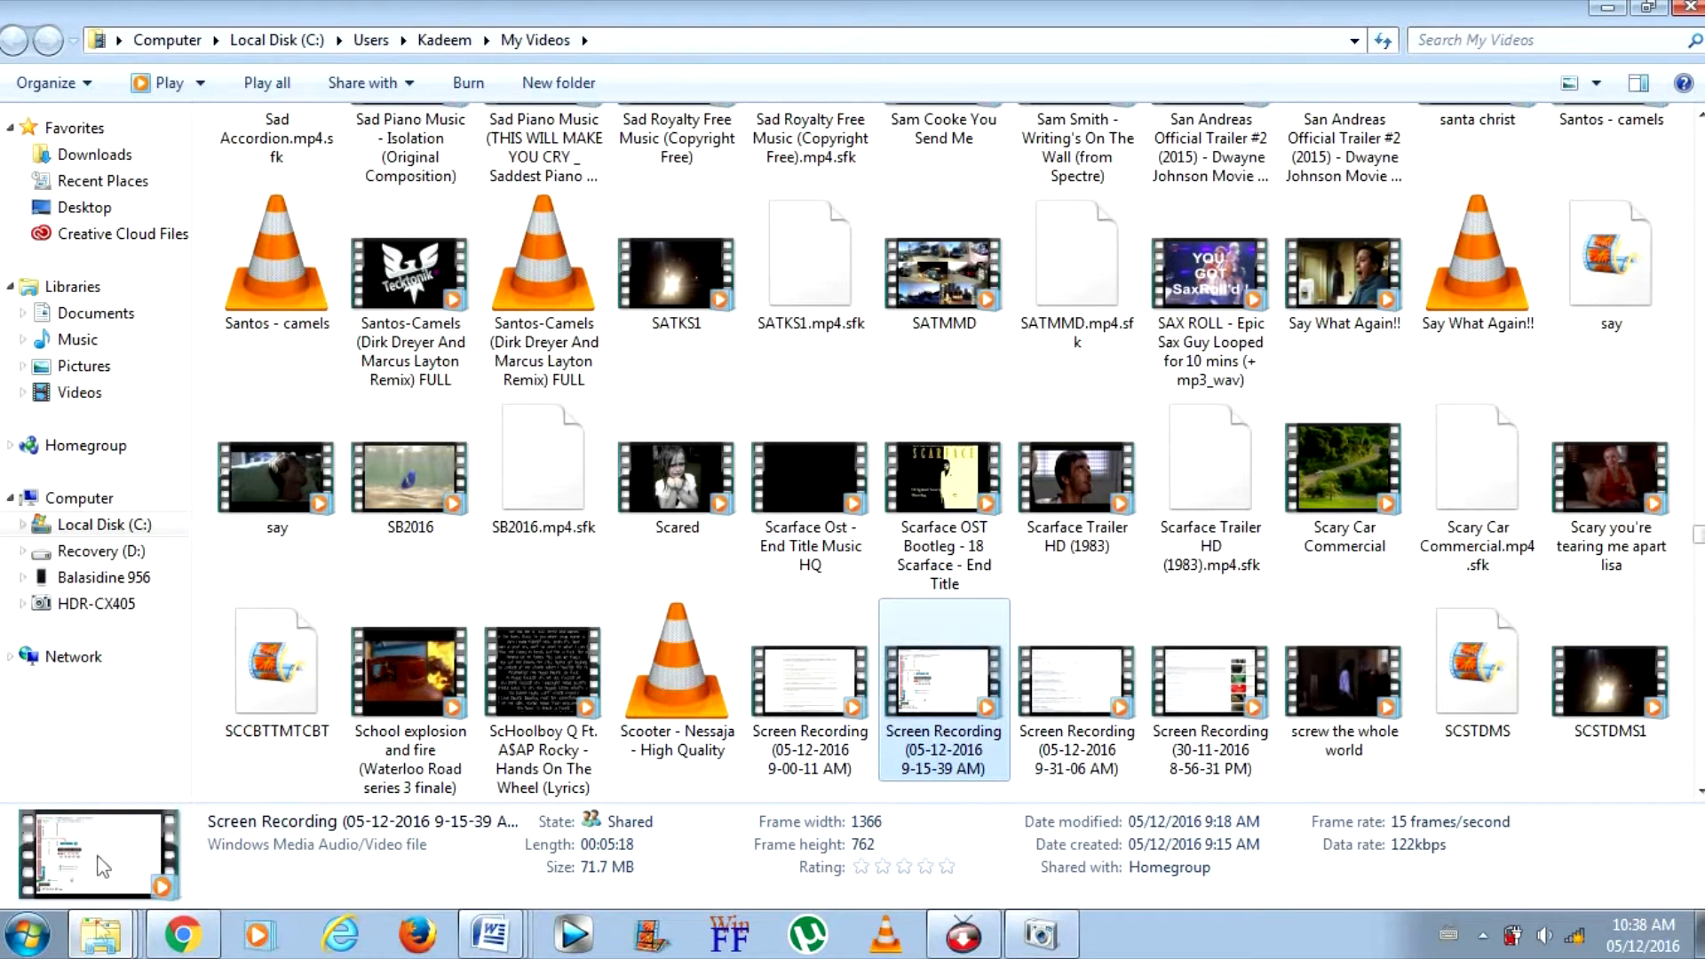
{"action": "right_click", "coordinate": [98, 946]}
{"action": "left_click", "coordinate": [66, 710]}
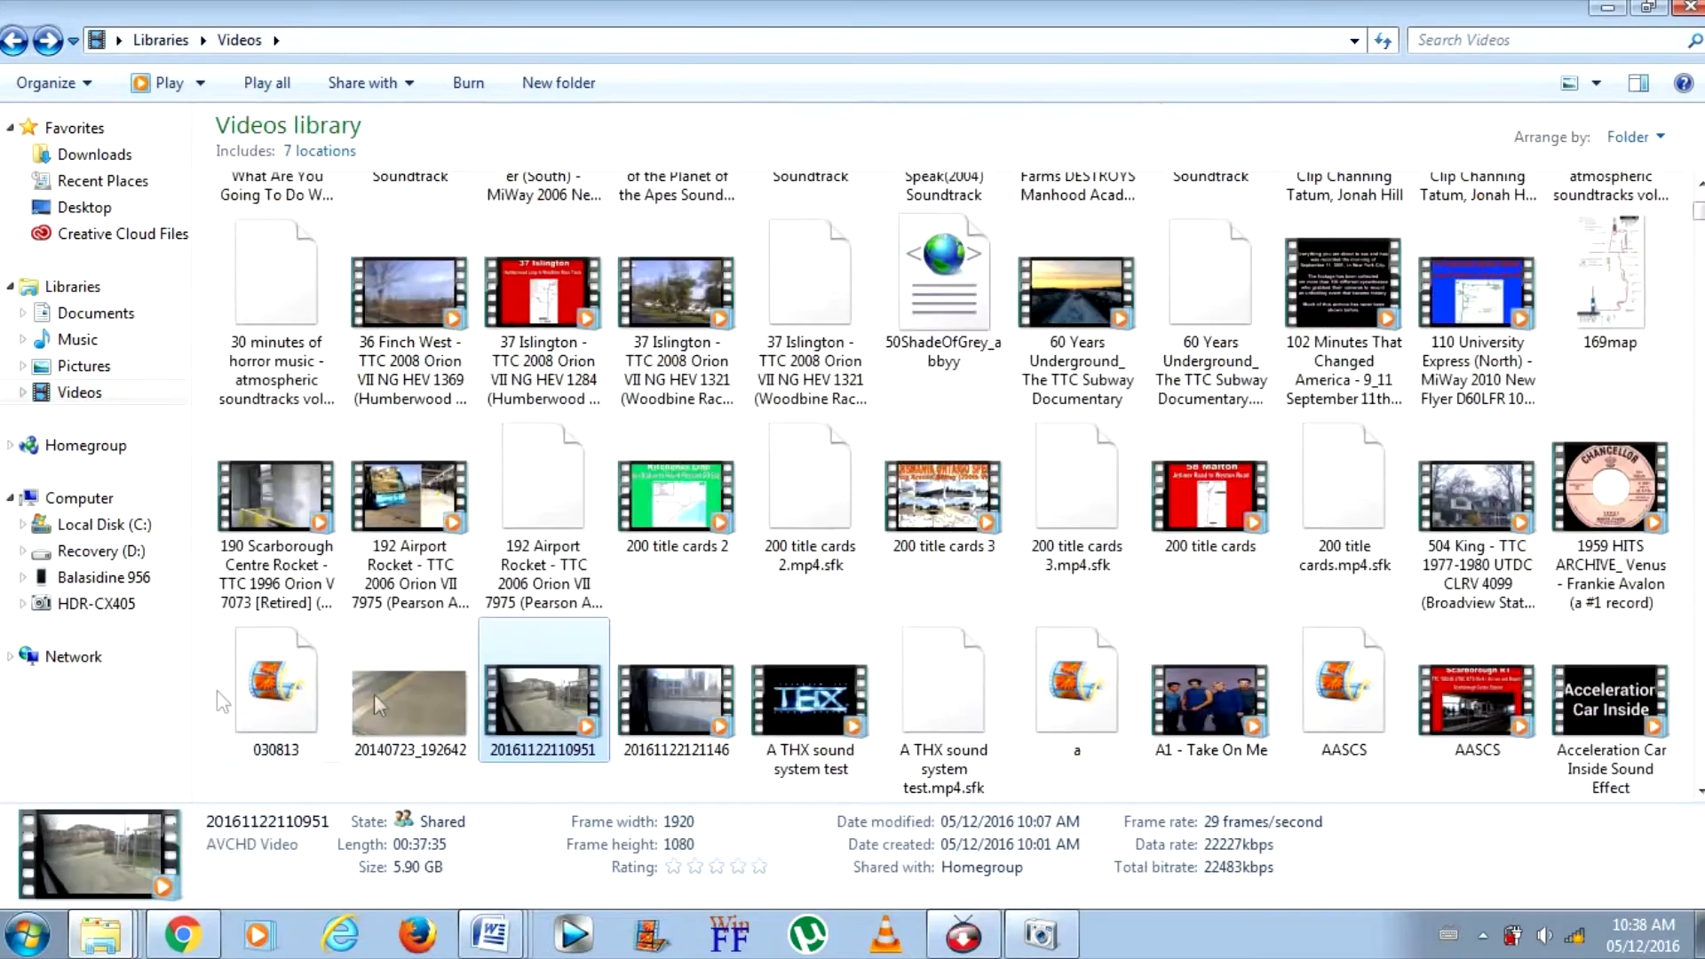
{"action": "double_click", "coordinate": [524, 706]}
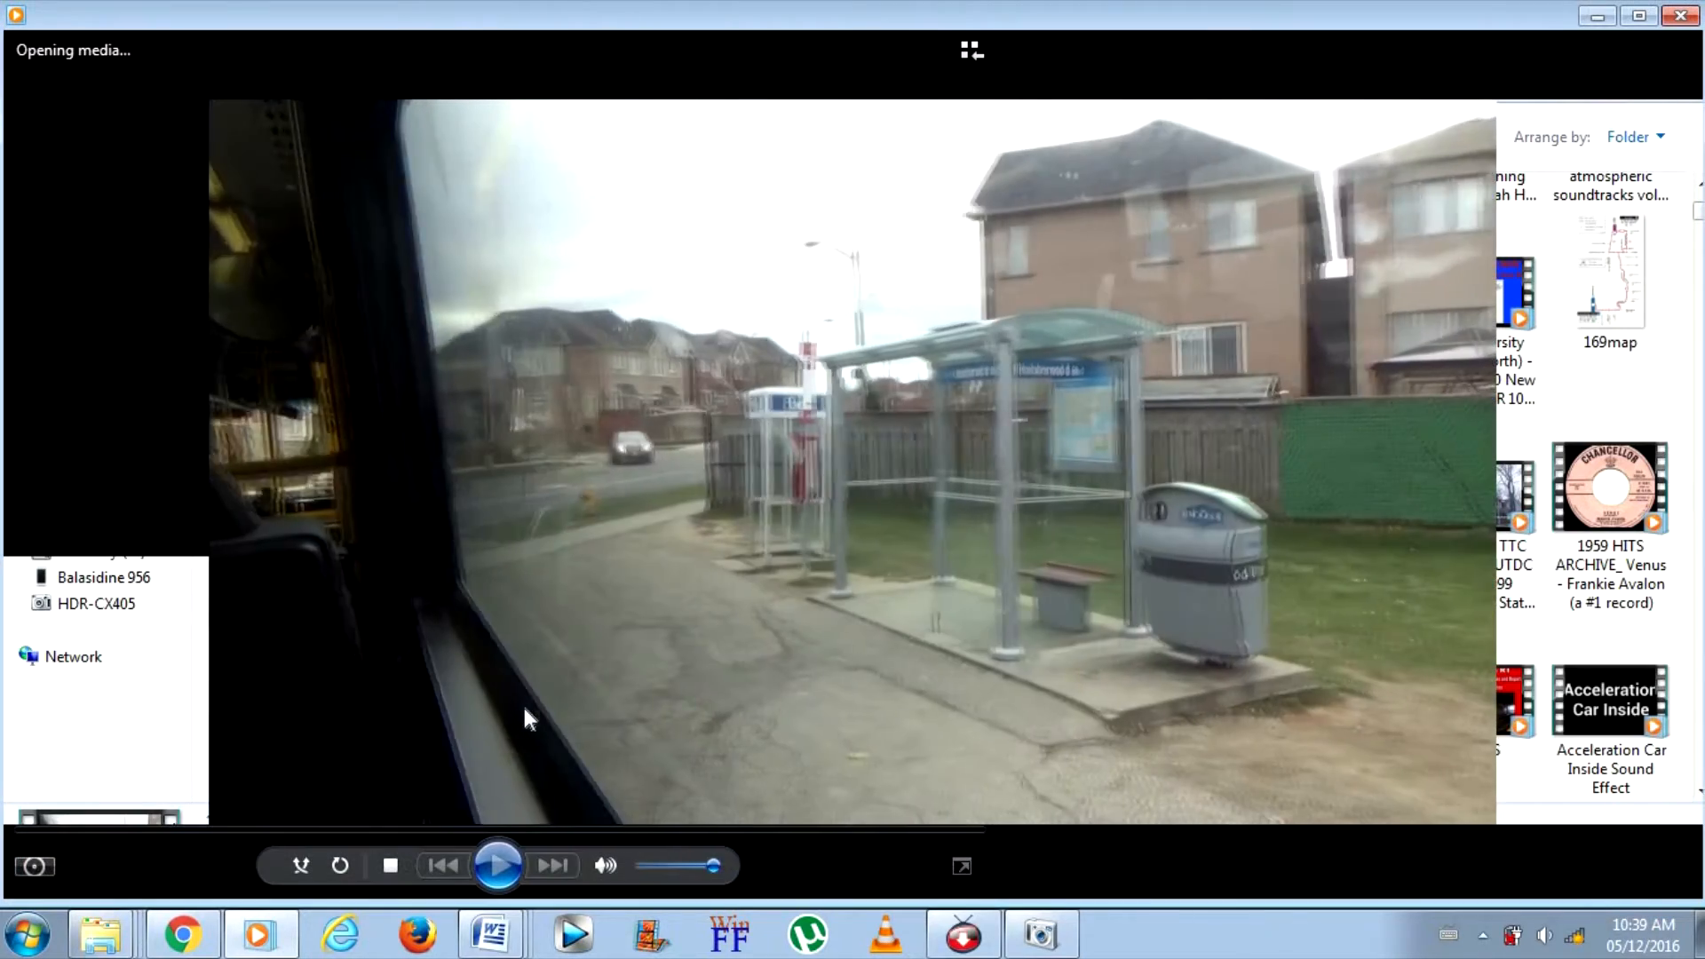
{"action": "left_click", "coordinate": [260, 936]}
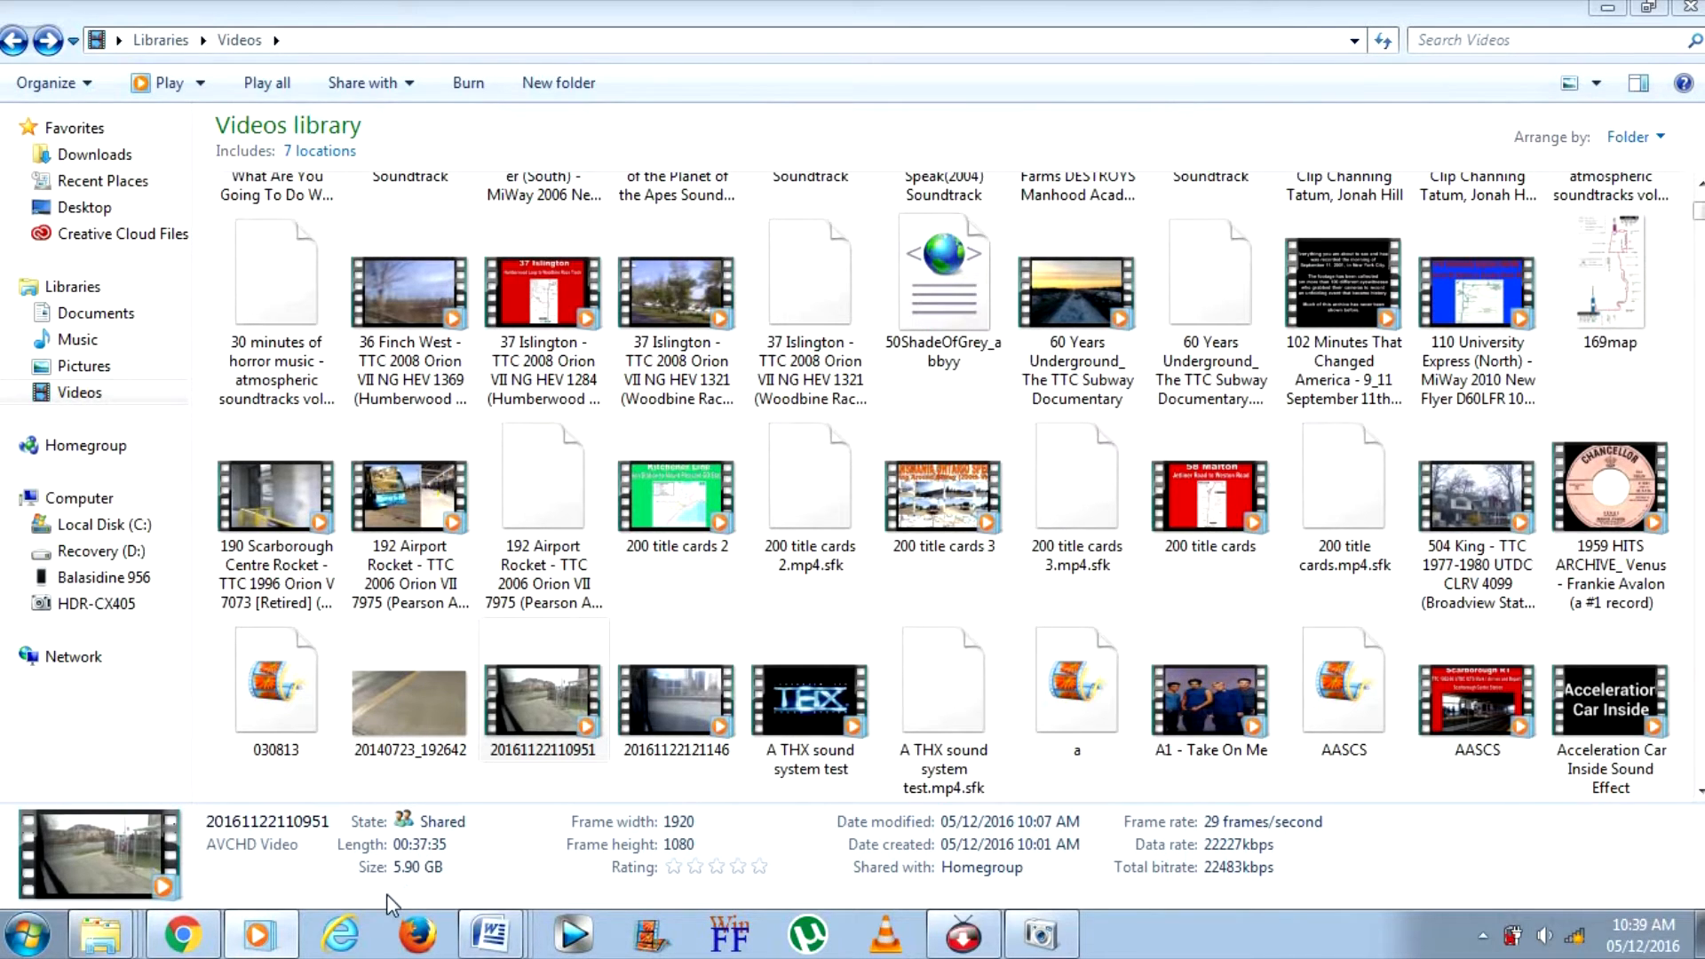
{"action": "left_click", "coordinate": [258, 939]}
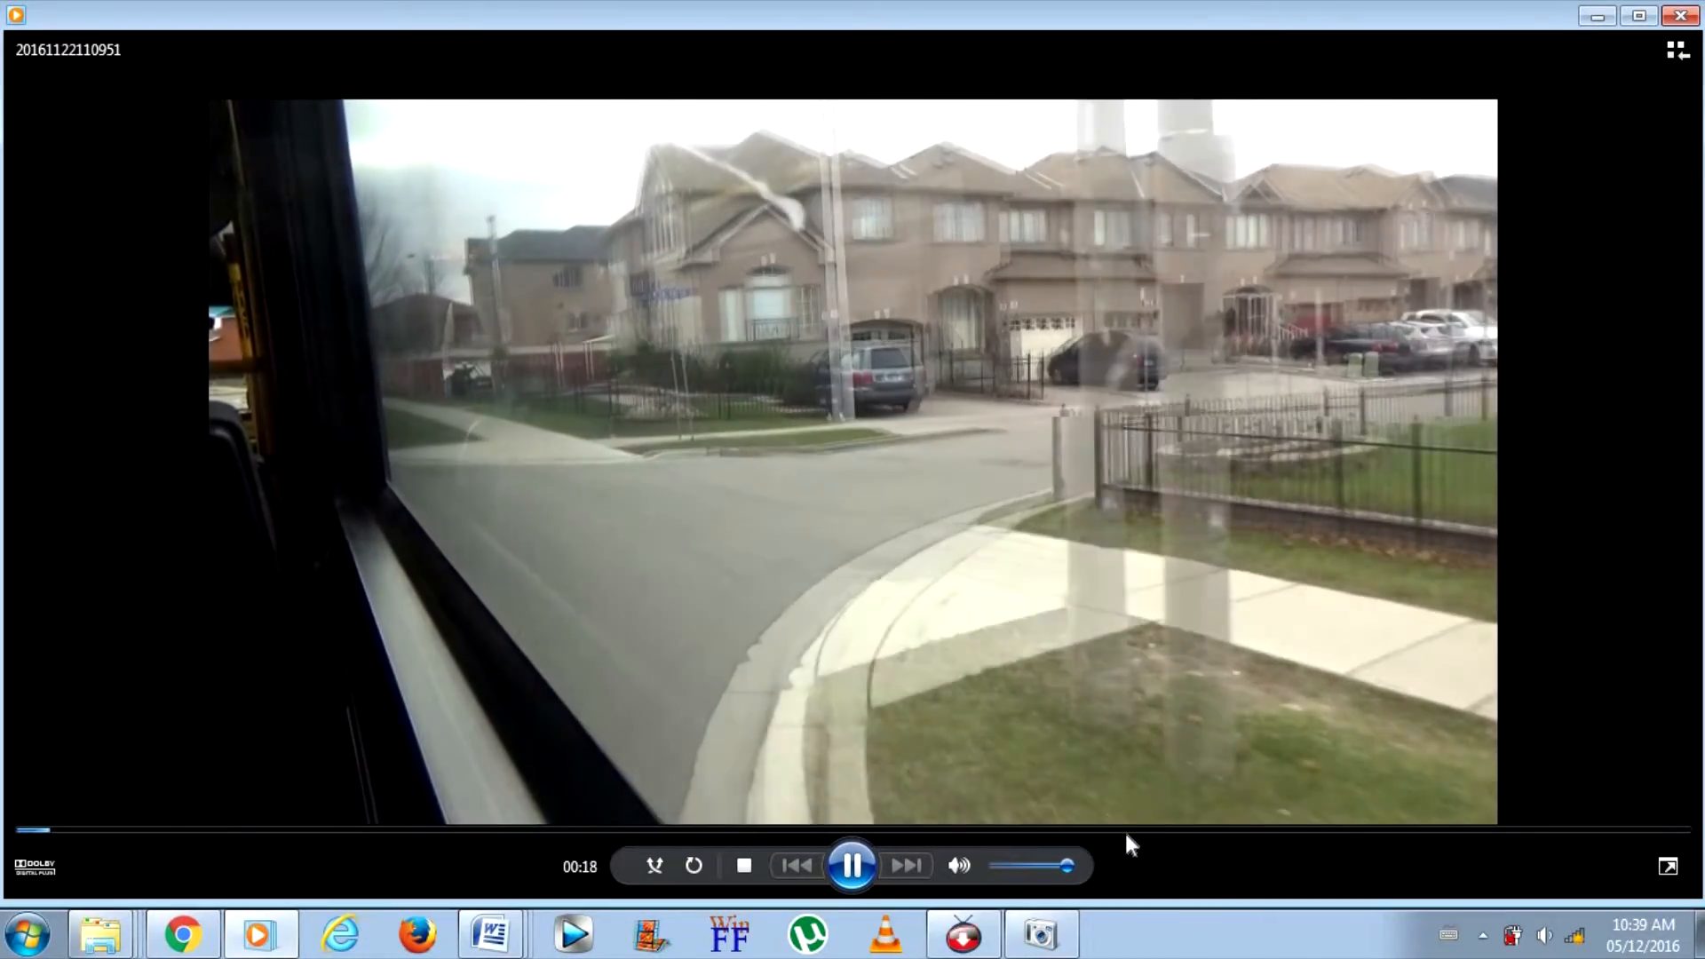
{"action": "left_click", "coordinate": [1131, 829]}
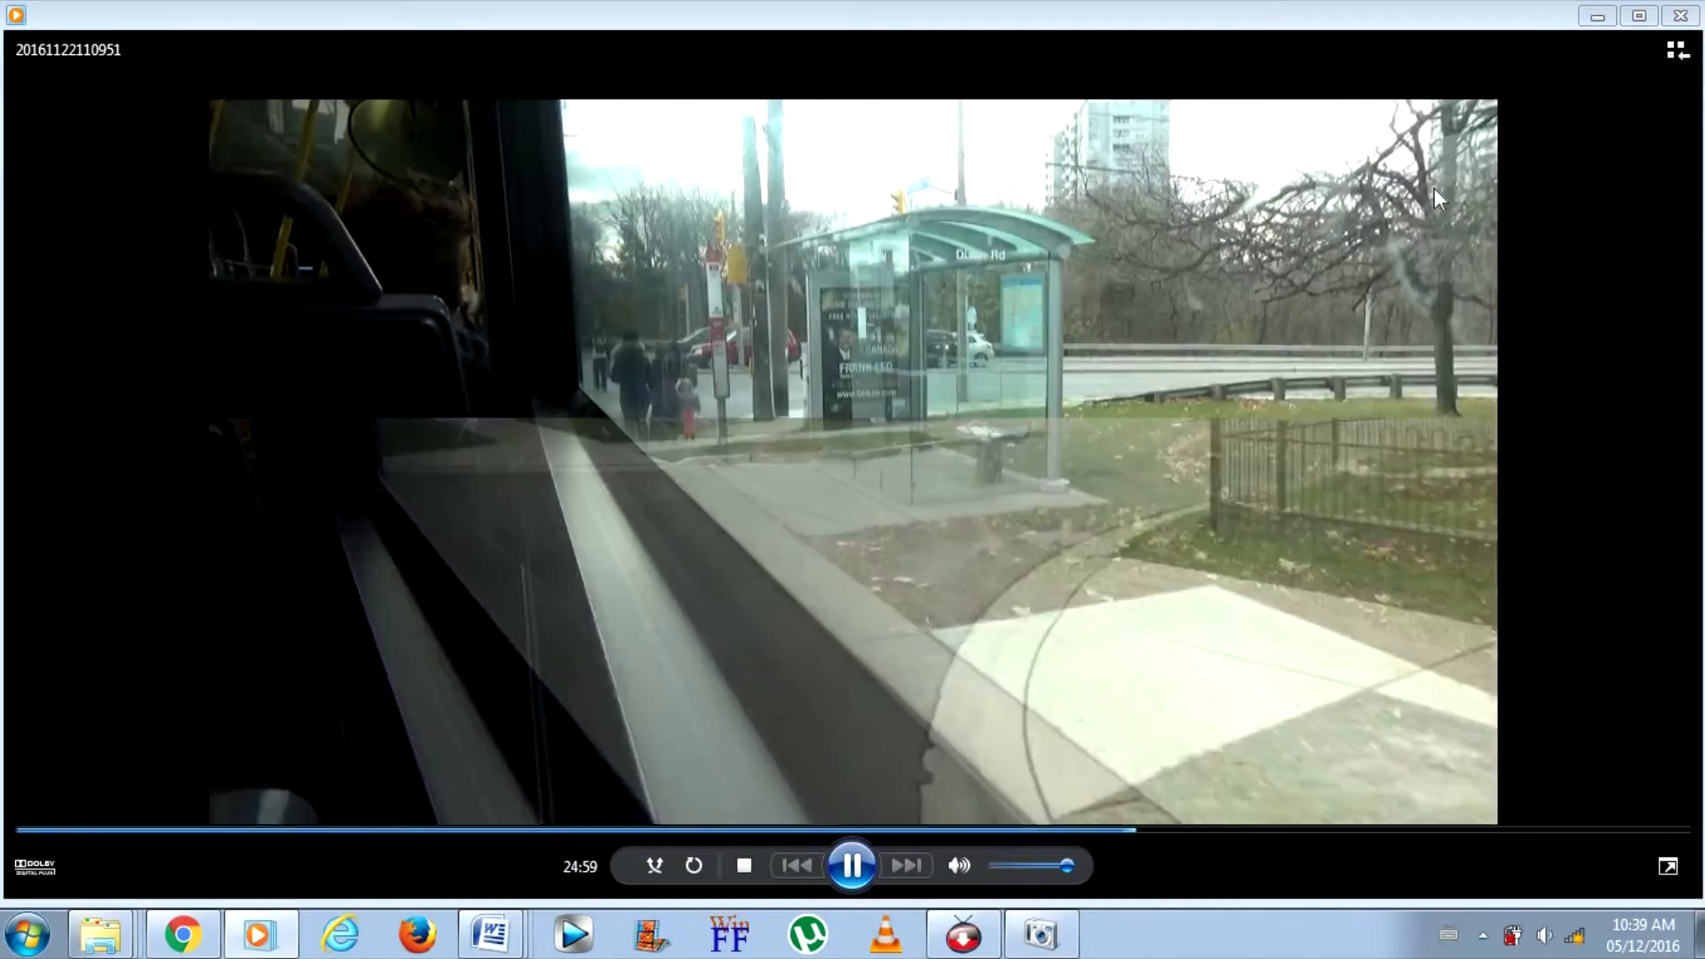
{"action": "left_click", "coordinate": [1610, 9]}
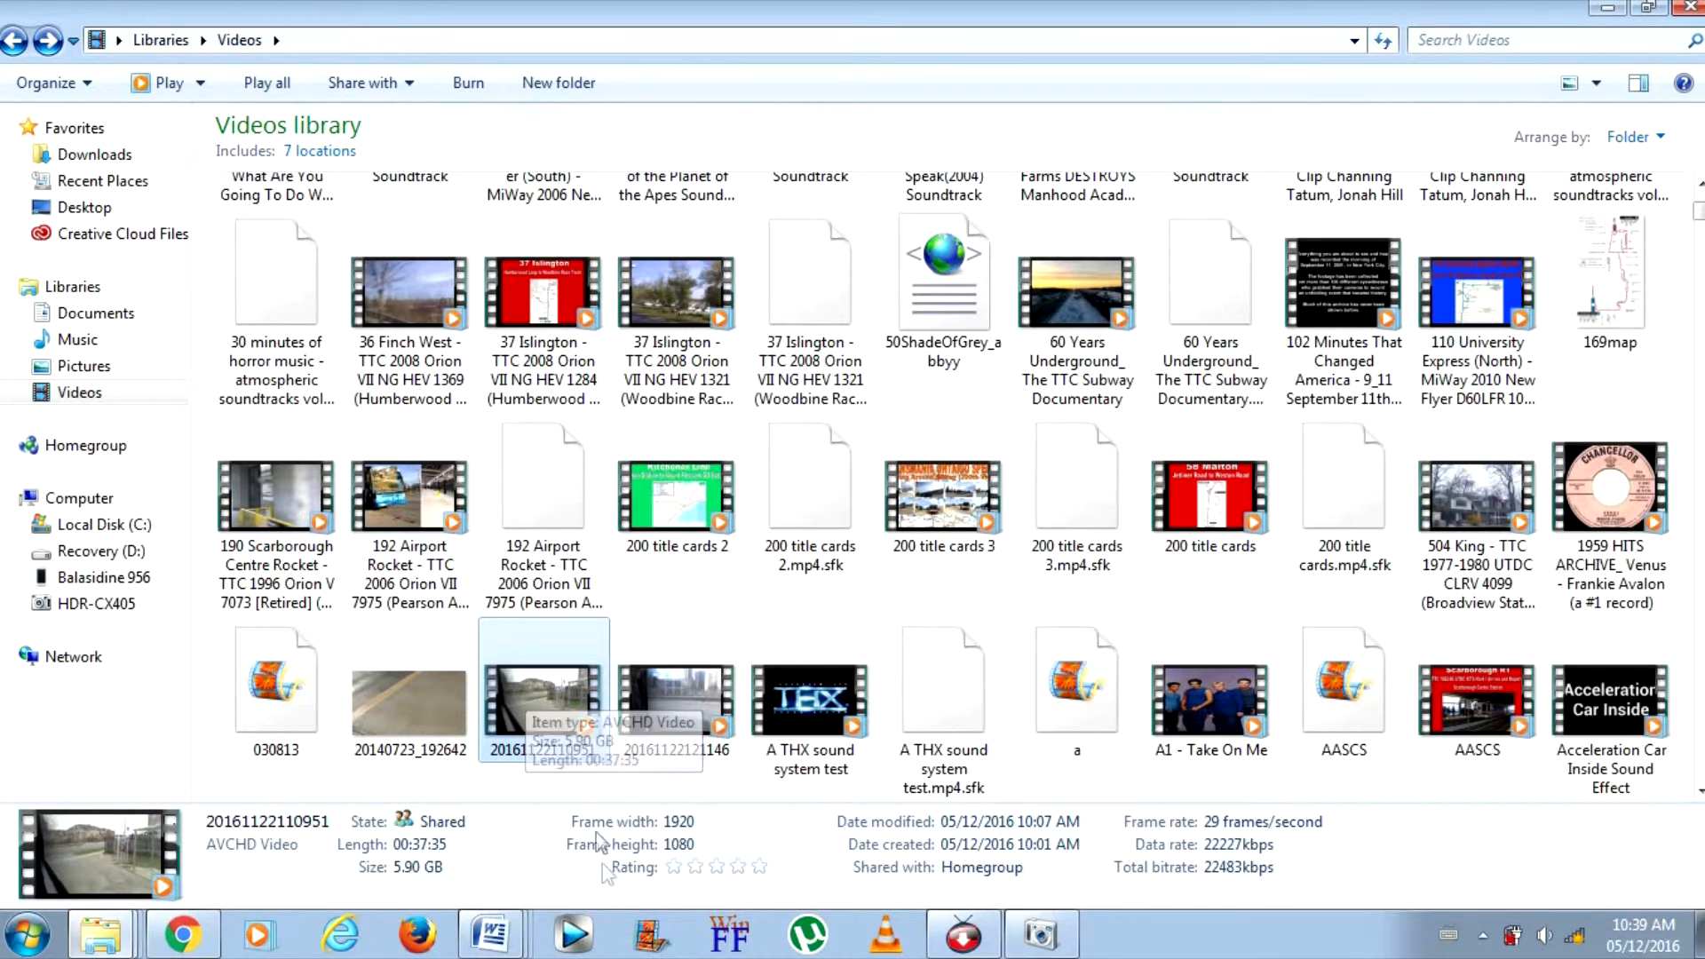
Launch Vegas Pro 12.0 from the desktop and close the Windows Movie Maker window
{"action": "left_click", "coordinate": [1699, 934]}
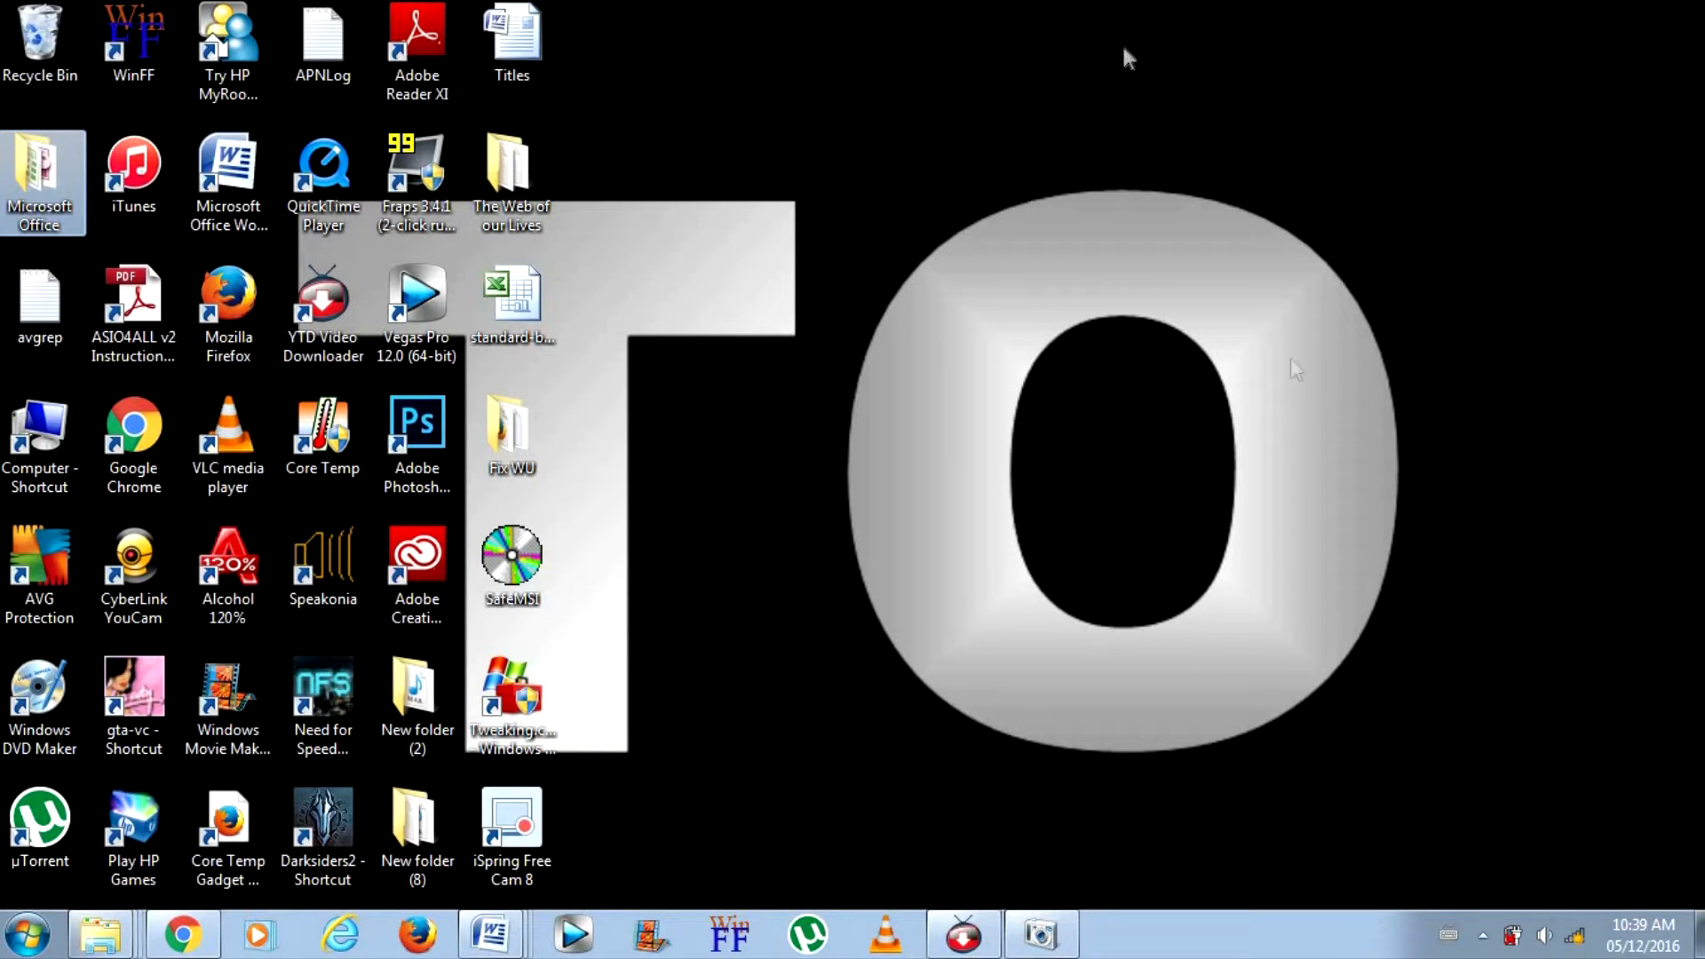
{"action": "left_click", "coordinate": [1482, 934]}
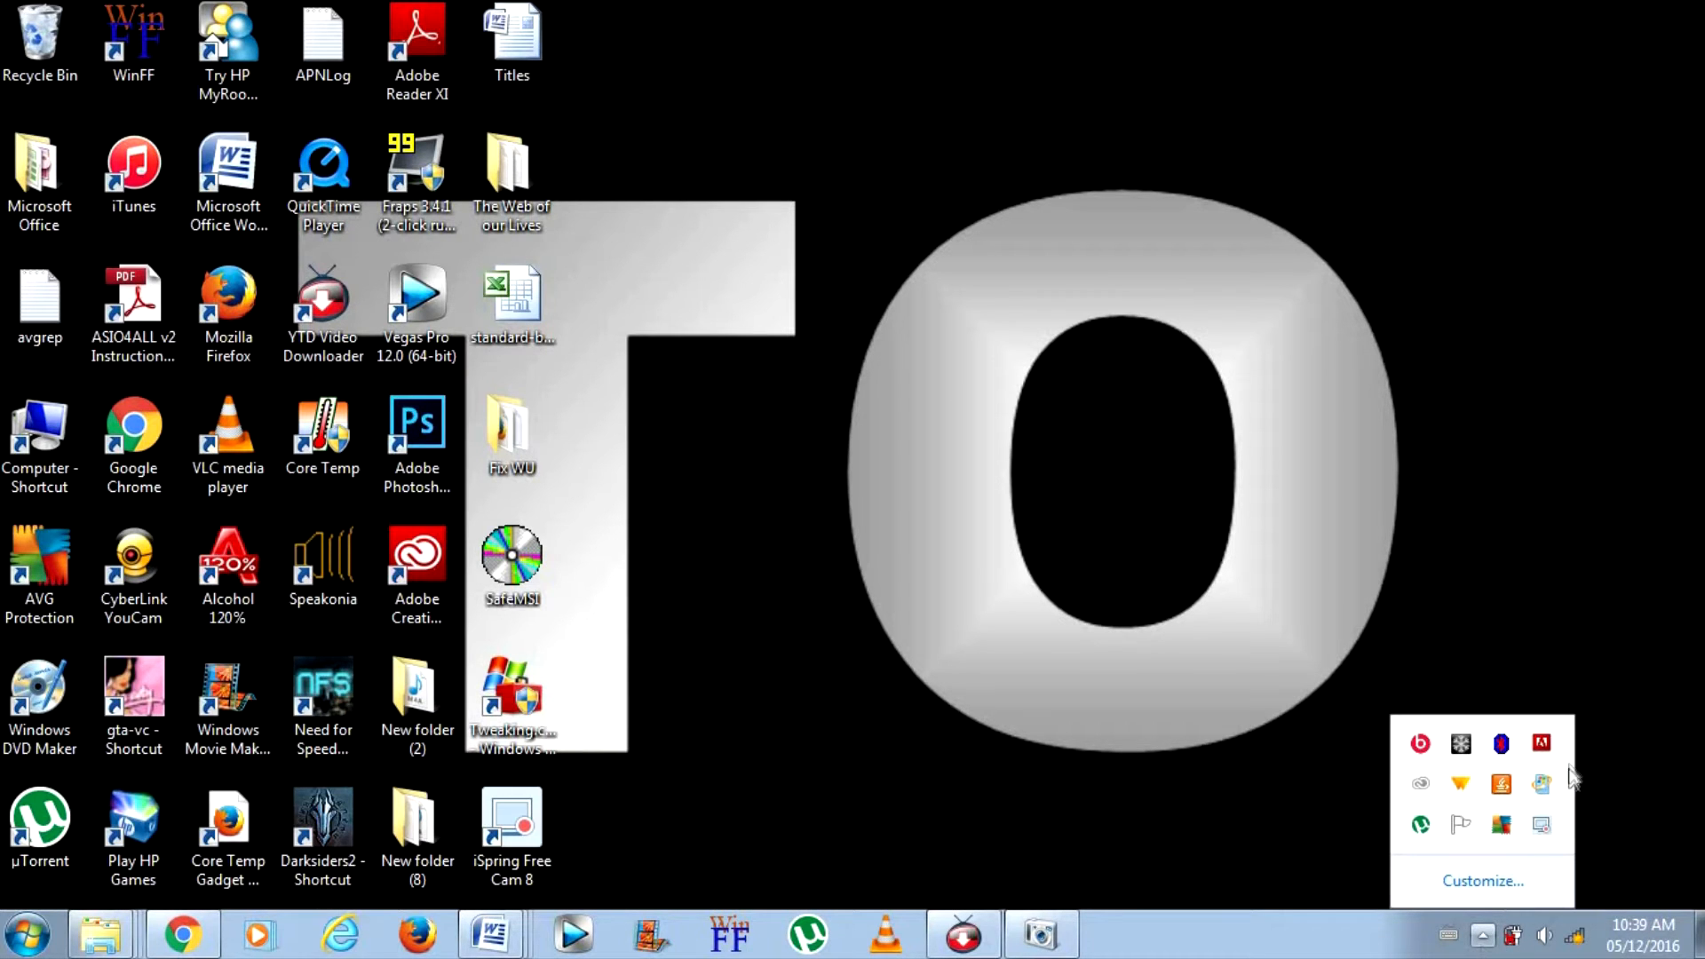
{"action": "right_click", "coordinate": [1529, 838]}
{"action": "left_click", "coordinate": [1211, 836]}
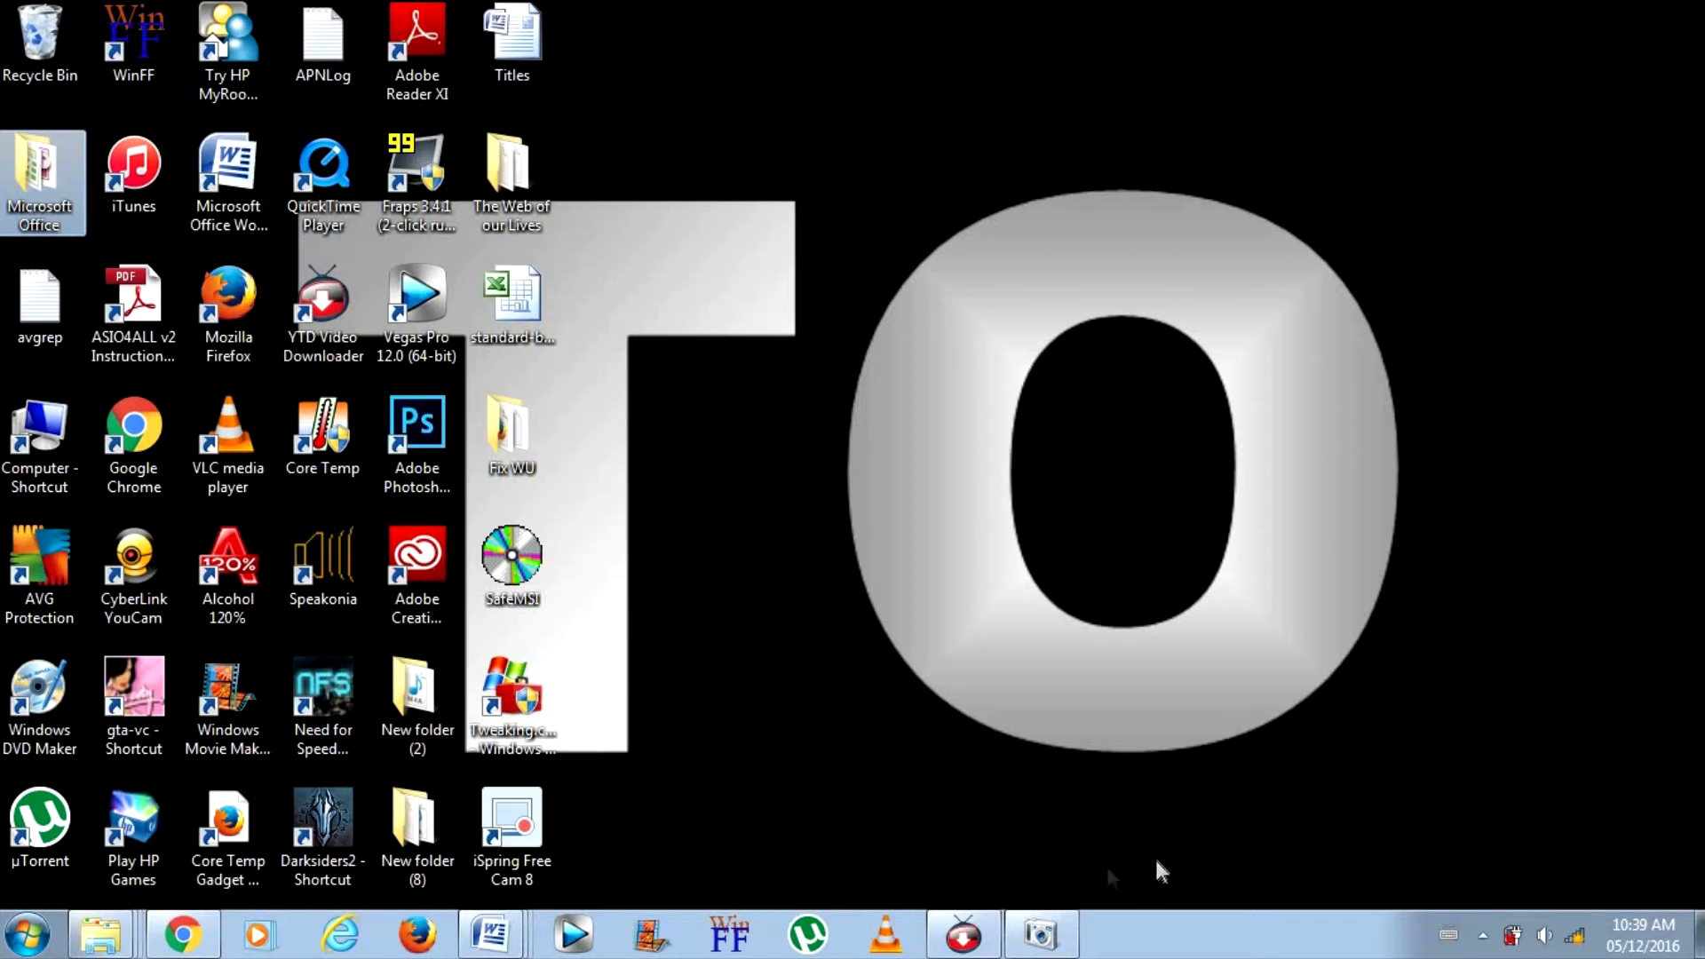
{"action": "left_click", "coordinate": [419, 307]}
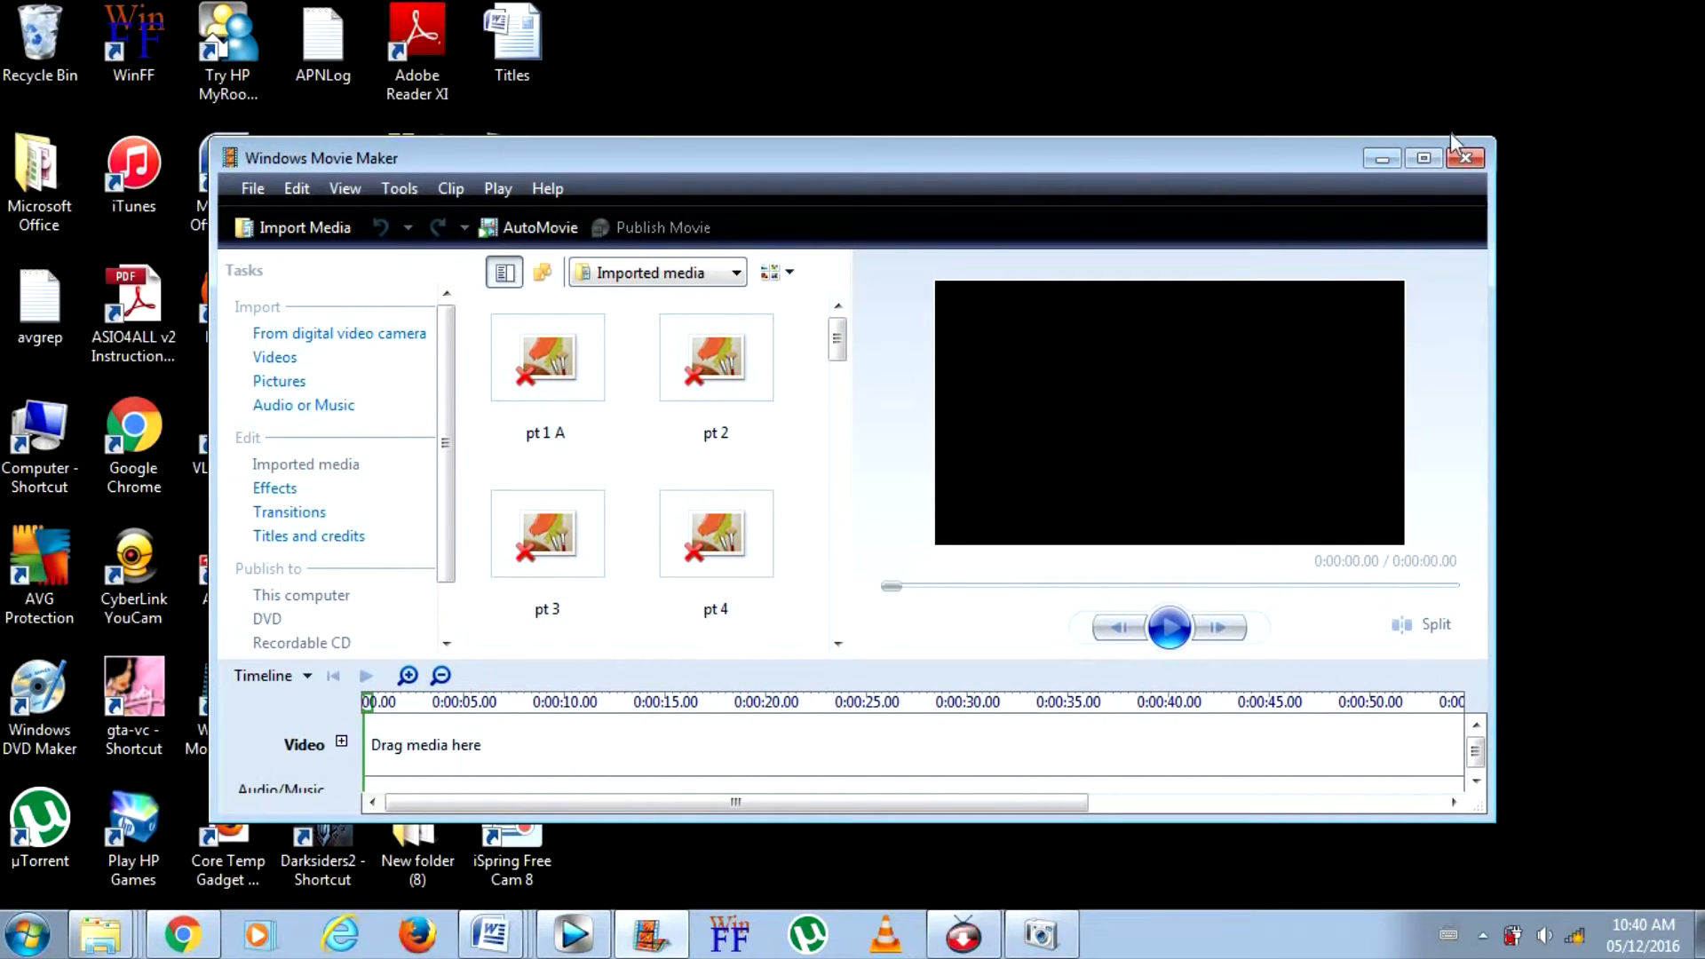
{"action": "left_click", "coordinate": [1461, 158]}
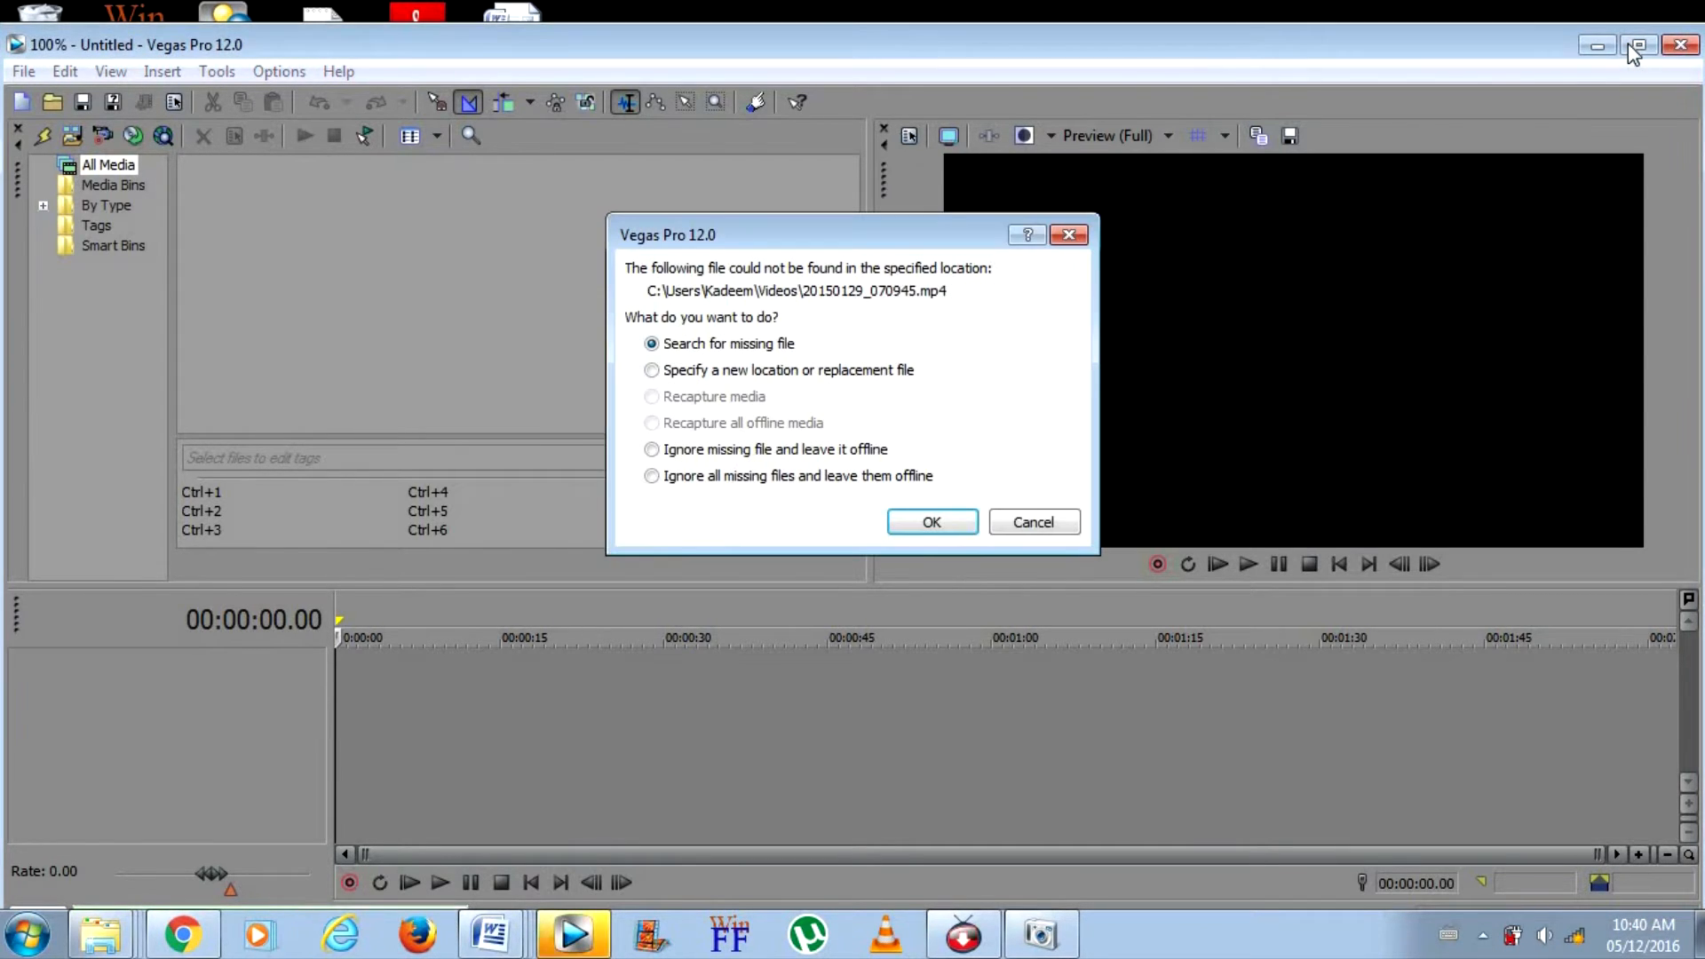
Load the previous project with all missing files ignored and left offline, and maximize the Vegas Pro window
{"action": "left_click", "coordinate": [879, 478]}
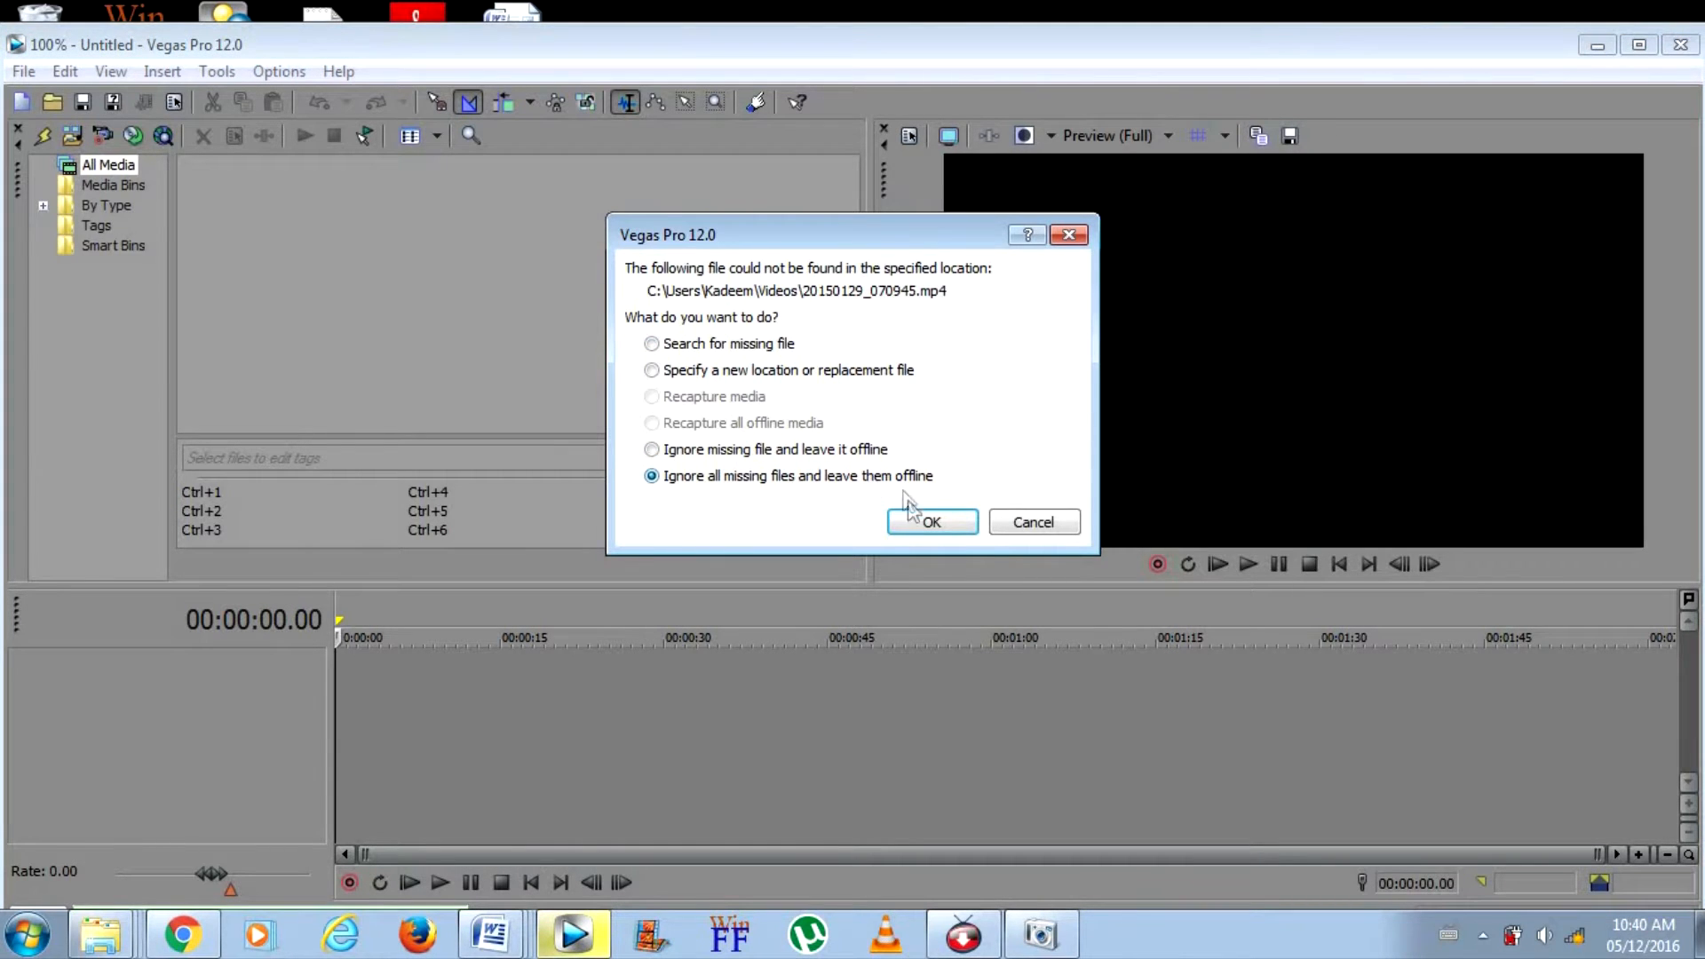
{"action": "left_click", "coordinate": [908, 520]}
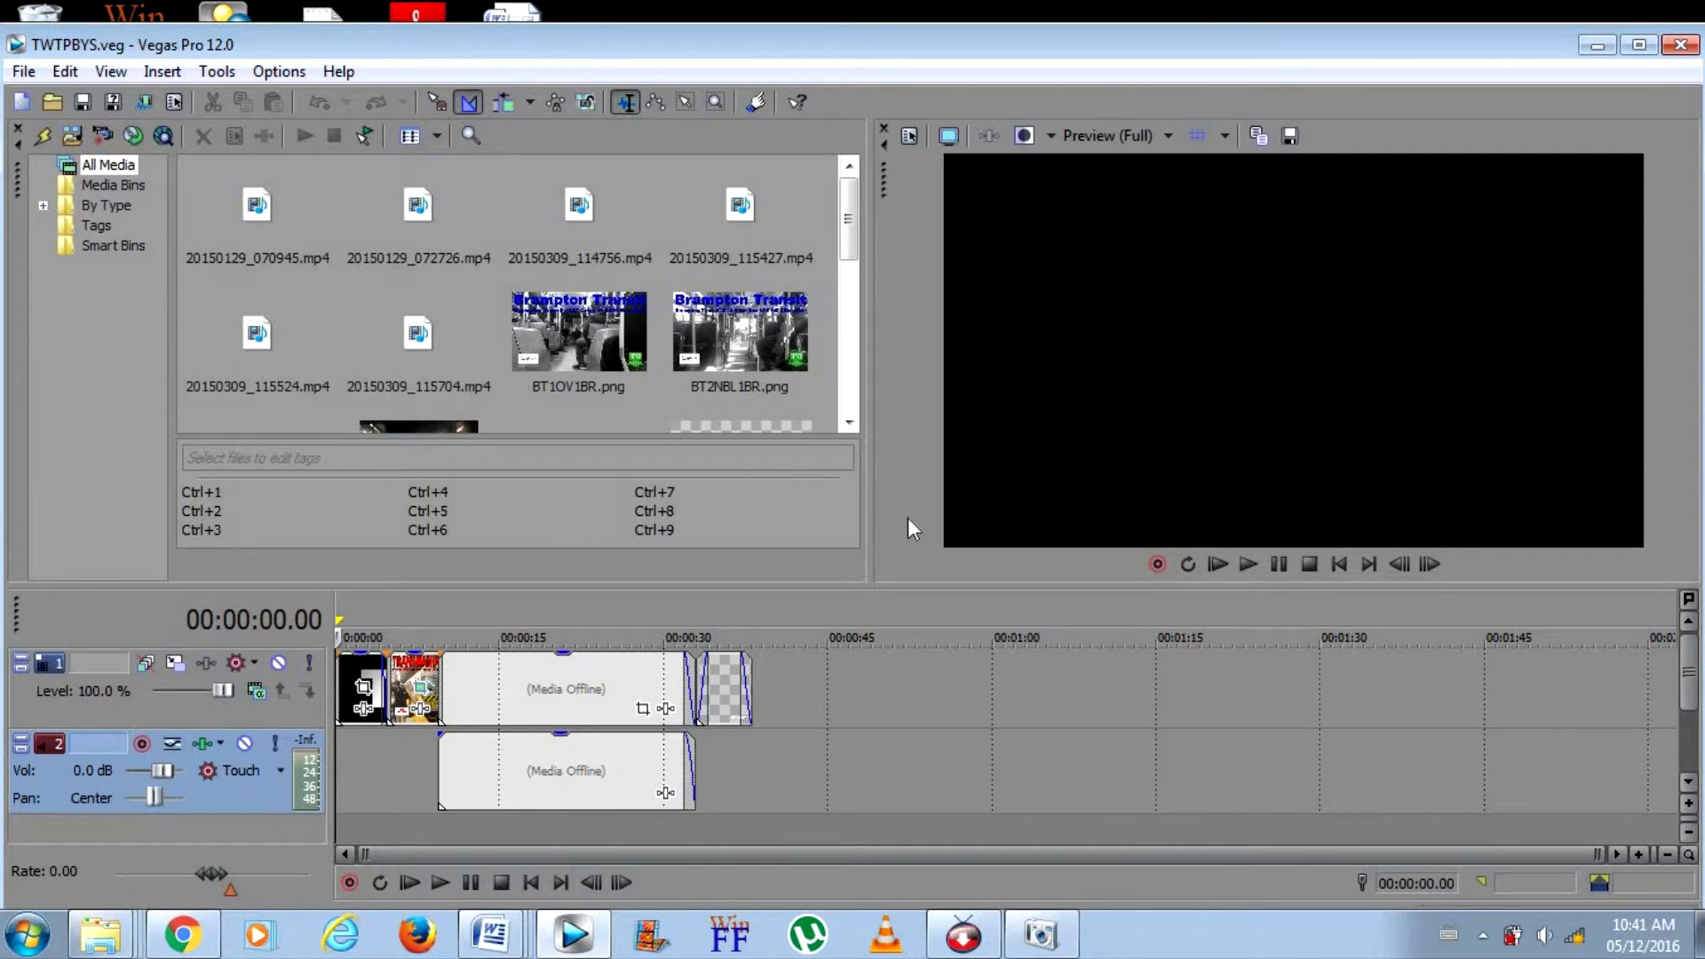
{"action": "left_click", "coordinate": [1638, 44]}
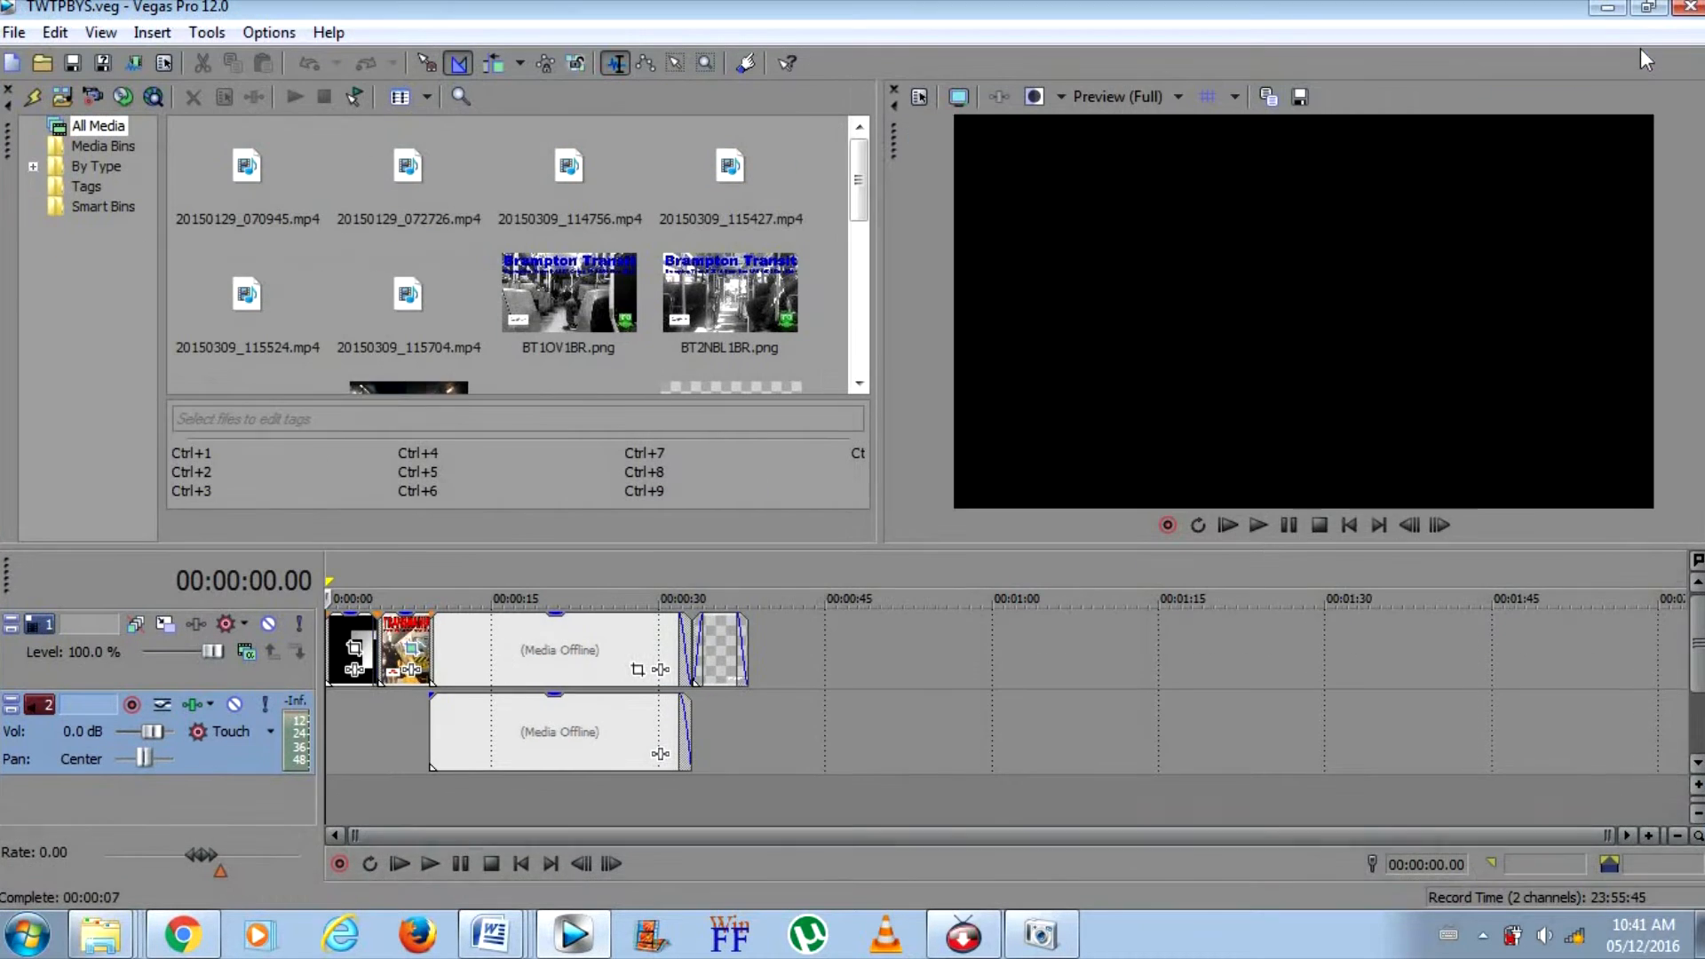
Search the Documents library for "HCbt" and open the HCBTTKS project, ignoring all missing files and leaving them offline
{"action": "left_click", "coordinate": [14, 33]}
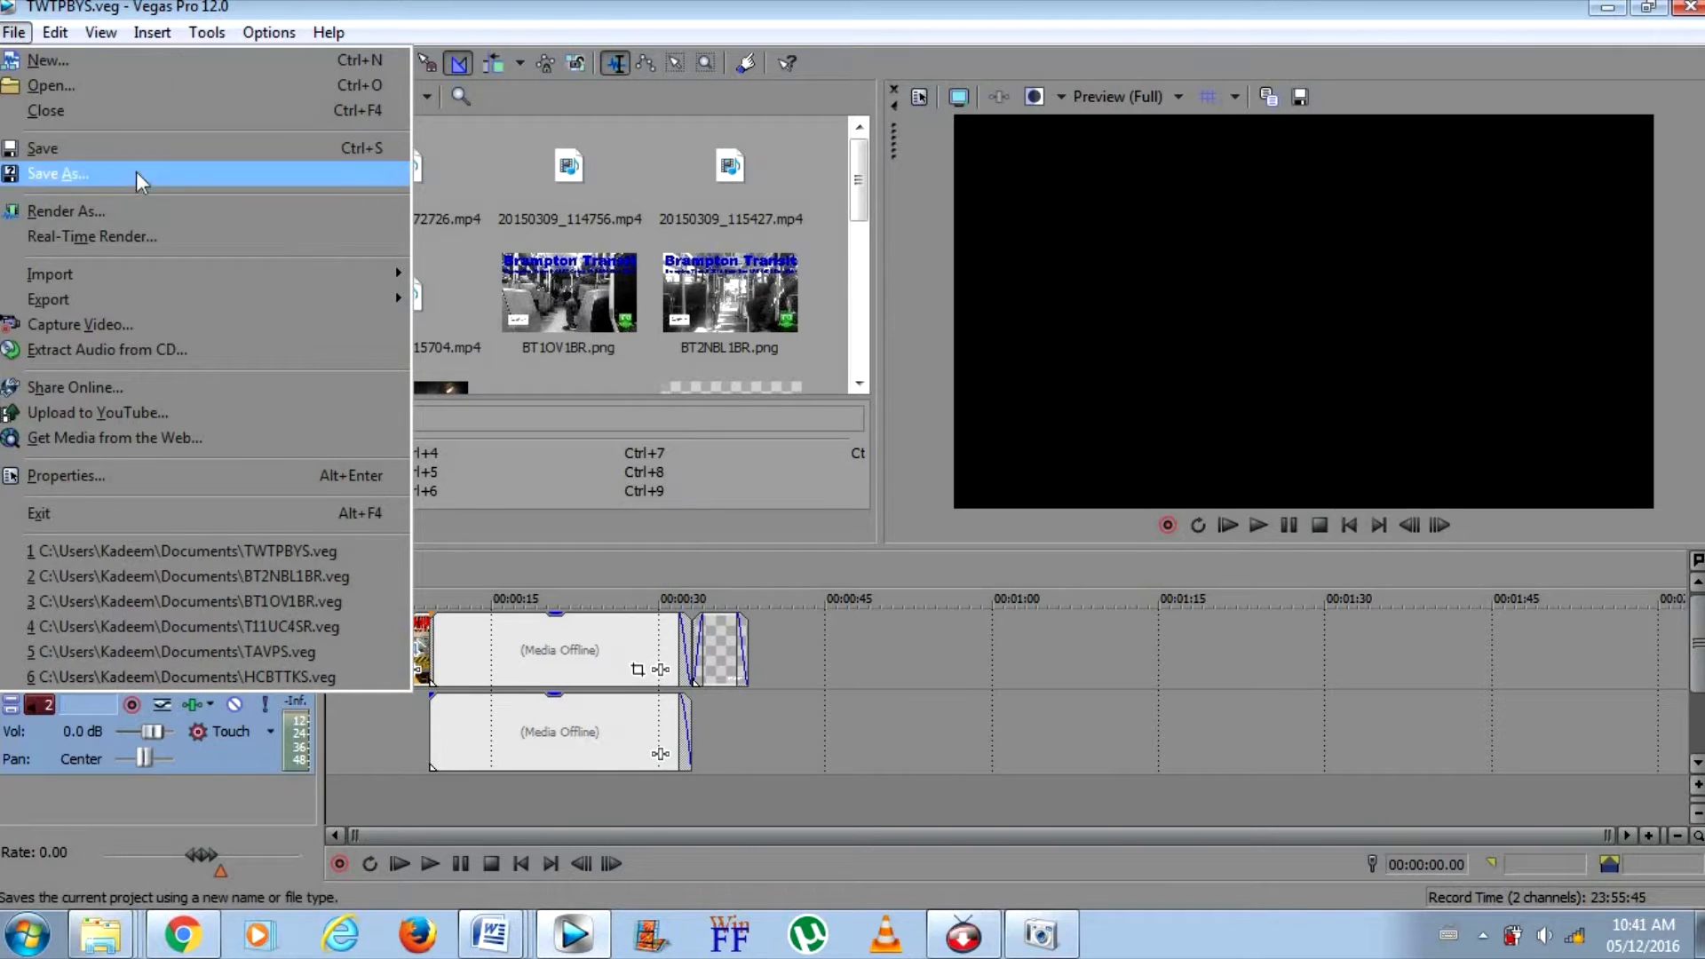
{"action": "left_click", "coordinate": [122, 83]}
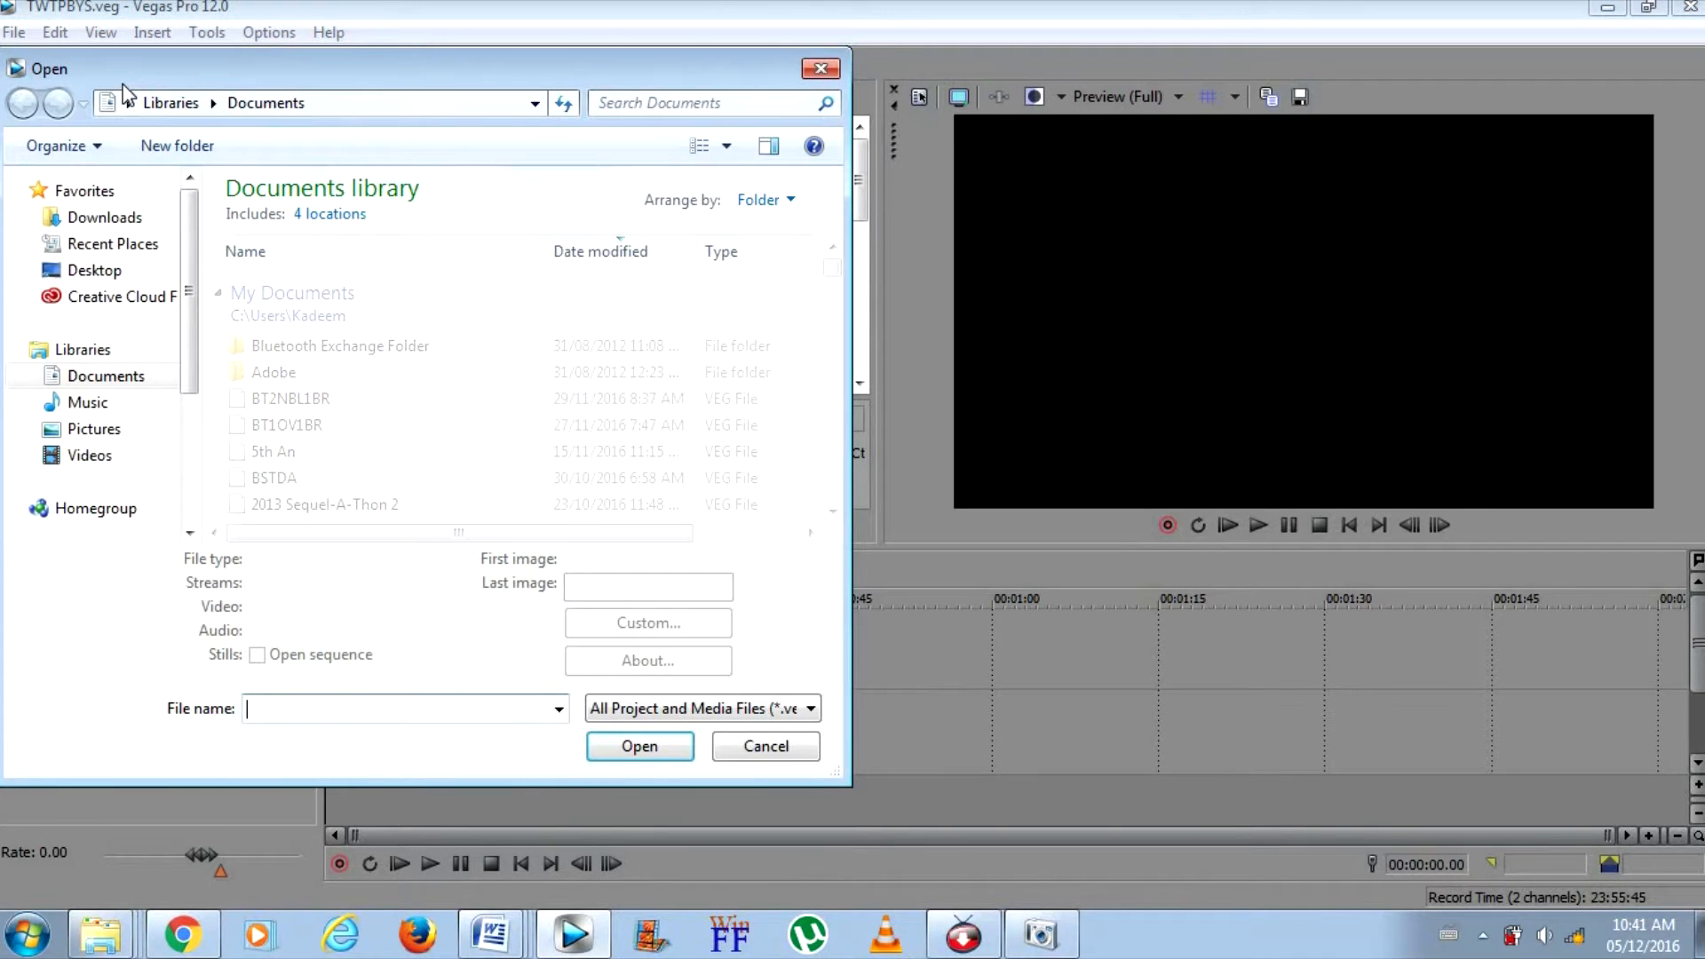
{"action": "left_click", "coordinate": [638, 104]}
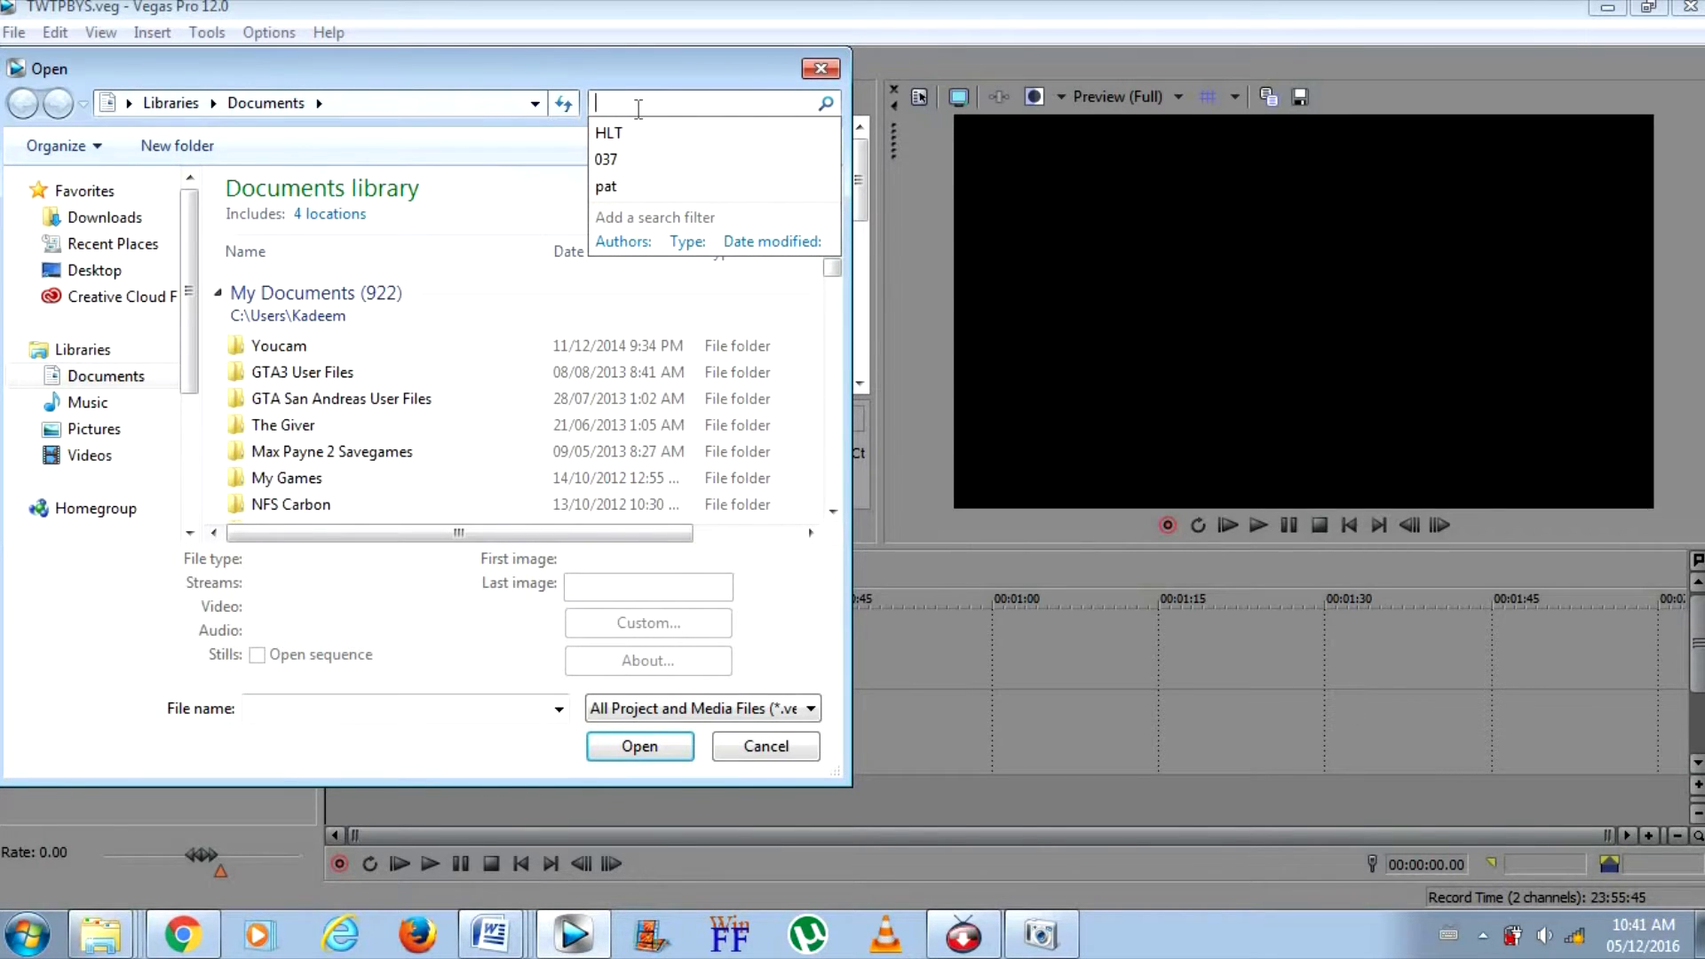
{"action": "left_click", "coordinate": [638, 110]}
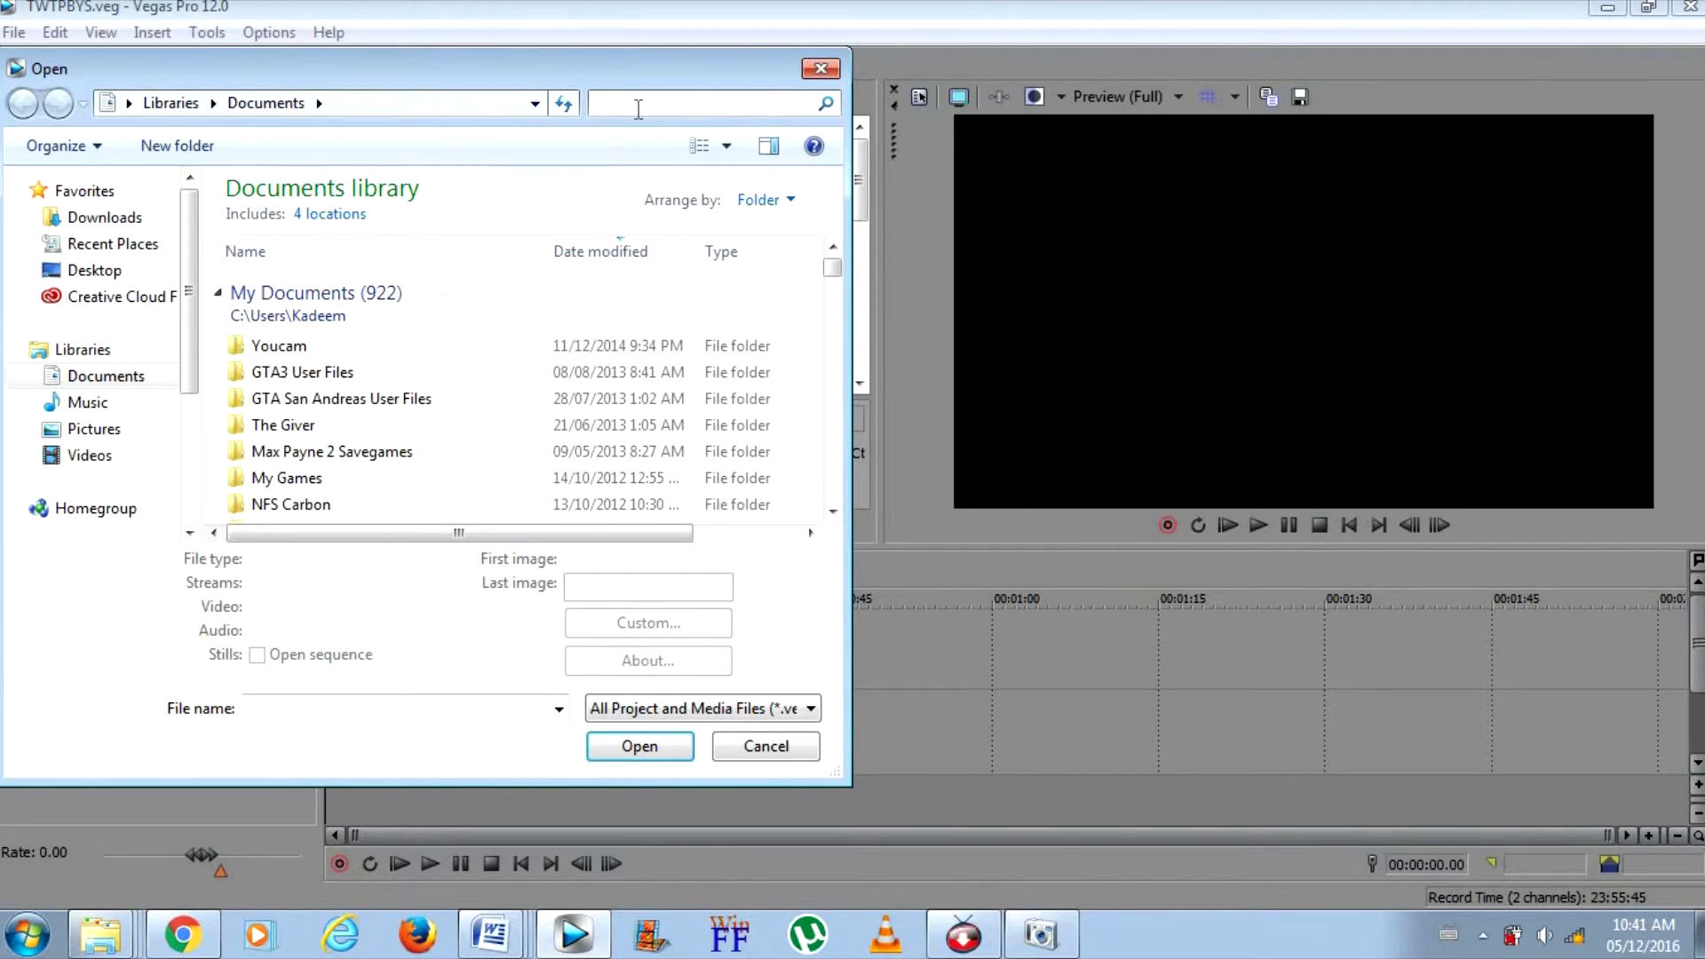
{"action": "type", "text": "HCT"}
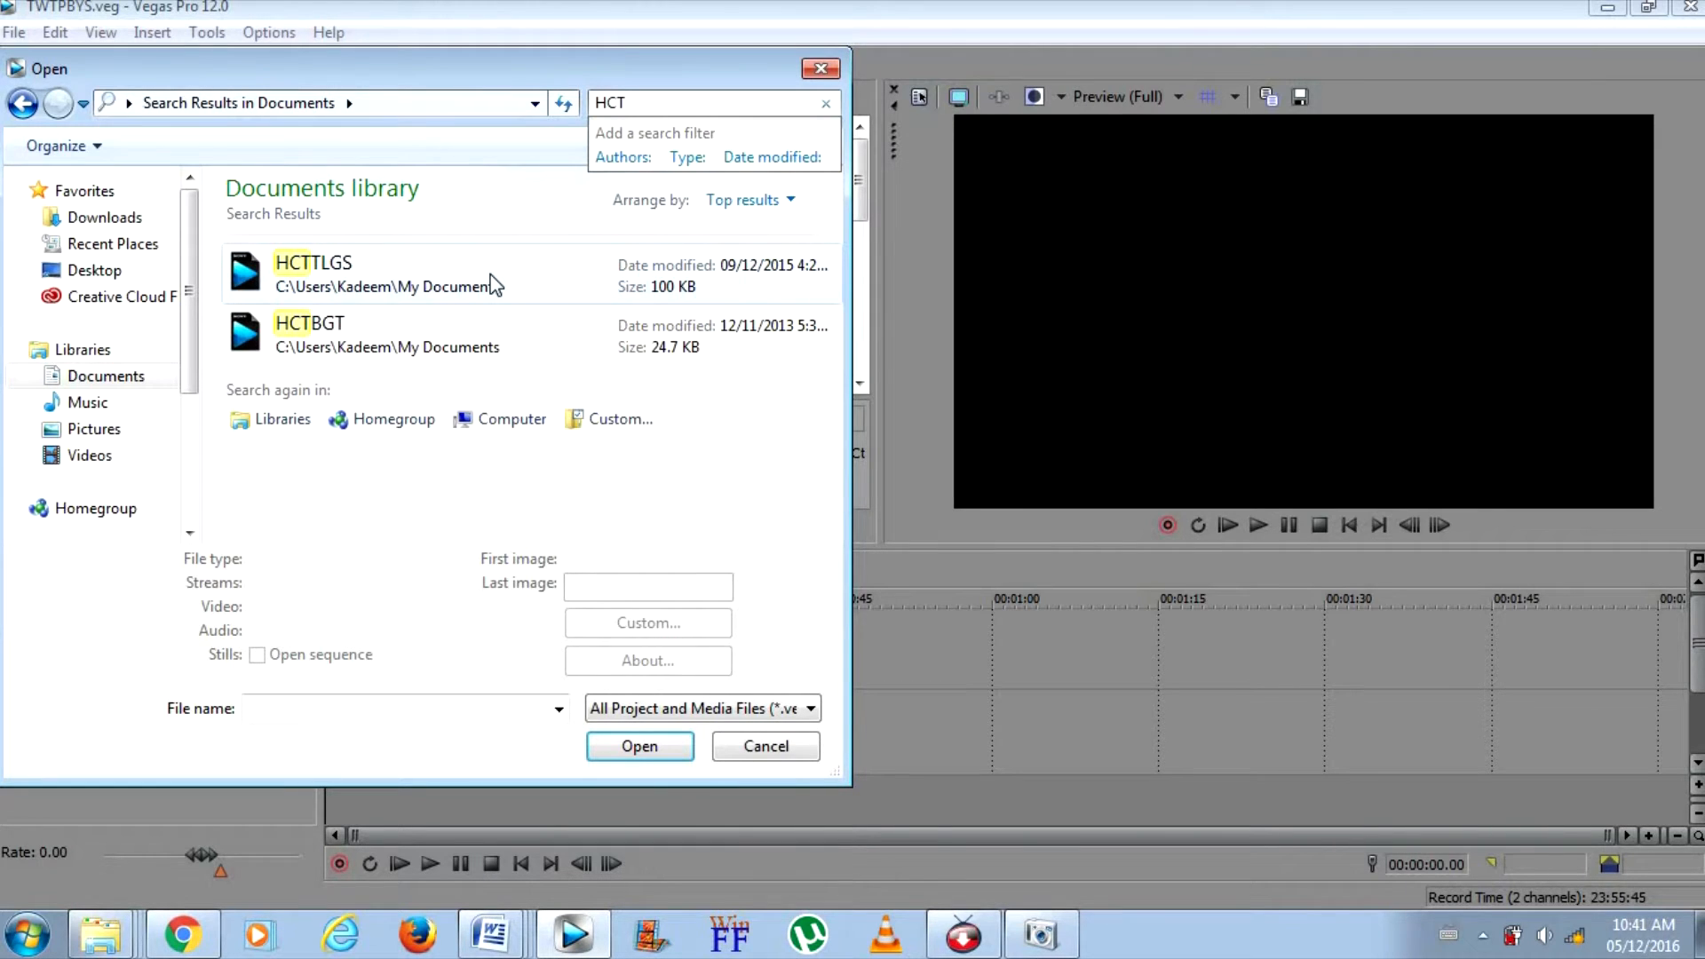
{"action": "key", "text": "BackSpace"}
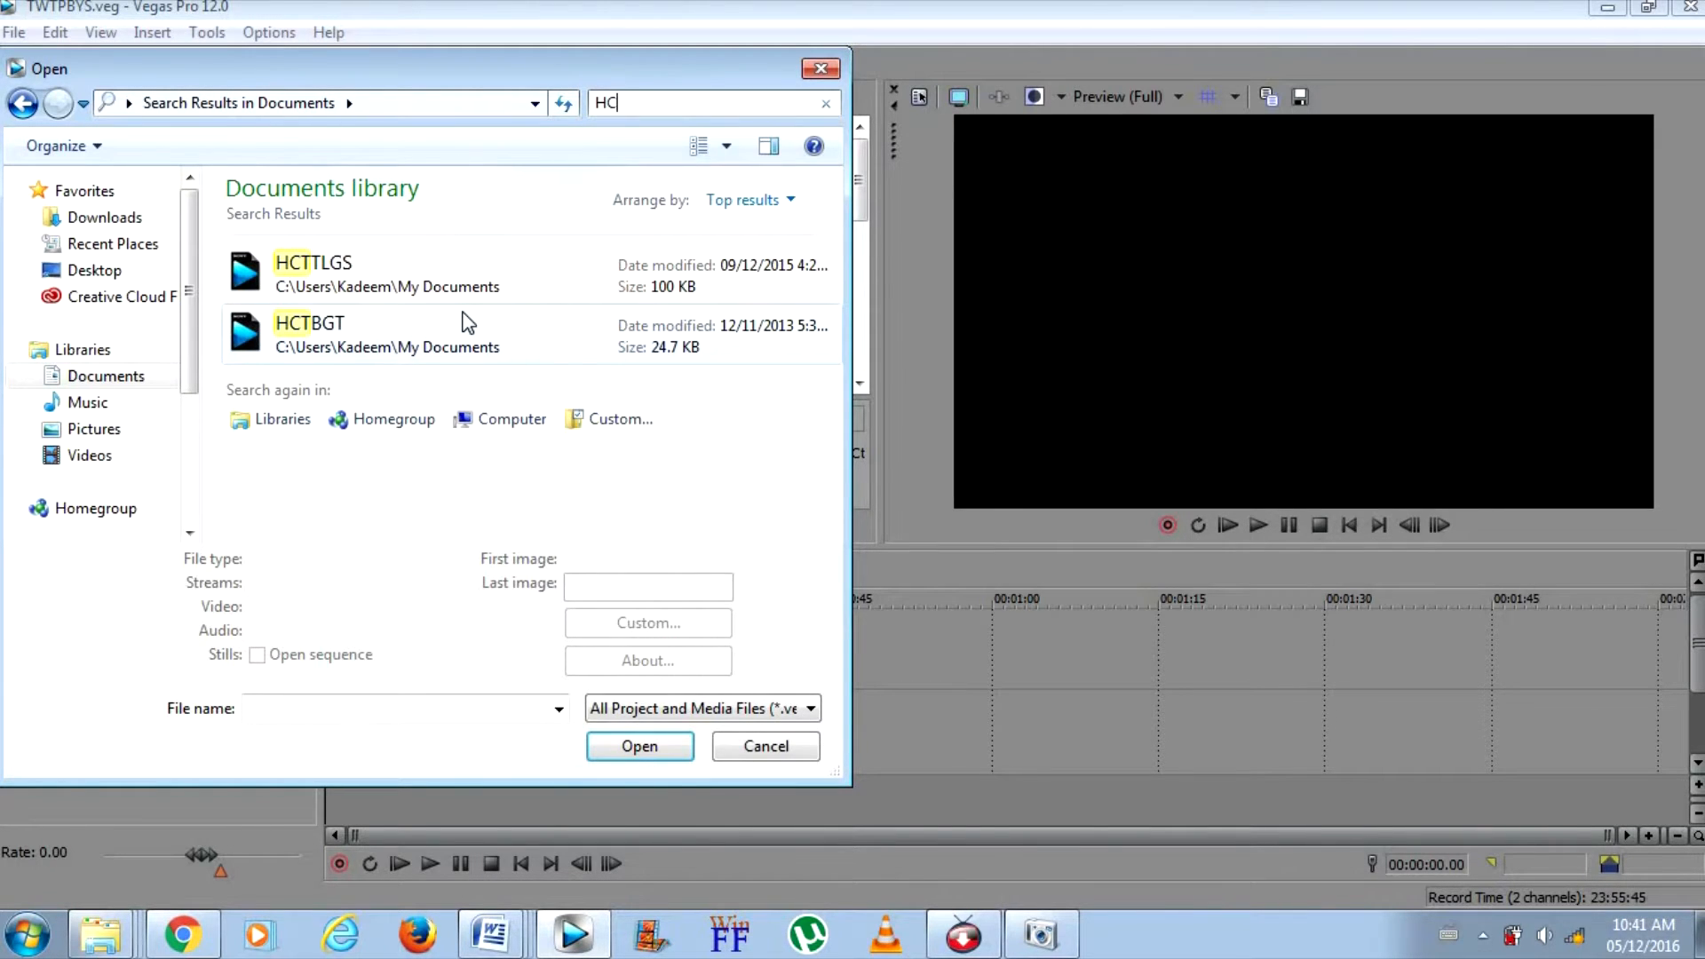
{"action": "type", "text": "bt"}
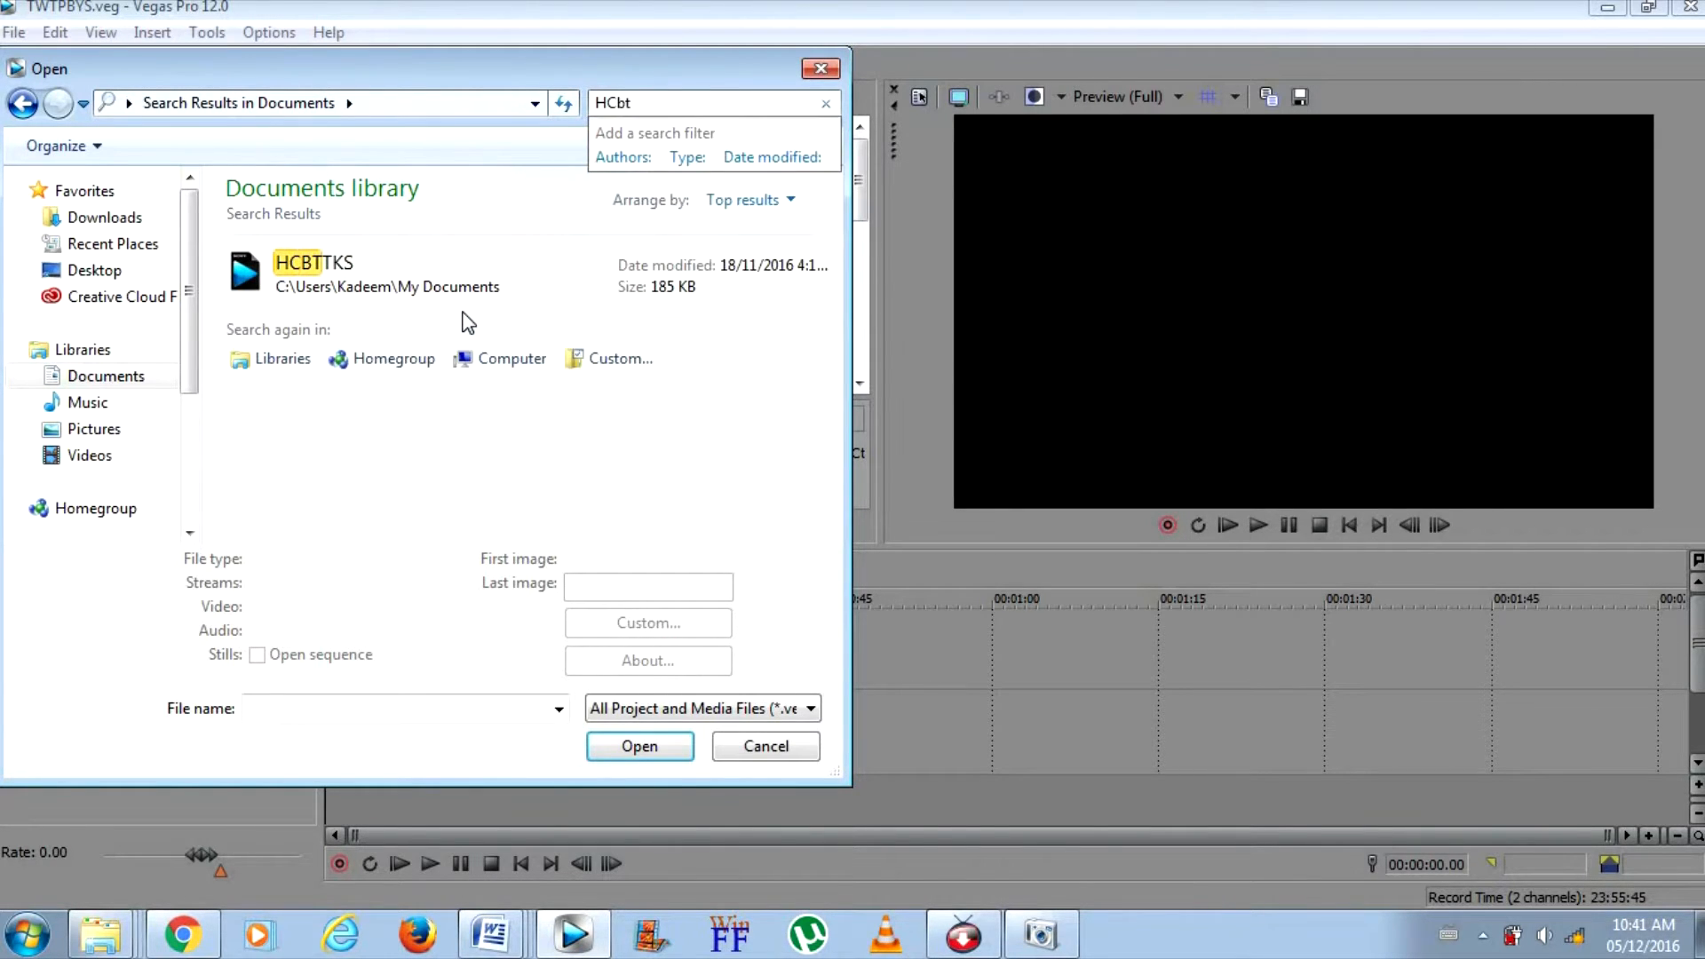
{"action": "double_click", "coordinate": [462, 297]}
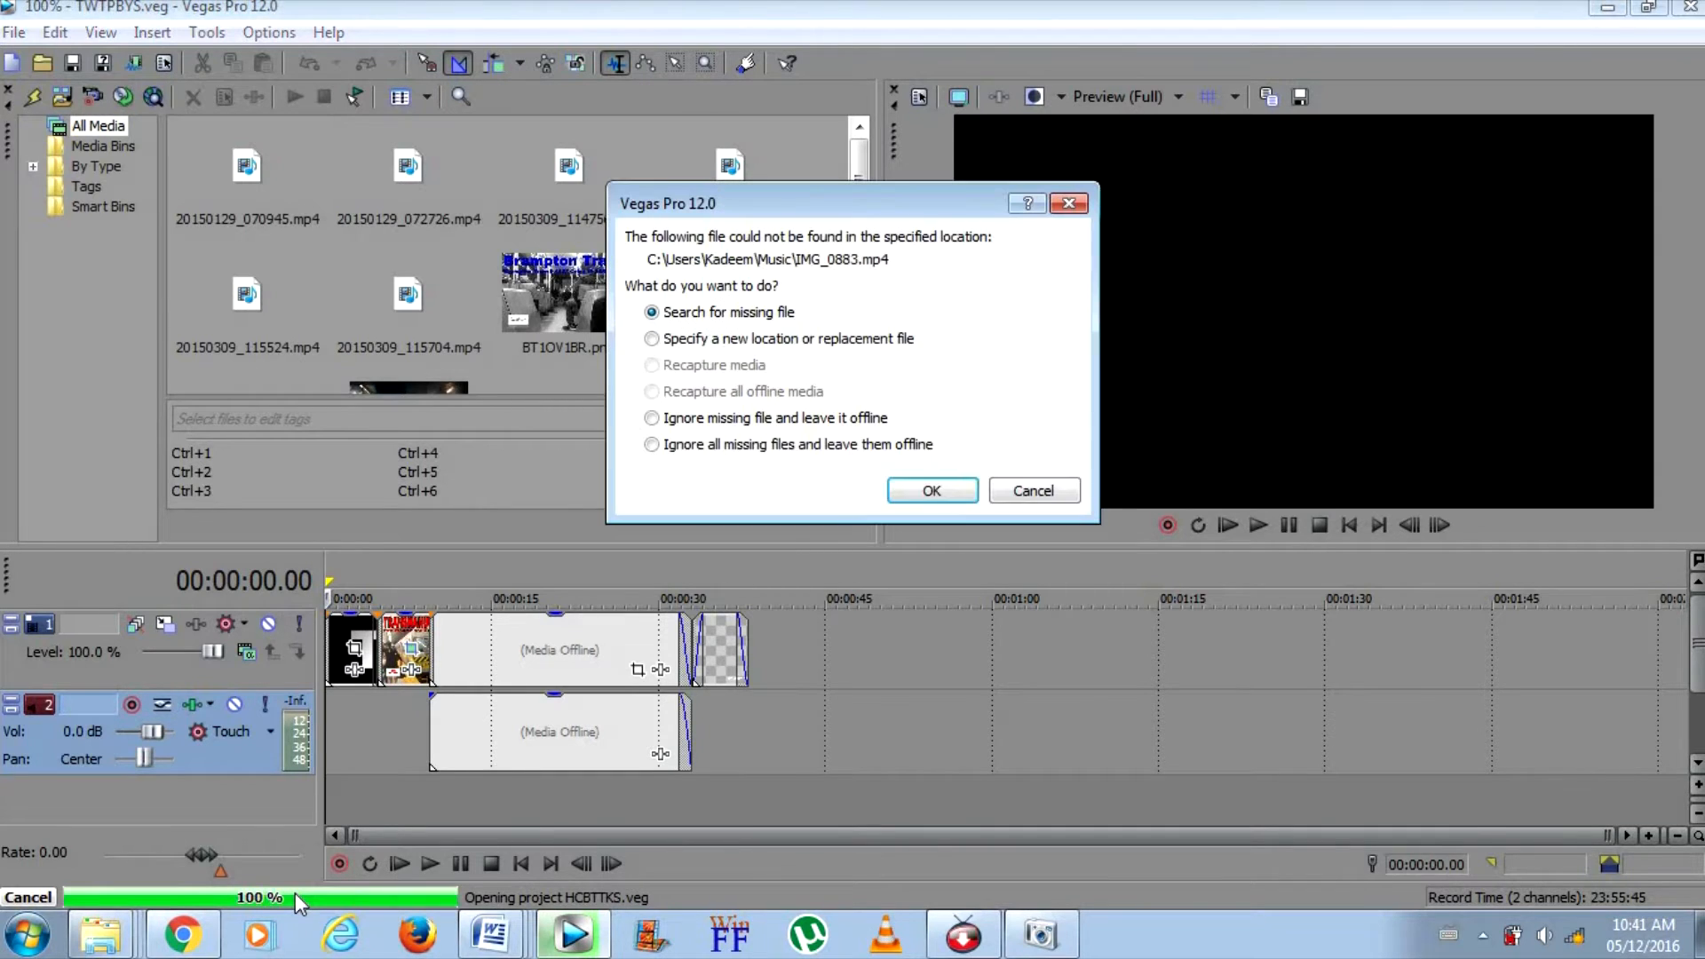
{"action": "left_click", "coordinate": [922, 445]}
{"action": "left_click", "coordinate": [931, 507]}
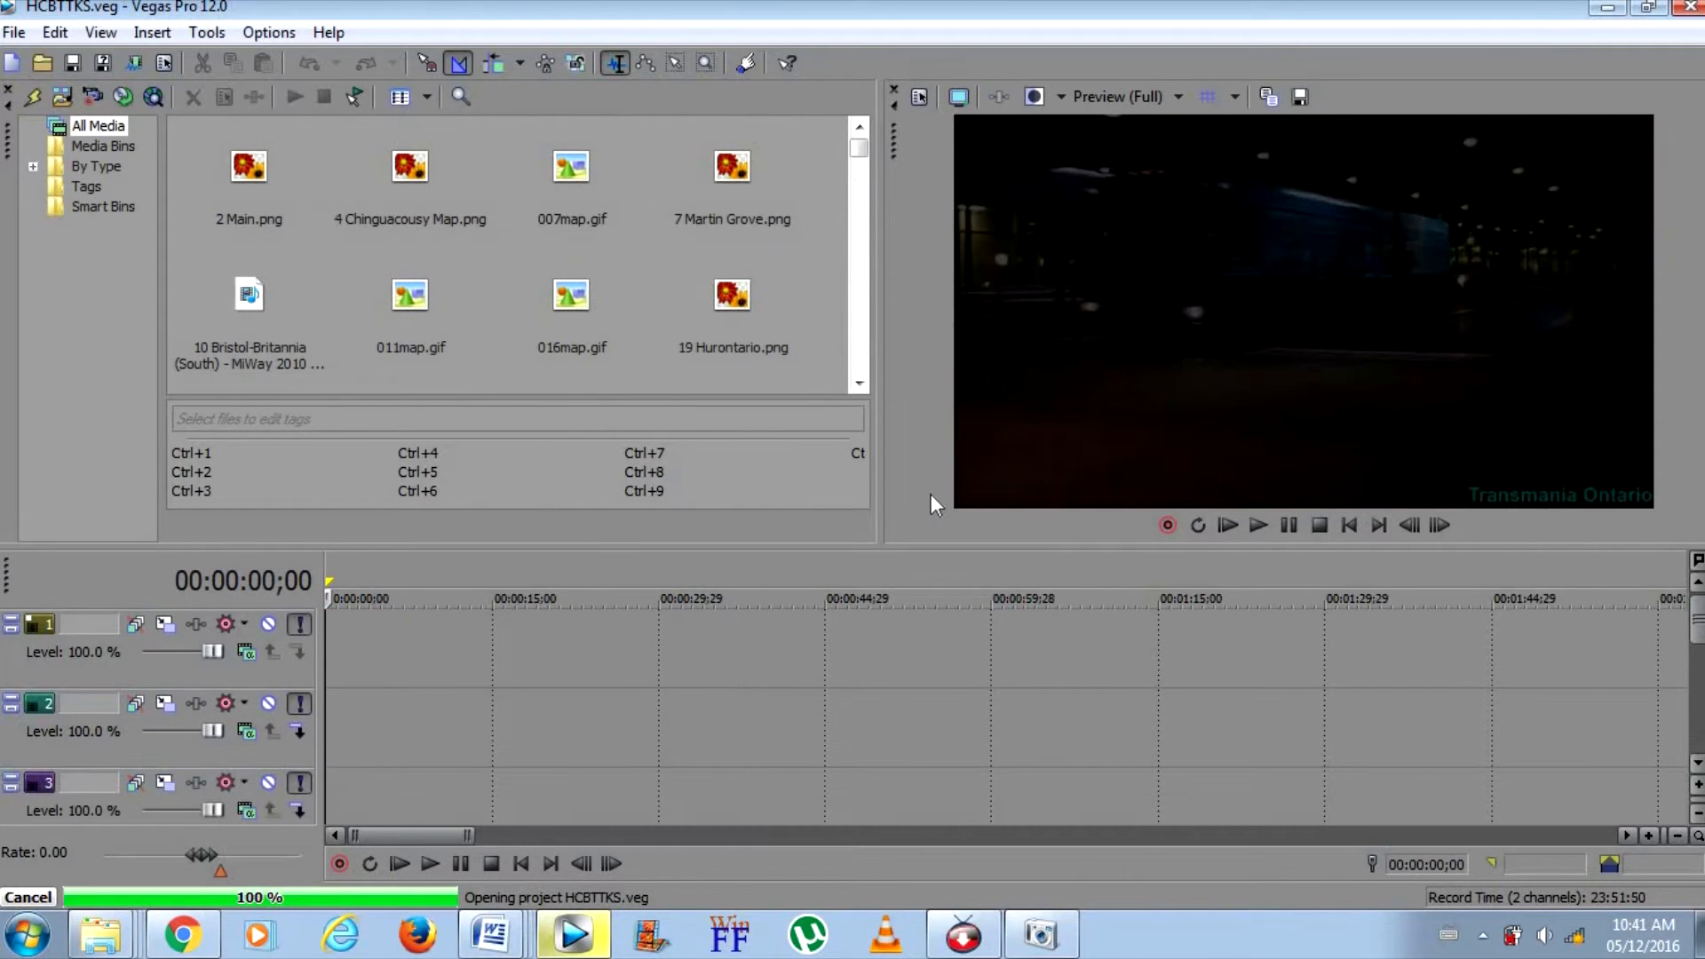
Delete the long main video event on track 5 together with its audio
{"action": "left_click_drag", "start_coordinate": [1696, 633], "coordinate": [1693, 692]}
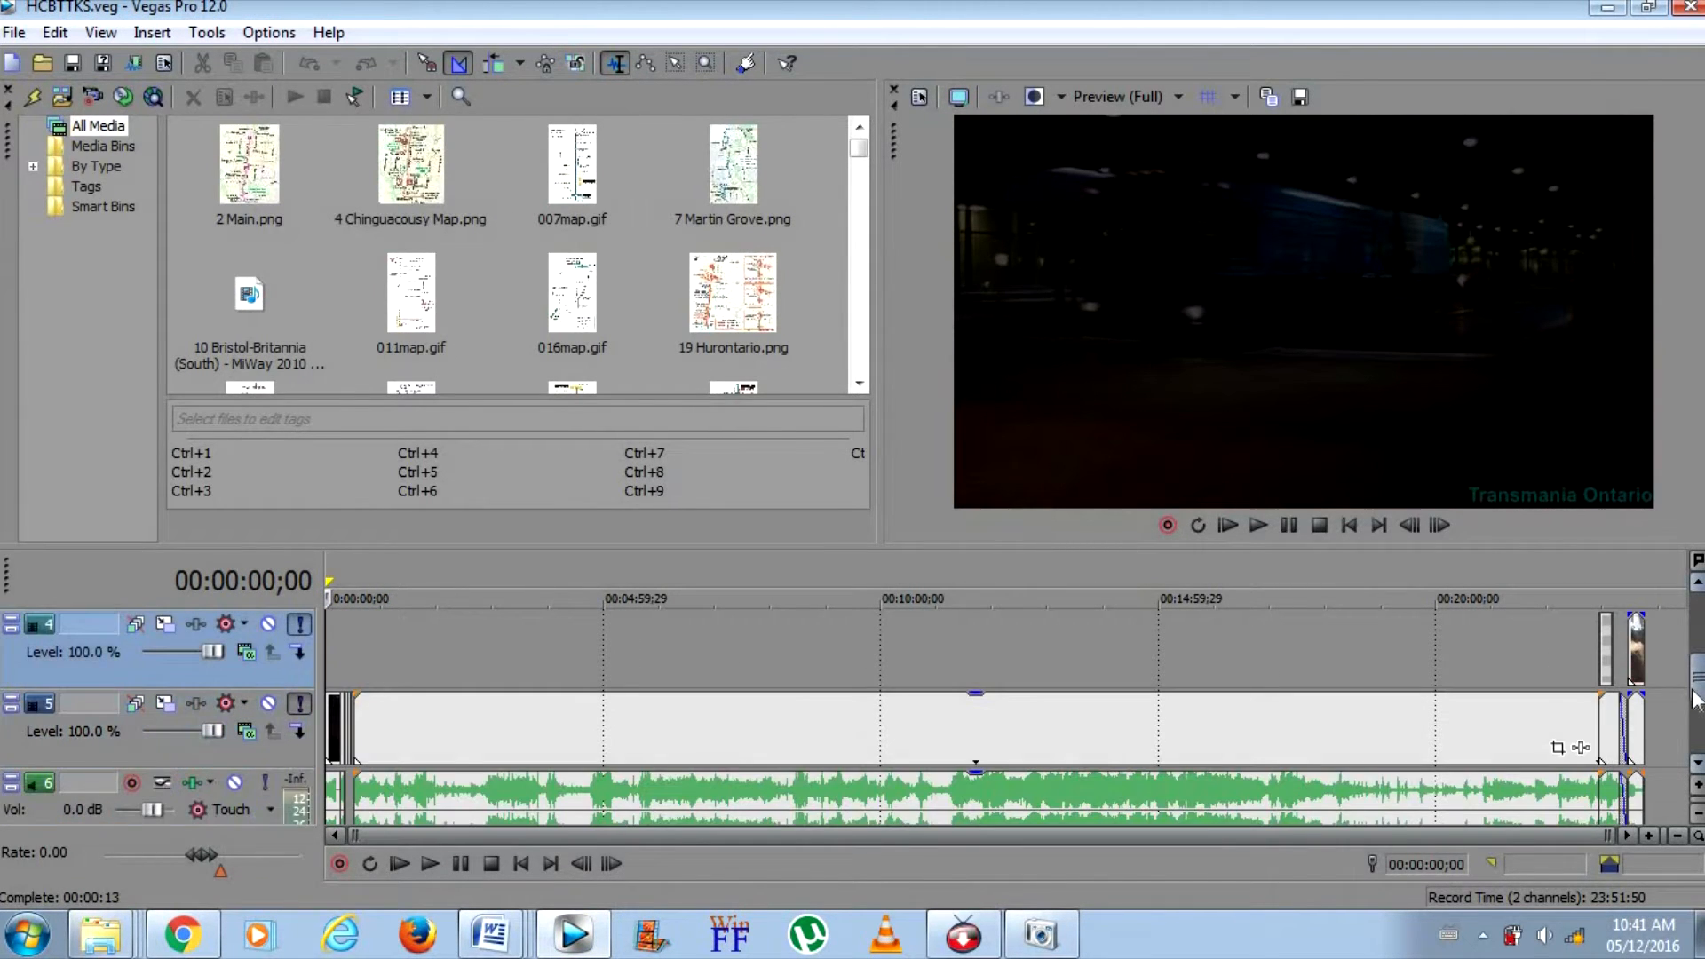
{"action": "left_click", "coordinate": [1272, 747]}
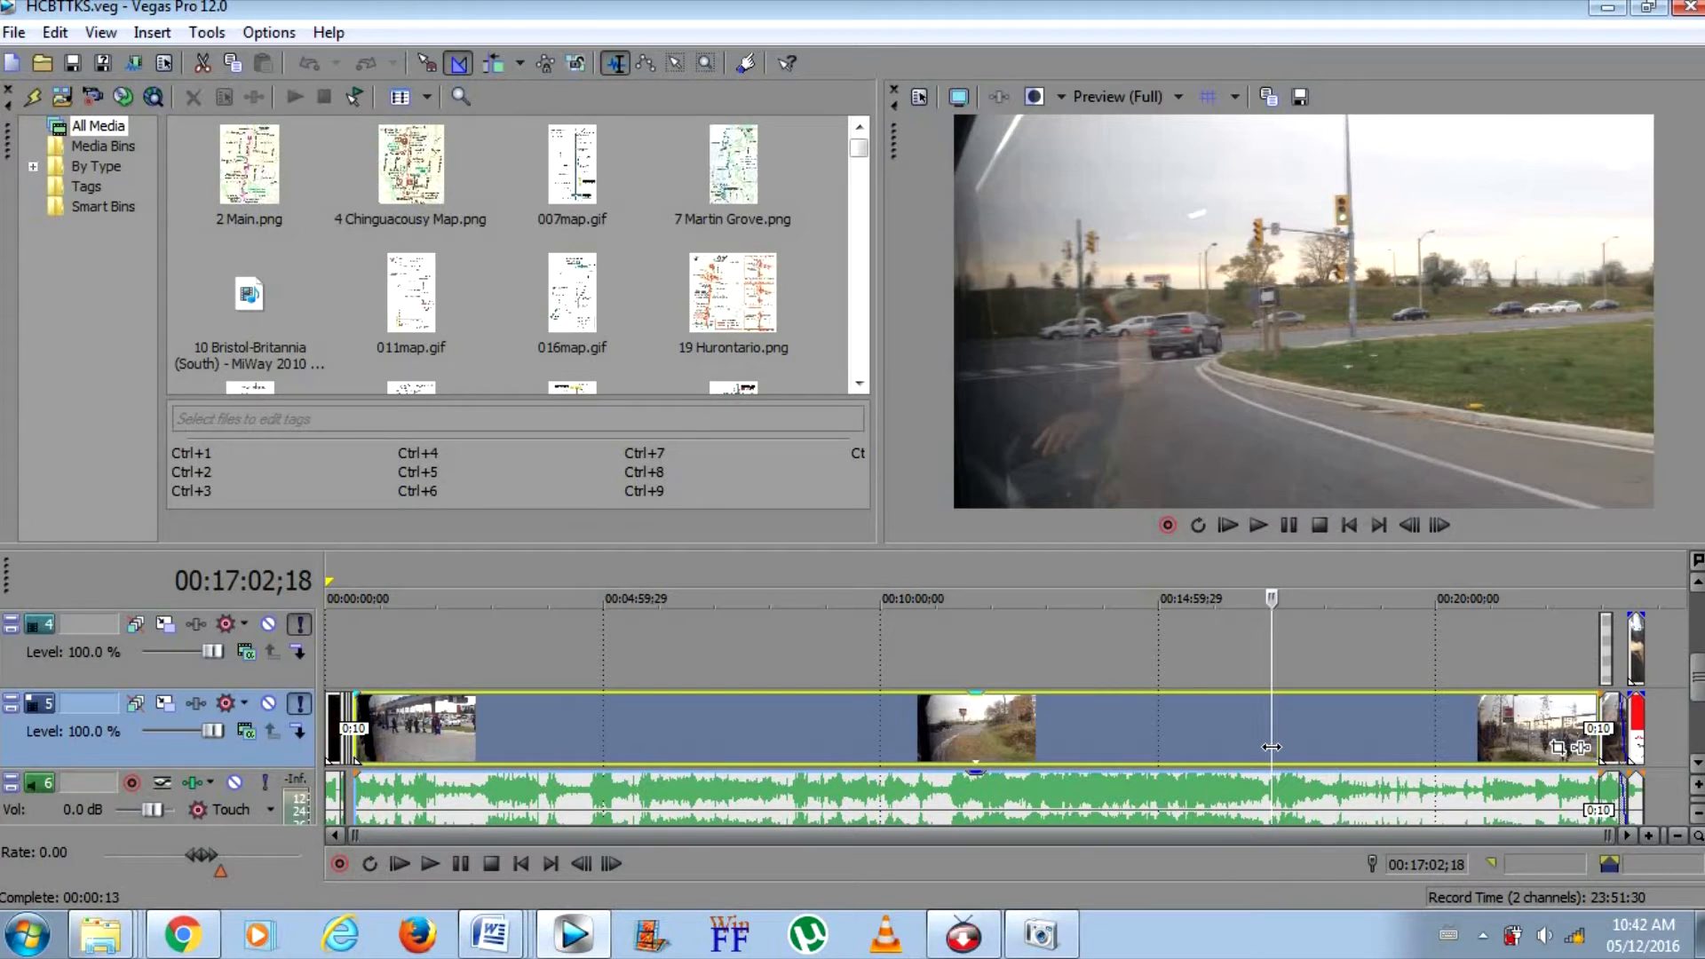
{"action": "right_click", "coordinate": [1271, 747]}
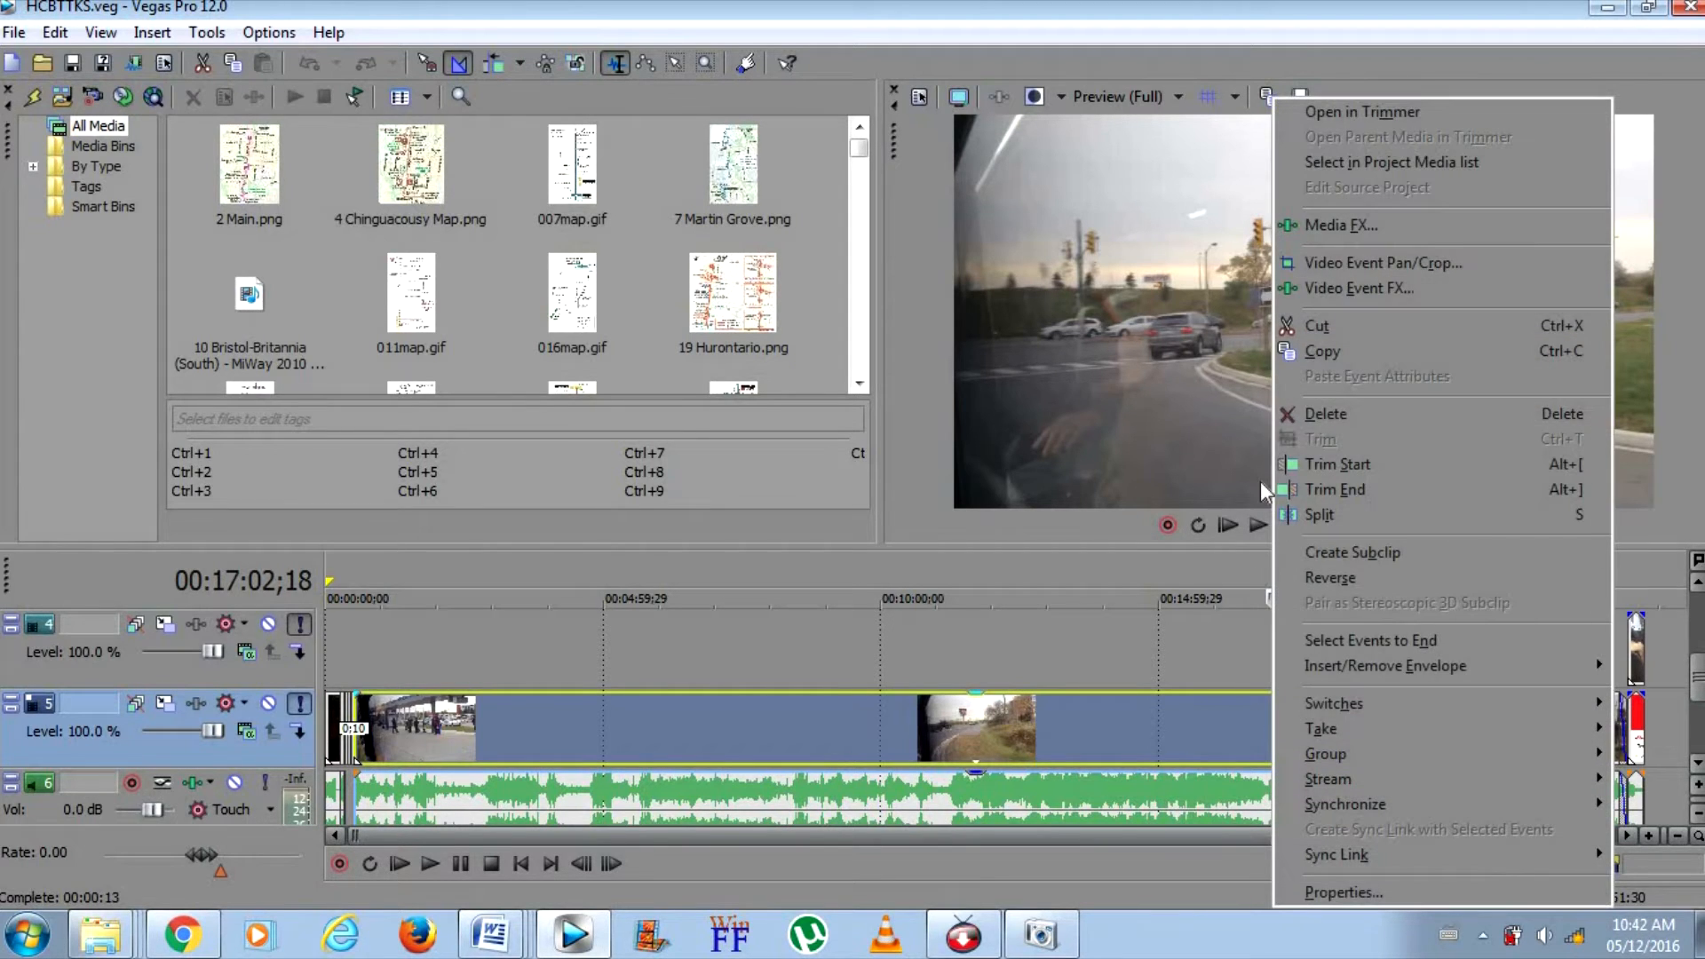
{"action": "left_click", "coordinate": [1305, 425]}
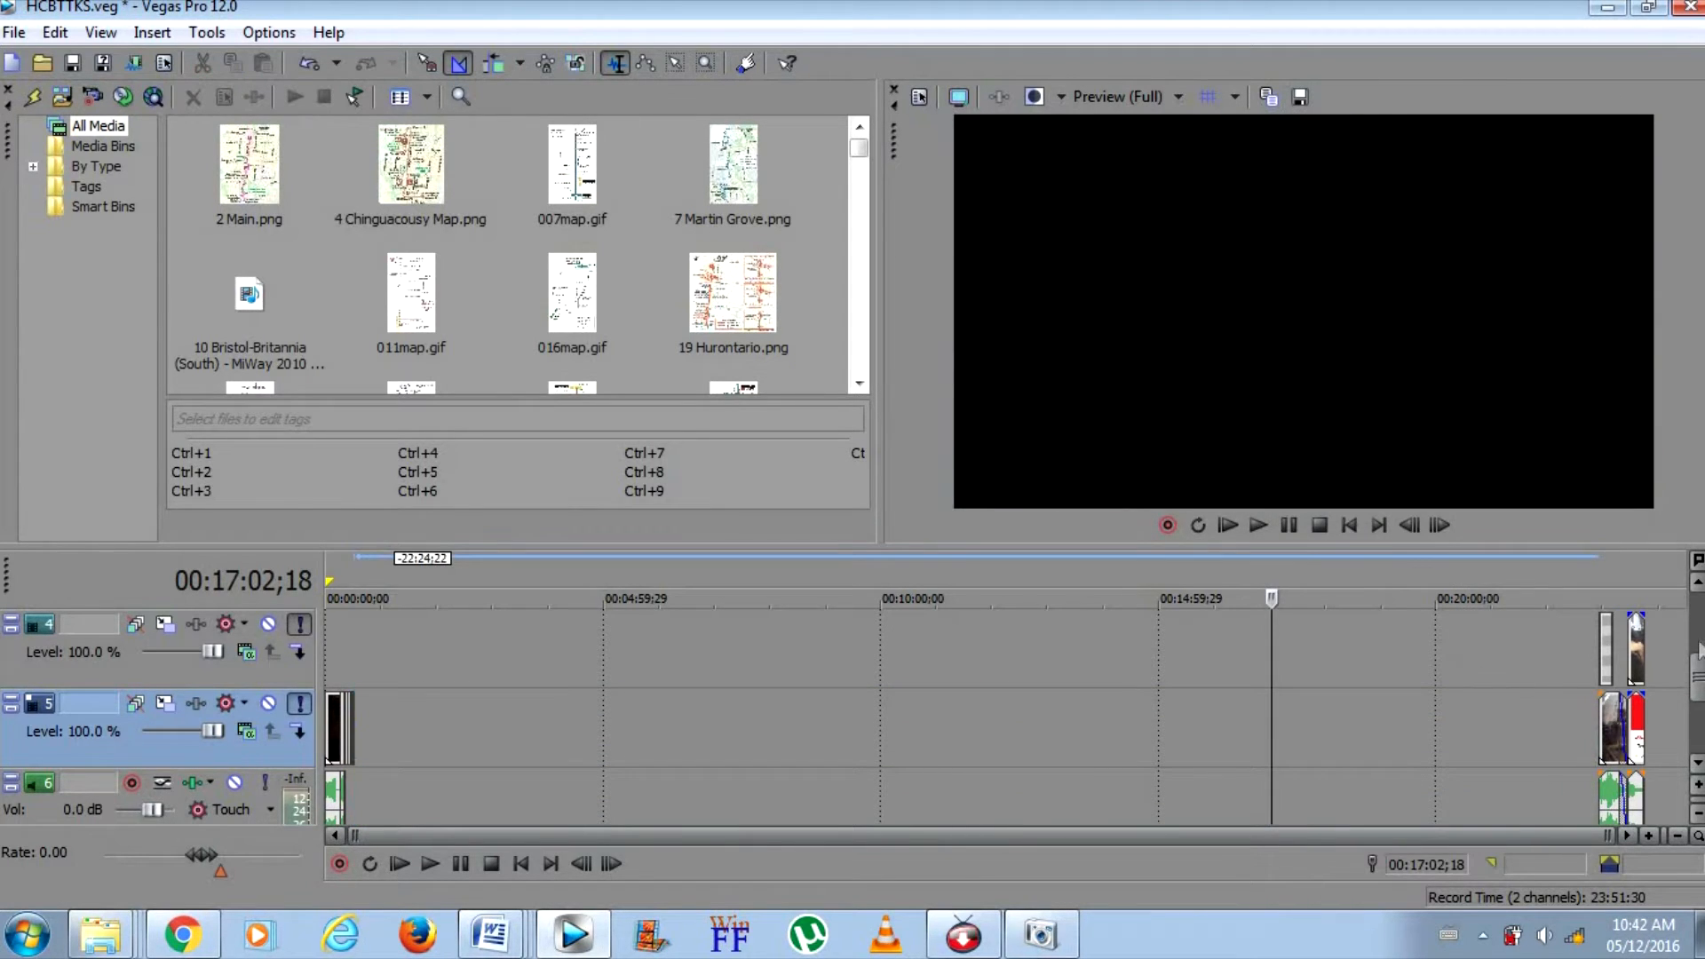
Delete the short leftover bus clip just before the end screen on track 5, including its audio
{"action": "left_click", "coordinate": [1612, 701]}
{"action": "right_click", "coordinate": [1593, 726]}
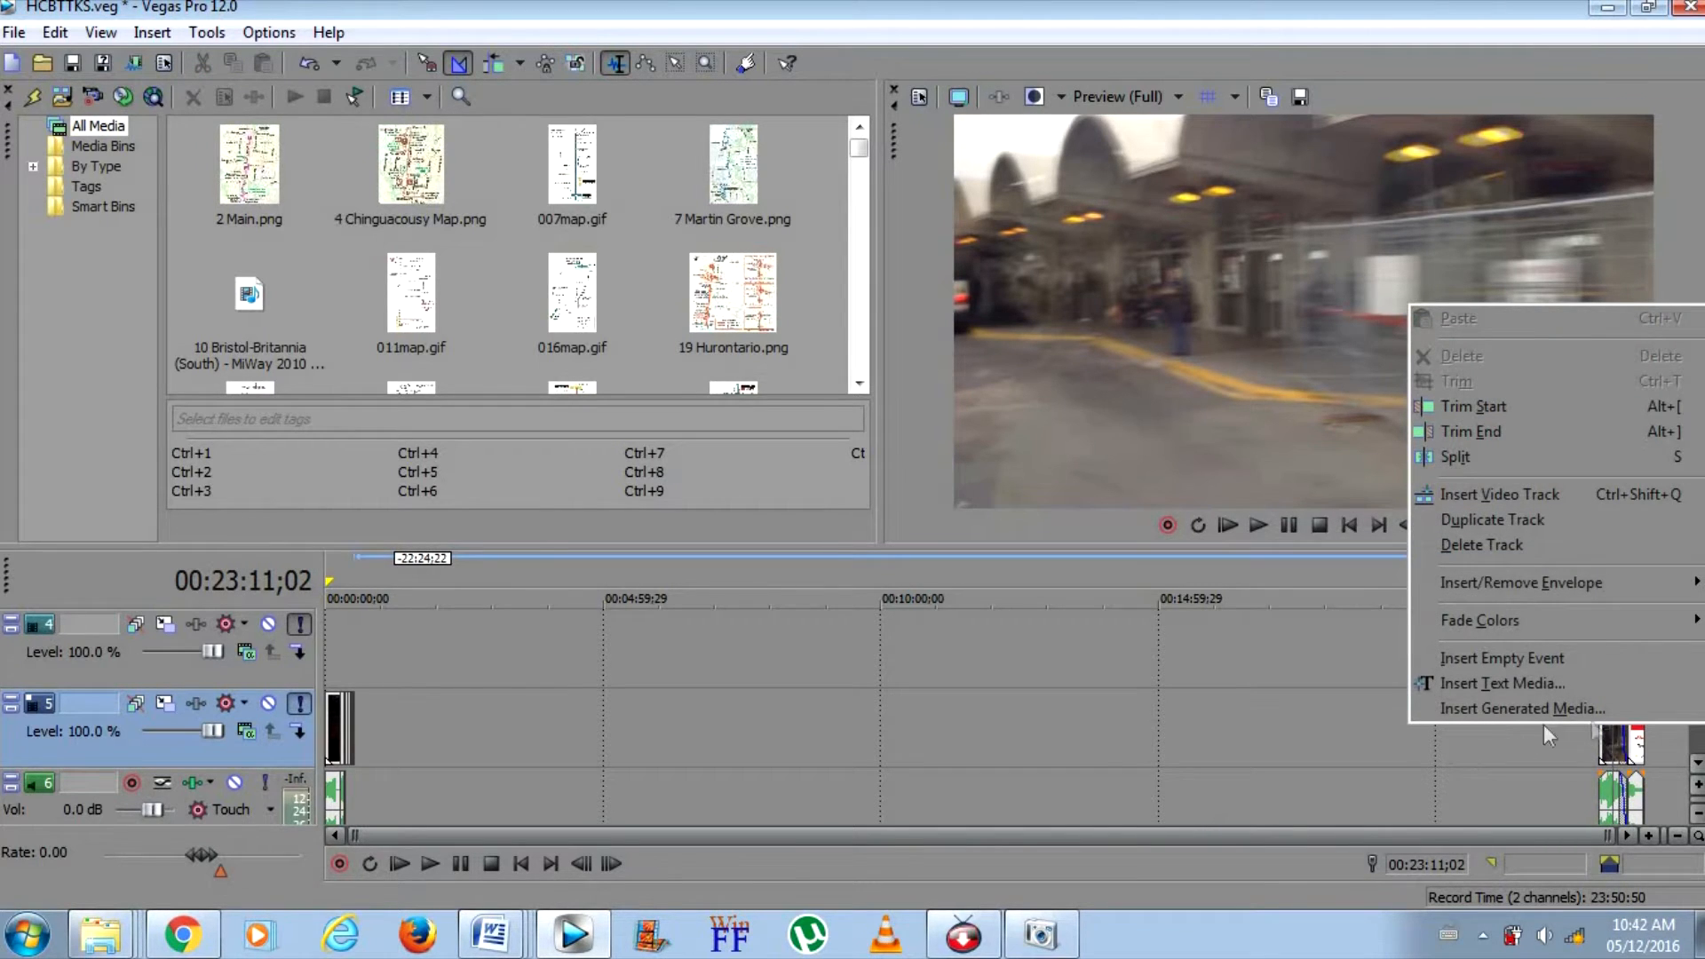
{"action": "left_click", "coordinate": [1600, 730]}
{"action": "right_click", "coordinate": [1600, 721]}
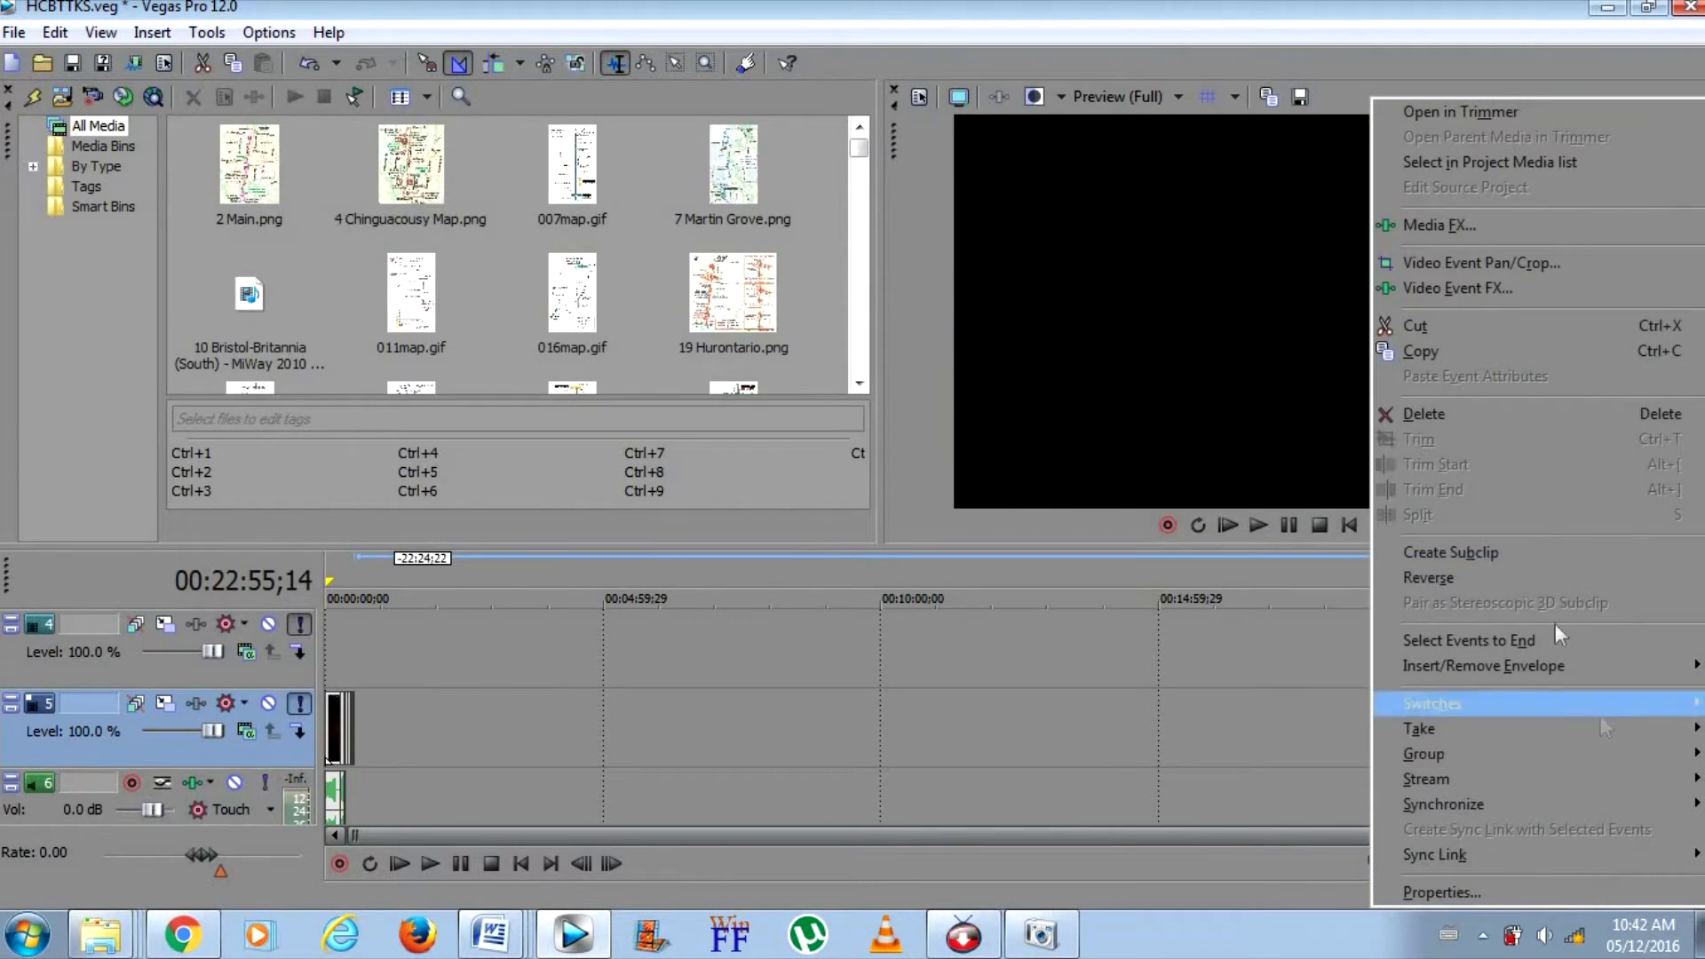
{"action": "left_click", "coordinate": [1484, 415]}
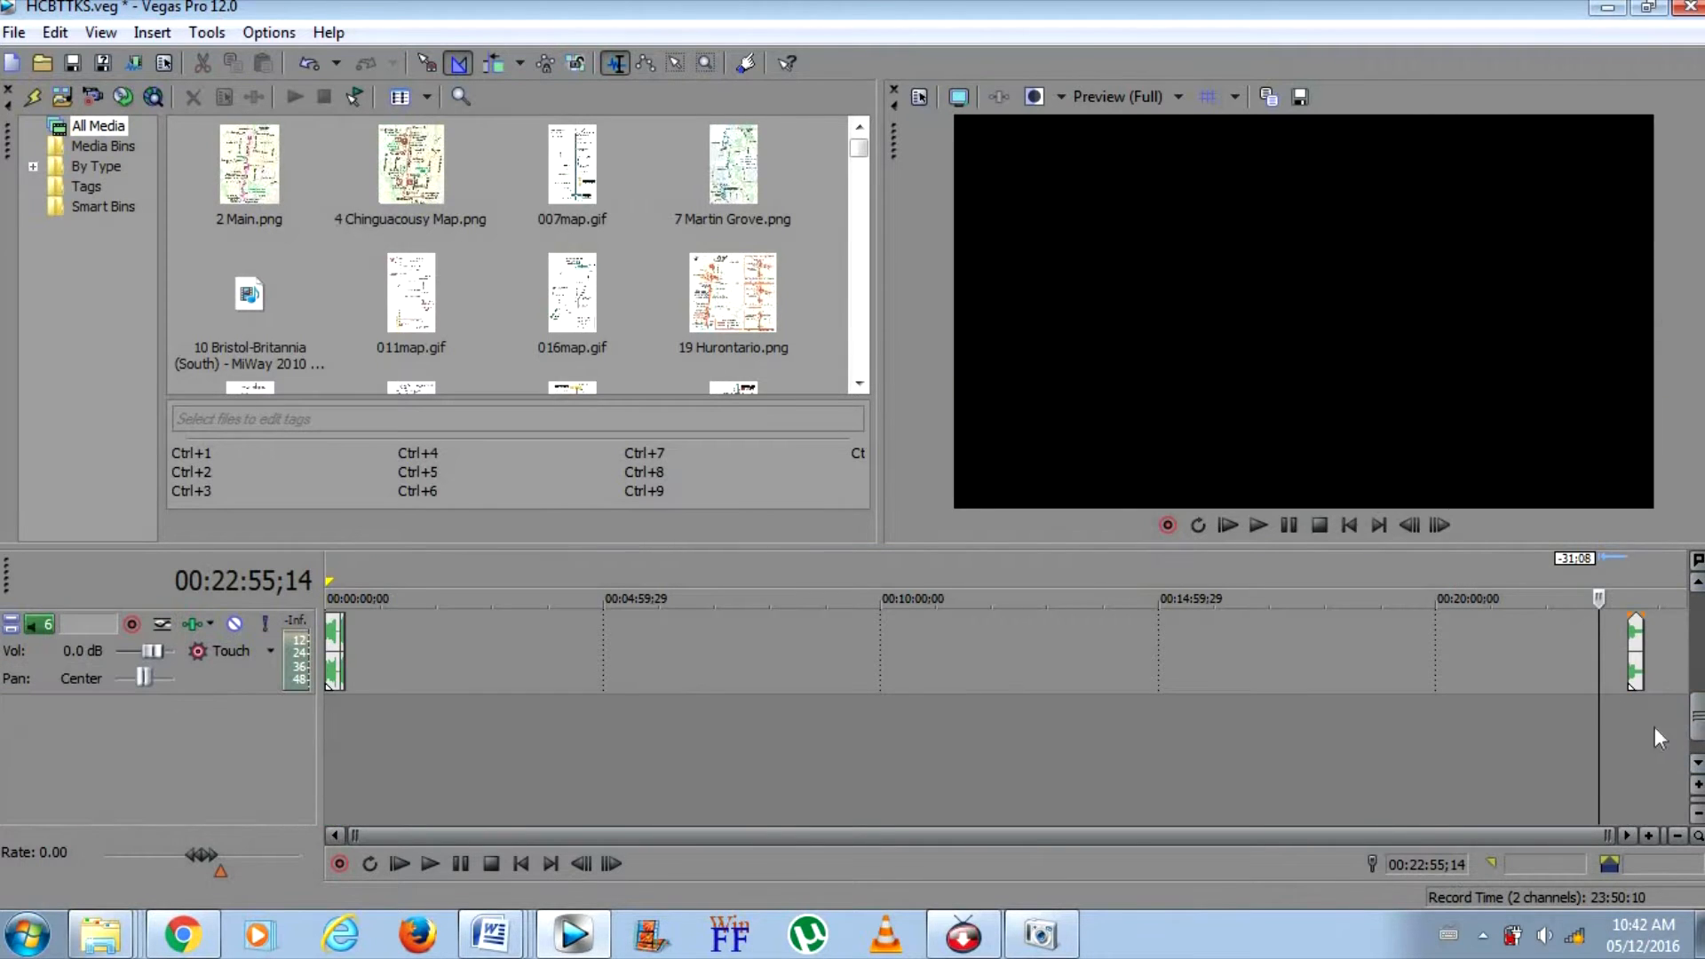
Examine the remaining title, Facebook link, copyright and end-screen events near the end of the timeline
{"action": "left_click", "coordinate": [1637, 726]}
{"action": "left_click", "coordinate": [1649, 836]}
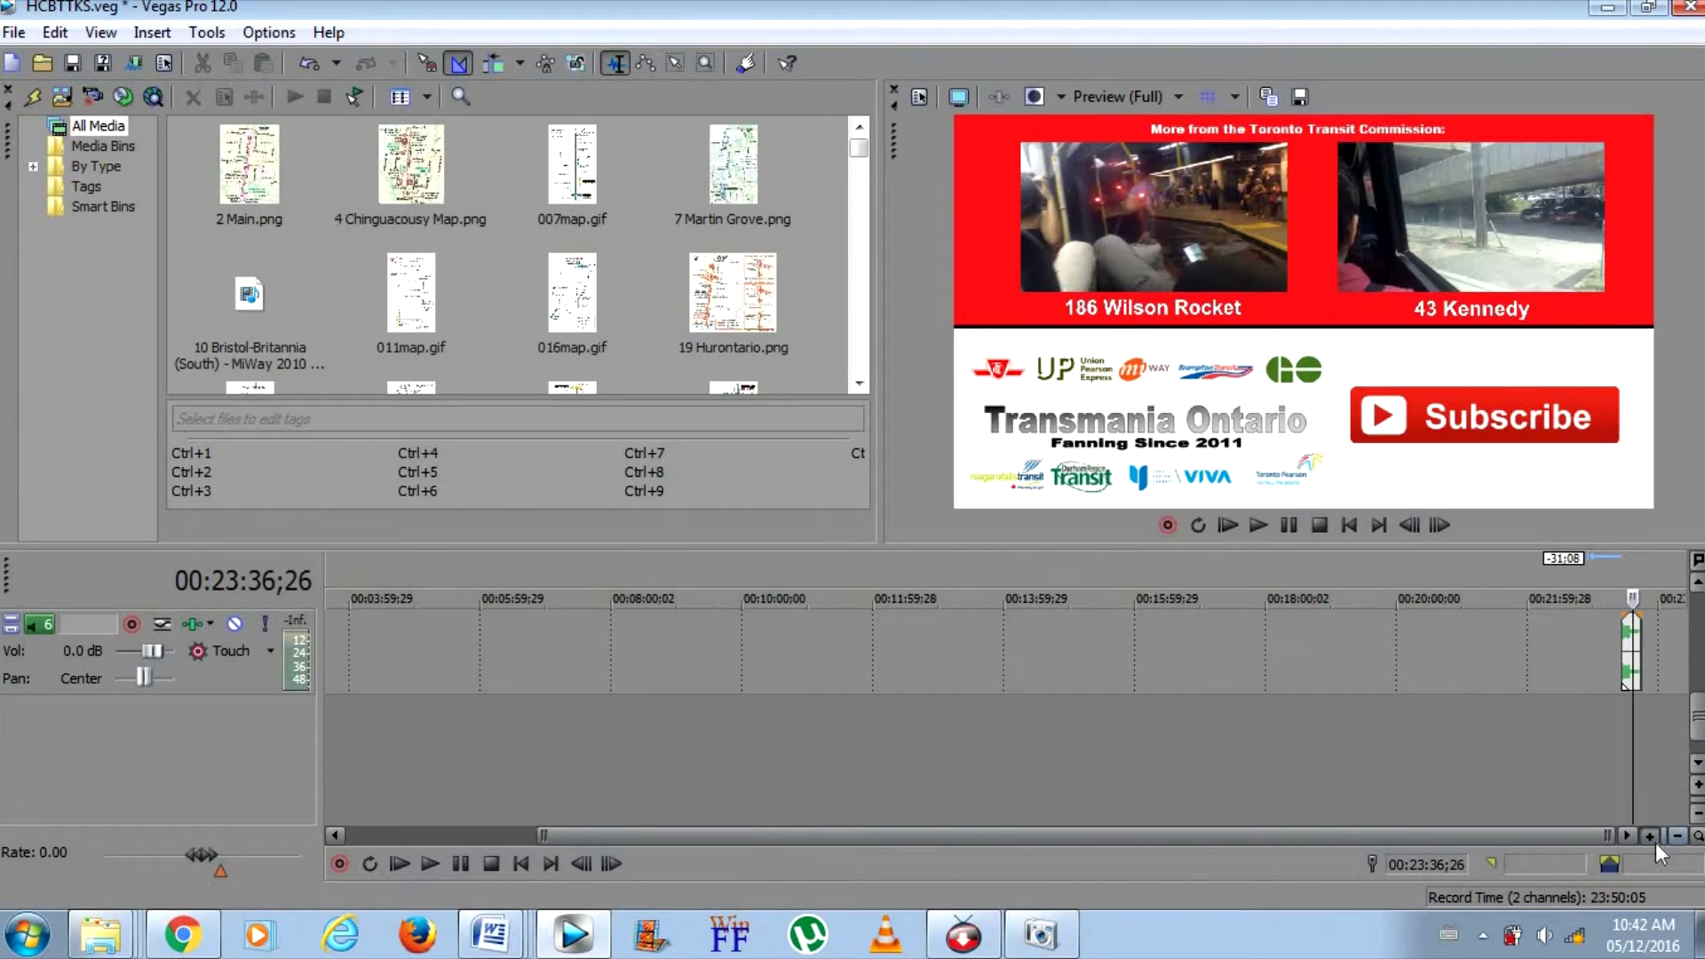
{"action": "left_click", "coordinate": [1651, 838]}
{"action": "left_click", "coordinate": [1652, 839]}
{"action": "left_click_drag", "start_coordinate": [1699, 733], "coordinate": [1699, 654]}
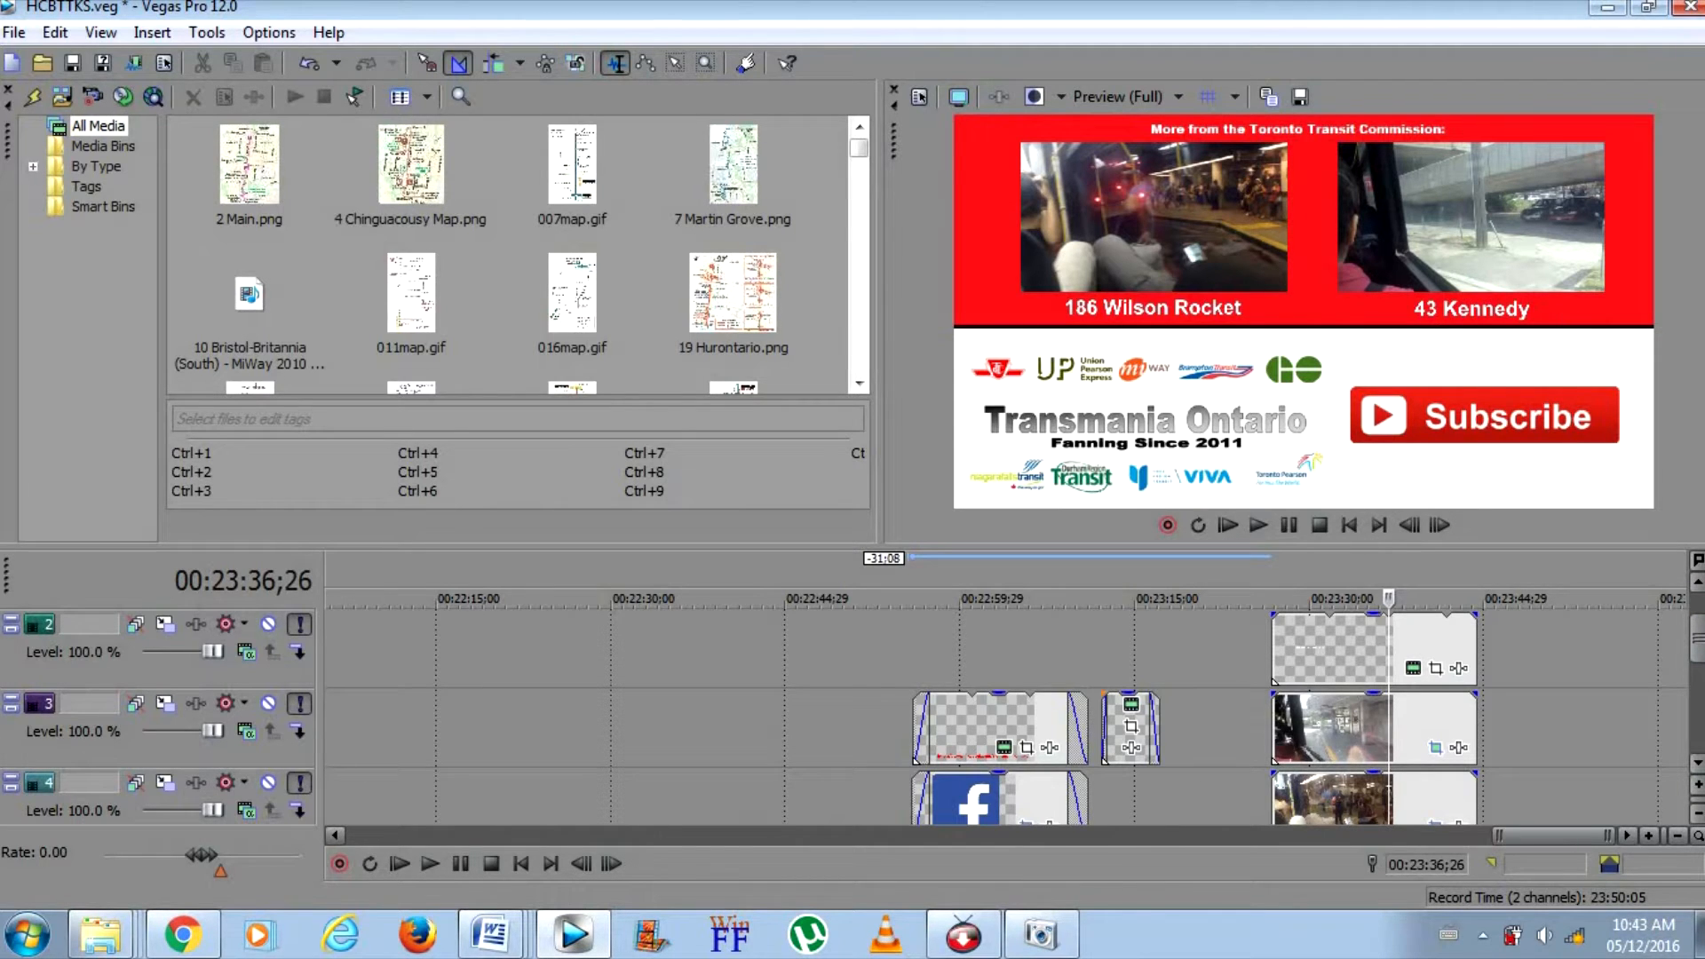
{"action": "left_click_drag", "start_coordinate": [1699, 639], "coordinate": [1699, 639]}
{"action": "left_click", "coordinate": [1016, 652]}
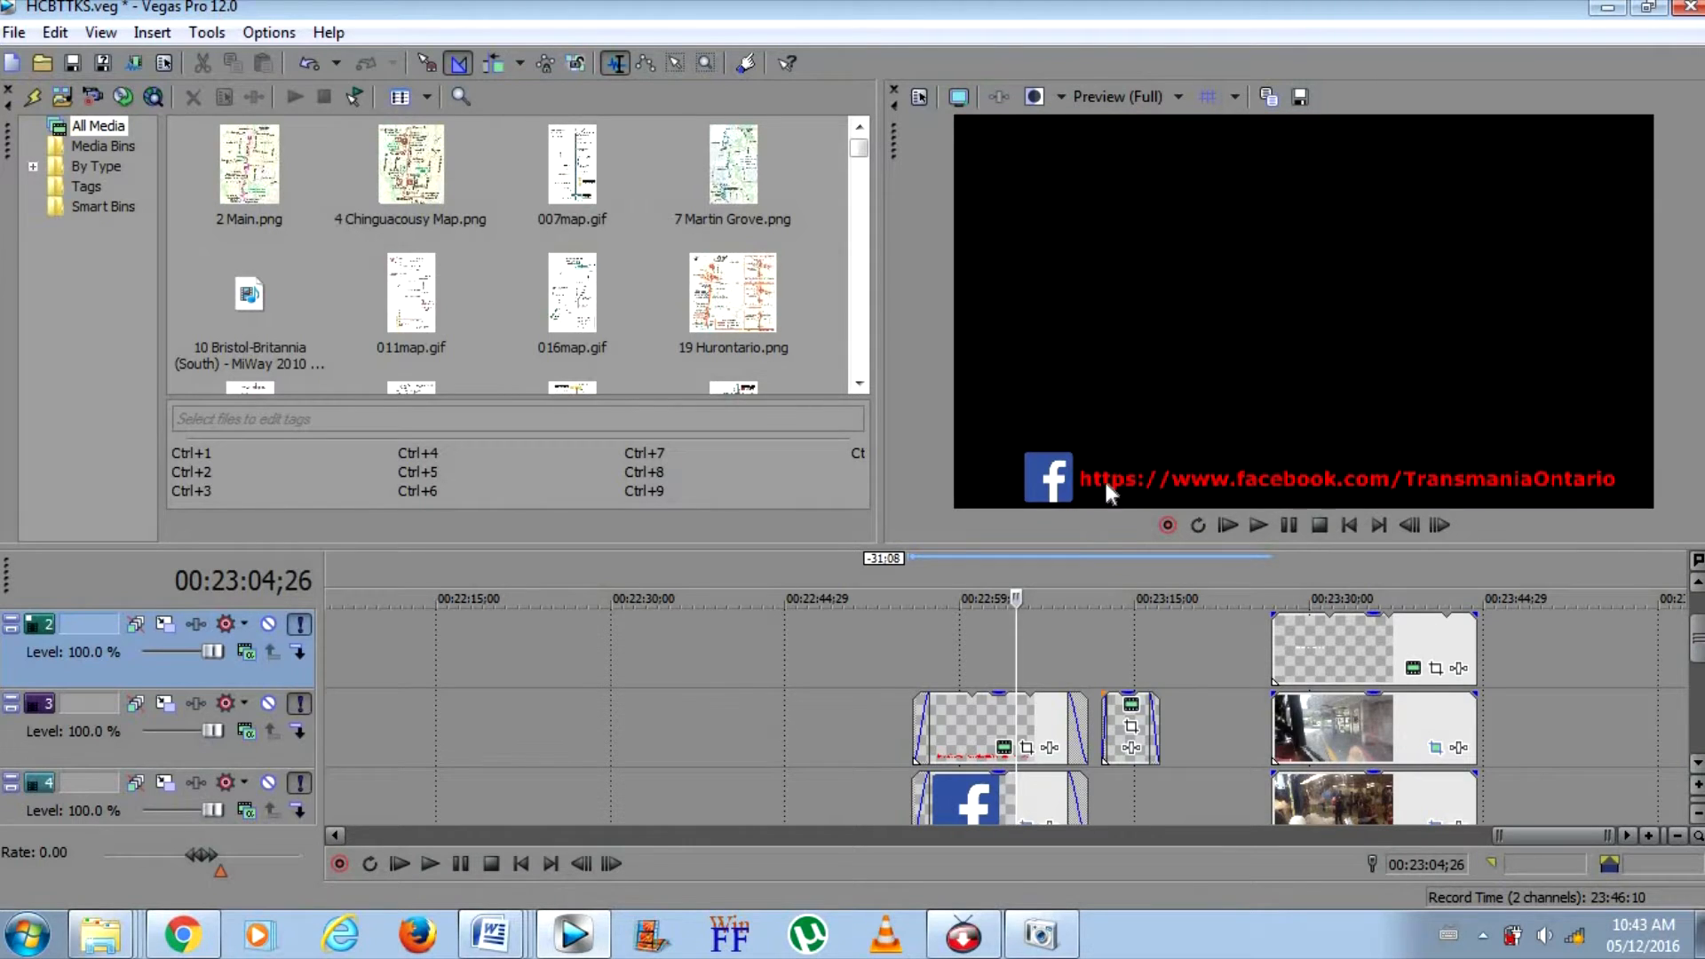
{"action": "left_click", "coordinate": [1106, 673]}
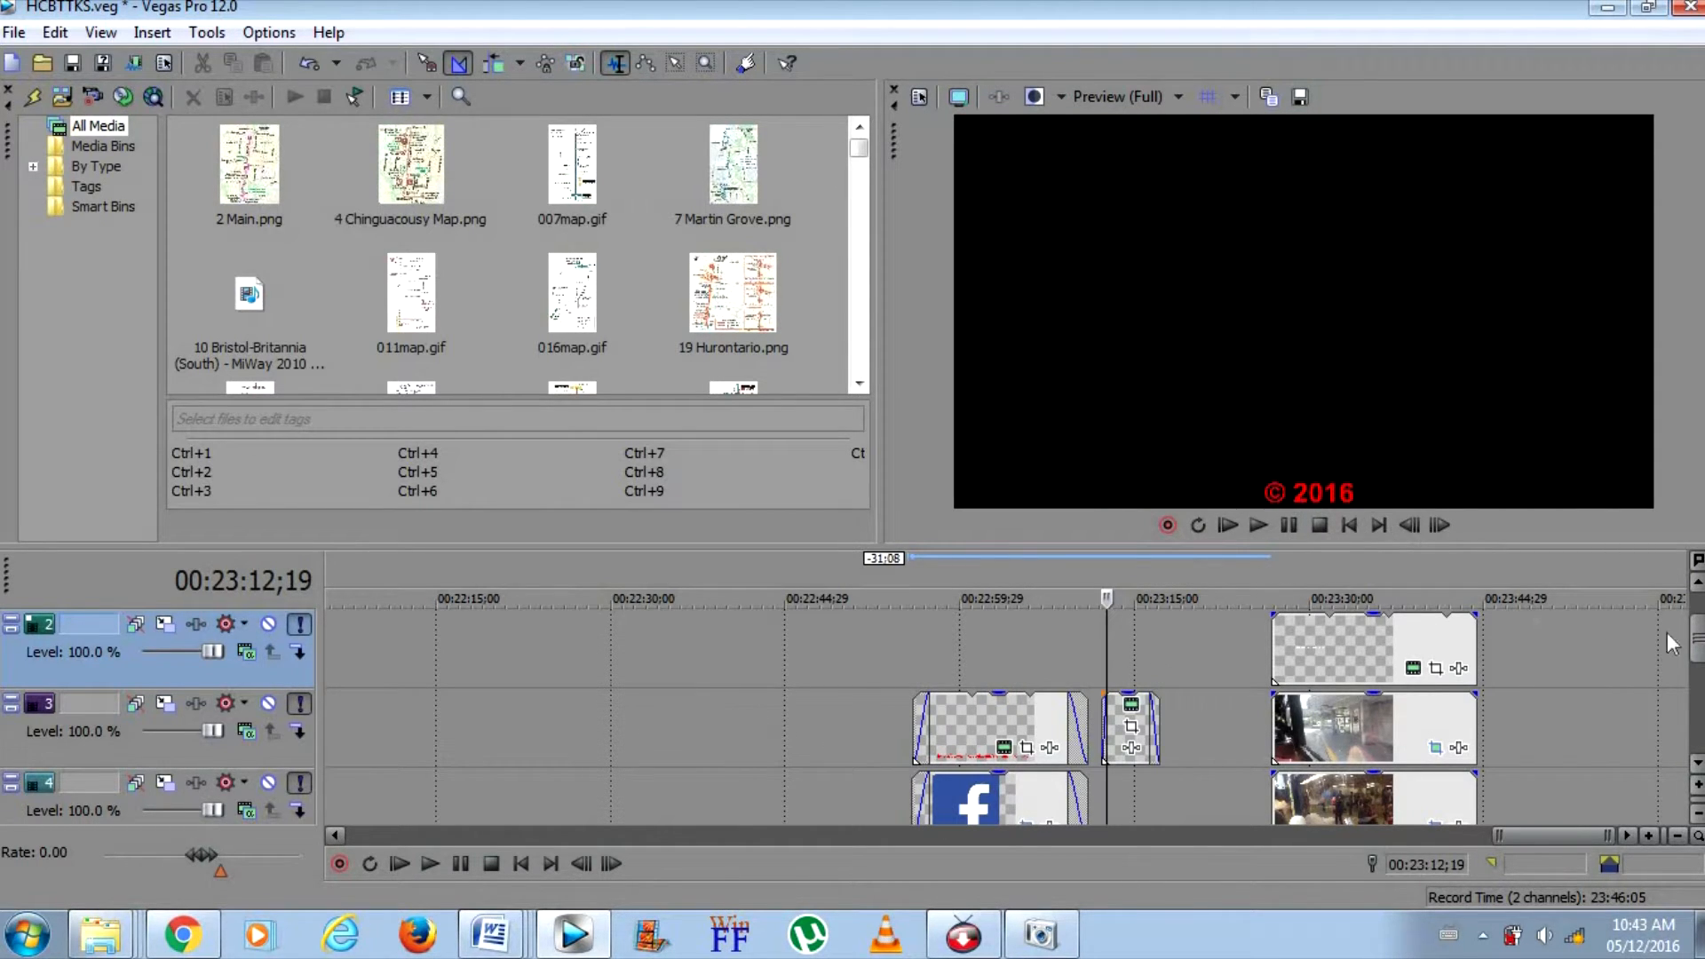
{"action": "mouse_move", "coordinate": [1700, 644]}
{"action": "left_mouse_down"}
{"action": "mouse_move", "coordinate": [1700, 683]}
{"action": "mouse_move", "coordinate": [1691, 635]}
{"action": "left_mouse_up"}
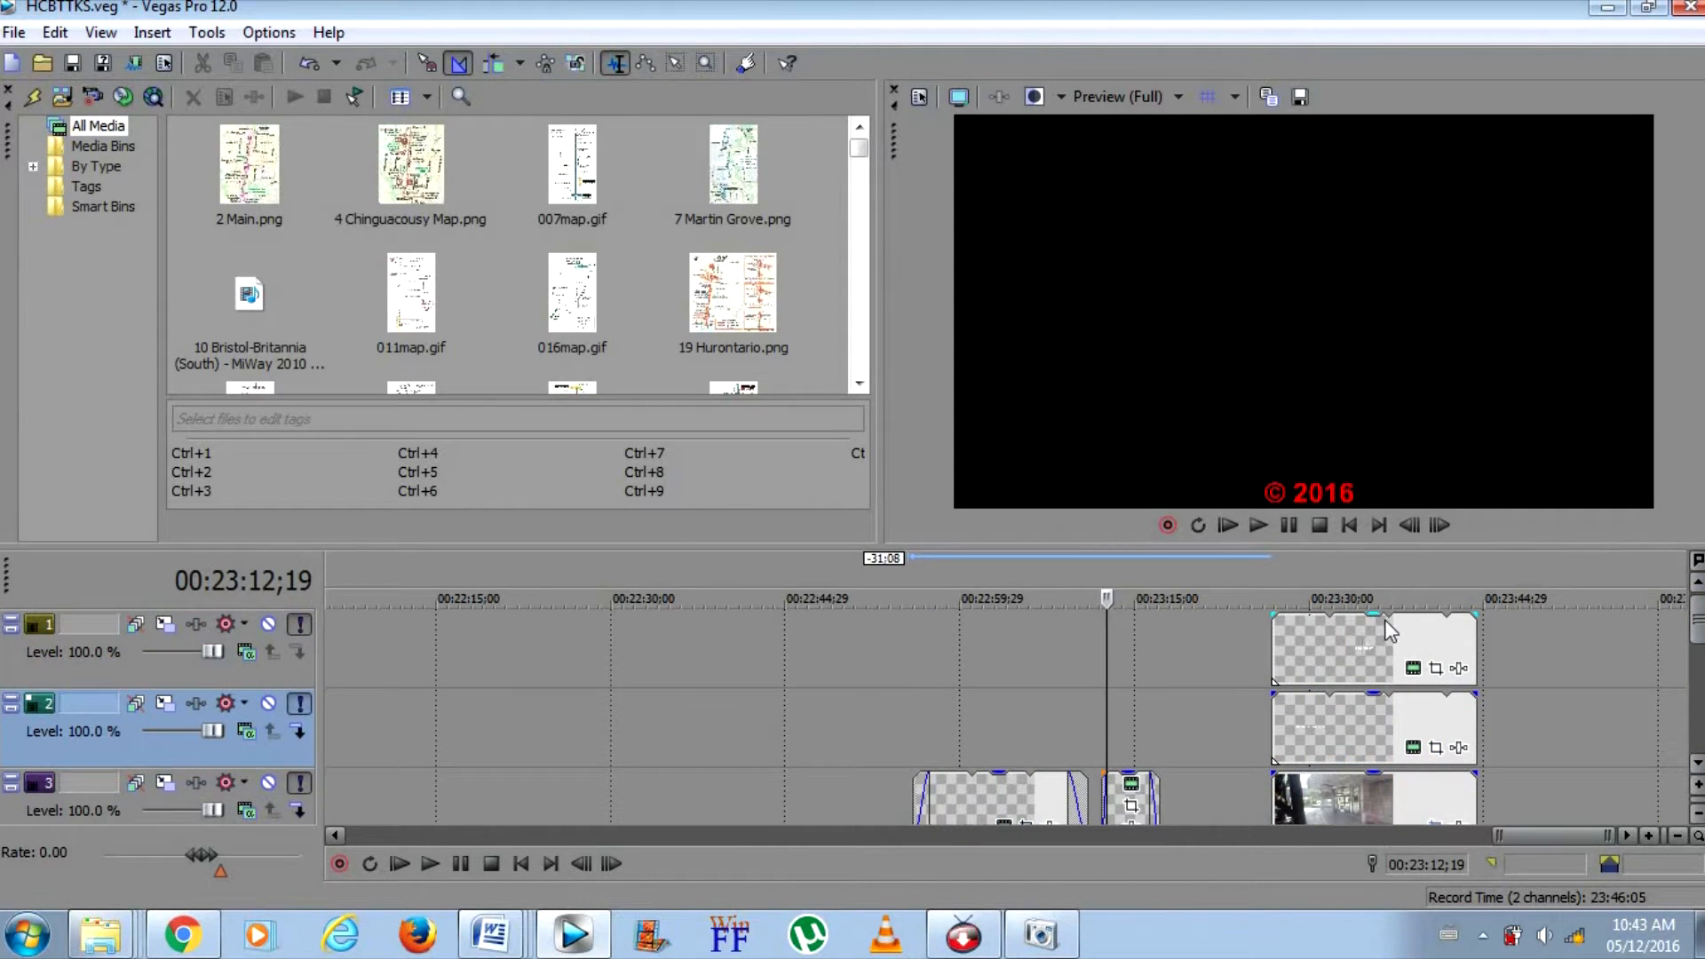
Preview the end screen at the text event on track 1
{"action": "left_click", "coordinate": [1360, 637]}
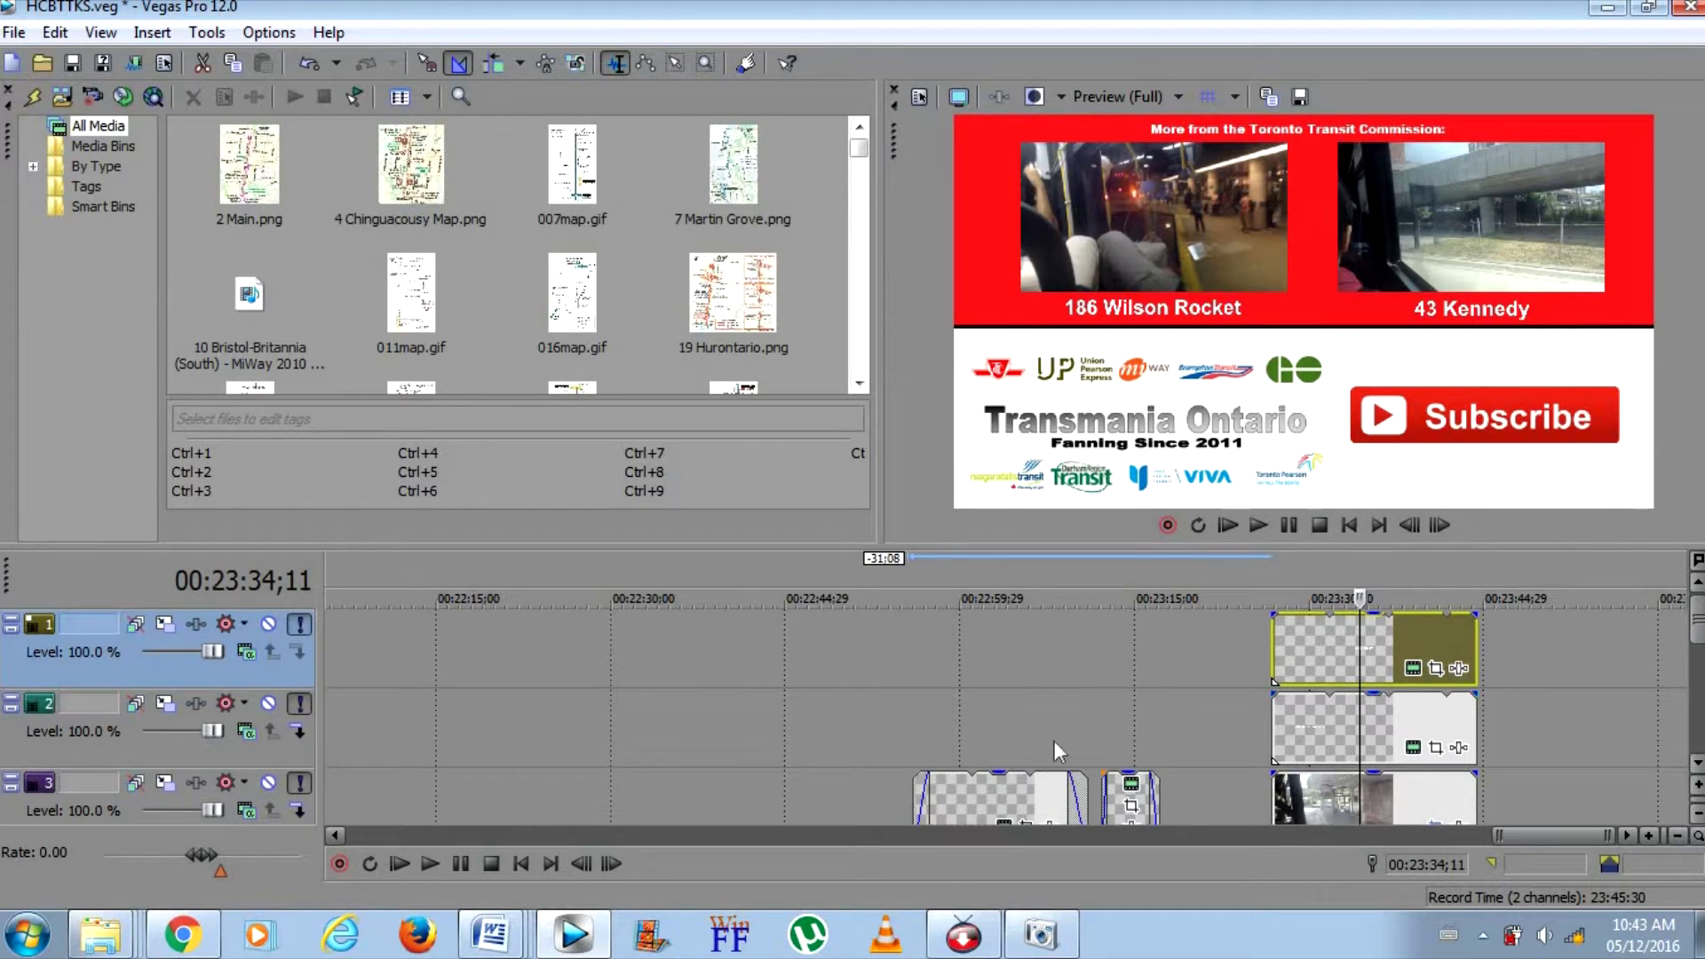
{"action": "left_click", "coordinate": [1027, 743]}
{"action": "left_click", "coordinate": [1136, 735]}
{"action": "left_click", "coordinate": [1376, 641]}
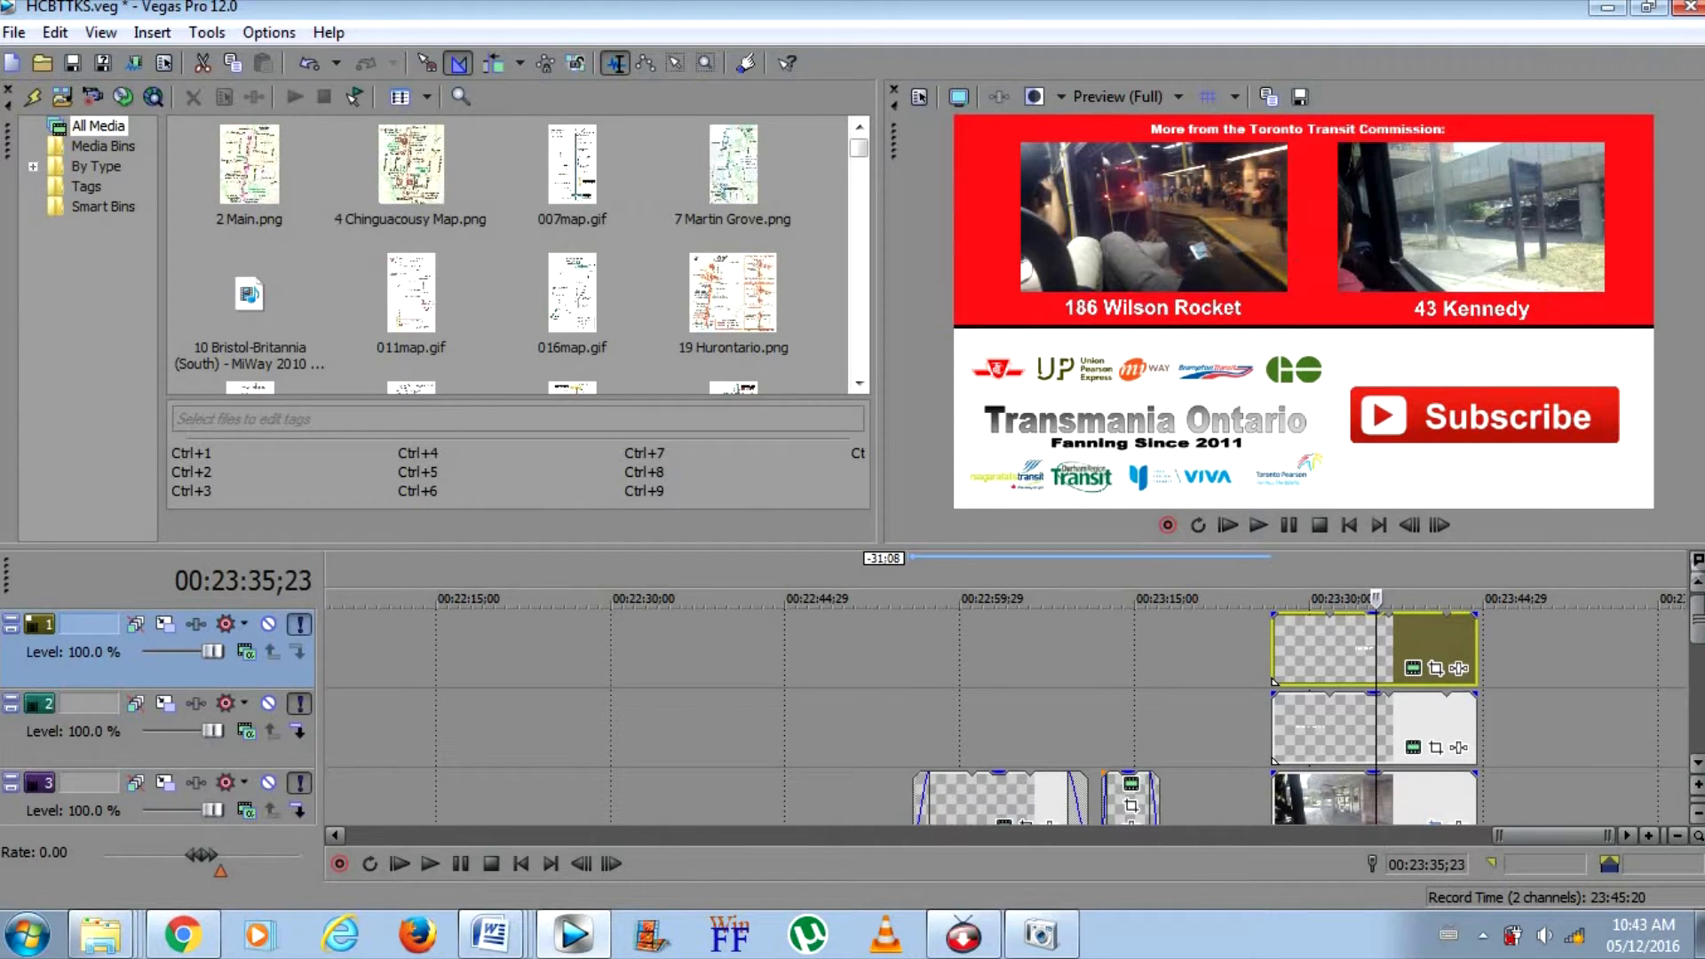
Delete the 43 Kennedy preview clip from the end screen on track 3, and undo the deletion
{"action": "left_click_drag", "start_coordinate": [1699, 627], "coordinate": [1700, 647]}
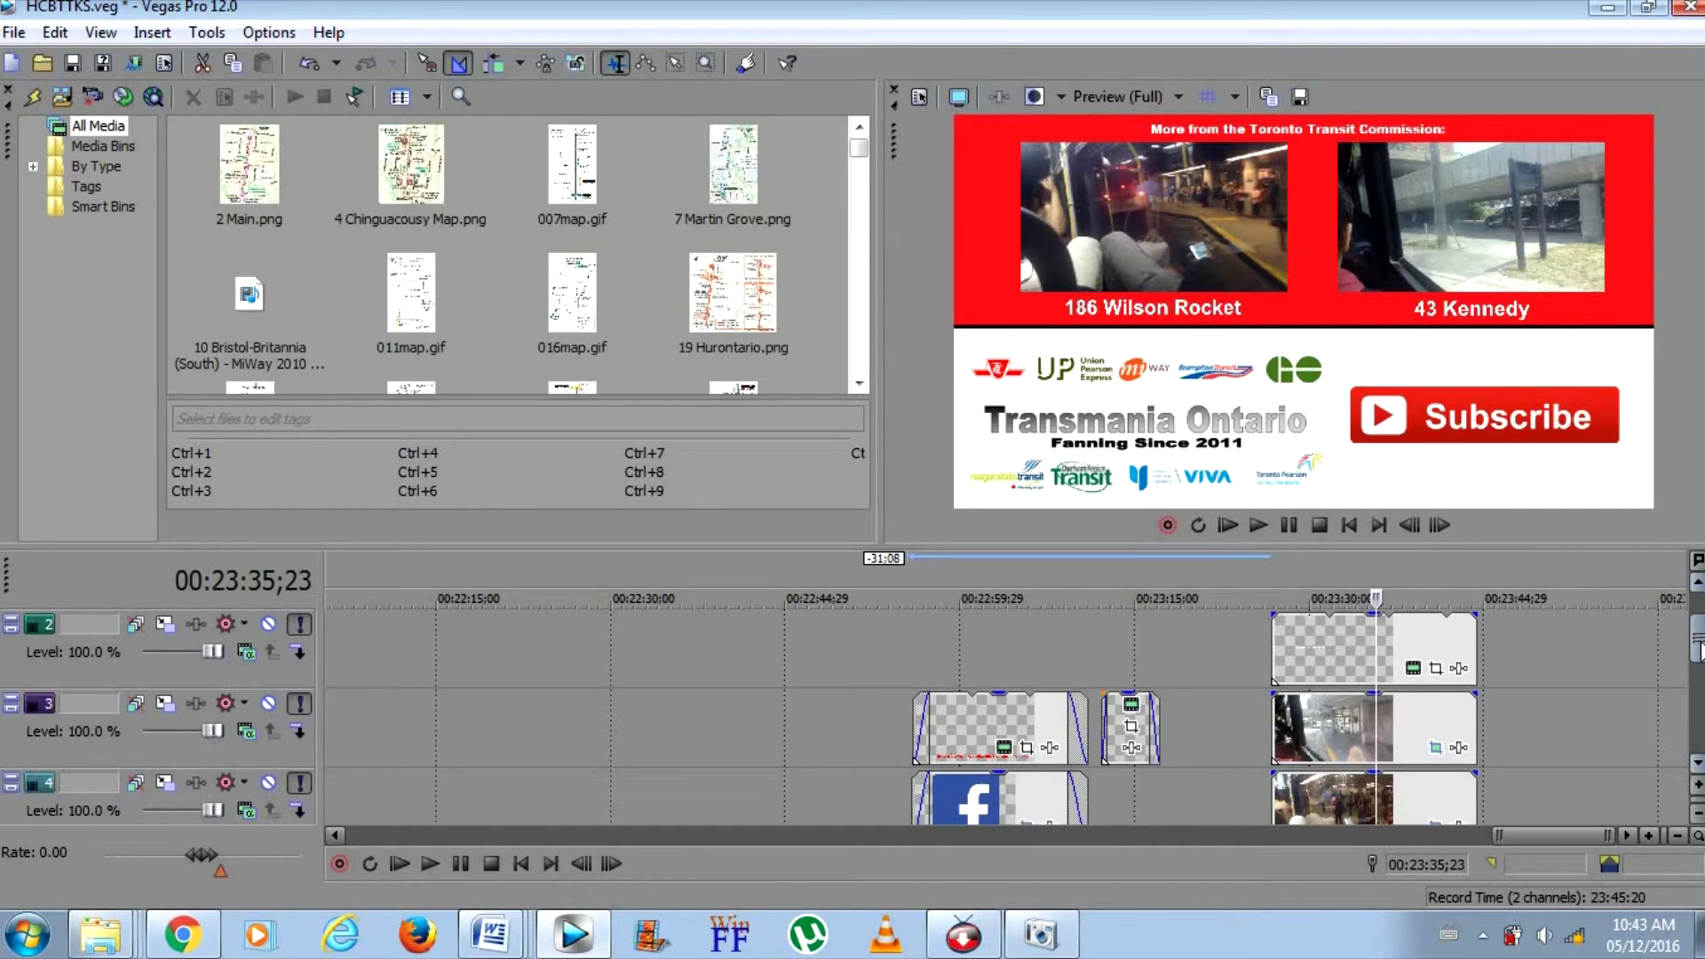
{"action": "right_click", "coordinate": [1329, 715]}
{"action": "left_click", "coordinate": [1382, 414]}
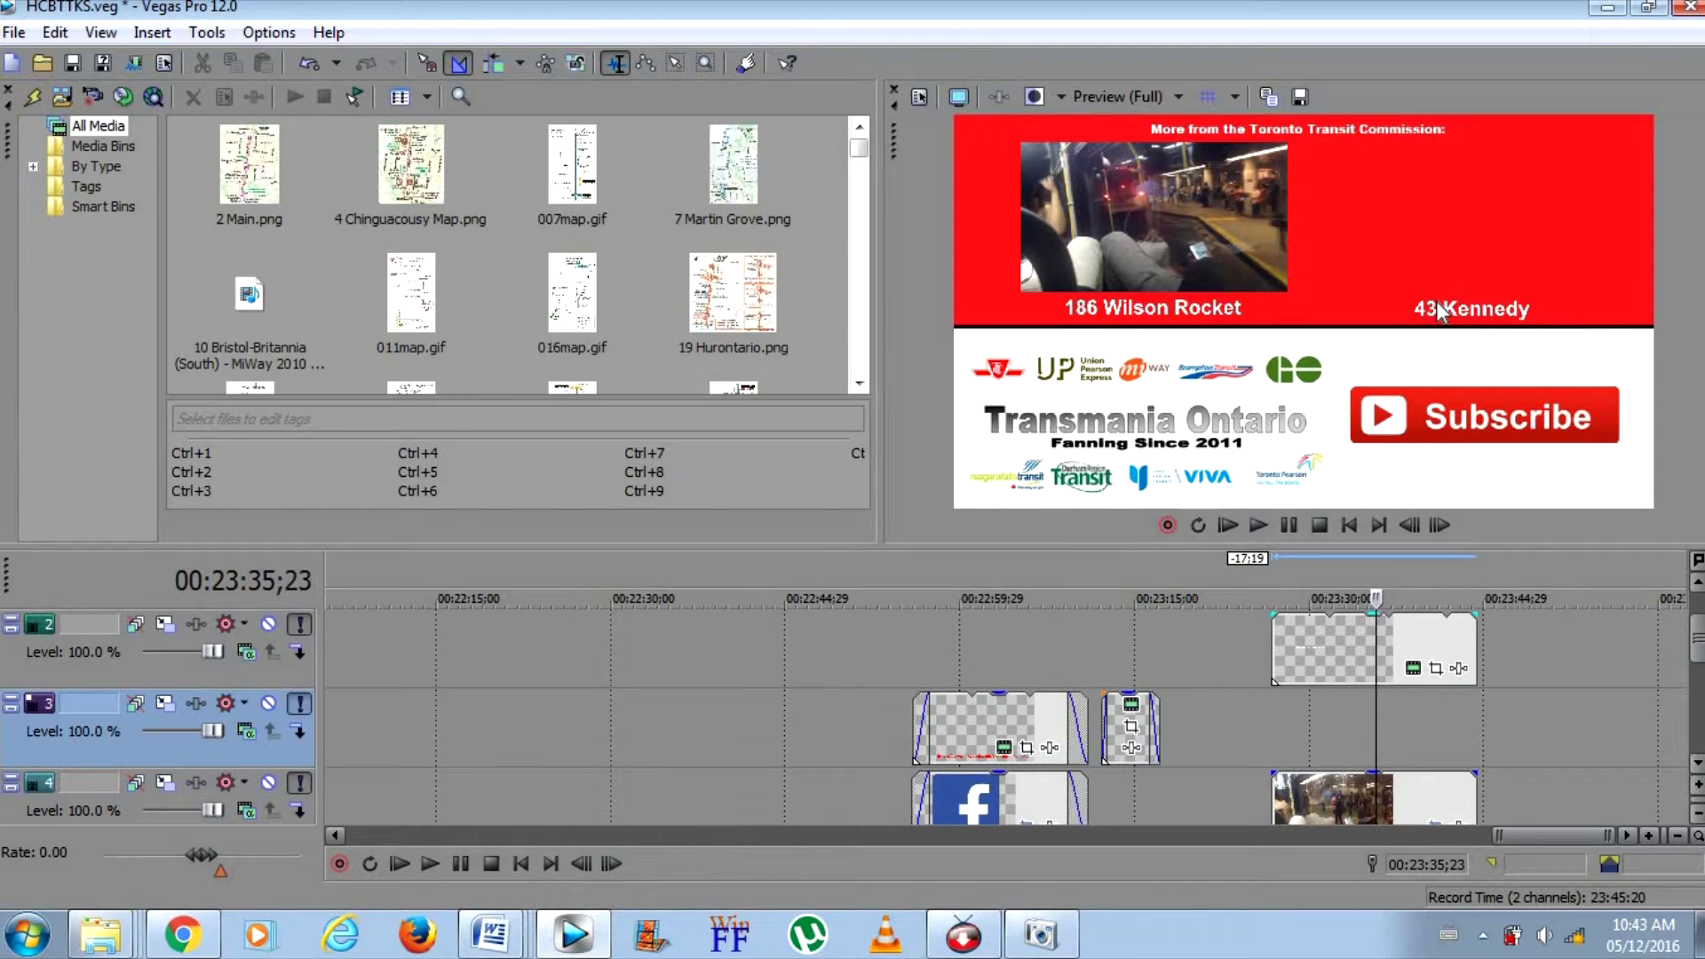
{"action": "left_click", "coordinate": [307, 63]}
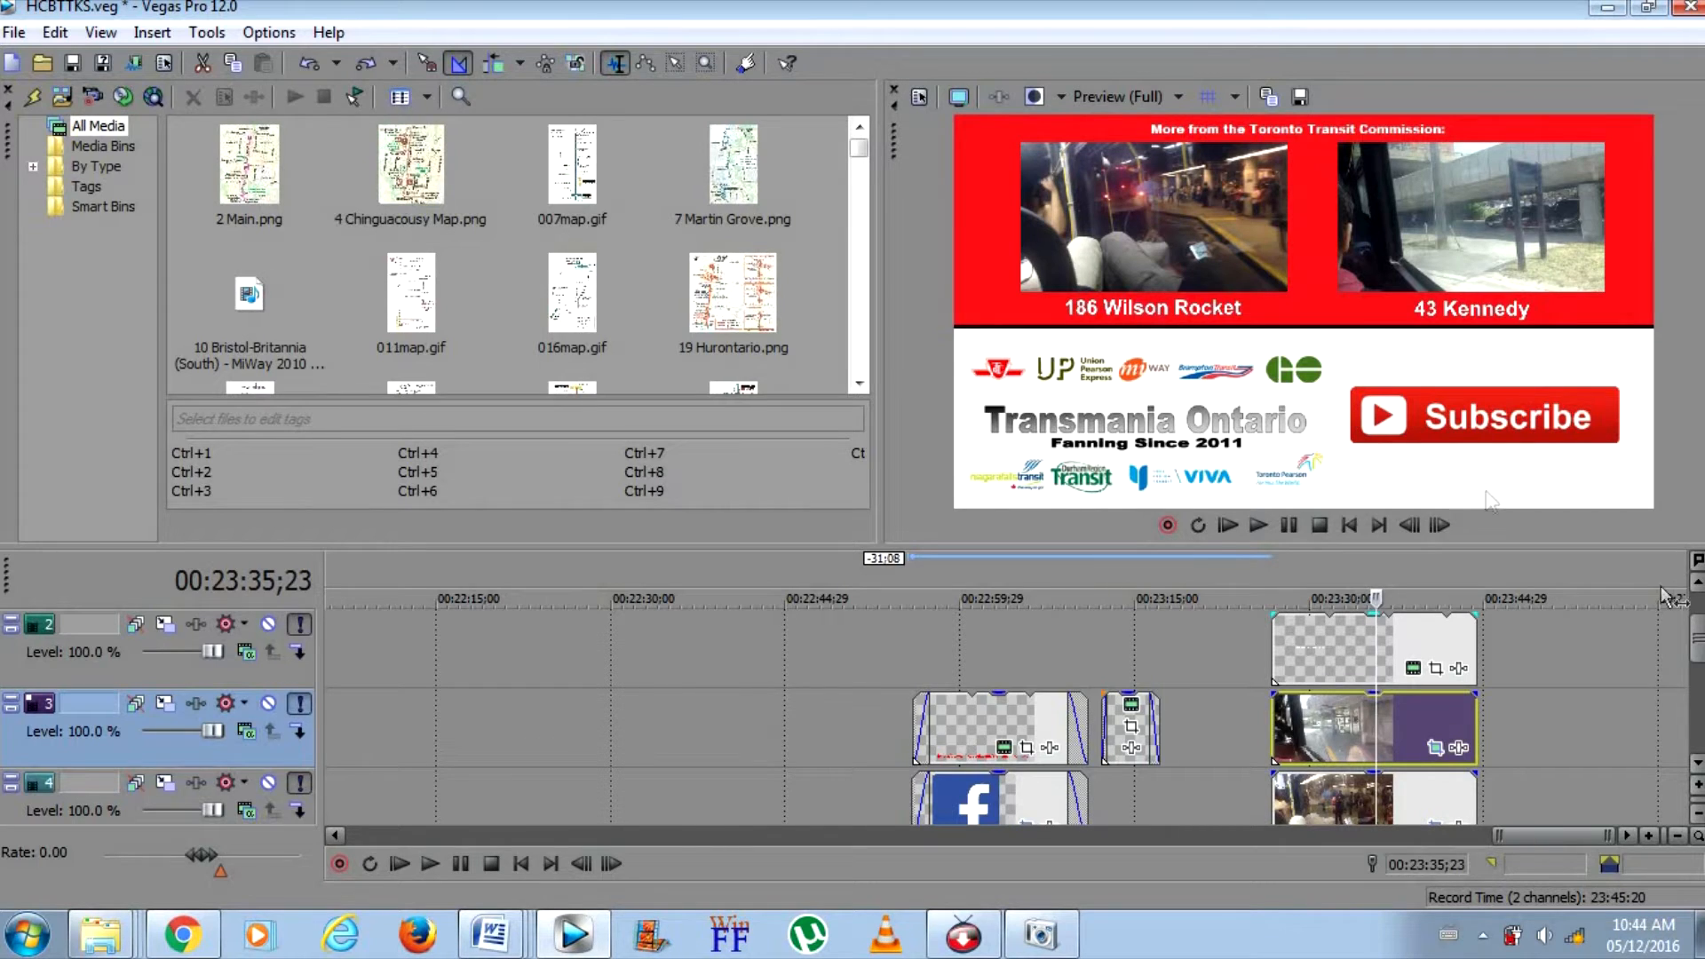
Delete the 186 Wilson Rocket preview clip from the end screen on track 4, and undo the deletion
{"action": "scroll", "coordinate": [1698, 632], "scroll_direction": "up", "scroll_amount": 1}
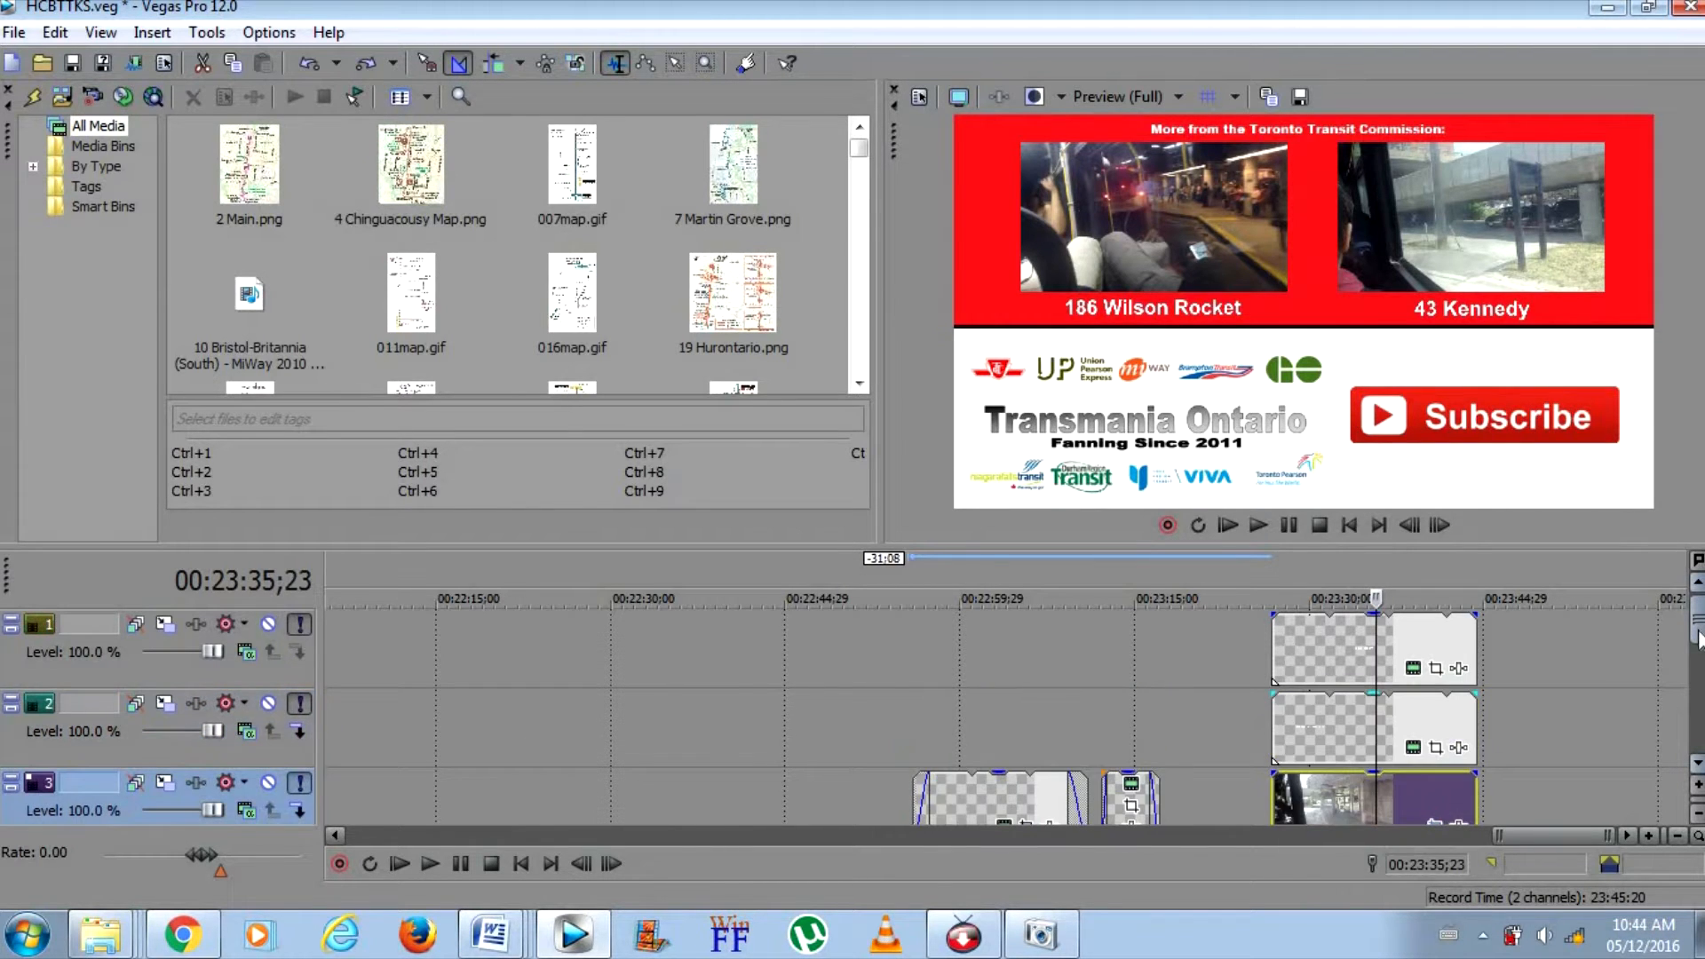
{"action": "scroll", "coordinate": [1698, 632], "scroll_direction": "down", "scroll_amount": 2}
{"action": "left_click", "coordinate": [1300, 732]}
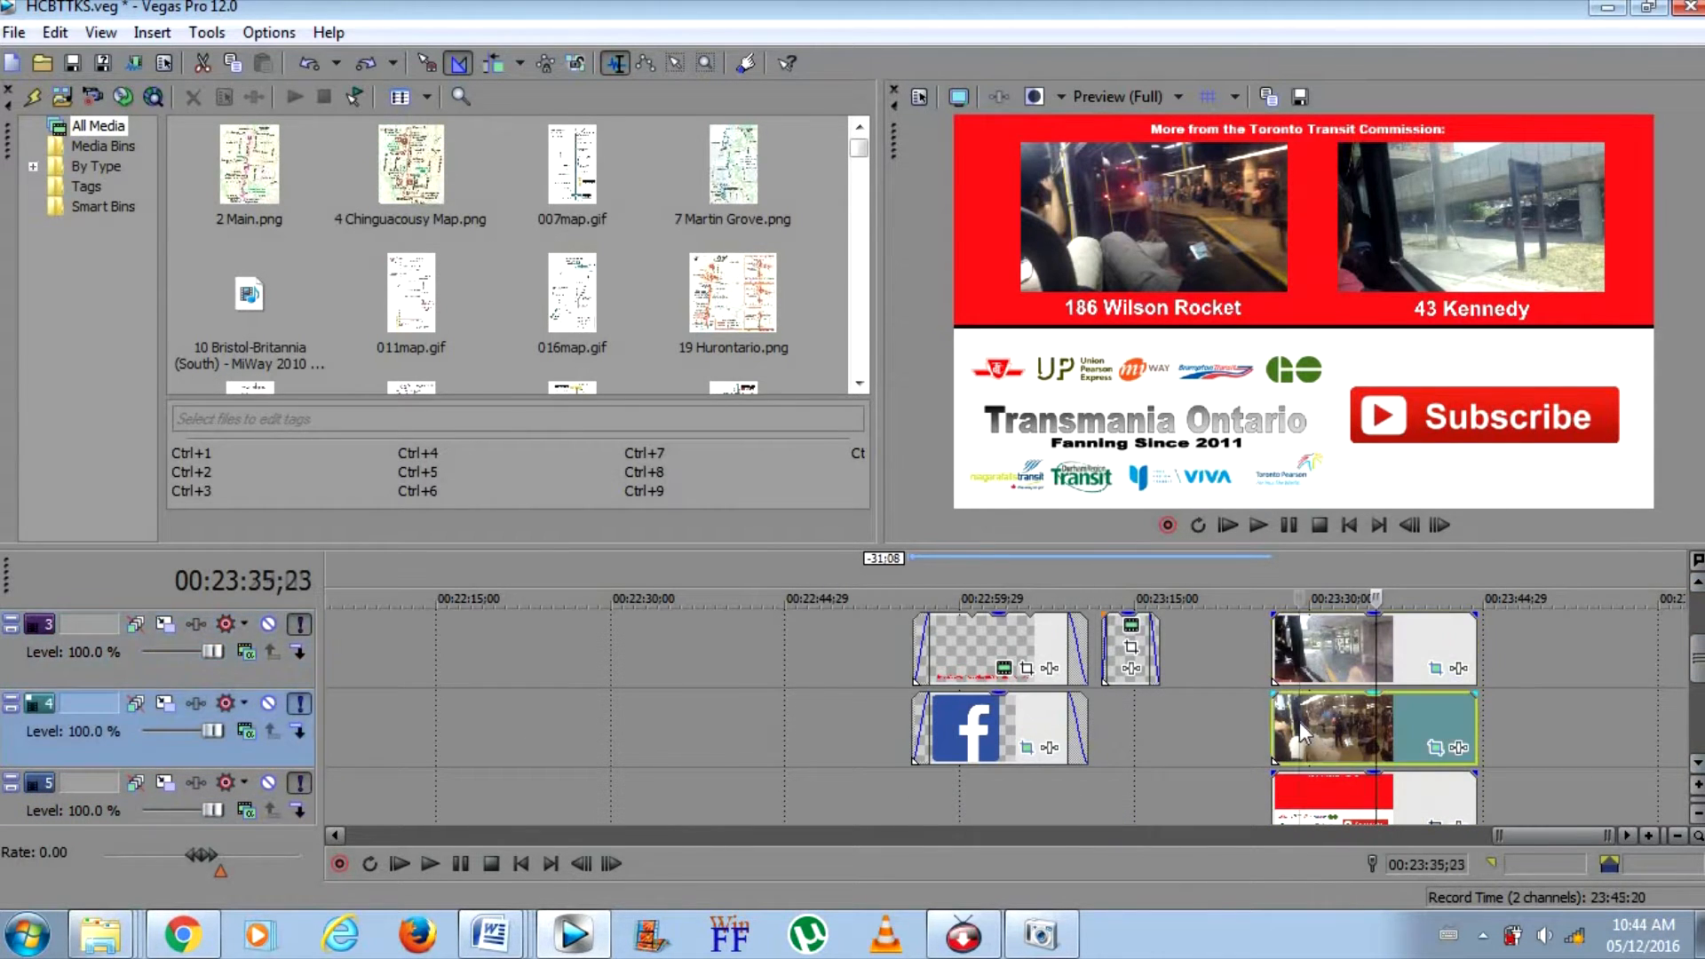
{"action": "right_click", "coordinate": [1301, 732]}
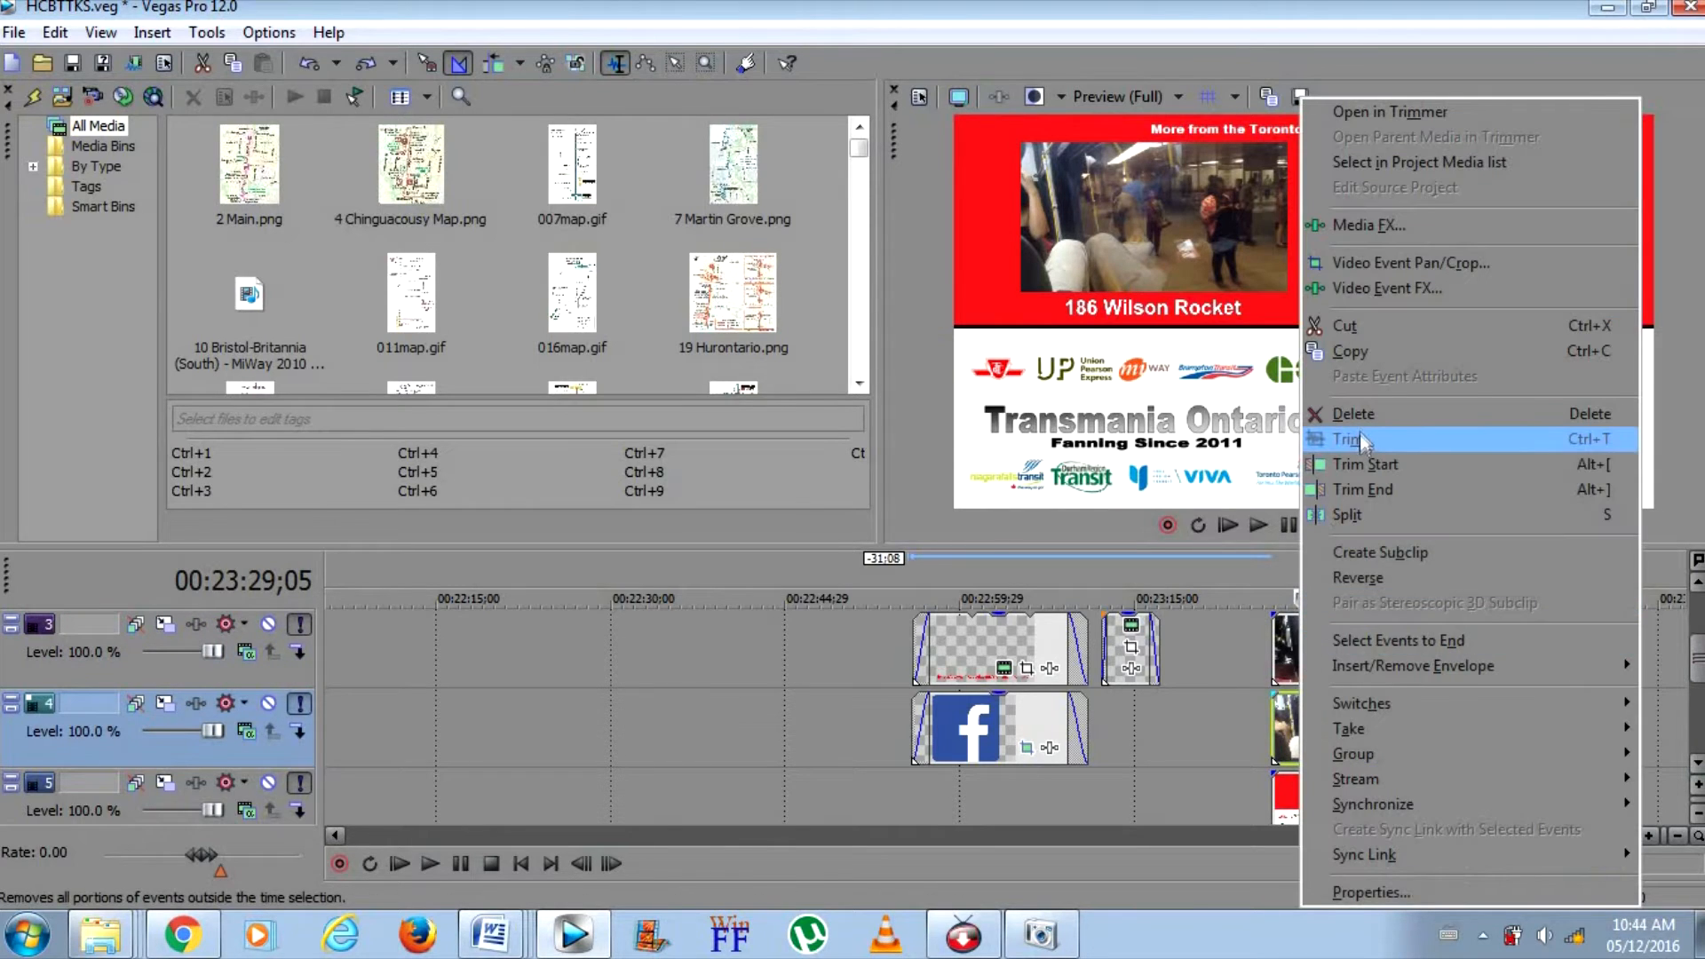
{"action": "left_click", "coordinate": [1360, 438]}
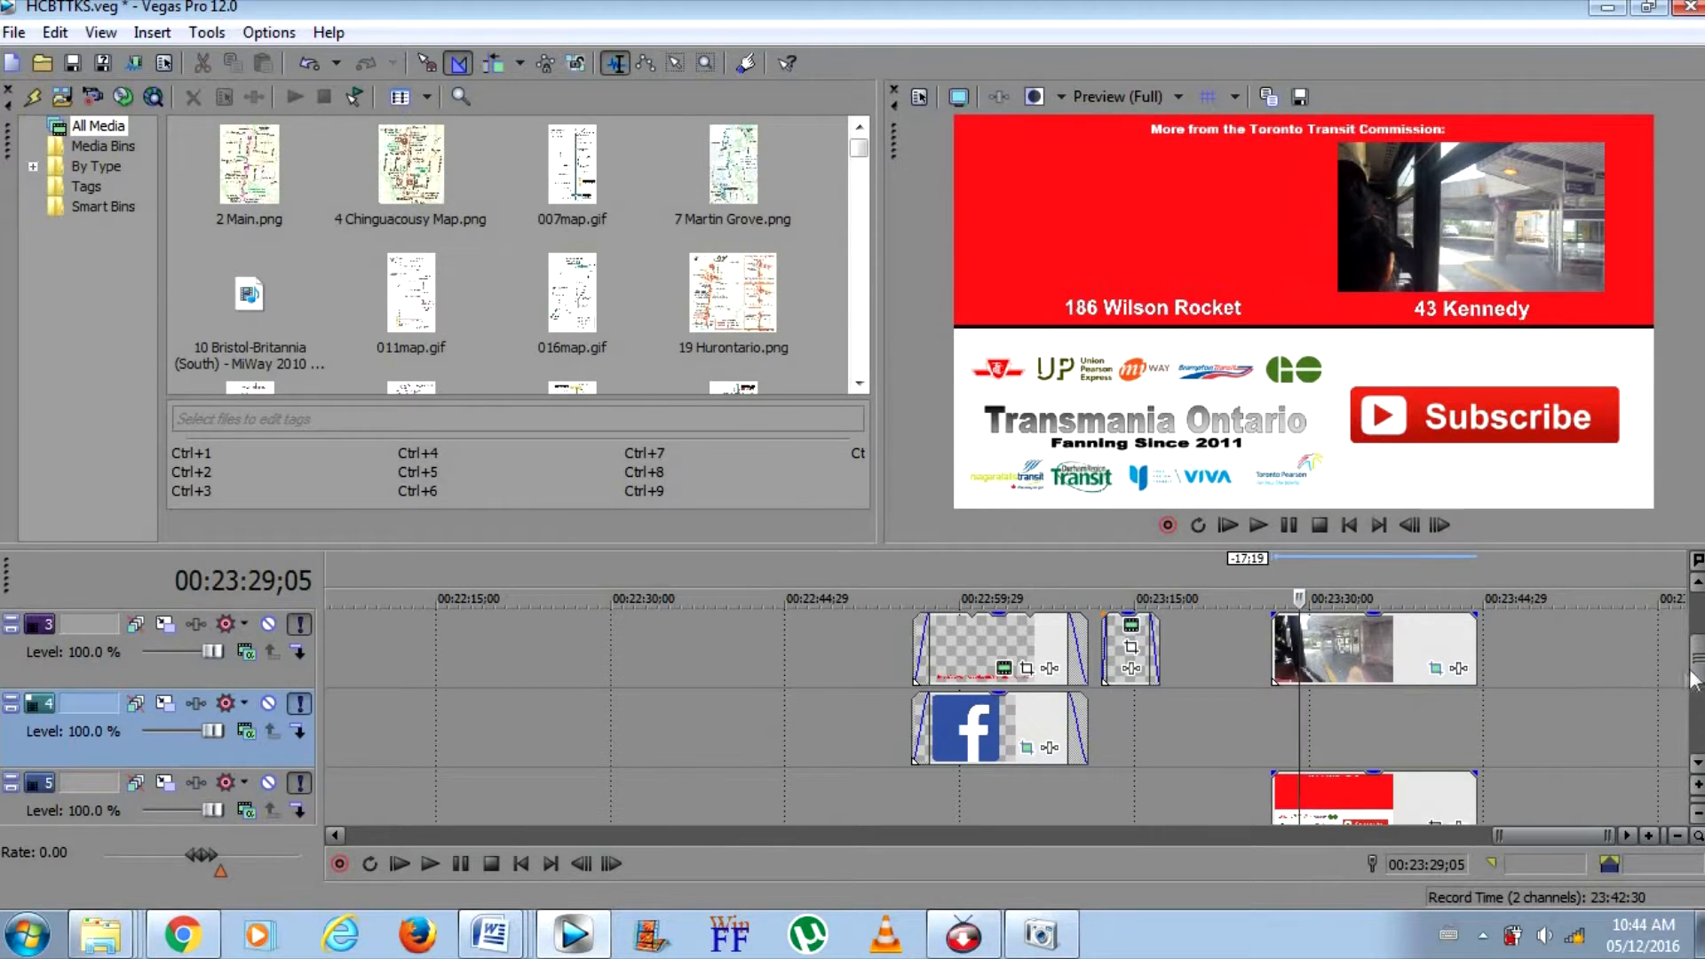
{"action": "scroll", "coordinate": [1698, 655], "scroll_direction": "up", "scroll_amount": 1}
{"action": "scroll", "coordinate": [1698, 655], "scroll_direction": "up", "scroll_amount": 1}
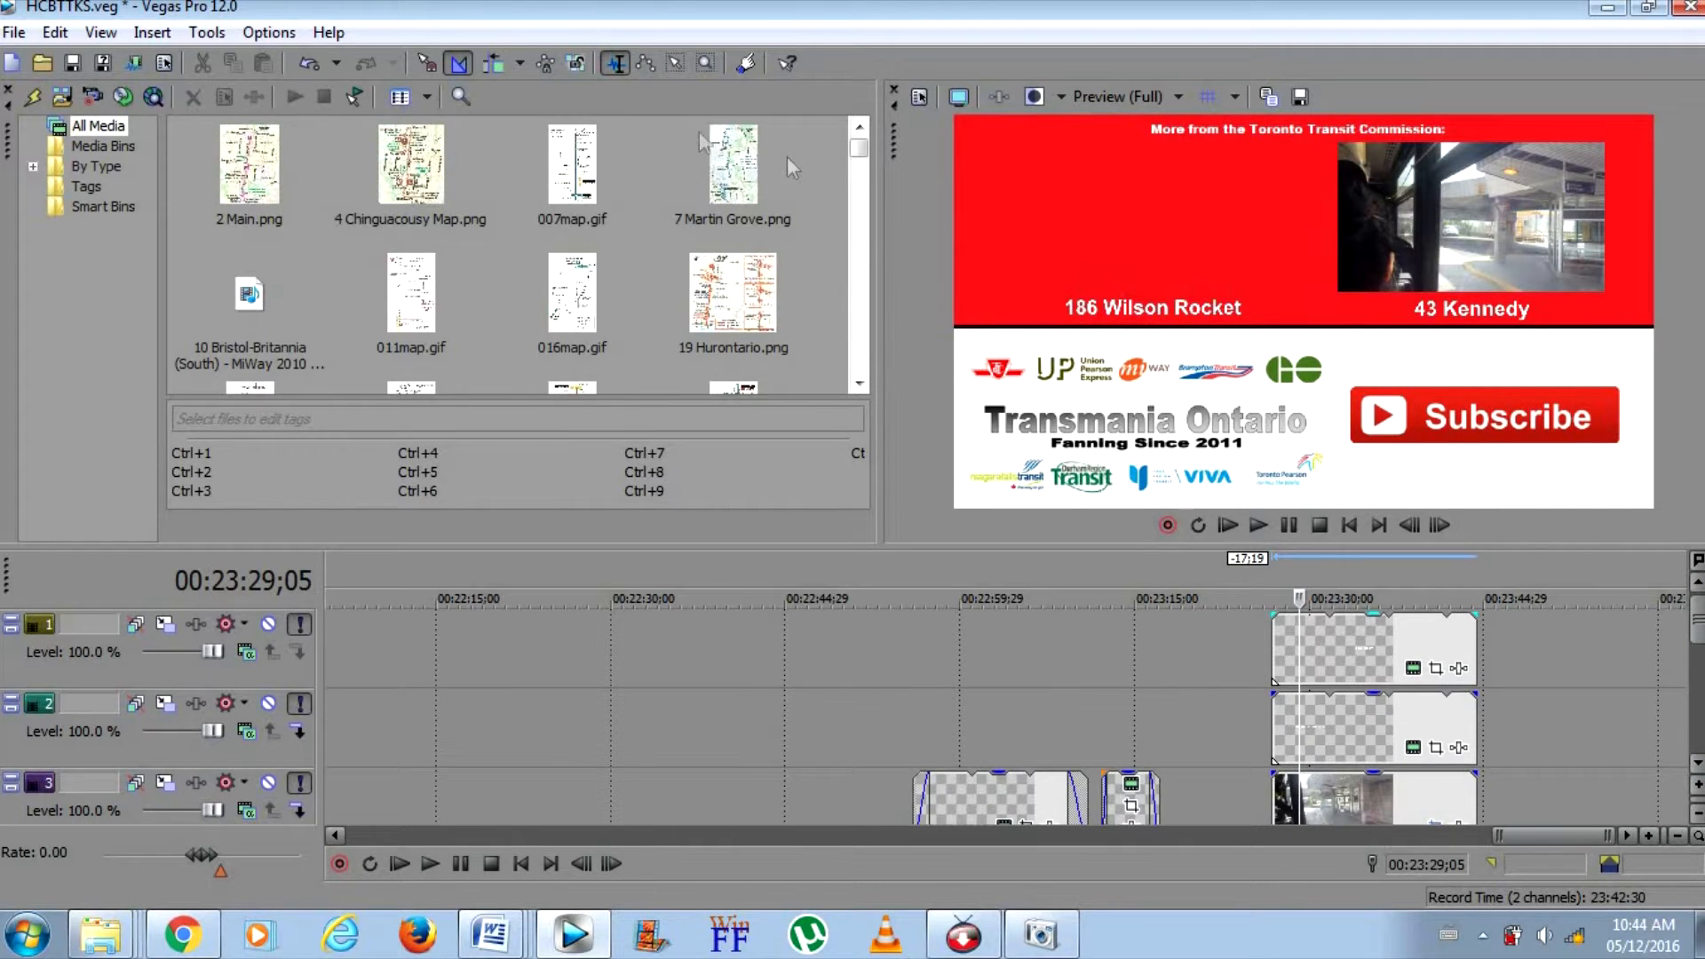
{"action": "left_click", "coordinate": [307, 67]}
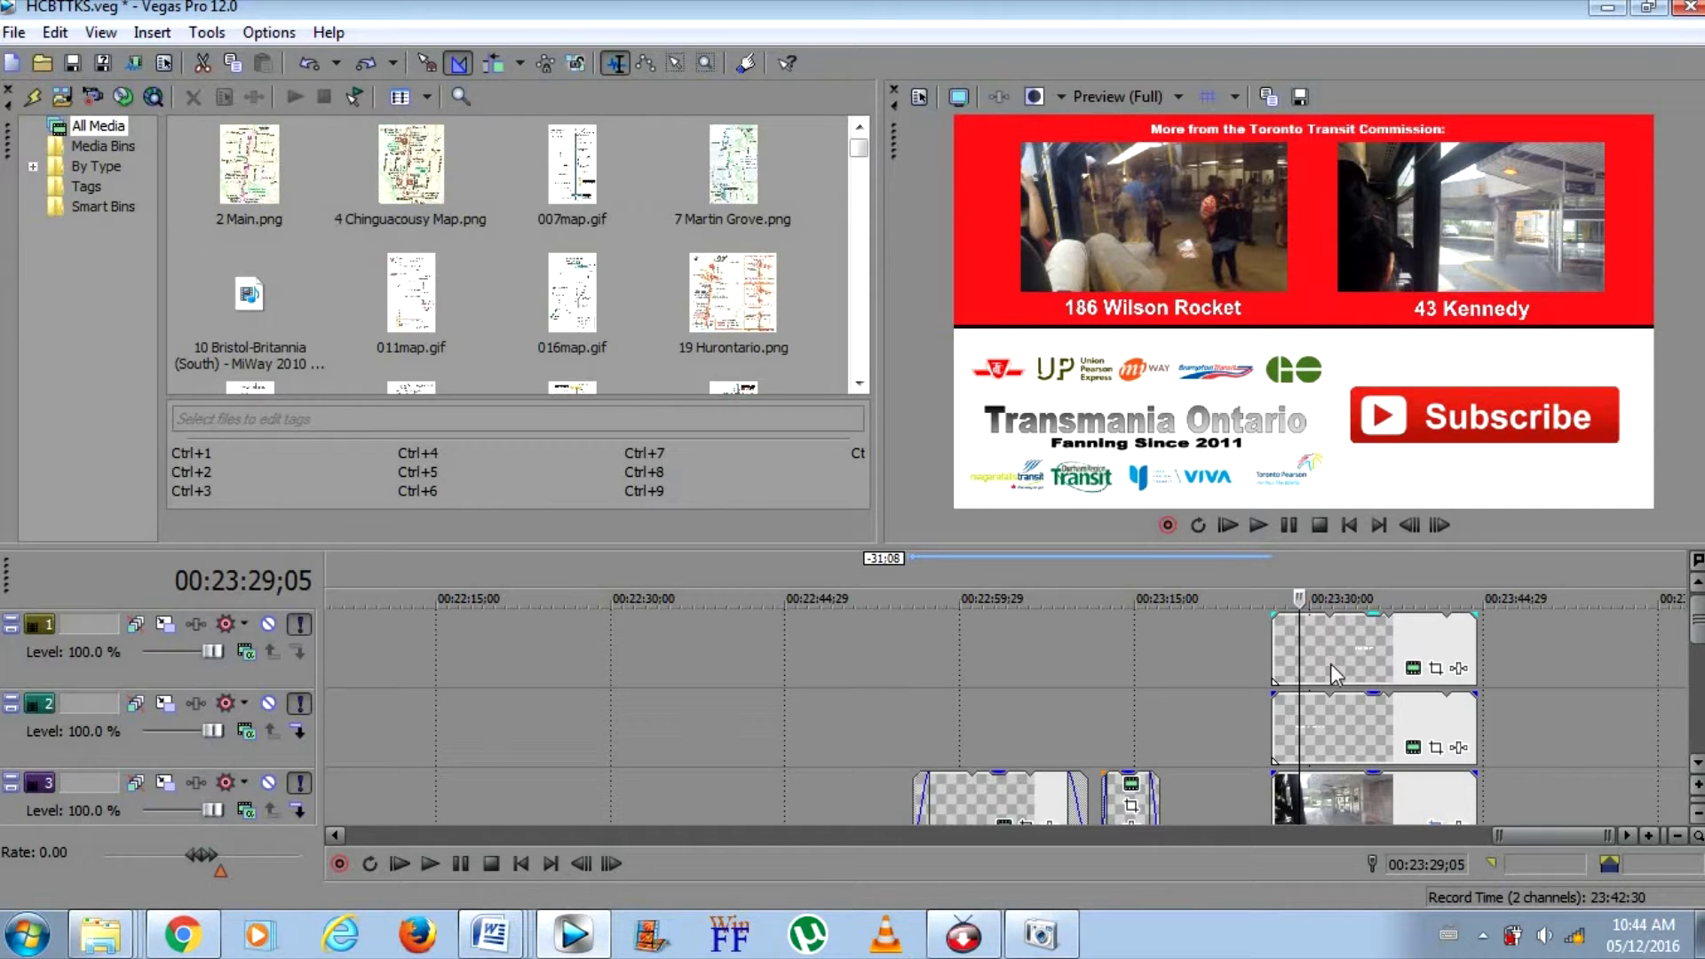
Return to the start of the project and preview the opening intro event on track 5
{"action": "left_click_drag", "start_coordinate": [1697, 620], "coordinate": [1696, 685]}
{"action": "left_click", "coordinate": [1346, 525]}
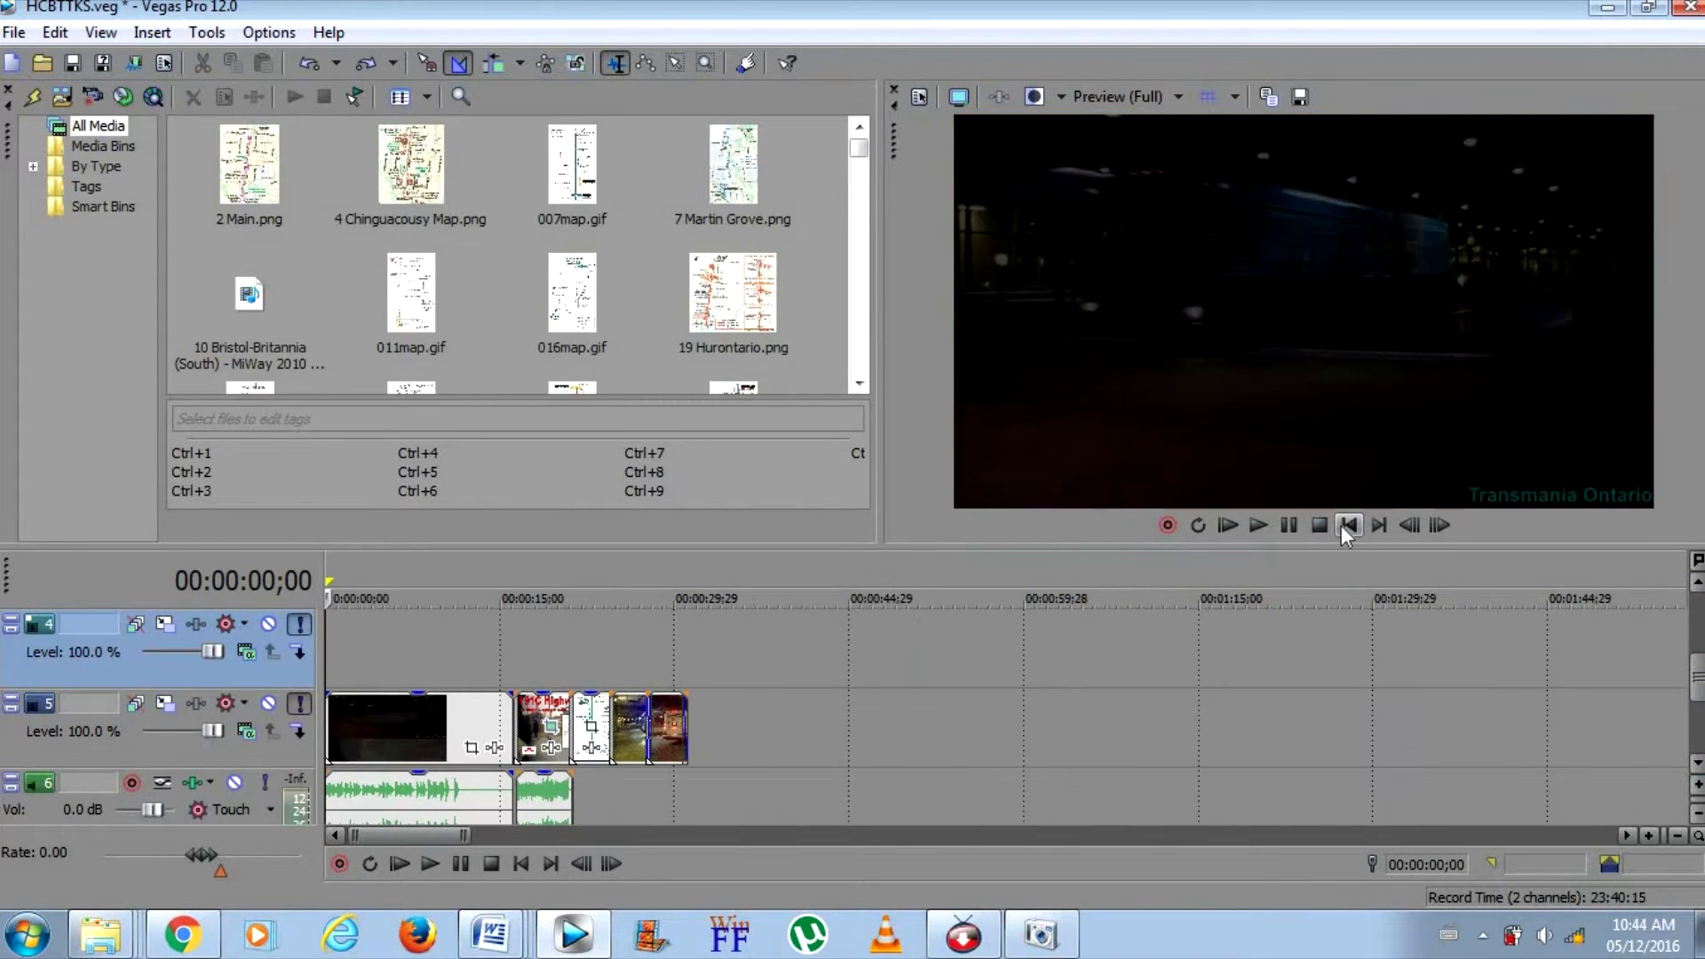
{"action": "left_click", "coordinate": [658, 708]}
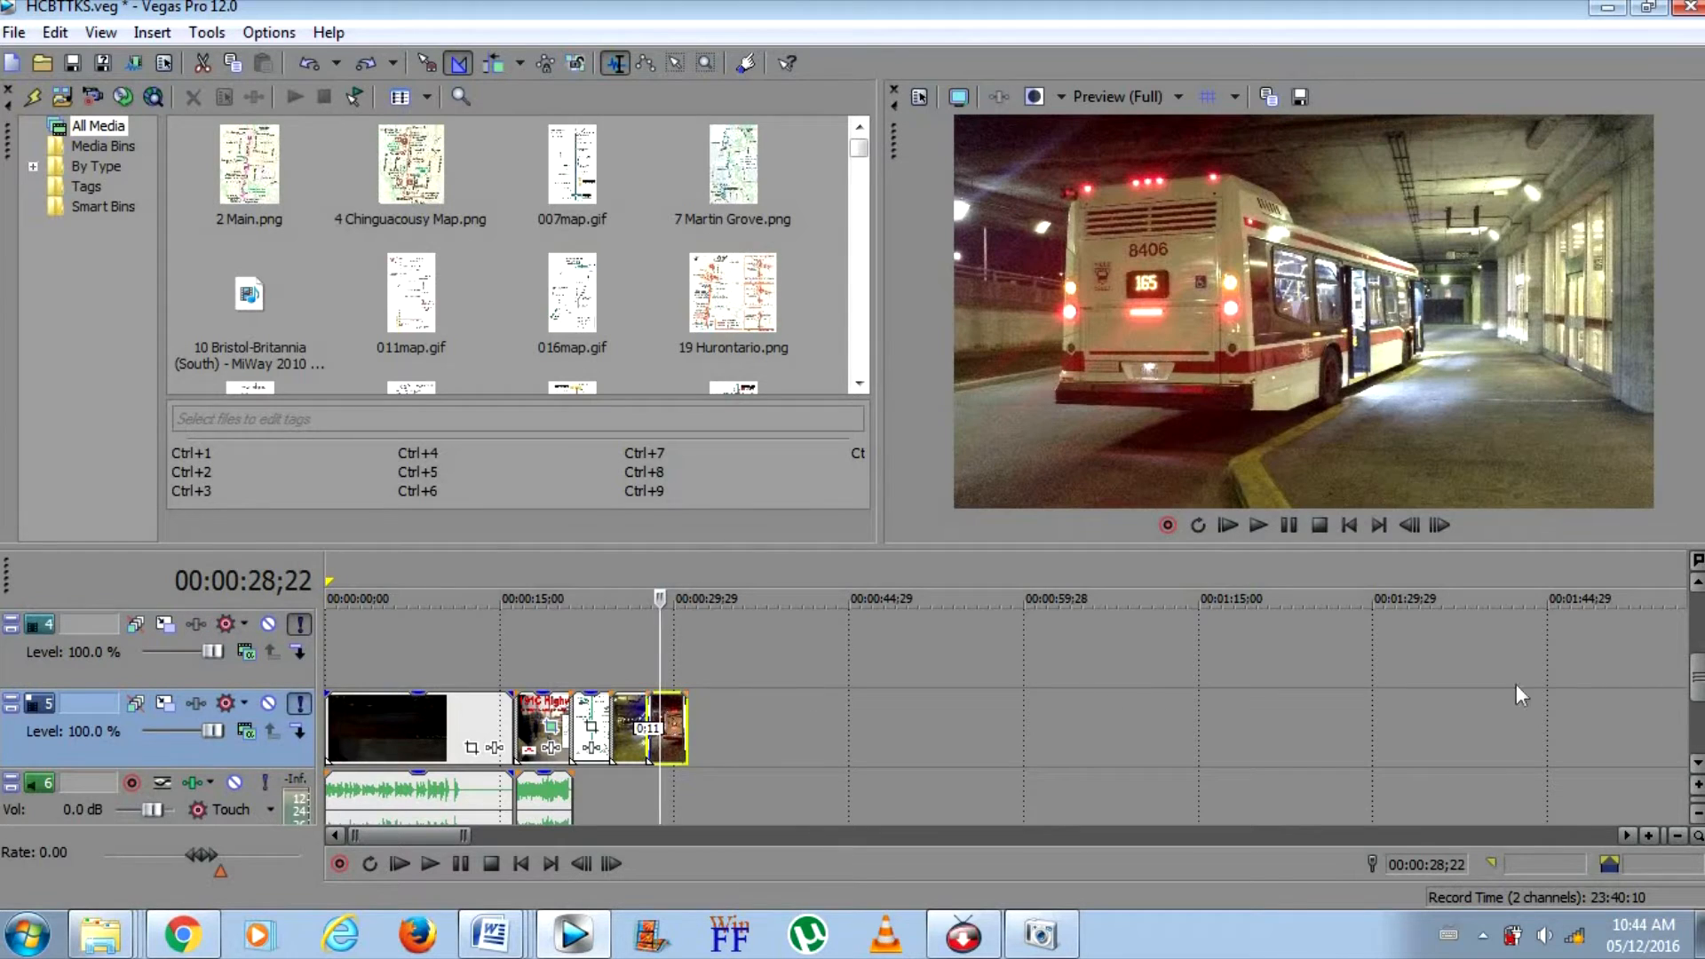
{"action": "left_click_drag", "start_coordinate": [1696, 682], "coordinate": [1695, 702]}
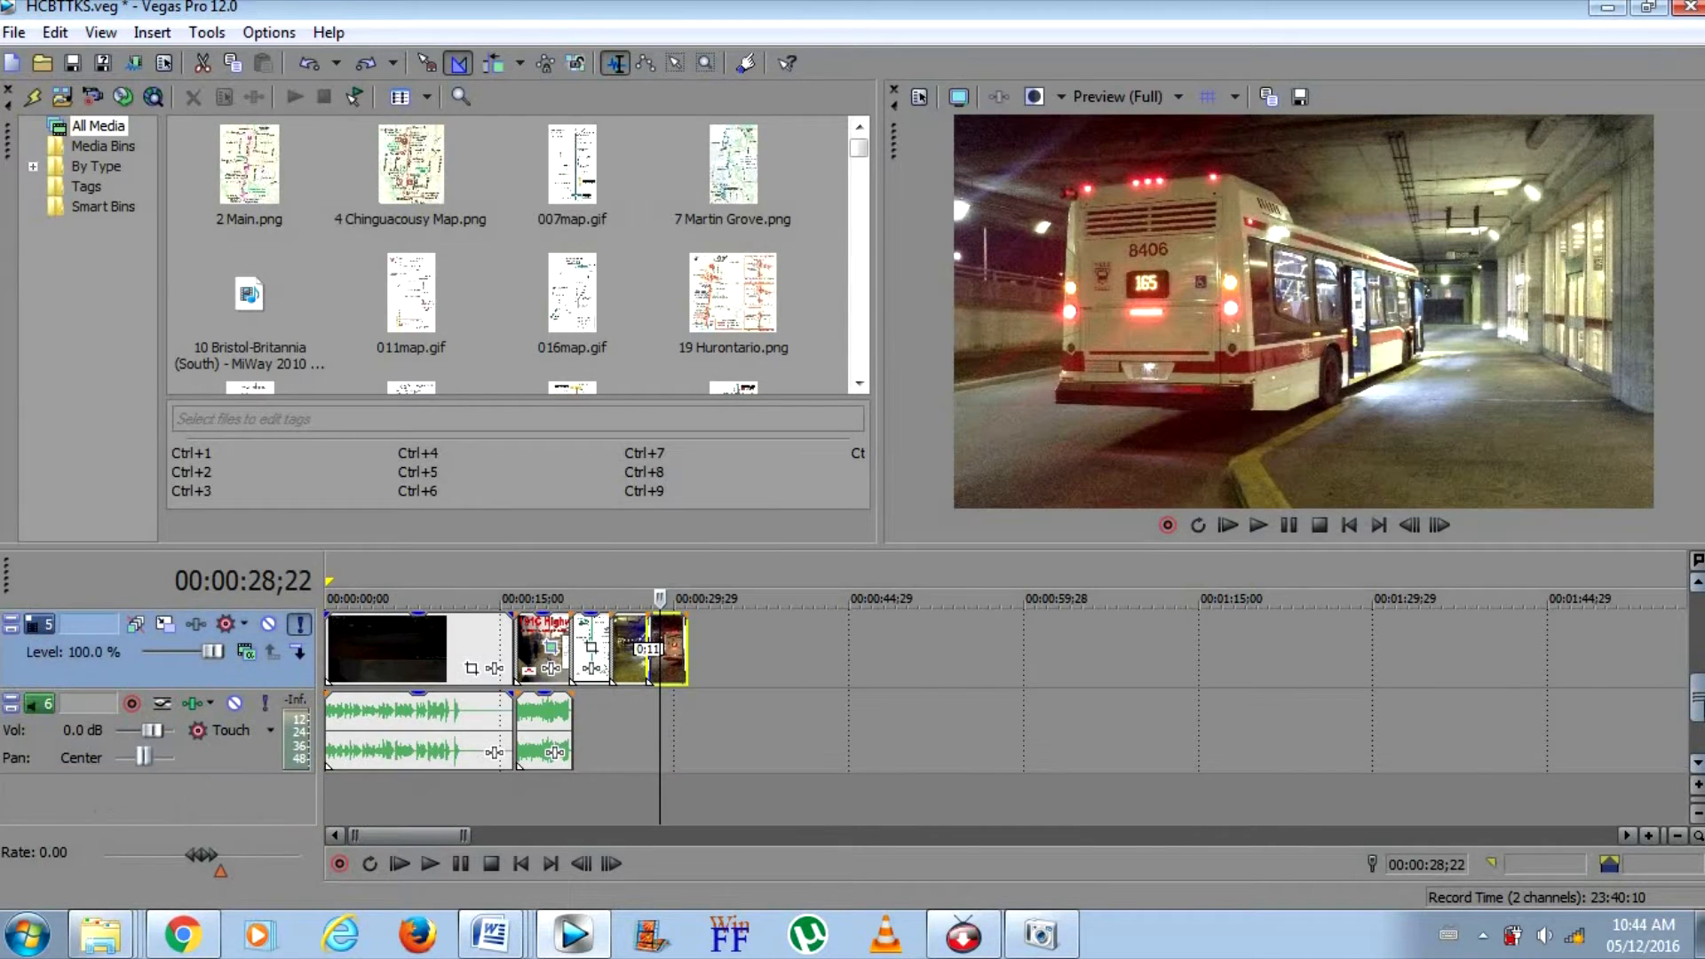
{"action": "left_click", "coordinate": [550, 644]}
{"action": "left_click", "coordinate": [467, 625]}
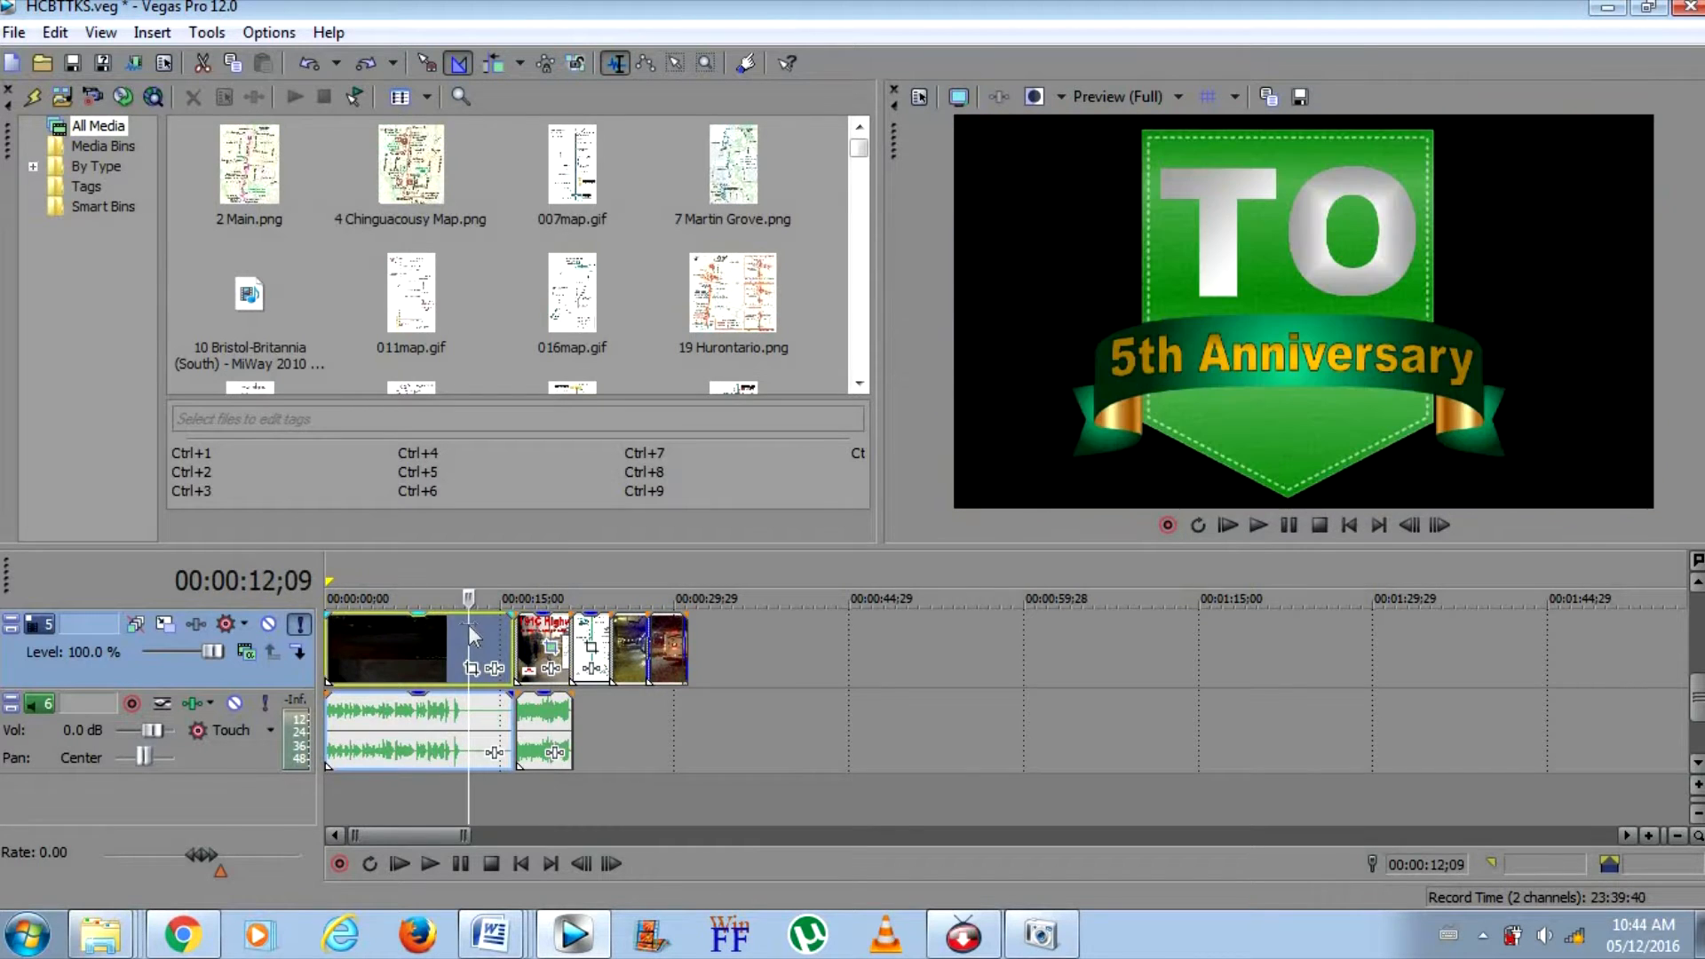
{"action": "left_click", "coordinate": [343, 631]}
{"action": "left_click", "coordinate": [327, 627]}
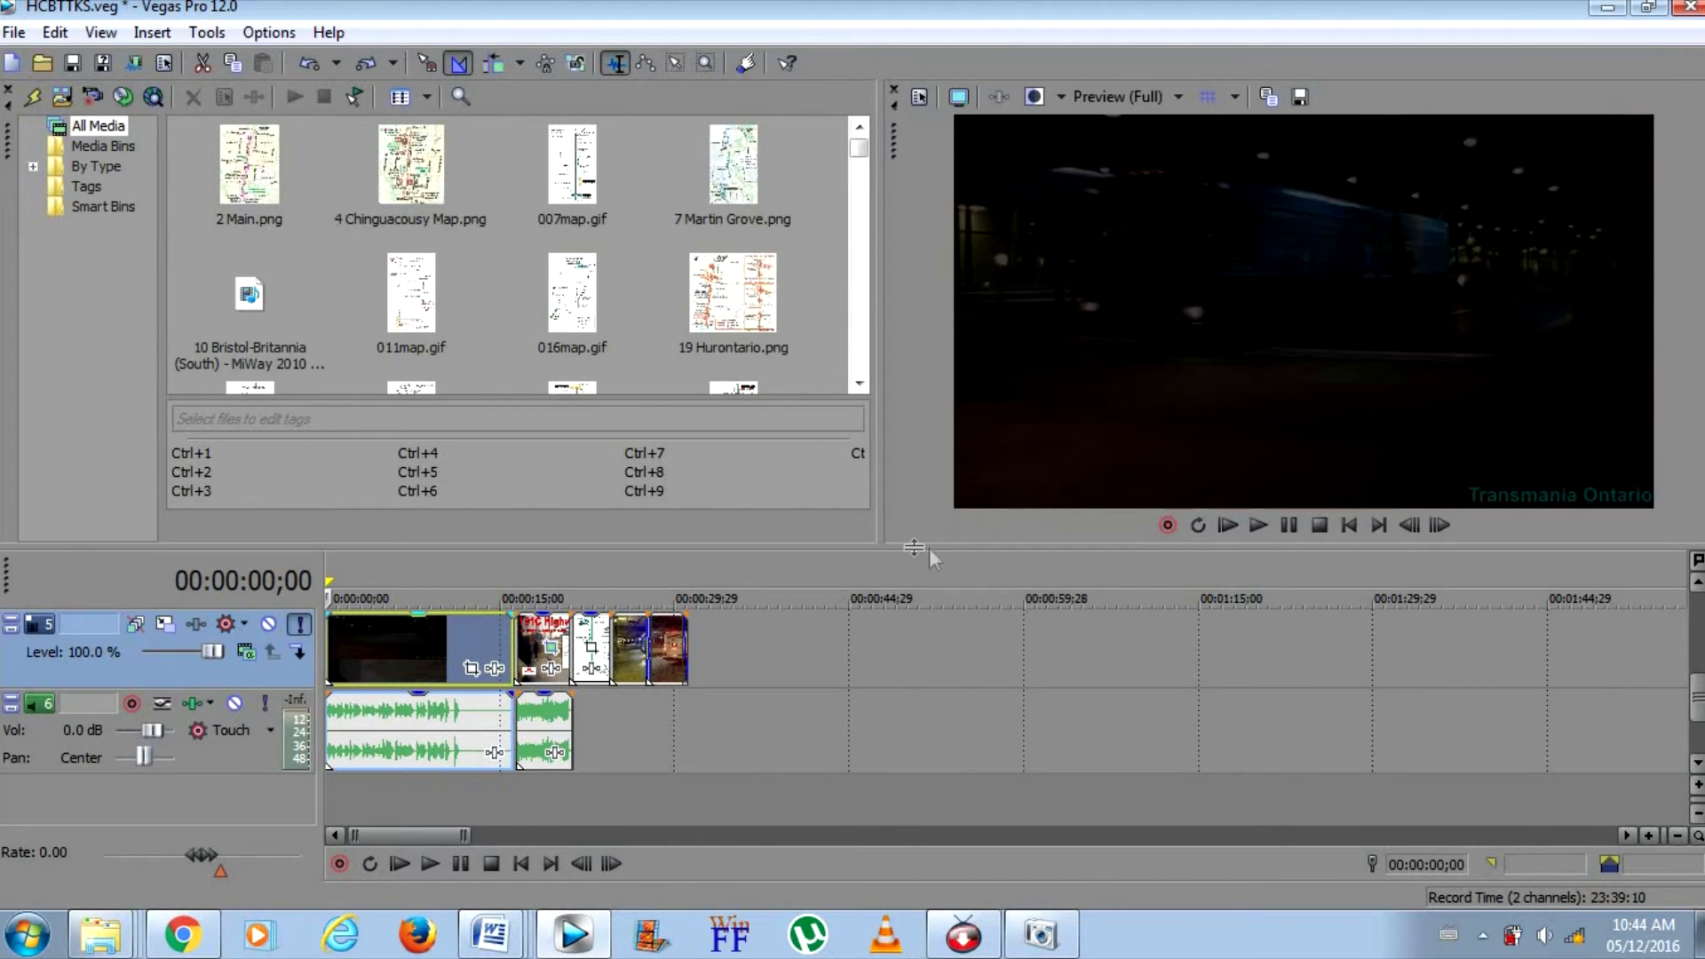
{"action": "left_click", "coordinate": [1257, 524]}
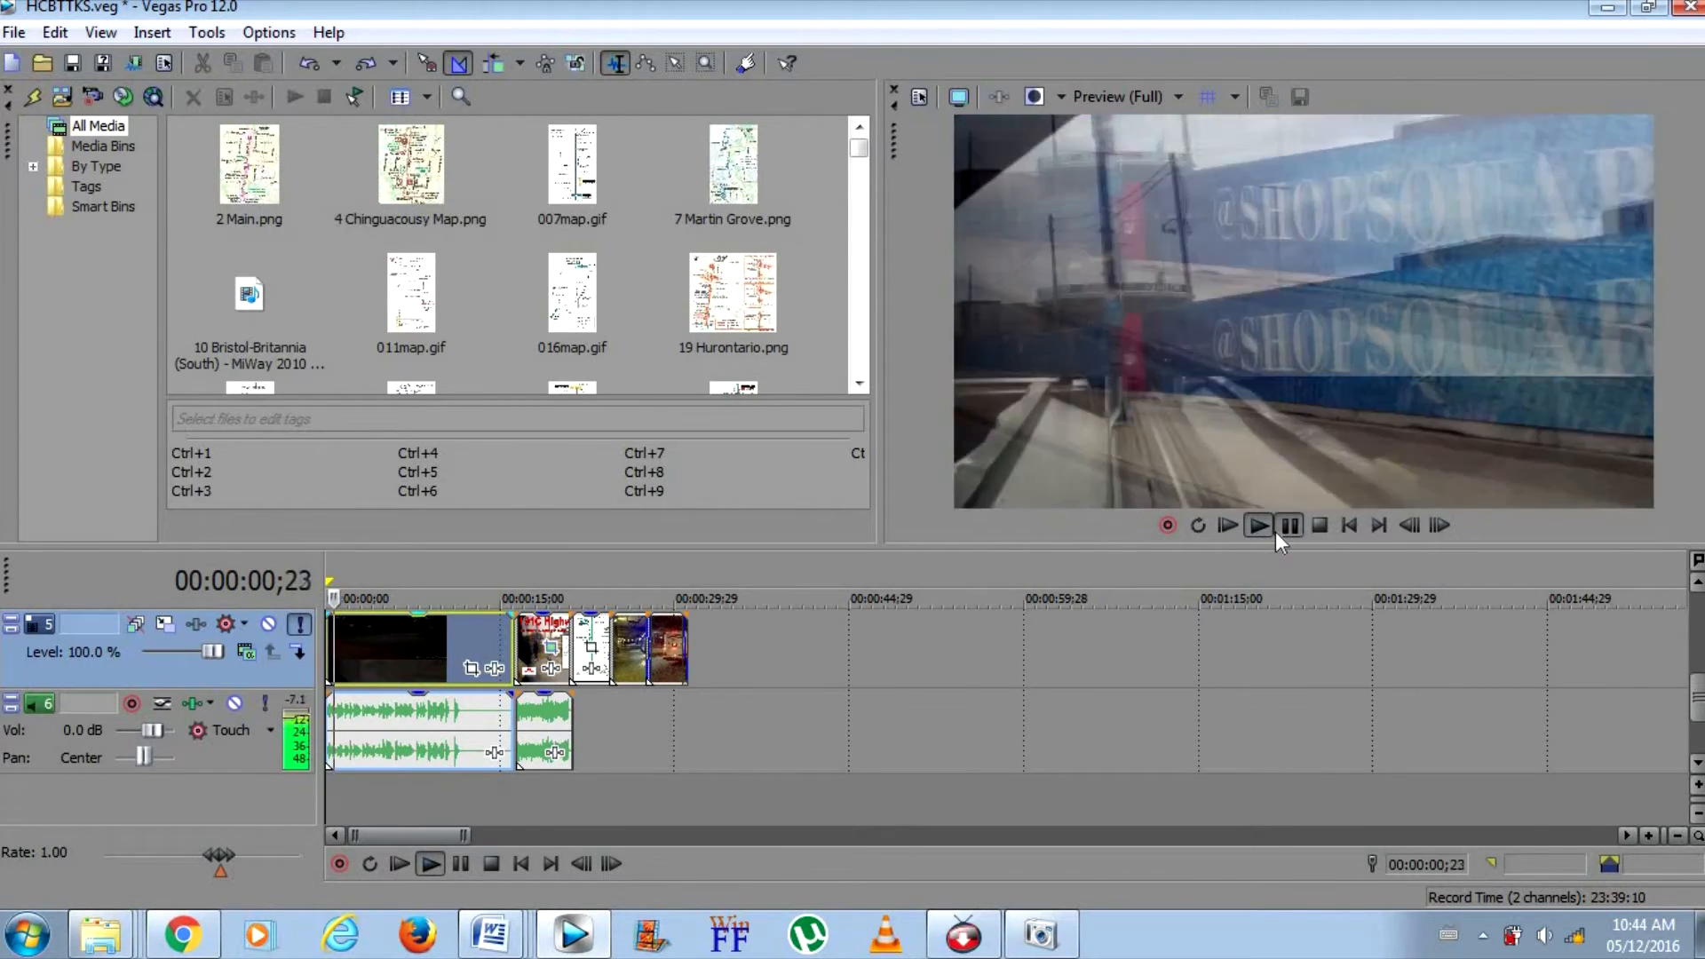
Review the title image, route map and two bus photos that follow the intro on track 5
{"action": "left_click", "coordinate": [521, 632]}
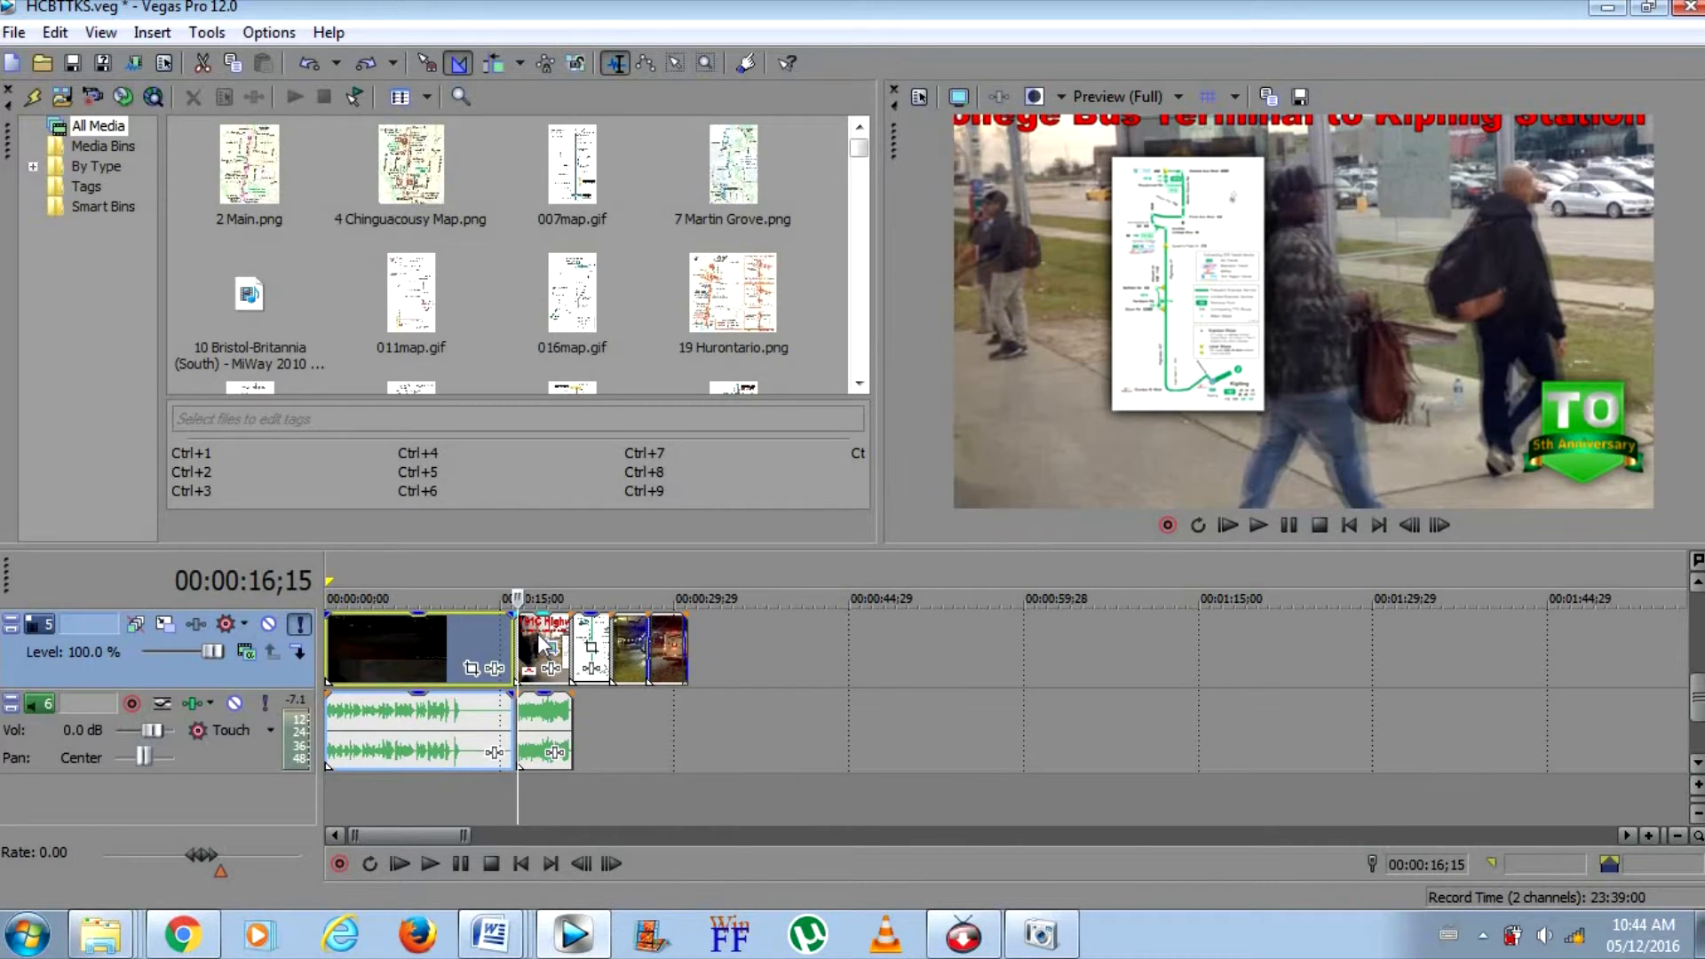
{"action": "left_click", "coordinate": [538, 644]}
{"action": "left_click", "coordinate": [599, 645]}
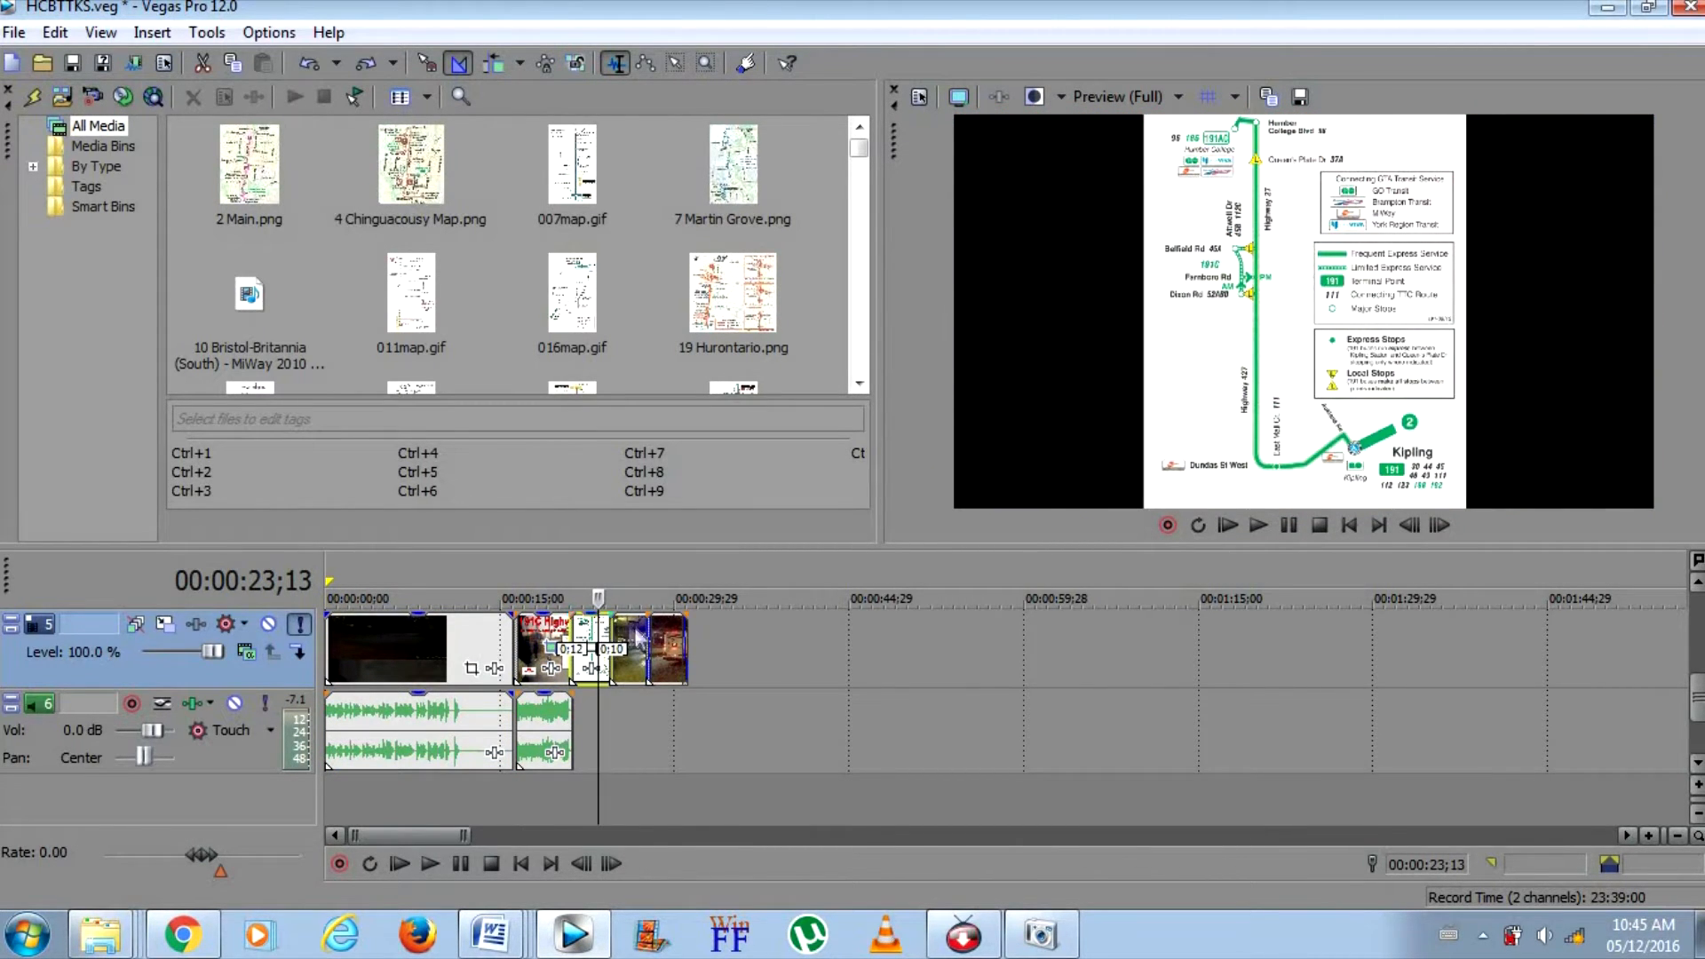
{"action": "left_click", "coordinate": [632, 632]}
{"action": "left_click", "coordinate": [650, 628]}
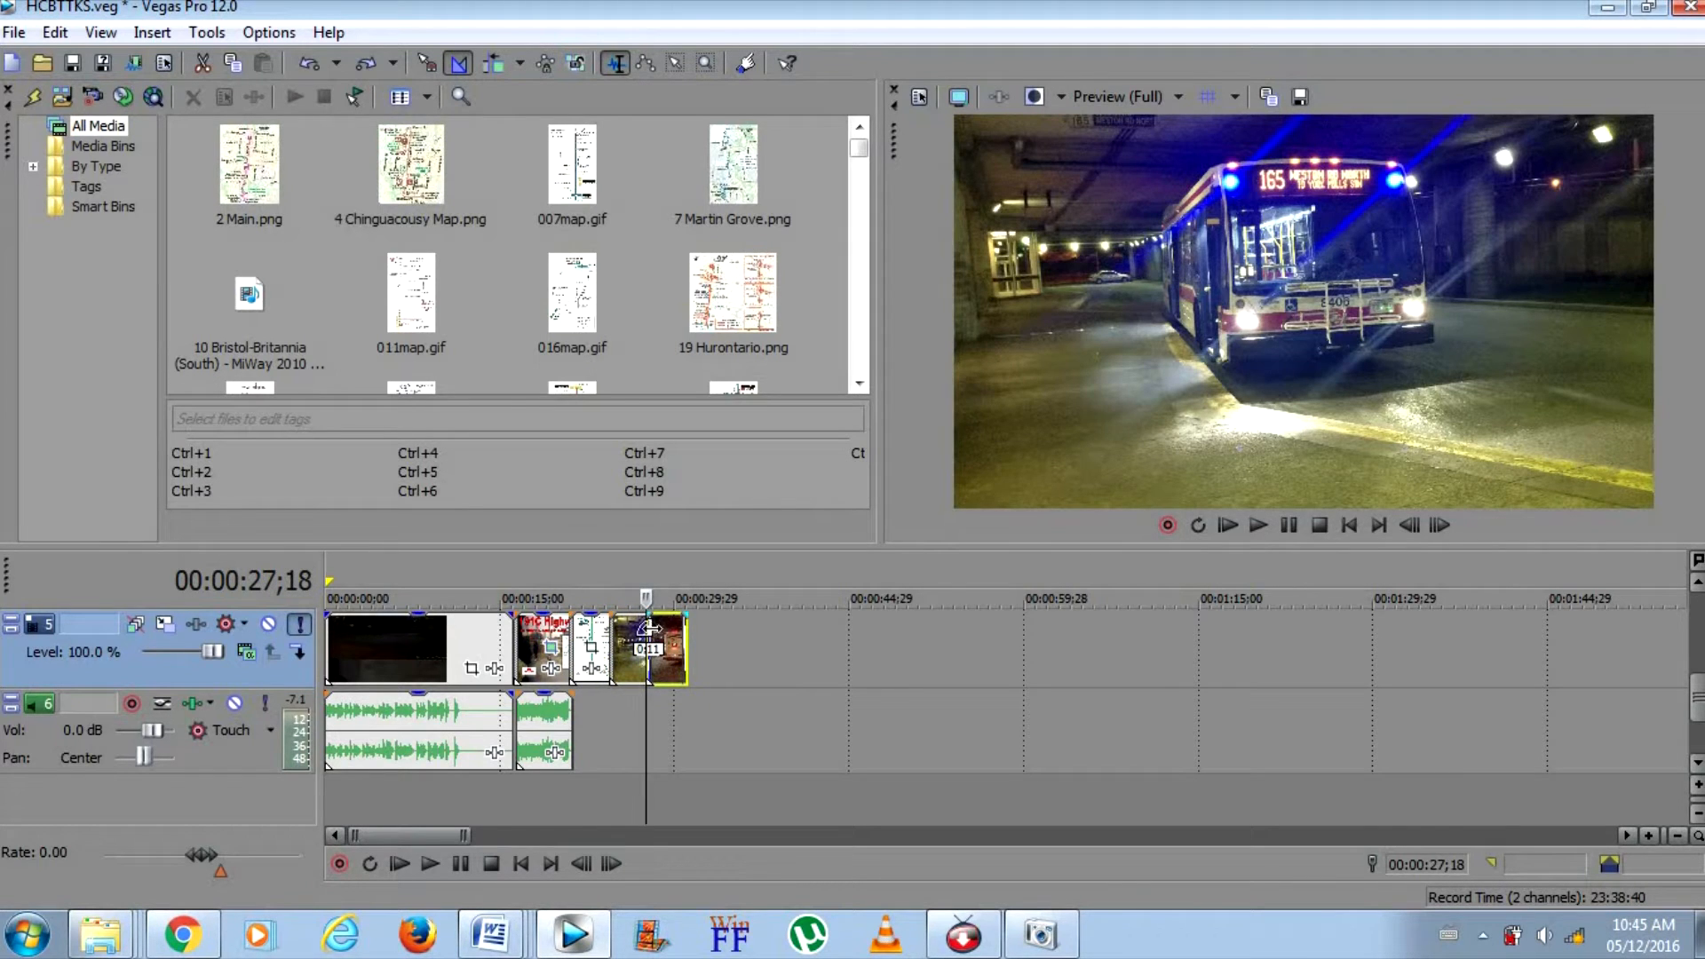
{"action": "left_click", "coordinate": [663, 632]}
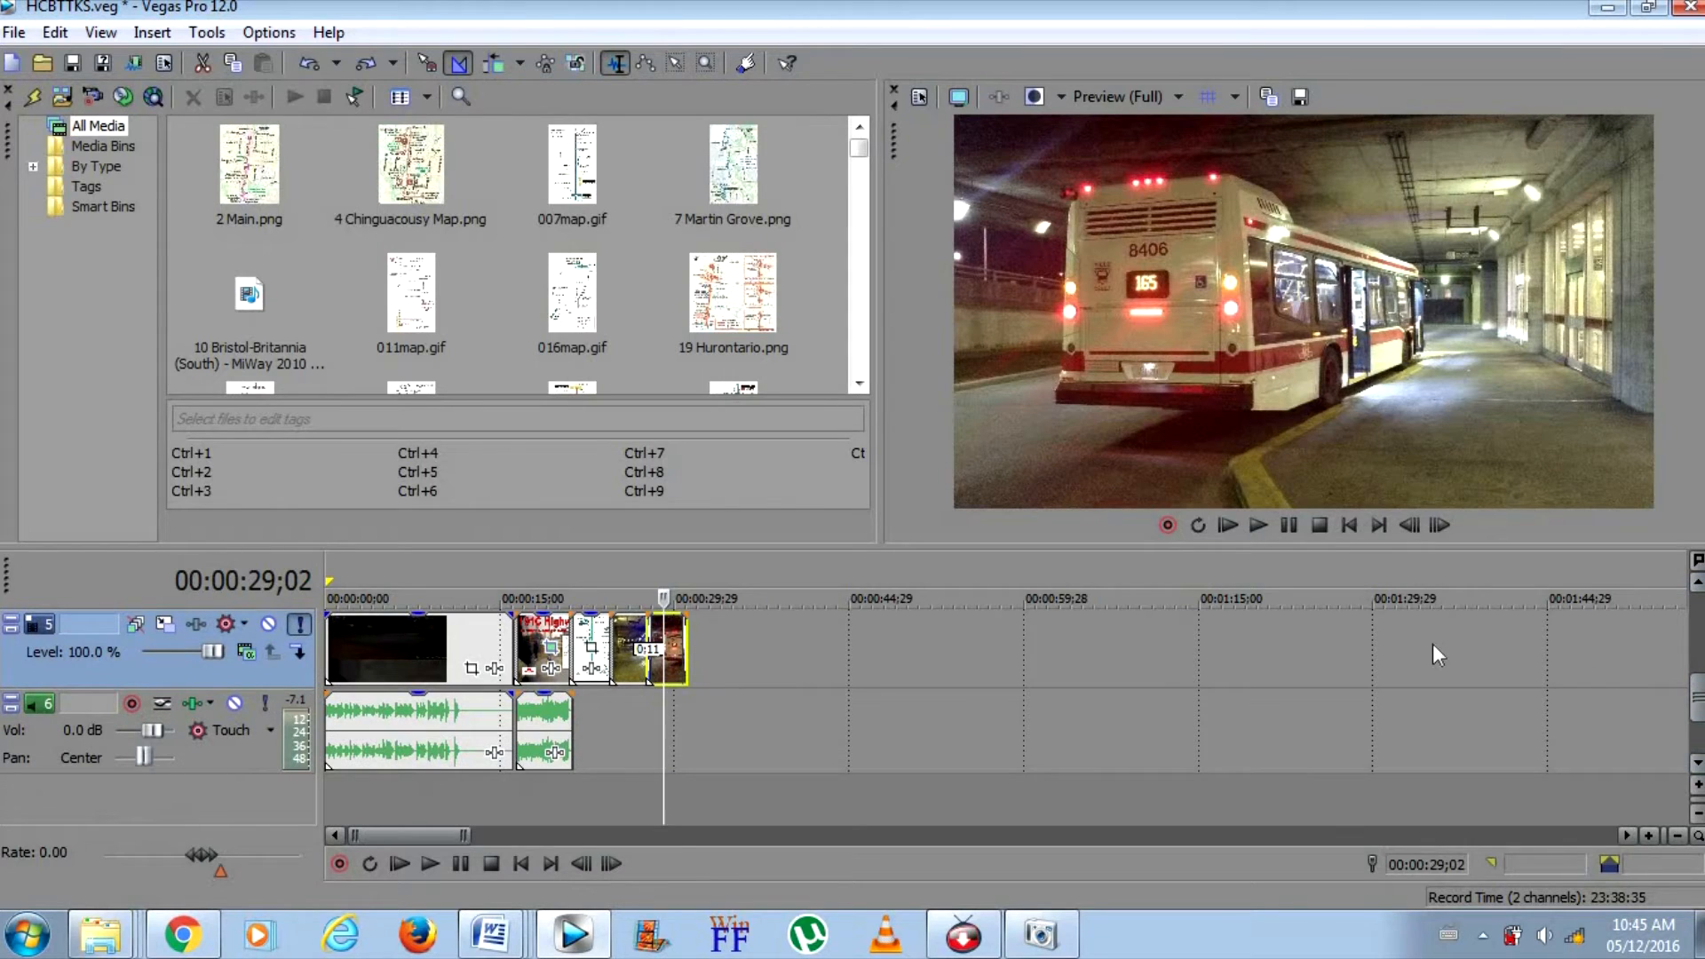
Switch to the HLT search results in the Pictures library and view the HLTISa title image in a maximized Windows Photo Viewer
{"action": "right_click", "coordinate": [100, 934]}
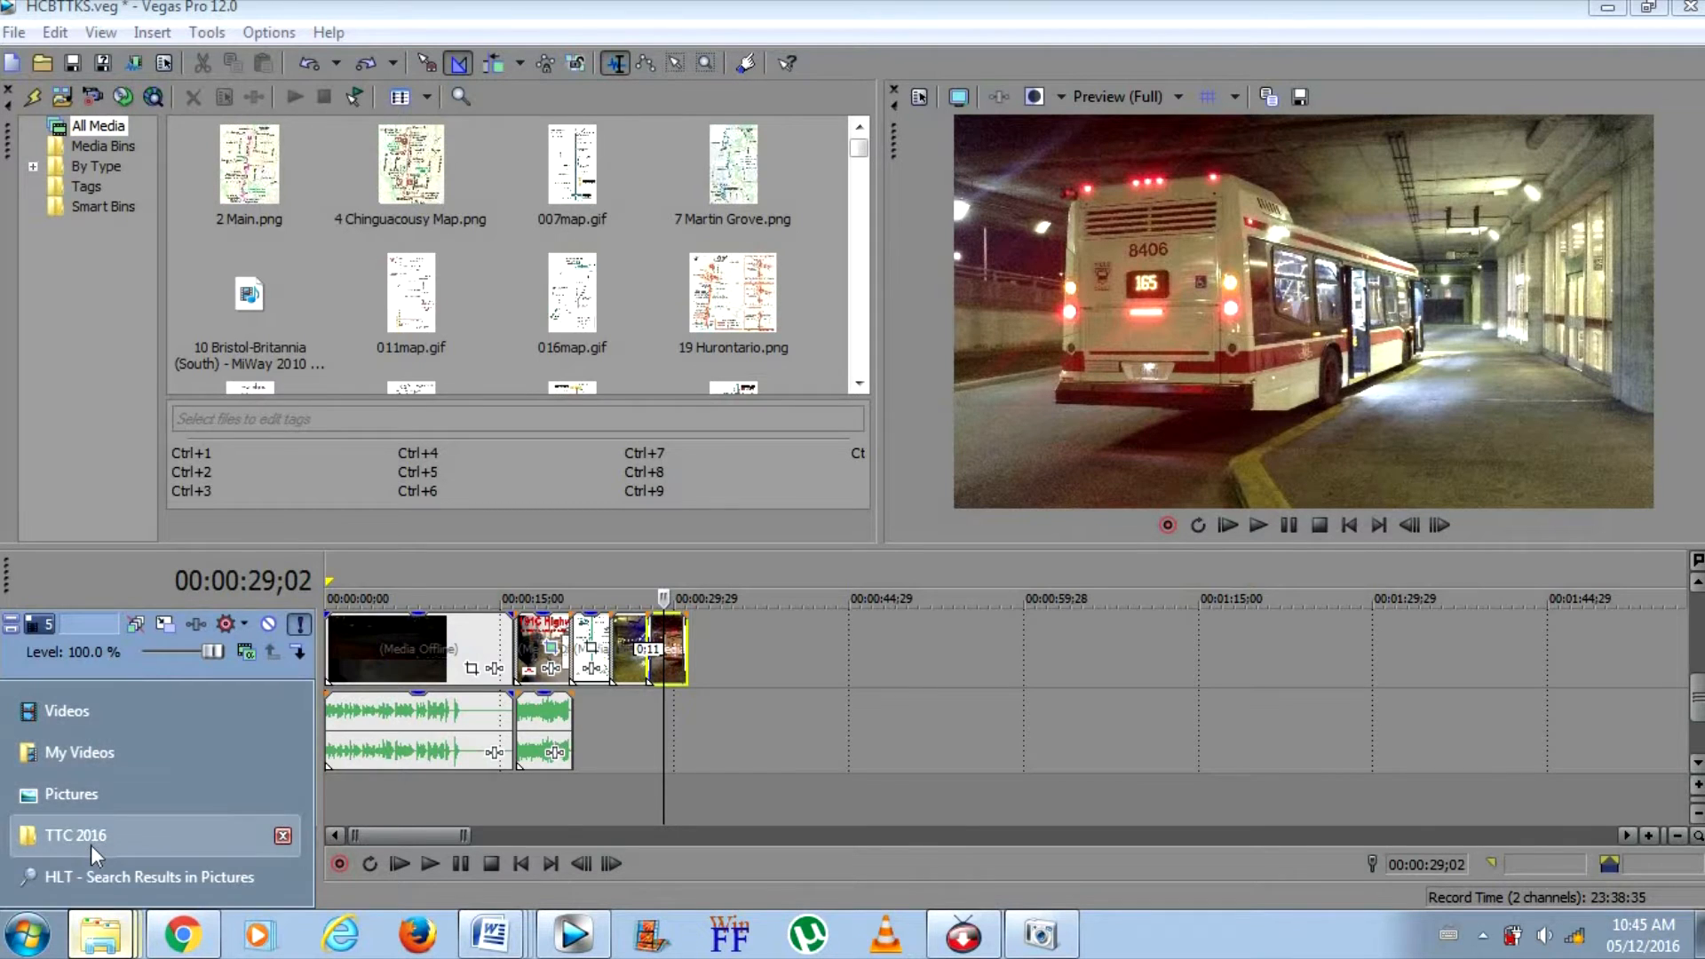
{"action": "left_click", "coordinate": [86, 876]}
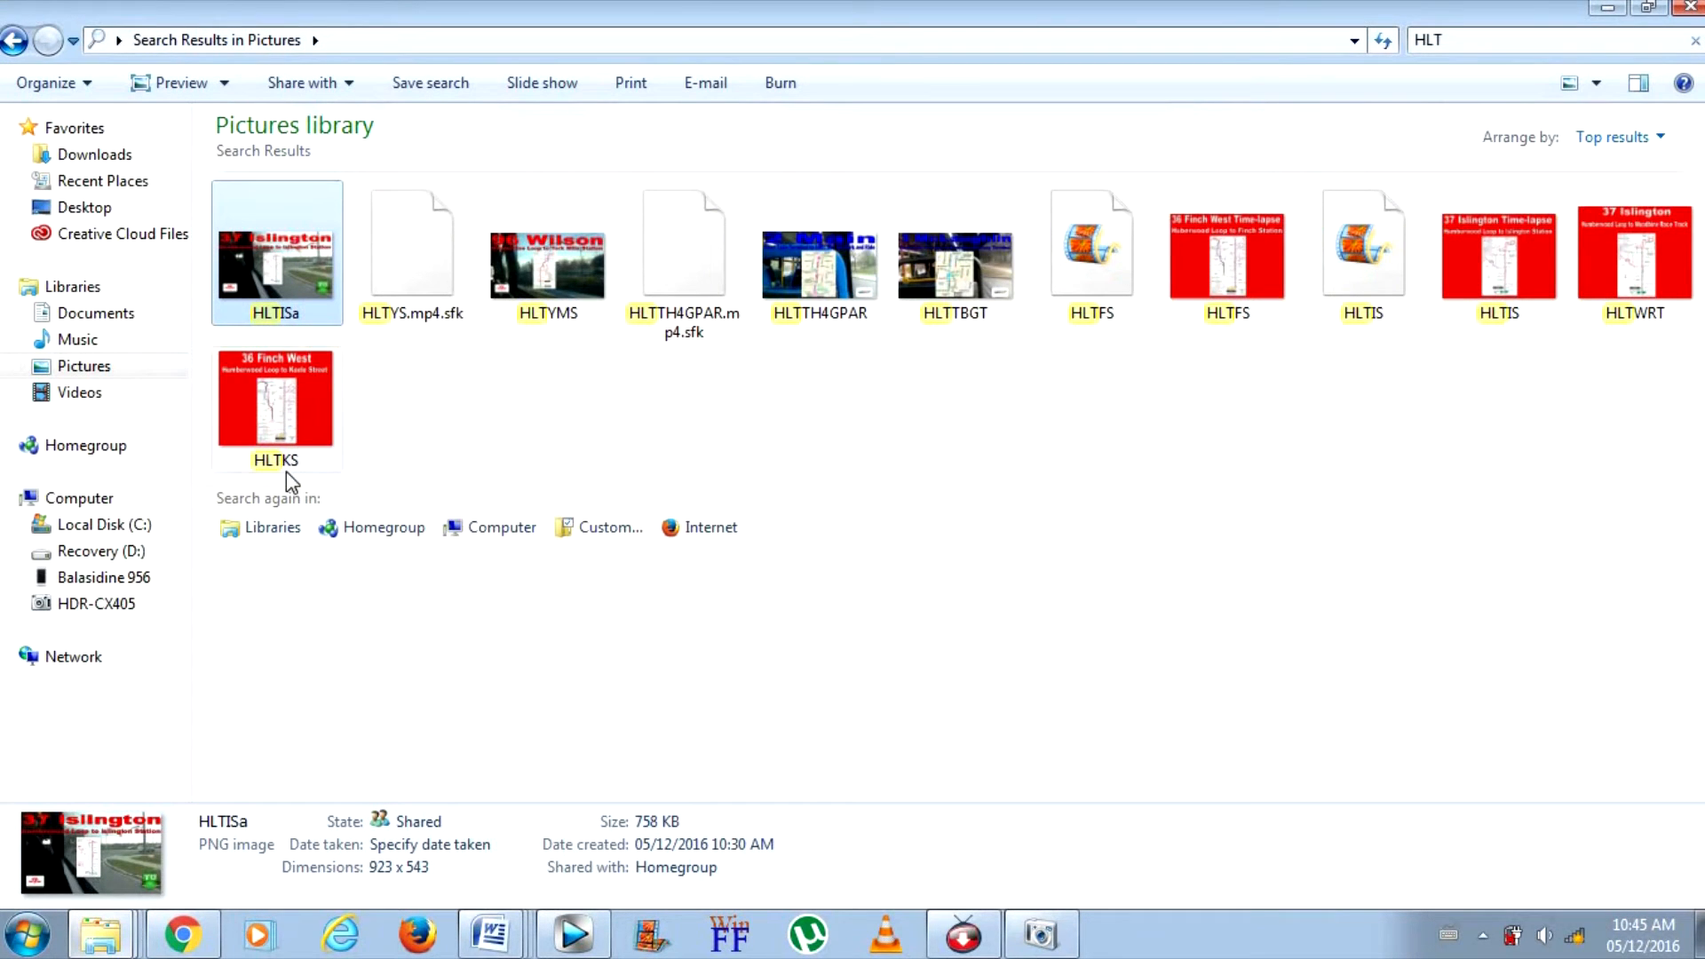
{"action": "double_click", "coordinate": [279, 232]}
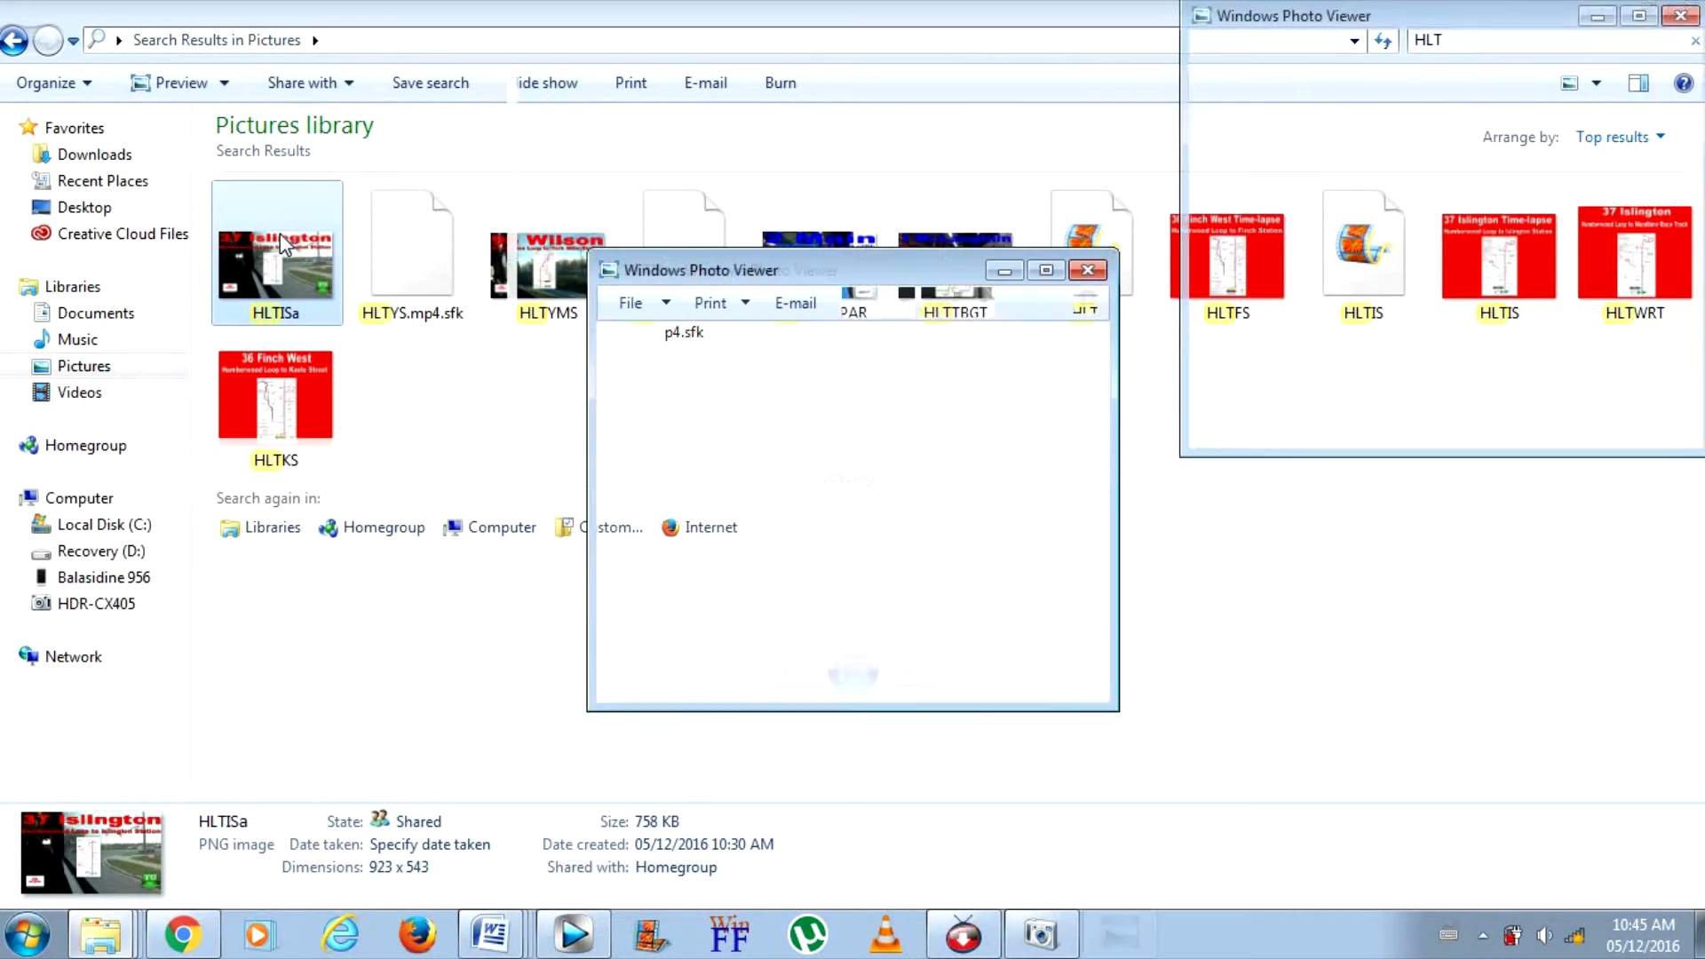
{"action": "left_click", "coordinate": [1048, 271]}
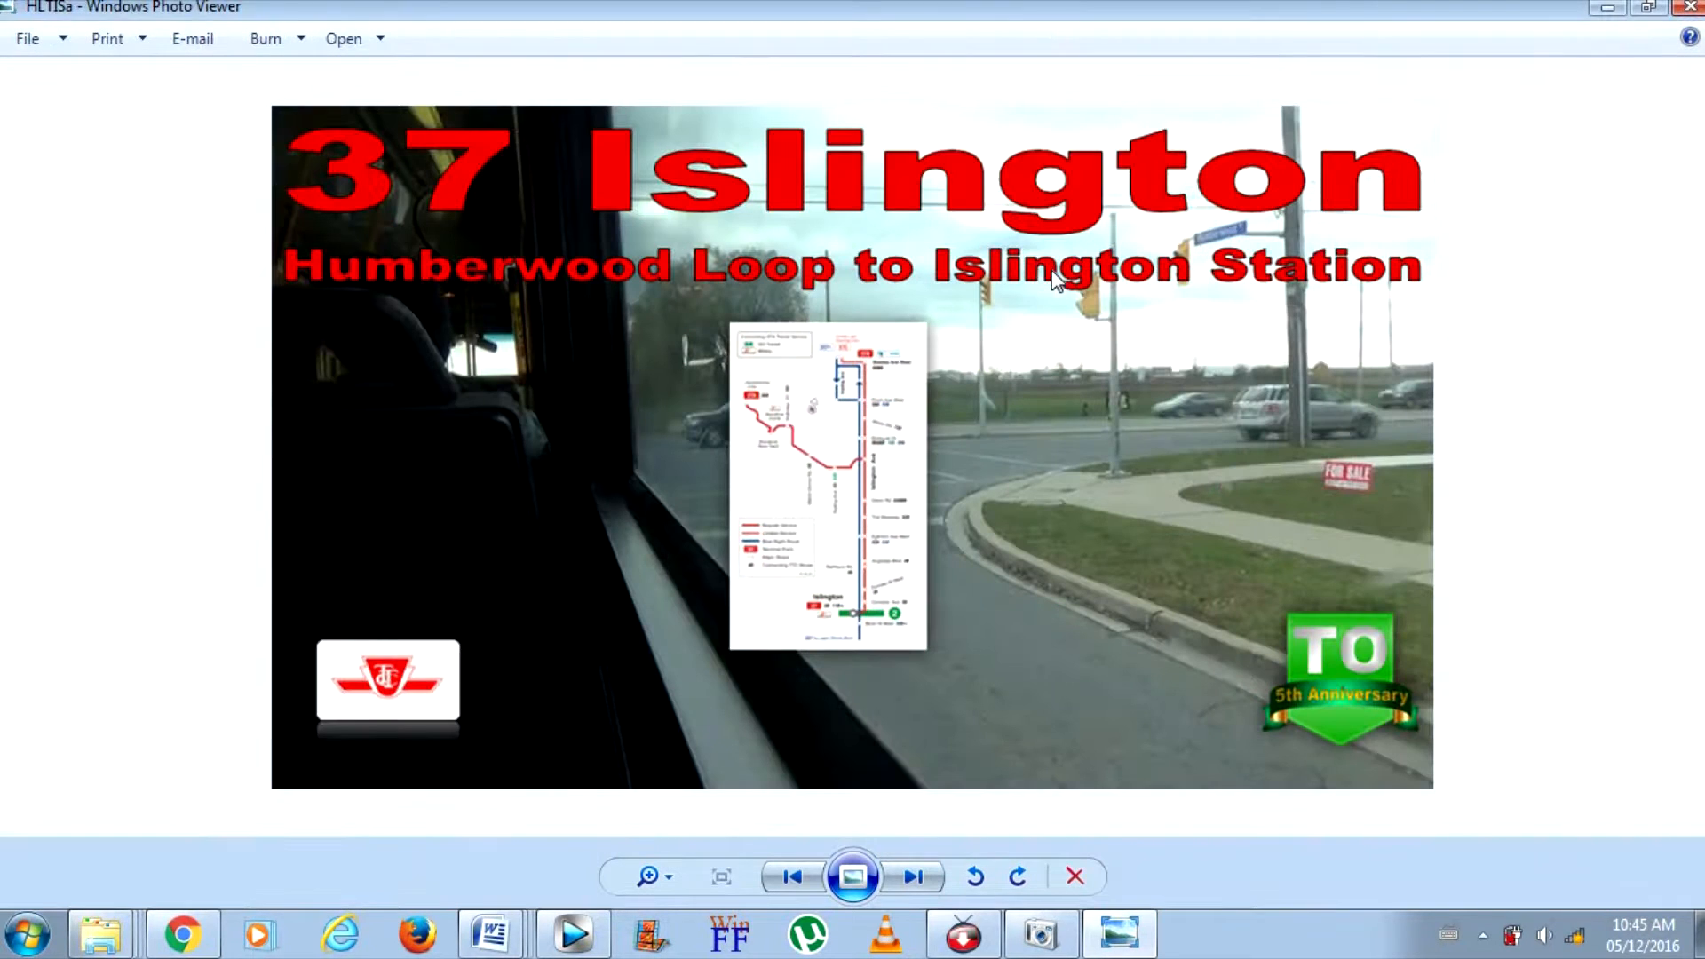
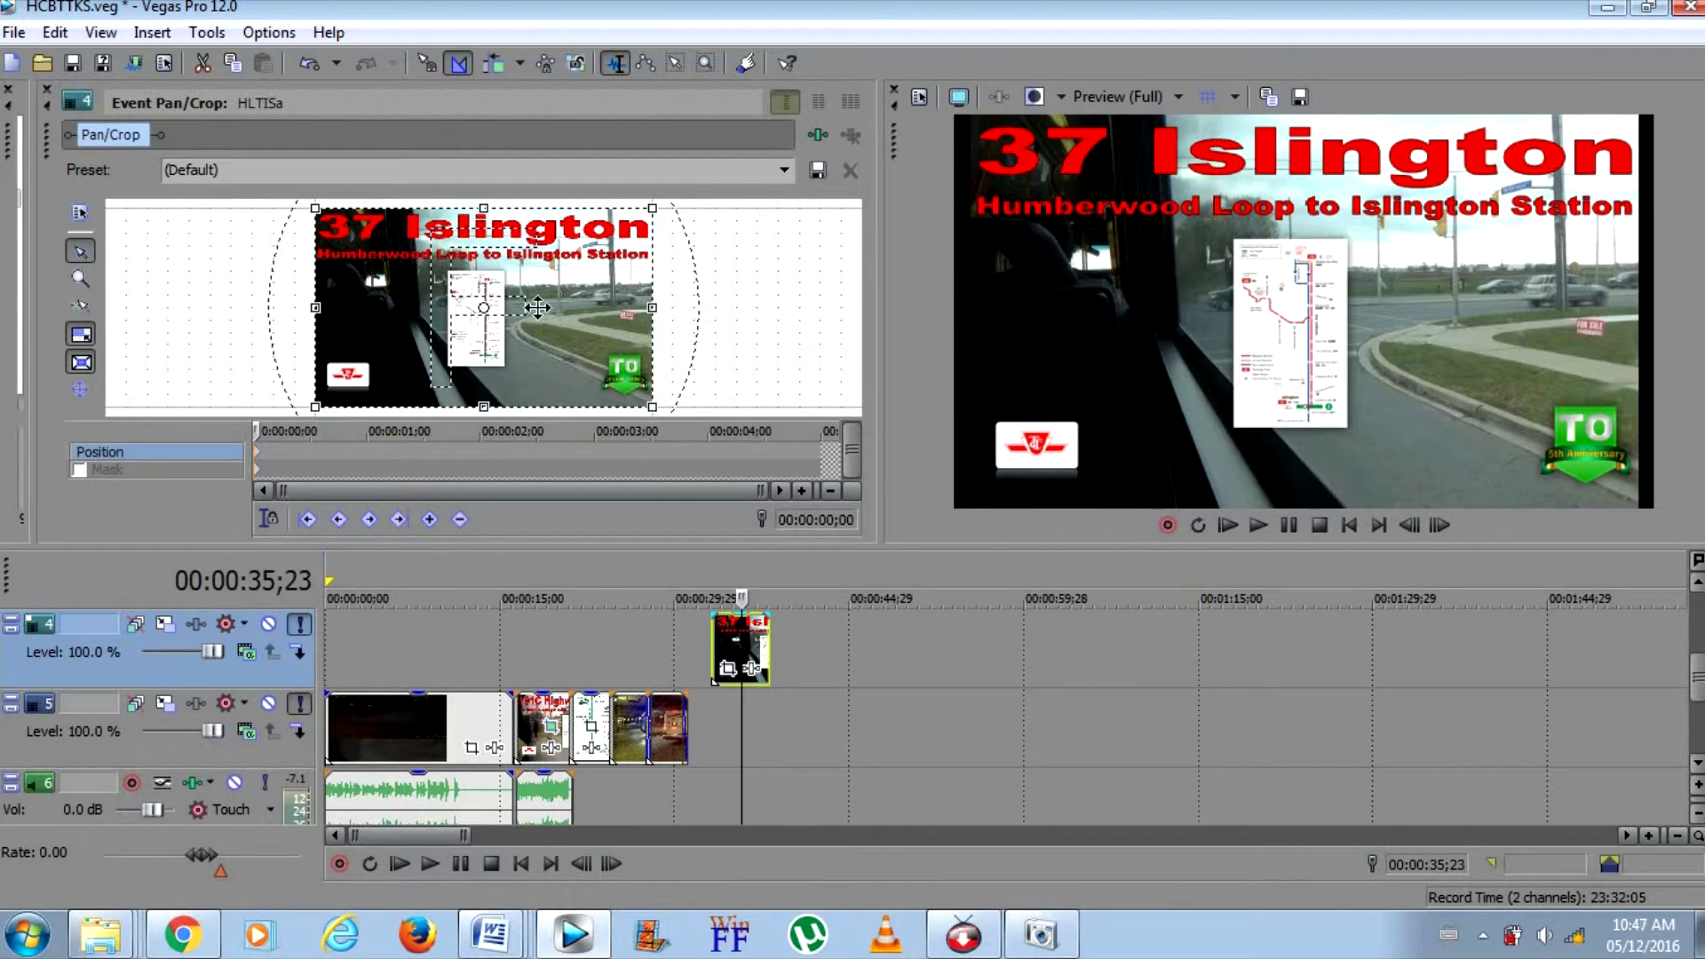
Match the HLTISa title image's crop to the output aspect and close its Pan/Crop window
{"action": "right_click", "coordinate": [539, 313]}
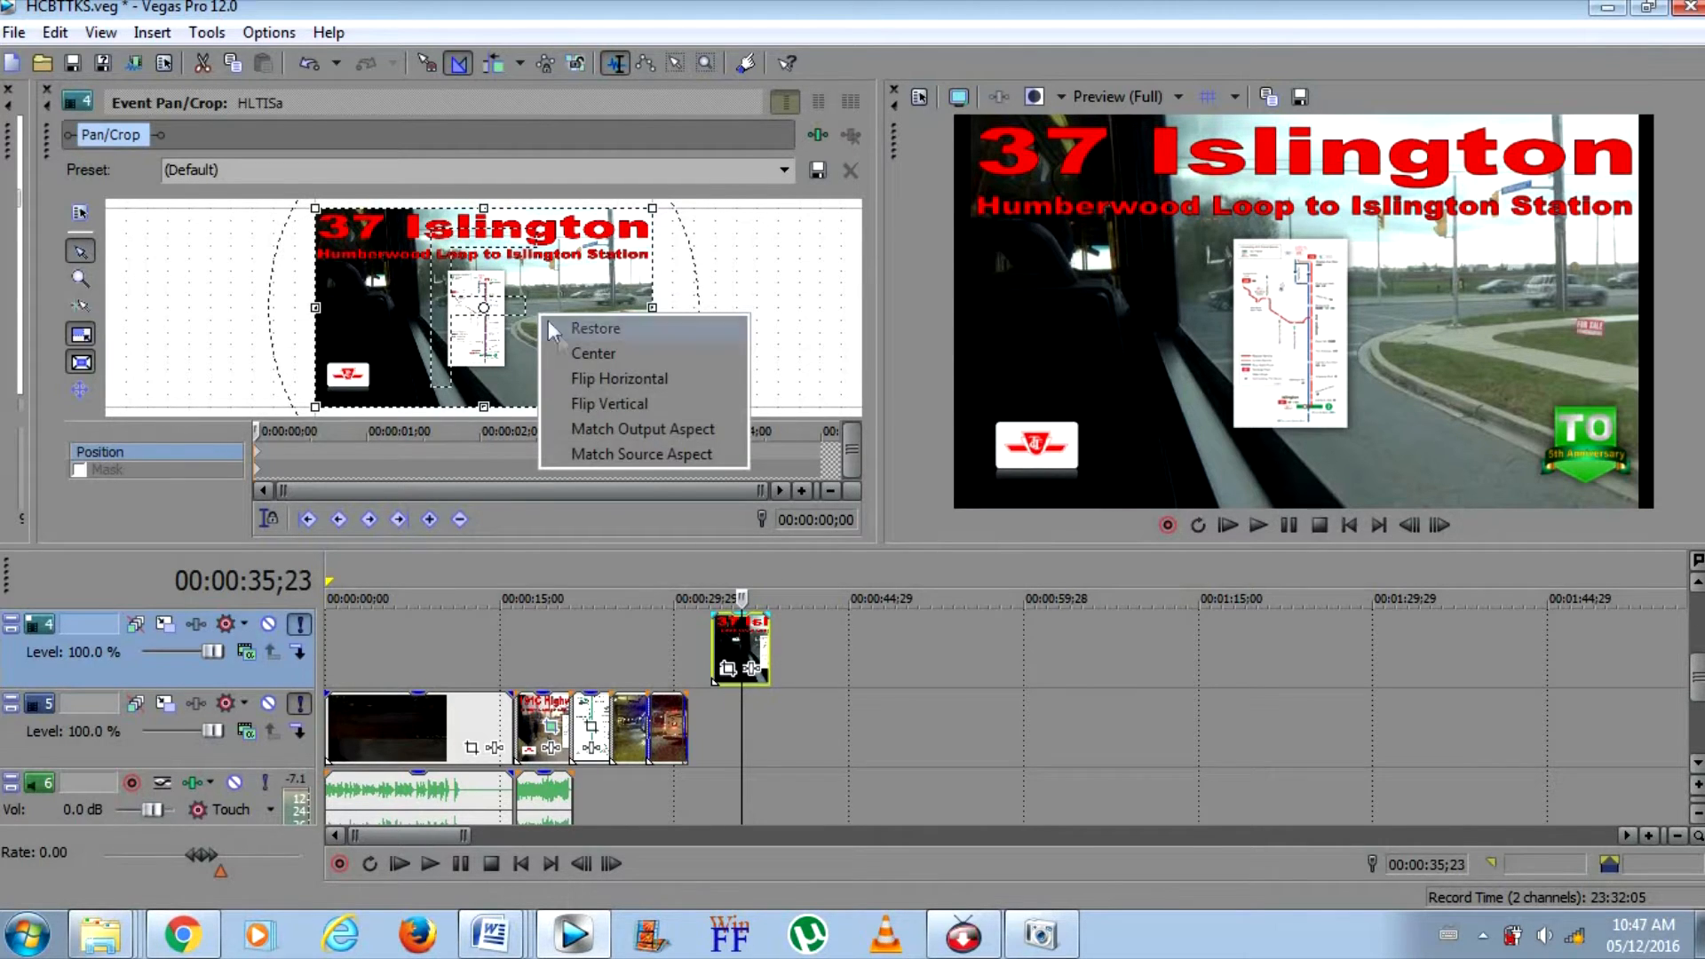
{"action": "left_click", "coordinate": [604, 432]}
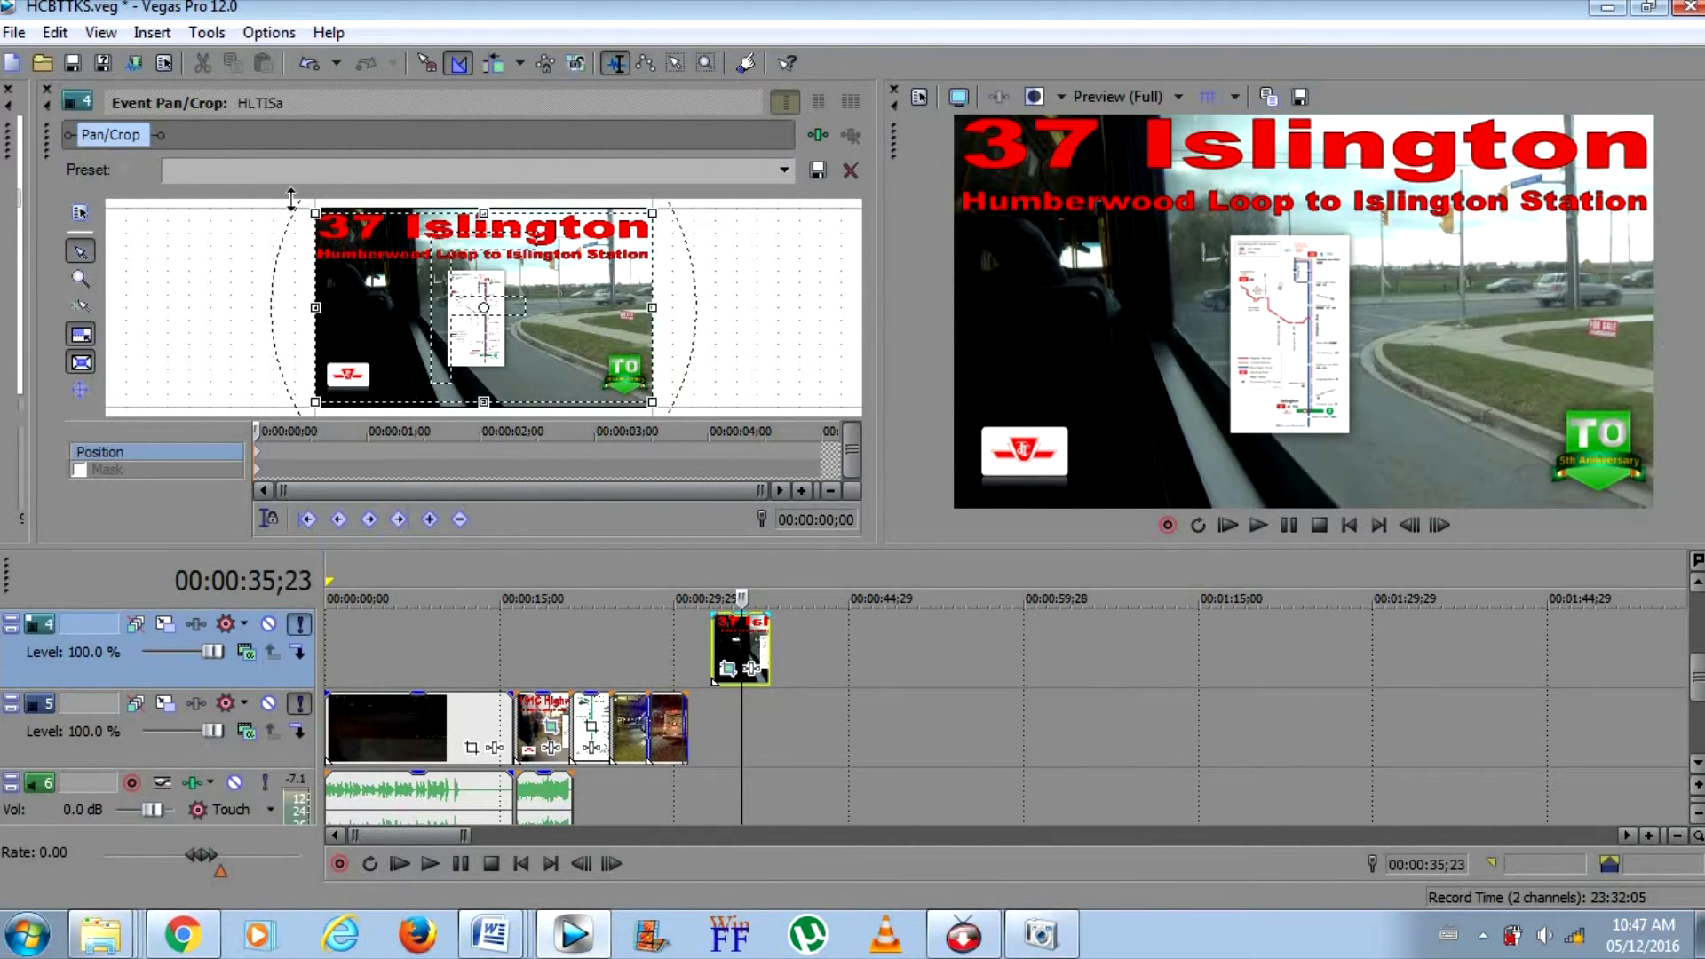
{"action": "left_click", "coordinate": [44, 89]}
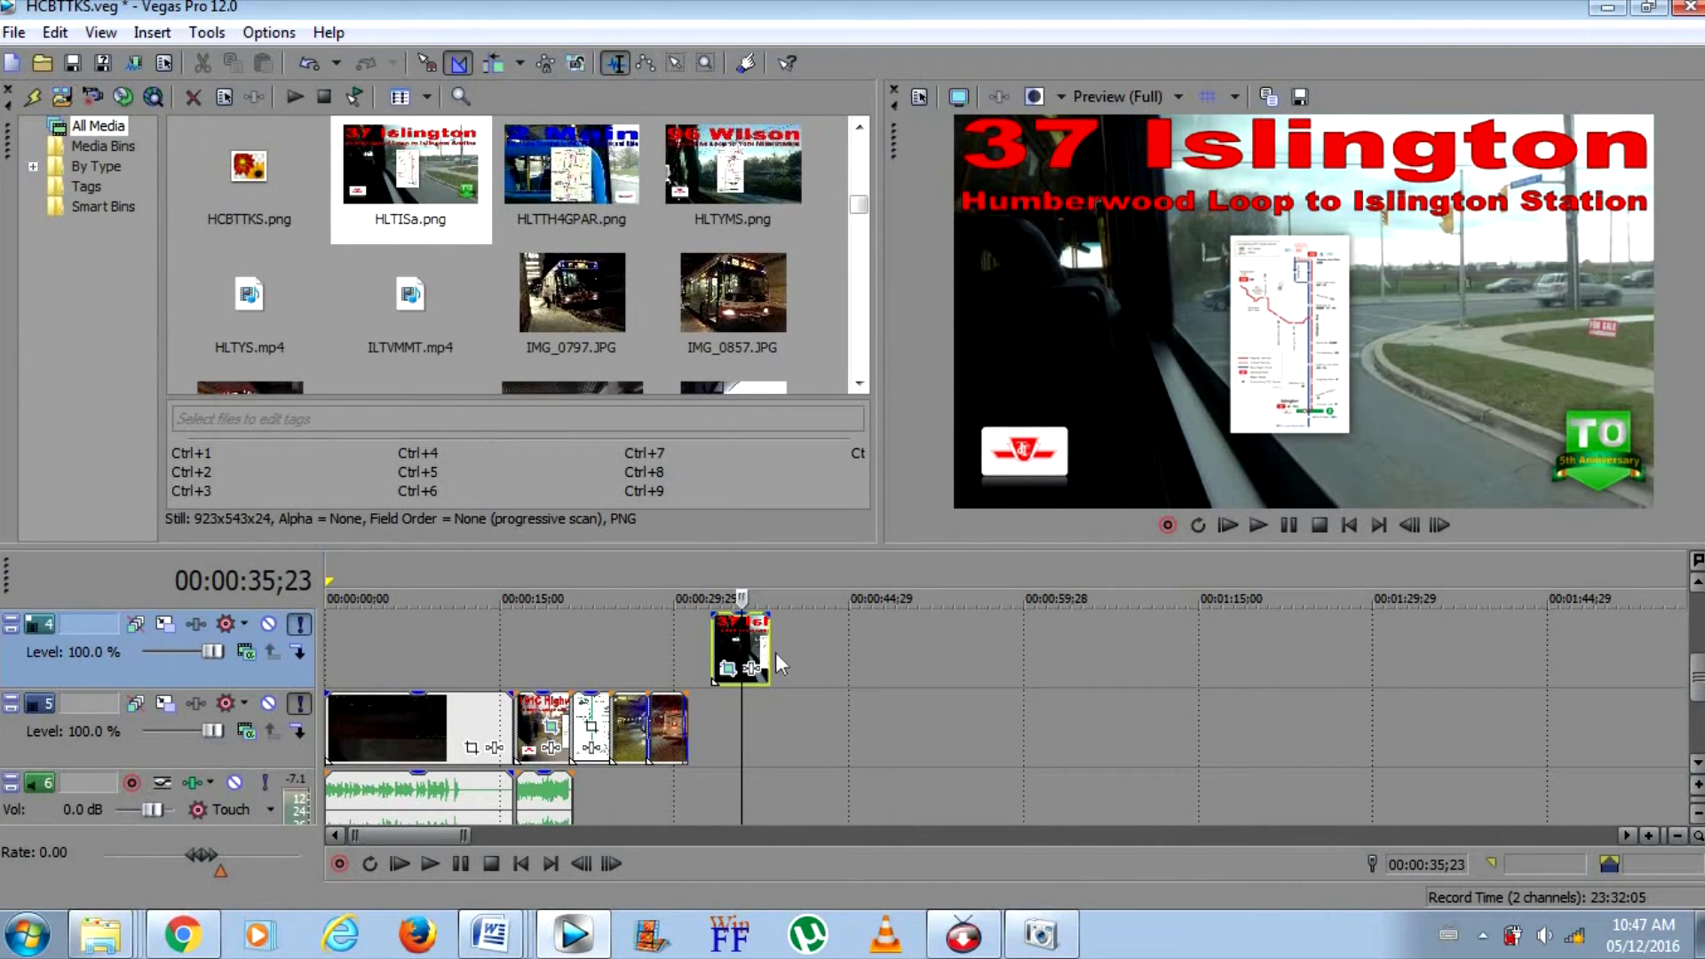
Move the HLTISa title image on track 4 directly above the old Highway 27 Rocket title and extend its end by 5 frames
{"action": "left_click_drag", "start_coordinate": [734, 641], "coordinate": [536, 641]}
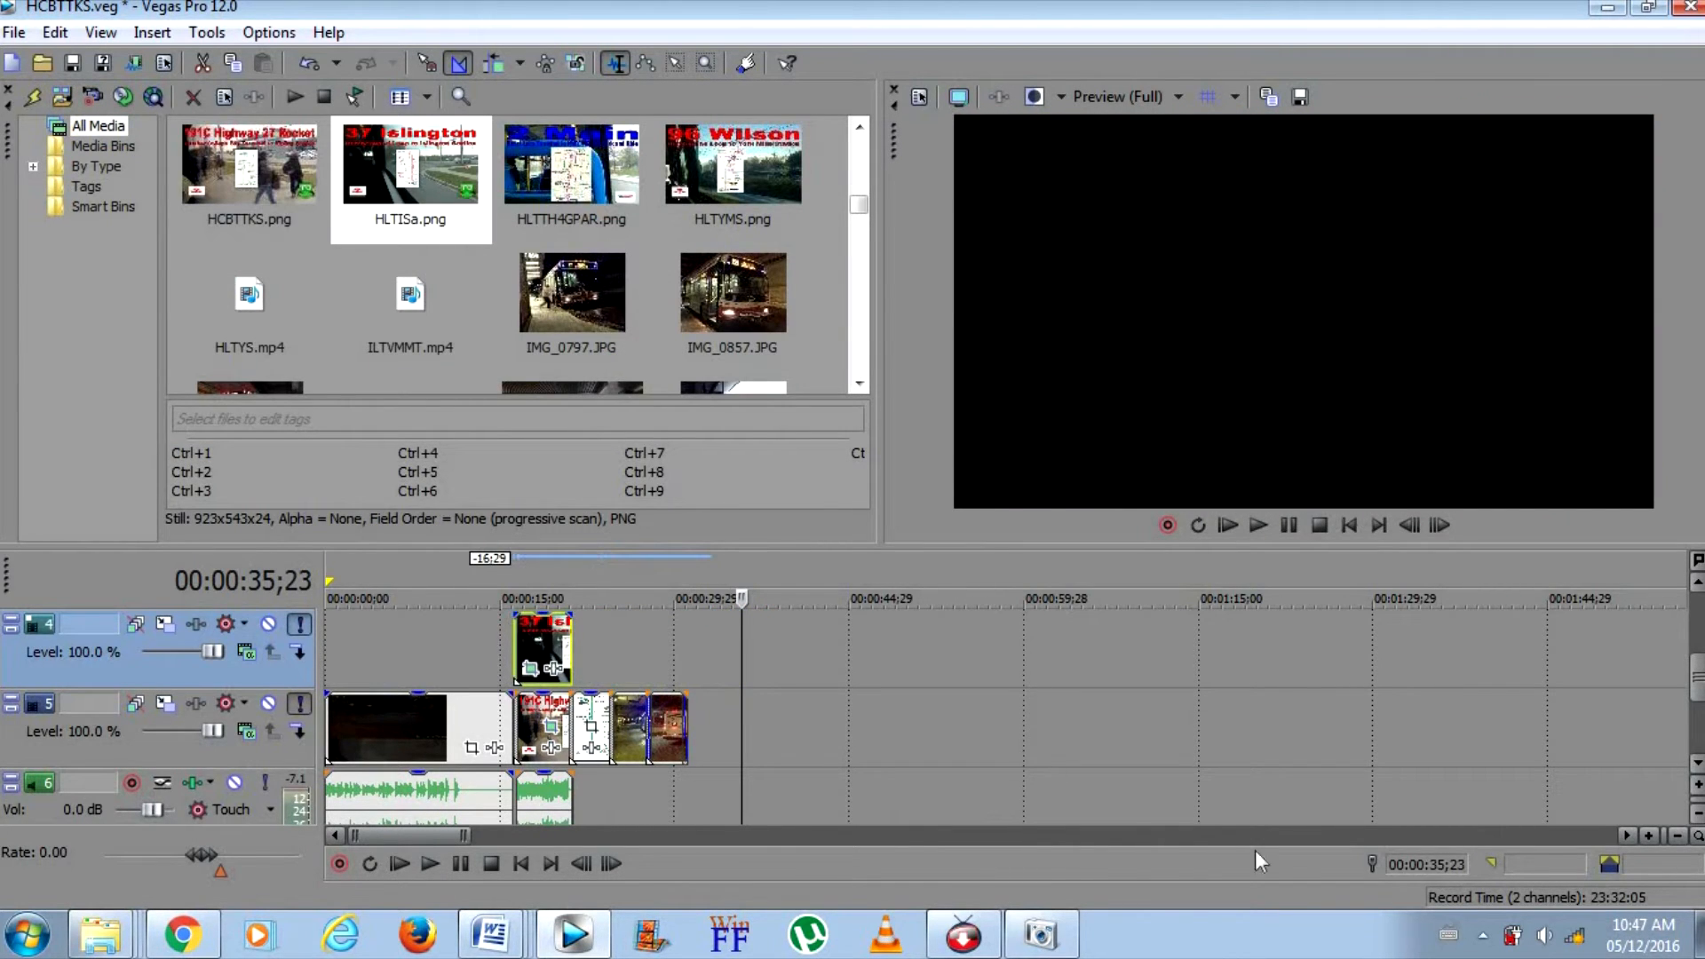
{"action": "left_click", "coordinate": [536, 653]}
{"action": "left_click", "coordinate": [1648, 836]}
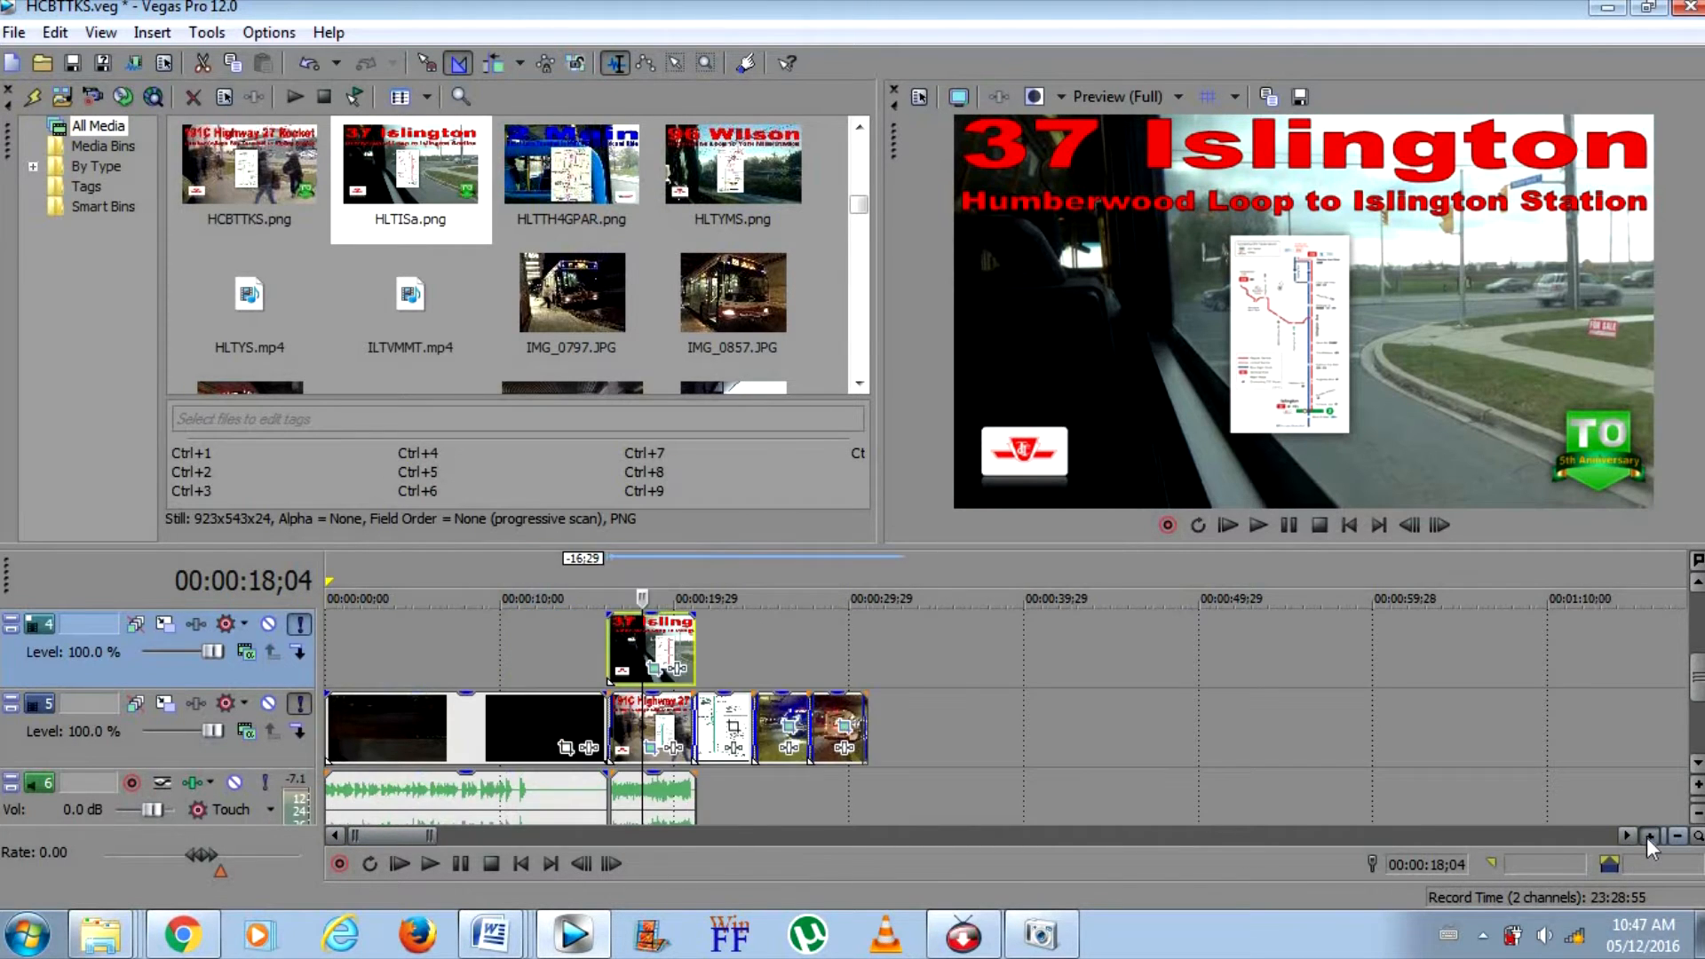
{"action": "left_click", "coordinate": [1648, 836]}
{"action": "left_click", "coordinate": [1648, 836]}
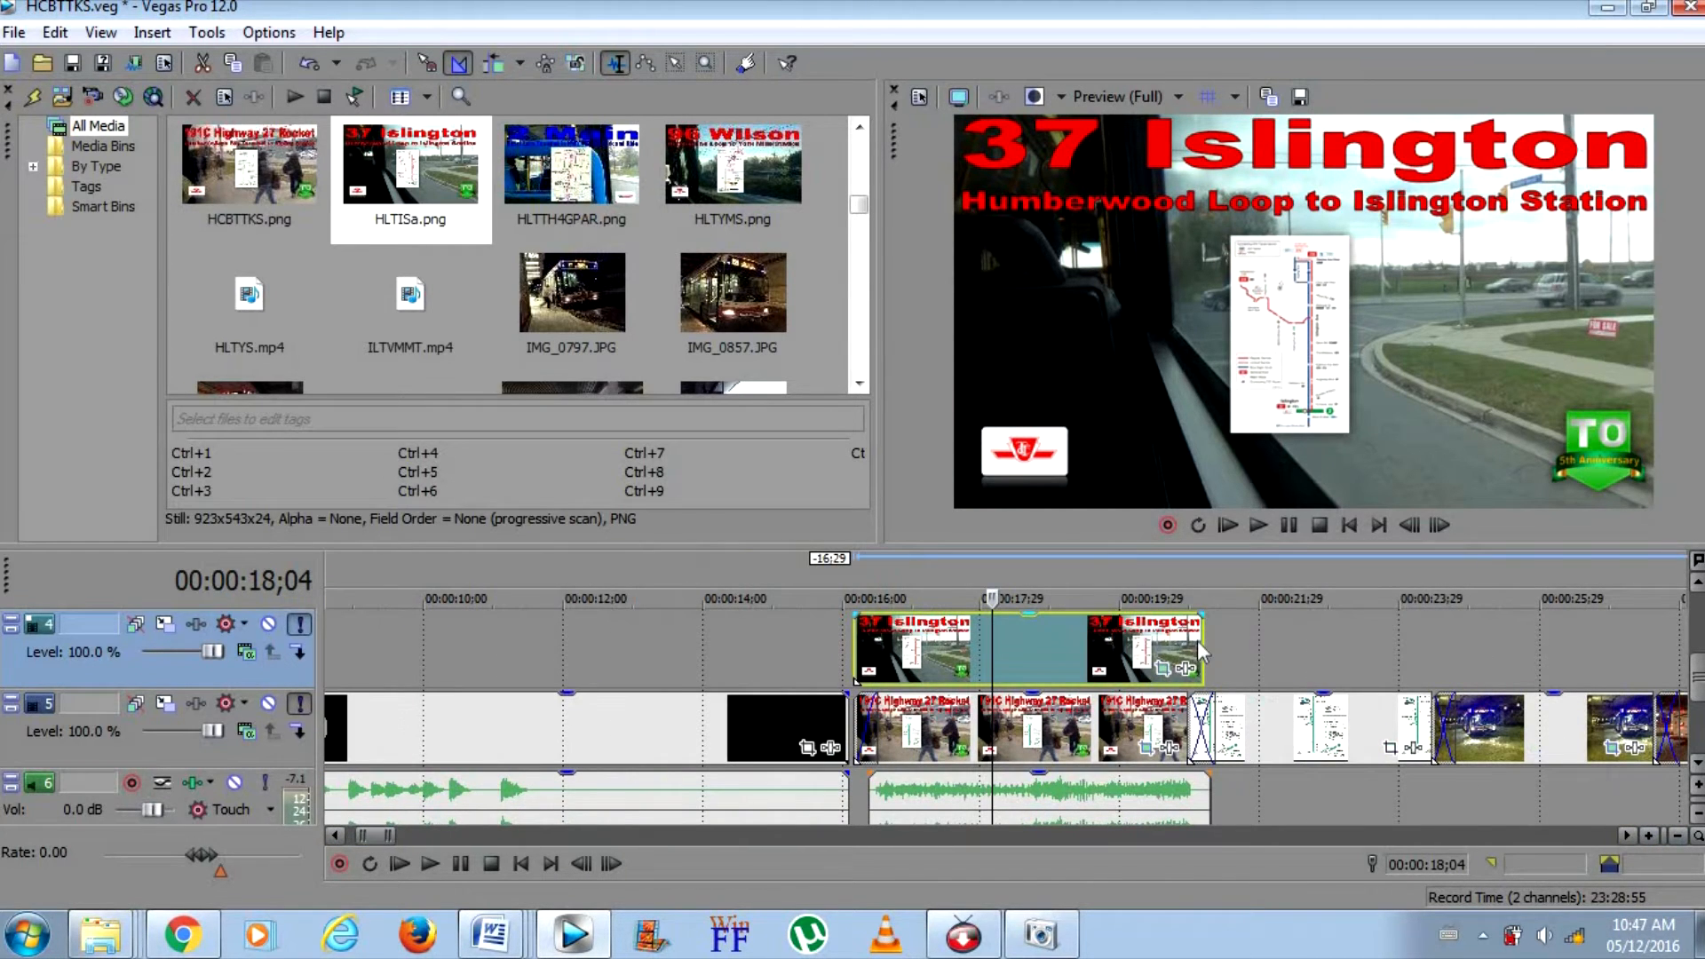
{"action": "left_click_drag", "start_coordinate": [1202, 648], "coordinate": [1208, 648]}
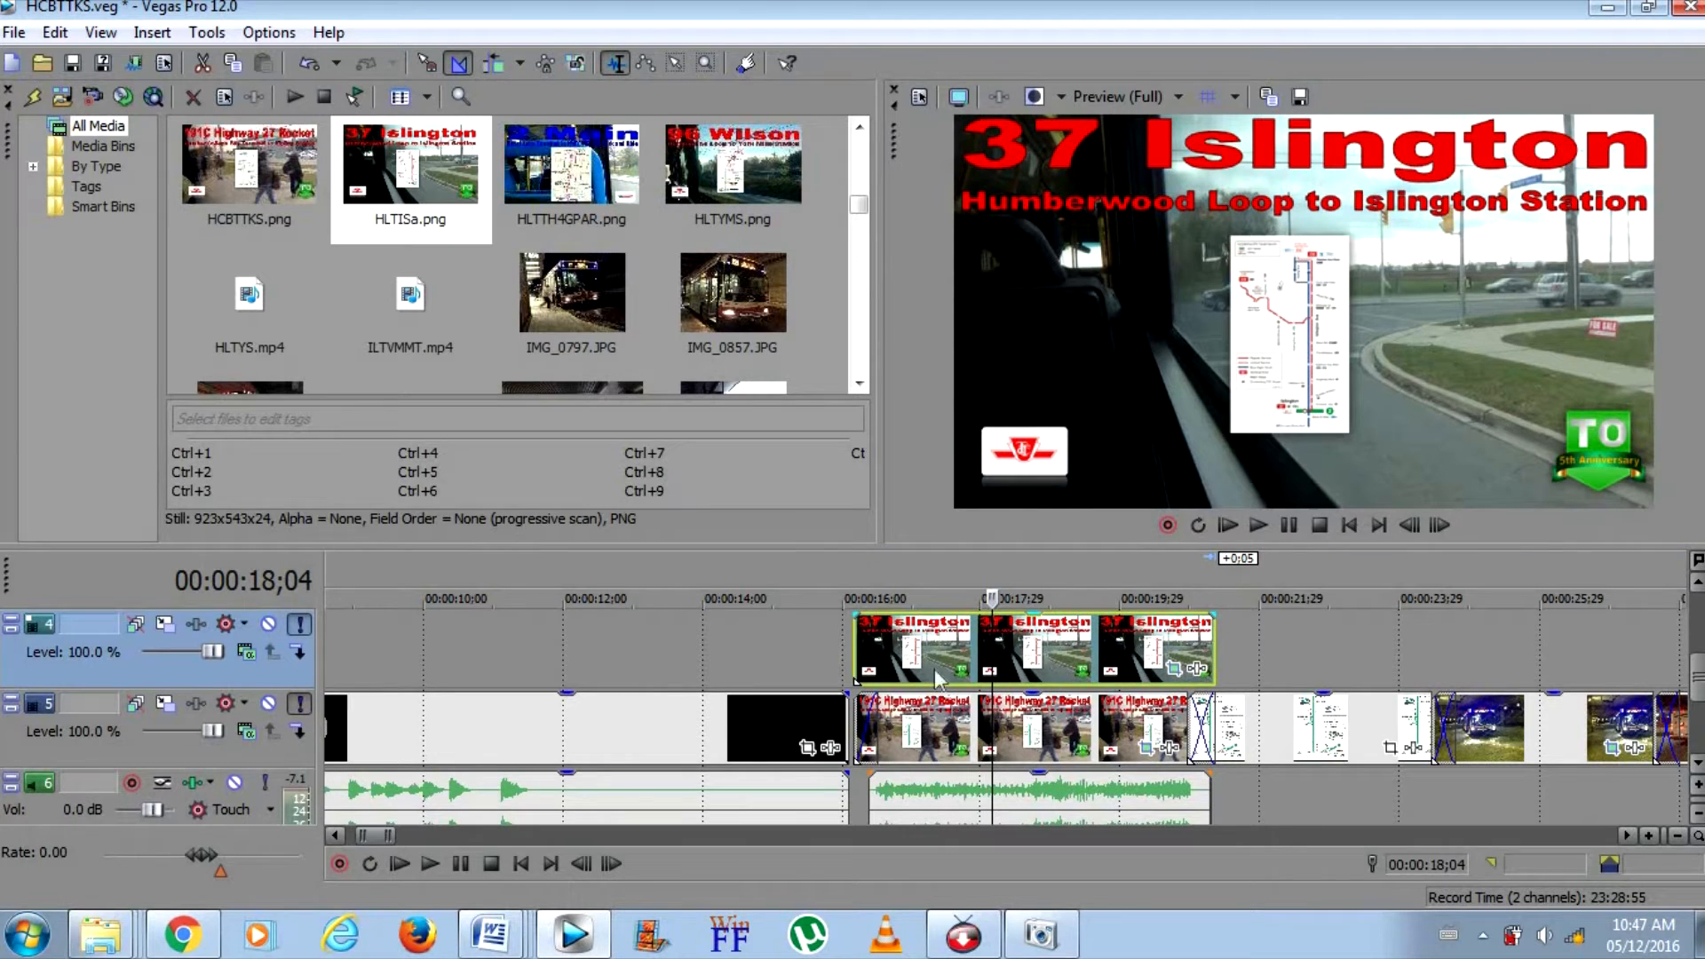
{"action": "left_click", "coordinate": [864, 643]}
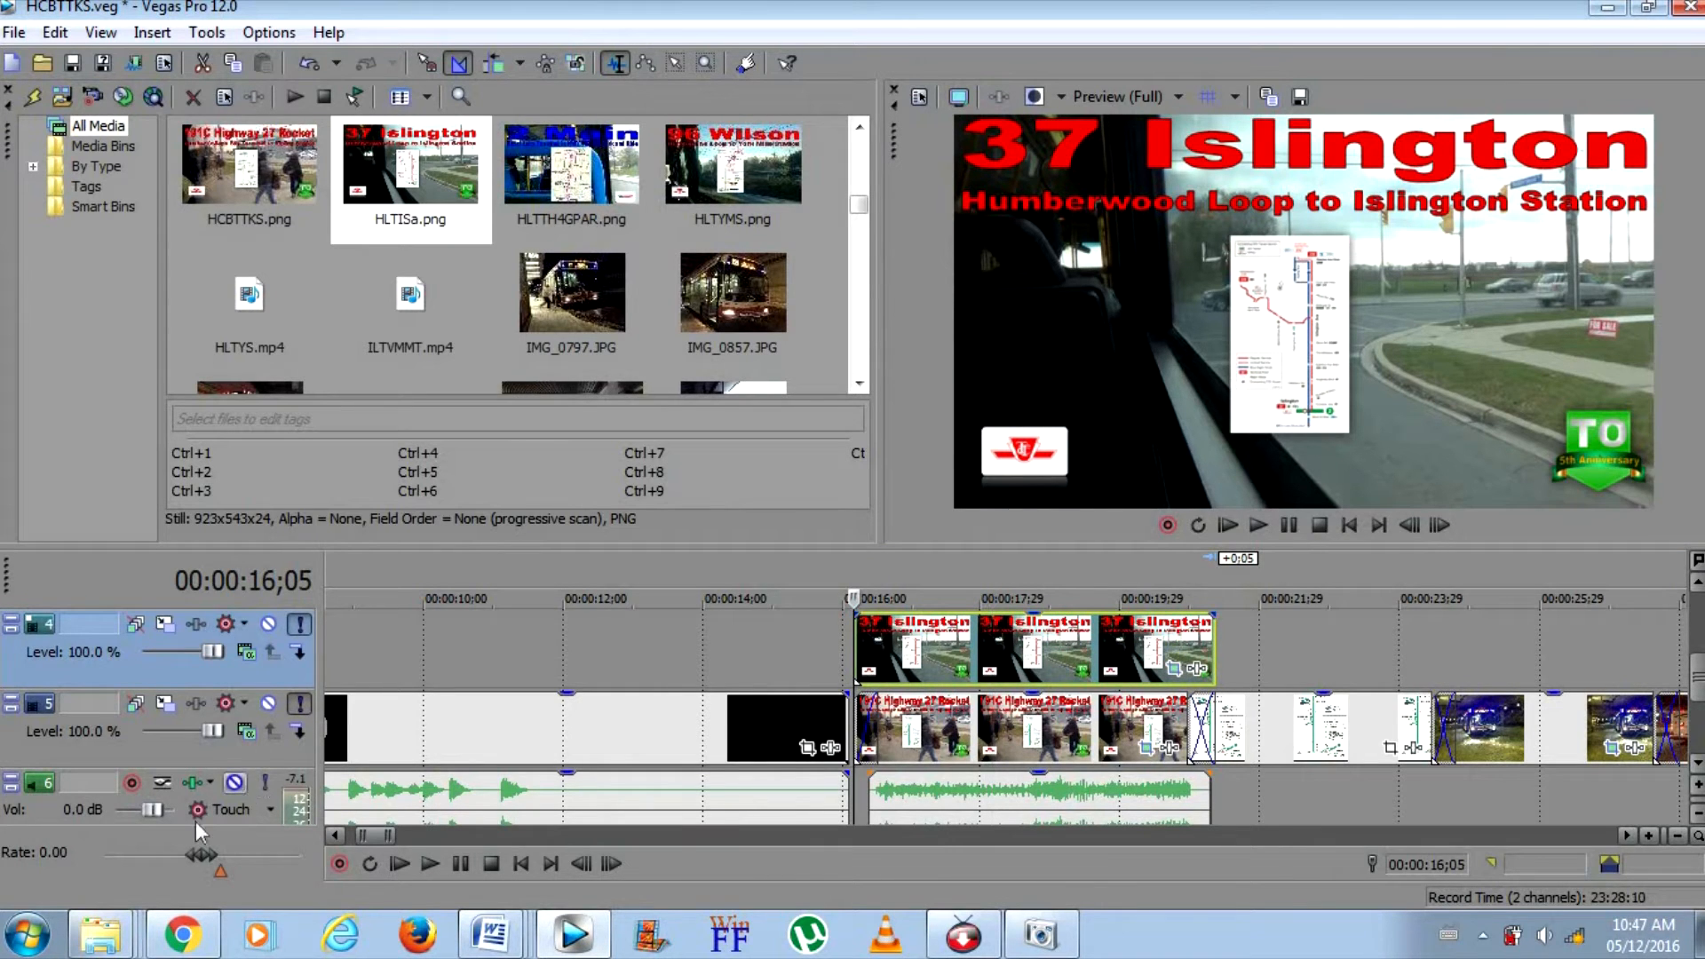
Add the 037map (1) - Copy image from the Pictures library to track 4 after the title image and shift it 2:15 later
{"action": "right_click", "coordinate": [102, 932]}
{"action": "left_click", "coordinate": [115, 792]}
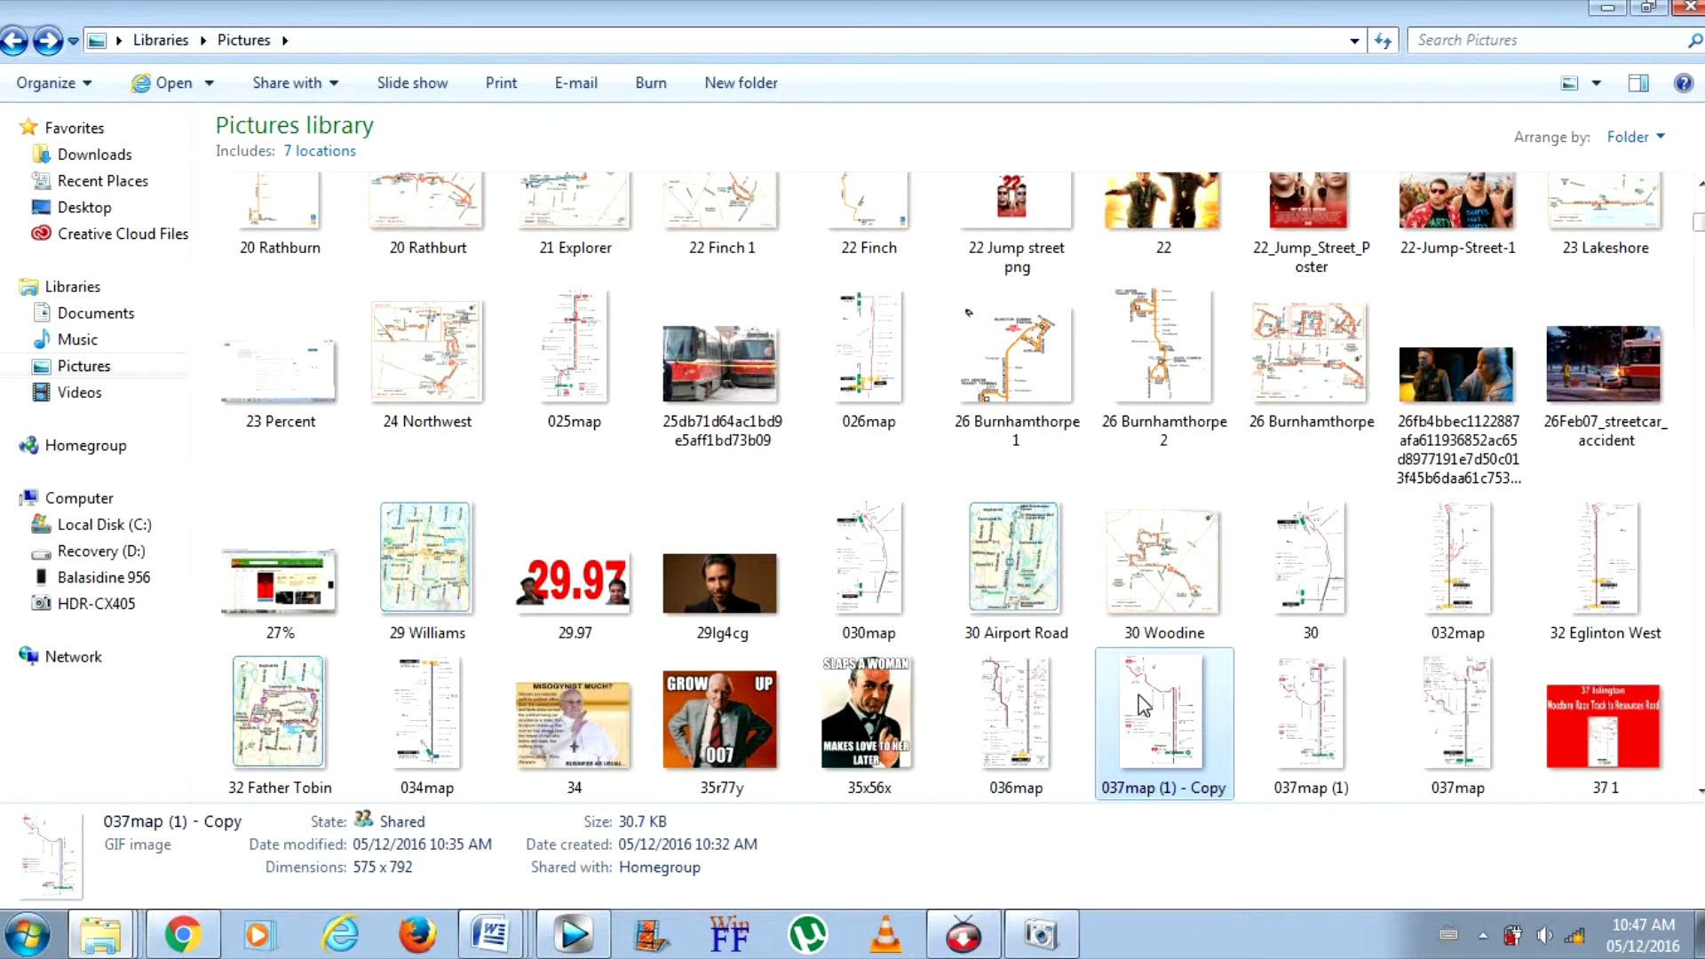
{"action": "left_click_drag", "start_coordinate": [1151, 702], "coordinate": [1233, 662]}
{"action": "left_click", "coordinate": [1283, 648]}
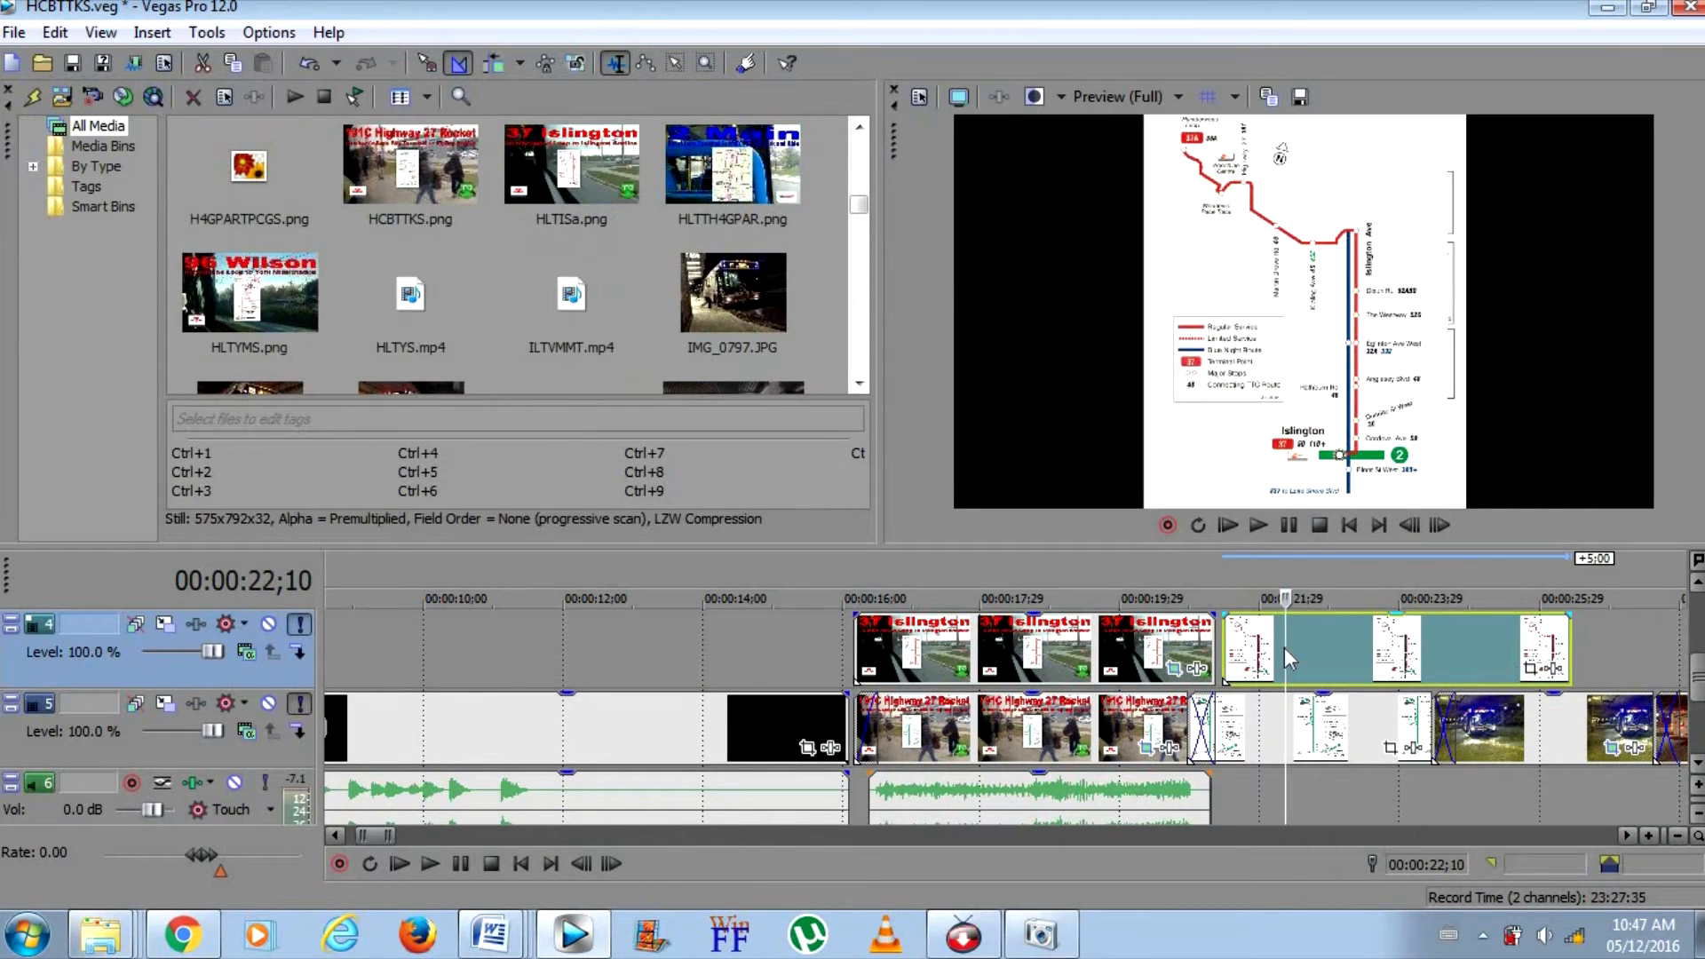
{"action": "left_click", "coordinate": [1357, 642]}
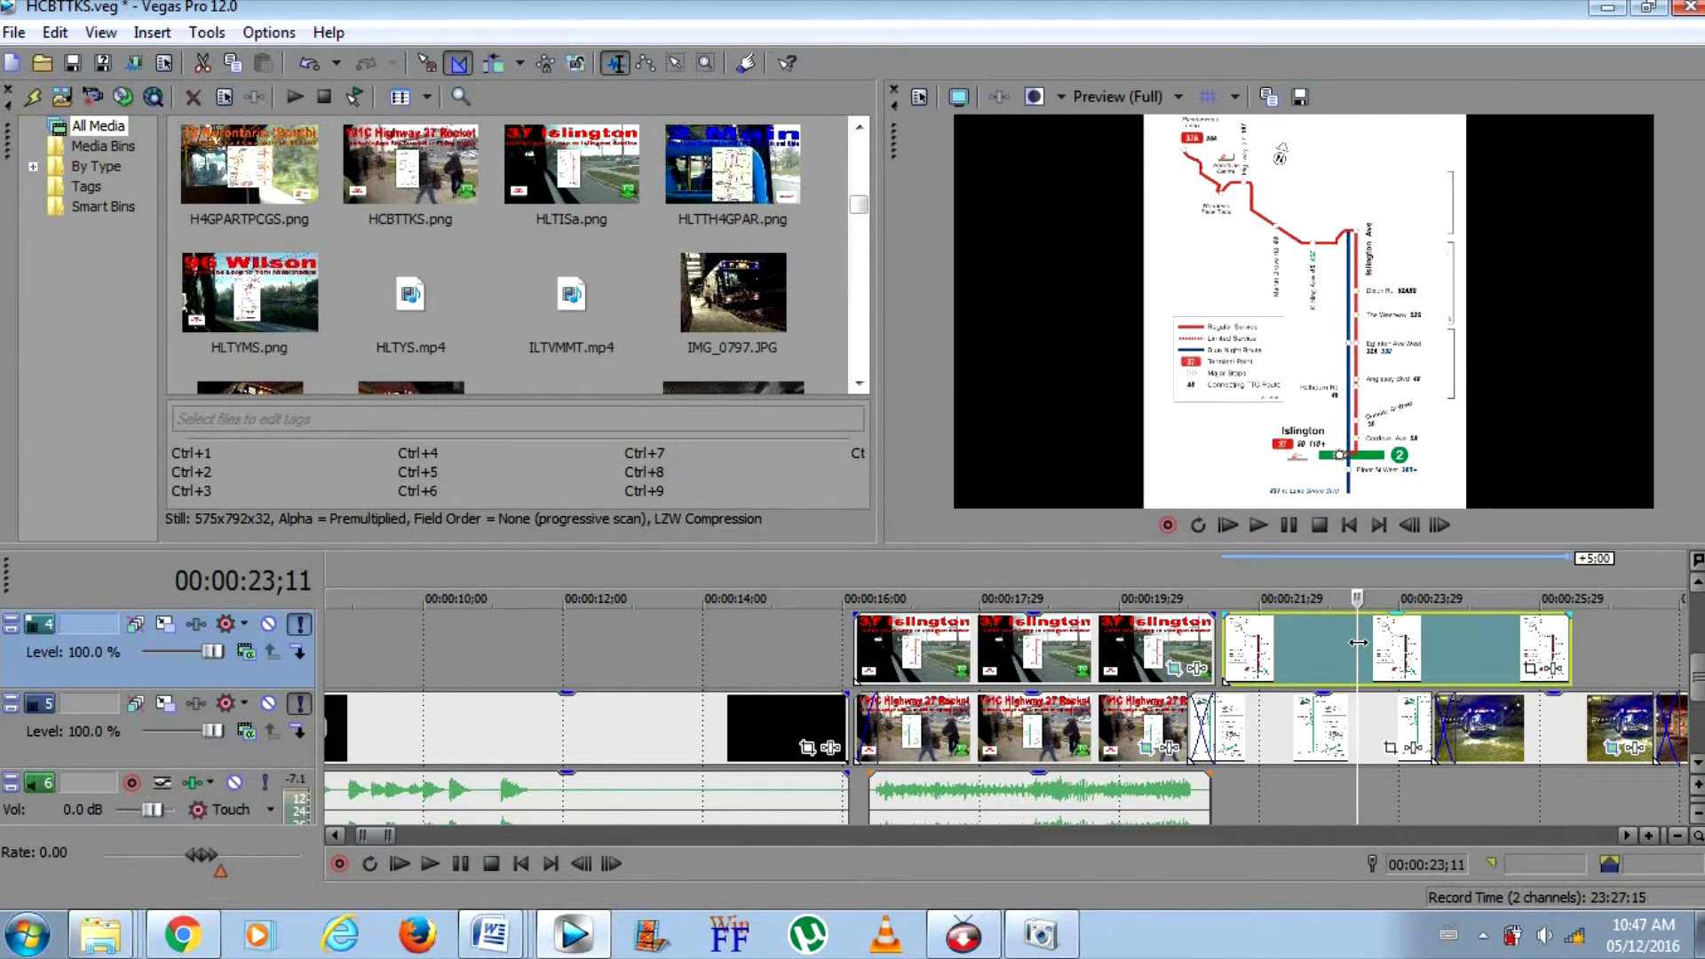
{"action": "left_click_drag", "start_coordinate": [1410, 654], "coordinate": [1609, 666]}
{"action": "left_click", "coordinate": [1607, 663]}
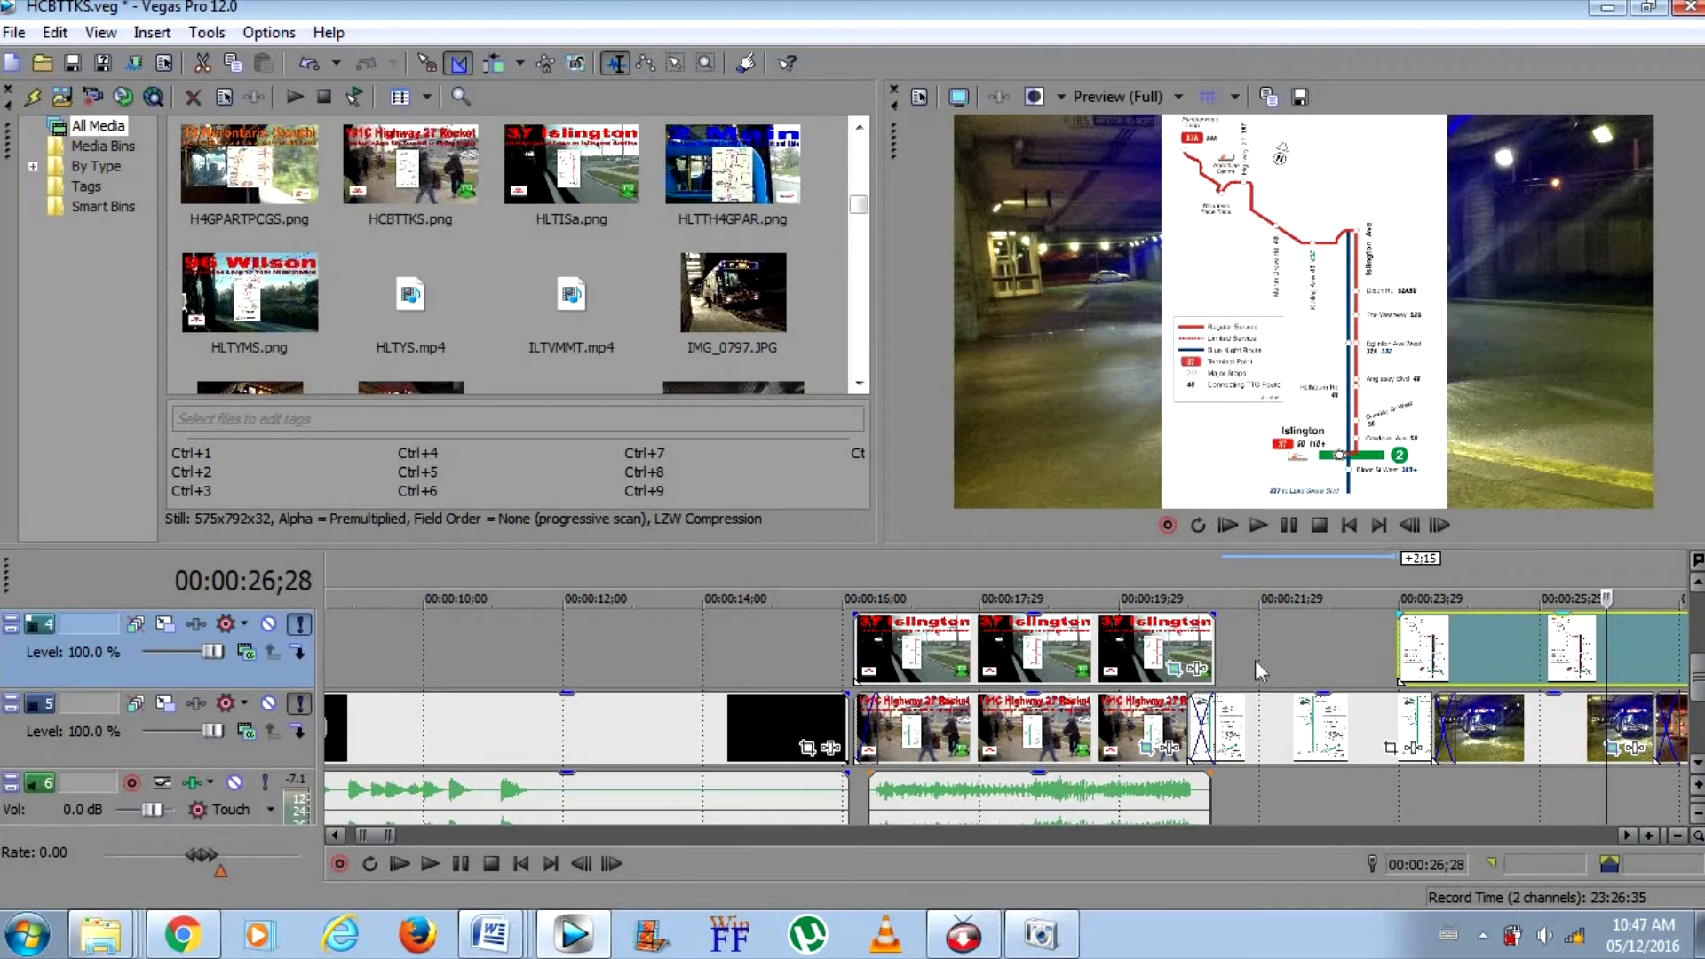
Give the title image on track 4 a 7-frame fade-in and move the map earlier so it crossfades with the title's end
{"action": "left_click", "coordinate": [1133, 654]}
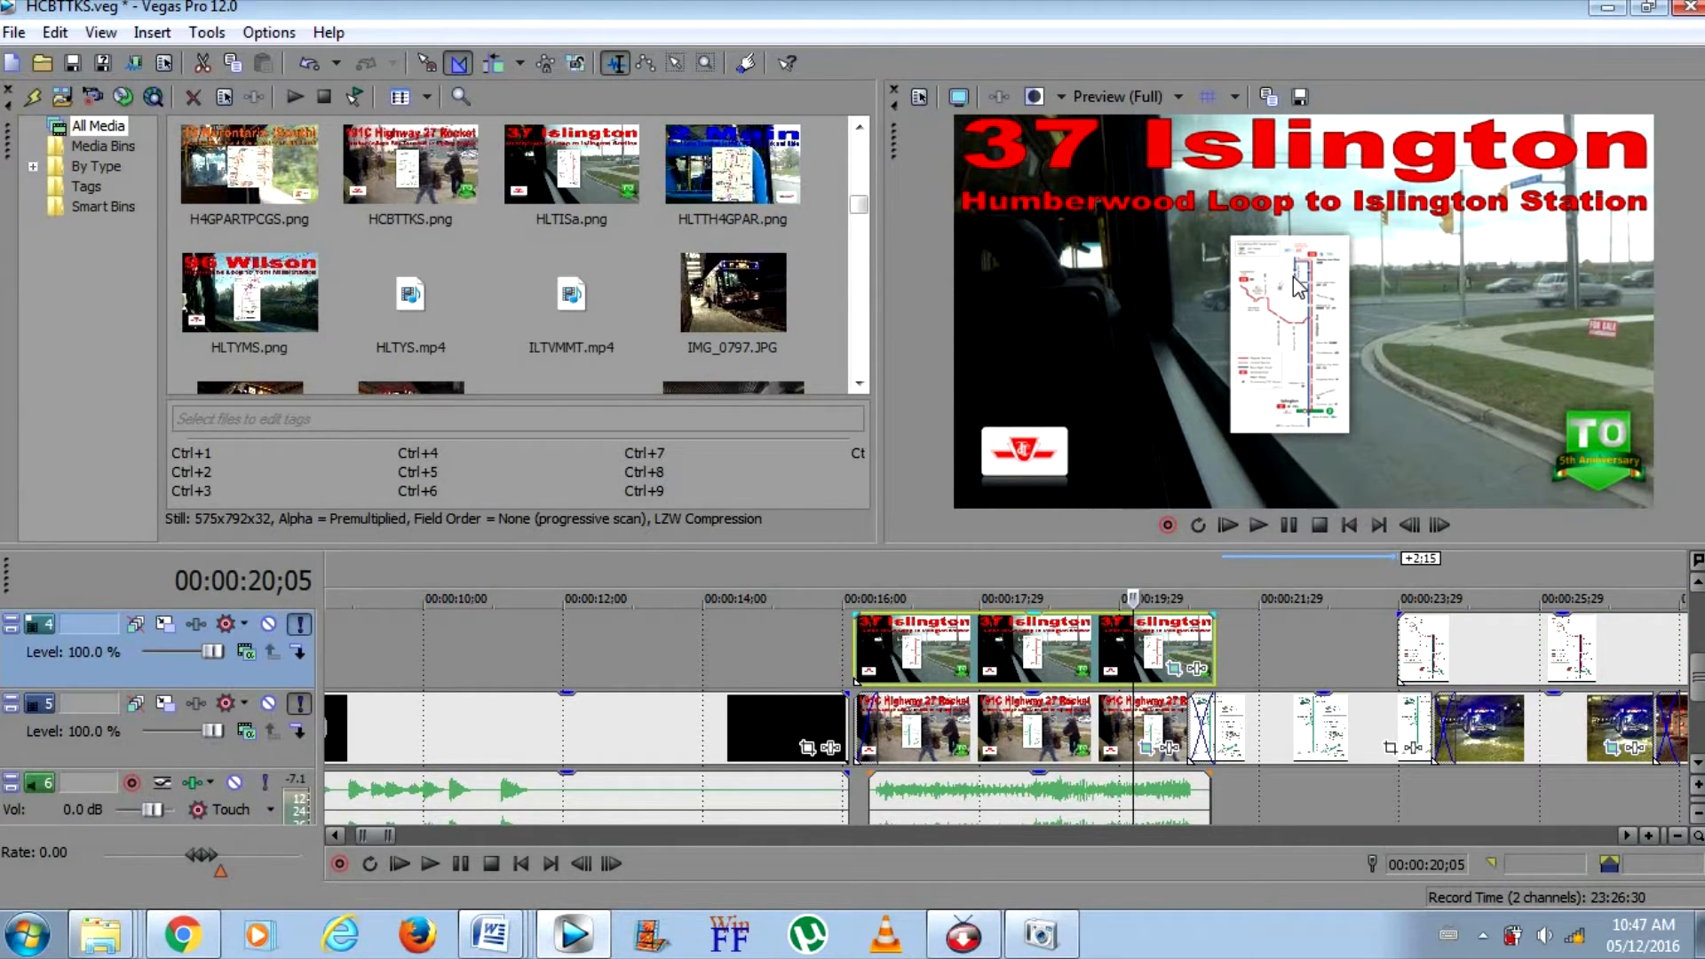
{"action": "left_click", "coordinate": [1493, 643]}
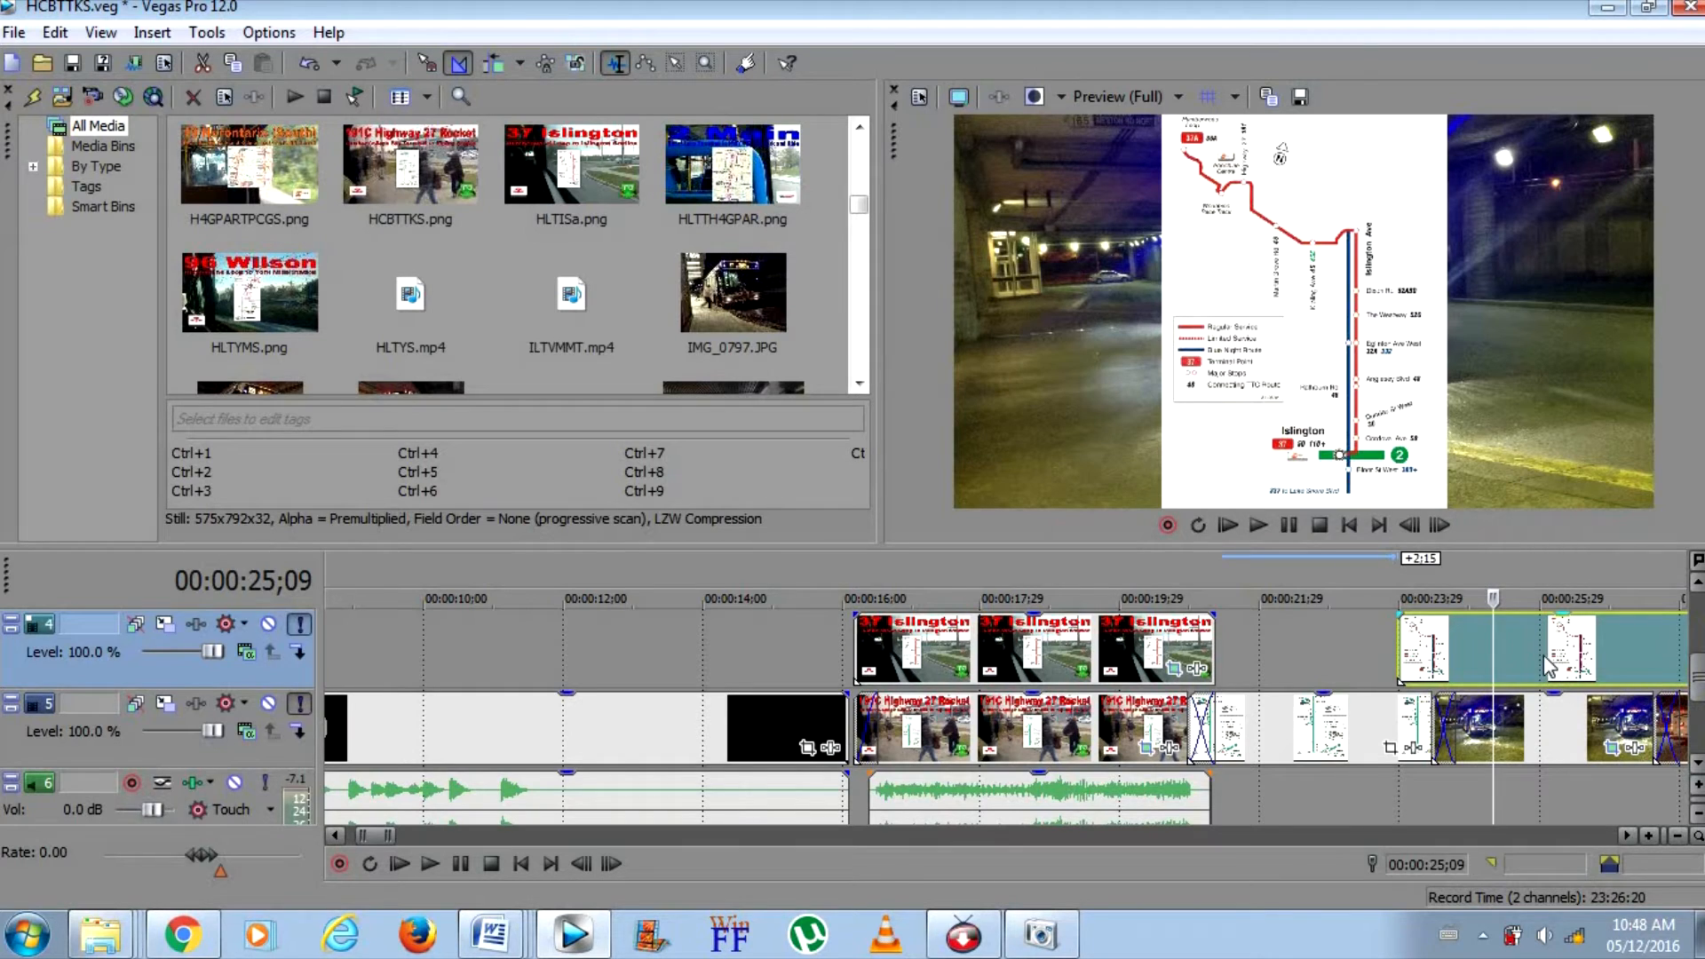
{"action": "left_click_drag", "start_coordinate": [858, 614], "coordinate": [871, 614]}
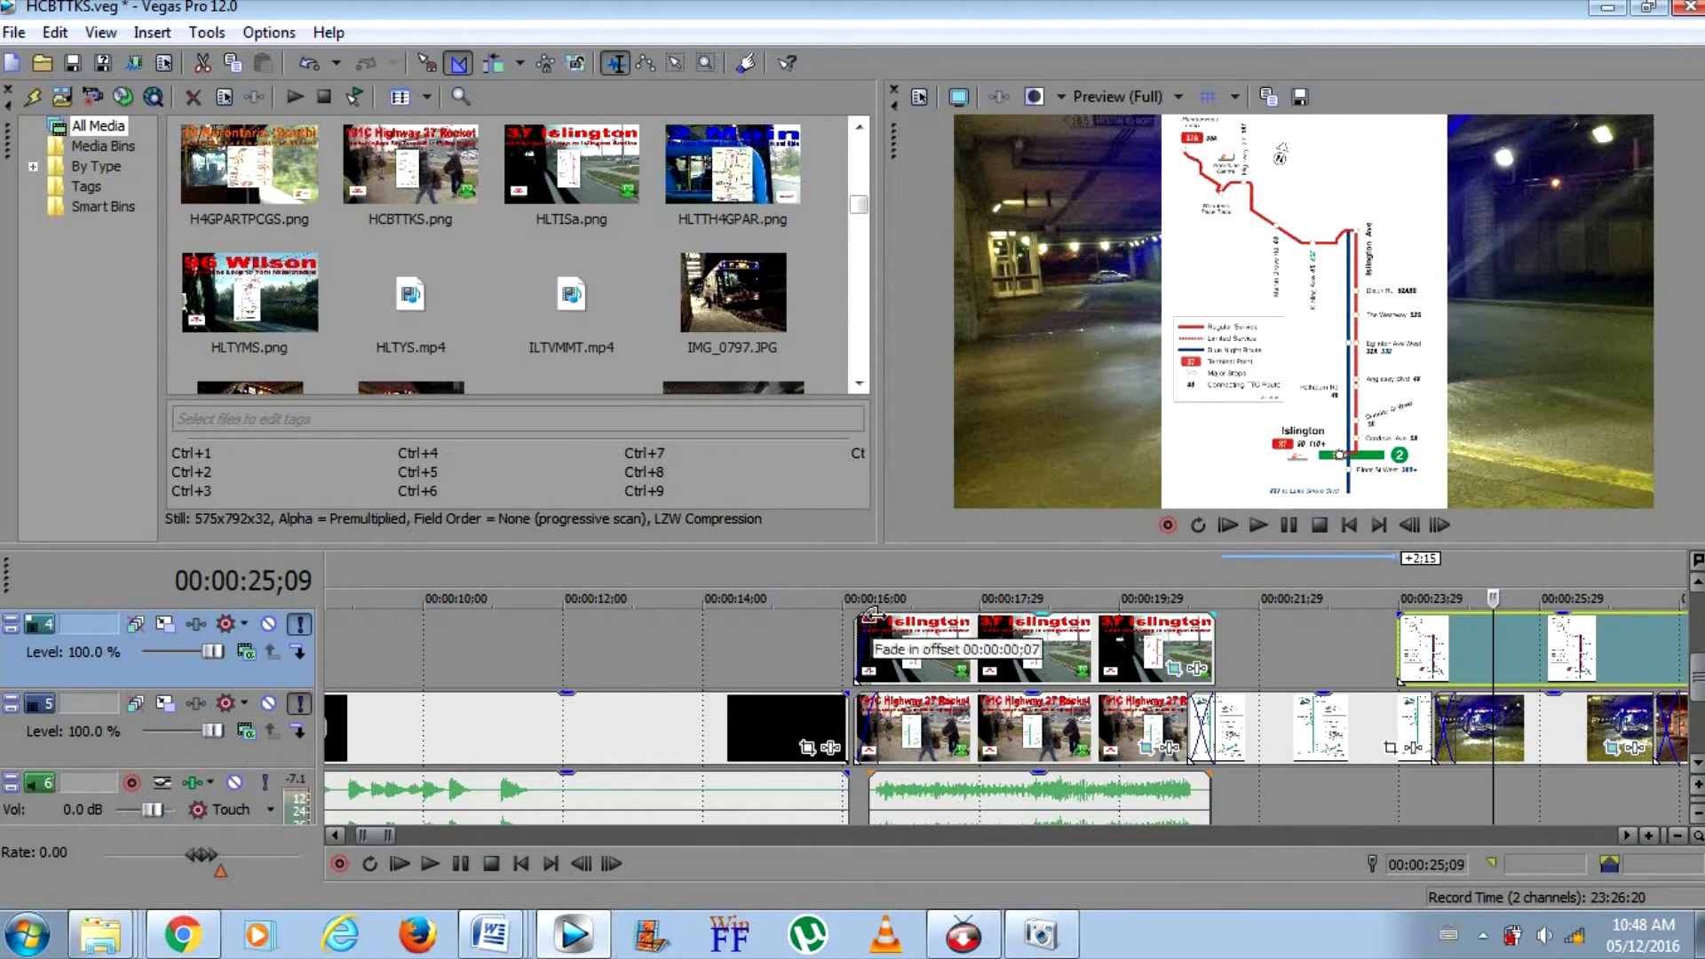
{"action": "left_click_drag", "start_coordinate": [1494, 650], "coordinate": [1317, 648]}
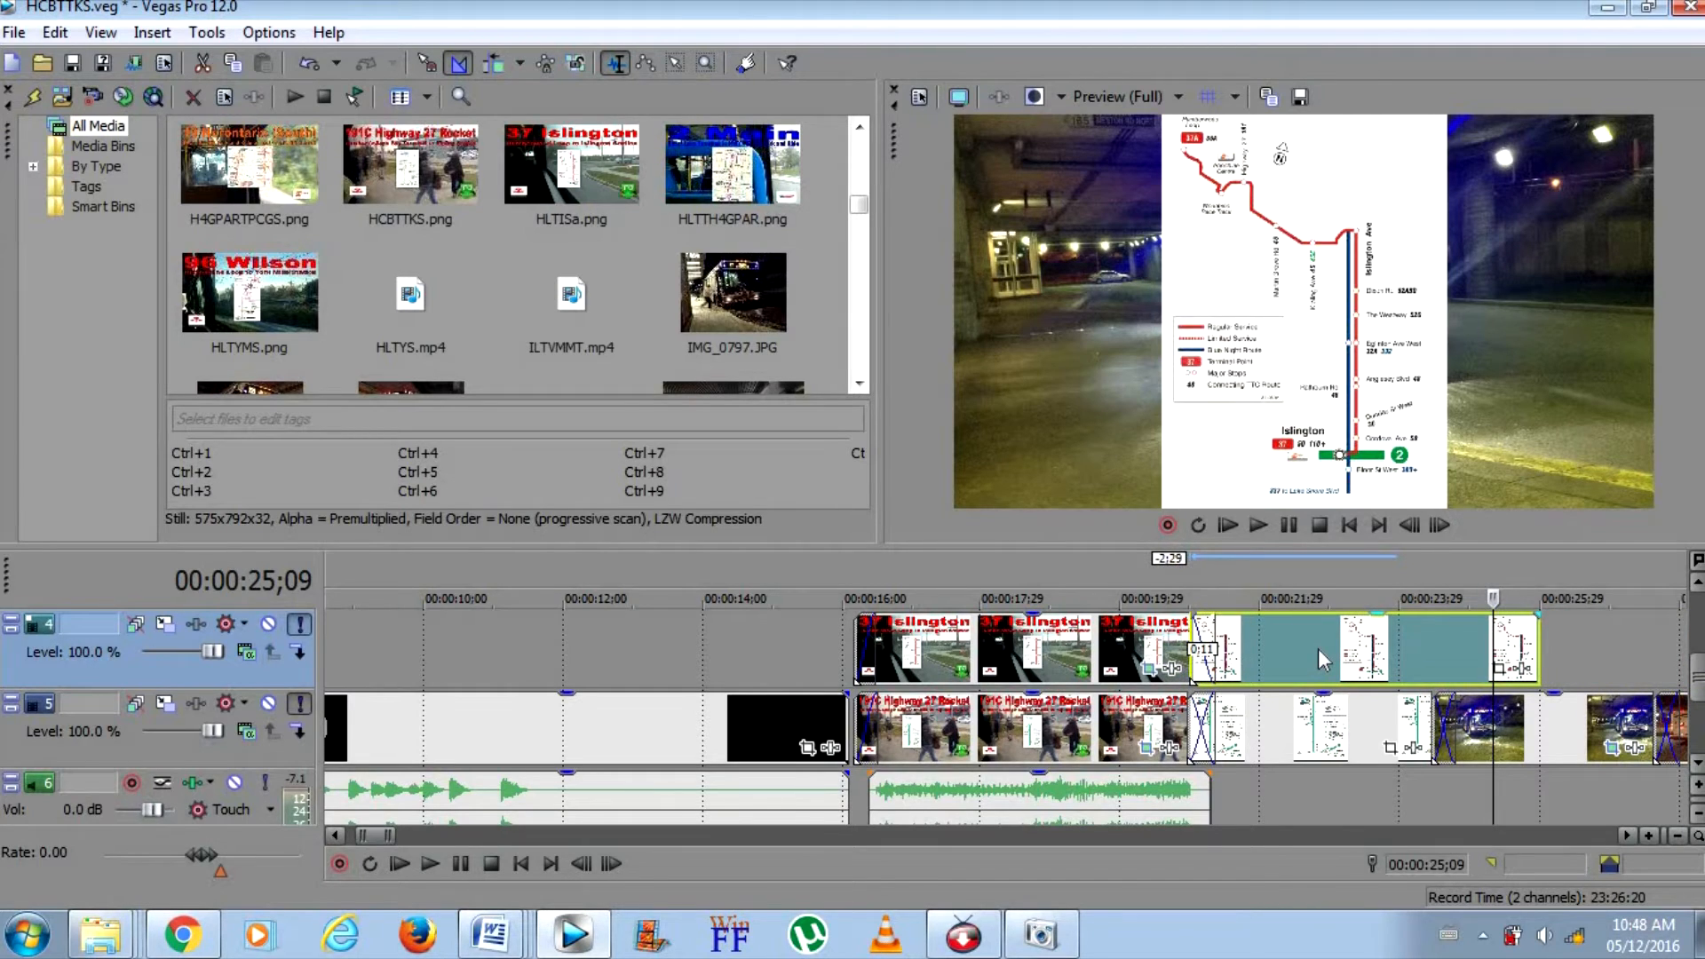
Split the new map event on track 4 at 00:00:24;23, where the old map ends, and delete the remainder
{"action": "left_click", "coordinate": [1455, 714]}
{"action": "left_click", "coordinate": [1407, 680]}
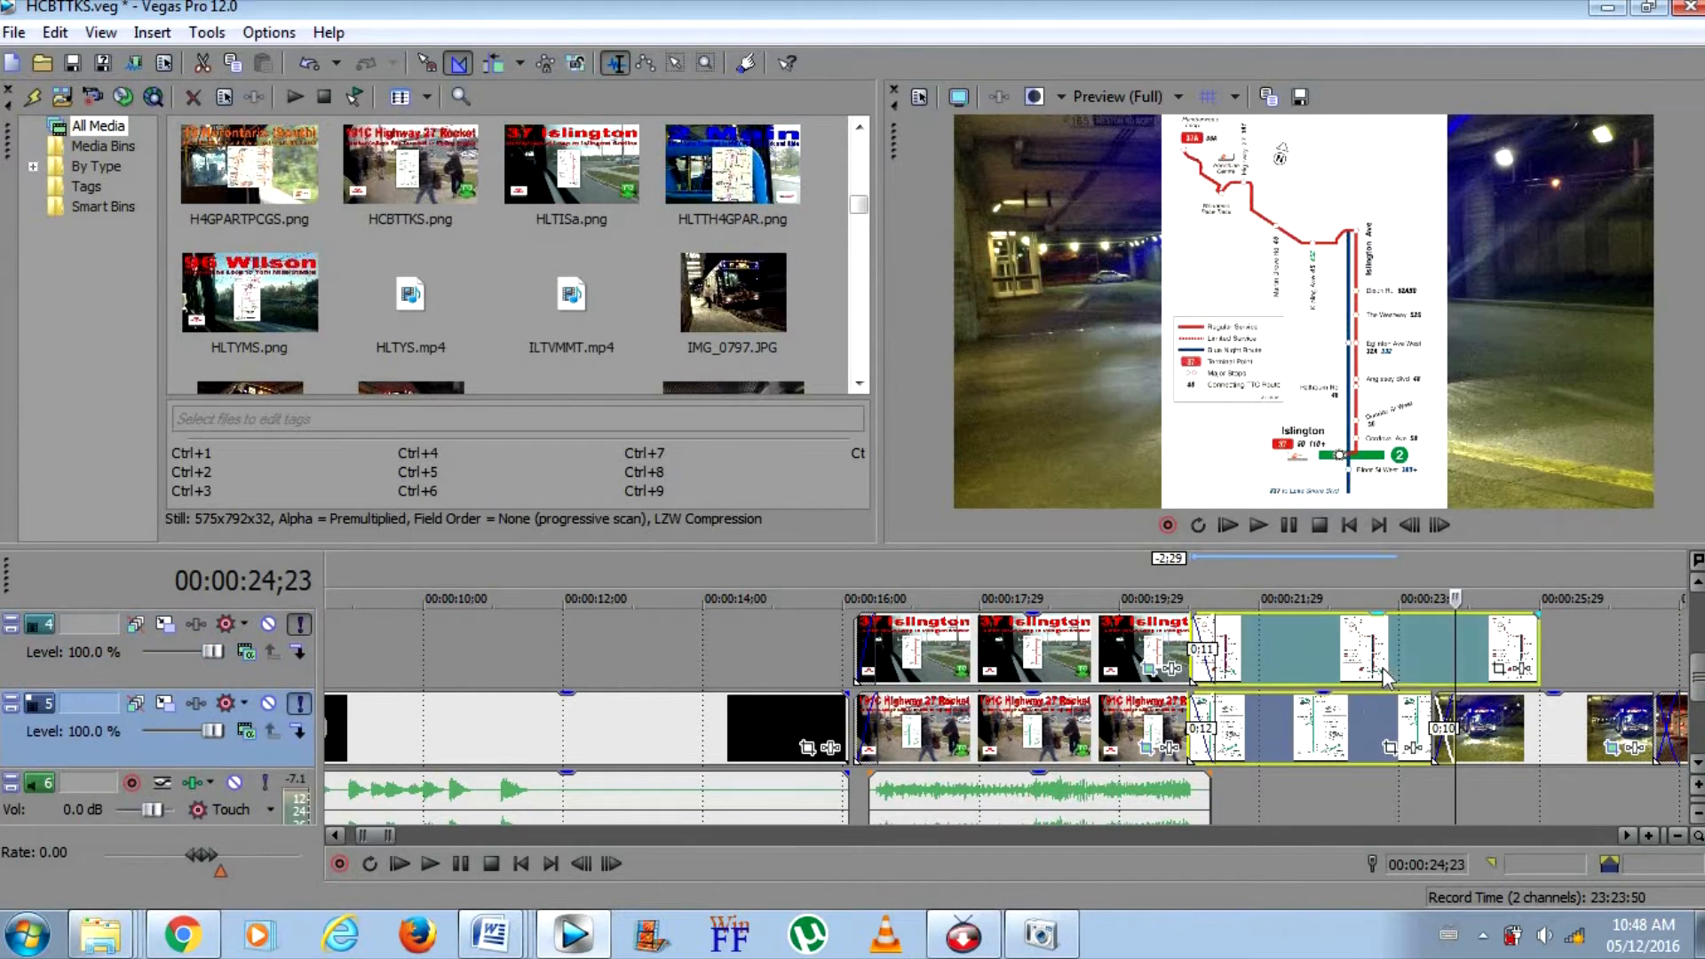
{"action": "right_click", "coordinate": [1463, 689]}
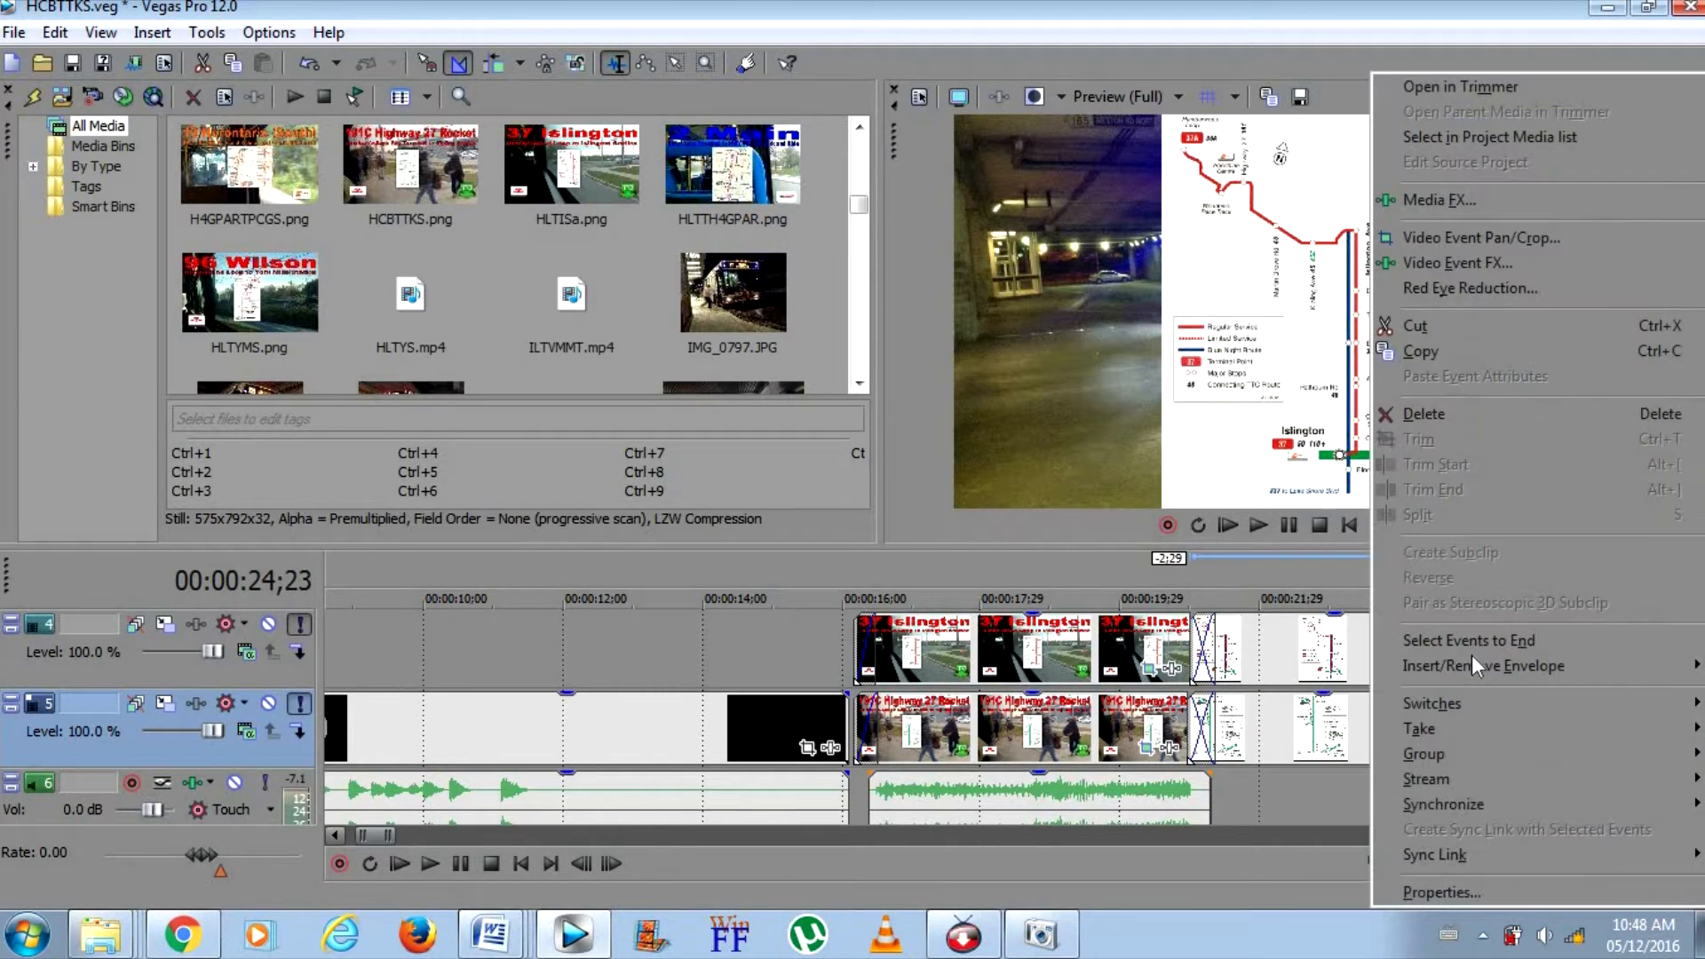
{"action": "left_click", "coordinate": [1425, 413]}
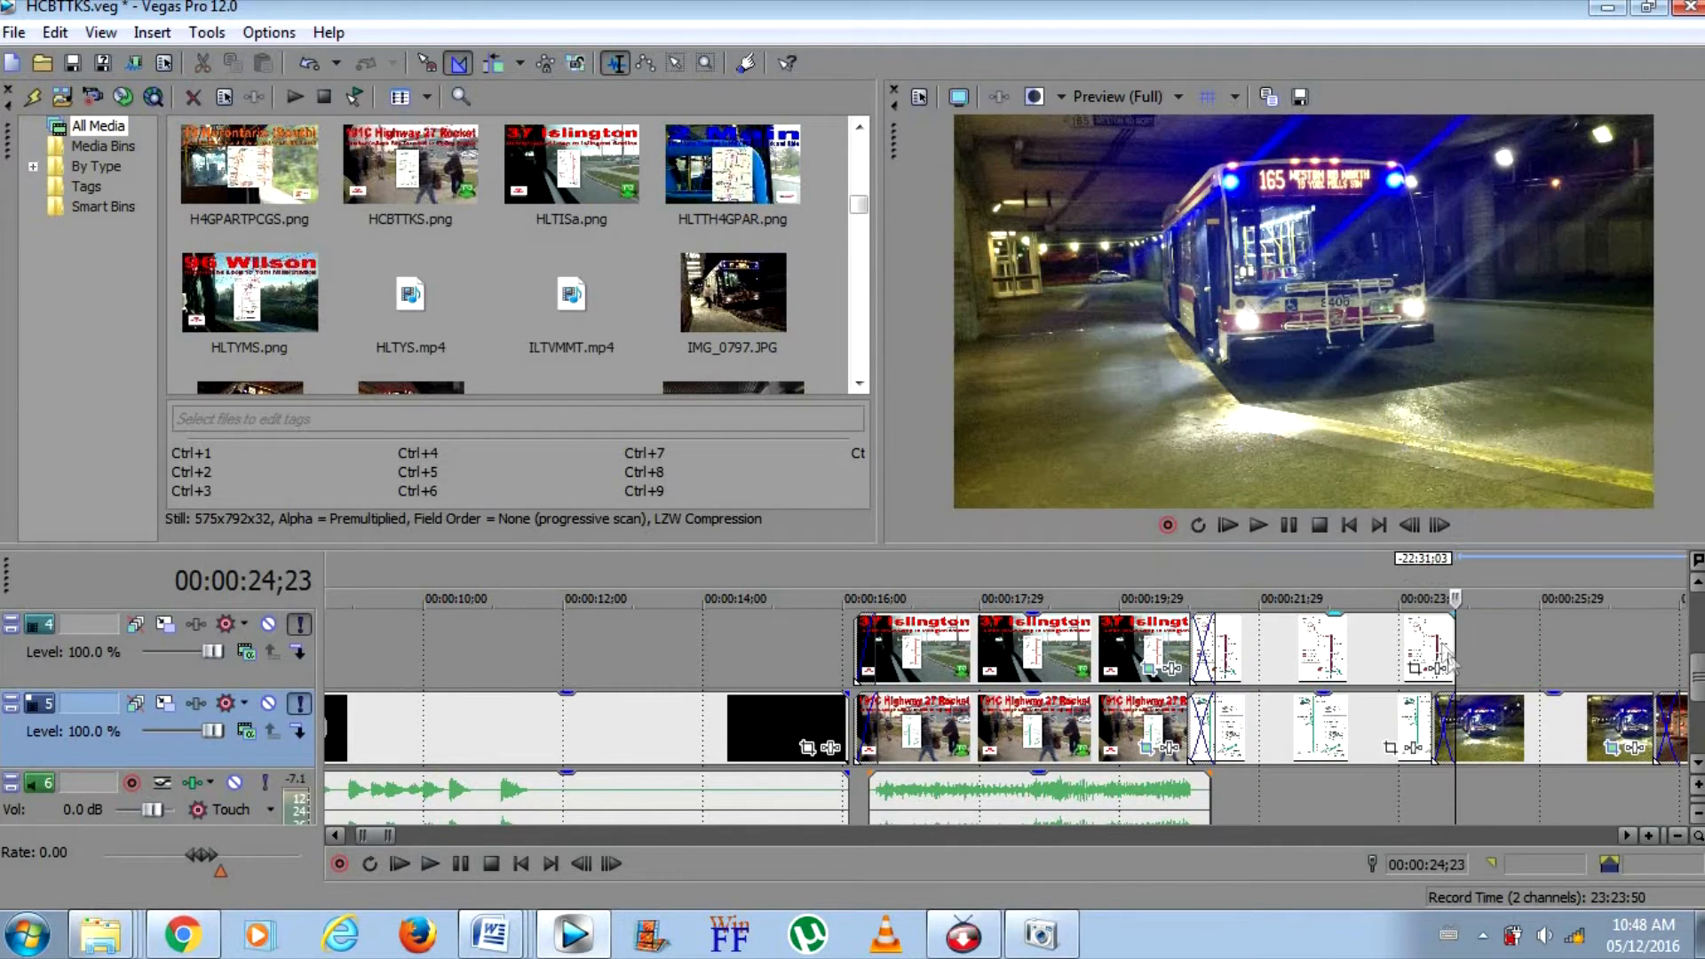
Open the TTC 2016 photo folder, view IMG_5268 in a maximized Windows Photo Viewer, and close the viewer
{"action": "right_click", "coordinate": [92, 932]}
{"action": "left_click", "coordinate": [113, 801]}
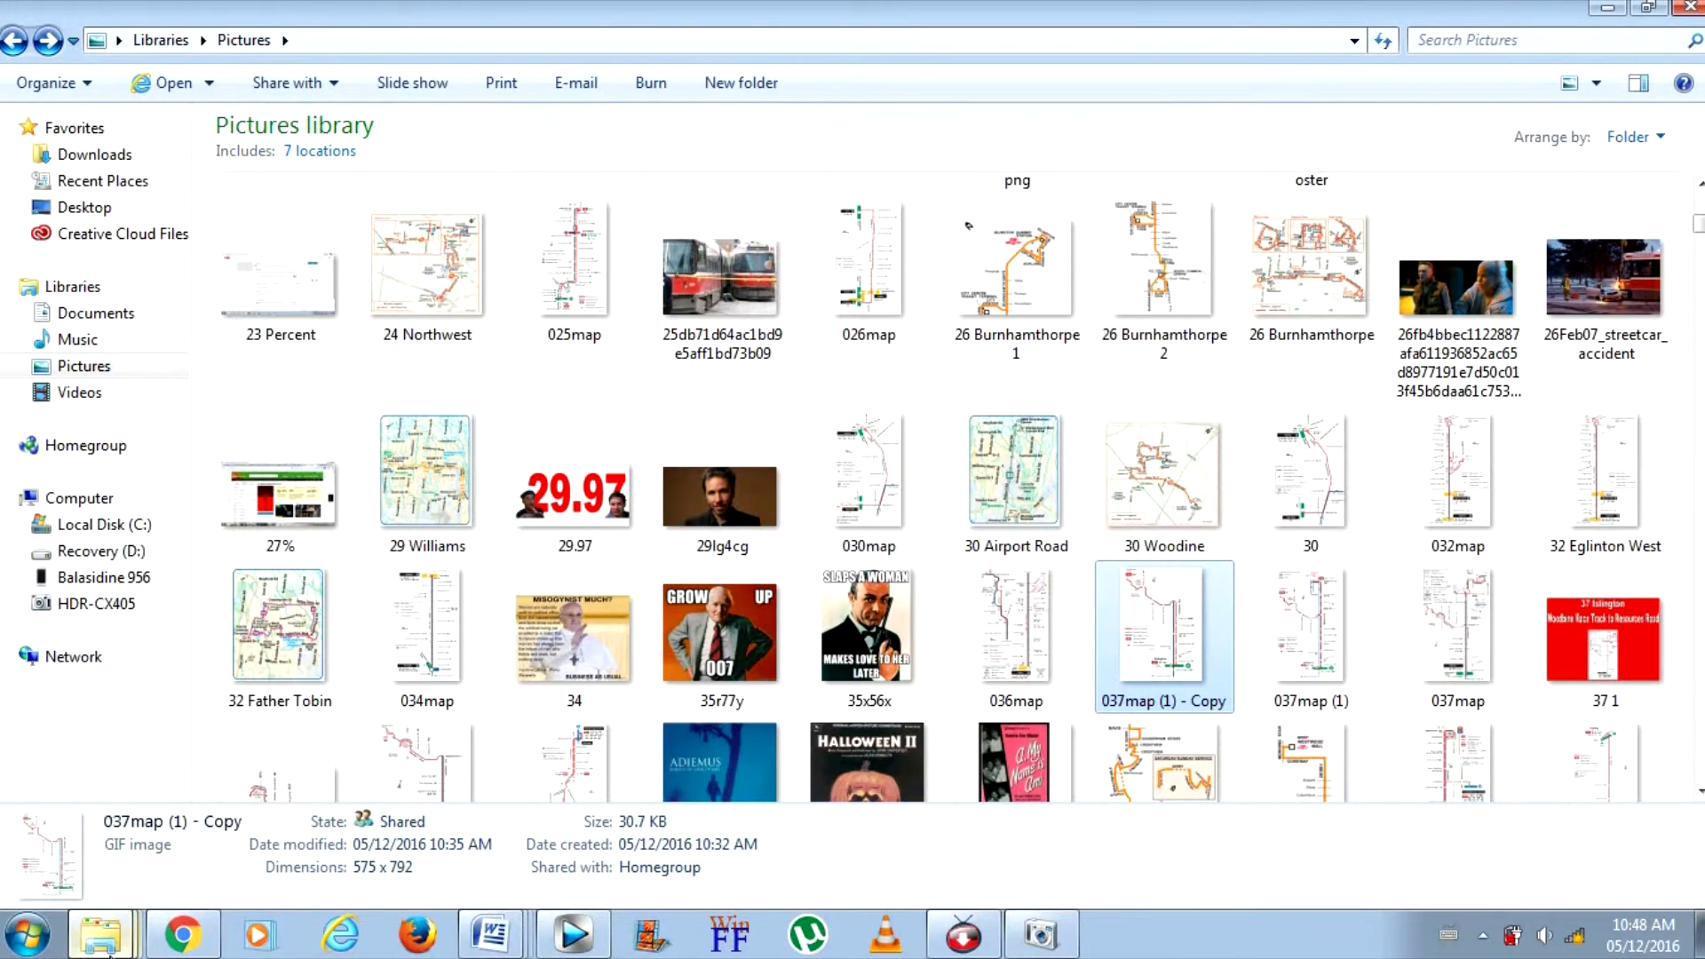
{"action": "right_click", "coordinate": [107, 949]}
{"action": "left_click", "coordinate": [113, 844]}
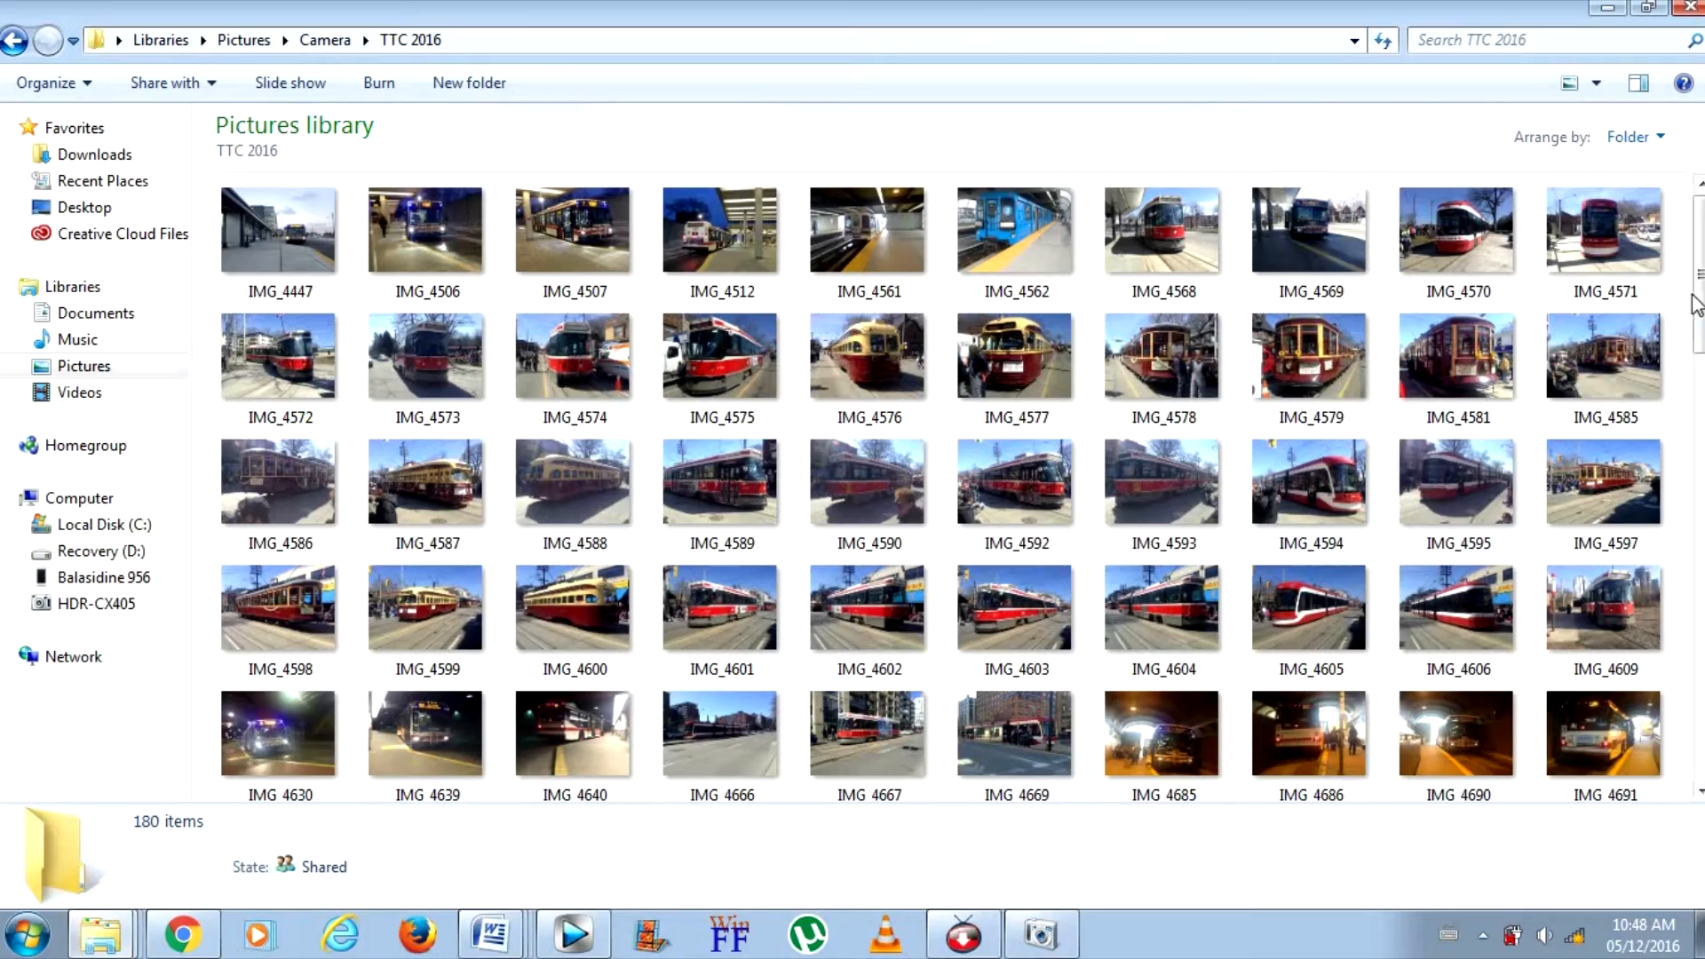
{"action": "left_click_drag", "start_coordinate": [1696, 304], "coordinate": [1699, 710]}
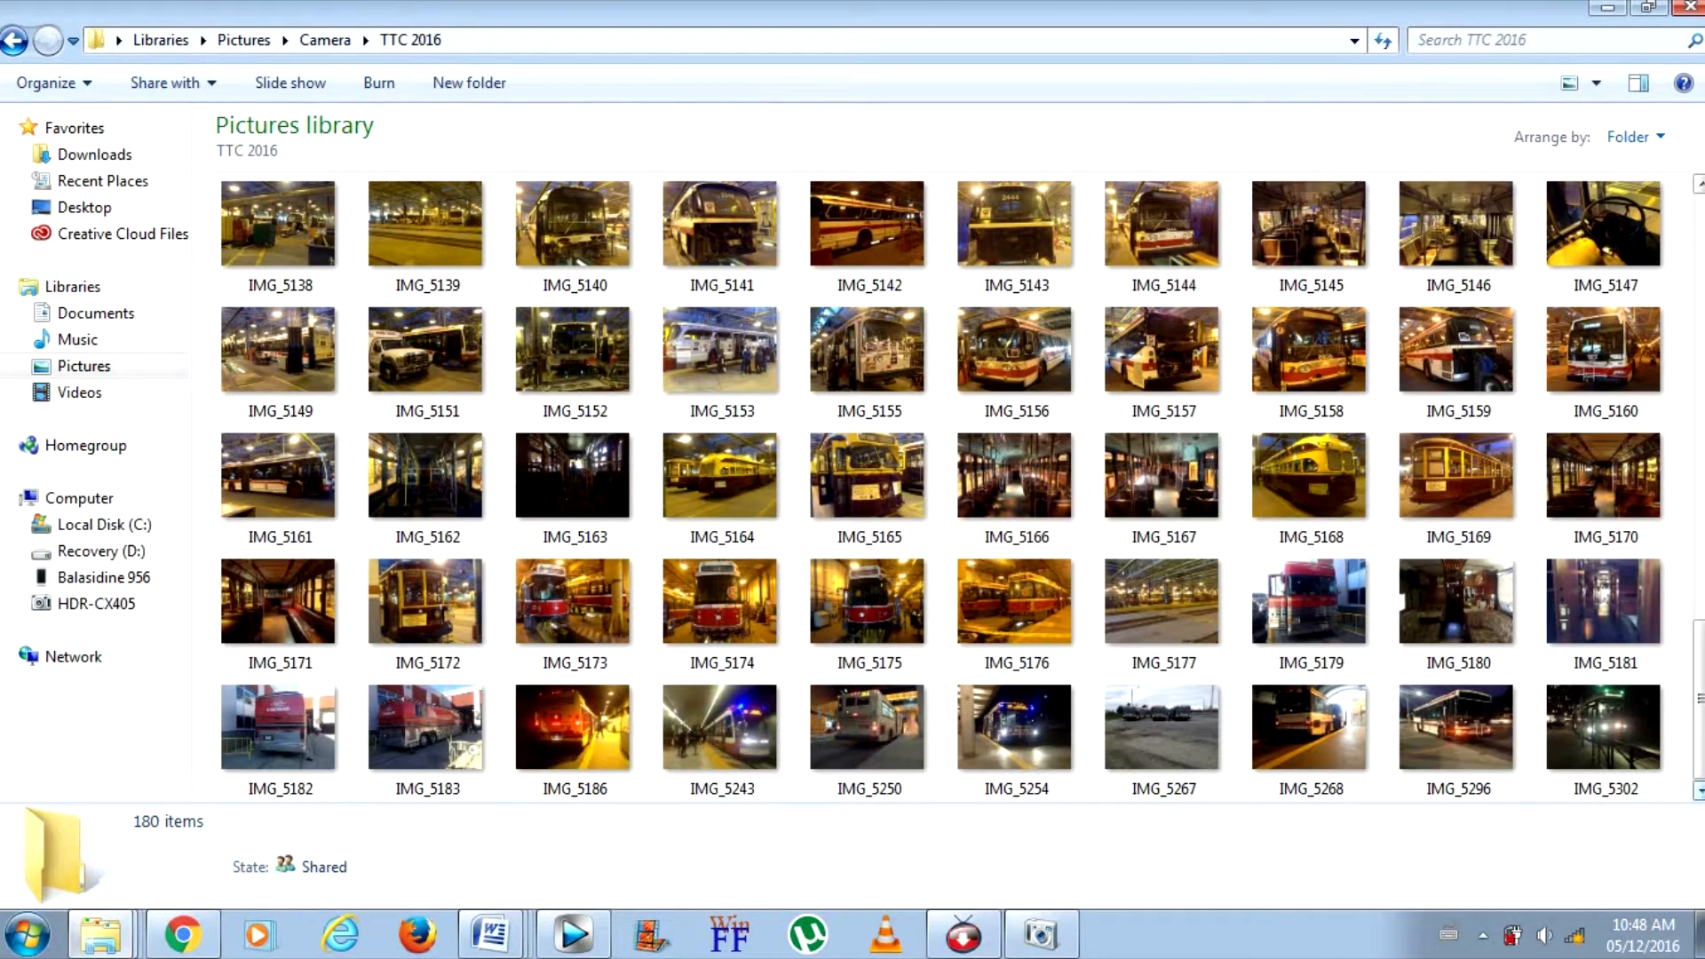
{"action": "double_click", "coordinate": [1309, 728]}
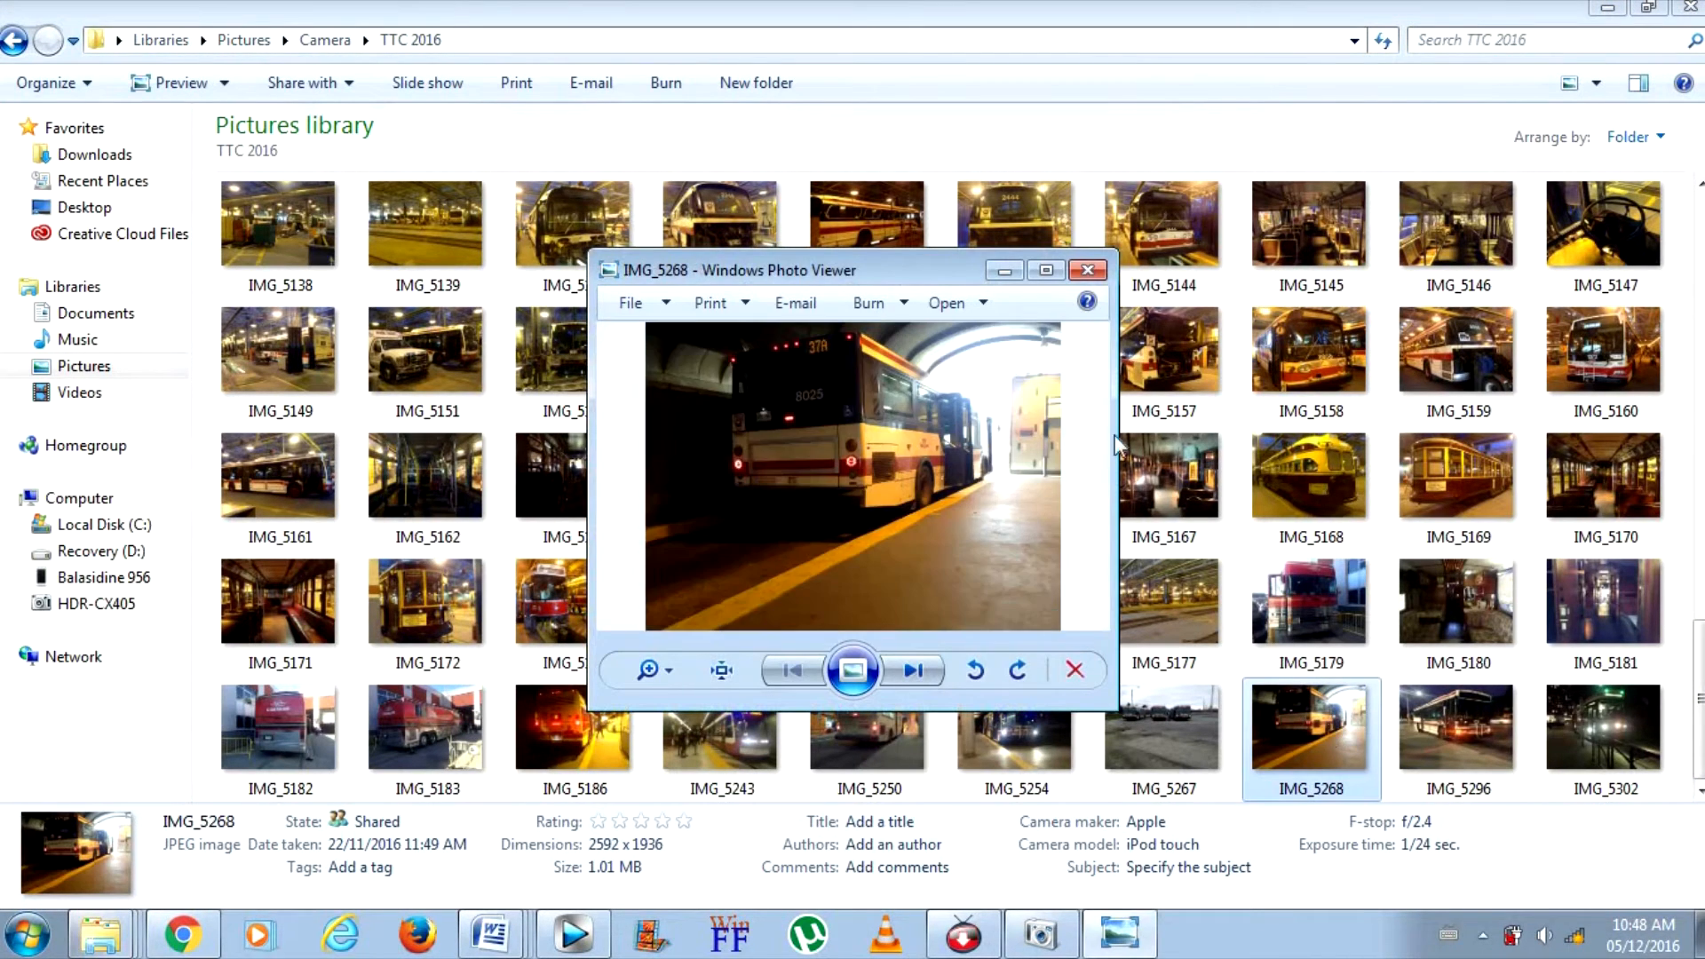
{"action": "left_click", "coordinate": [1045, 270]}
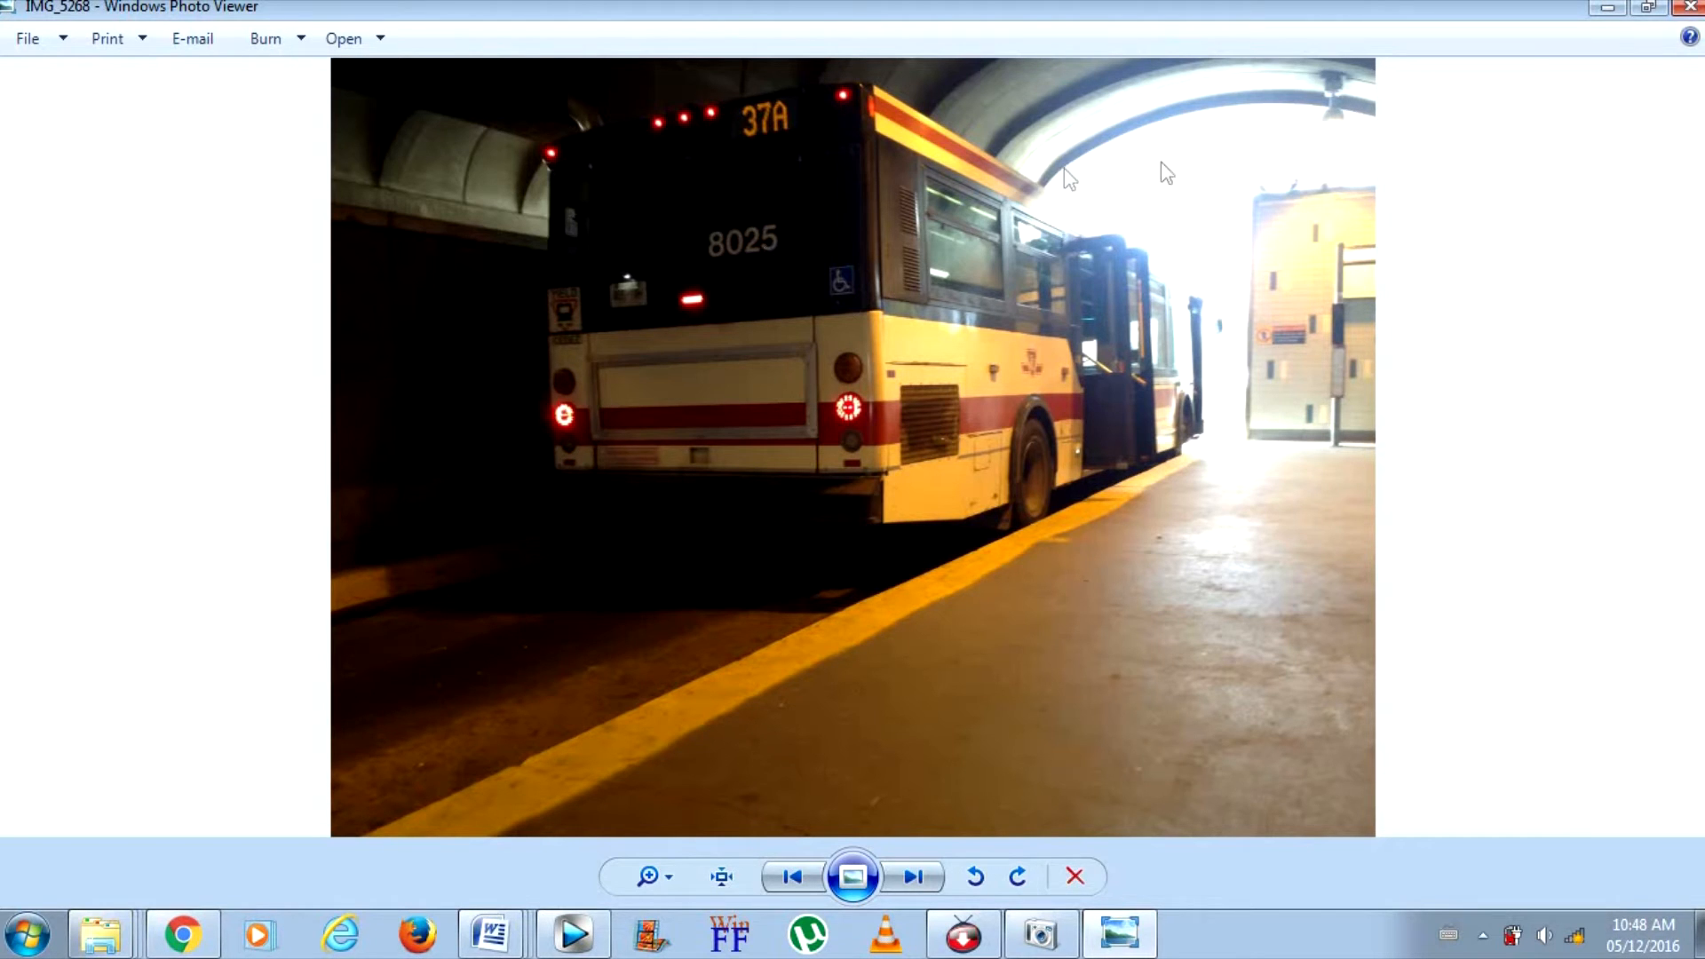
{"action": "left_click", "coordinate": [1638, 16]}
{"action": "left_click", "coordinate": [1086, 274]}
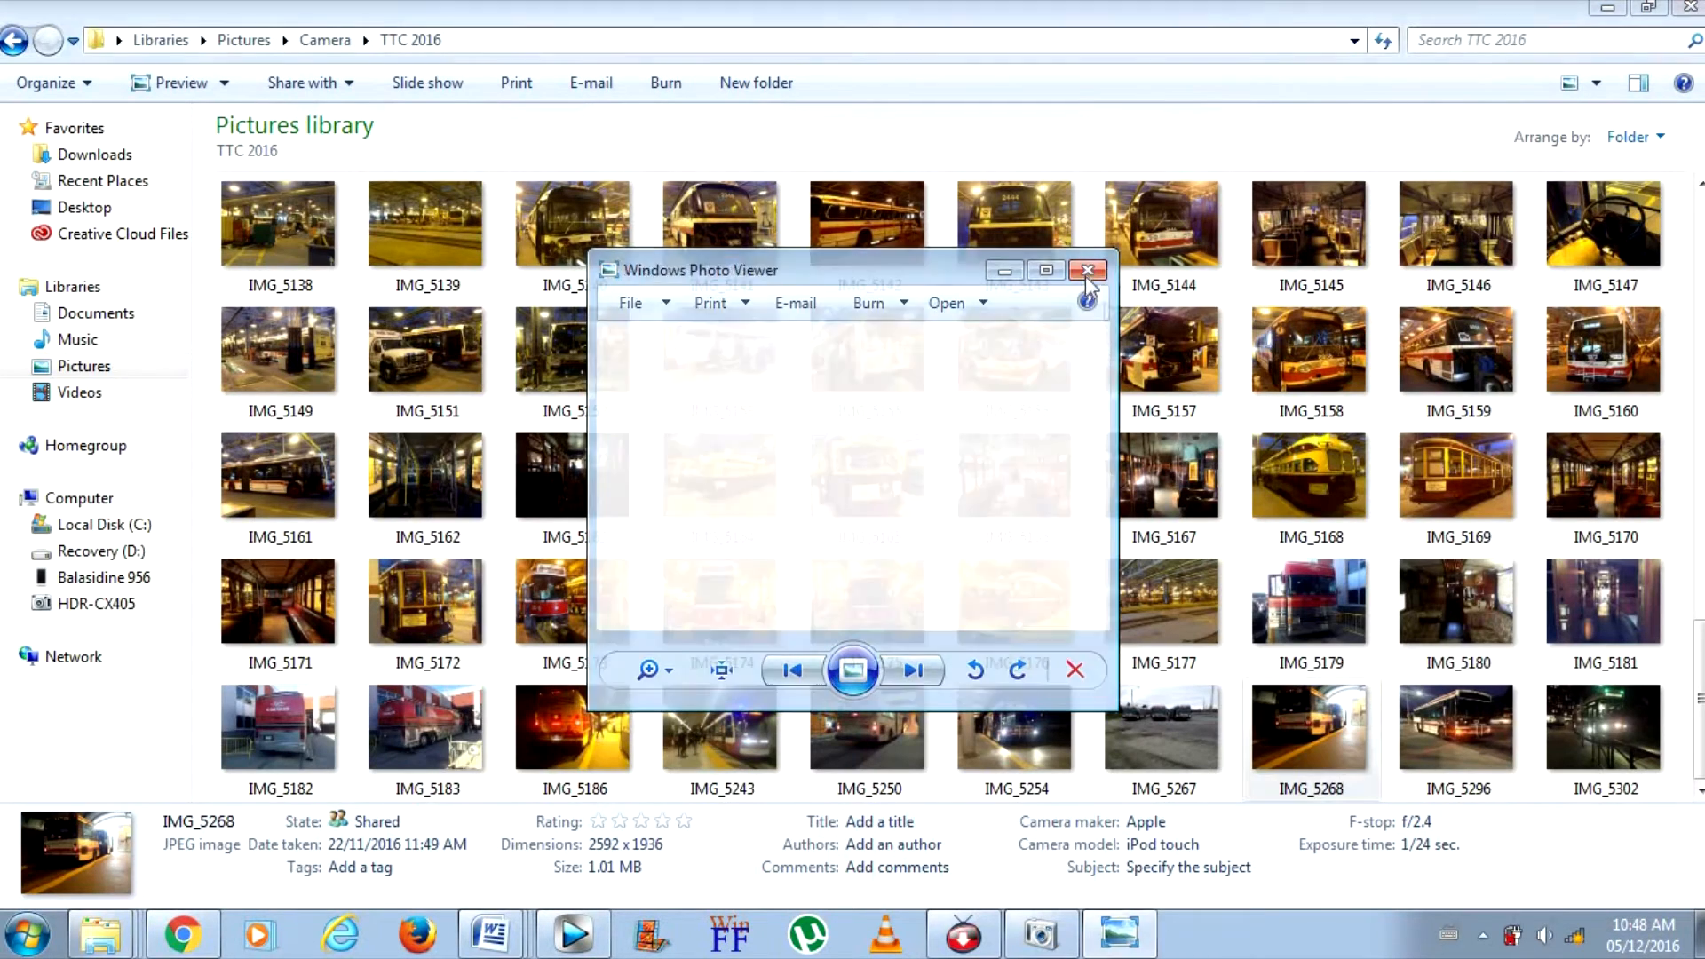
Add IMG_5268 to track 4 and move it 4:14 later, past the old bus photos on track 5
{"action": "left_click_drag", "start_coordinate": [1336, 719], "coordinate": [1609, 664]}
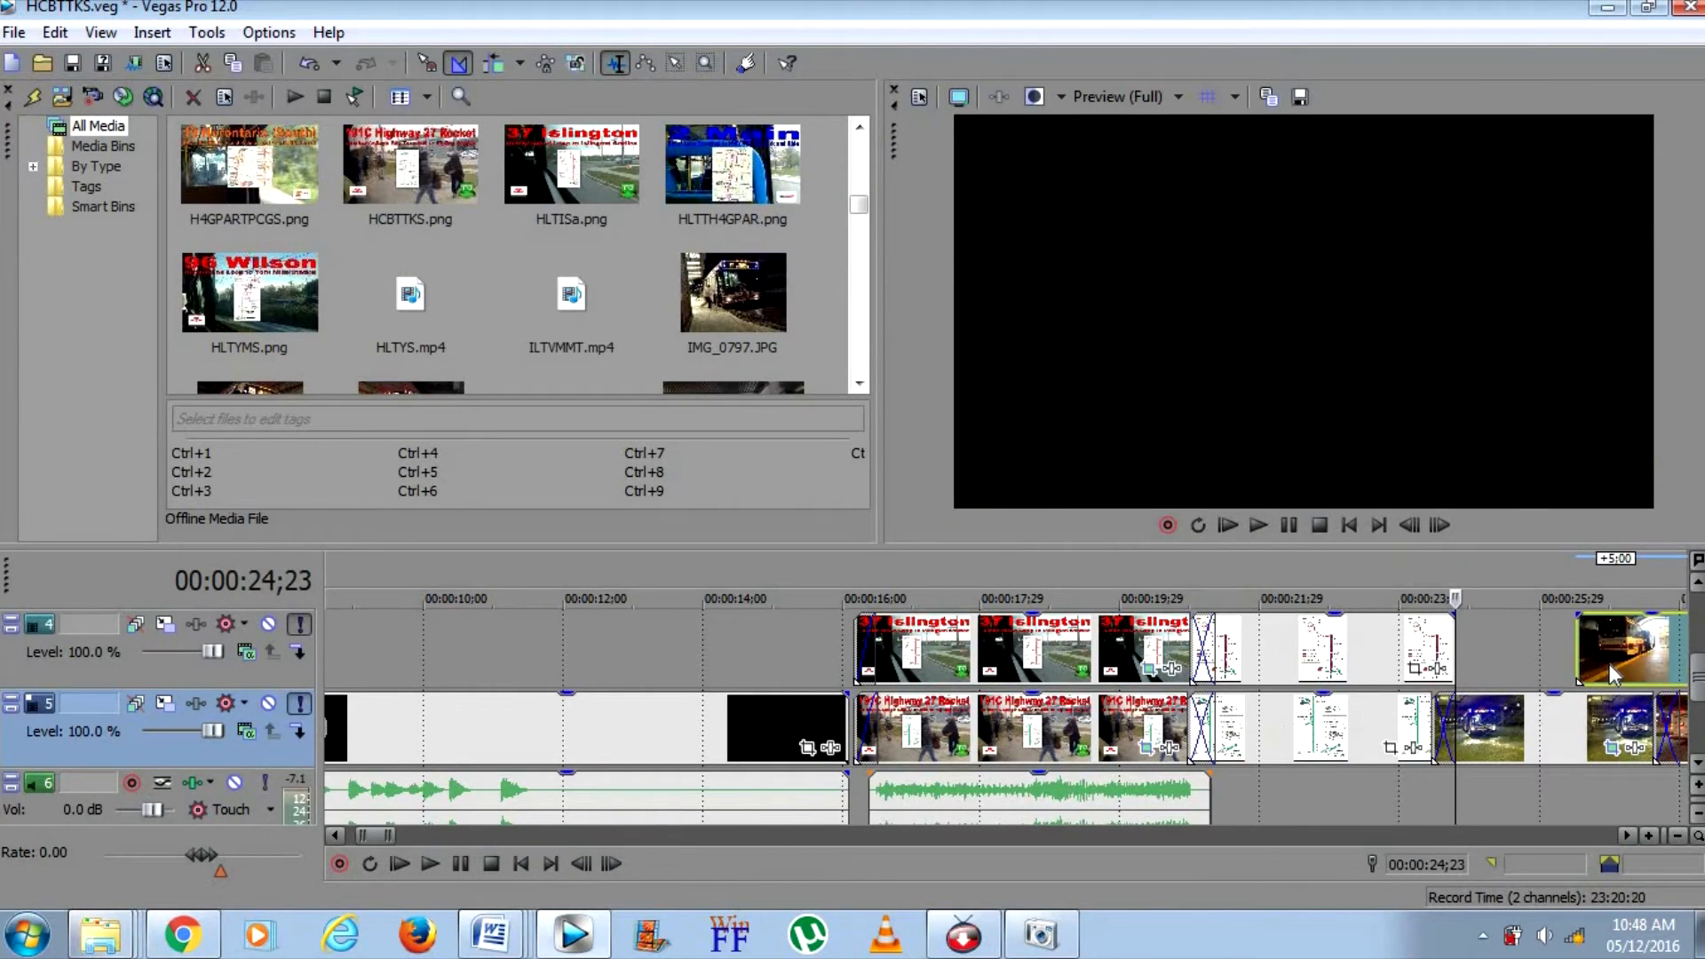
{"action": "left_click", "coordinate": [1606, 663]}
{"action": "left_click_drag", "start_coordinate": [379, 836], "coordinate": [389, 840]}
{"action": "left_click_drag", "start_coordinate": [989, 657], "coordinate": [1303, 614]}
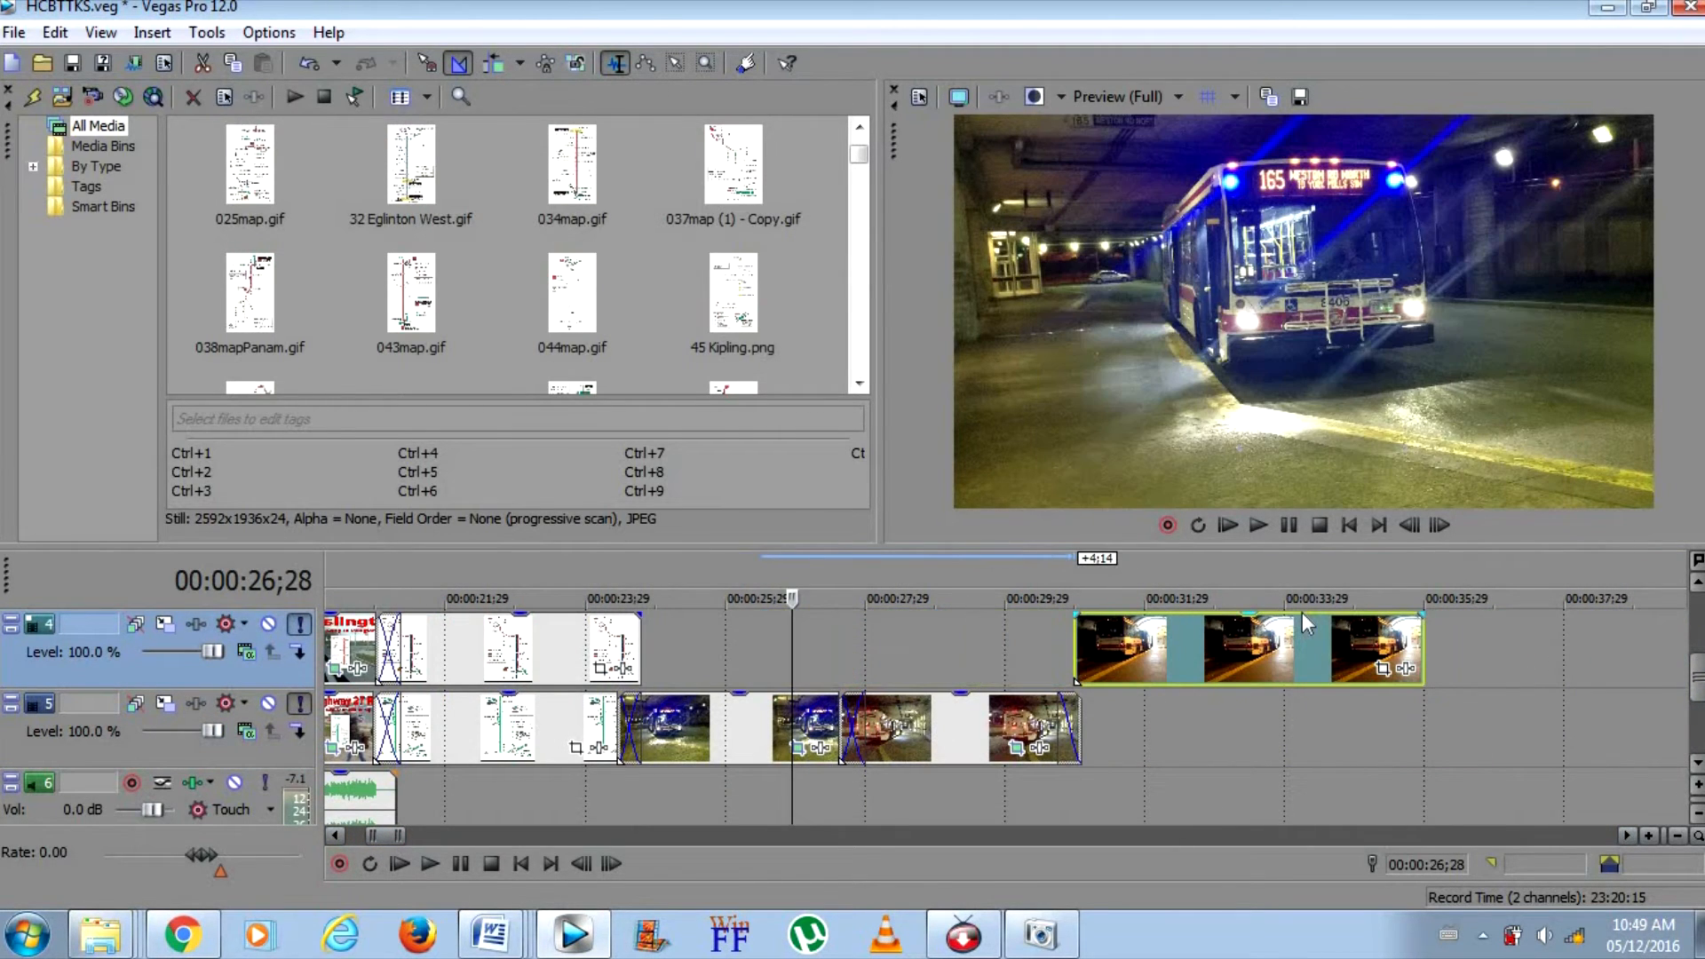
{"action": "left_click", "coordinate": [1292, 632]}
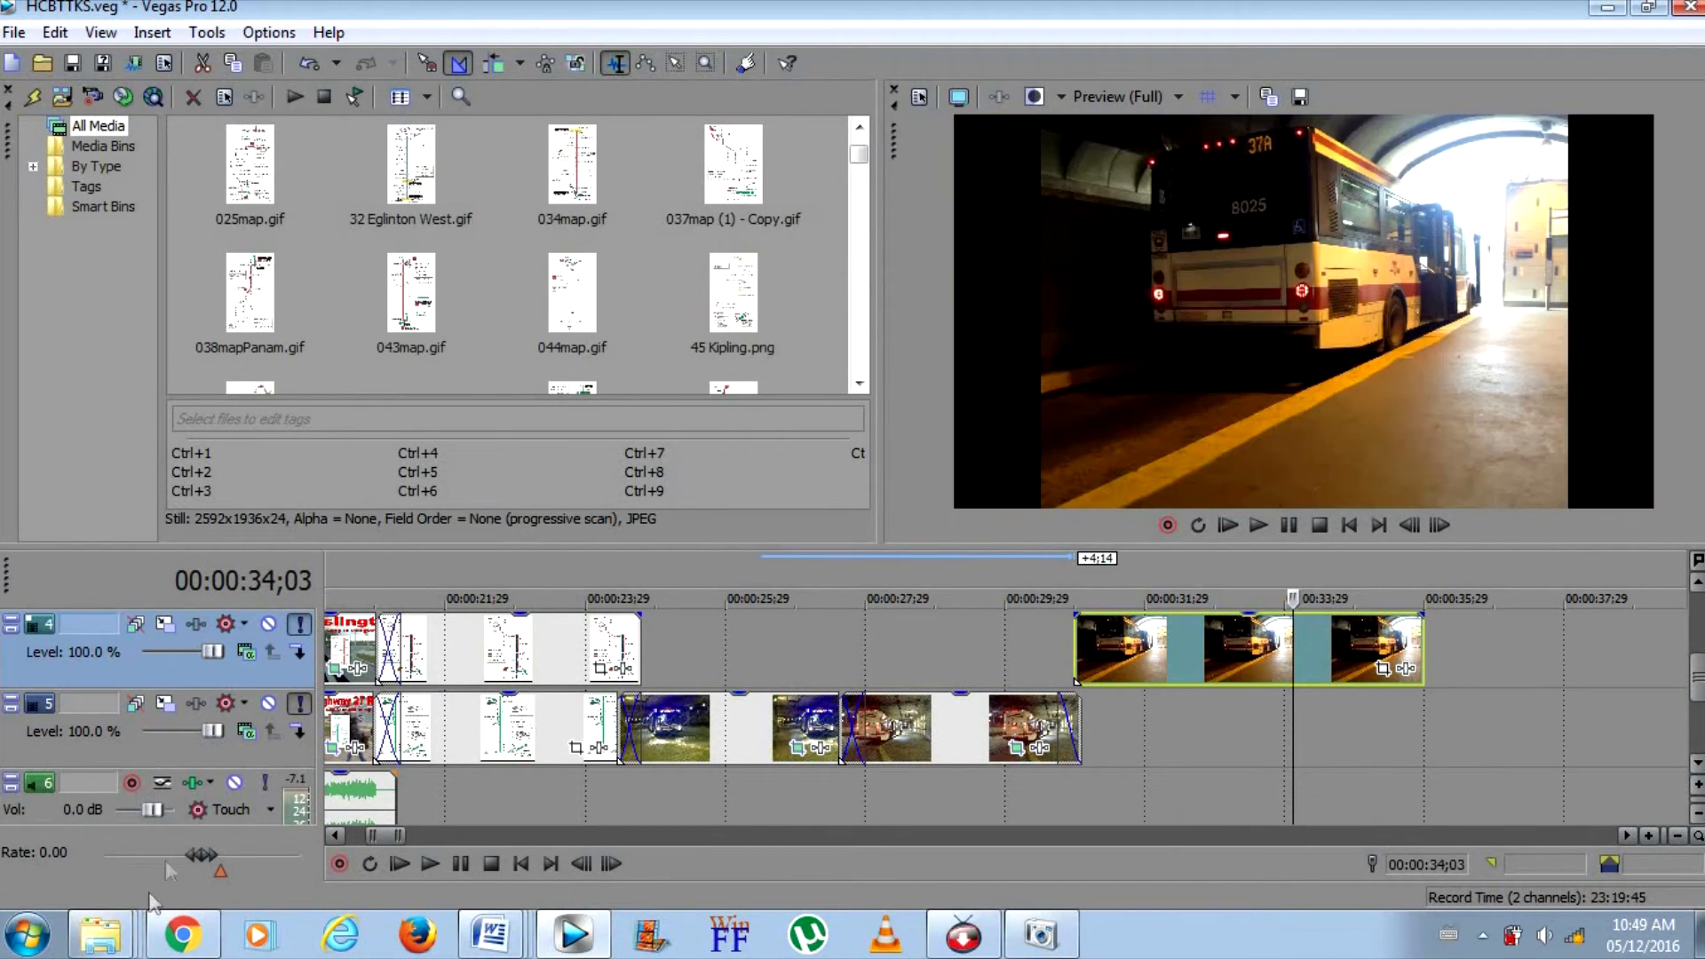
Reopen the TTC 2016 photo folder and preview IMG_4690 and IMG_4685, closing the viewer after each
{"action": "mouse_move", "coordinate": [149, 925]}
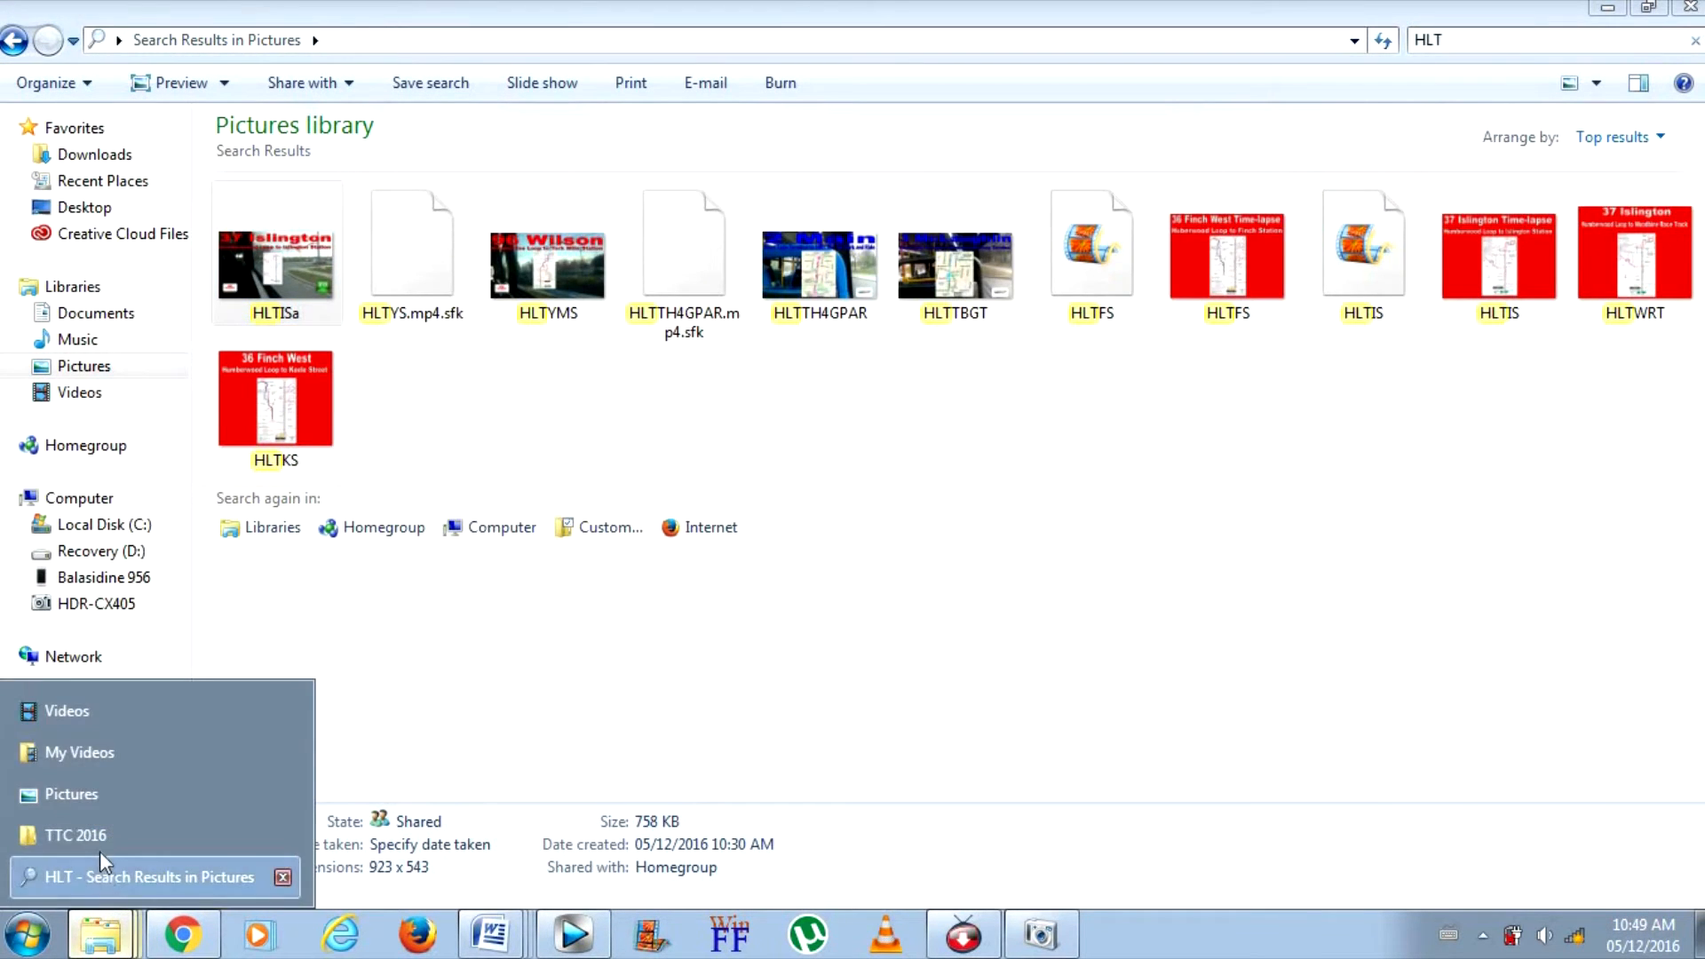
{"action": "left_click", "coordinate": [99, 846]}
{"action": "left_click", "coordinate": [762, 592]}
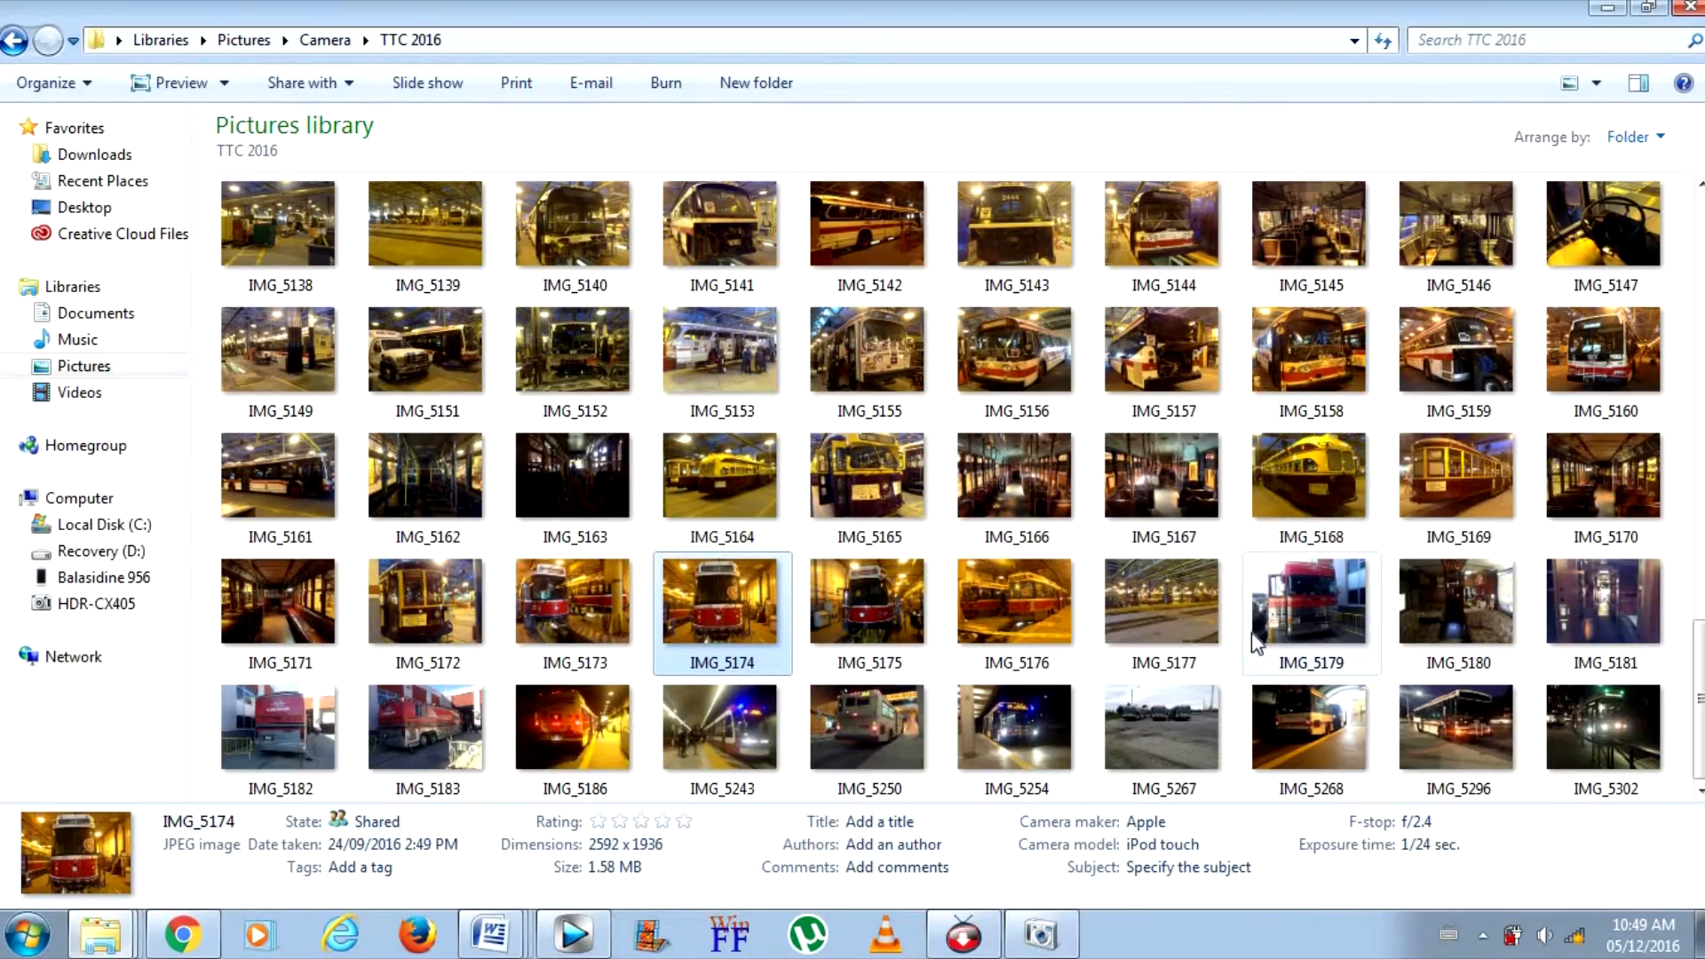
{"action": "scroll", "coordinate": [1607, 613], "scroll_direction": "up", "scroll_amount": 15}
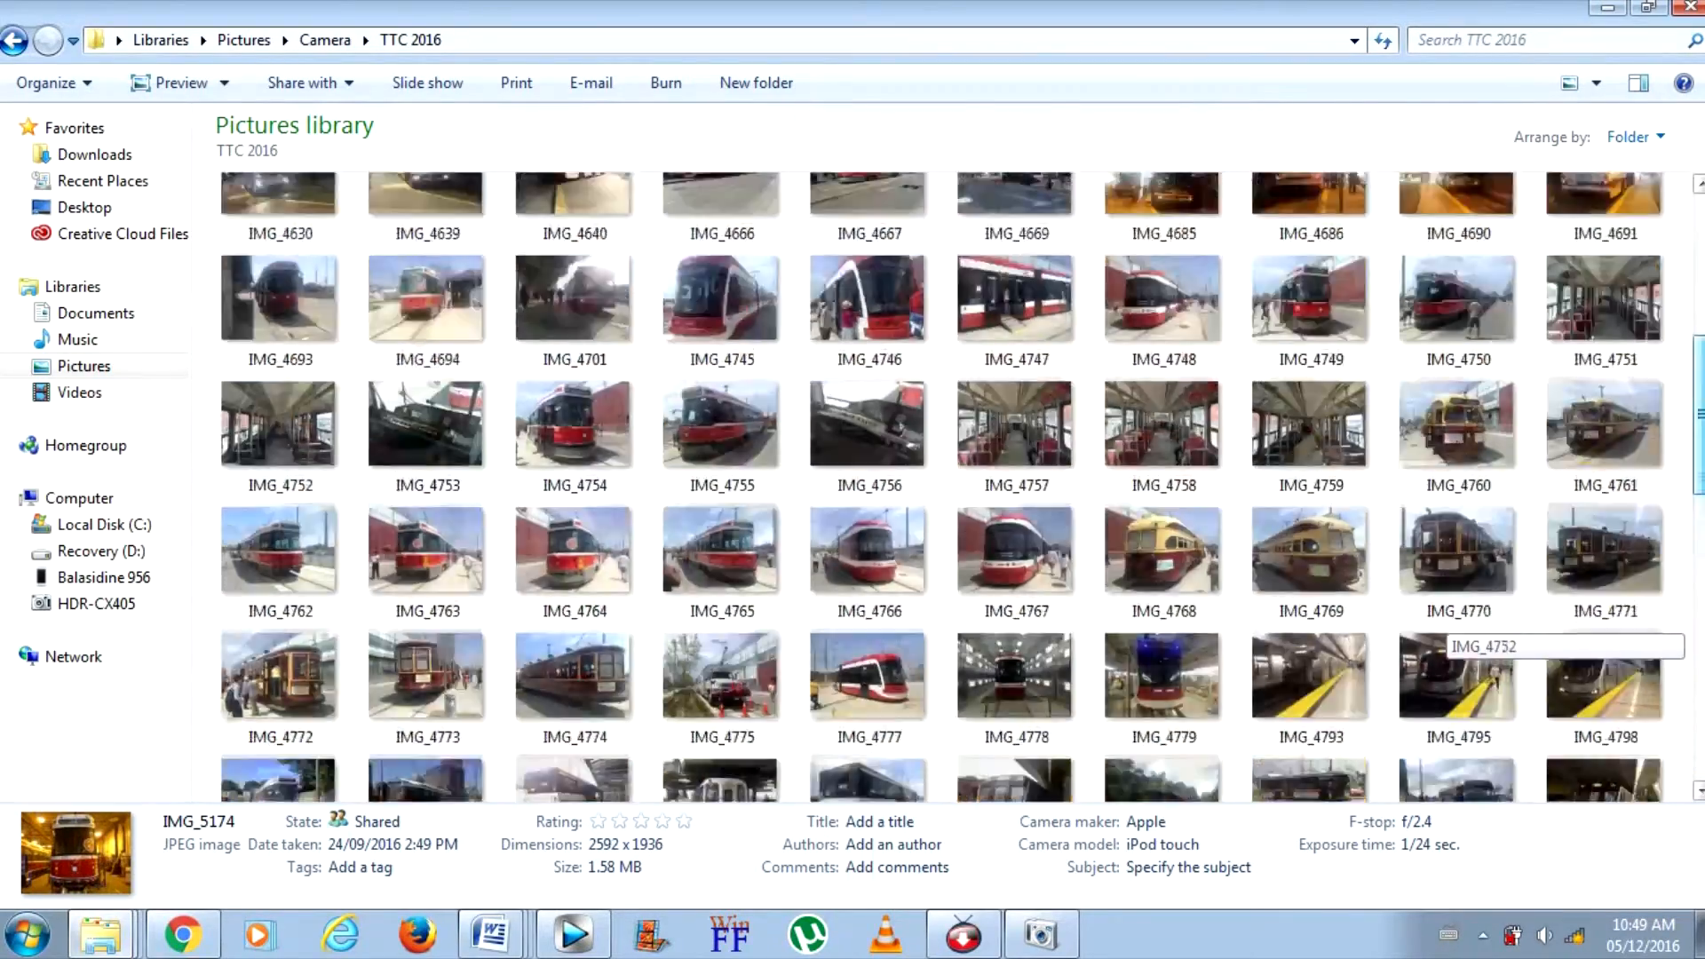
{"action": "scroll", "coordinate": [1512, 764], "scroll_direction": "up", "scroll_amount": 3}
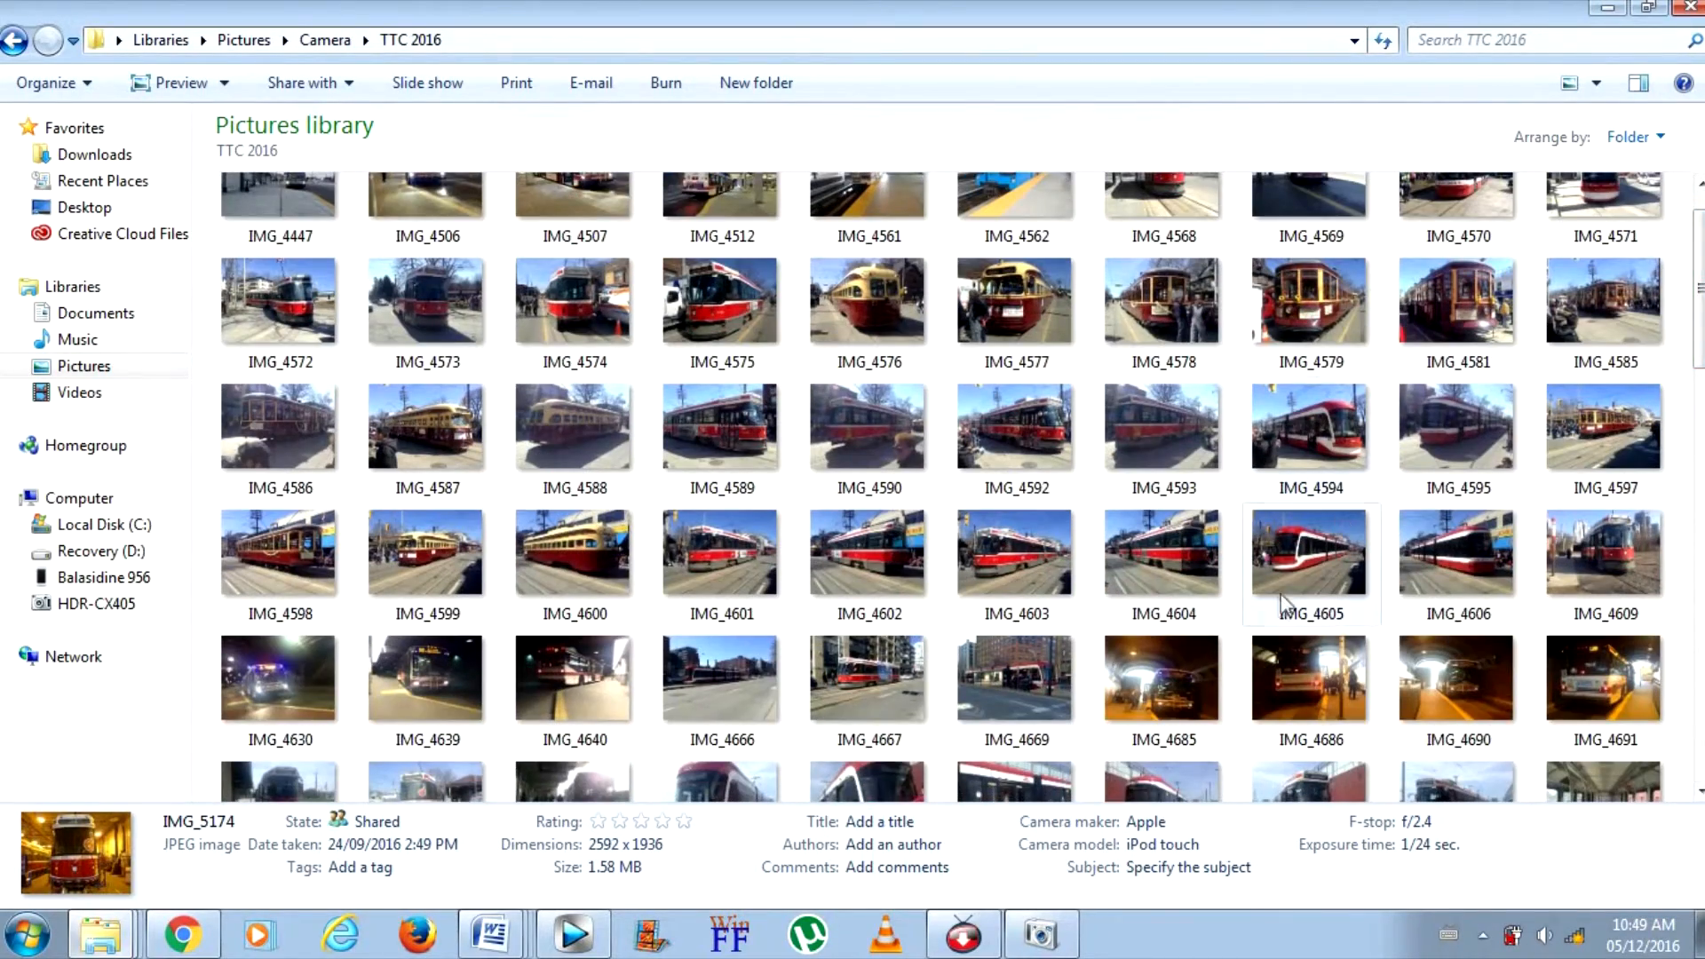
{"action": "double_click", "coordinate": [1492, 713]}
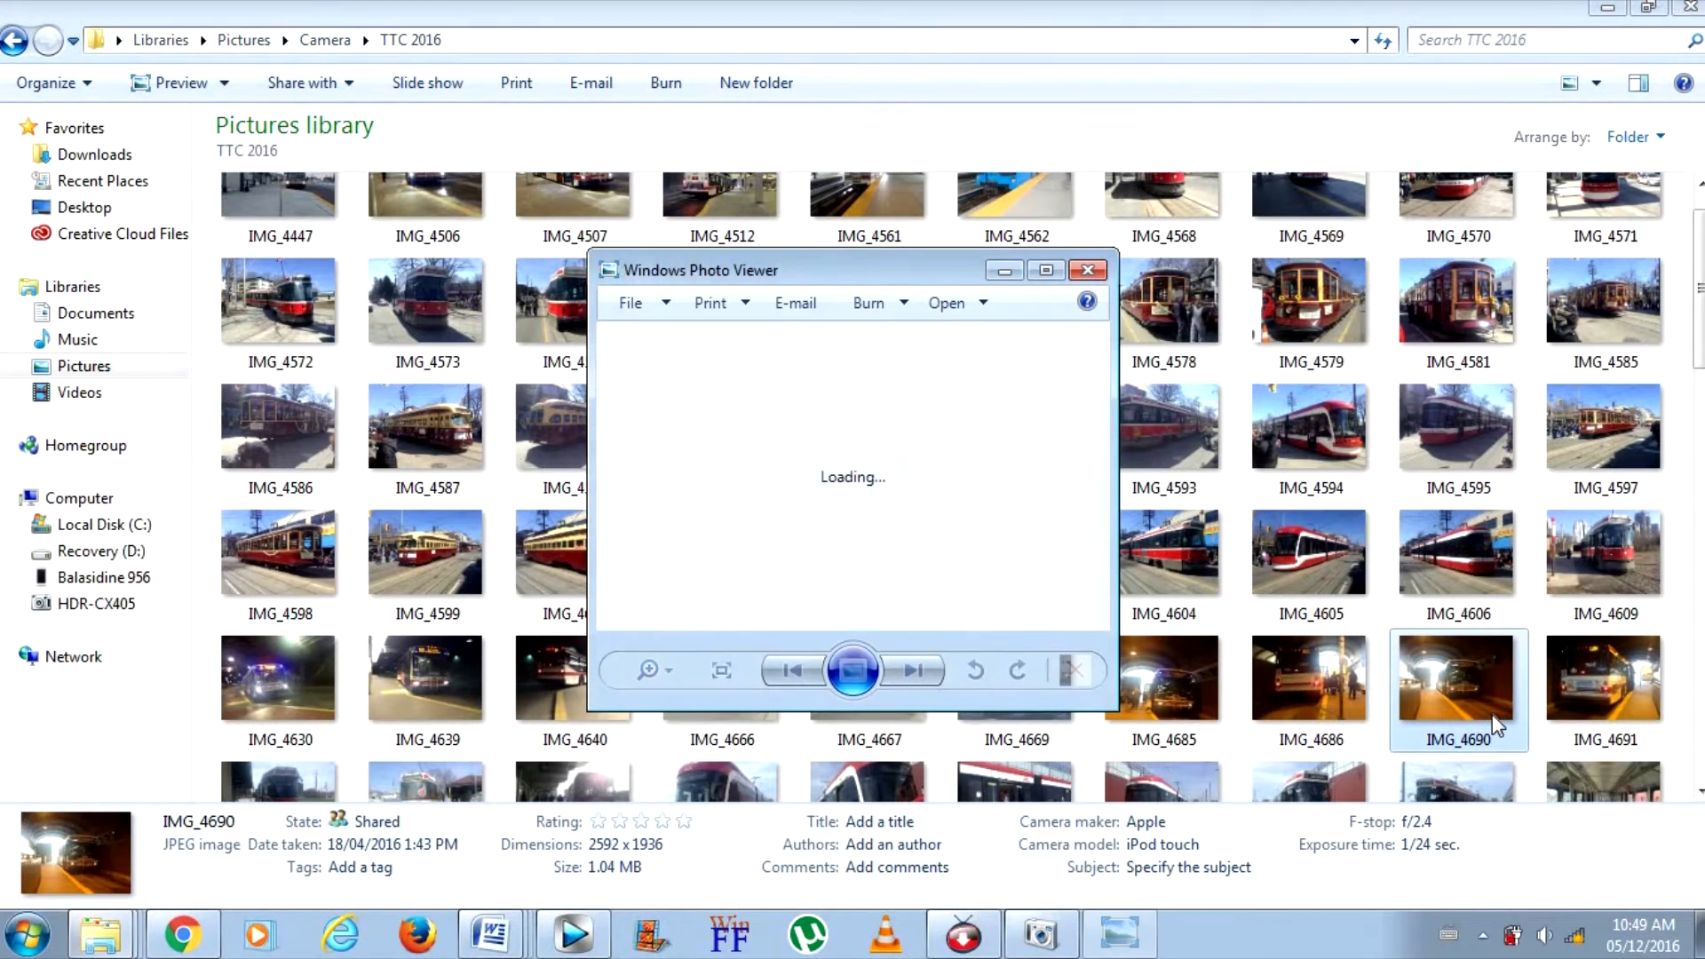
{"action": "left_click", "coordinate": [1096, 267]}
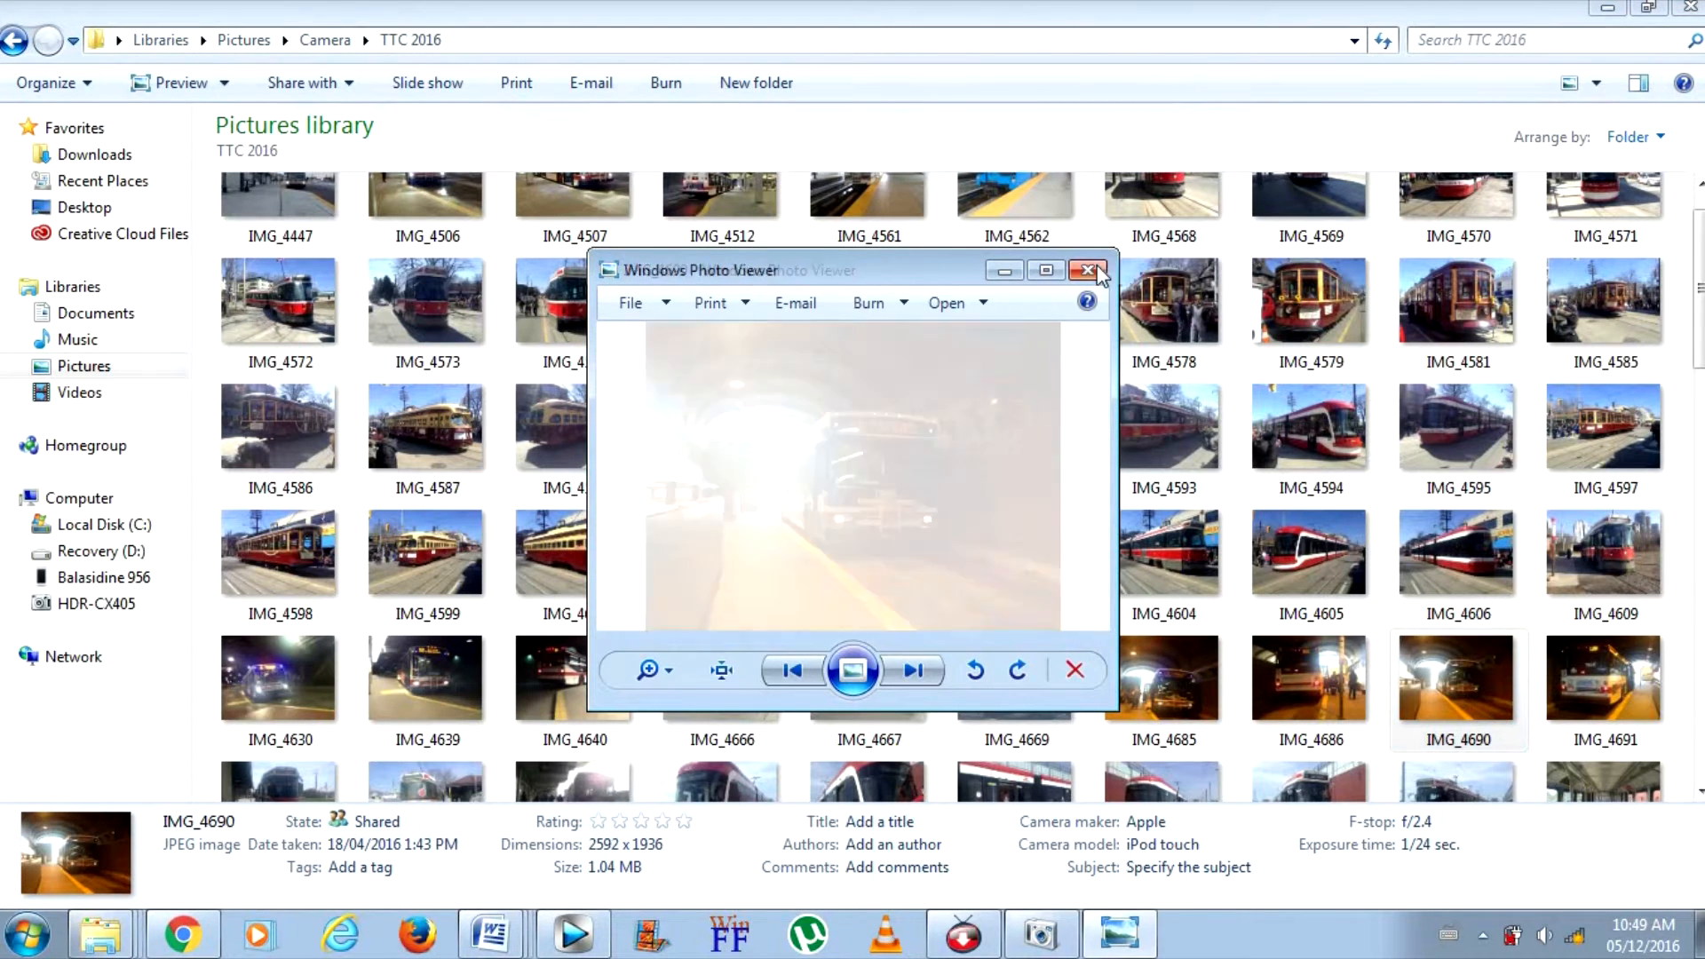
{"action": "left_click", "coordinate": [1160, 630]}
{"action": "double_click", "coordinate": [1160, 630]}
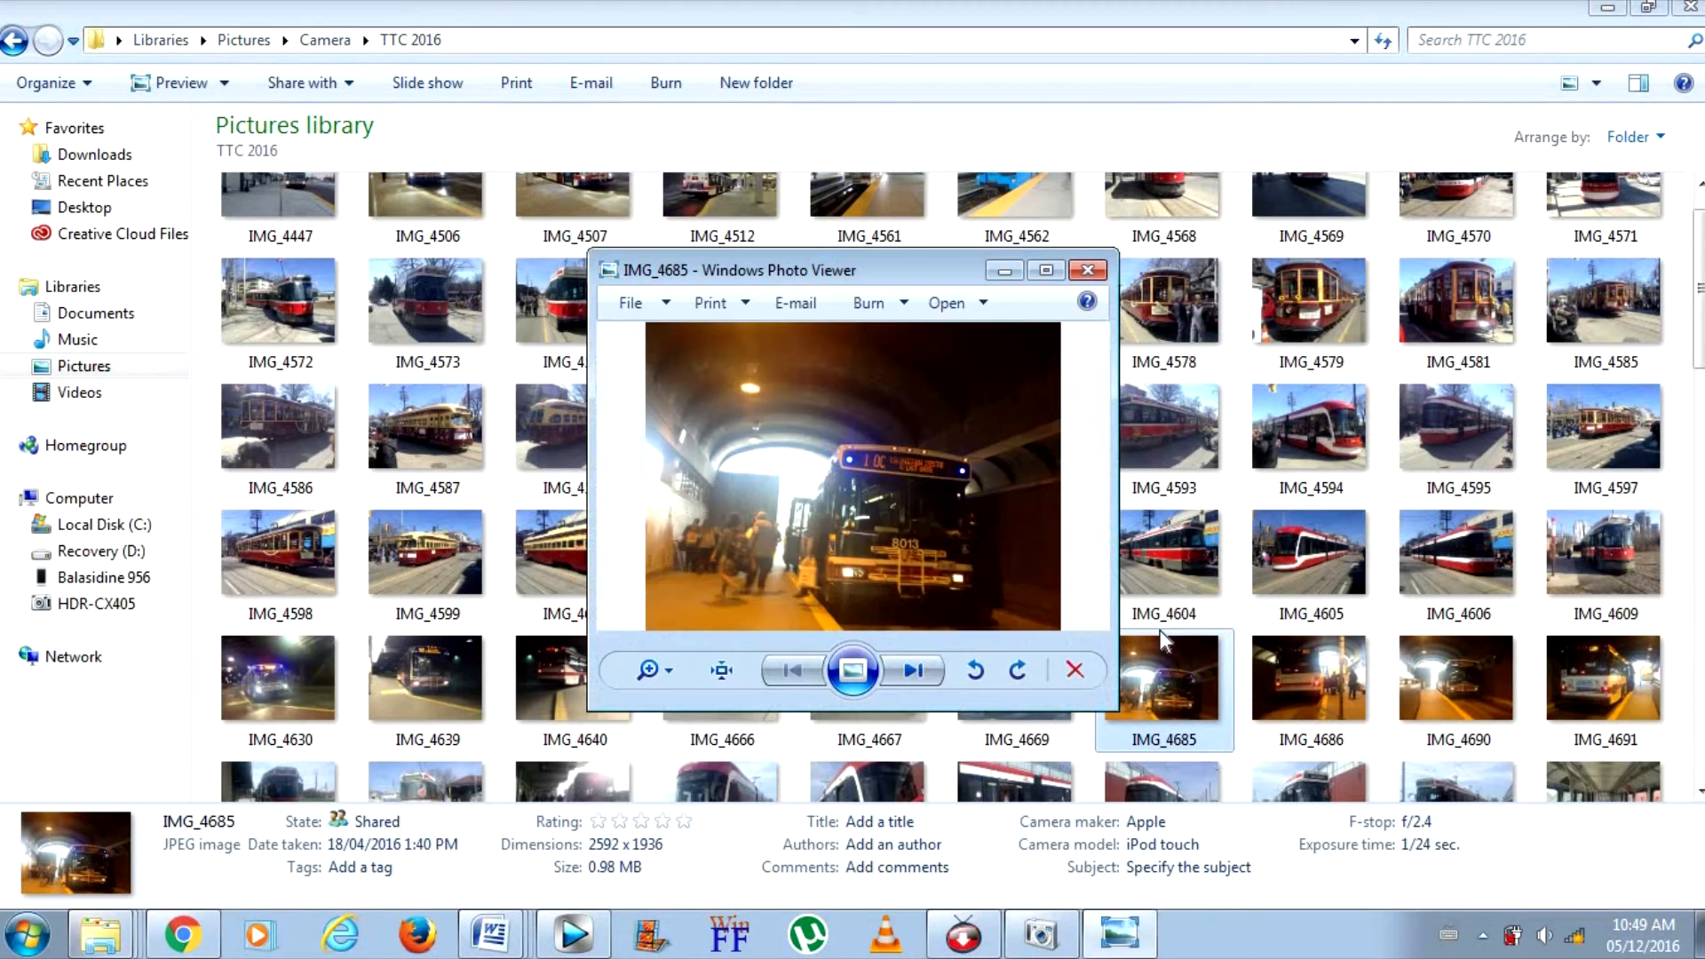
{"action": "left_click", "coordinate": [1087, 272]}
Add IMG_4685 from the TTC 2016 folder to track 4, in the gap between the map and IMG_5268
{"action": "mouse_move", "coordinate": [1305, 290]}
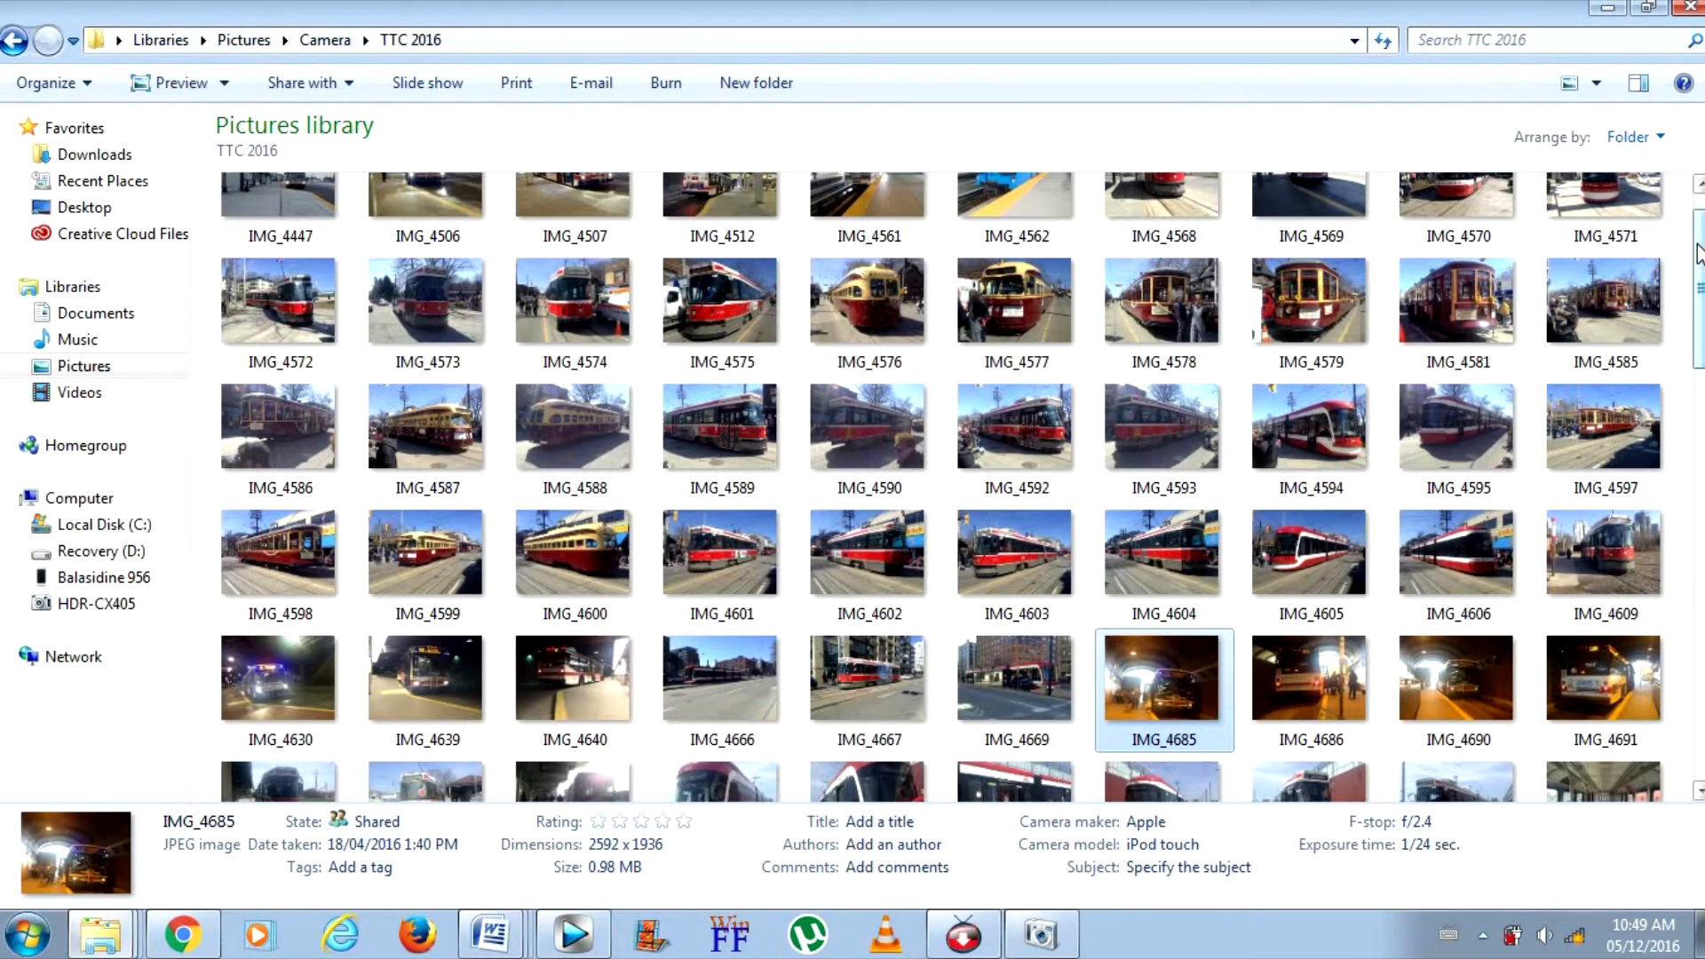
{"action": "scroll", "coordinate": [1698, 257], "scroll_direction": "down", "scroll_amount": 1}
{"action": "double_click", "coordinate": [1199, 608]}
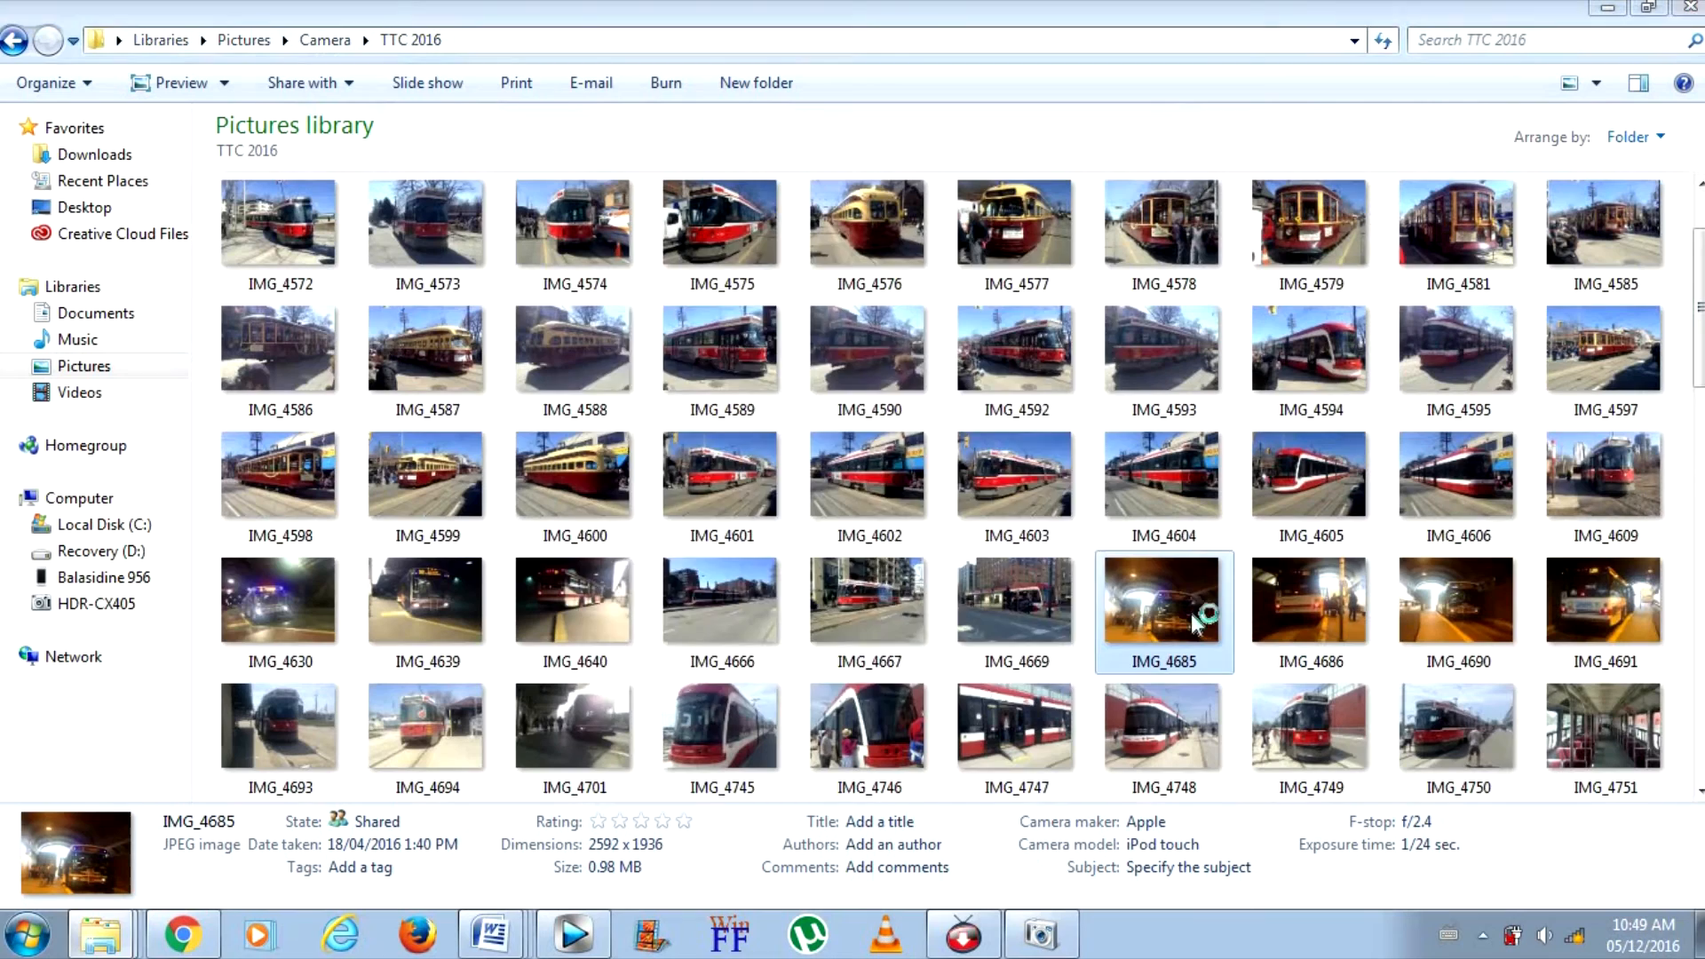
{"action": "left_click", "coordinate": [1088, 269]}
{"action": "left_click_drag", "start_coordinate": [1140, 600], "coordinate": [742, 654]}
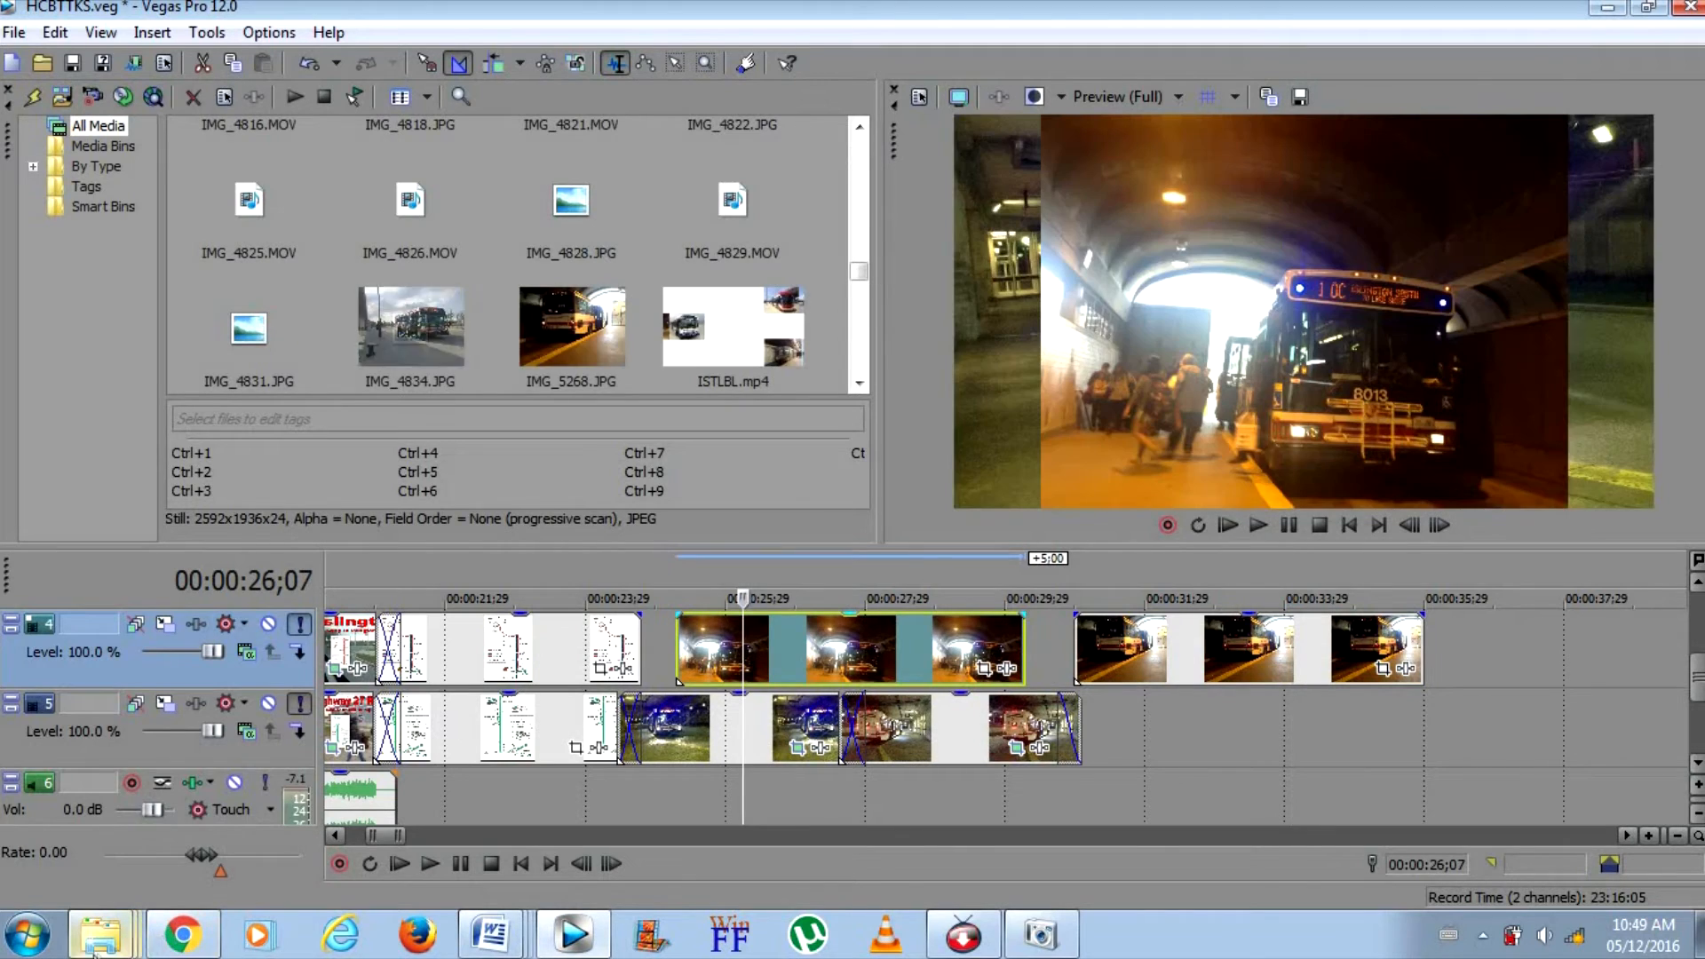
Look through the TTC 2016 folder for further bus photos and return to the Vegas Pro project
{"action": "right_click", "coordinate": [103, 928]}
{"action": "left_click", "coordinate": [107, 884]}
{"action": "right_click", "coordinate": [103, 928]}
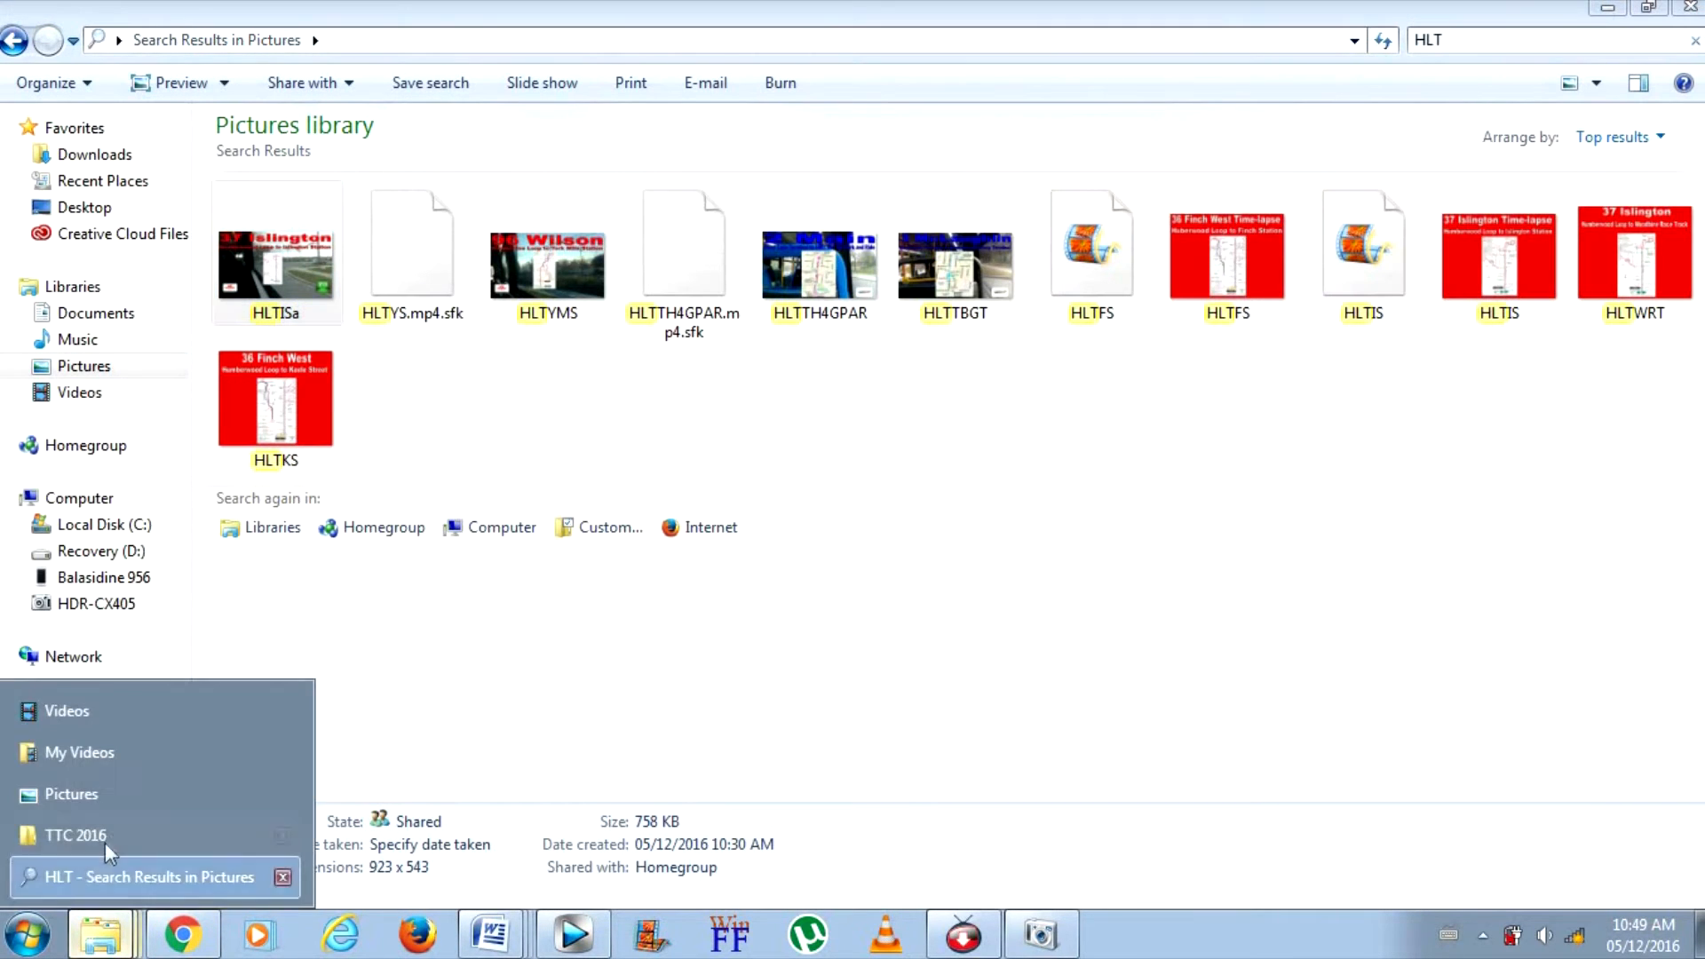
{"action": "left_click", "coordinate": [104, 821]}
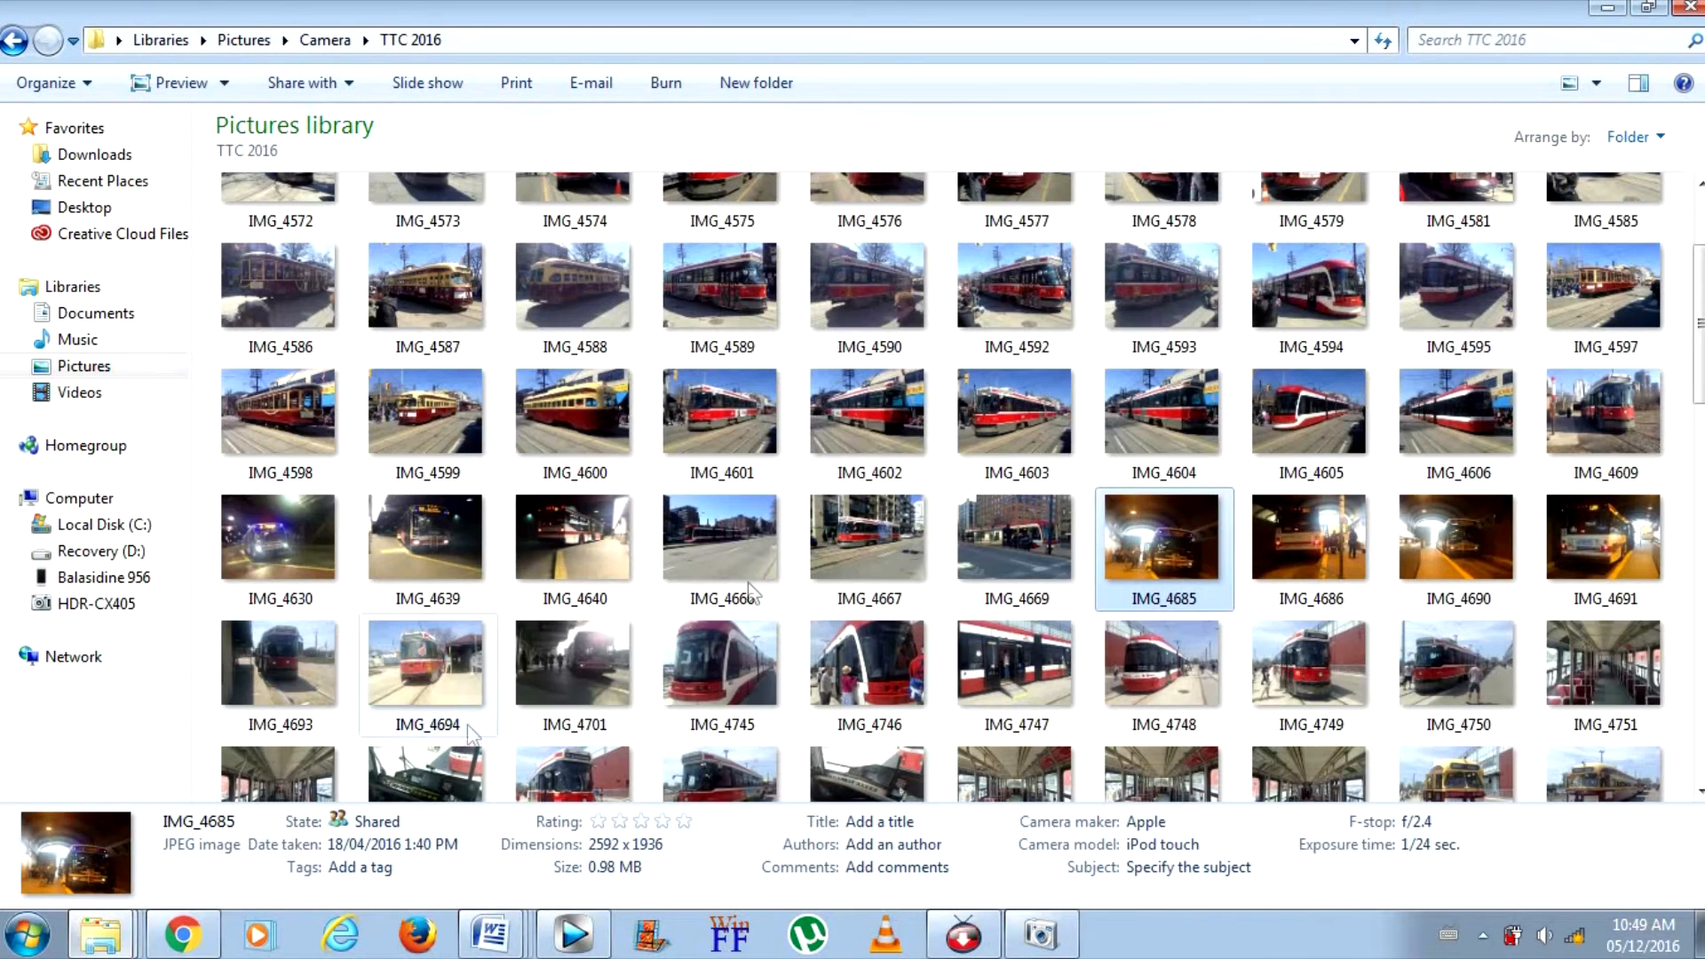
{"action": "left_click", "coordinate": [942, 486]}
{"action": "left_click", "coordinate": [931, 451]}
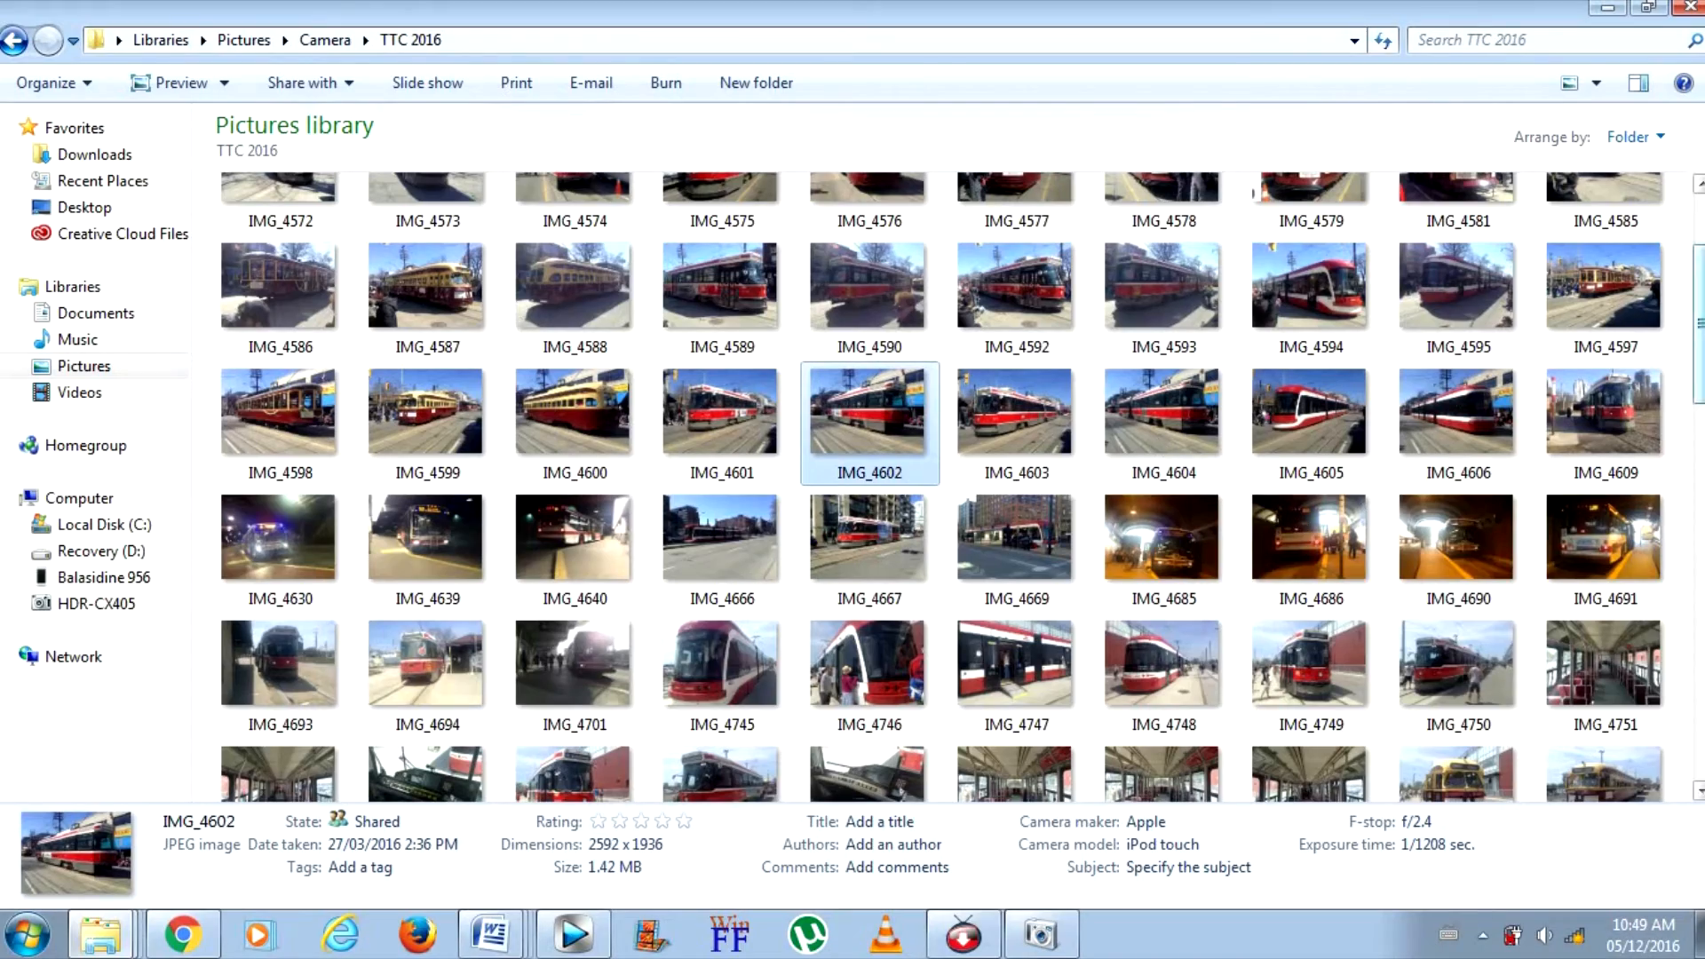
{"action": "scroll", "coordinate": [1438, 326], "scroll_direction": "down", "scroll_amount": 10}
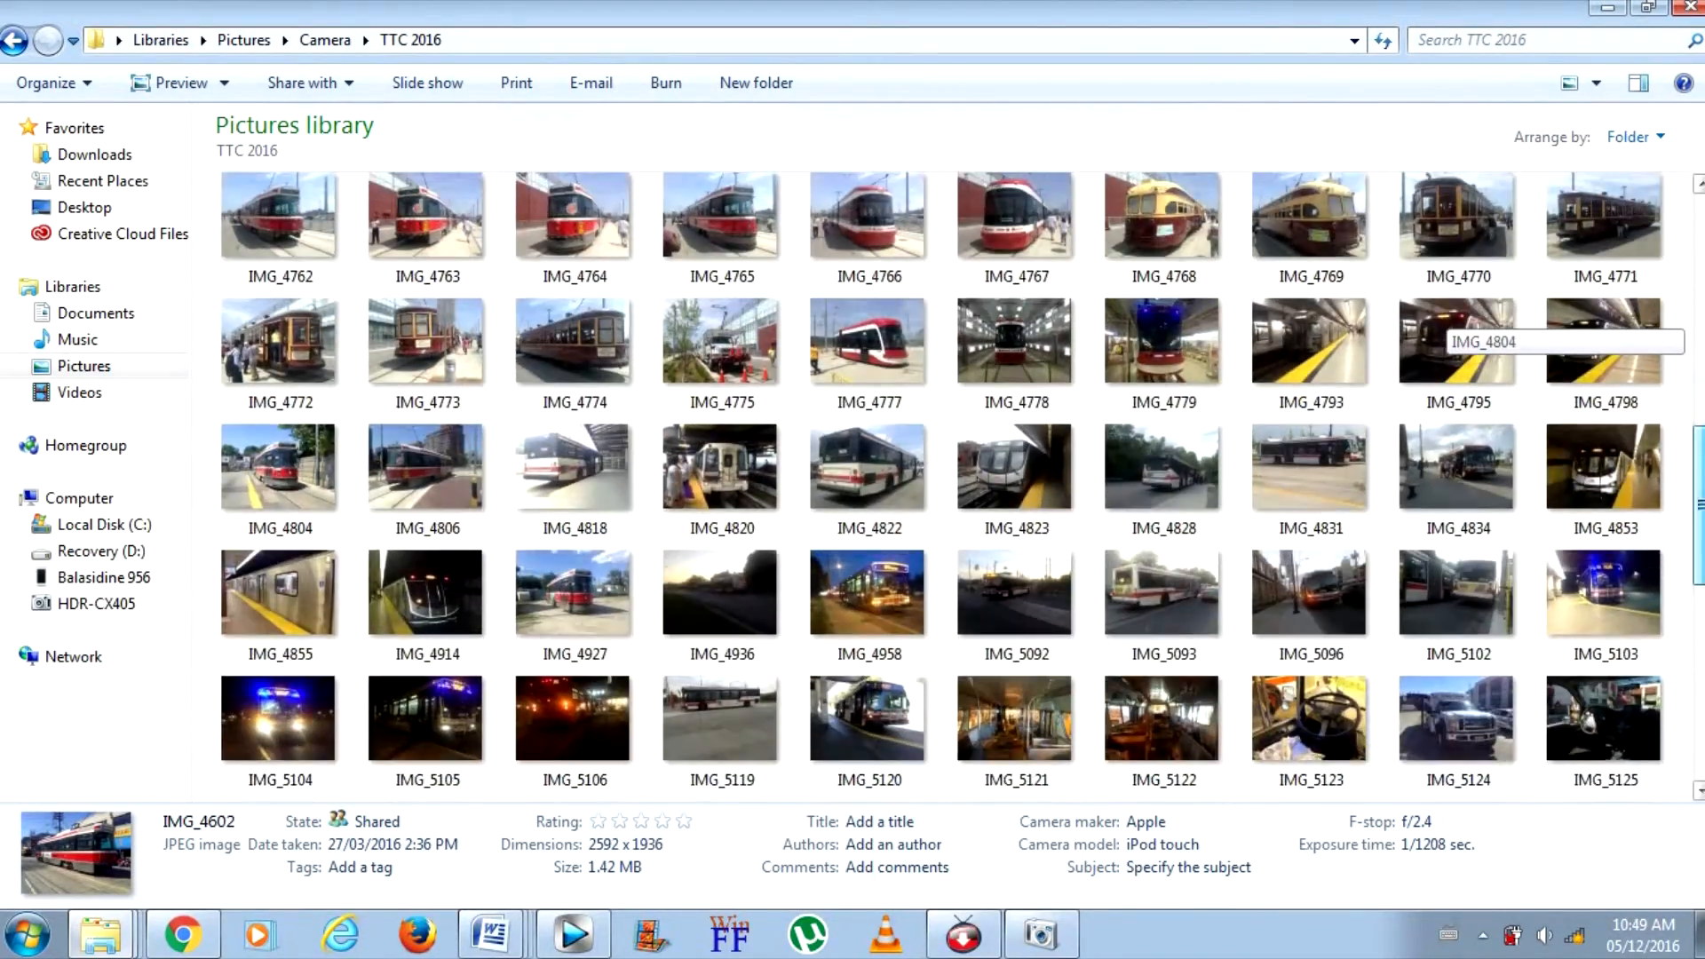
{"action": "scroll", "coordinate": [1438, 327], "scroll_direction": "down", "scroll_amount": 2}
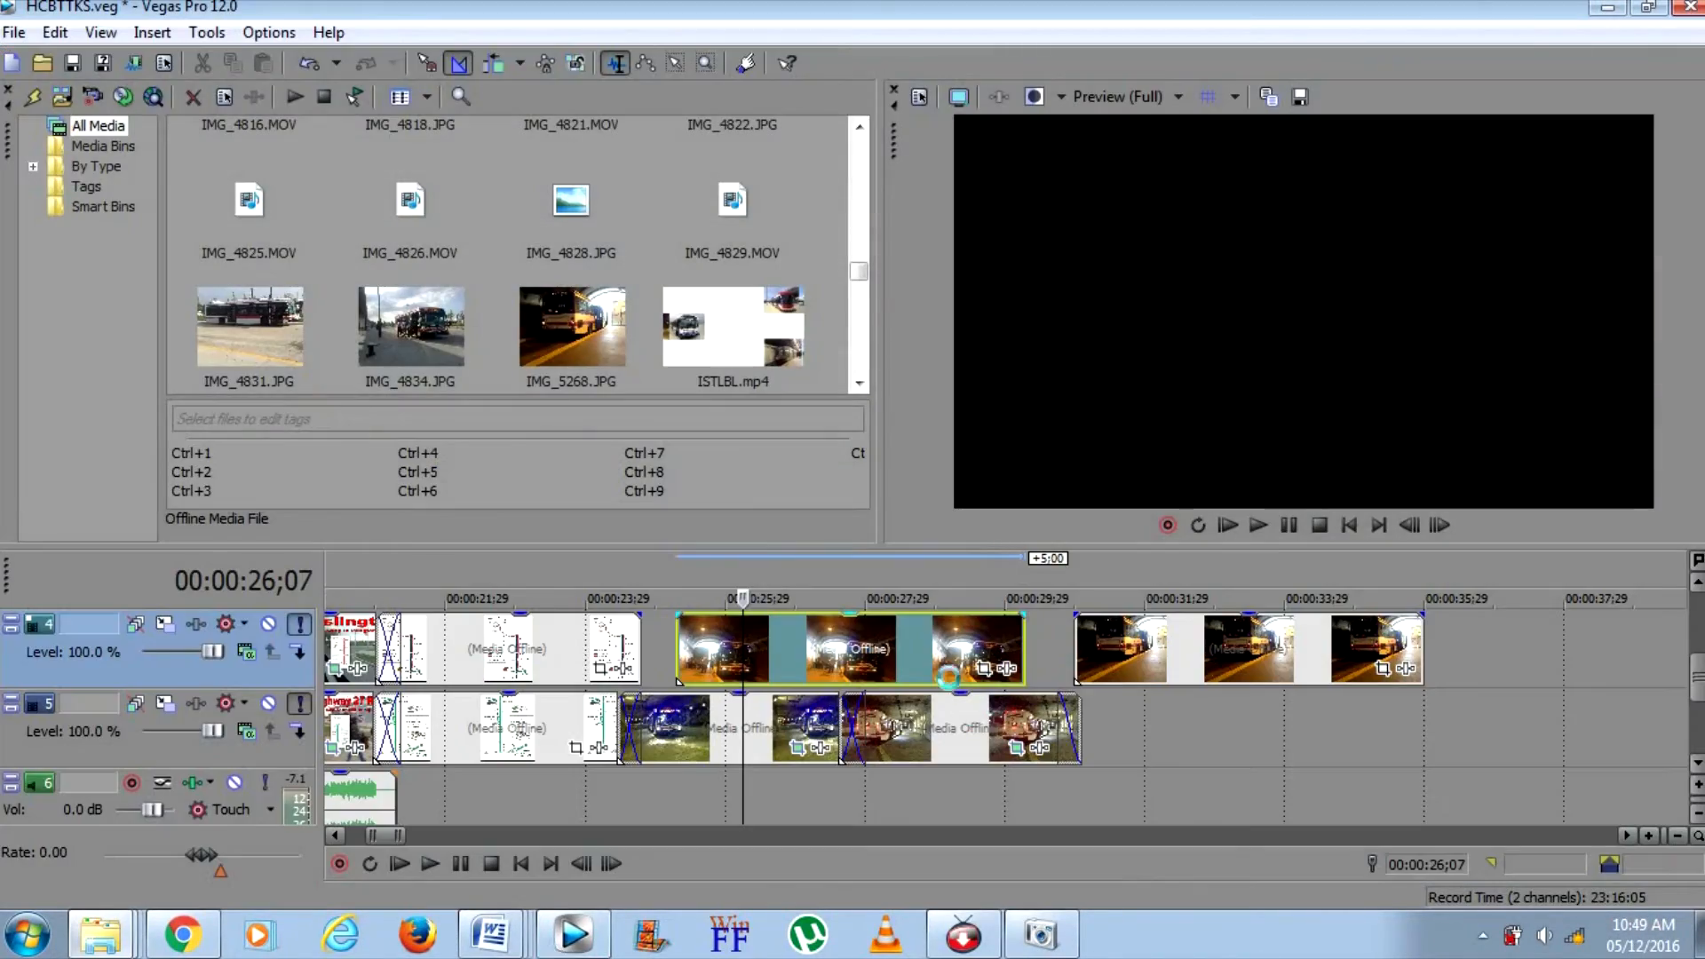
Crop IMG_4685 on track 4 with Match Output Aspect and shift the crop frame down to the photo's lower edge
{"action": "left_click", "coordinate": [854, 668]}
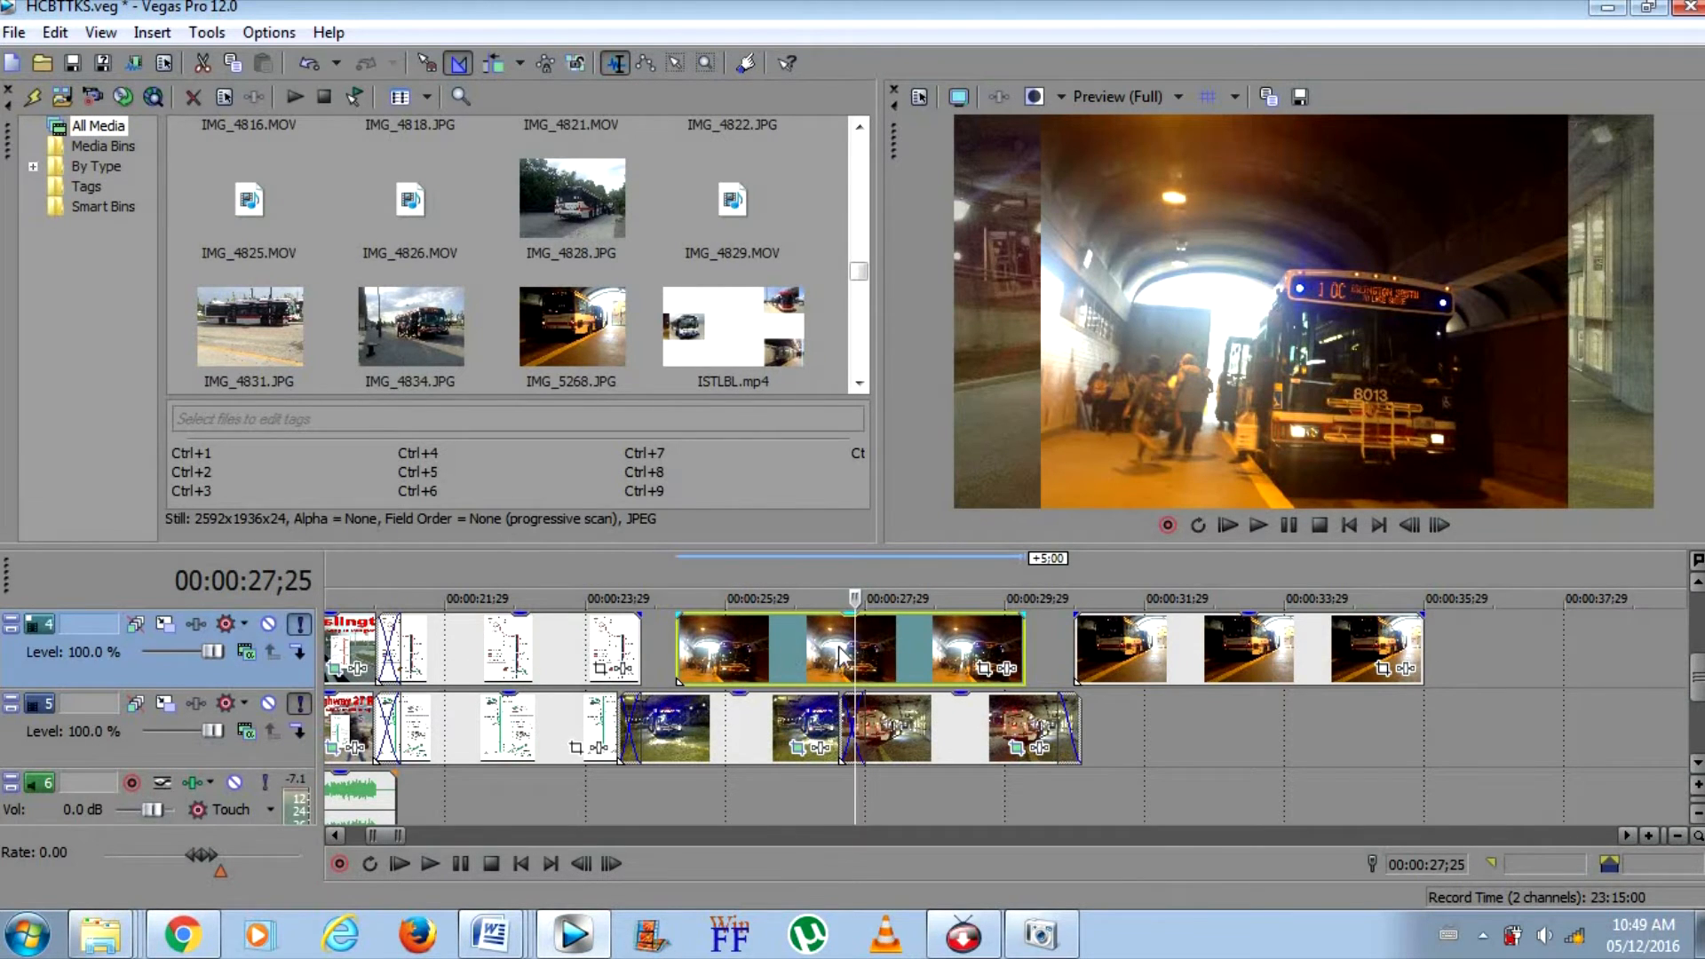
{"action": "left_click", "coordinate": [1172, 648]}
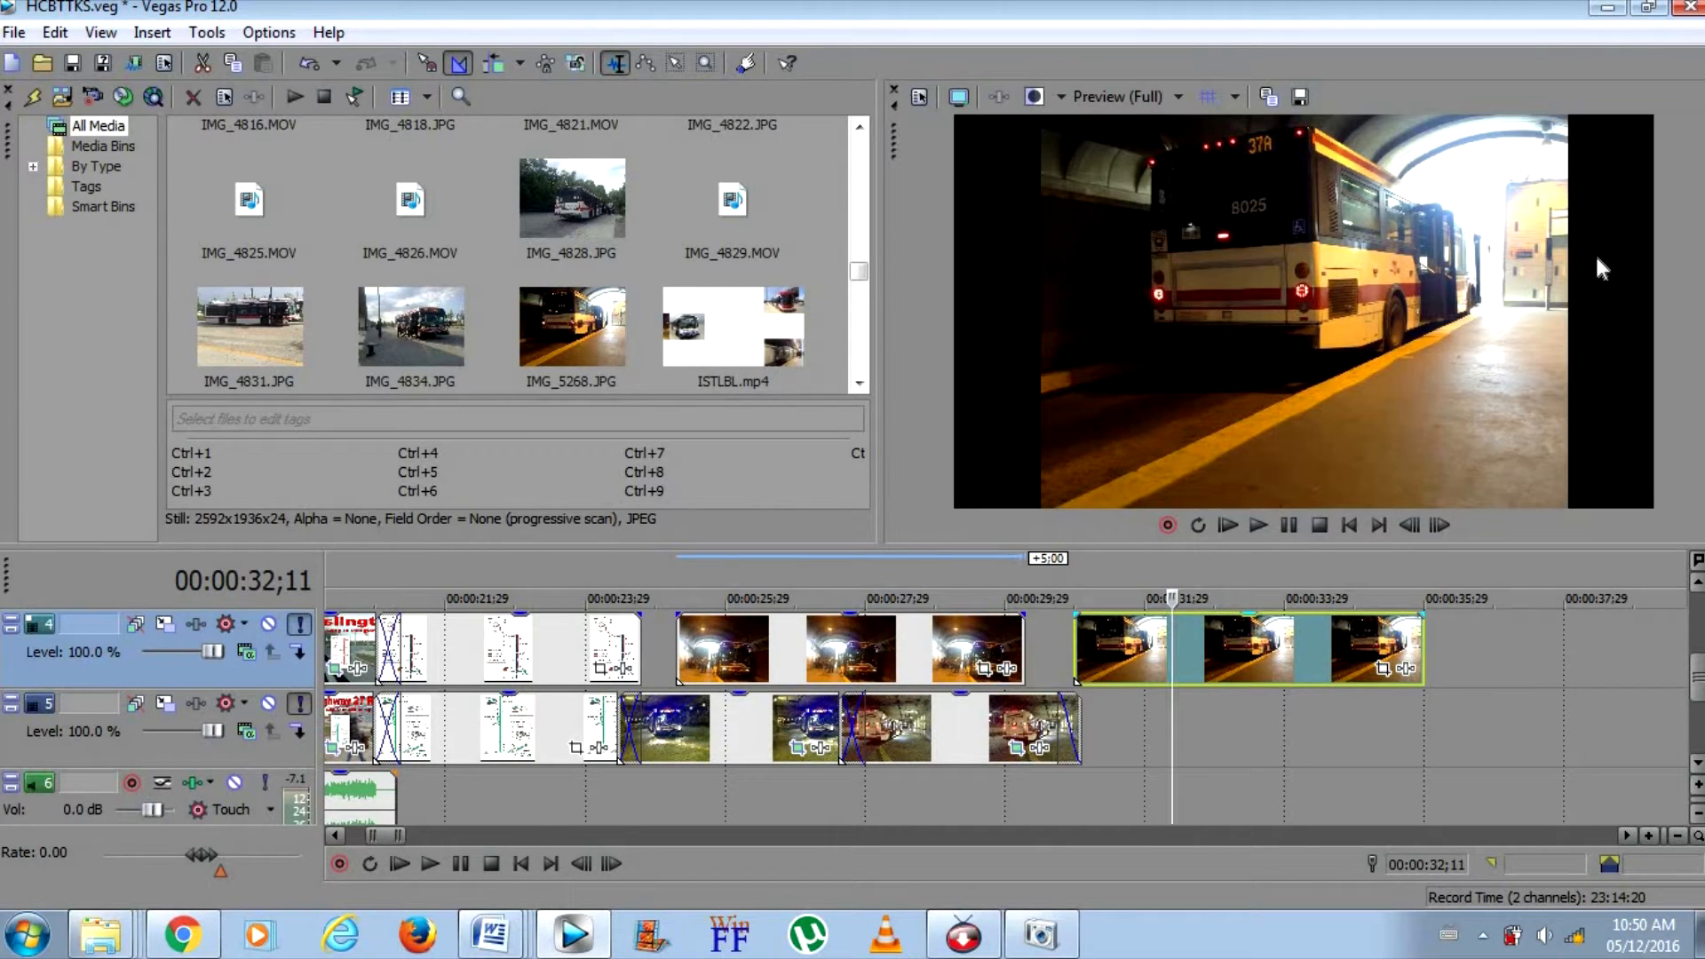
{"action": "left_click", "coordinate": [909, 635]}
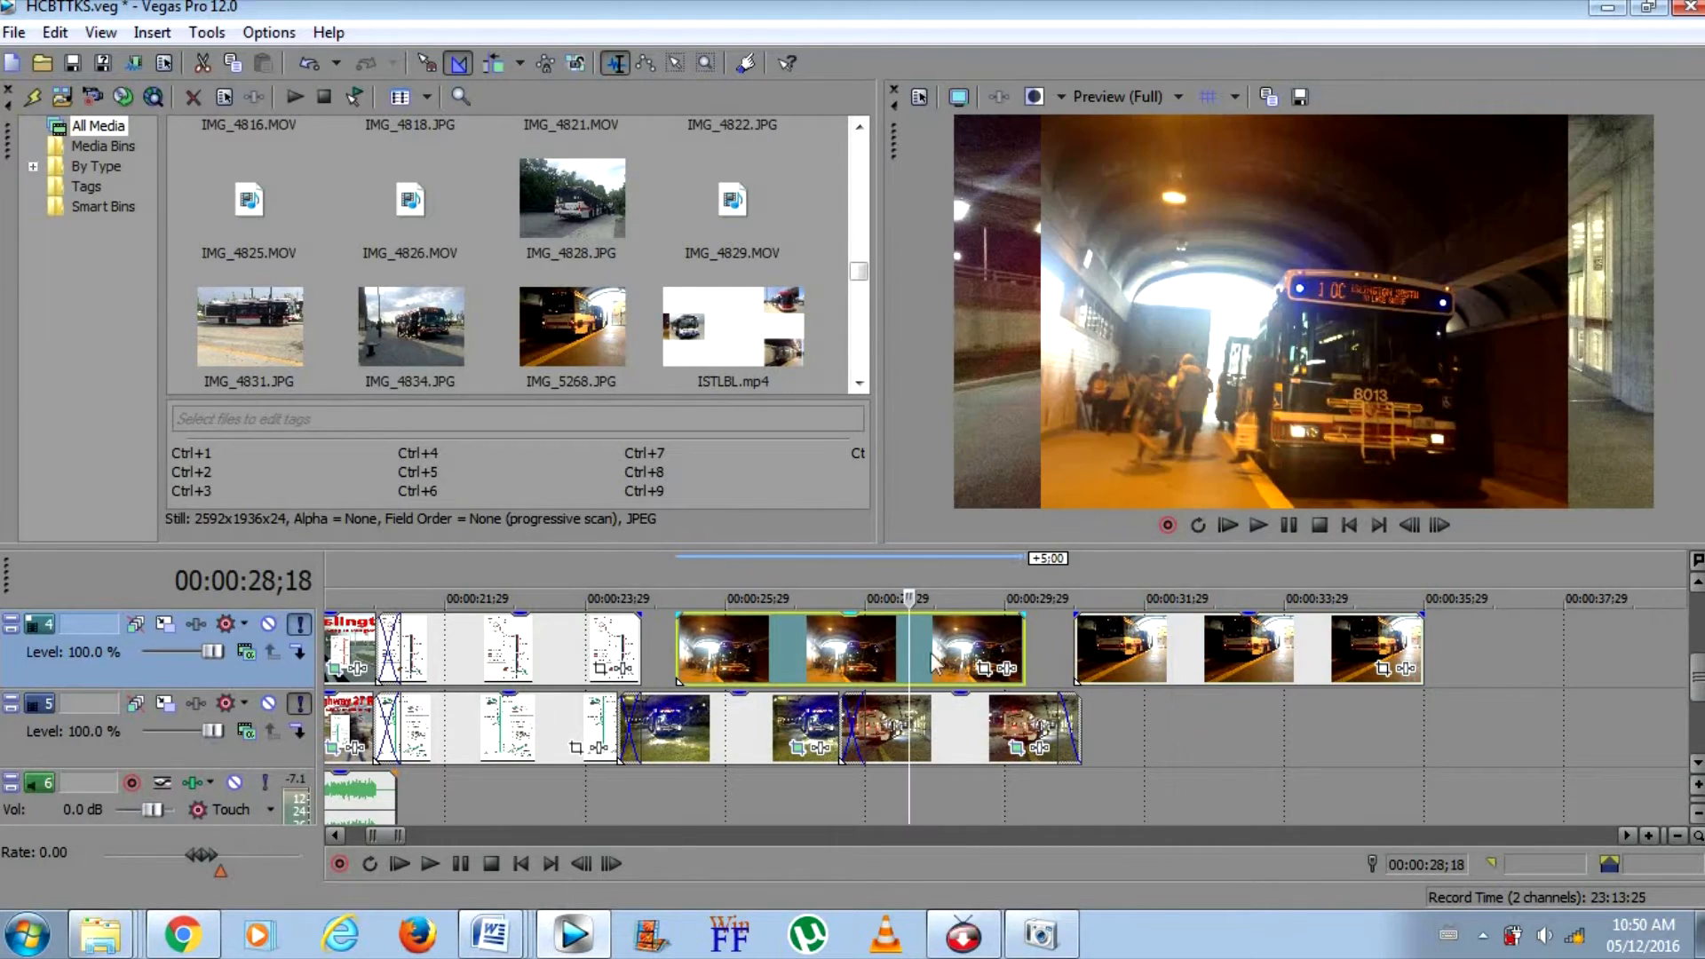
{"action": "left_click", "coordinate": [982, 670]}
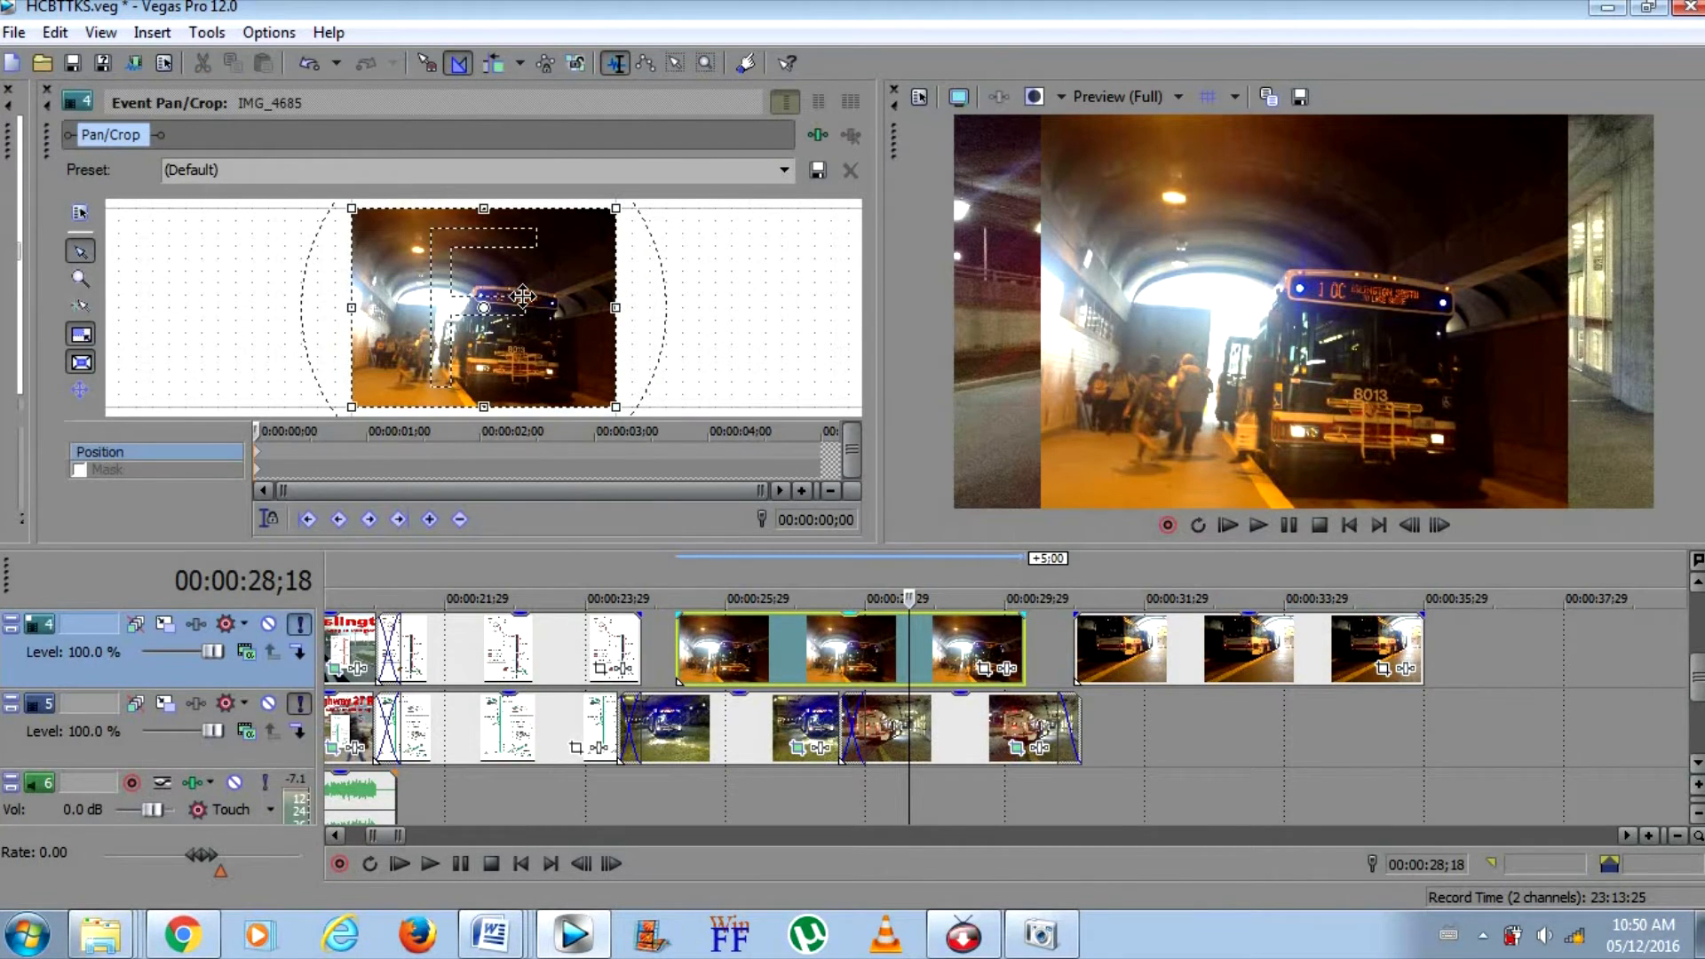
{"action": "right_click", "coordinate": [523, 295]}
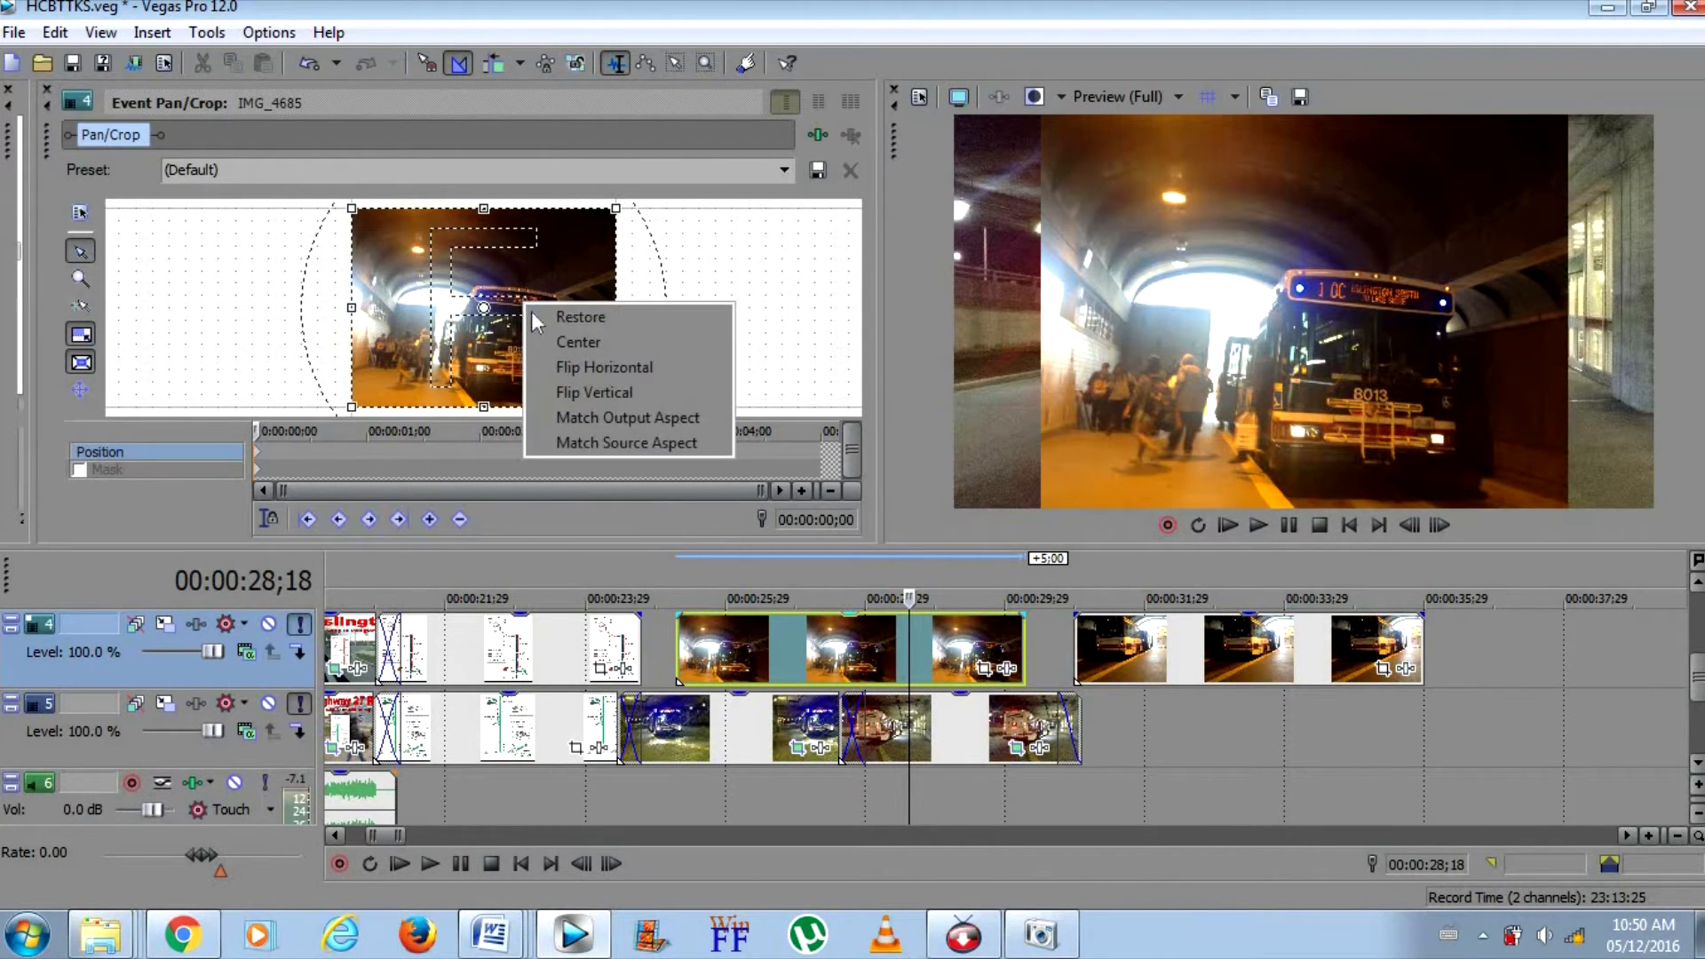
{"action": "left_click", "coordinate": [583, 412]}
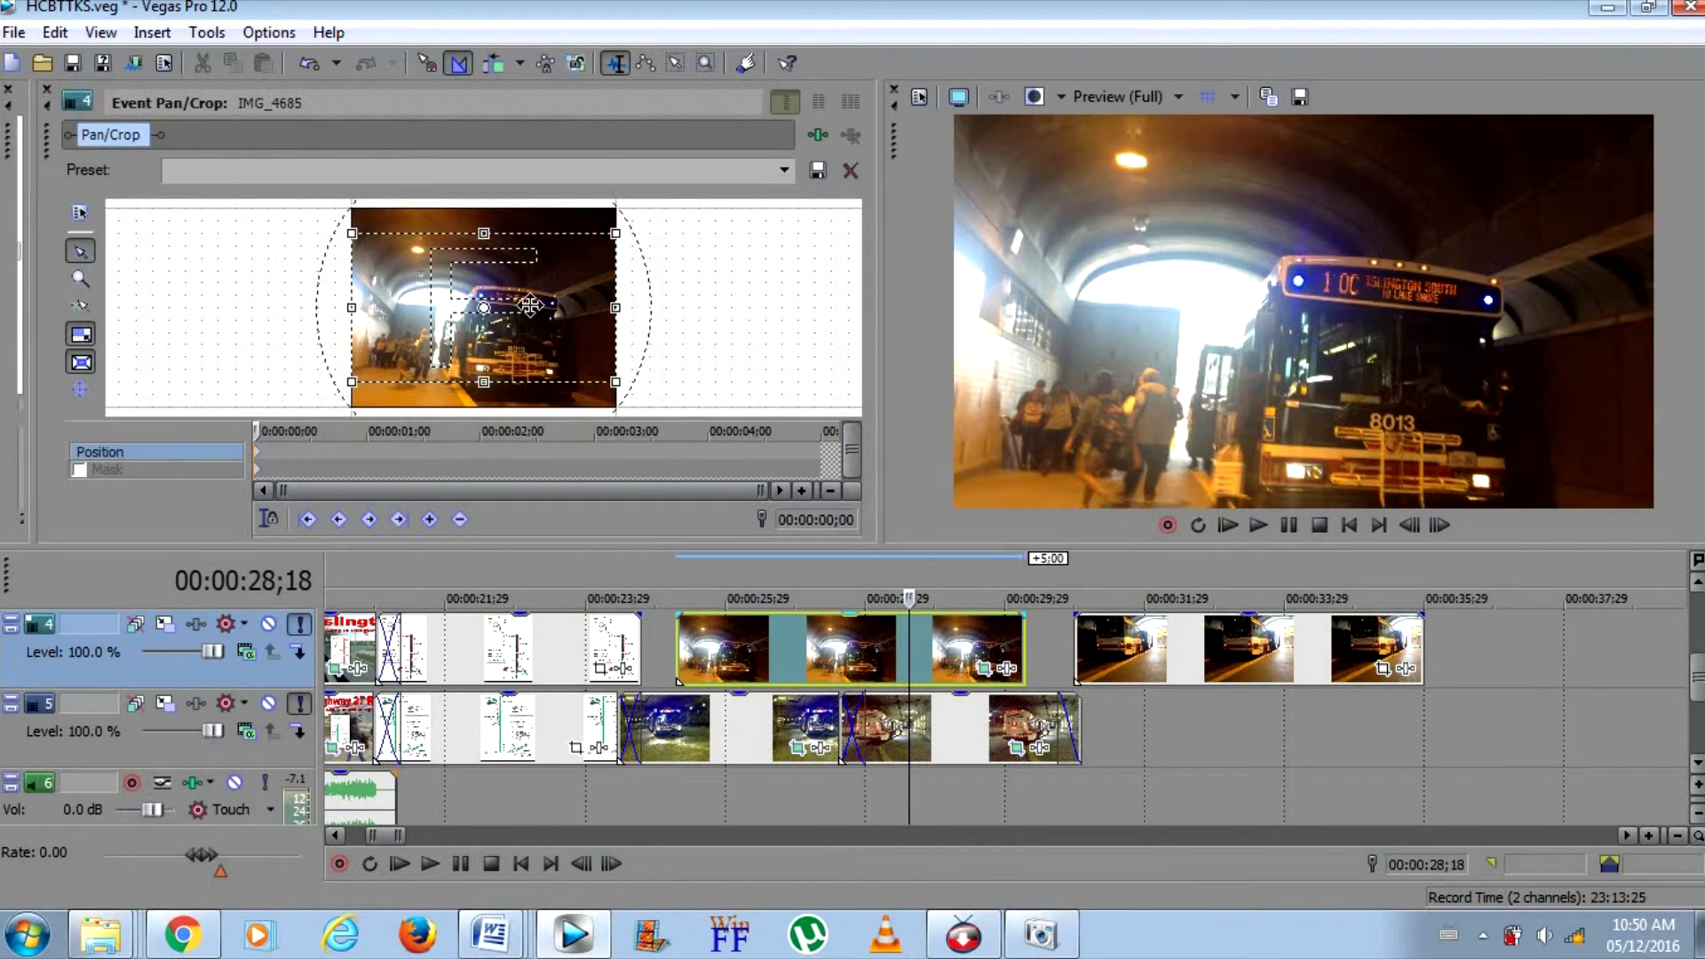
{"action": "left_click_drag", "start_coordinate": [557, 295], "coordinate": [557, 315]}
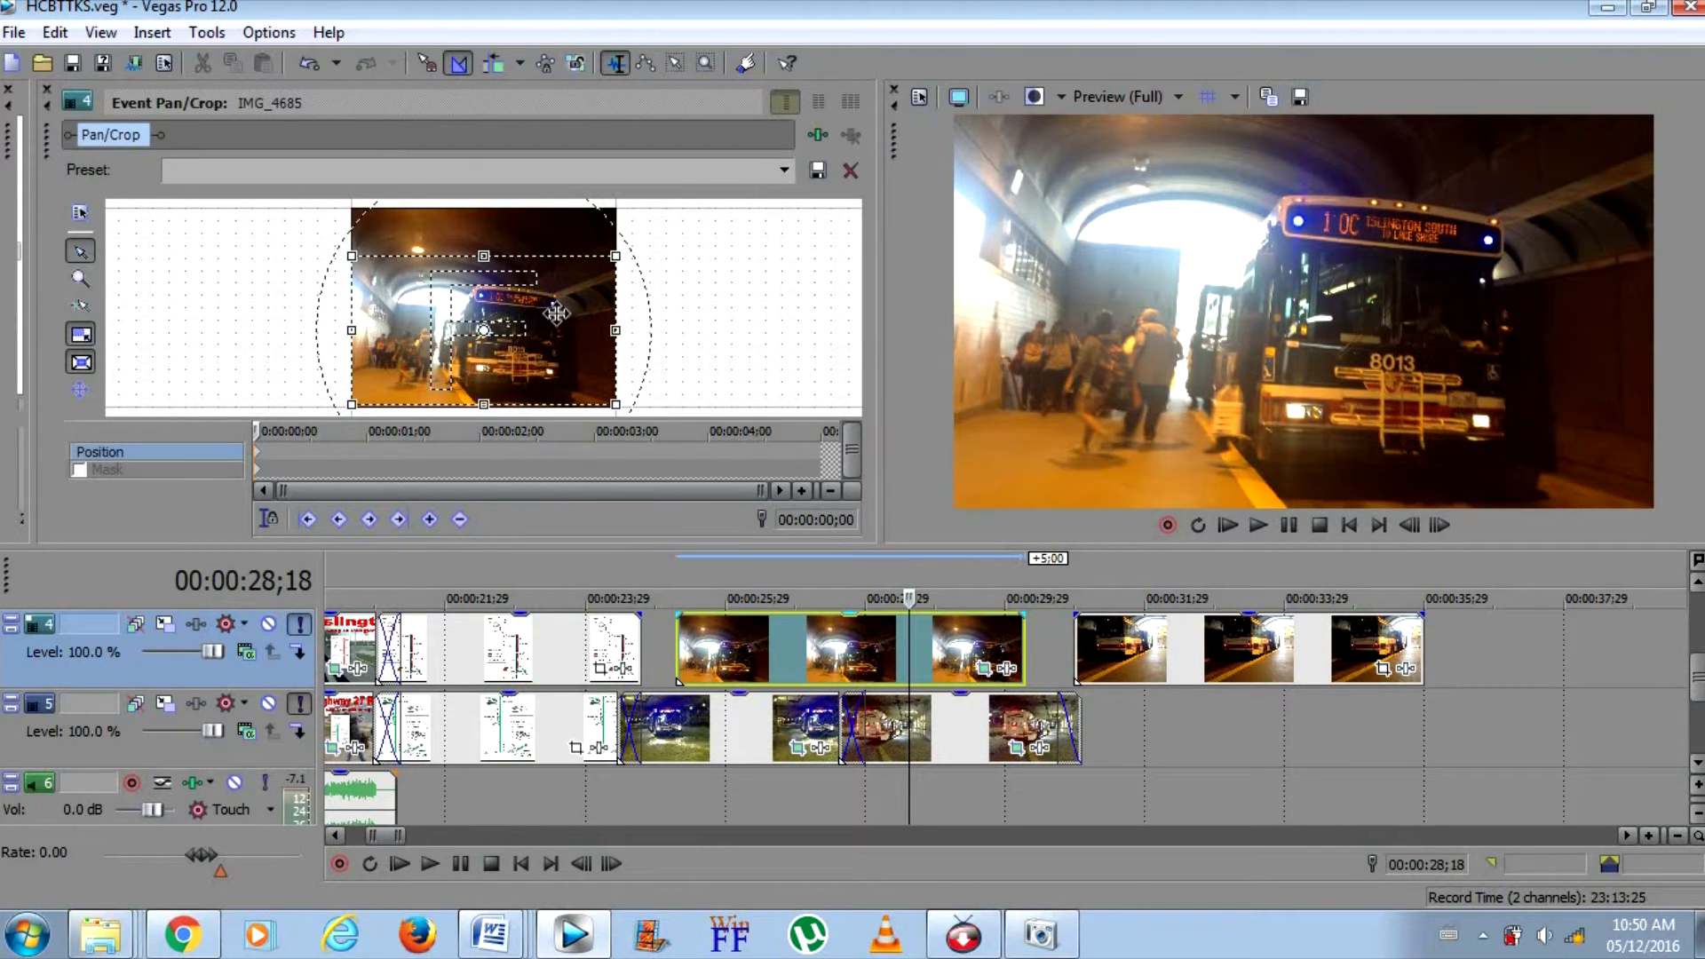
{"action": "left_click", "coordinate": [44, 92]}
Move IMG_4685 earlier so it overlaps the map by 10 frames, split it at 00:00:27;29 and delete the remainder
{"action": "left_click_drag", "start_coordinate": [754, 642], "coordinate": [717, 642]}
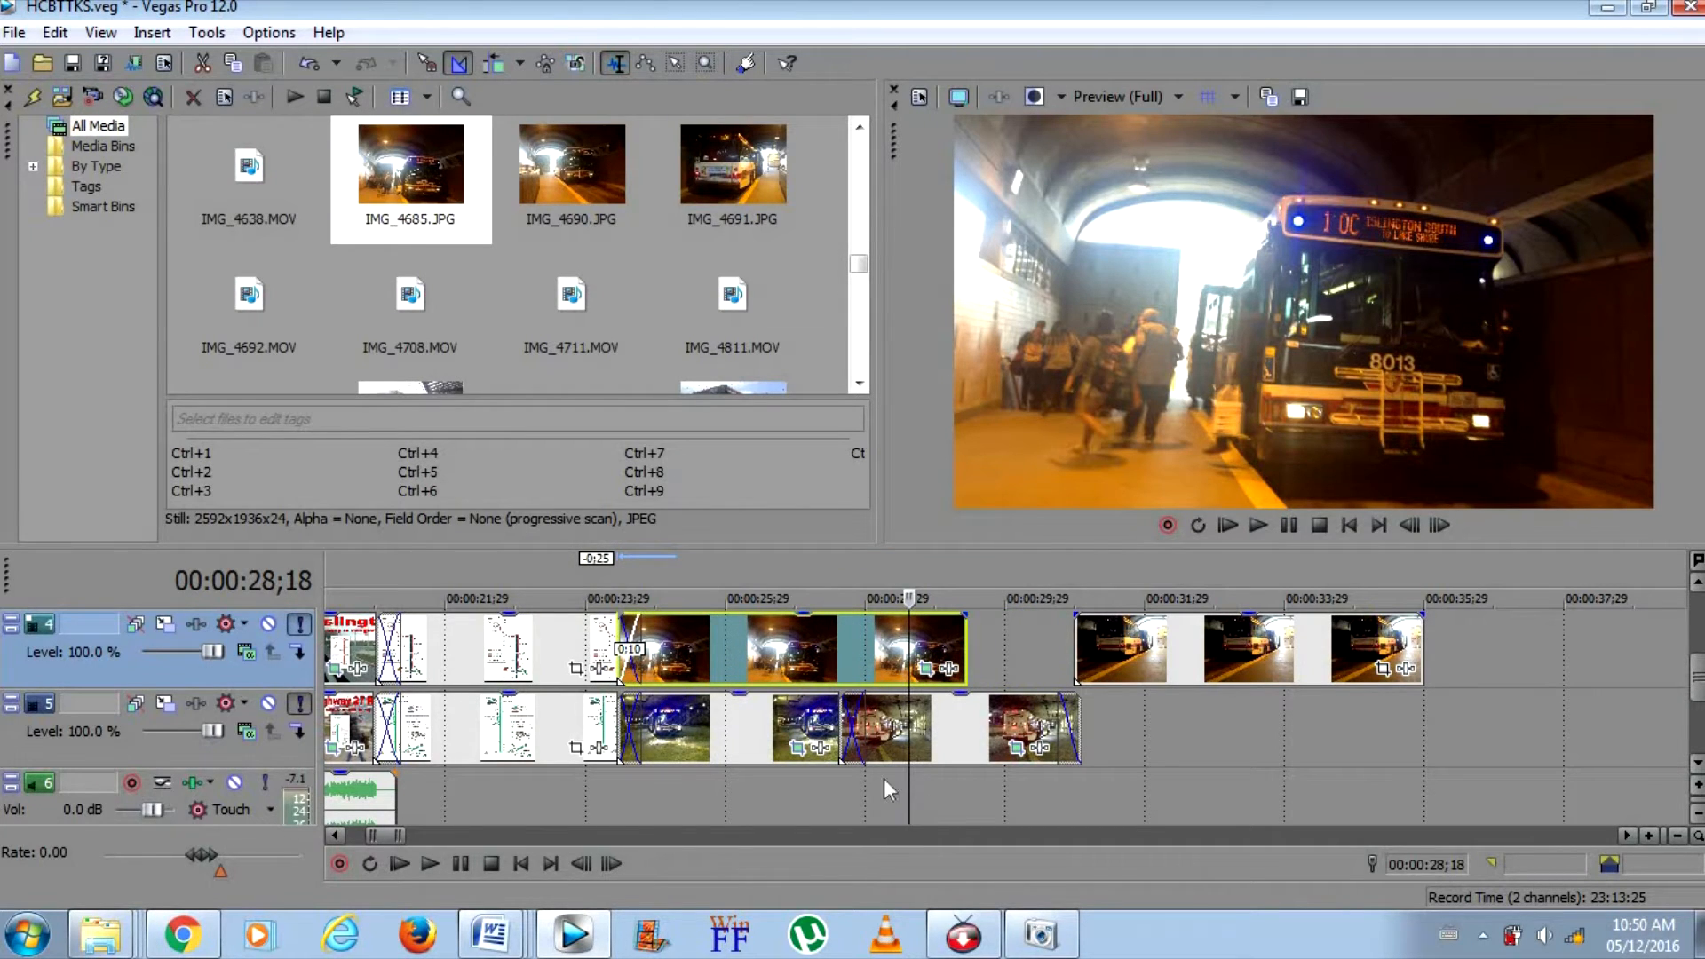
{"action": "left_click", "coordinate": [865, 737]}
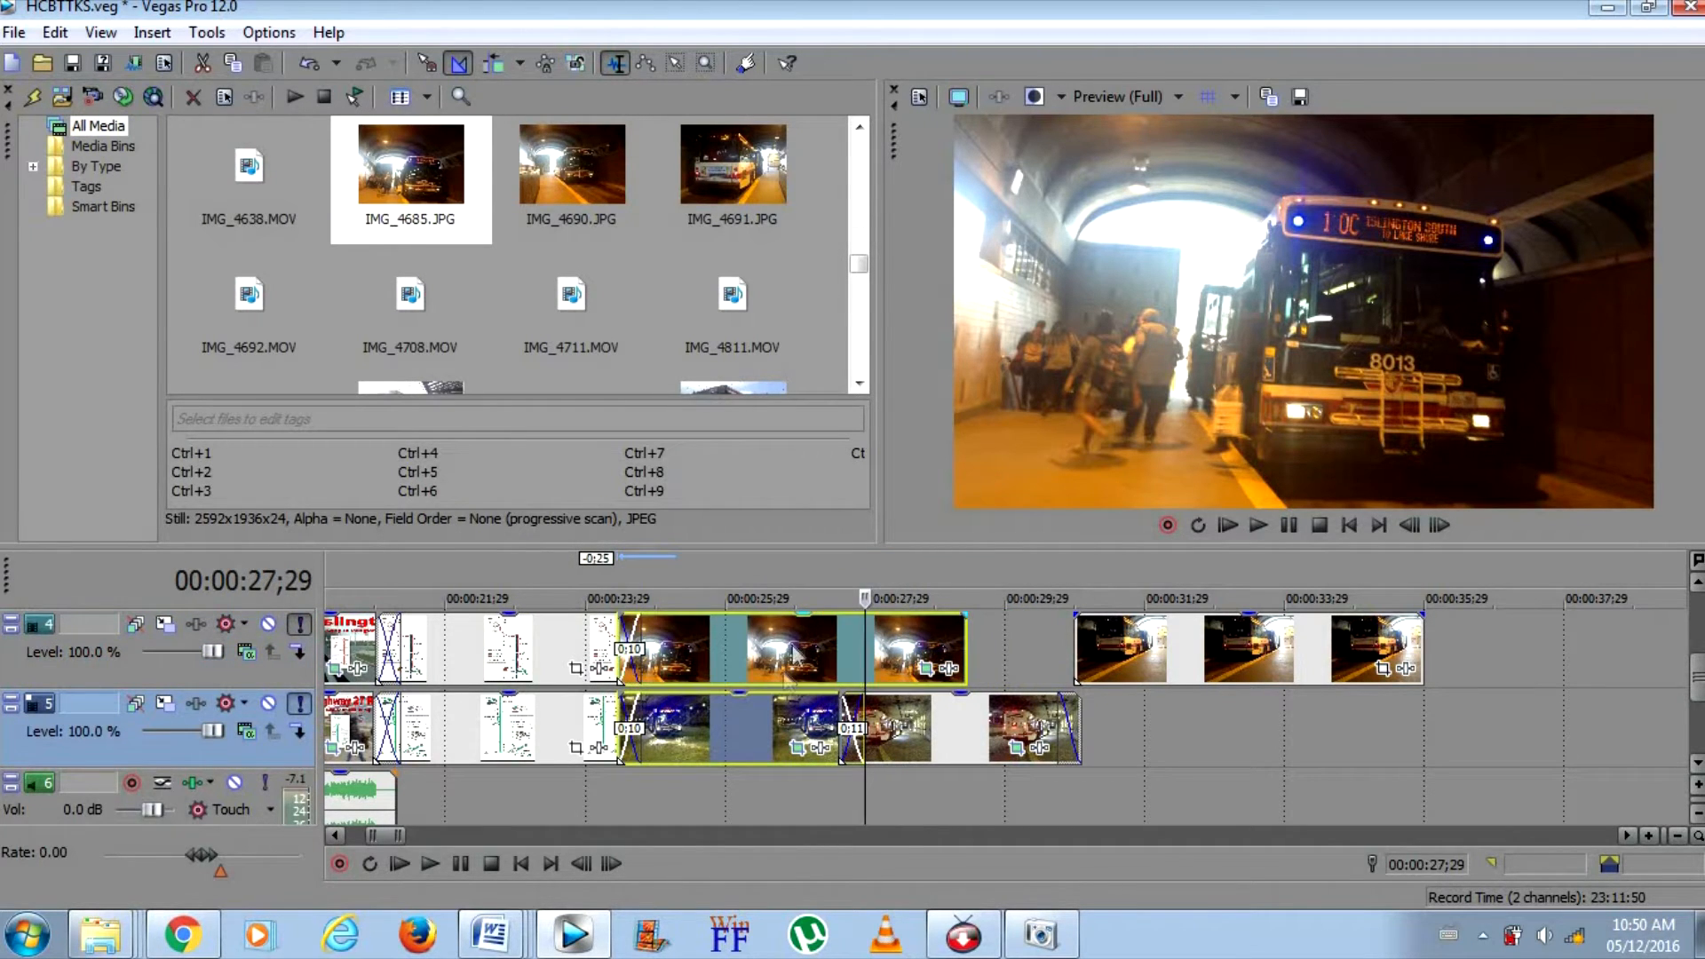
{"action": "key", "text": "s"}
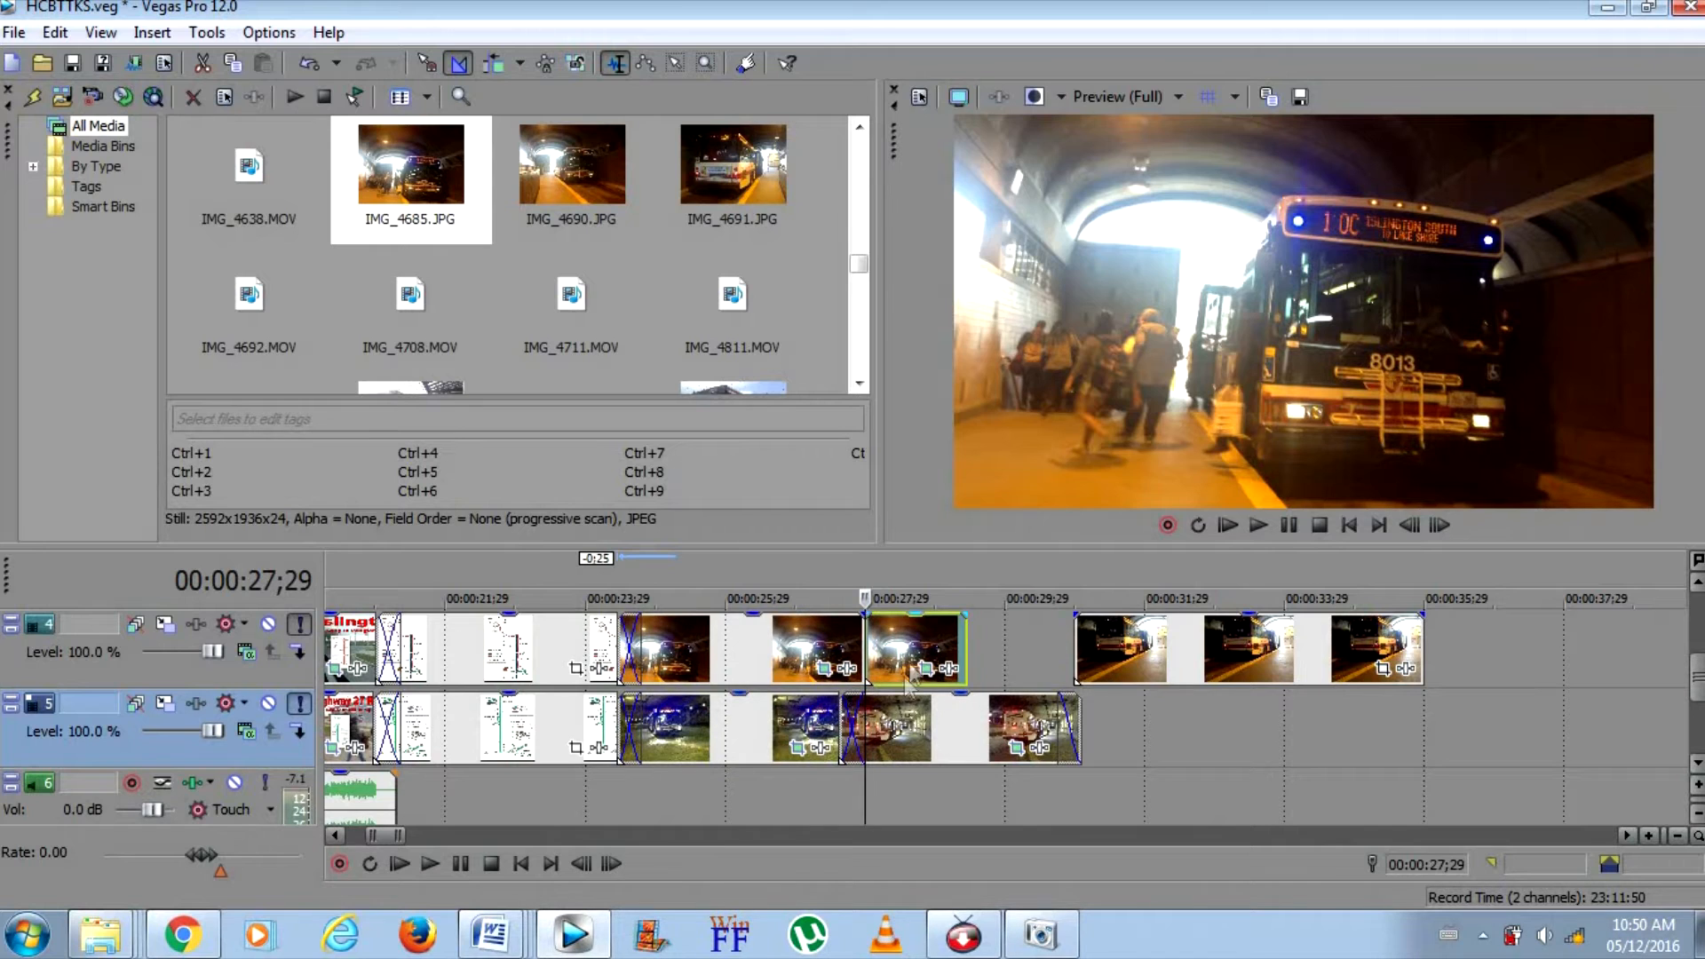
{"action": "right_click", "coordinate": [910, 680]}
{"action": "left_click", "coordinate": [980, 411]}
Move IMG_5268 1:18 earlier on track 4 and crop it with Match Output Aspect, framing the photo's upper part
{"action": "left_click_drag", "start_coordinate": [1286, 648], "coordinate": [1172, 647]}
{"action": "left_click", "coordinate": [1172, 647]}
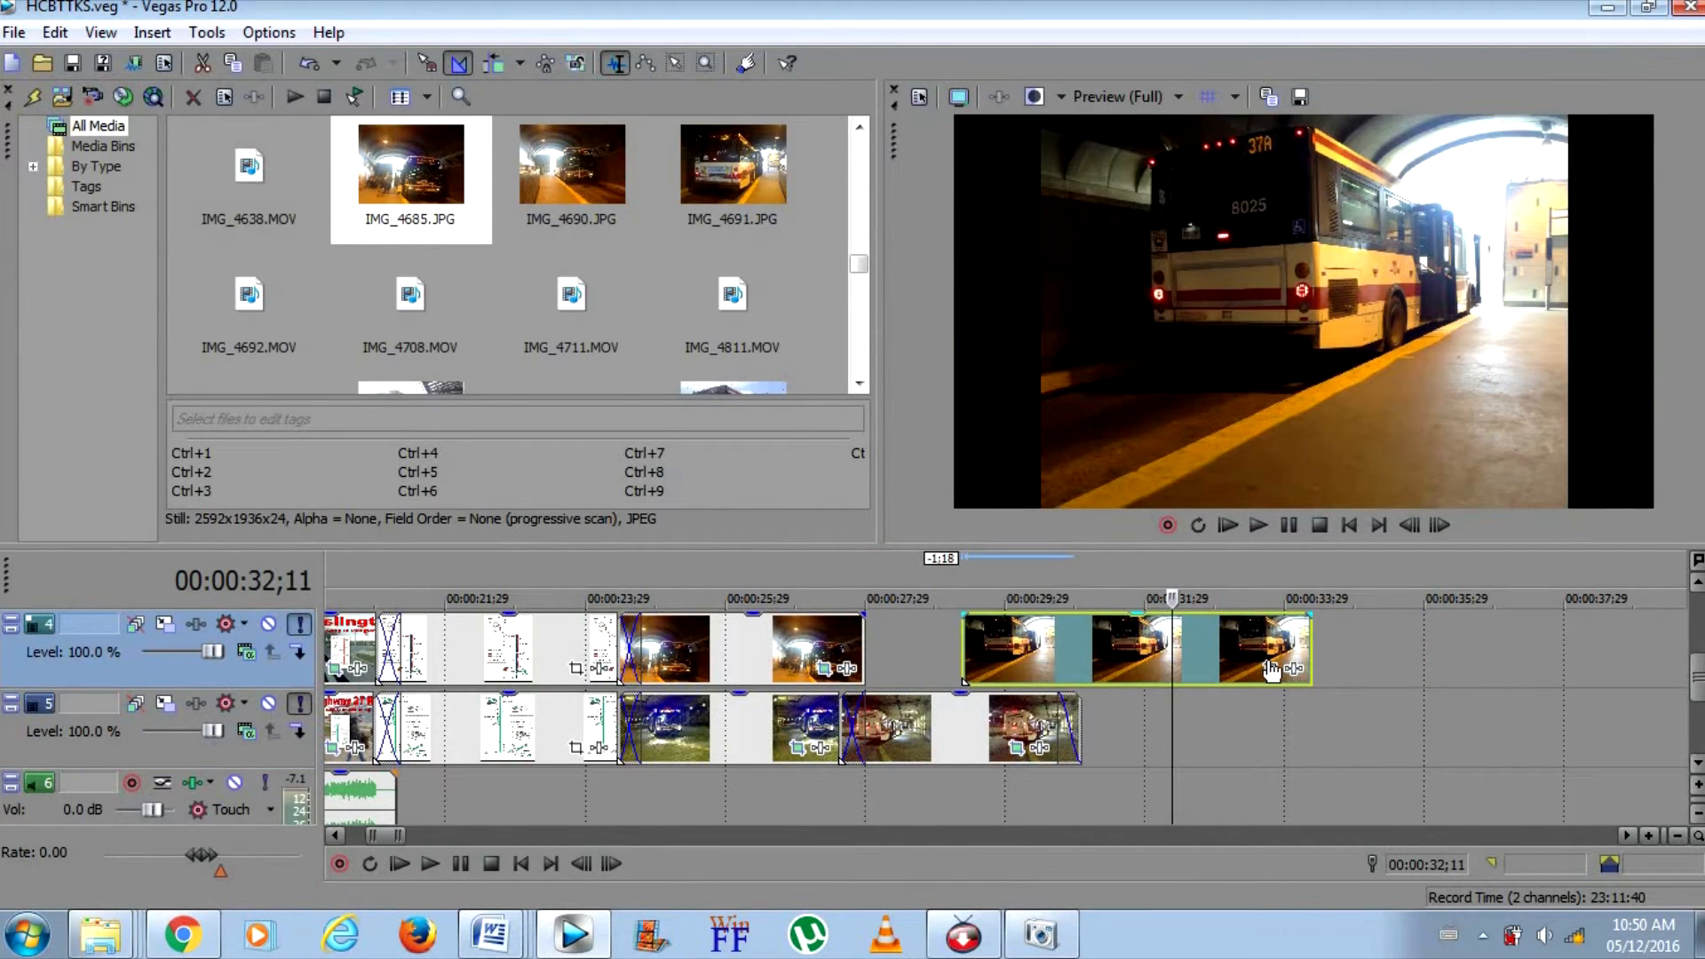
{"action": "left_click", "coordinate": [1271, 667]}
{"action": "right_click", "coordinate": [531, 312]}
{"action": "left_click", "coordinate": [613, 420]}
{"action": "left_click_drag", "start_coordinate": [558, 323], "coordinate": [558, 299]}
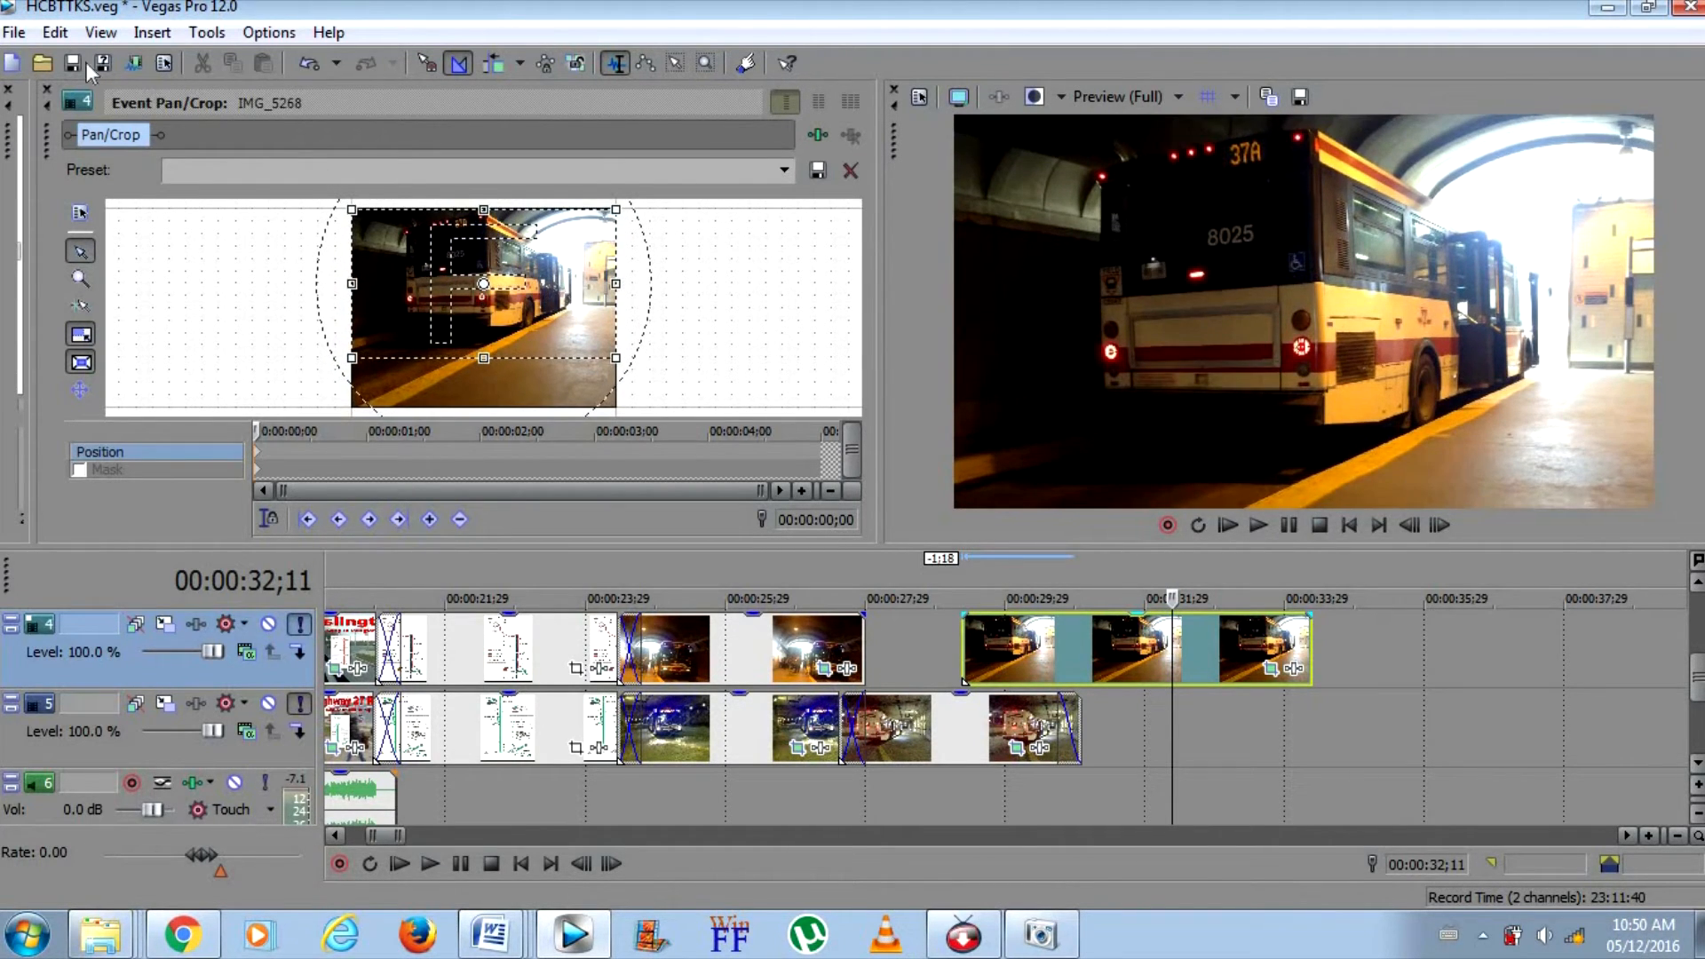
{"action": "left_click", "coordinate": [46, 89]}
Crossfade IMG_5268 with the end of IMG_4685 and trim it to end with the old photos at 00:00:31;02
{"action": "left_click", "coordinate": [738, 658]}
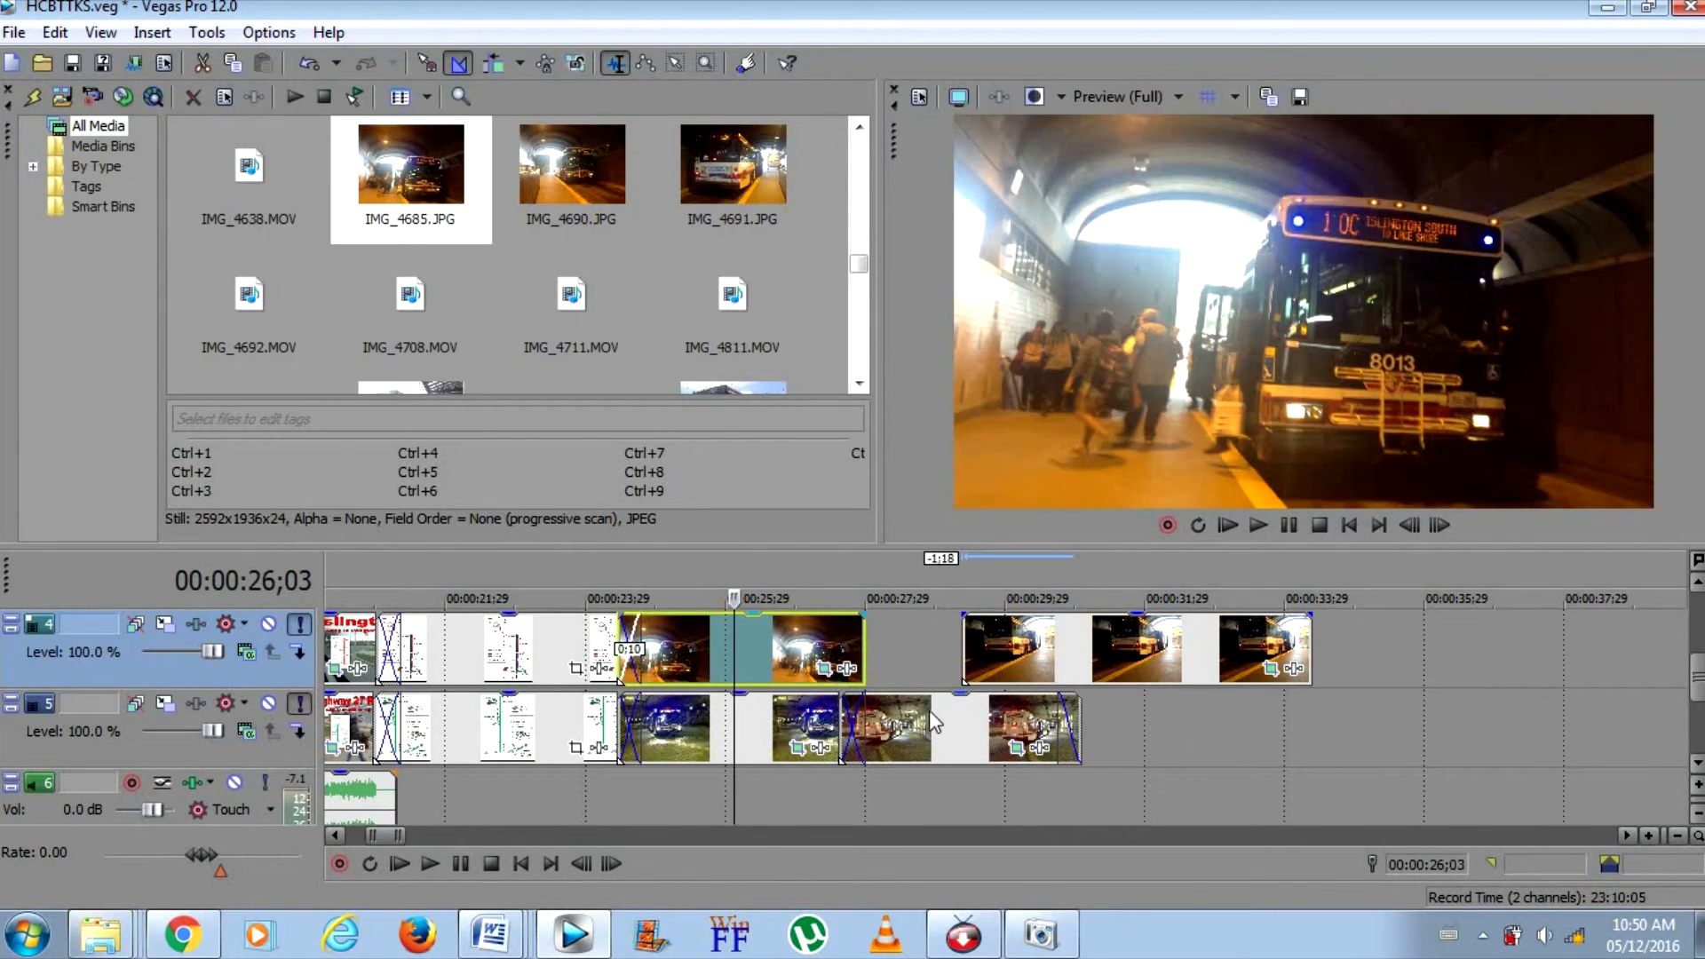
{"action": "left_click", "coordinate": [1067, 680]}
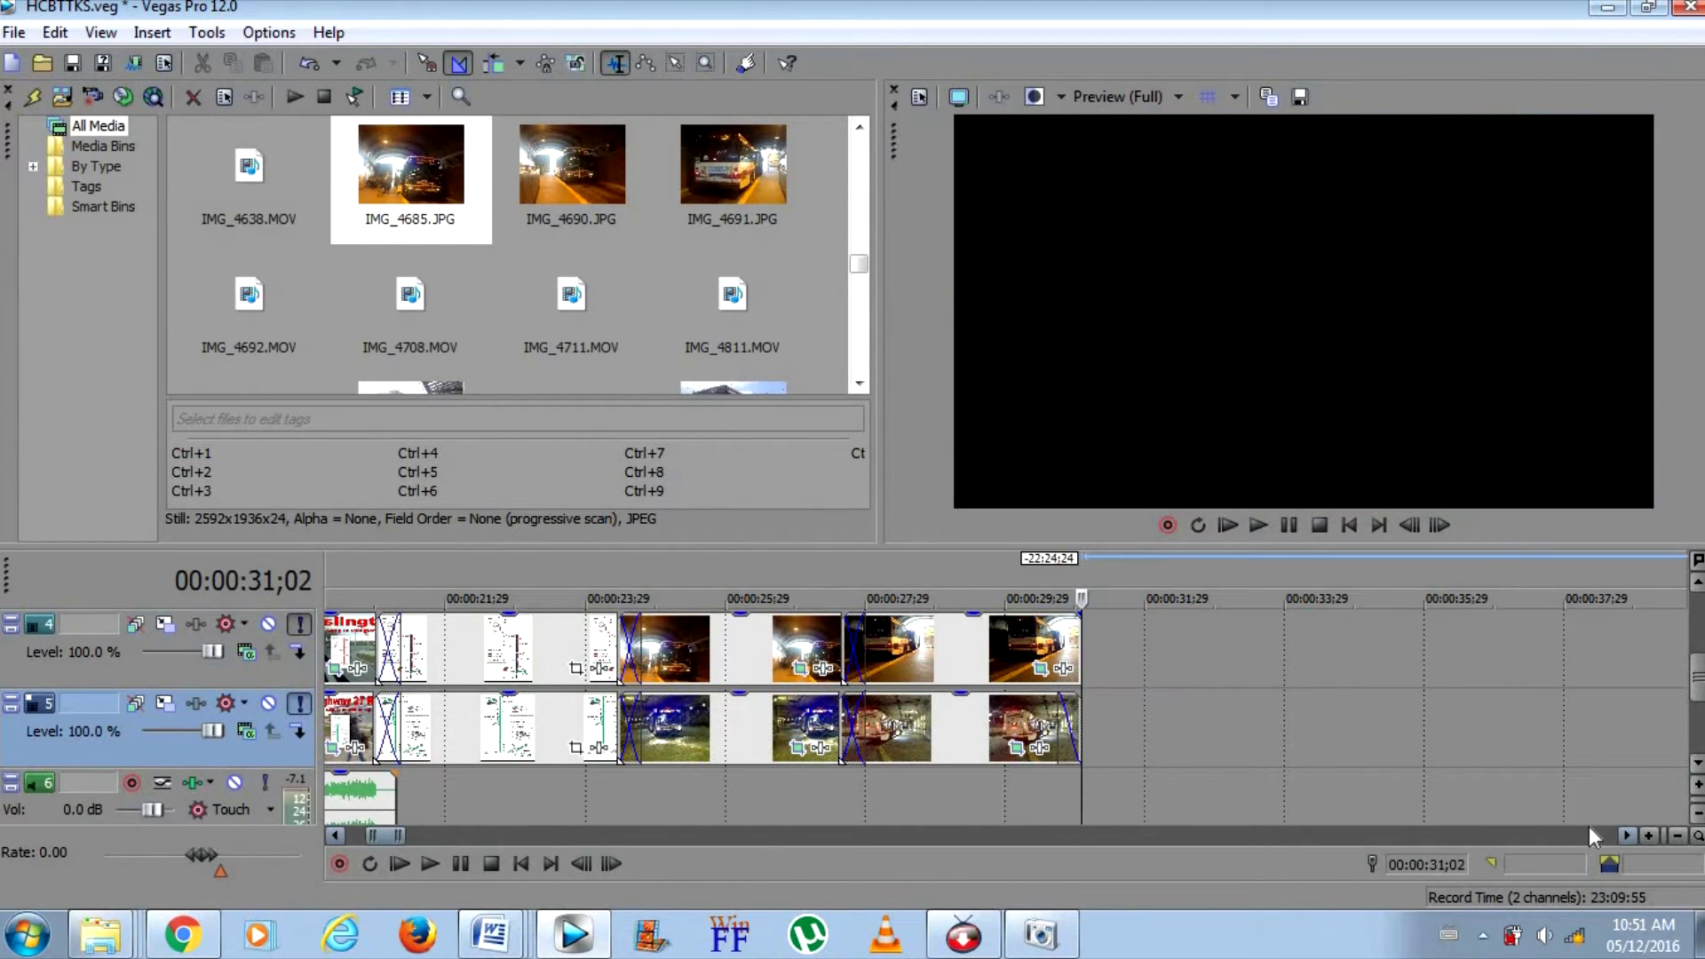
Delete the old Highway 27 title image, map and both old bus photos from track 5
{"action": "left_click", "coordinate": [352, 649]}
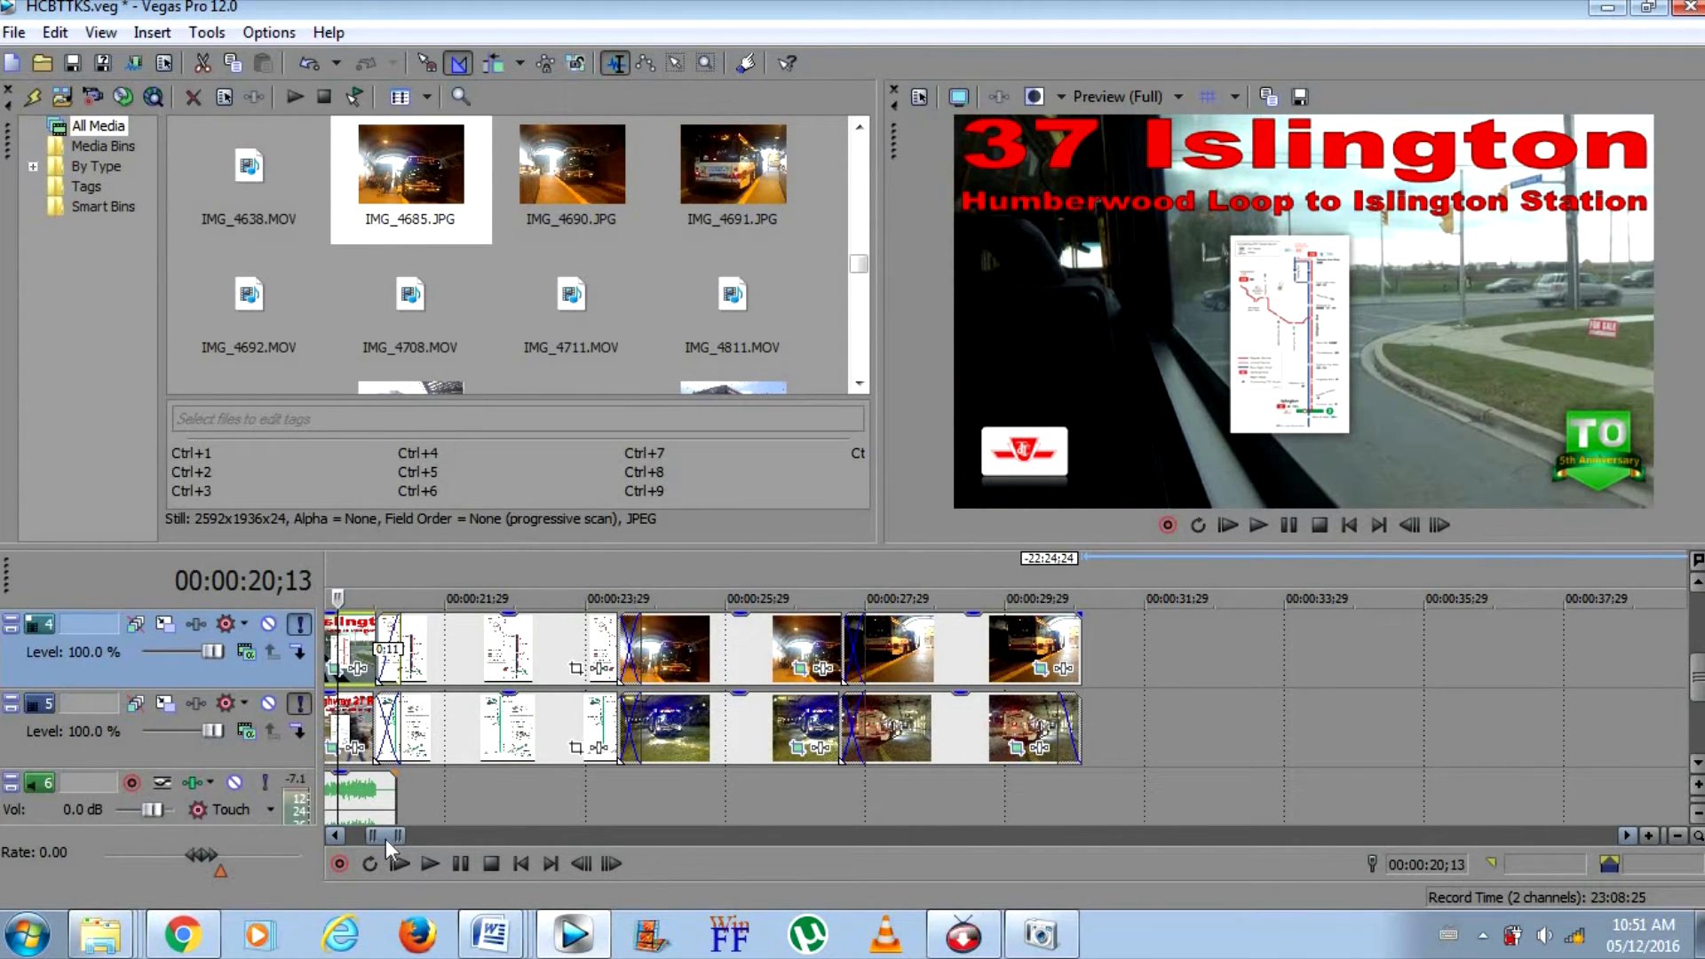
{"action": "scroll", "coordinate": [384, 838], "scroll_direction": "left", "scroll_amount": 4}
{"action": "scroll", "coordinate": [382, 838], "scroll_direction": "right", "scroll_amount": 4}
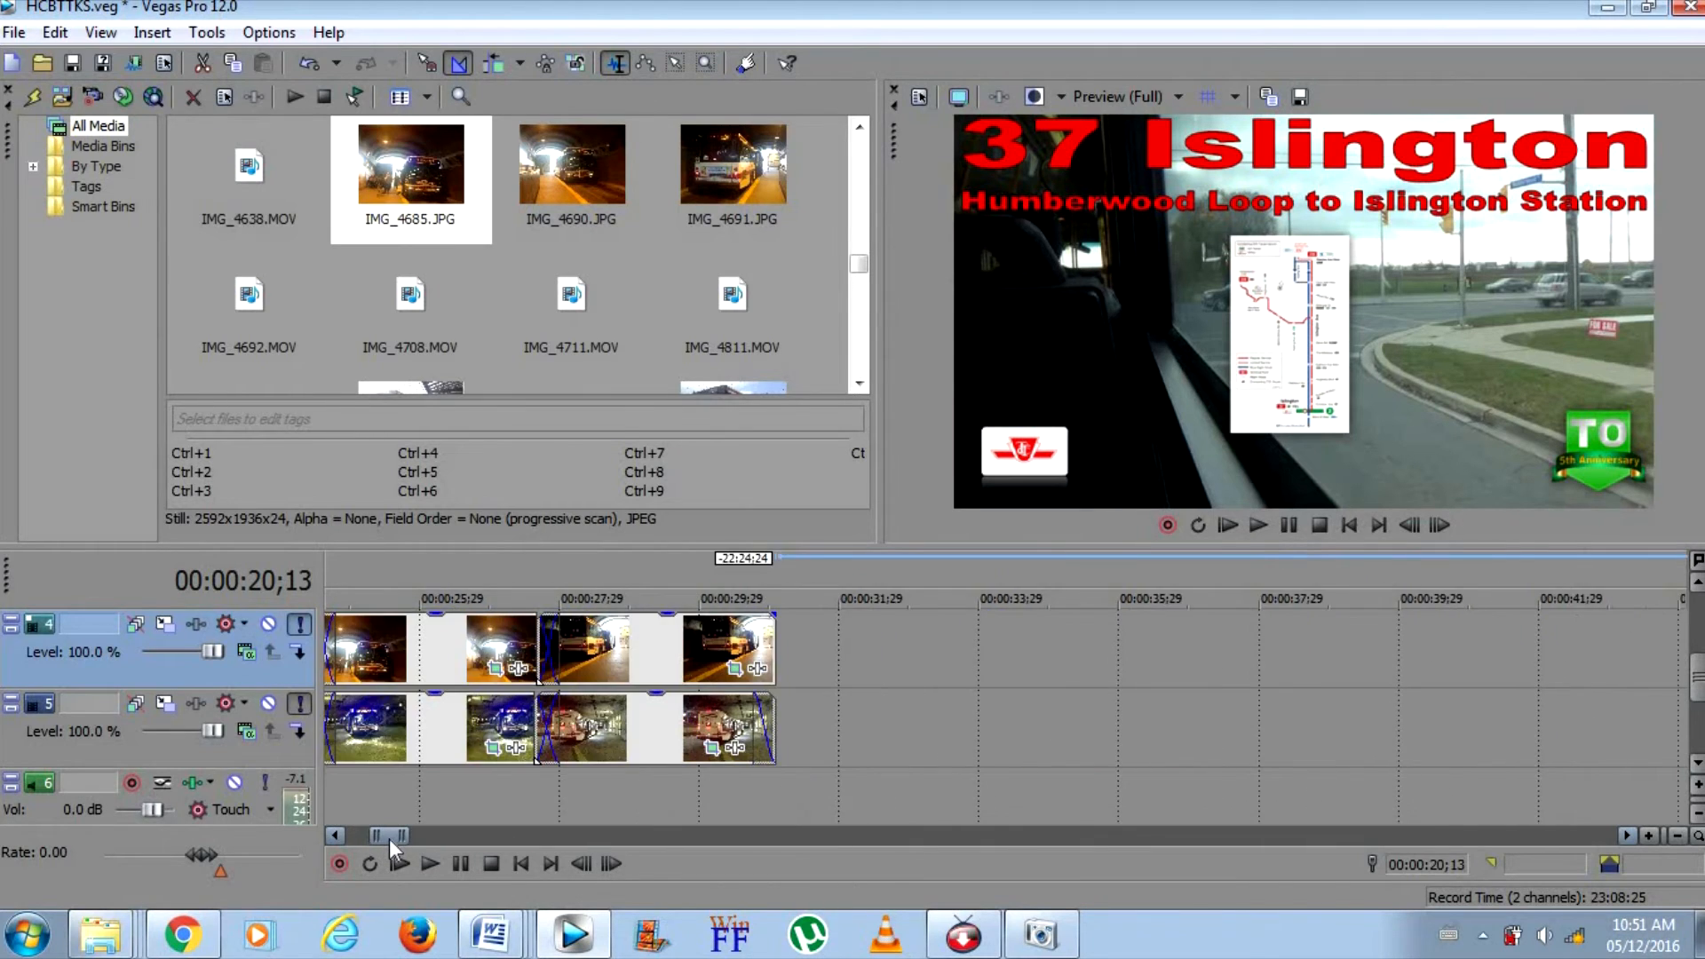
{"action": "scroll", "coordinate": [383, 838], "scroll_direction": "left", "scroll_amount": 4}
{"action": "left_click", "coordinate": [1169, 743]}
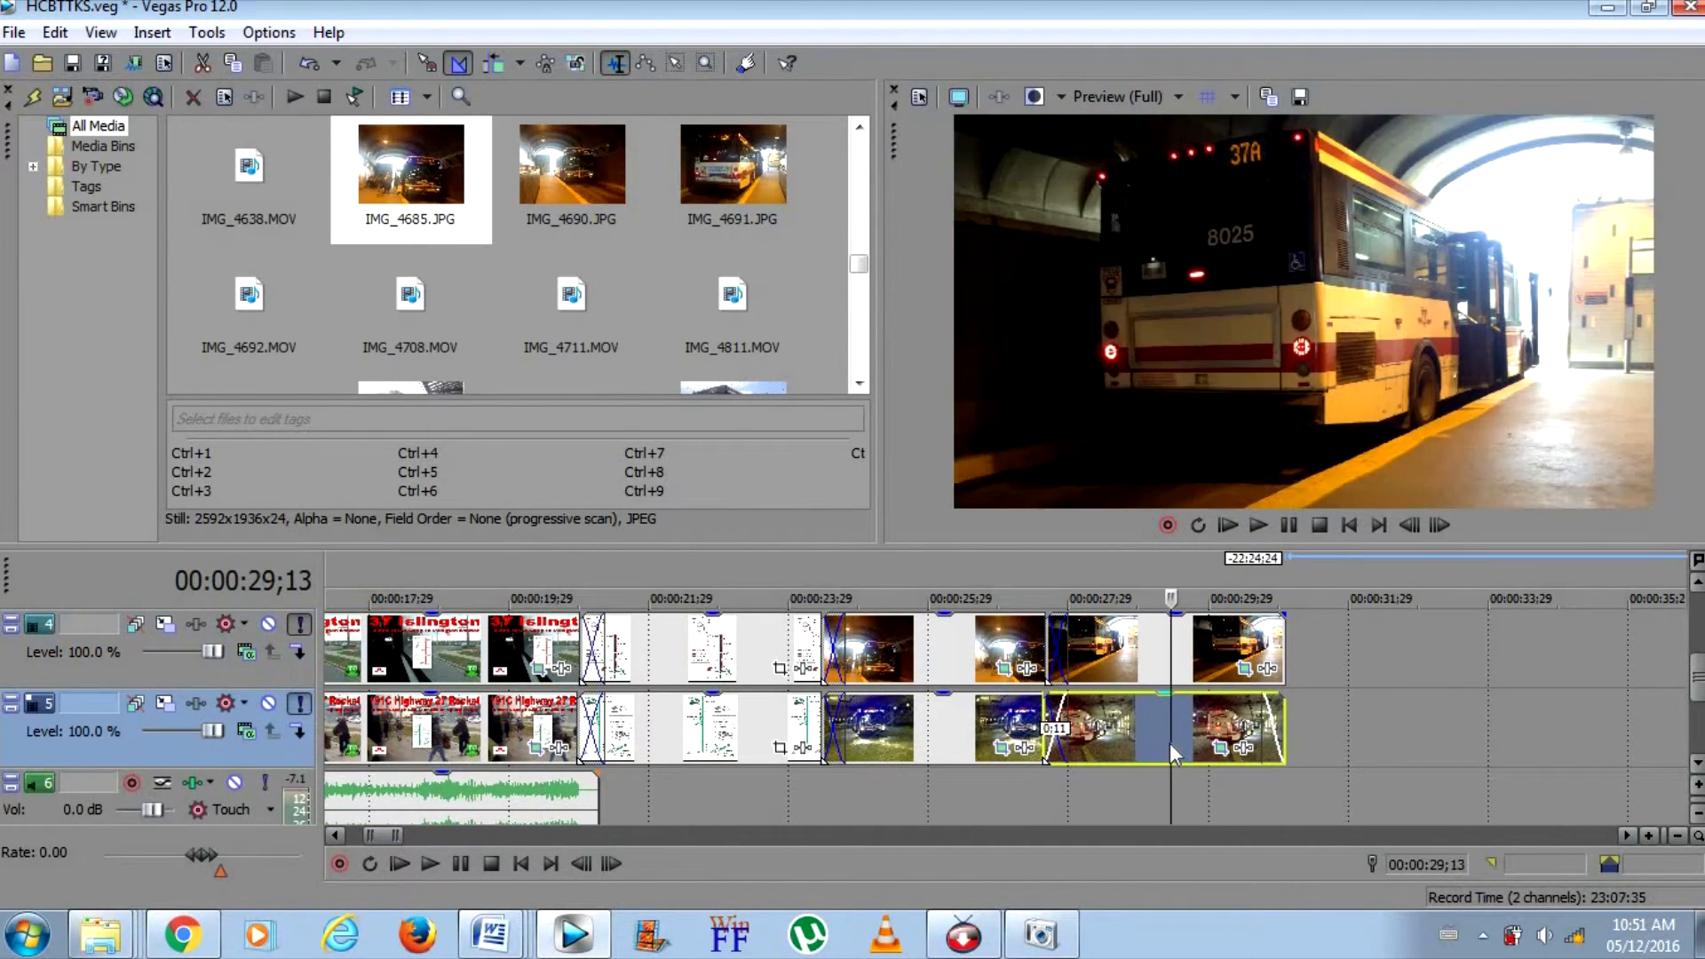
{"action": "left_click", "coordinate": [918, 721], "text": "ctrl"}
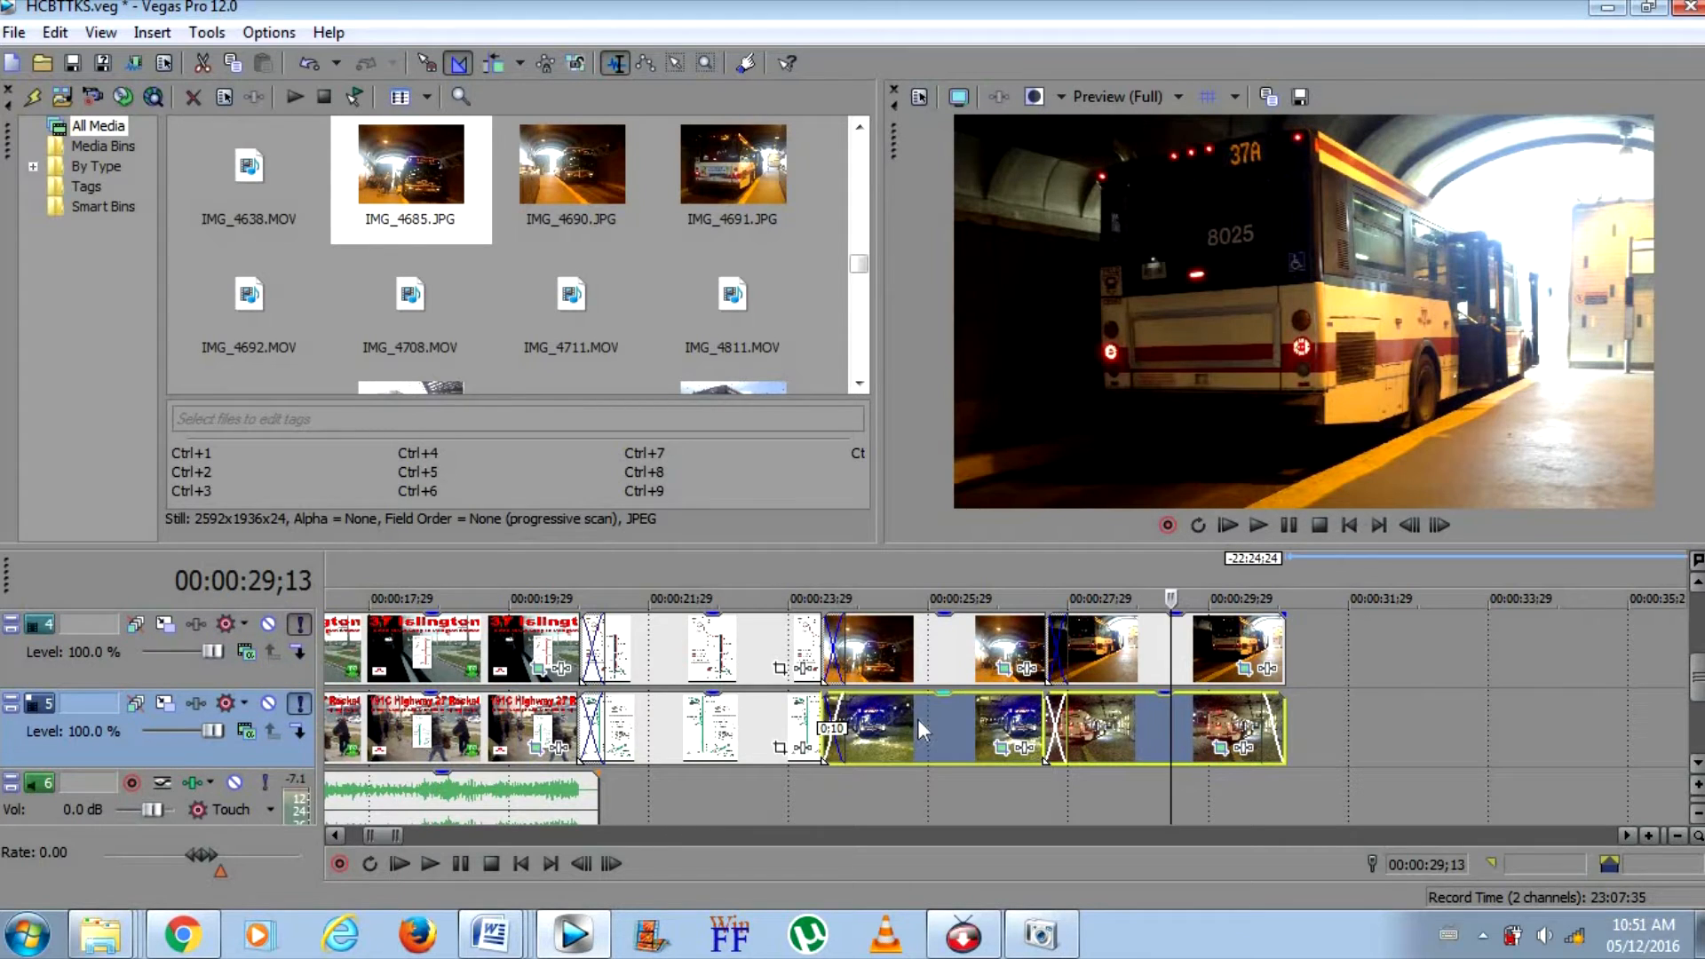
{"action": "left_click", "coordinate": [637, 721], "text": "ctrl"}
{"action": "left_click", "coordinate": [458, 734], "text": "ctrl"}
{"action": "left_click", "coordinate": [457, 735]}
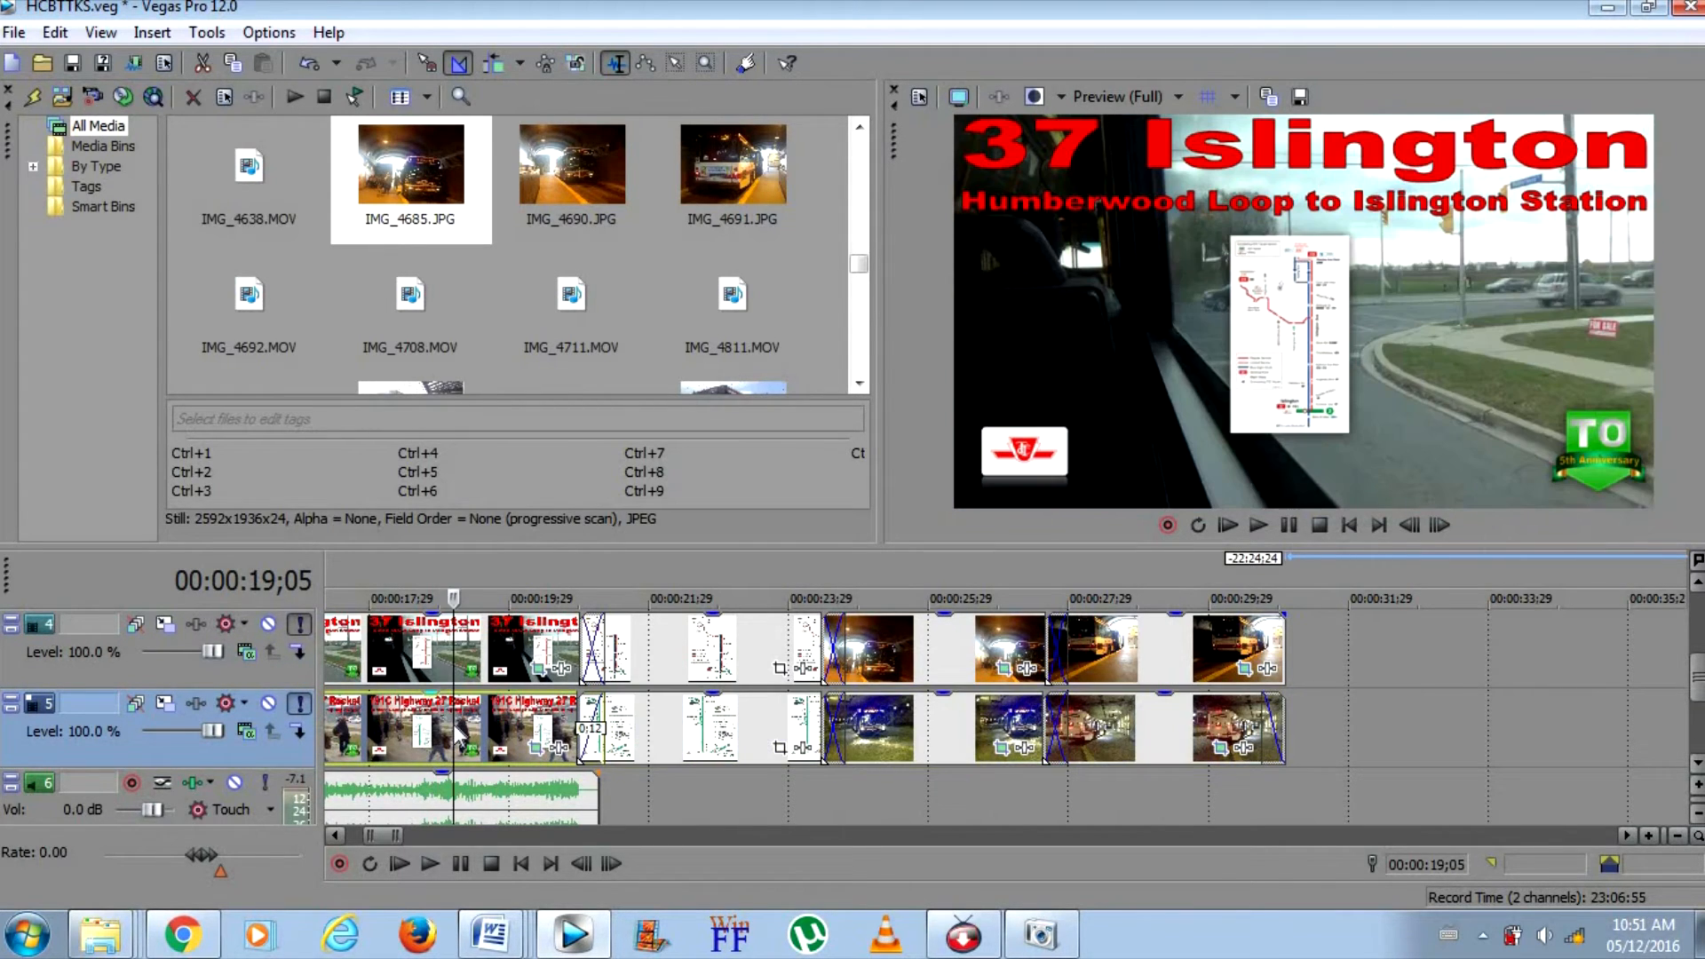
{"action": "left_click", "coordinate": [701, 755]}
{"action": "left_click", "coordinate": [888, 728], "text": "ctrl"}
{"action": "left_click", "coordinate": [1202, 723], "text": "ctrl"}
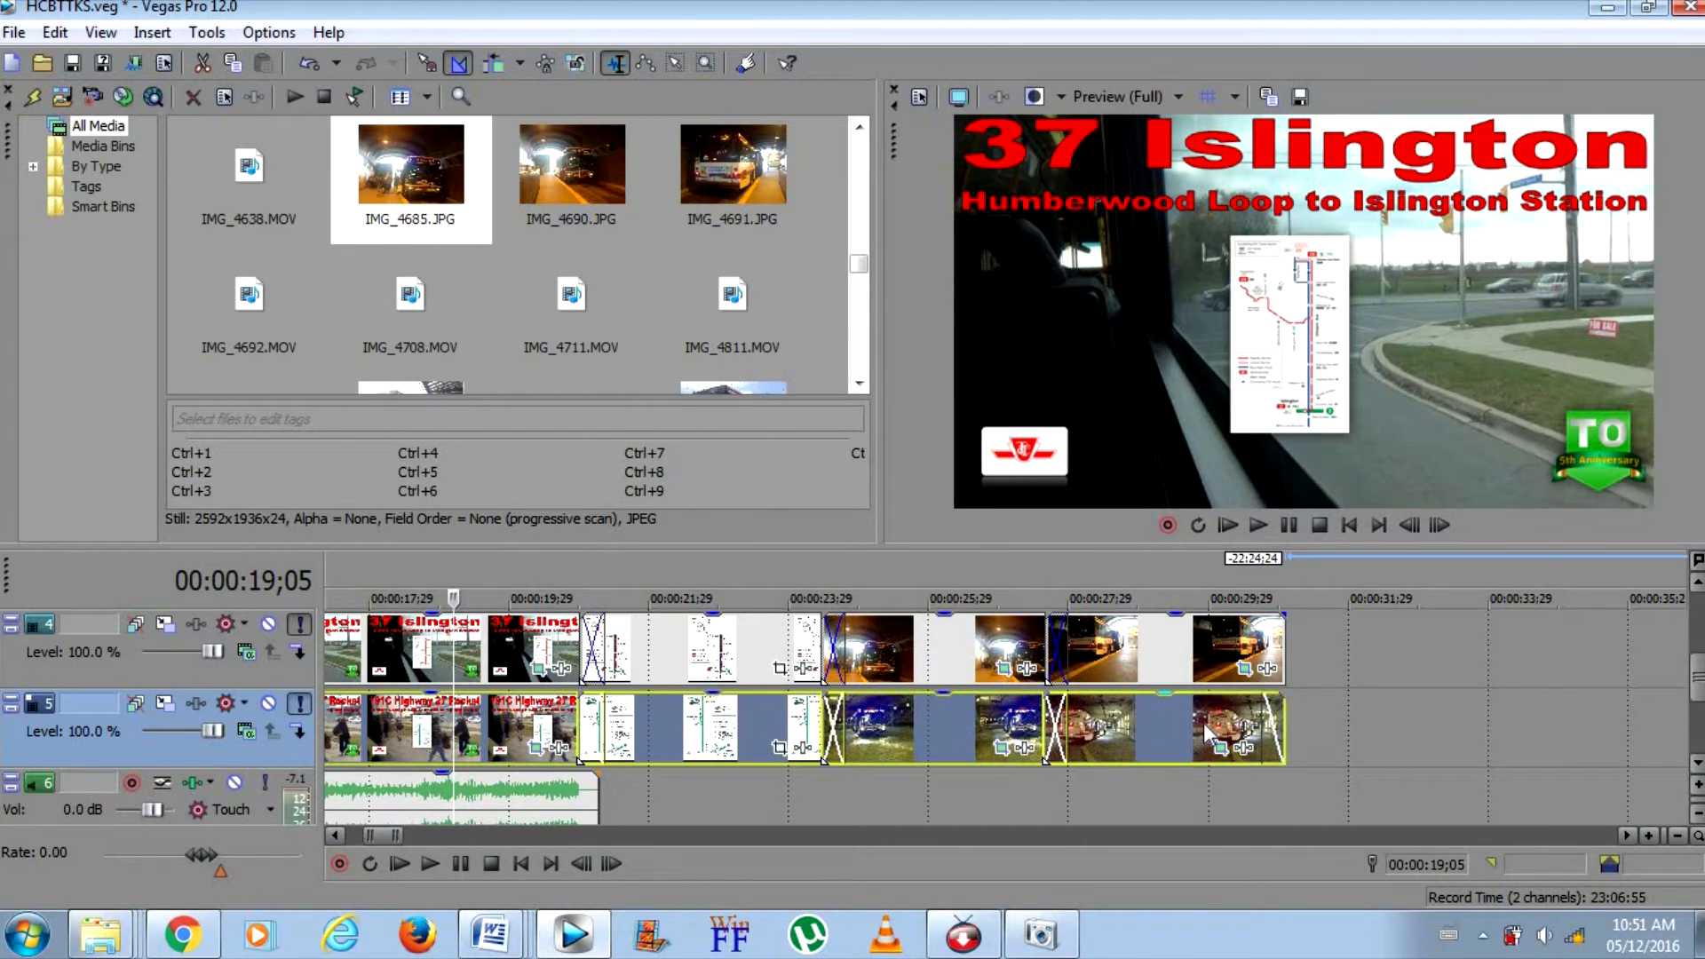
{"action": "right_click", "coordinate": [1202, 722]}
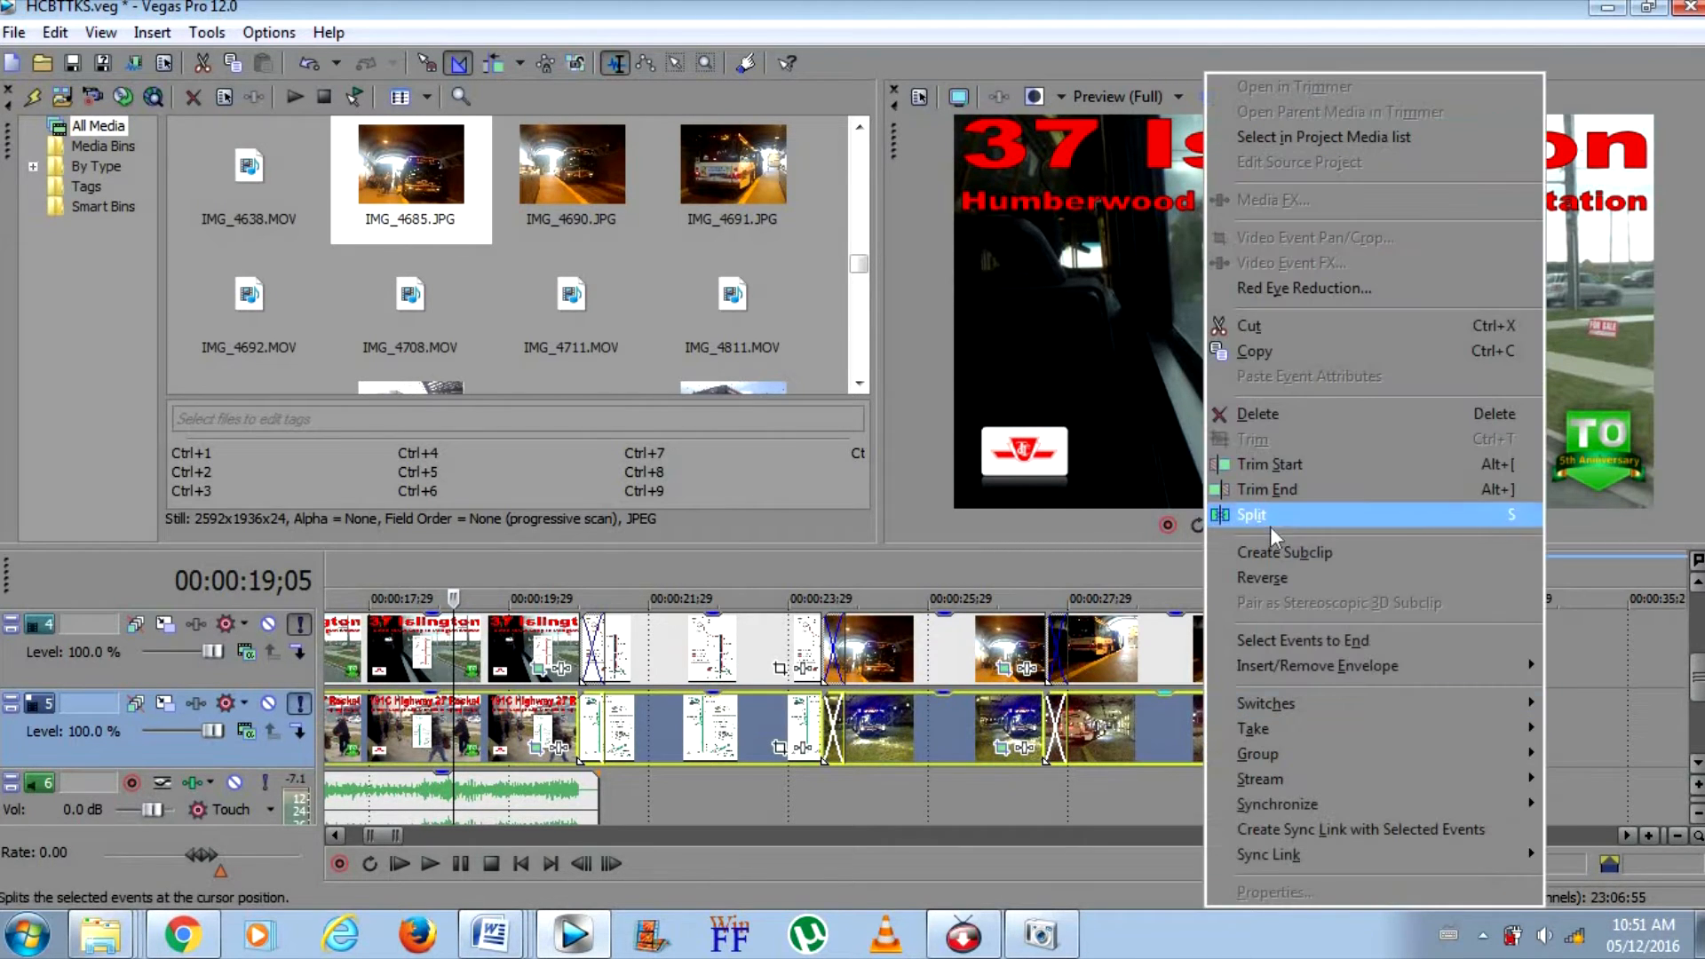
{"action": "left_click", "coordinate": [1276, 410]}
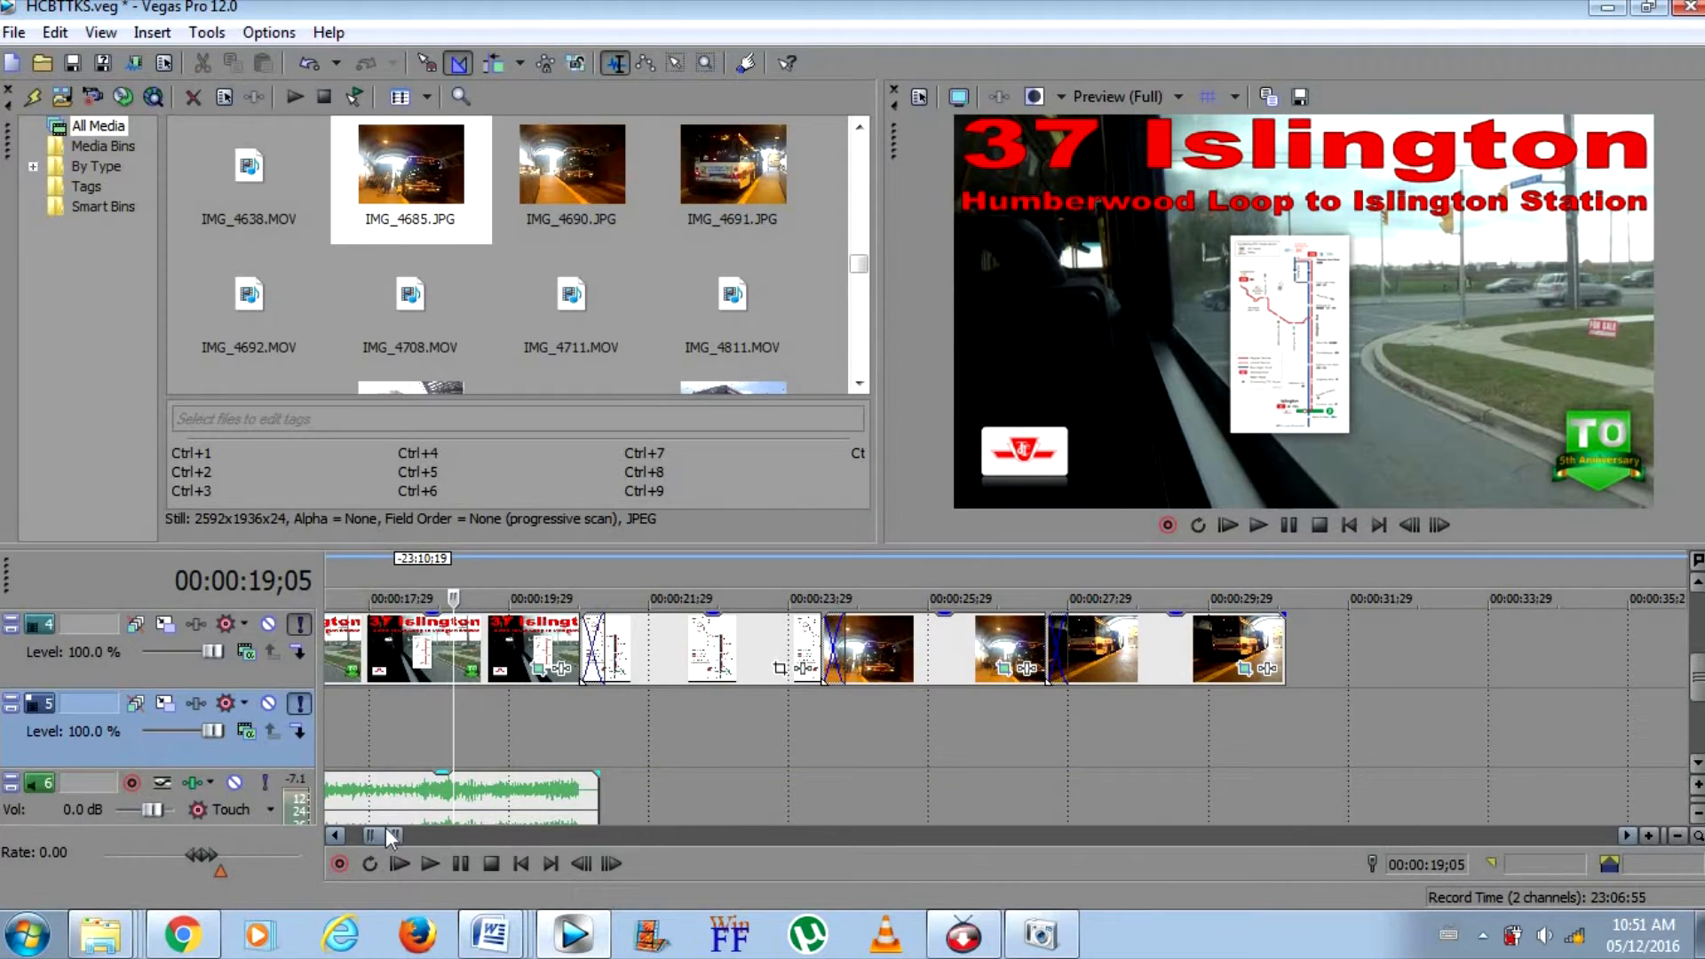
Select the new 37 Islington title image, map and both photos on track 4 and move them down onto track 5
{"action": "left_click_drag", "start_coordinate": [386, 831], "coordinate": [383, 831]}
{"action": "left_click", "coordinate": [507, 663]}
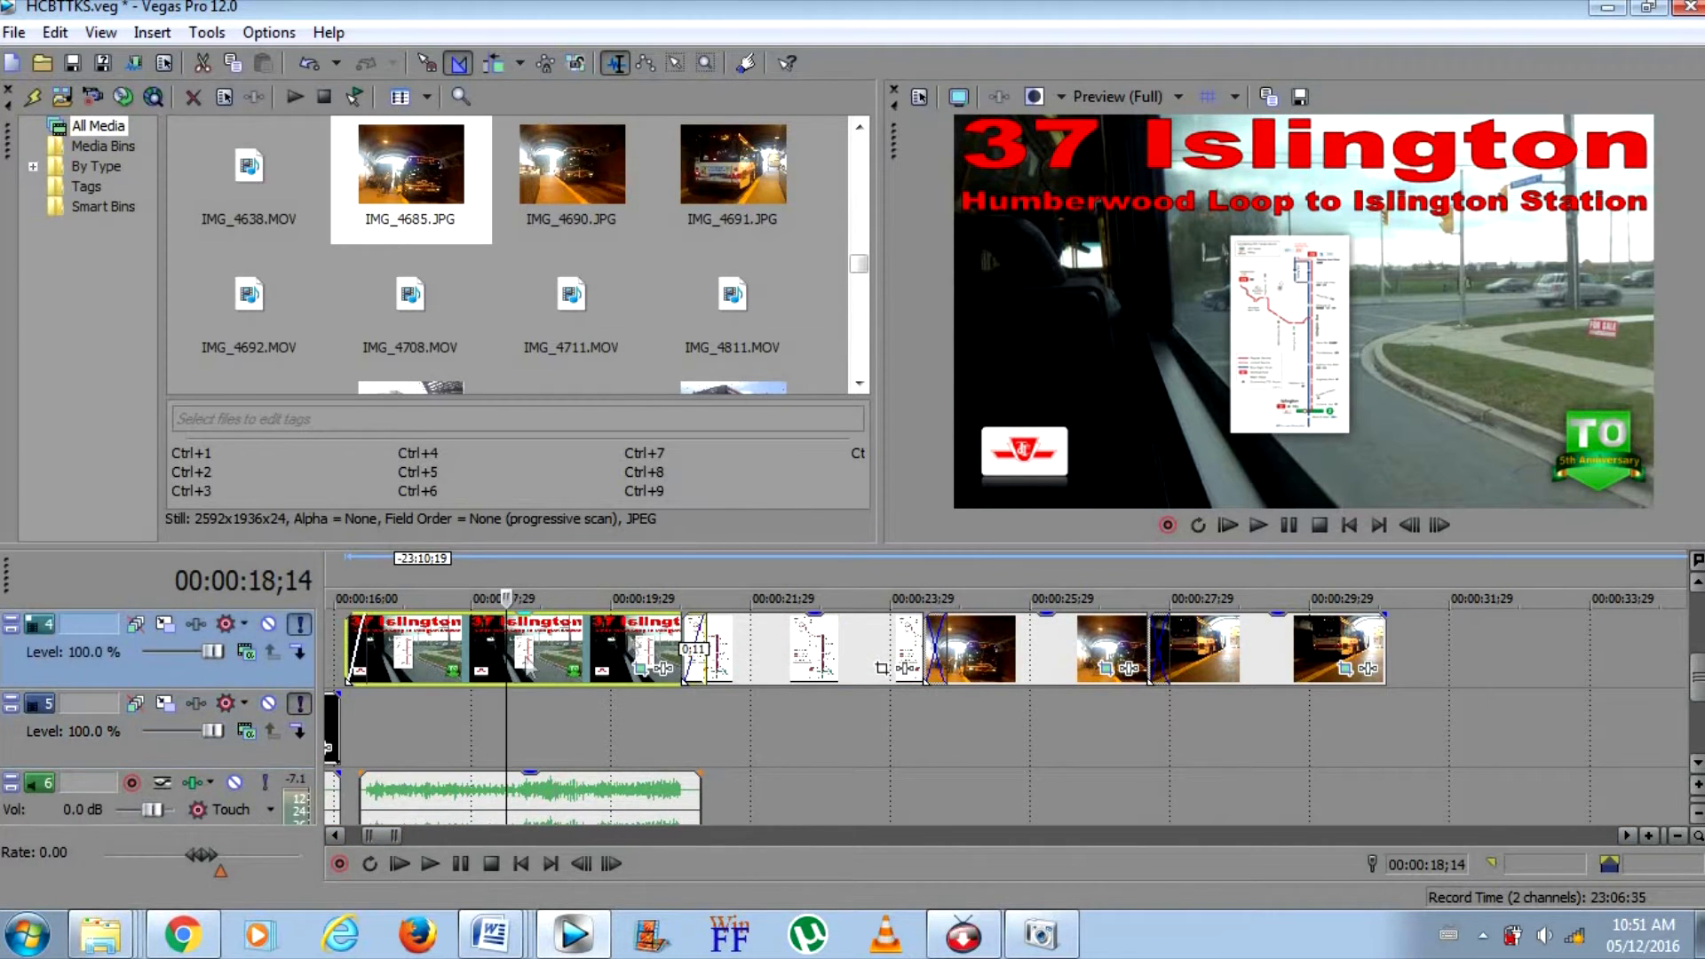
{"action": "left_click", "coordinate": [779, 655], "text": "ctrl"}
{"action": "left_click", "coordinate": [1057, 650], "text": "ctrl"}
{"action": "left_click", "coordinate": [1197, 659], "text": "ctrl"}
{"action": "left_click_drag", "start_coordinate": [1196, 658], "coordinate": [1193, 710]}
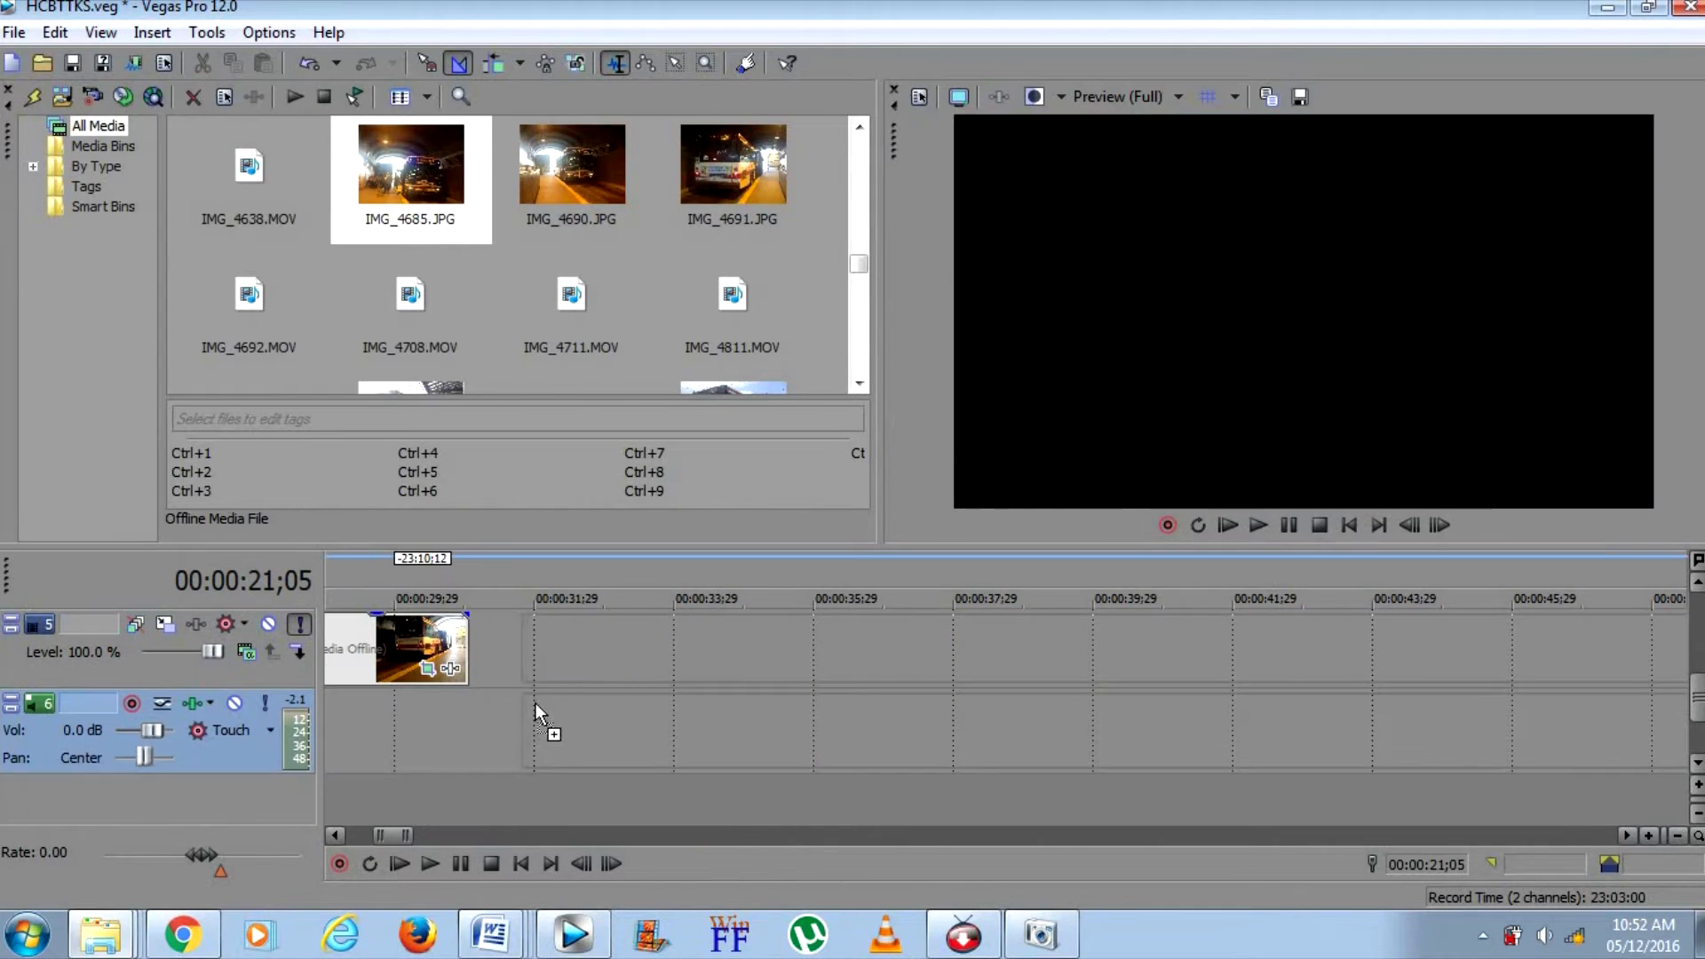
{"action": "left_click_drag", "start_coordinate": [535, 701], "coordinate": [519, 700]}
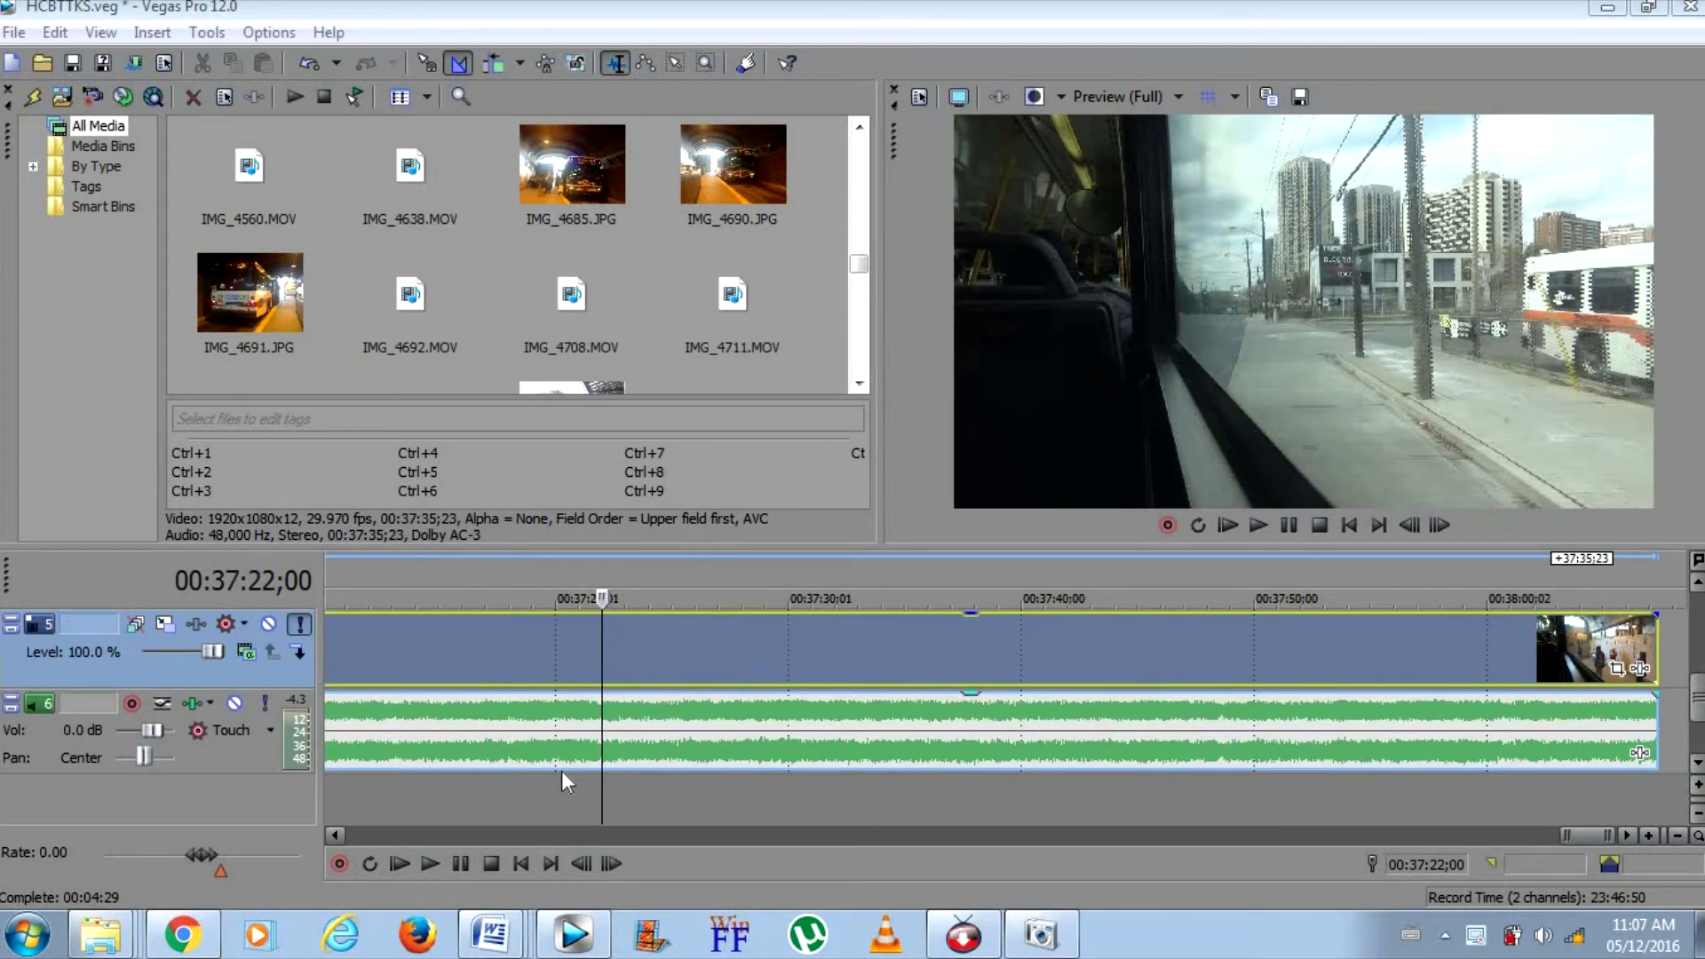
Preview the ride footage near its end and split it at 00:37:22;00 and 00:37:24;19
{"action": "left_click", "coordinate": [591, 686]}
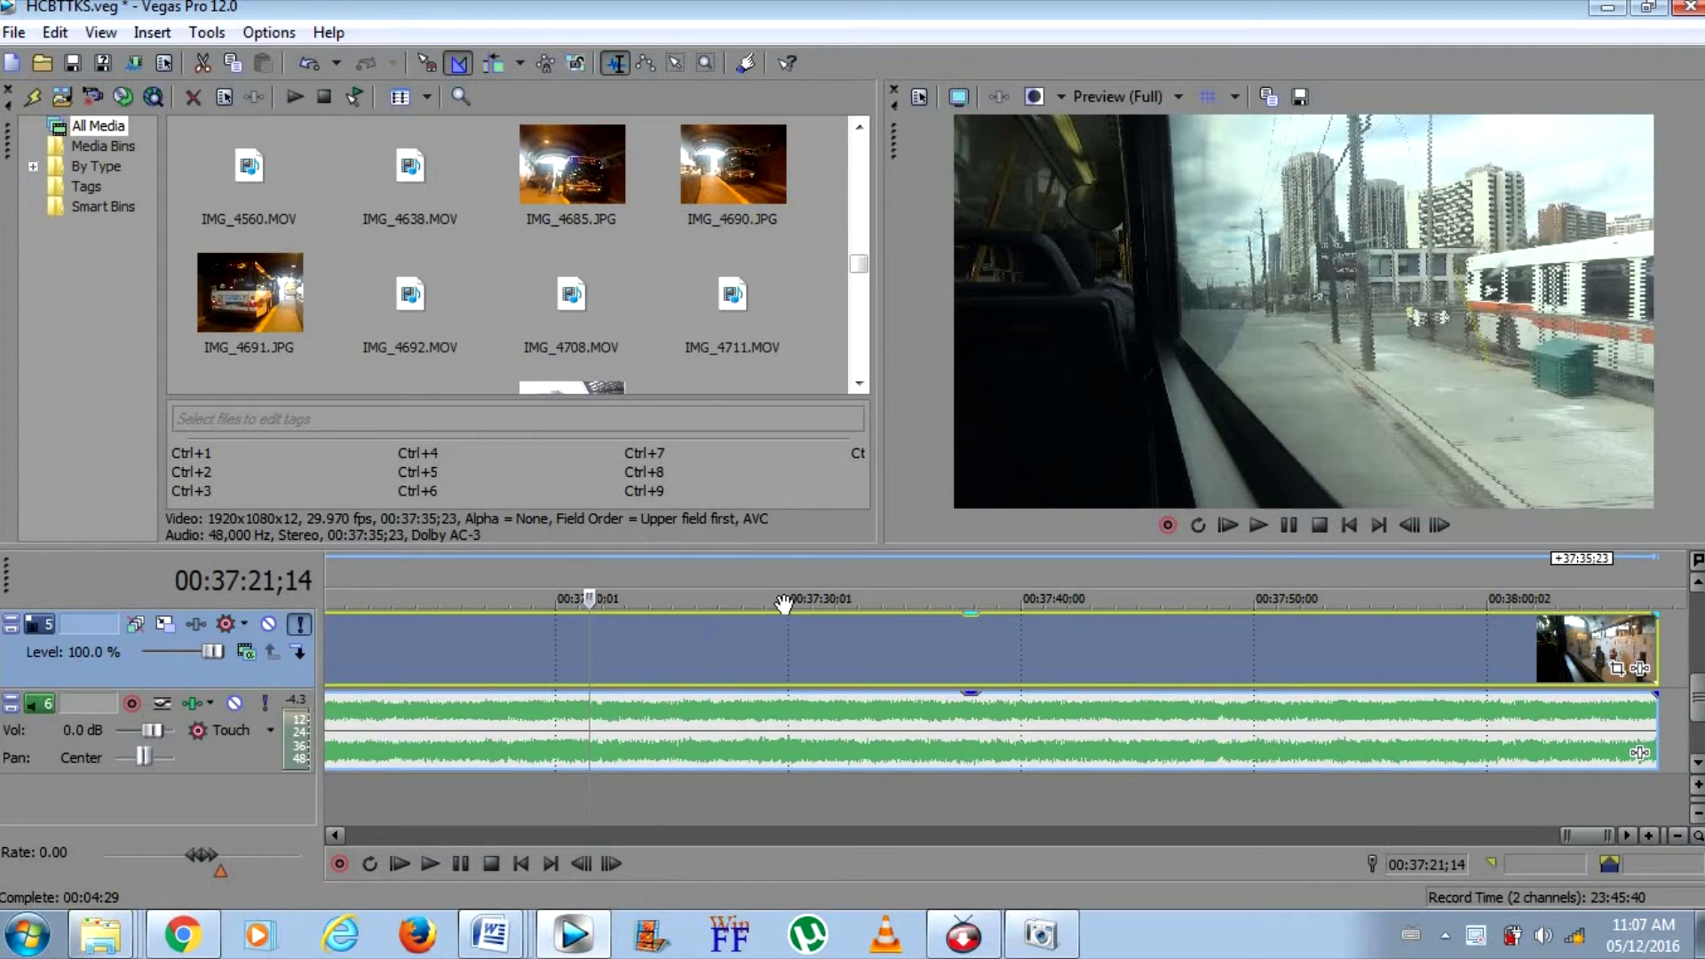
{"action": "left_click", "coordinate": [1276, 536]}
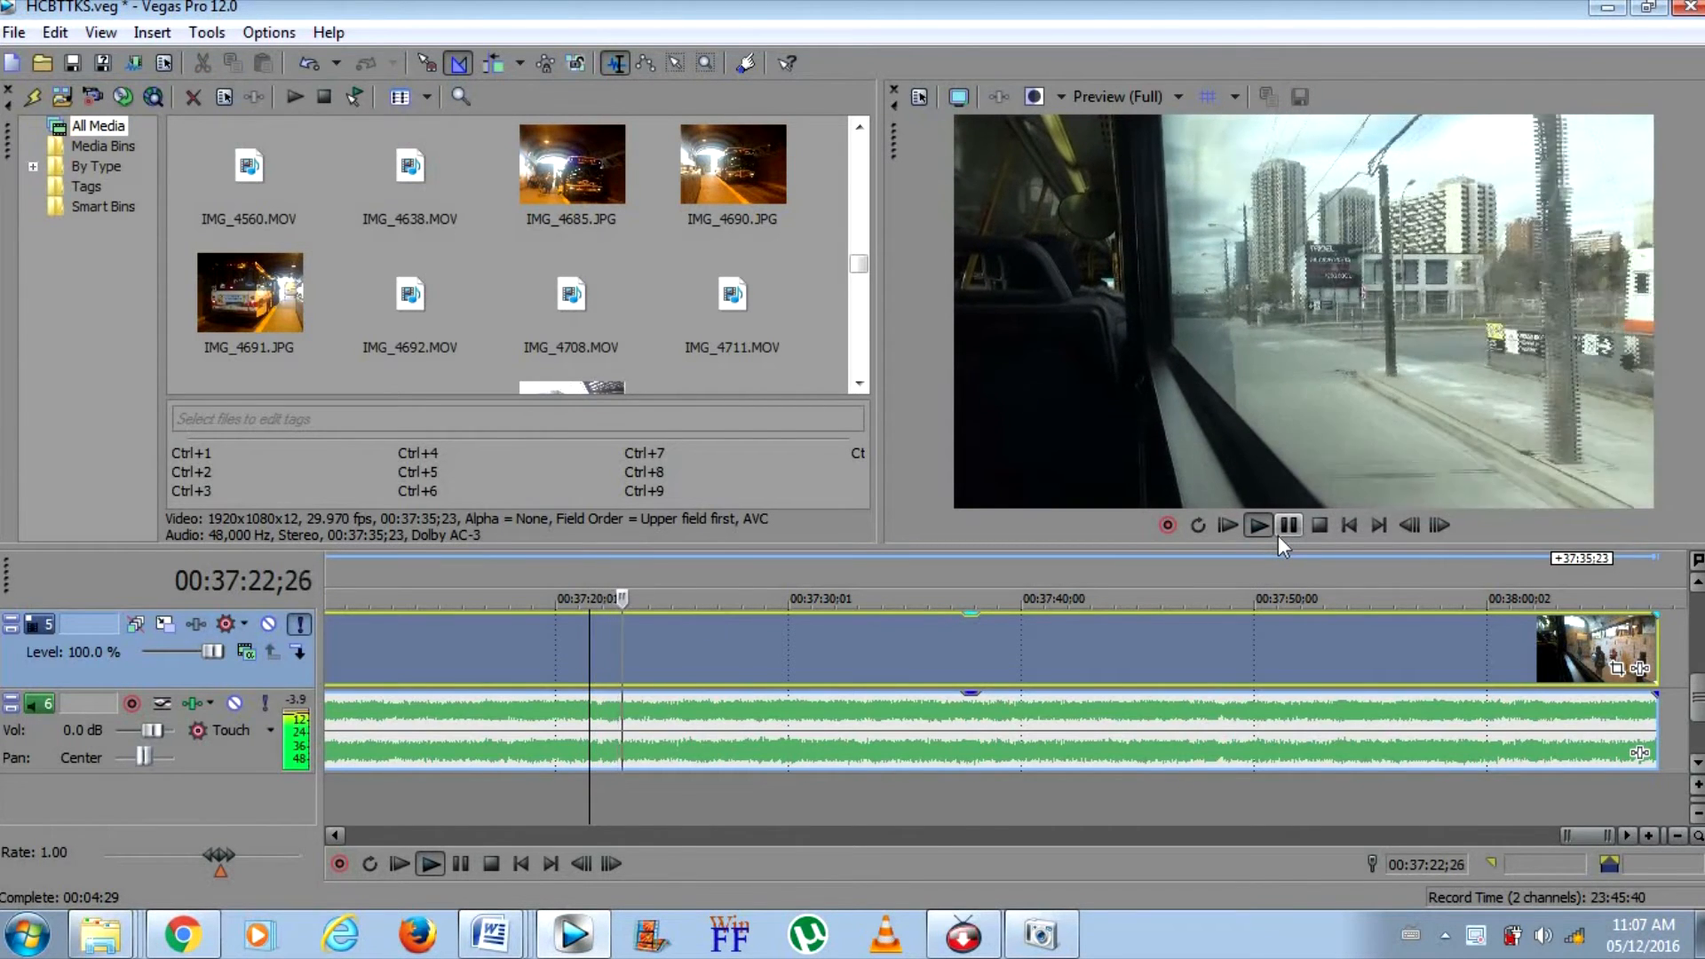
{"action": "left_click", "coordinate": [1279, 536]}
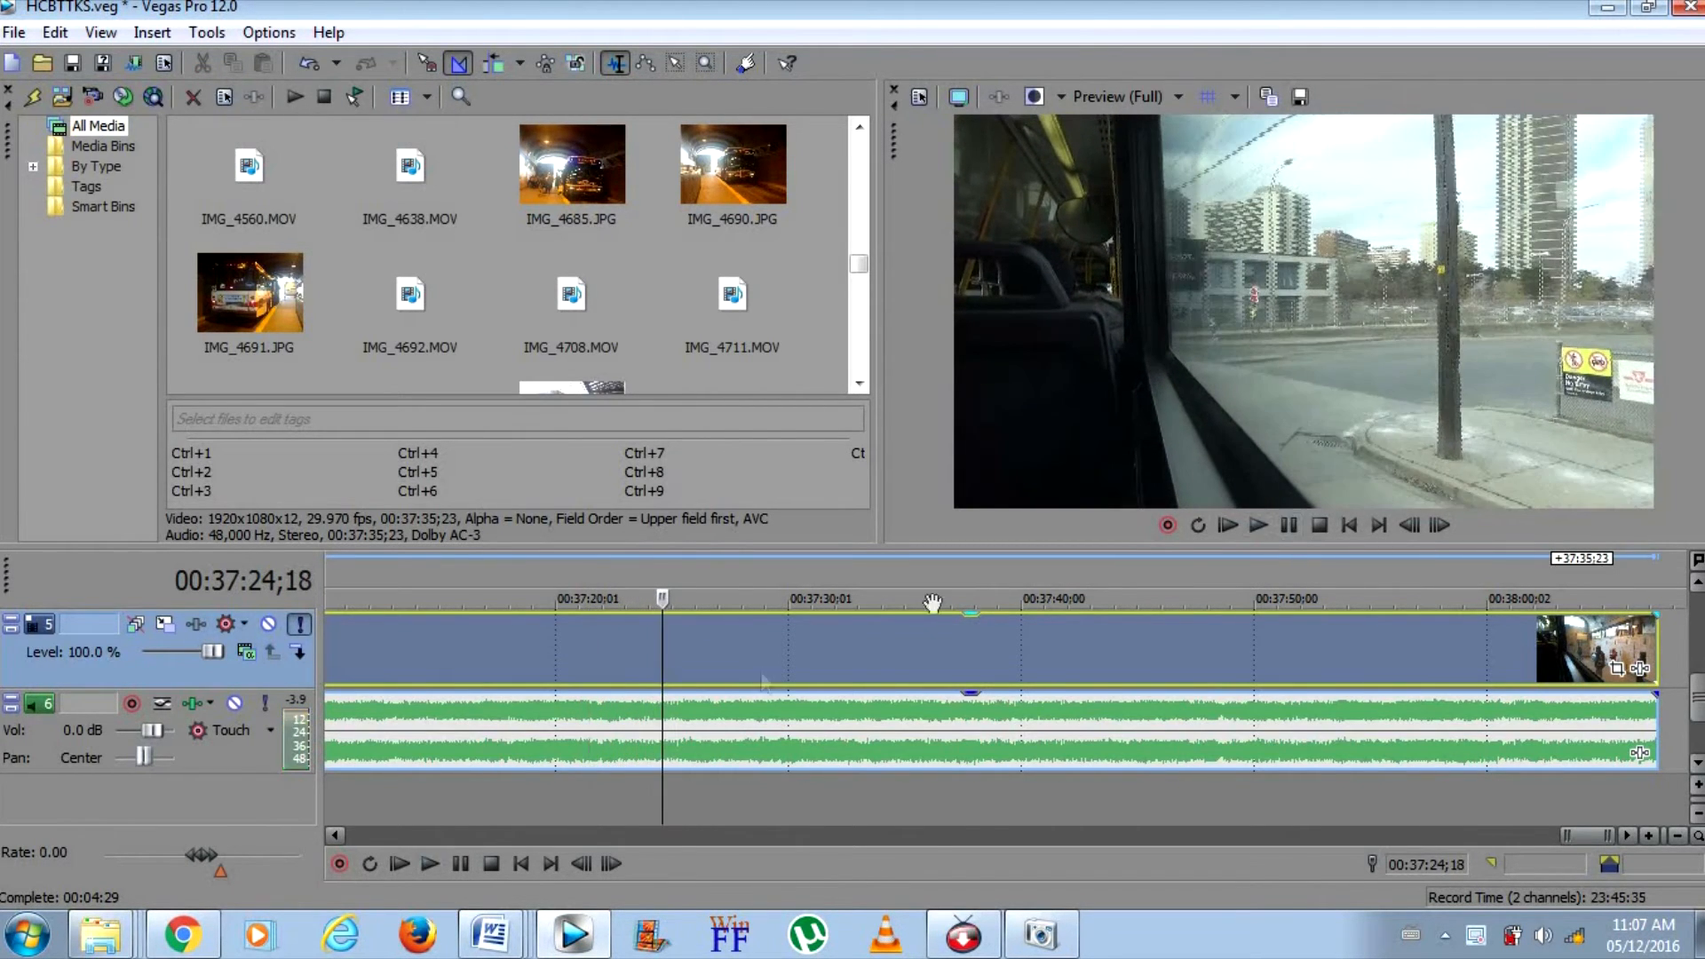
{"action": "left_click", "coordinate": [596, 670]}
{"action": "left_click", "coordinate": [1279, 529]}
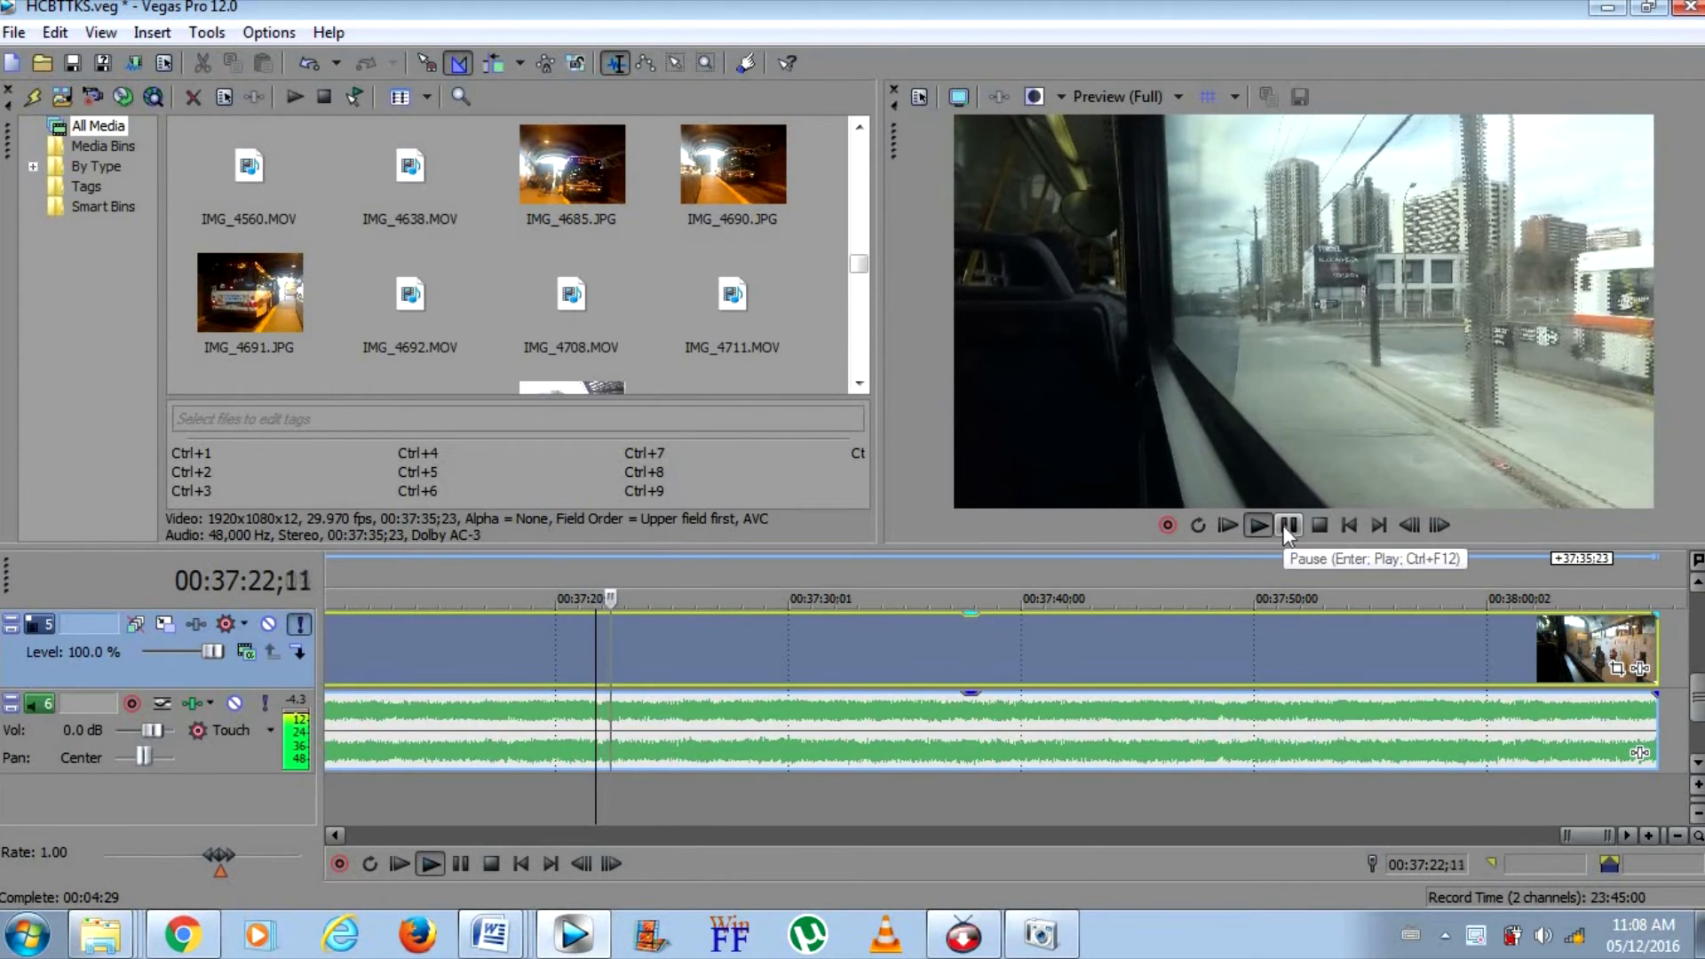
{"action": "left_click", "coordinate": [1286, 528]}
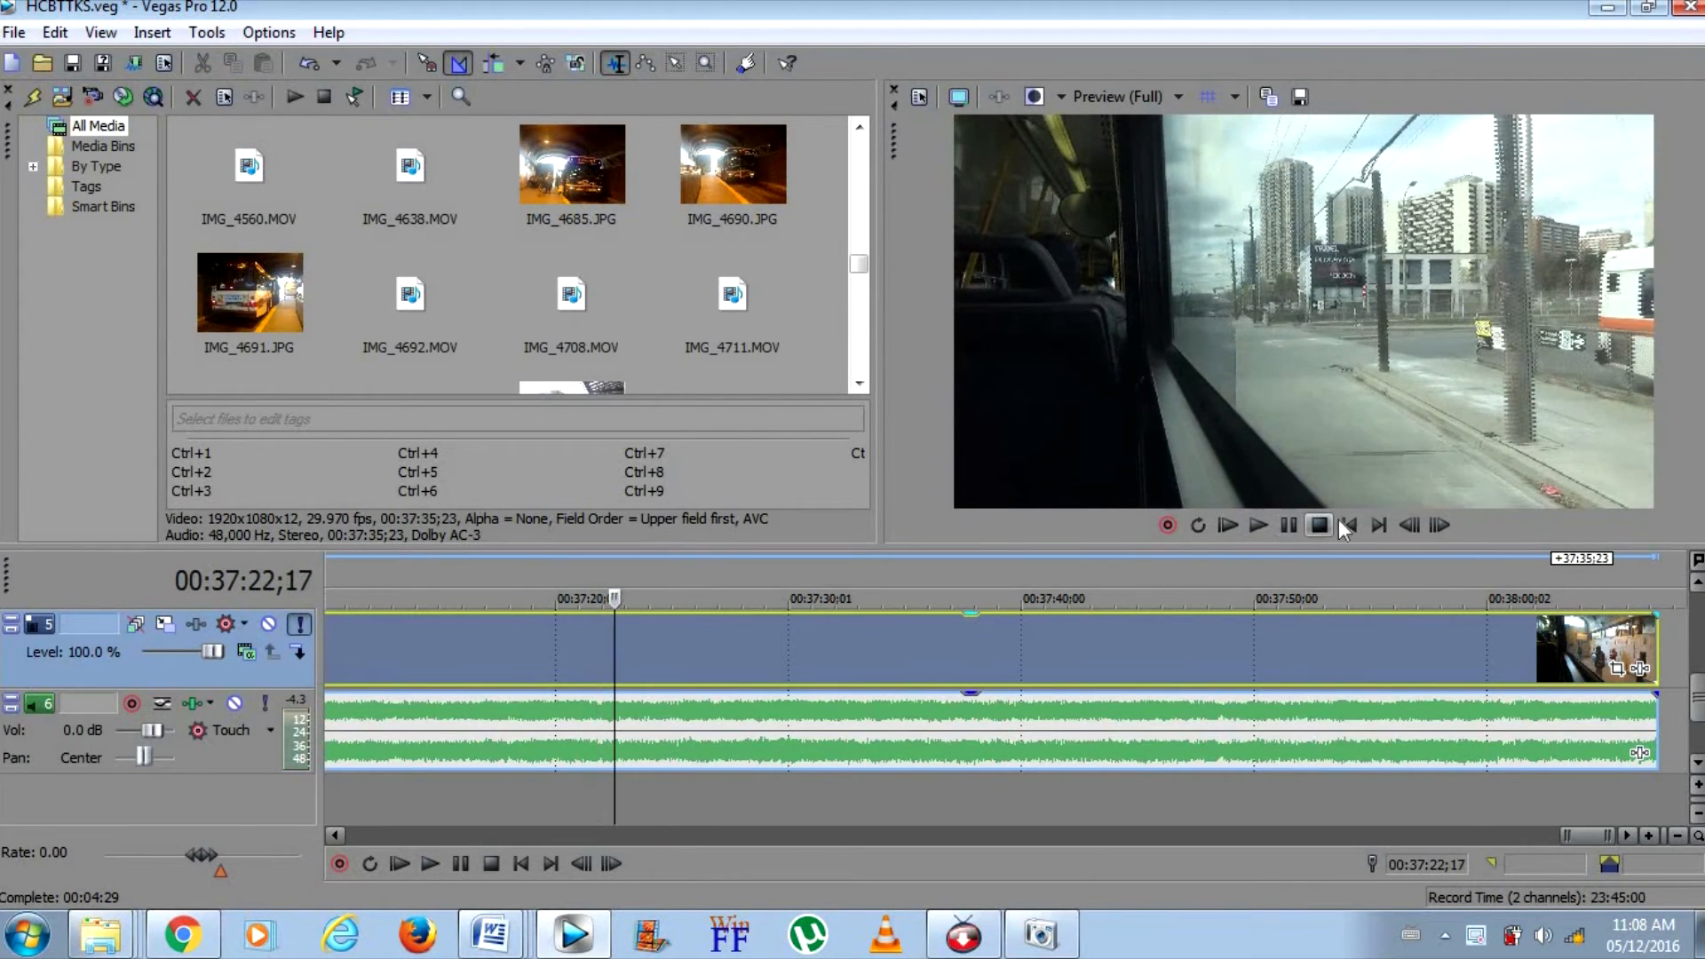
{"action": "left_click", "coordinate": [608, 679]}
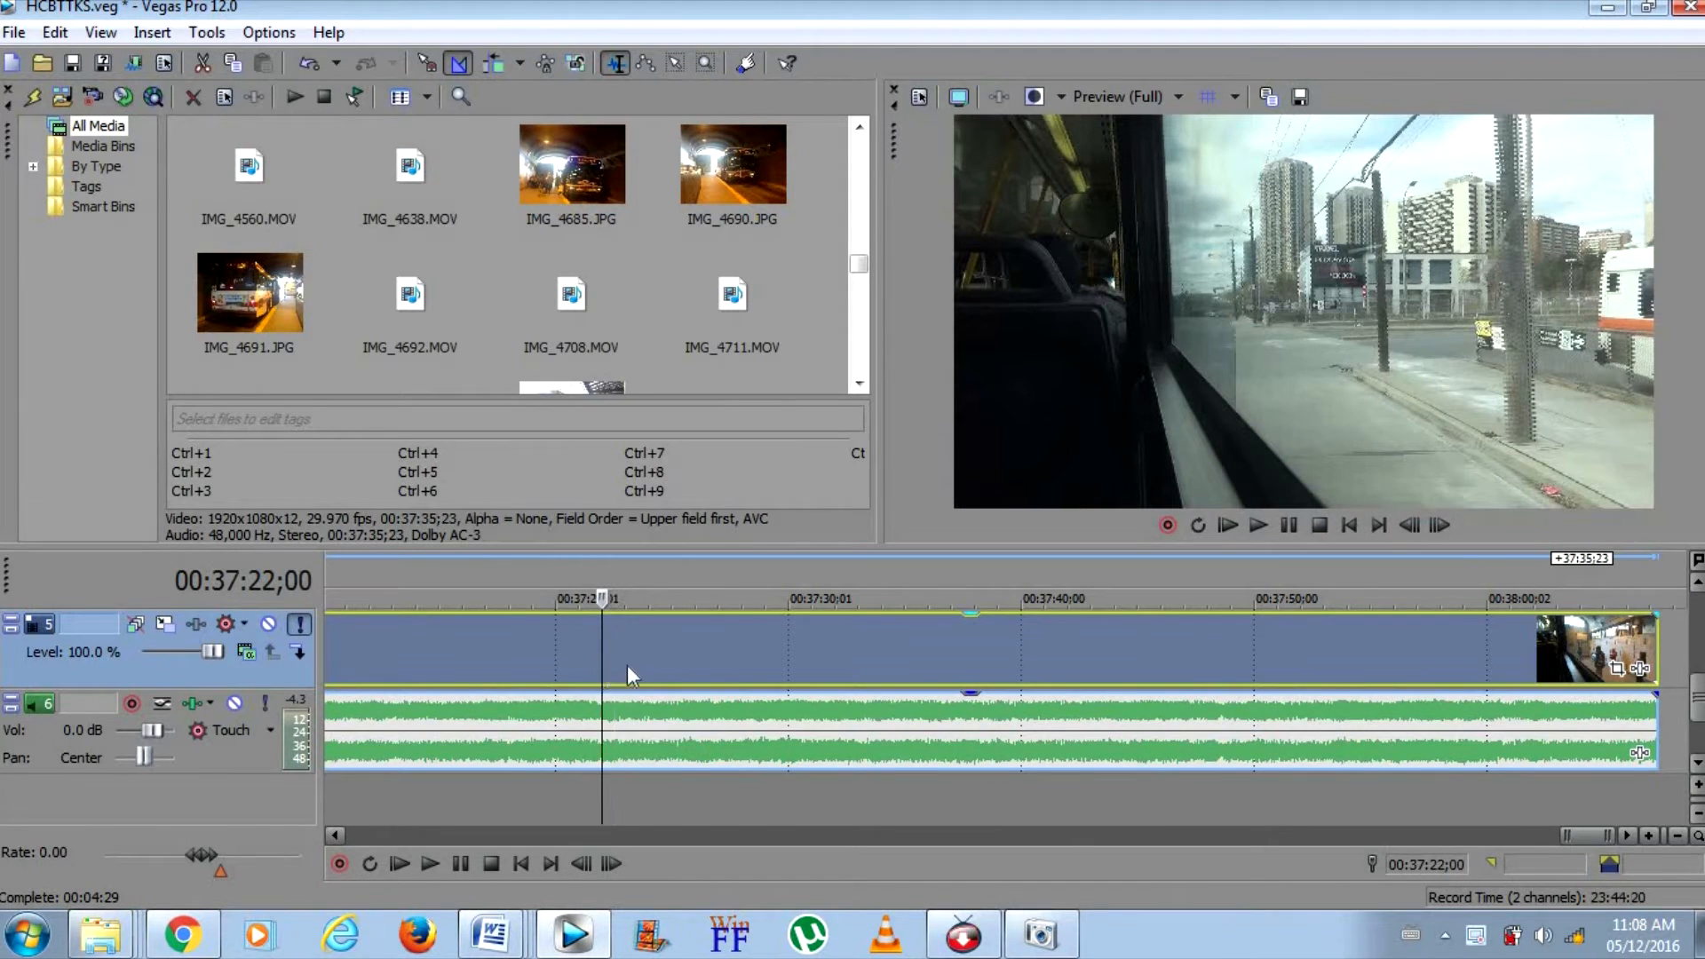
{"action": "key", "text": "s"}
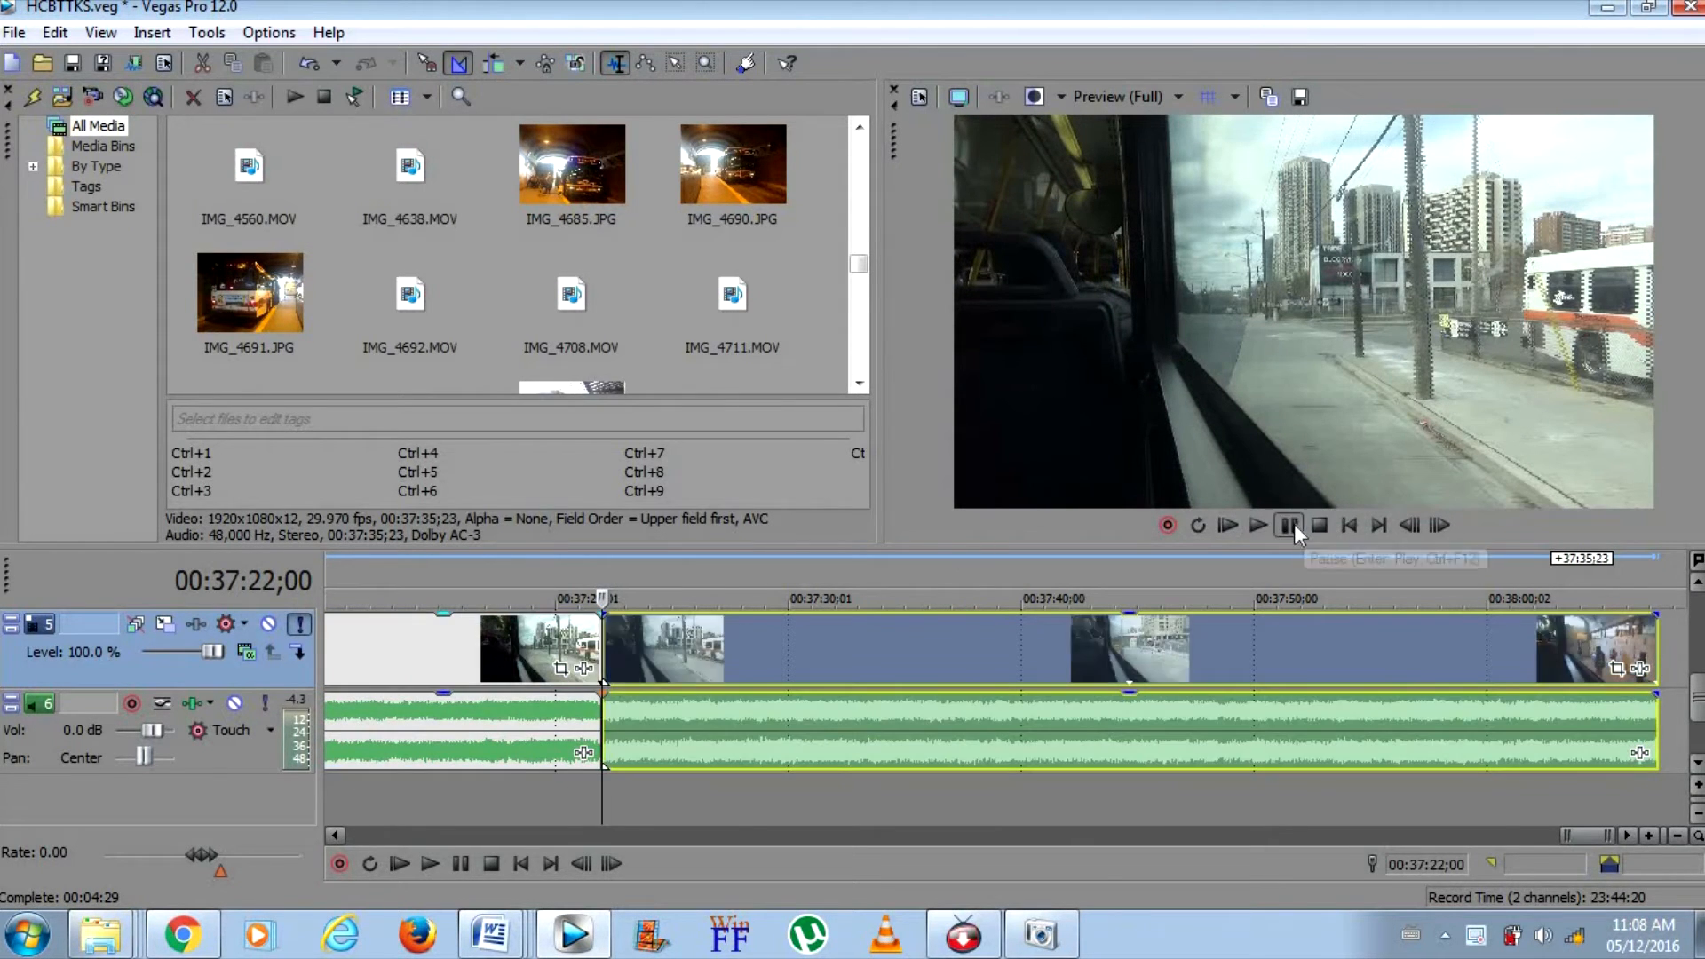
{"action": "left_click", "coordinate": [1292, 524]}
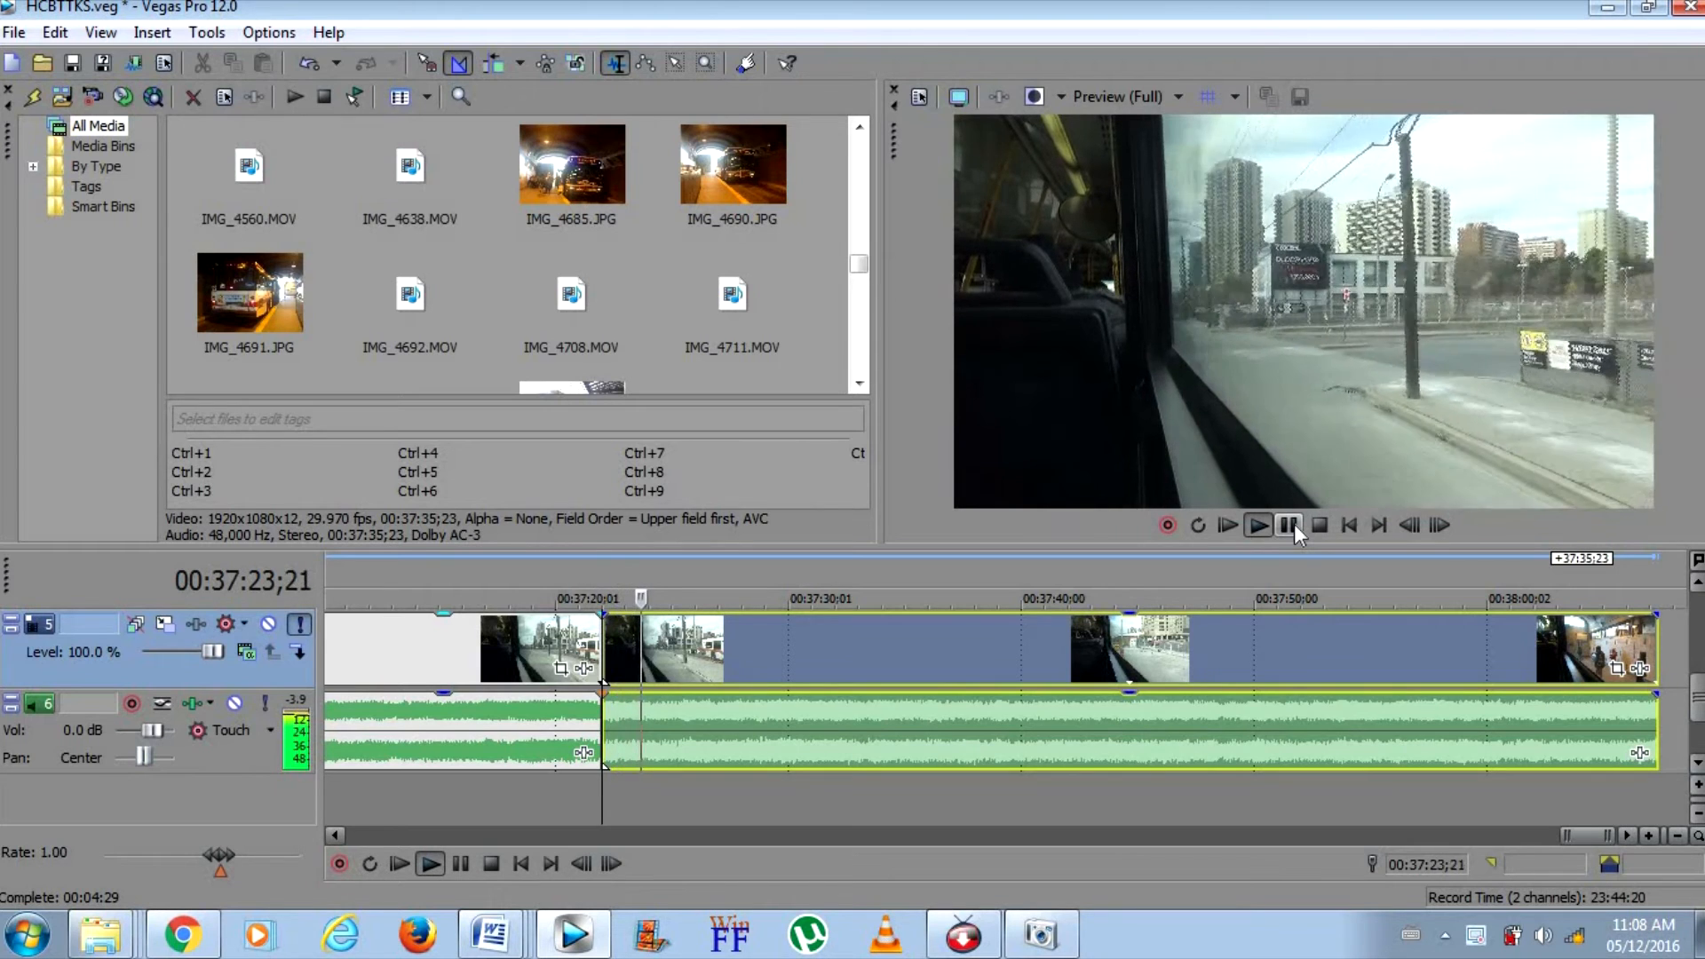
{"action": "left_click", "coordinate": [1293, 524]}
{"action": "key", "text": "s"}
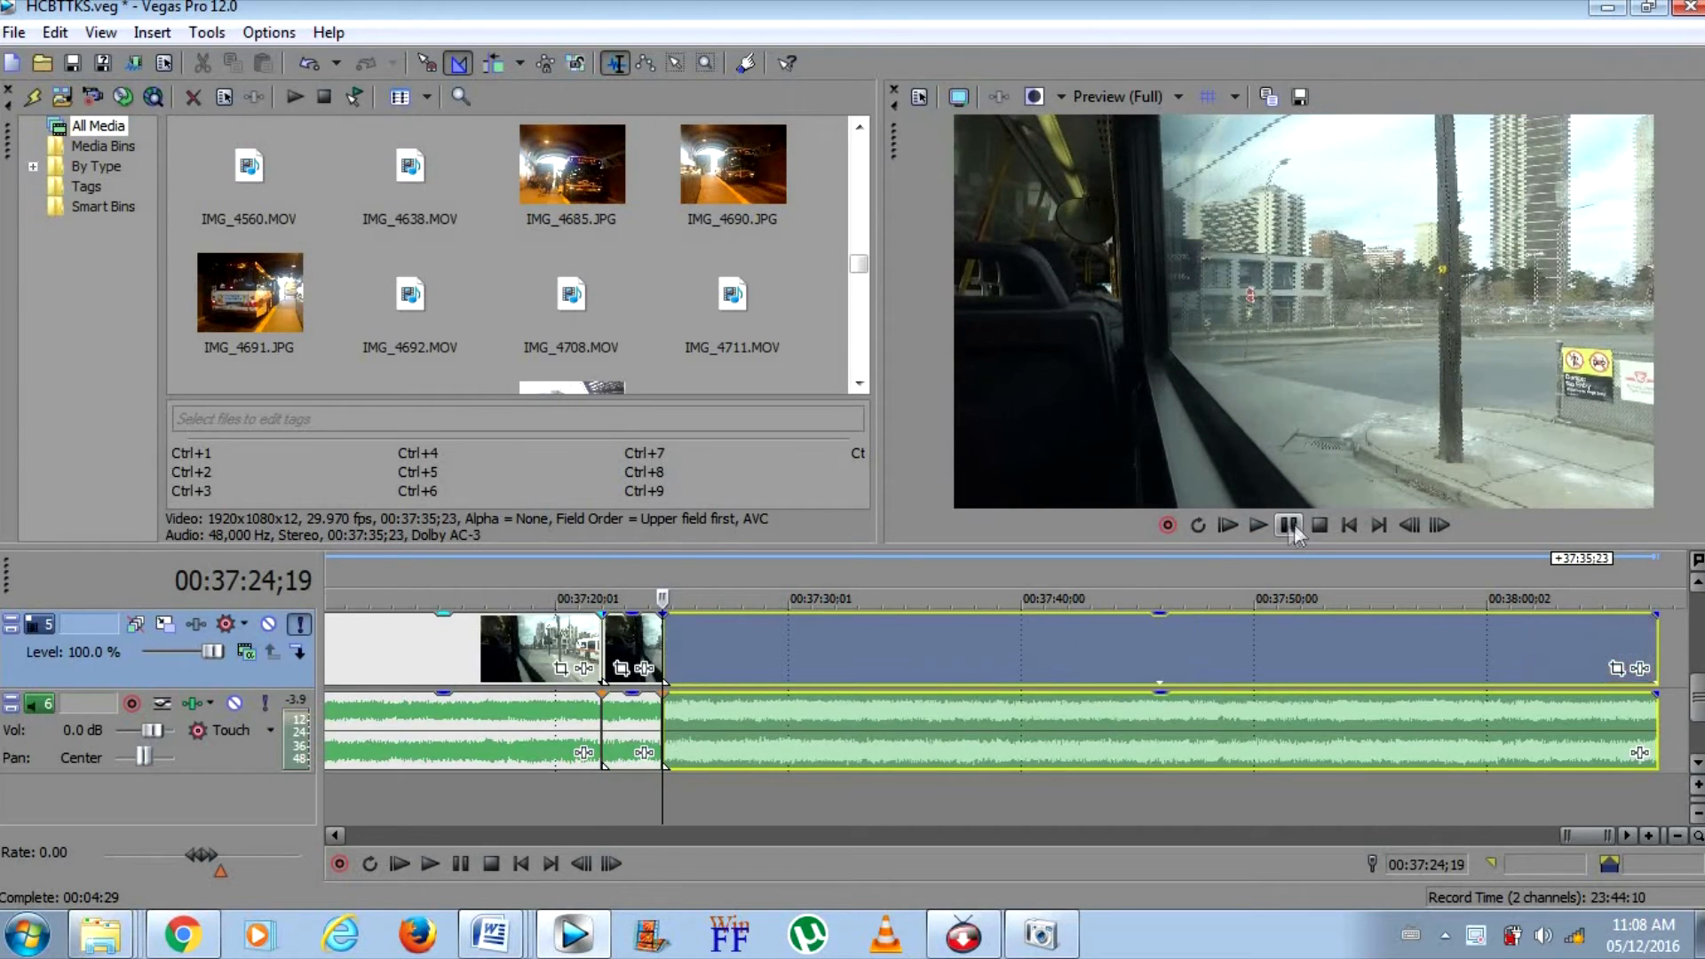
Delete the footage after 00:37:24;19 and move the short split segment to start at 00:37:25;19
{"action": "right_click", "coordinate": [730, 669]}
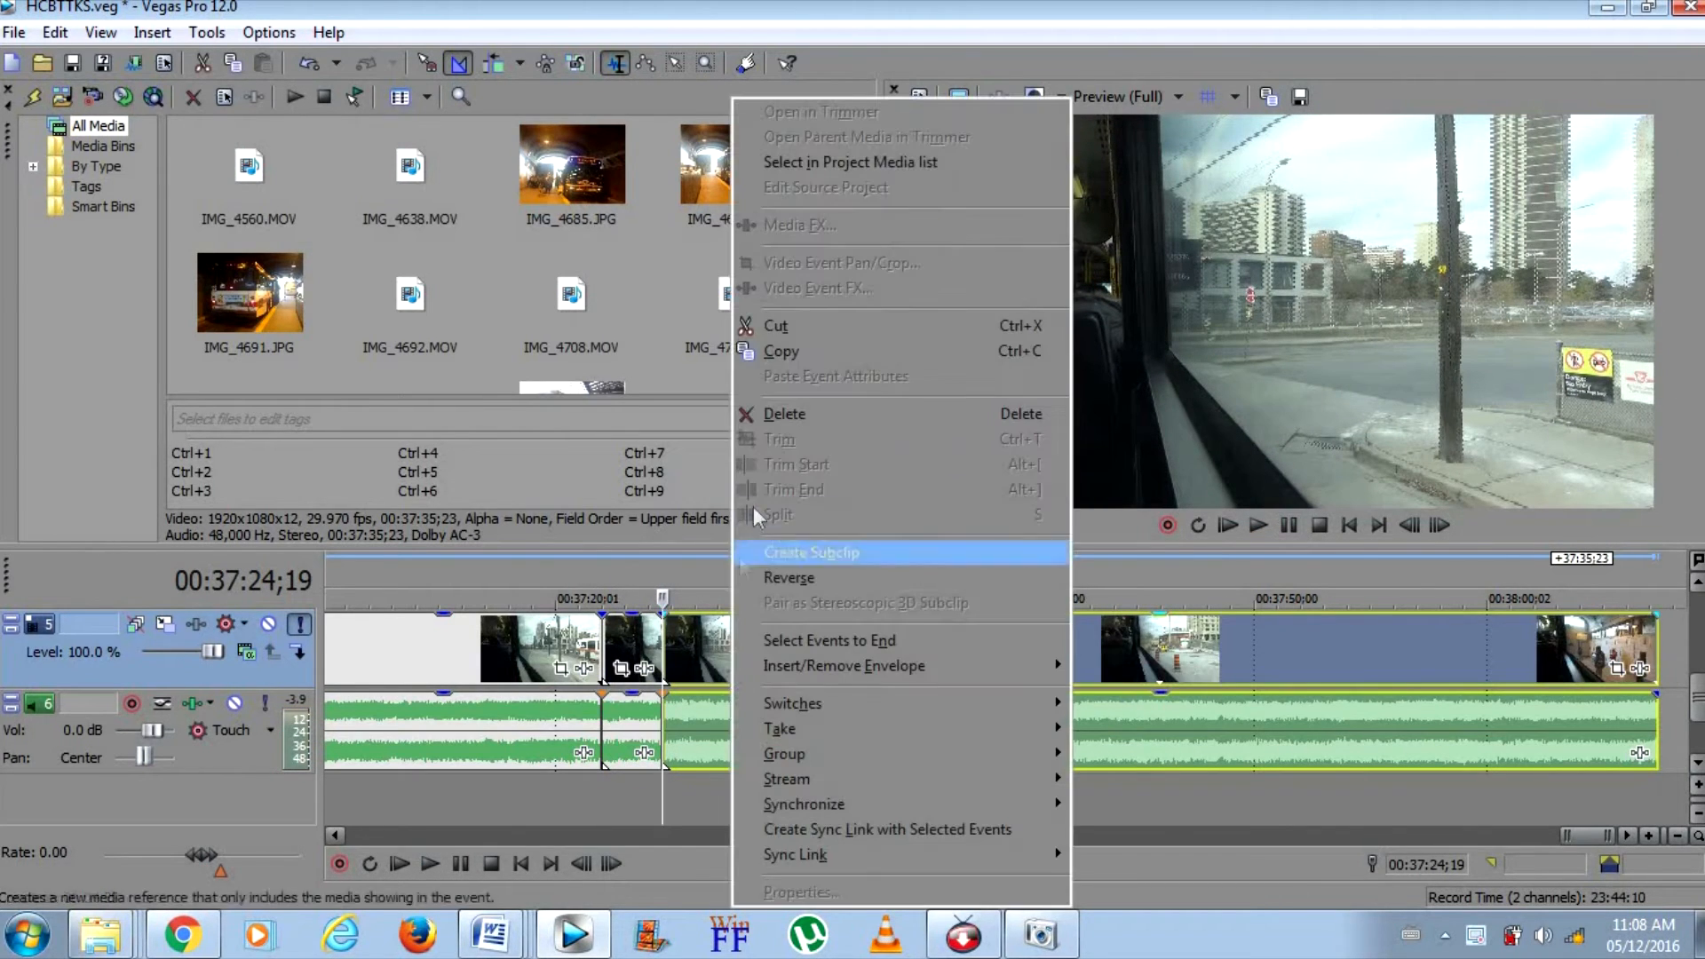
{"action": "left_click", "coordinate": [772, 411]}
{"action": "left_click_drag", "start_coordinate": [617, 630], "coordinate": [701, 631]}
Ungroup the short segment's video and audio and delete only its video part
{"action": "right_click", "coordinate": [701, 633]}
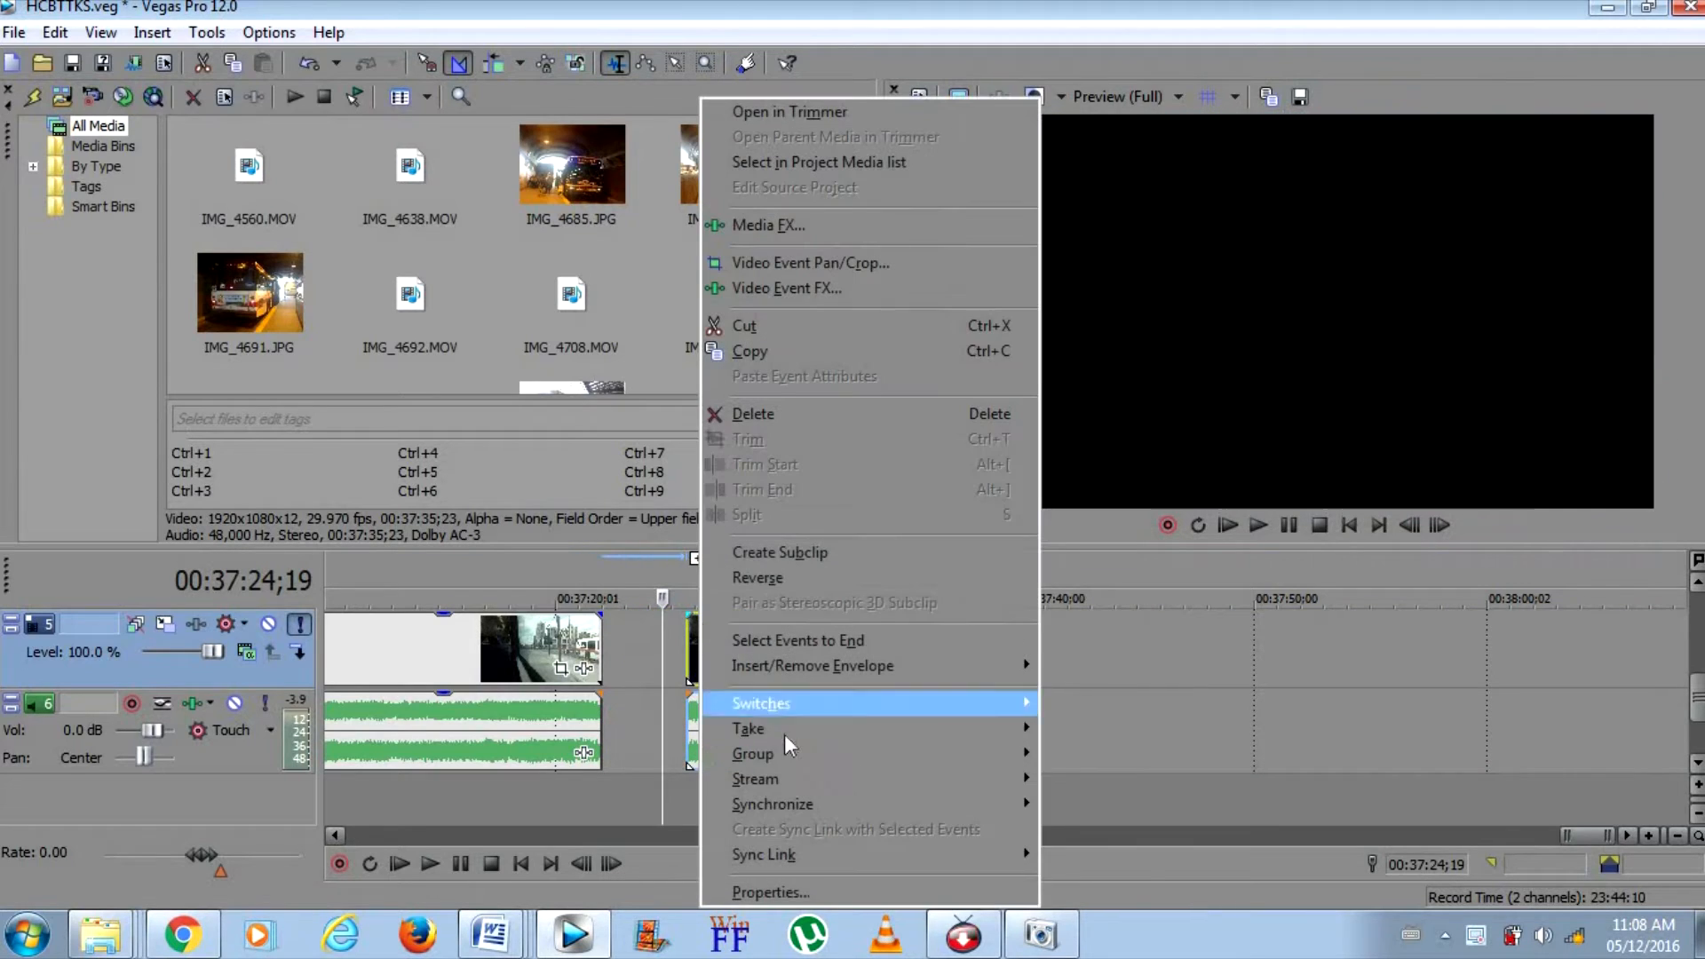
{"action": "mouse_move", "coordinate": [782, 753]}
{"action": "left_click", "coordinate": [1139, 791]}
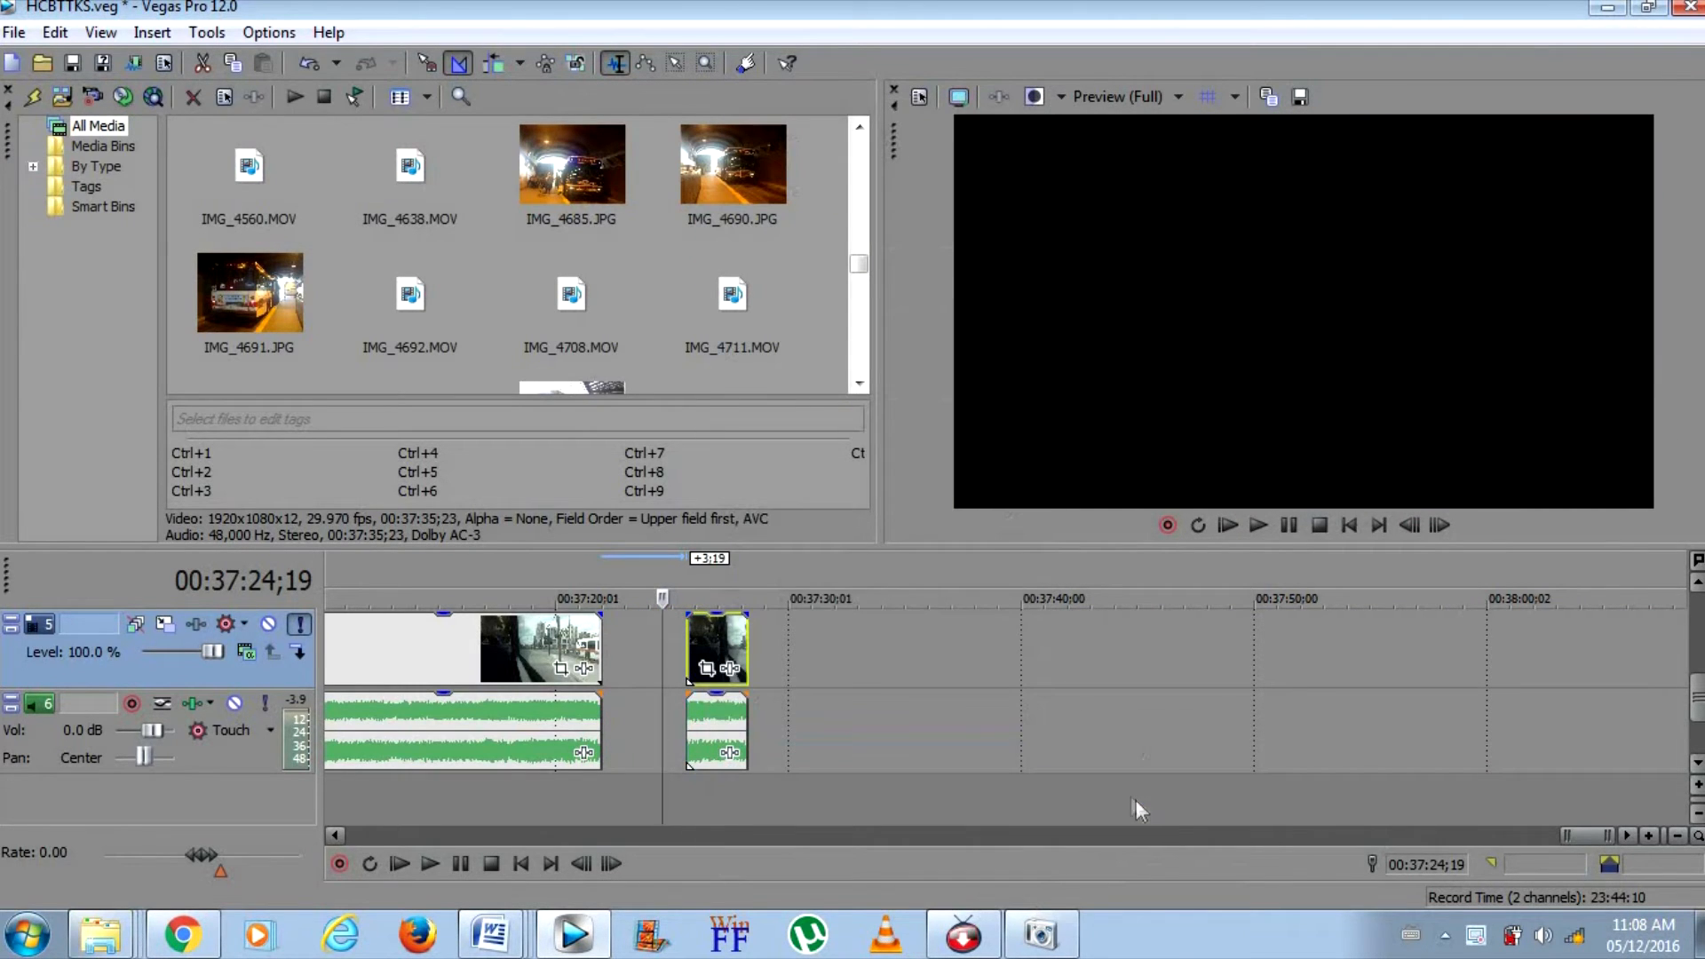
{"action": "right_click", "coordinate": [727, 633]}
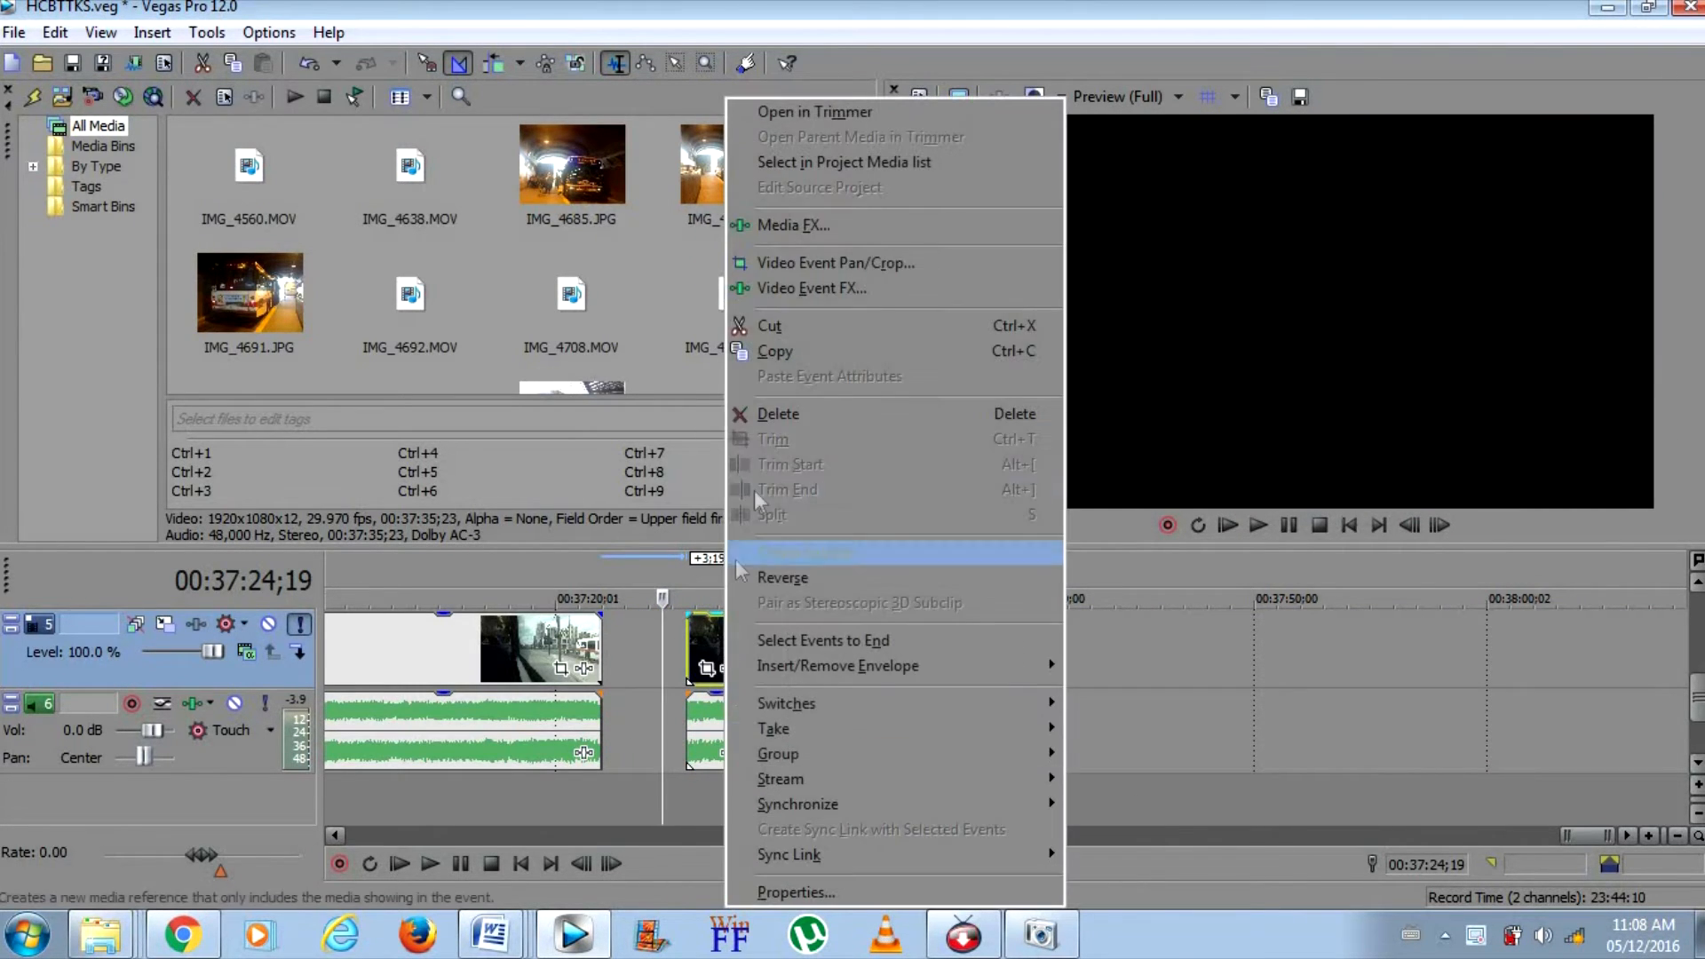
{"action": "left_click", "coordinate": [769, 416]}
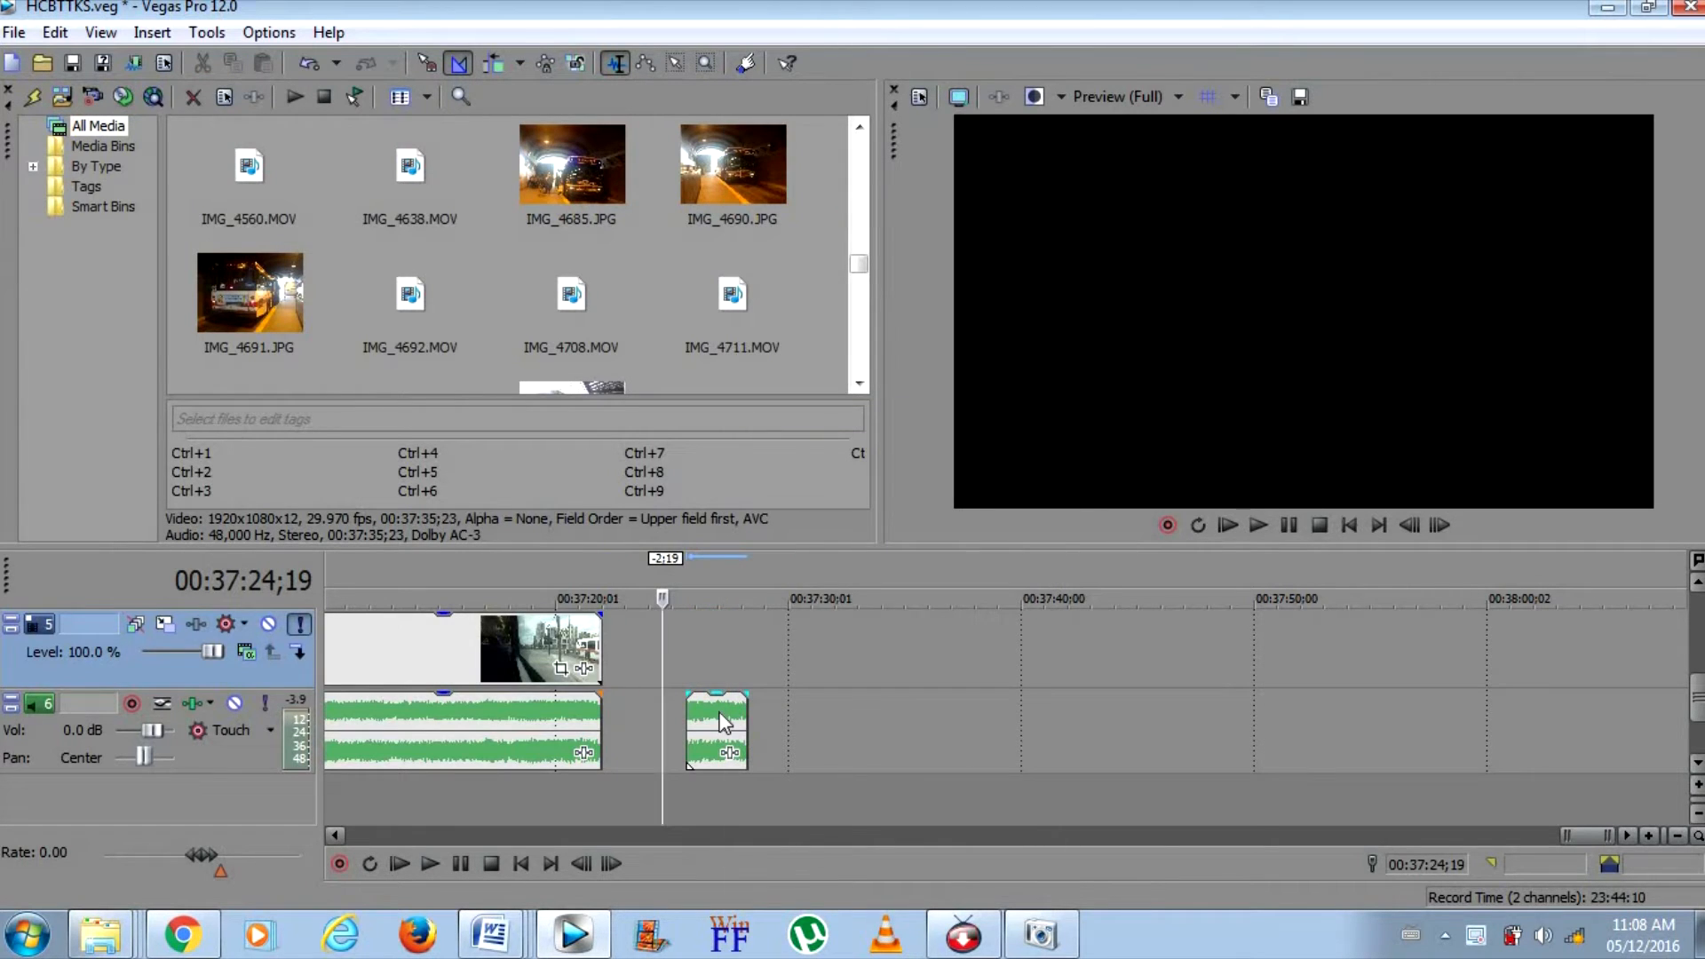
Listen to the leftover audio segment on track 6 and cut it to the clipboard
{"action": "right_click", "coordinate": [718, 711]}
{"action": "left_click", "coordinate": [683, 736]}
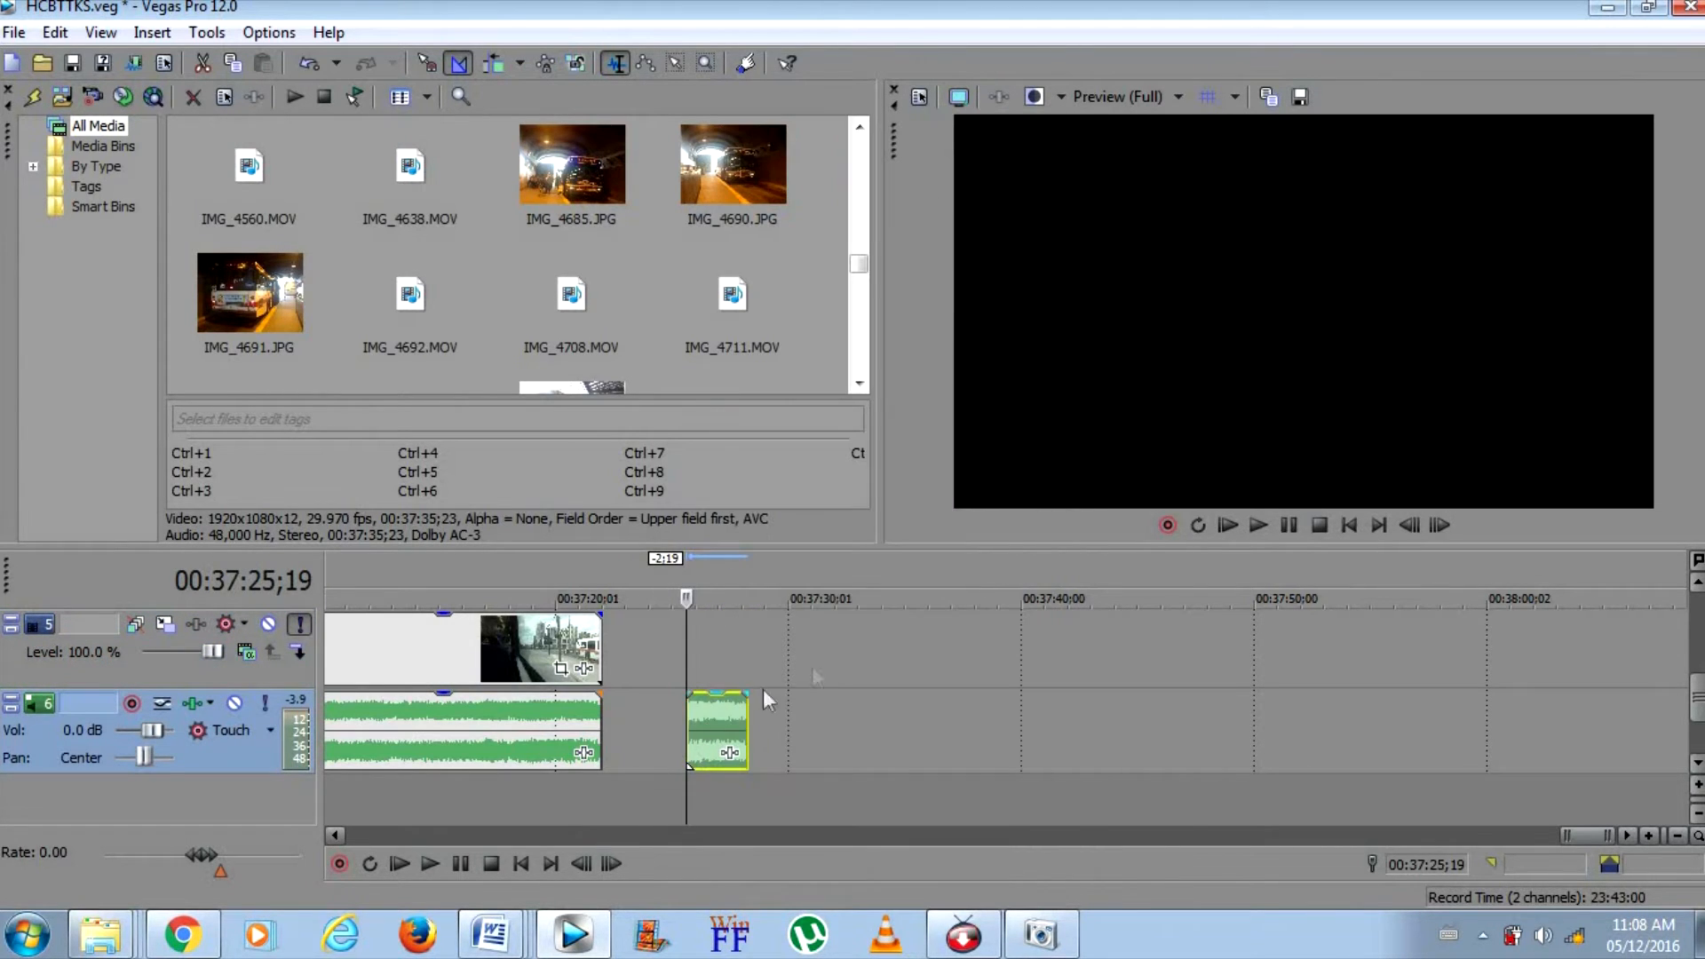
{"action": "left_click", "coordinate": [1296, 518]}
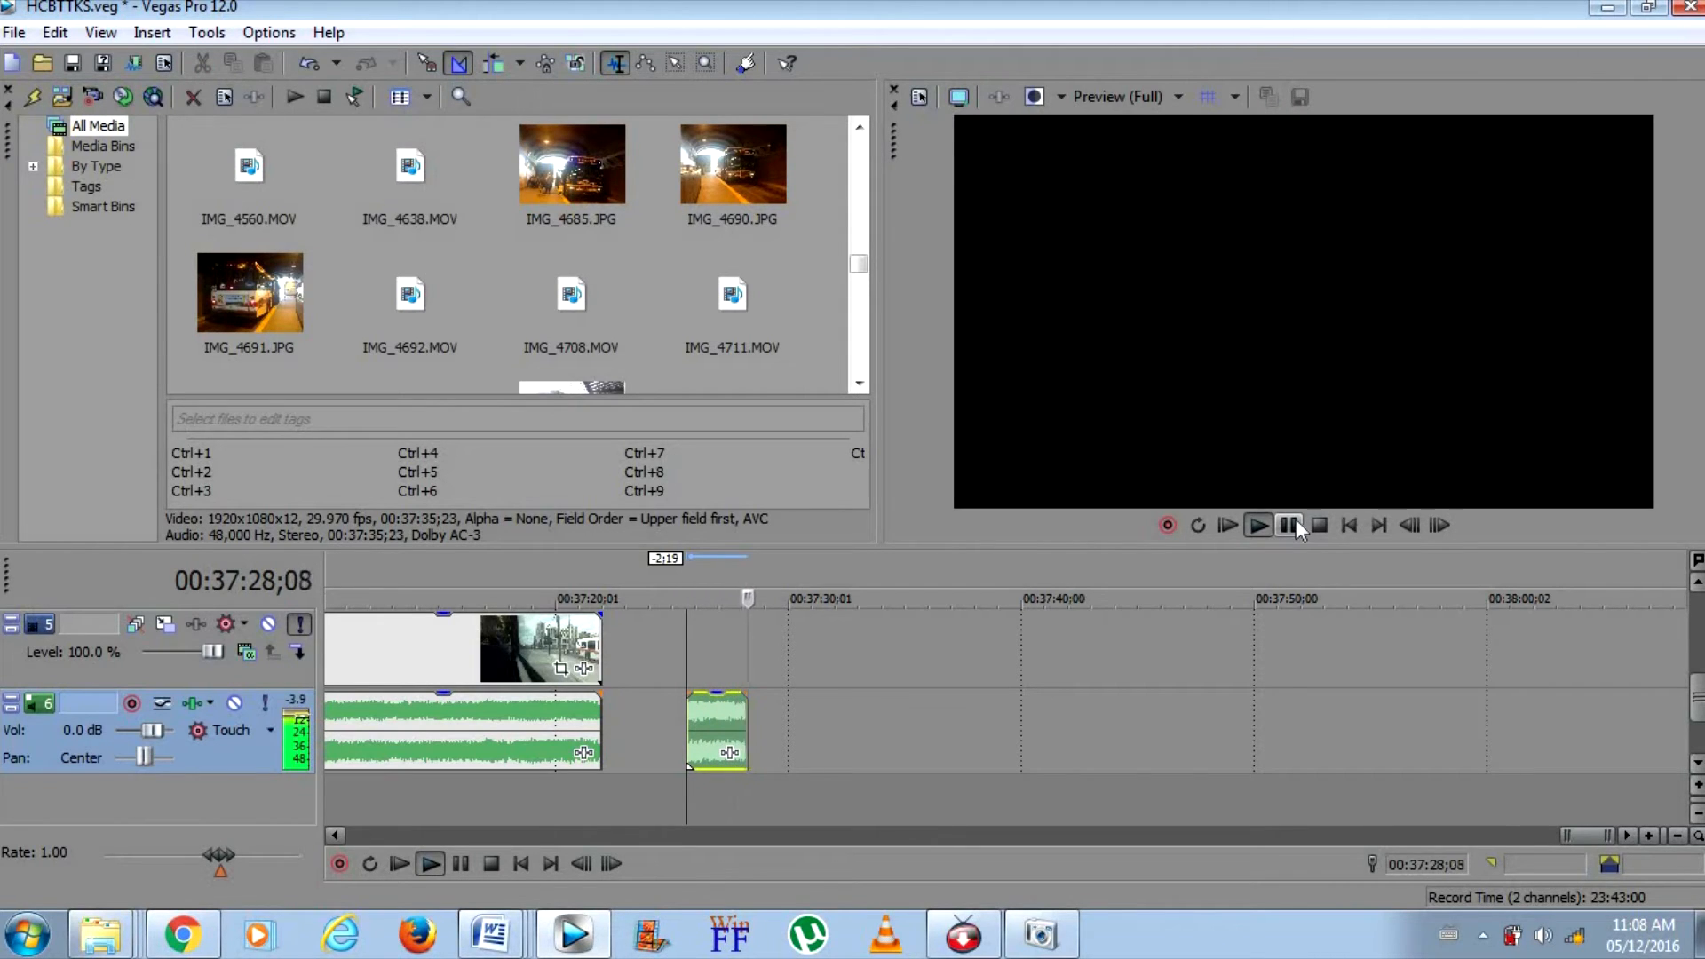
{"action": "left_click", "coordinate": [1296, 519]}
{"action": "right_click", "coordinate": [733, 708]}
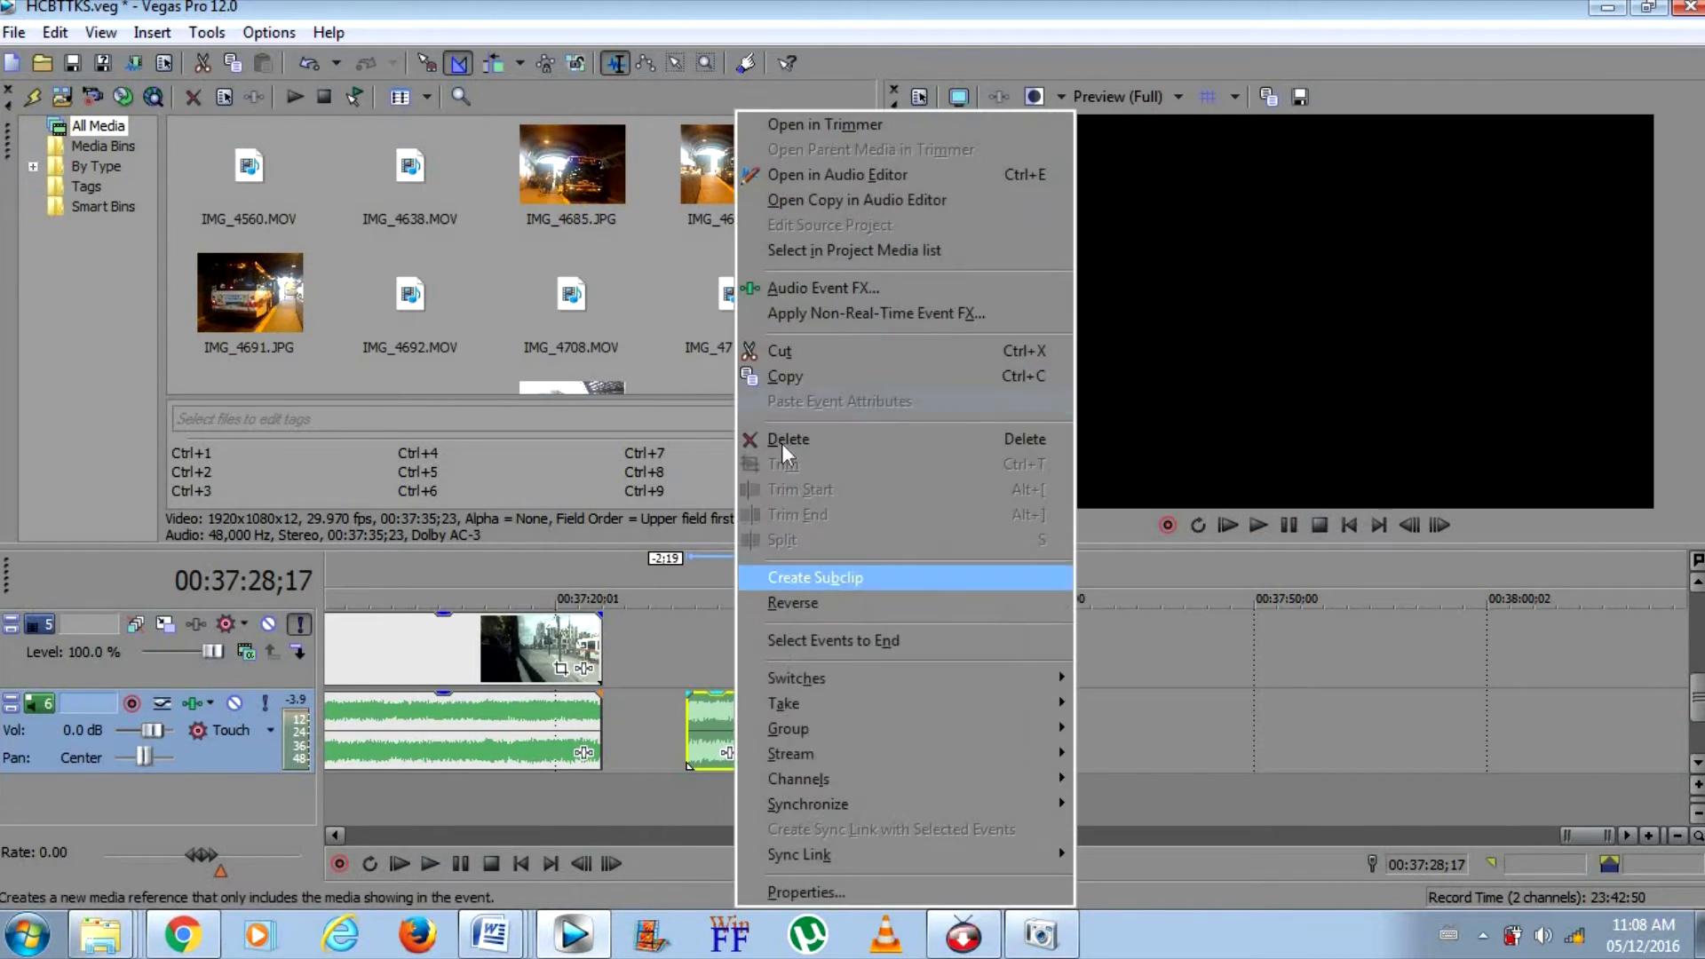
{"action": "left_click", "coordinate": [797, 353]}
Extend the end of the main ride clip by 45:10 to restore its deleted footage and check its last frames
{"action": "left_click_drag", "start_coordinate": [601, 641], "coordinate": [996, 621]}
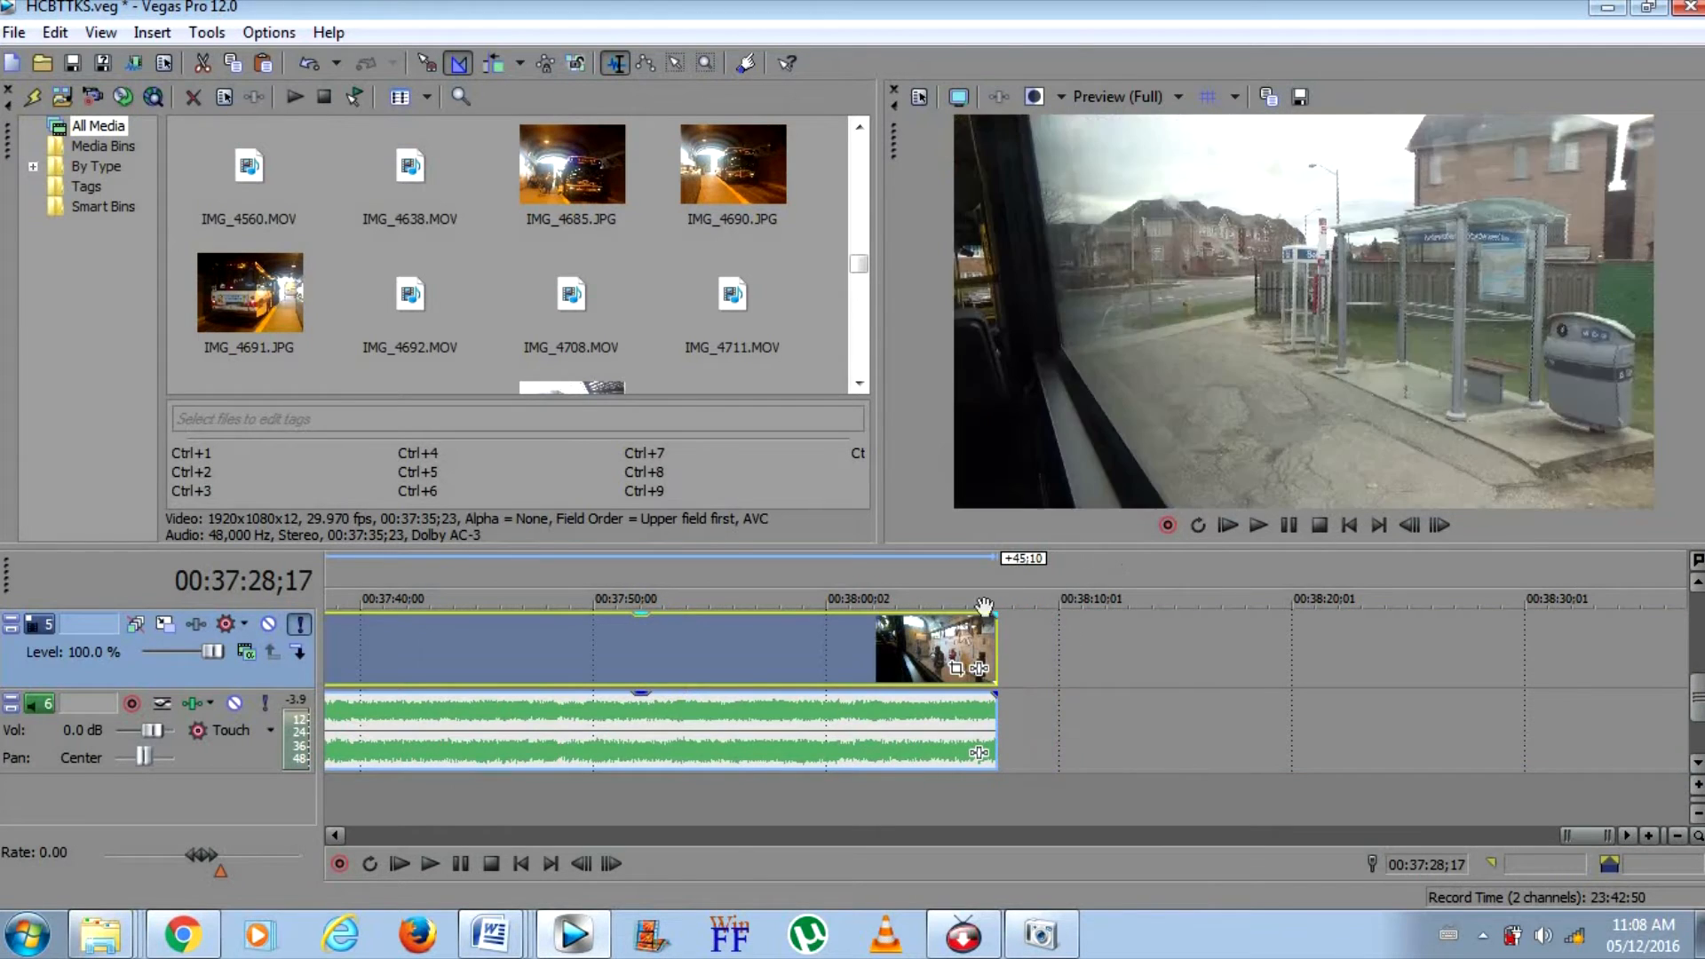
{"action": "left_click", "coordinate": [959, 625]}
{"action": "left_click", "coordinate": [982, 624]}
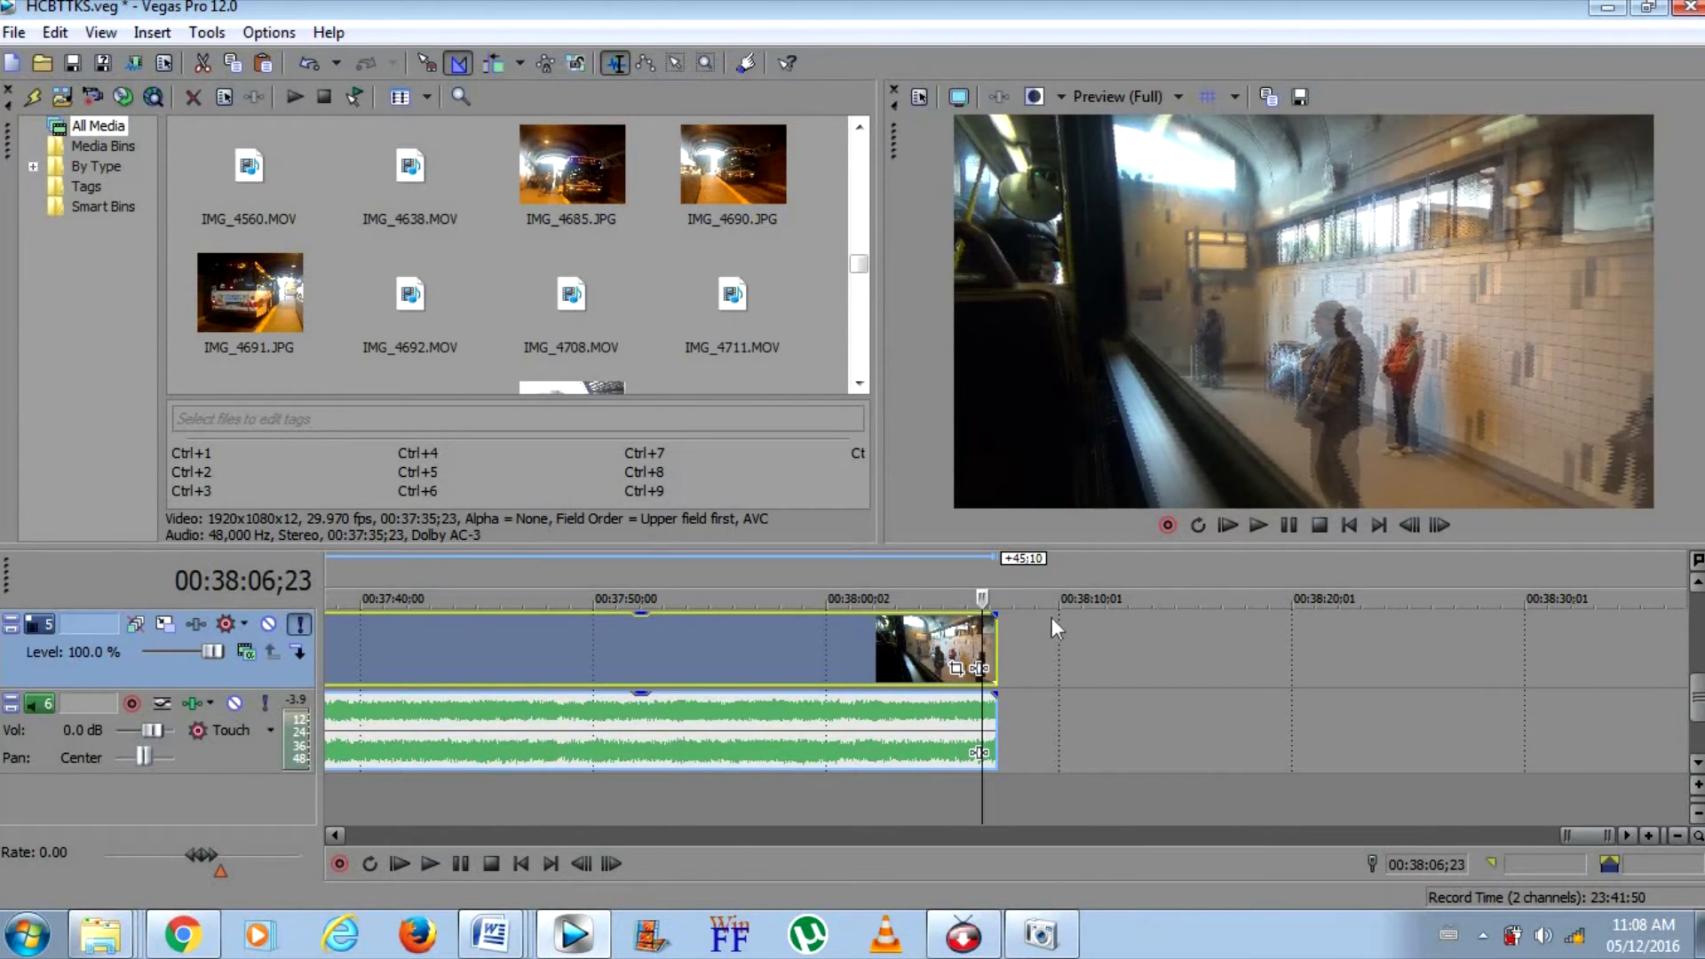
Paste the cut audio on track 6 at 00:00:16;13 beneath the title image and move it 4 frames earlier
{"action": "left_click_drag", "start_coordinate": [1591, 838], "coordinate": [379, 835]}
{"action": "right_click", "coordinate": [707, 699]}
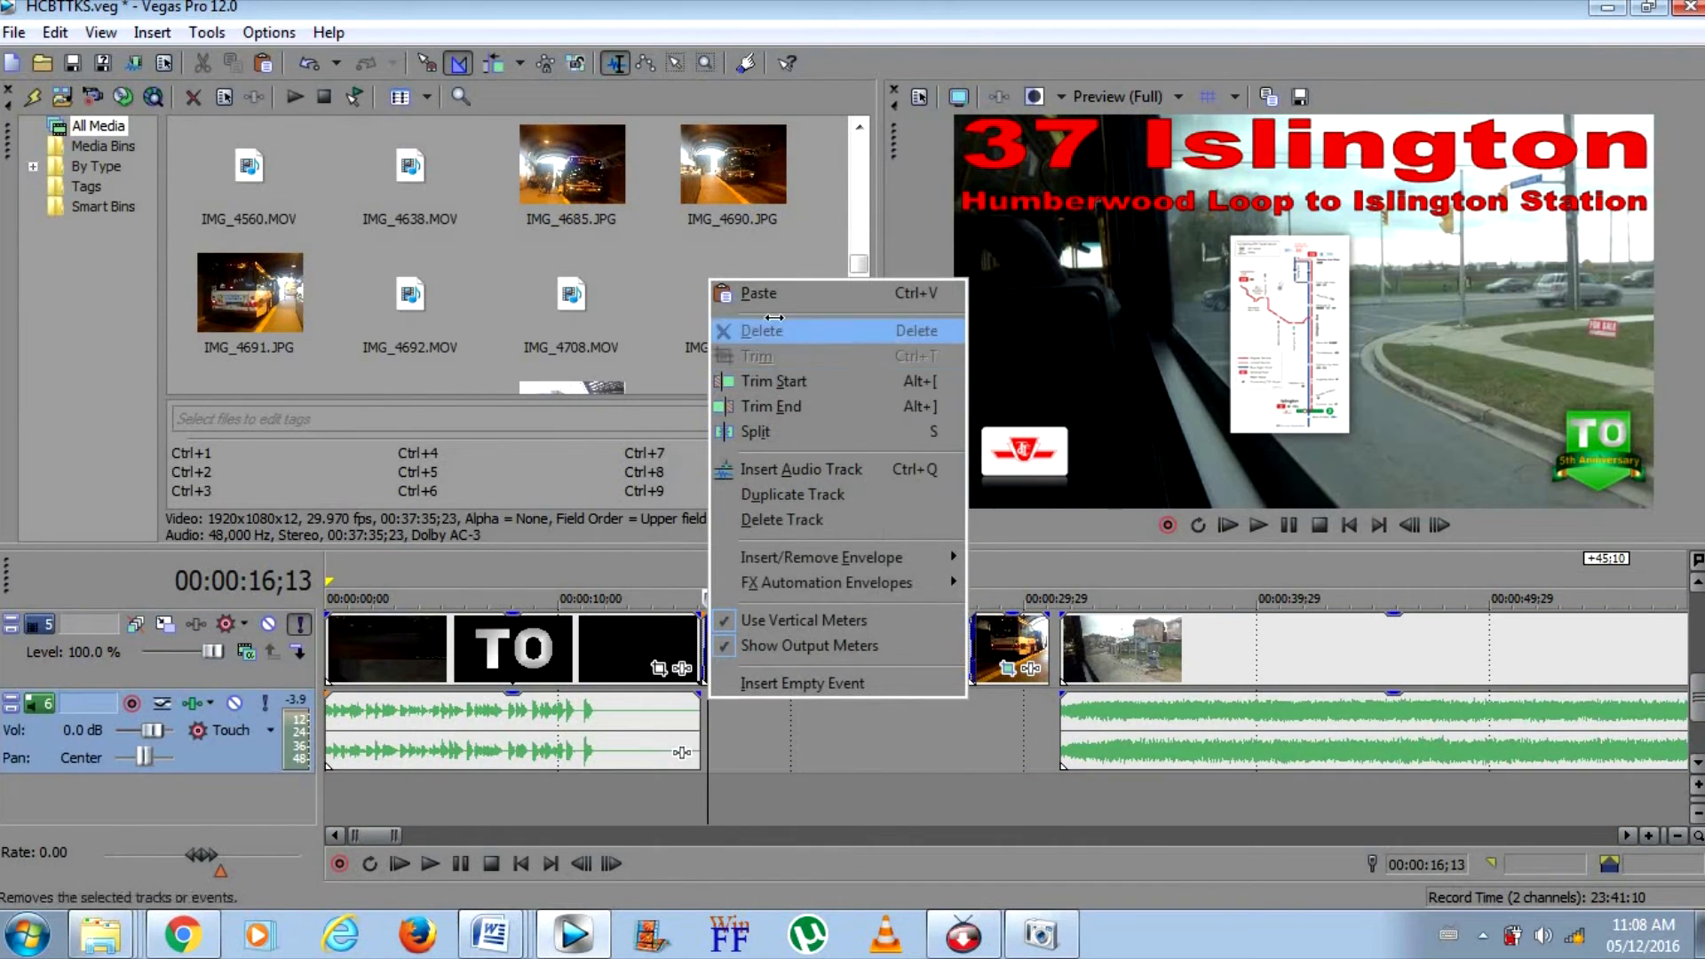
{"action": "left_click", "coordinate": [753, 296]}
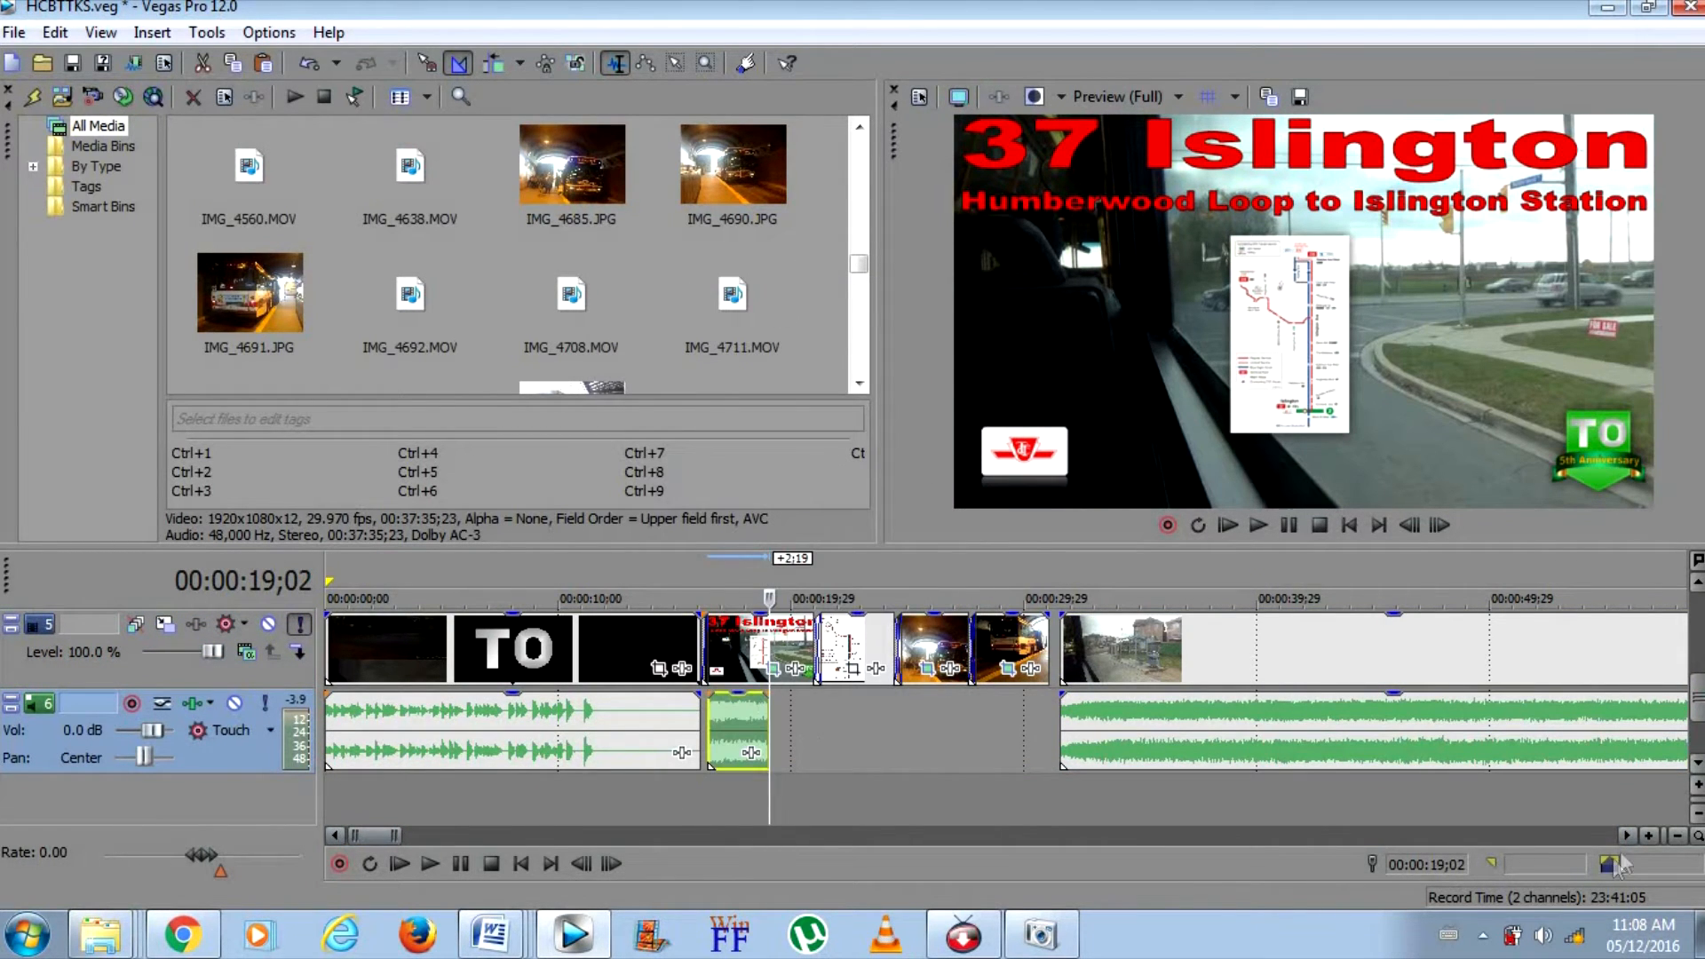
{"action": "left_click", "coordinate": [1648, 834]}
{"action": "left_click_drag", "start_coordinate": [706, 728], "coordinate": [686, 724]}
Move the short audio clip on track 6 slightly later beneath the title image and play the transition to check its timing
{"action": "left_click", "coordinate": [545, 642]}
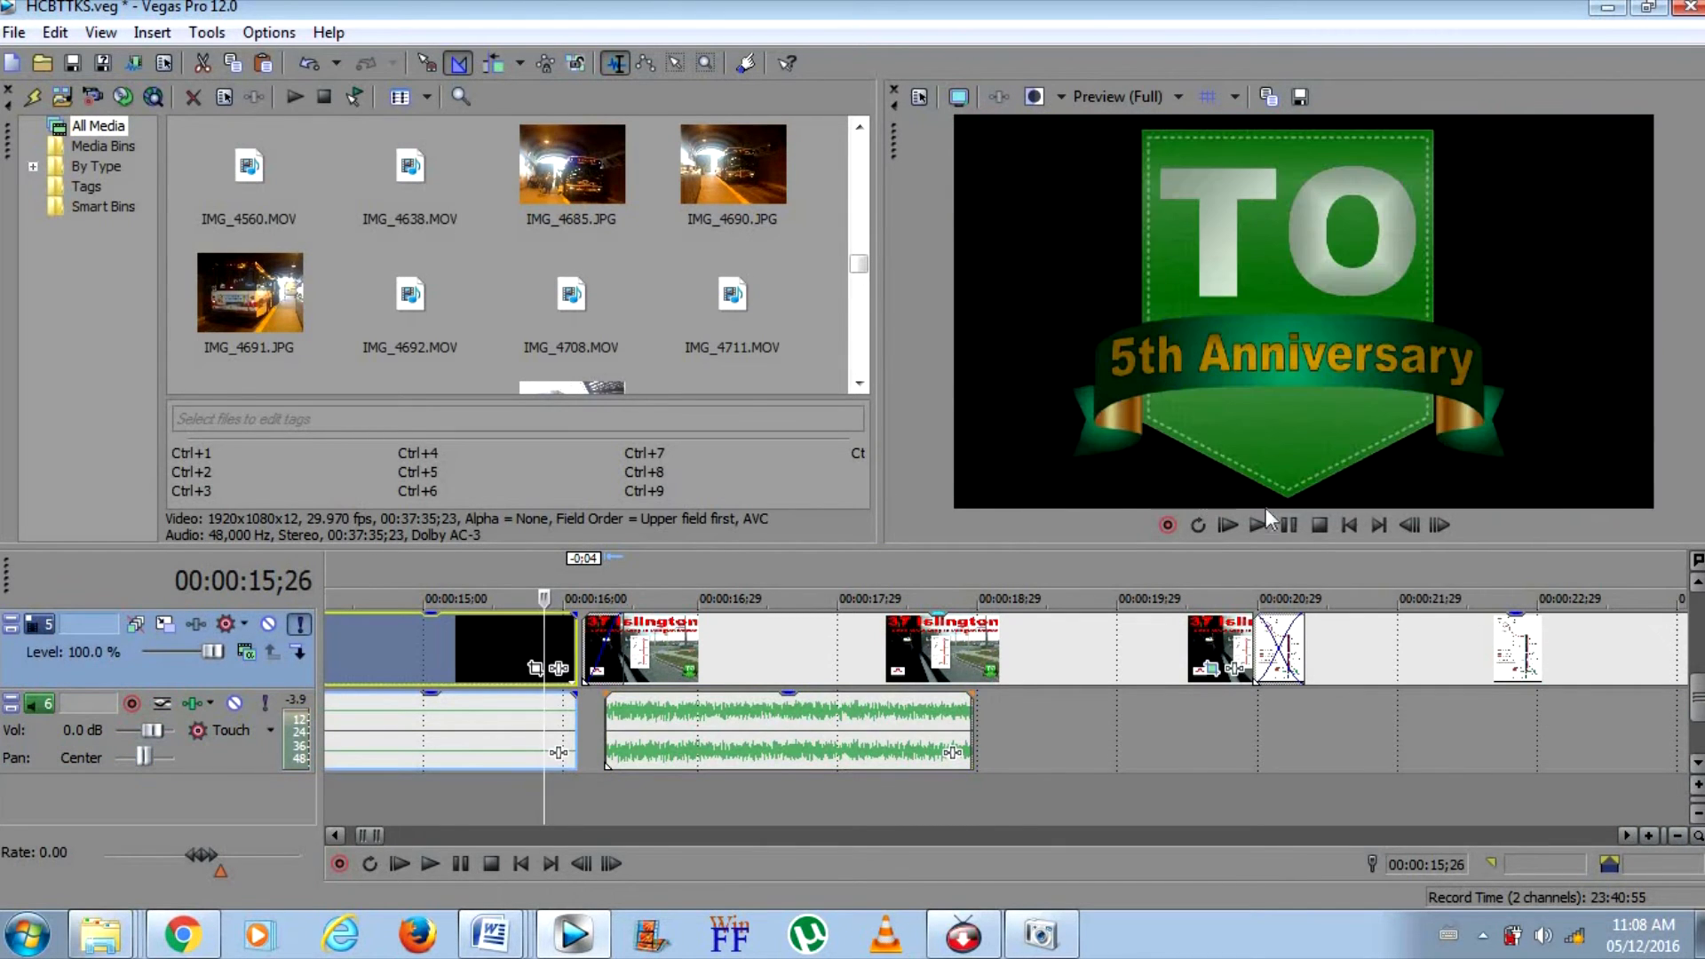
{"action": "left_click", "coordinate": [1257, 525]}
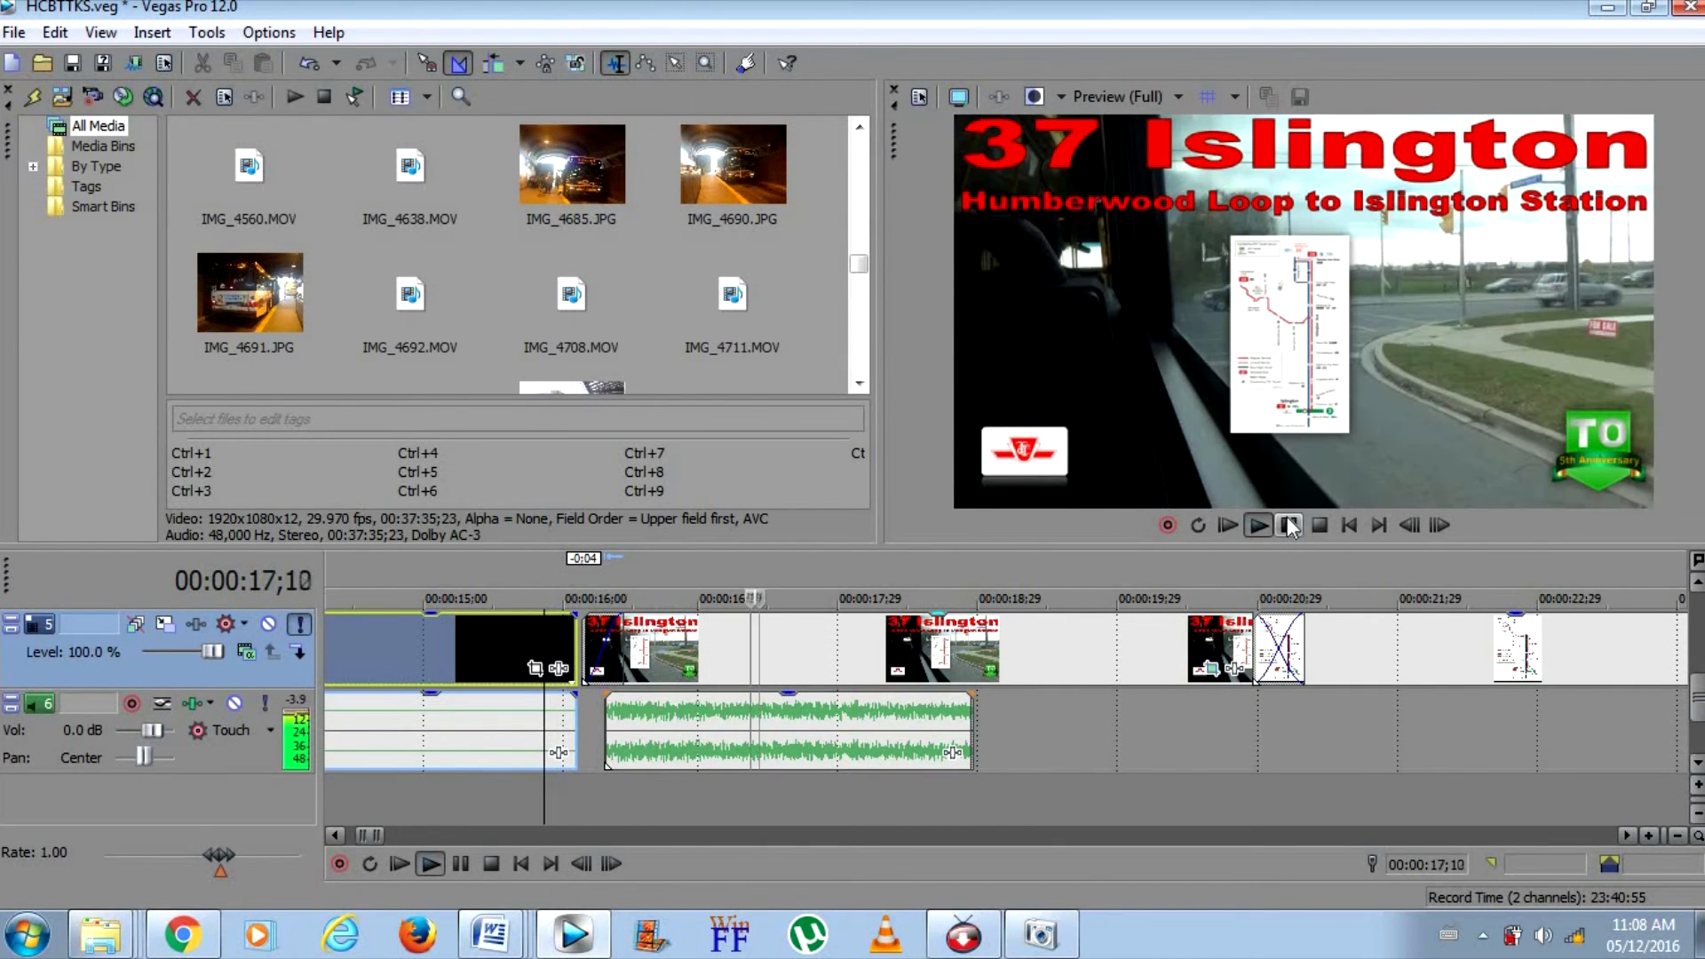
{"action": "left_click", "coordinate": [1289, 525]}
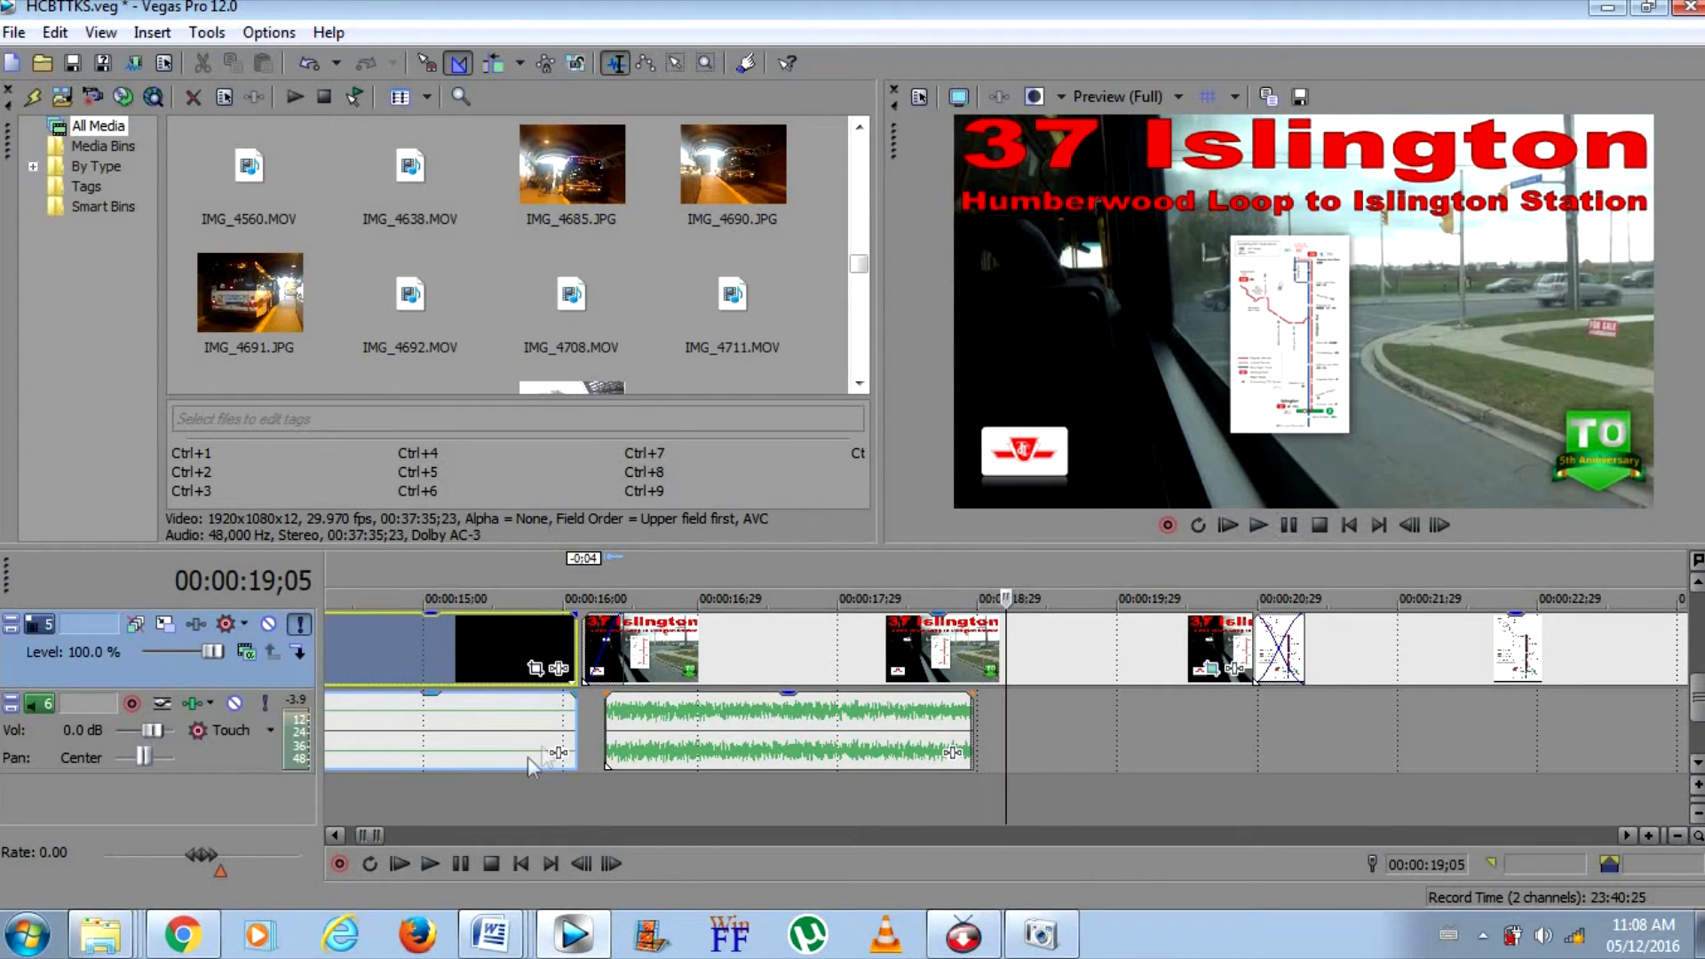
{"action": "left_click_drag", "start_coordinate": [677, 717], "coordinate": [680, 721]}
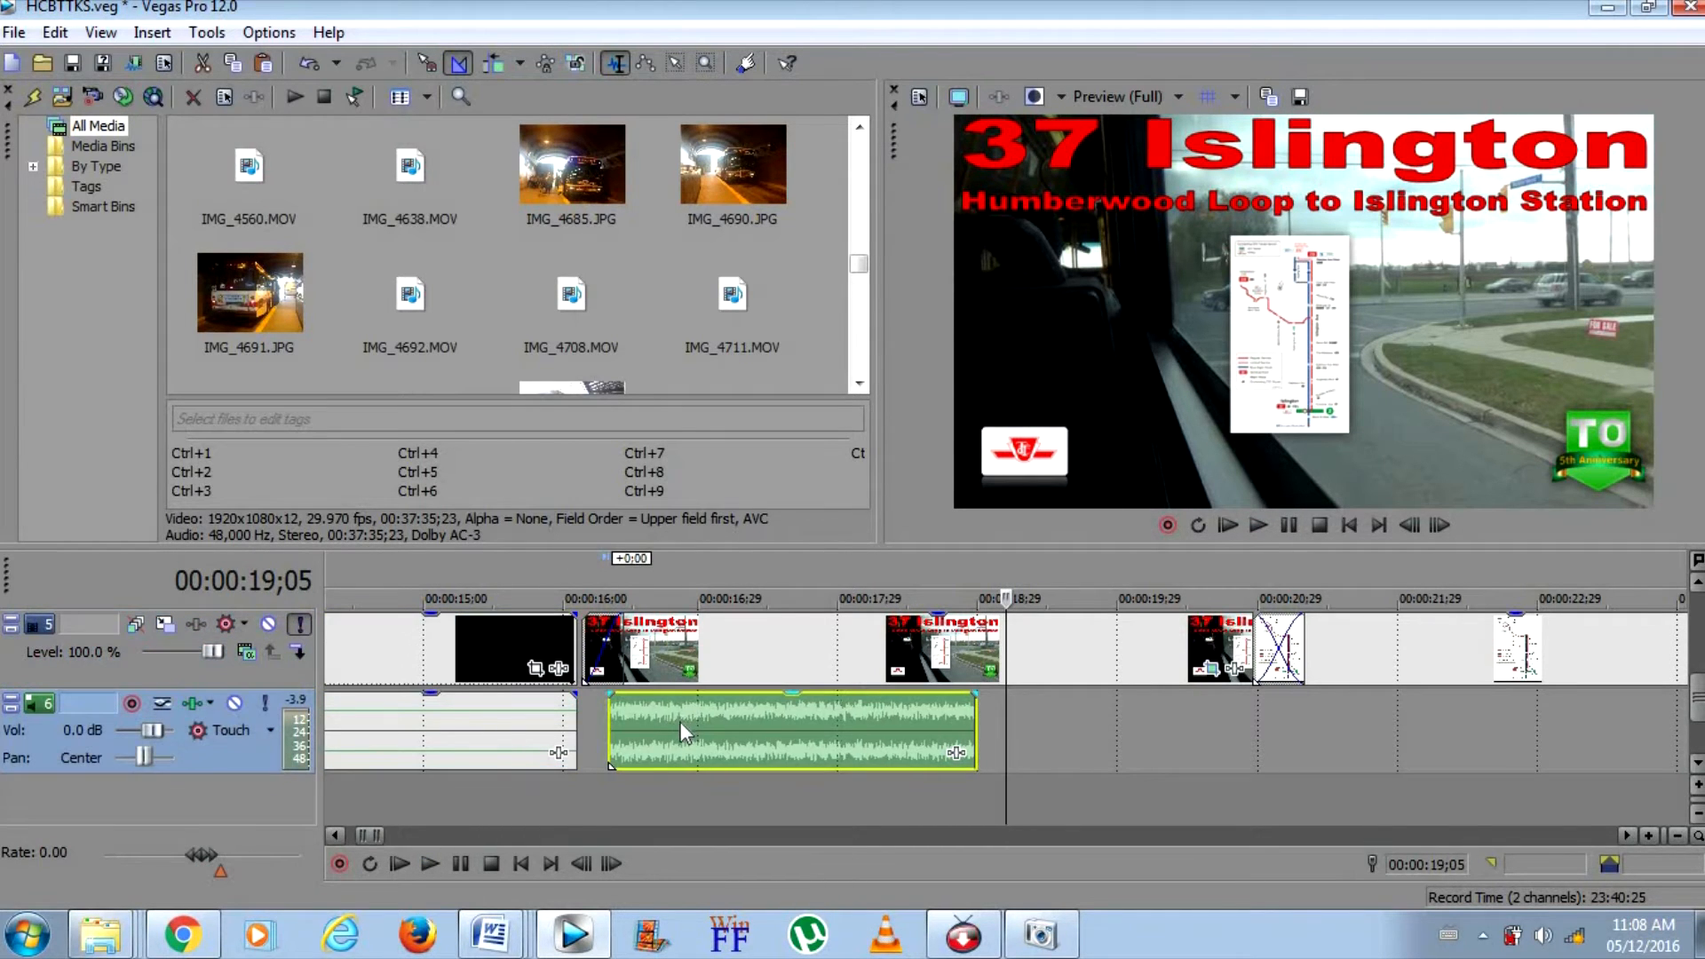
{"action": "left_click", "coordinate": [558, 644]}
{"action": "left_click", "coordinate": [1257, 524]}
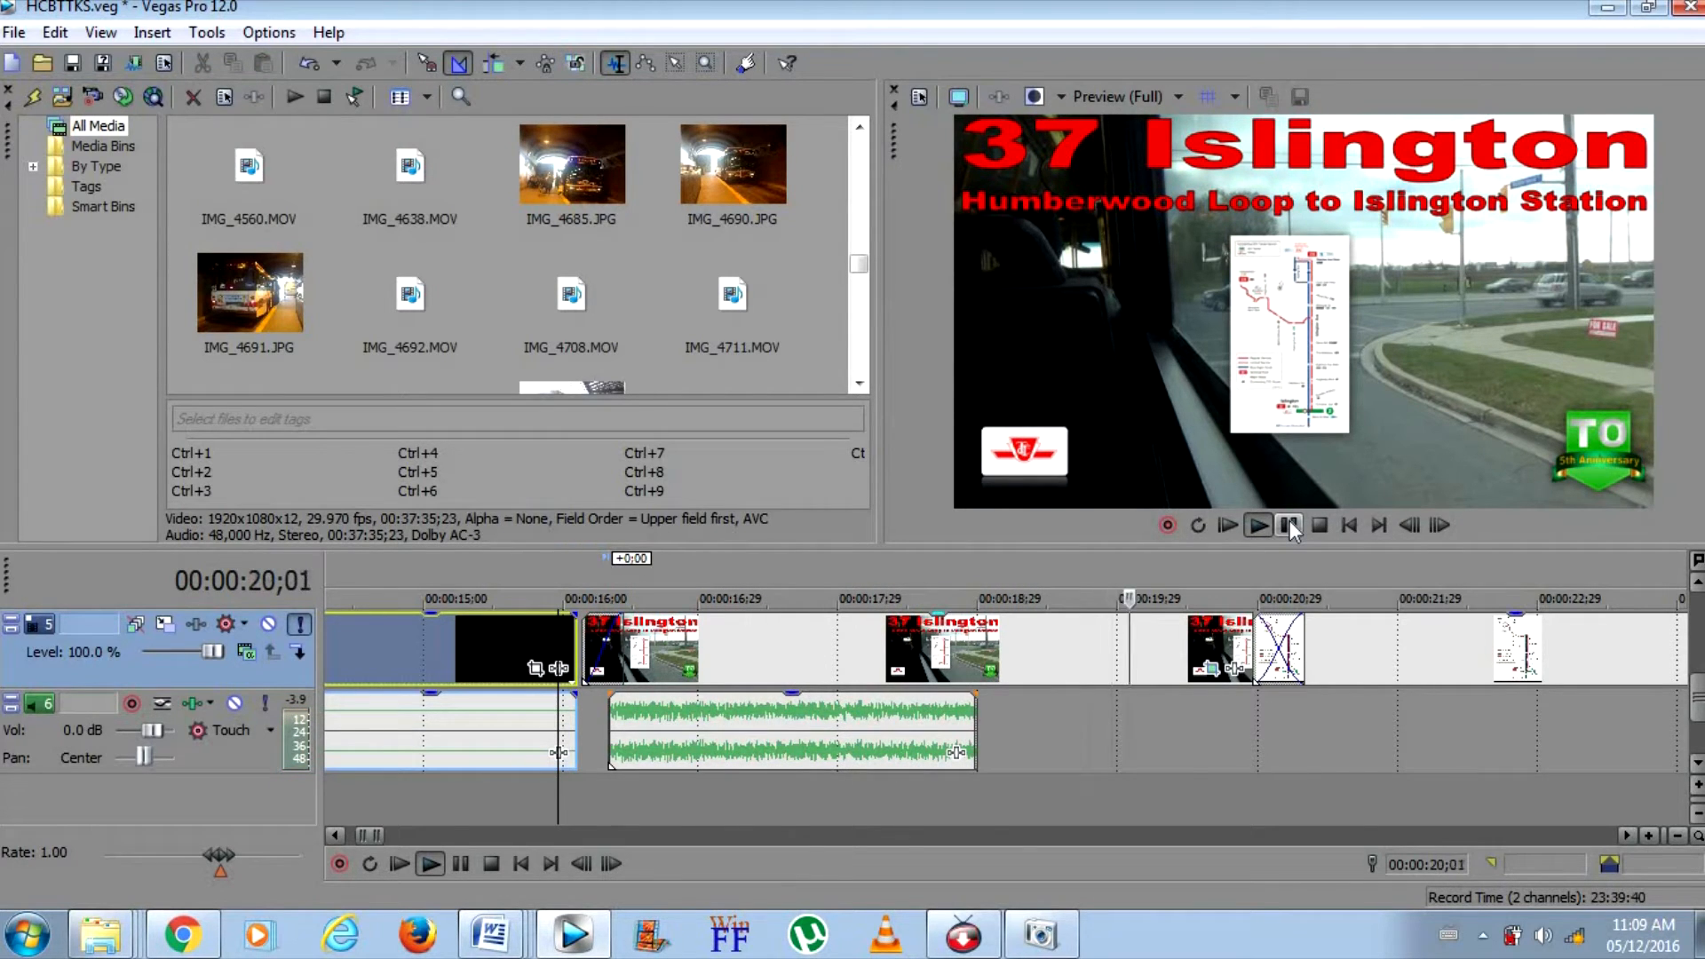
{"action": "left_click", "coordinate": [1289, 526]}
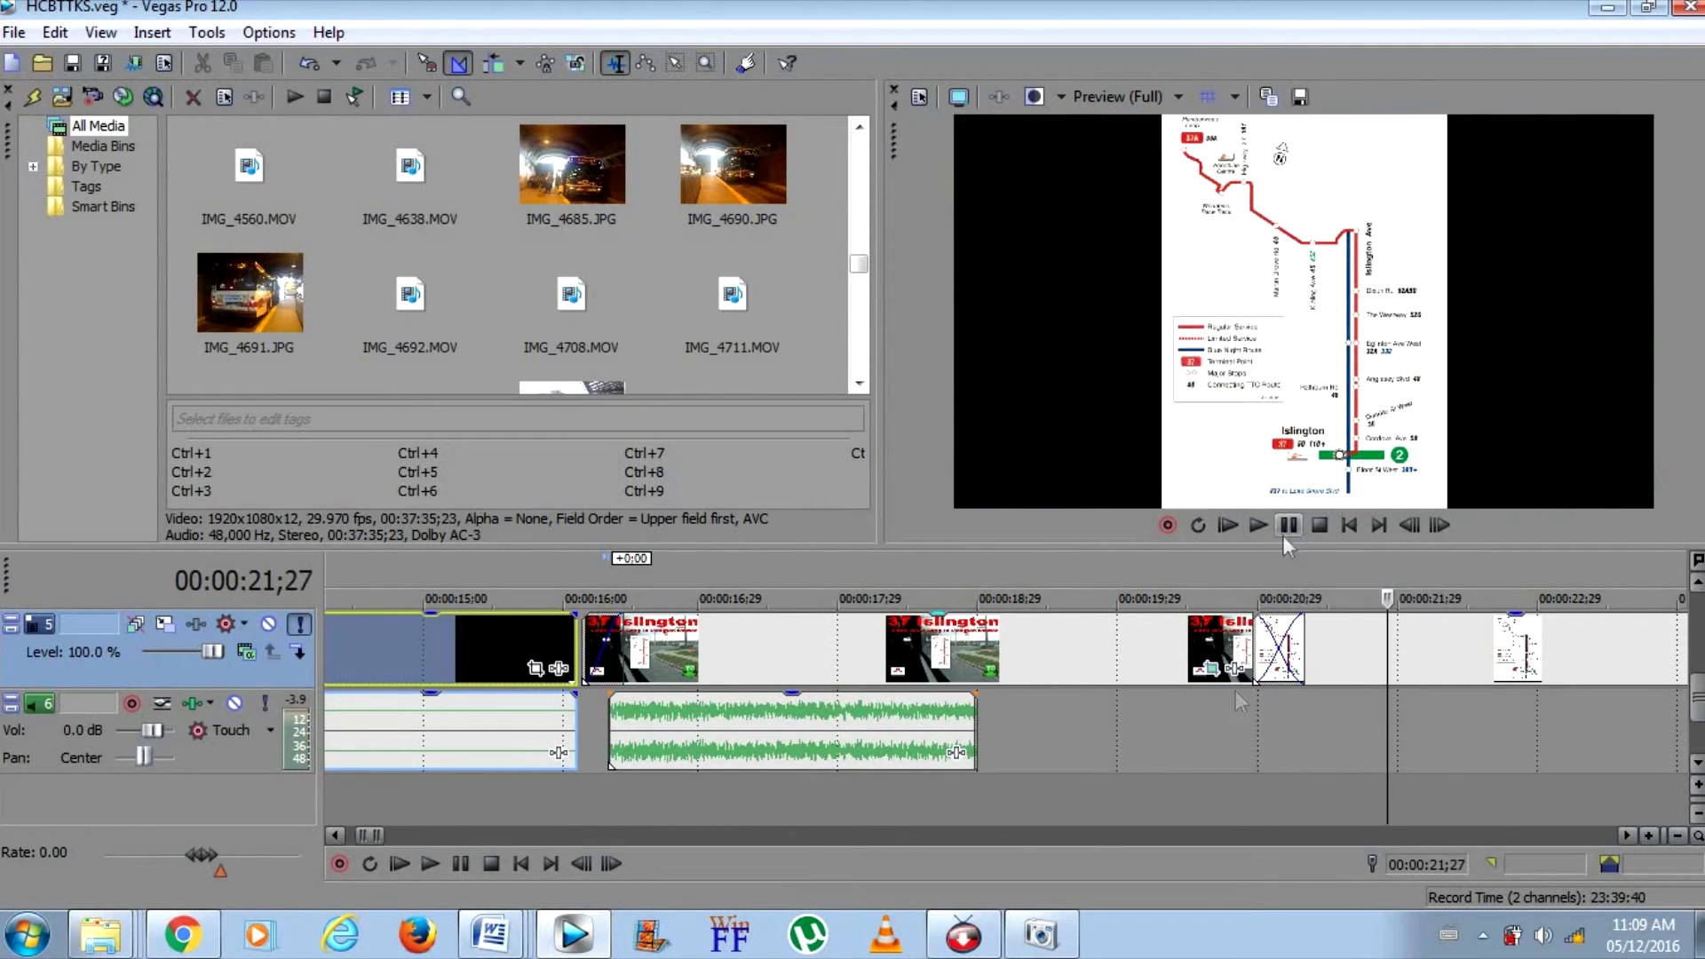
Open the Event Pan/Crop settings of the 37 Islington title image on track 5
{"action": "left_click", "coordinate": [1150, 637]}
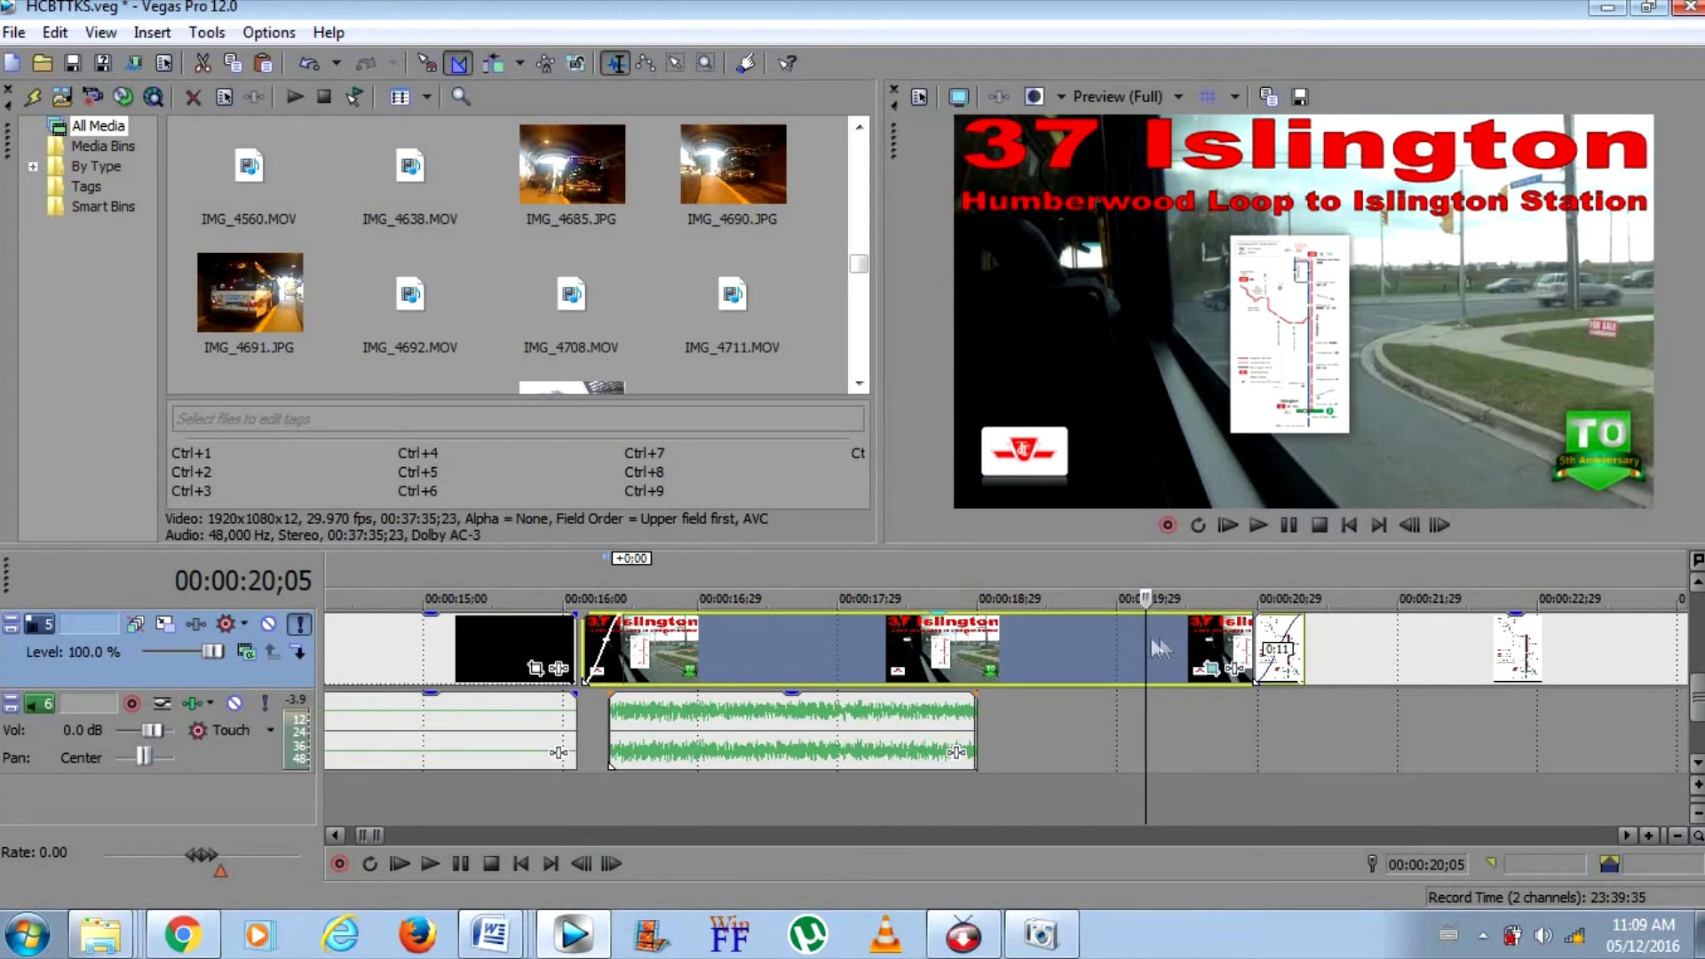
{"action": "left_click", "coordinate": [1211, 670]}
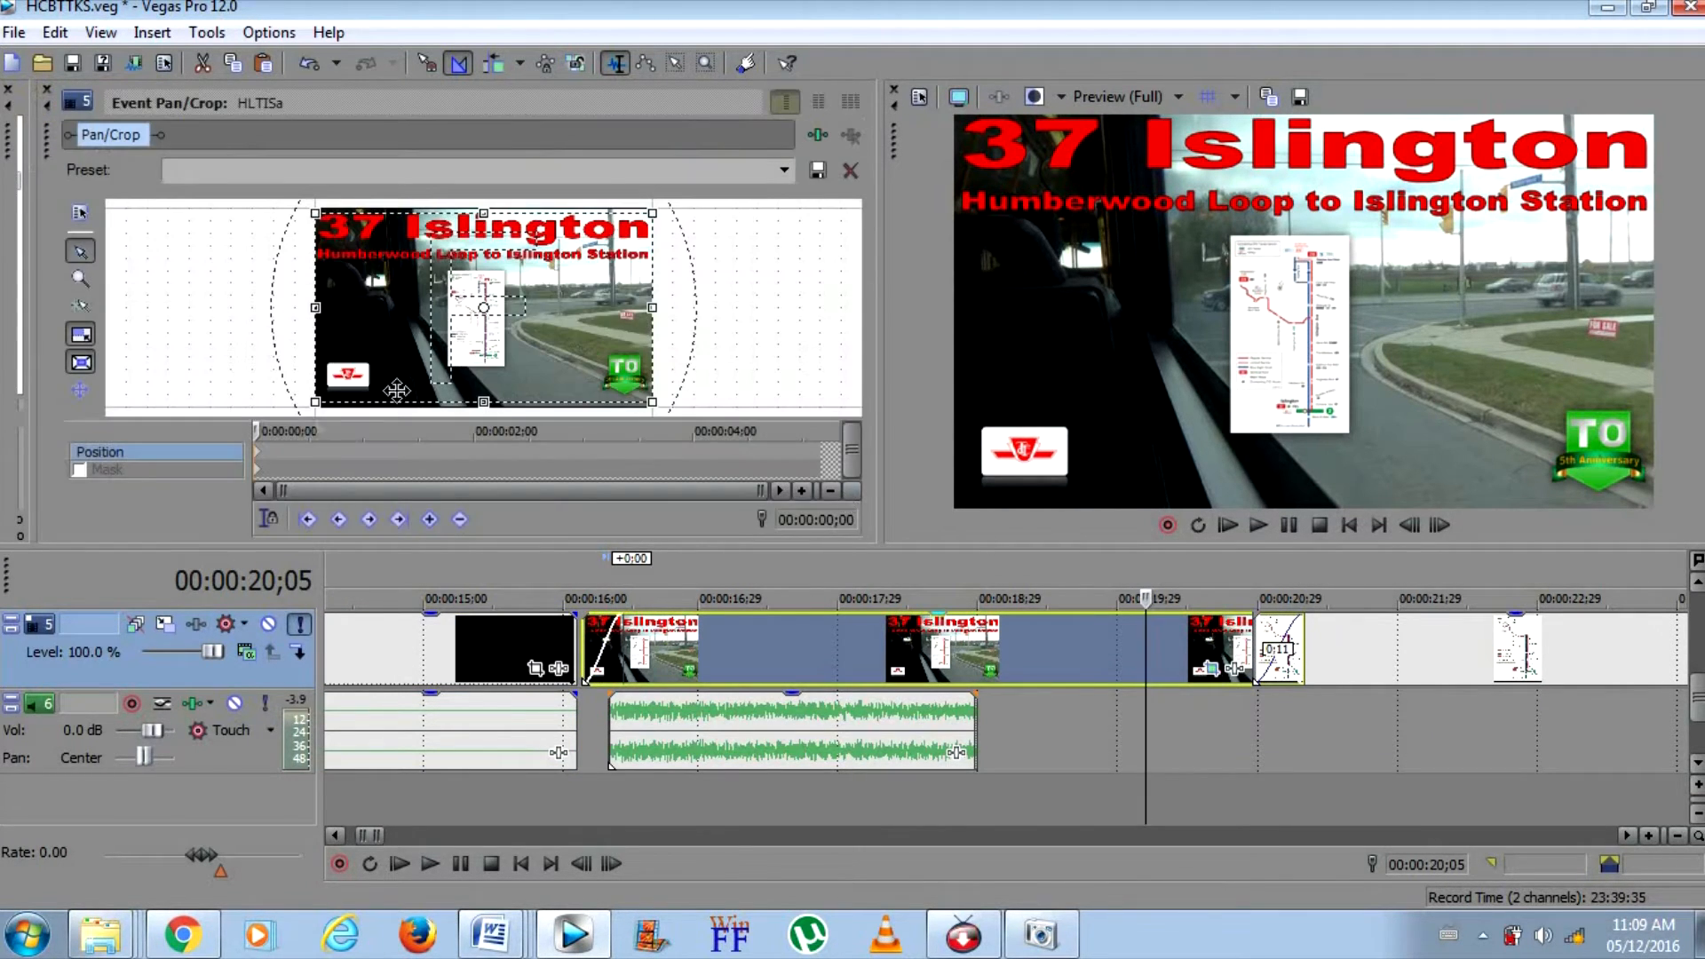
{"action": "right_click", "coordinate": [262, 456]}
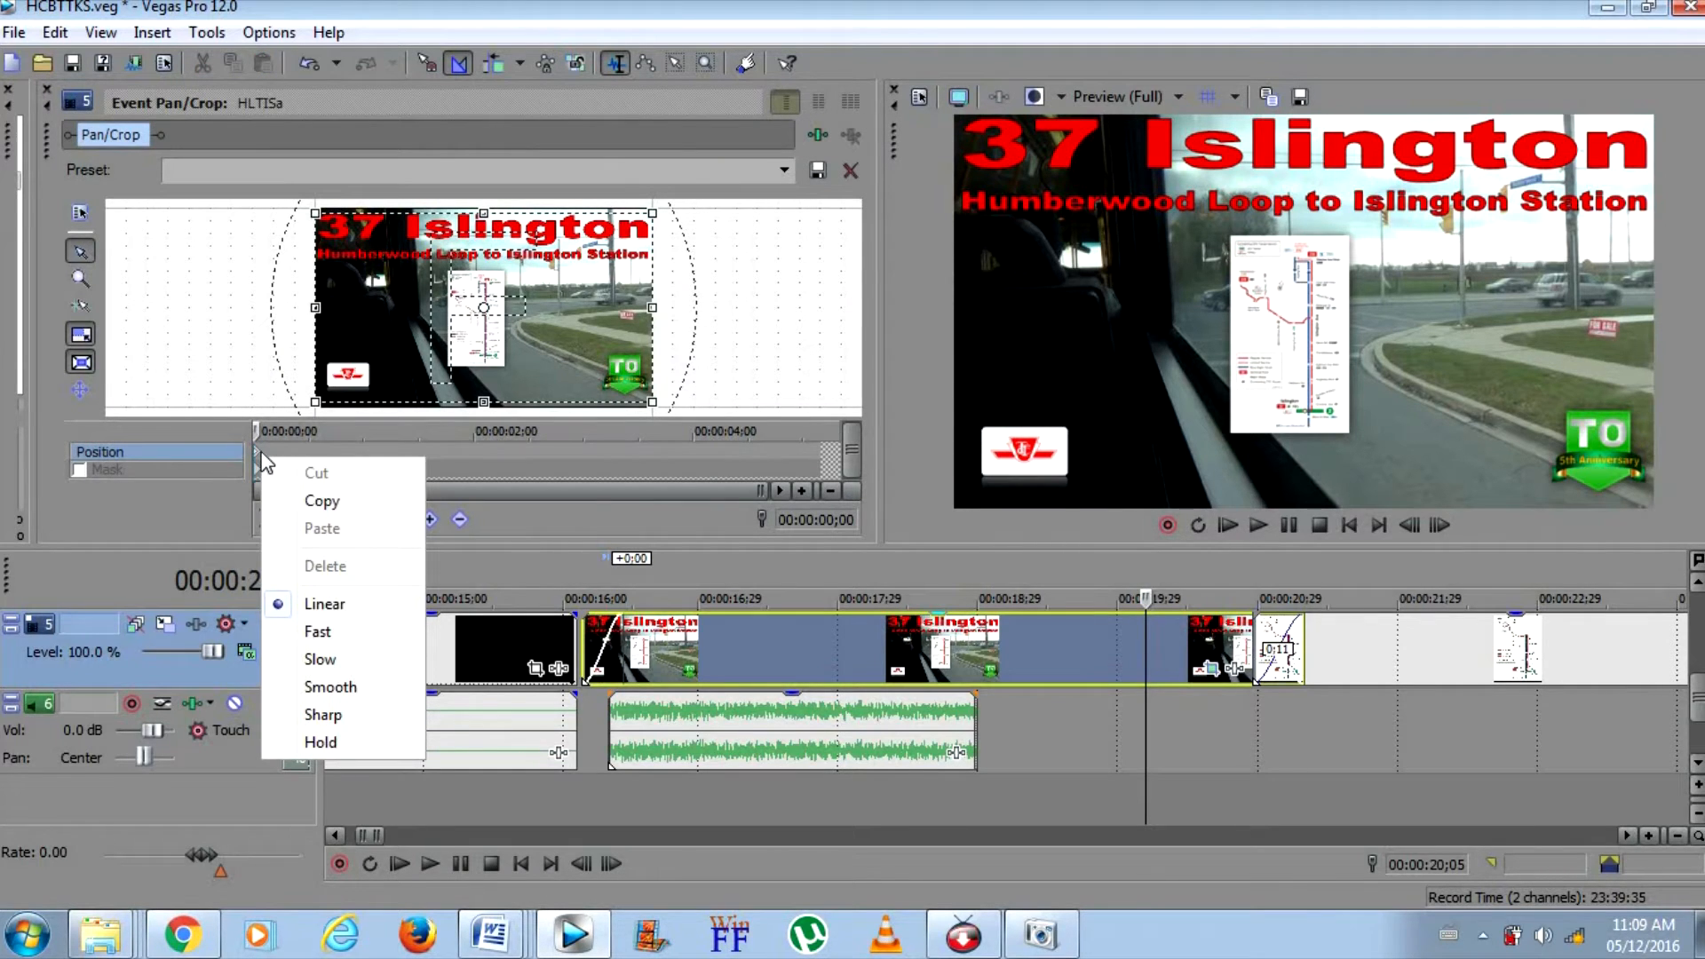
{"action": "left_click", "coordinate": [261, 459]}
{"action": "right_click", "coordinate": [257, 454]}
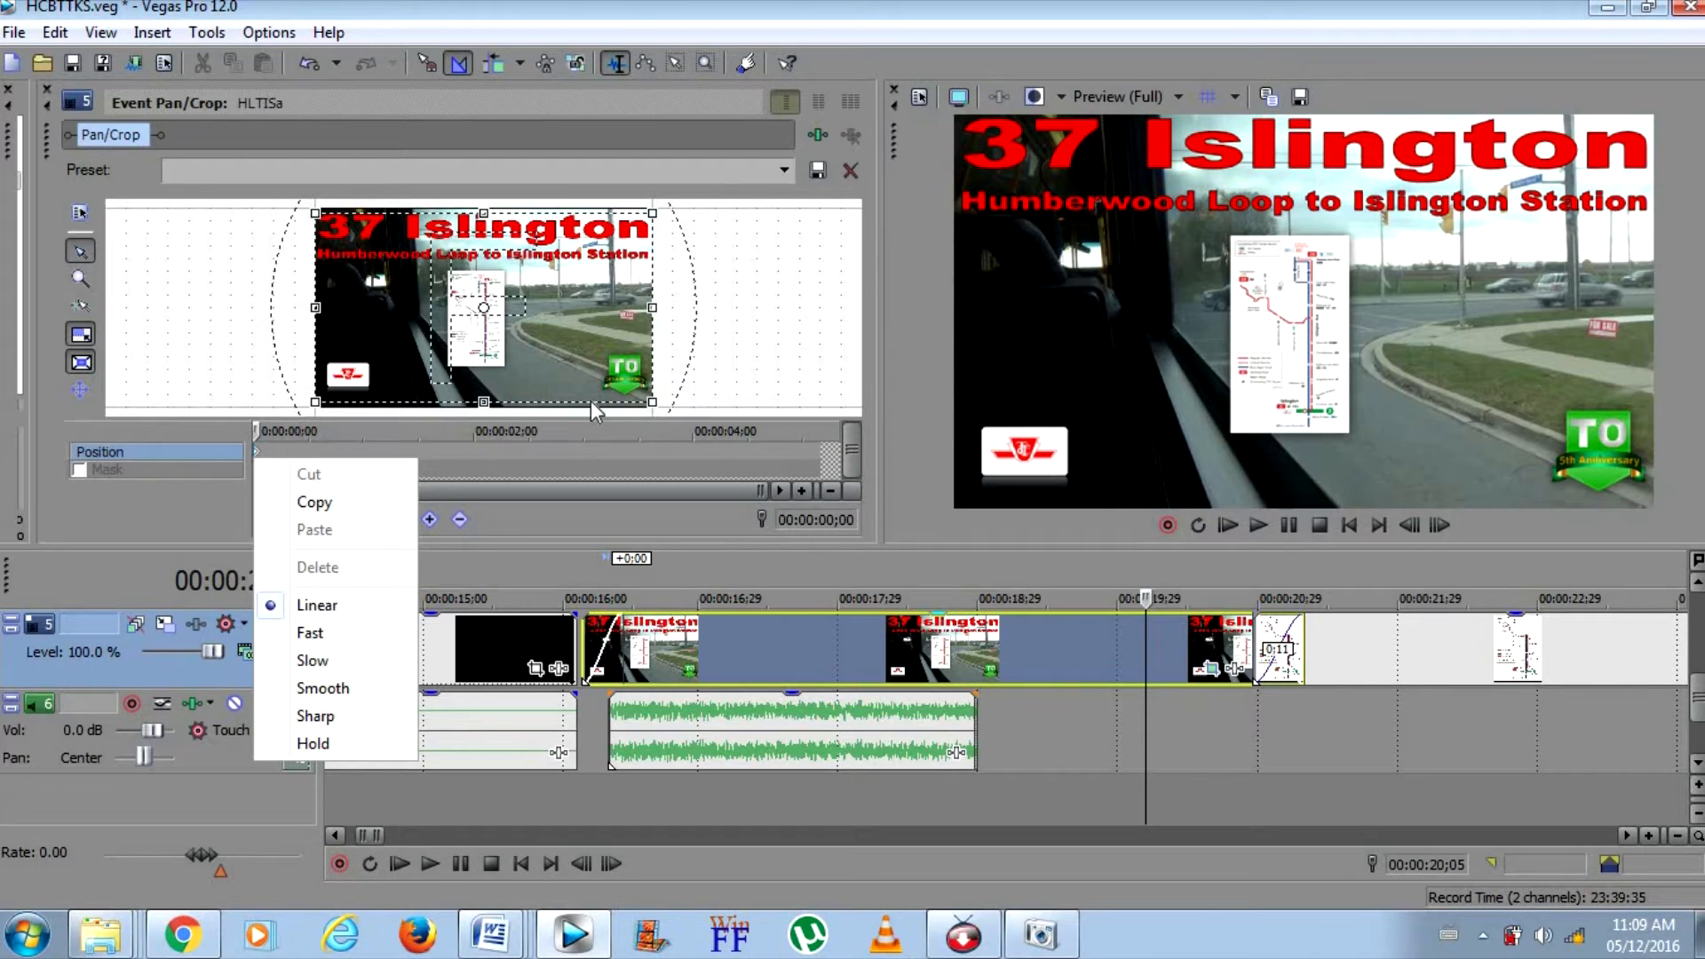
{"action": "left_click", "coordinate": [78, 306]}
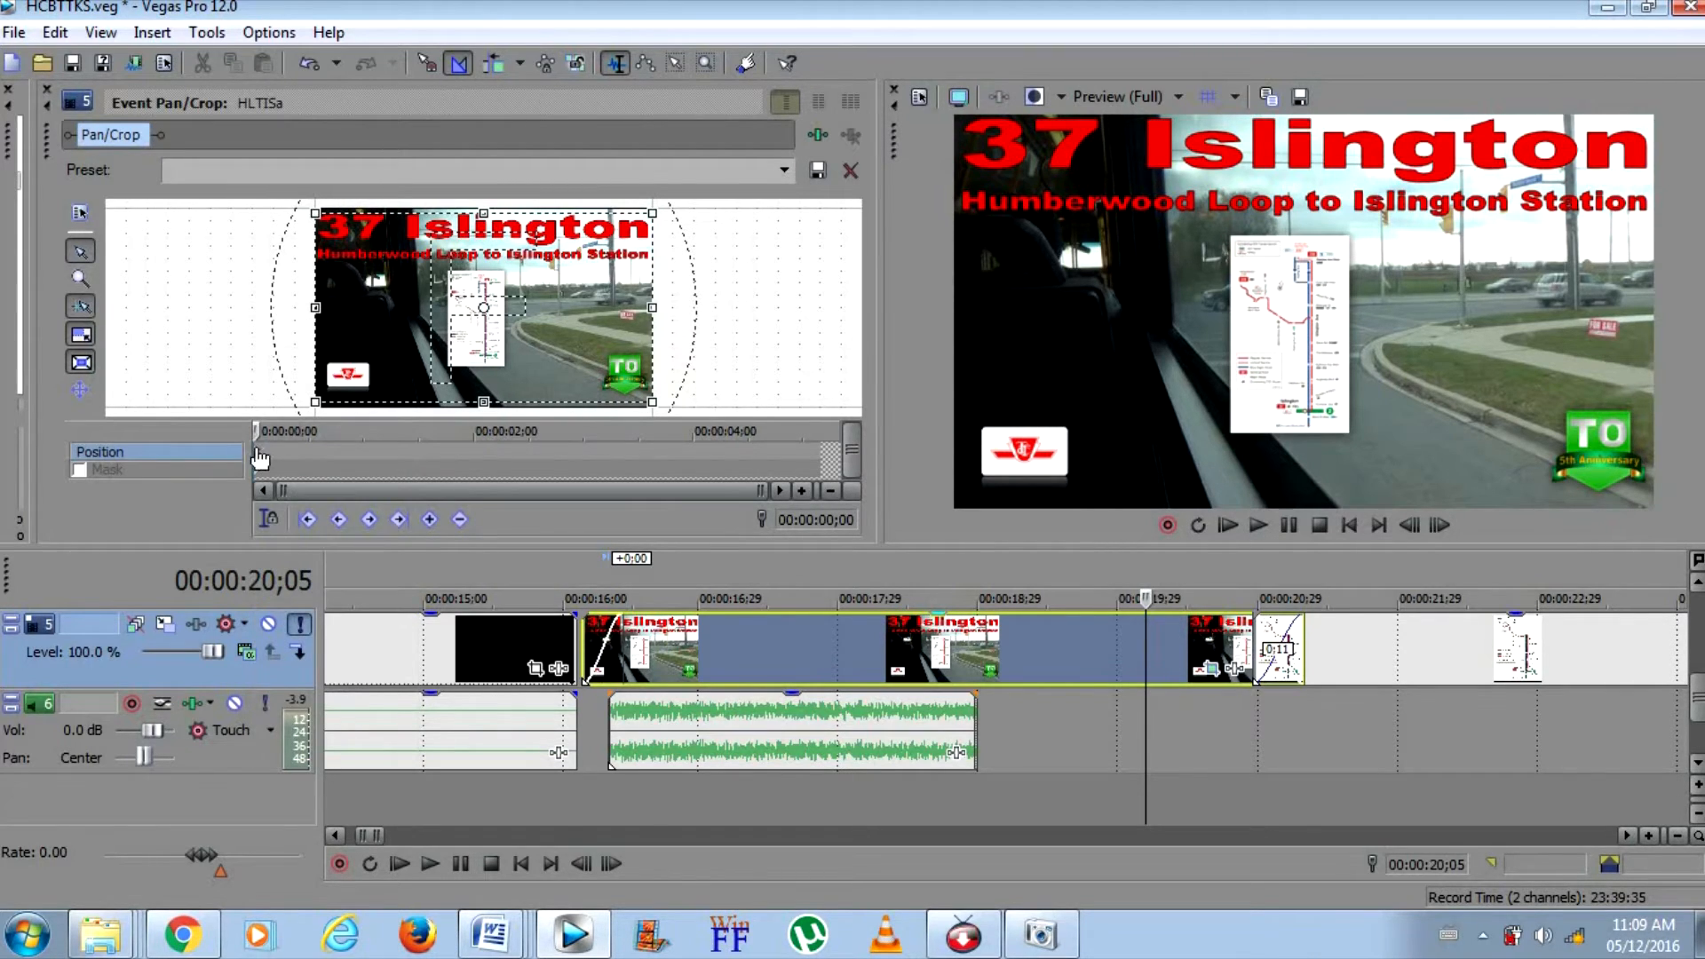
Copy the title image's starting Pan/Crop position keyframe and paste it at 00:00:02;15
{"action": "right_click", "coordinate": [259, 458]}
{"action": "left_click", "coordinate": [316, 499]}
{"action": "right_click", "coordinate": [513, 449]}
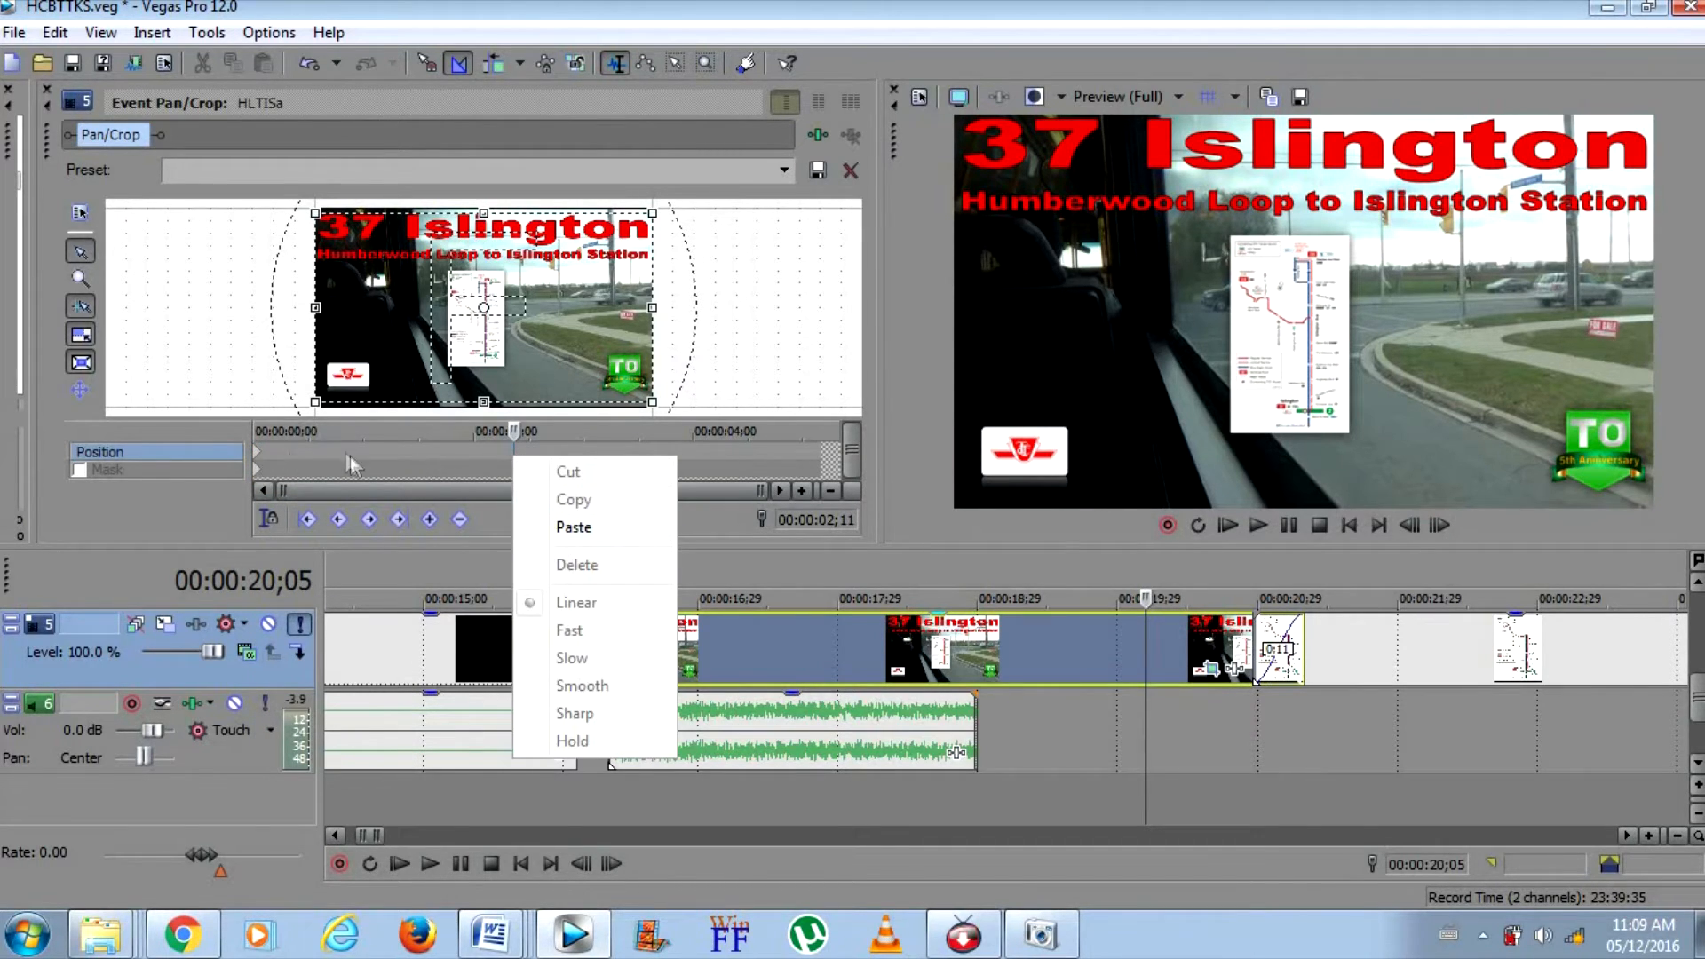
{"action": "left_click", "coordinate": [250, 449]}
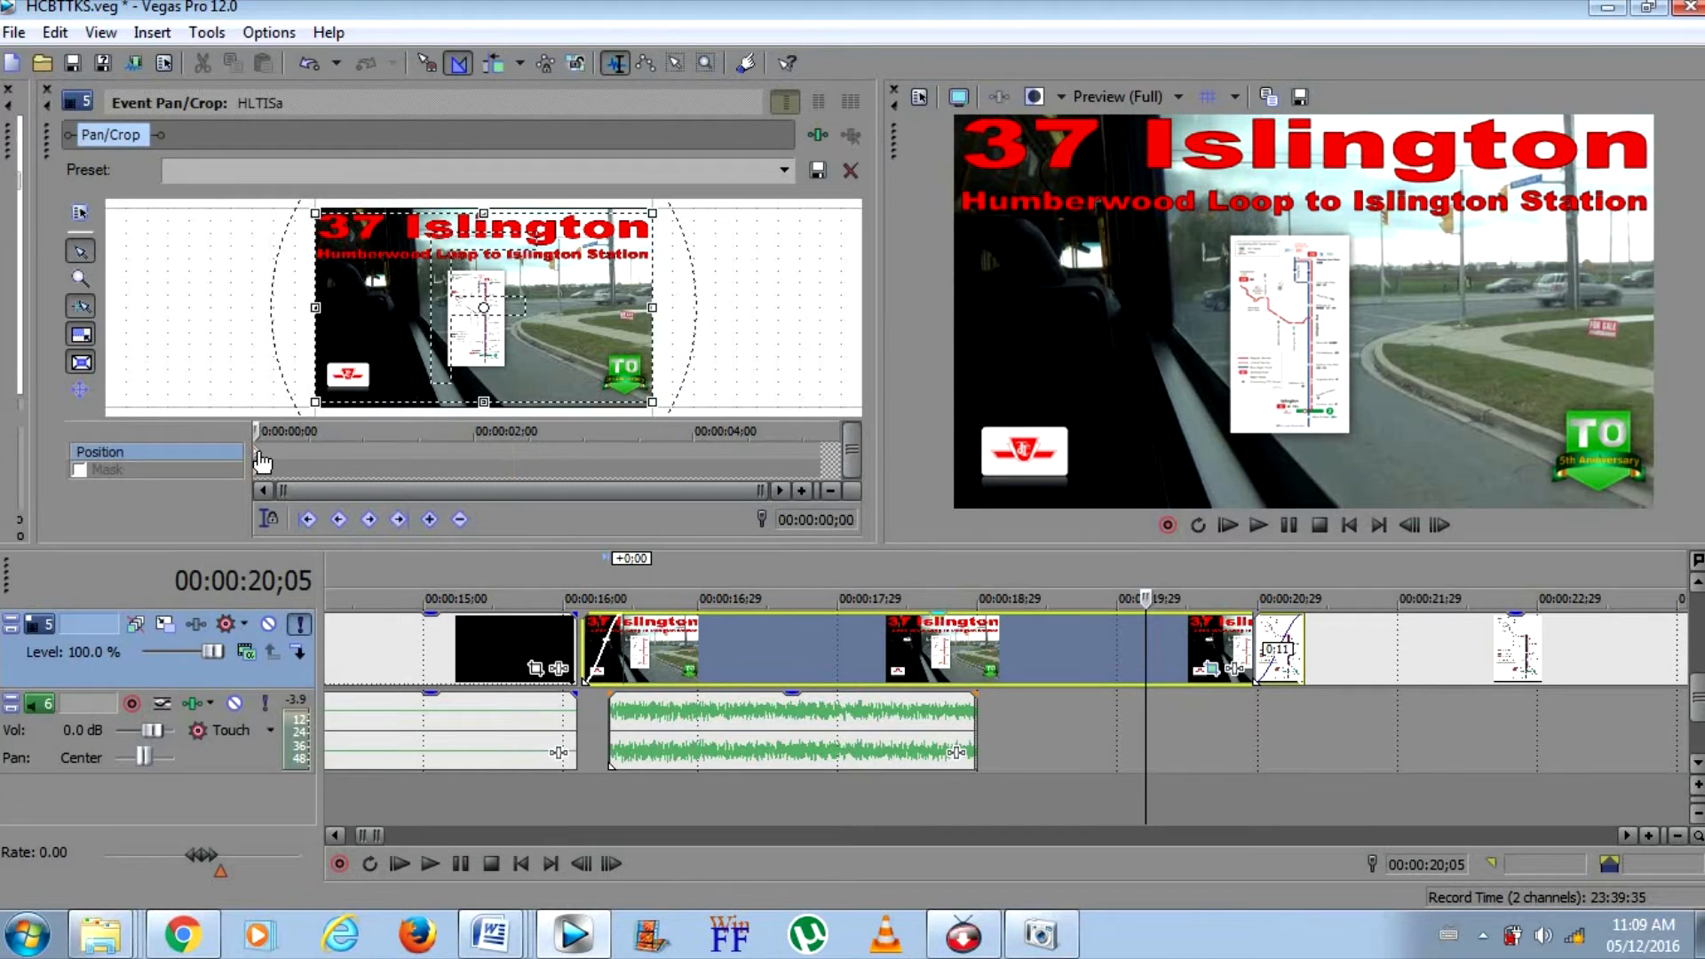
{"action": "right_click", "coordinate": [257, 455]}
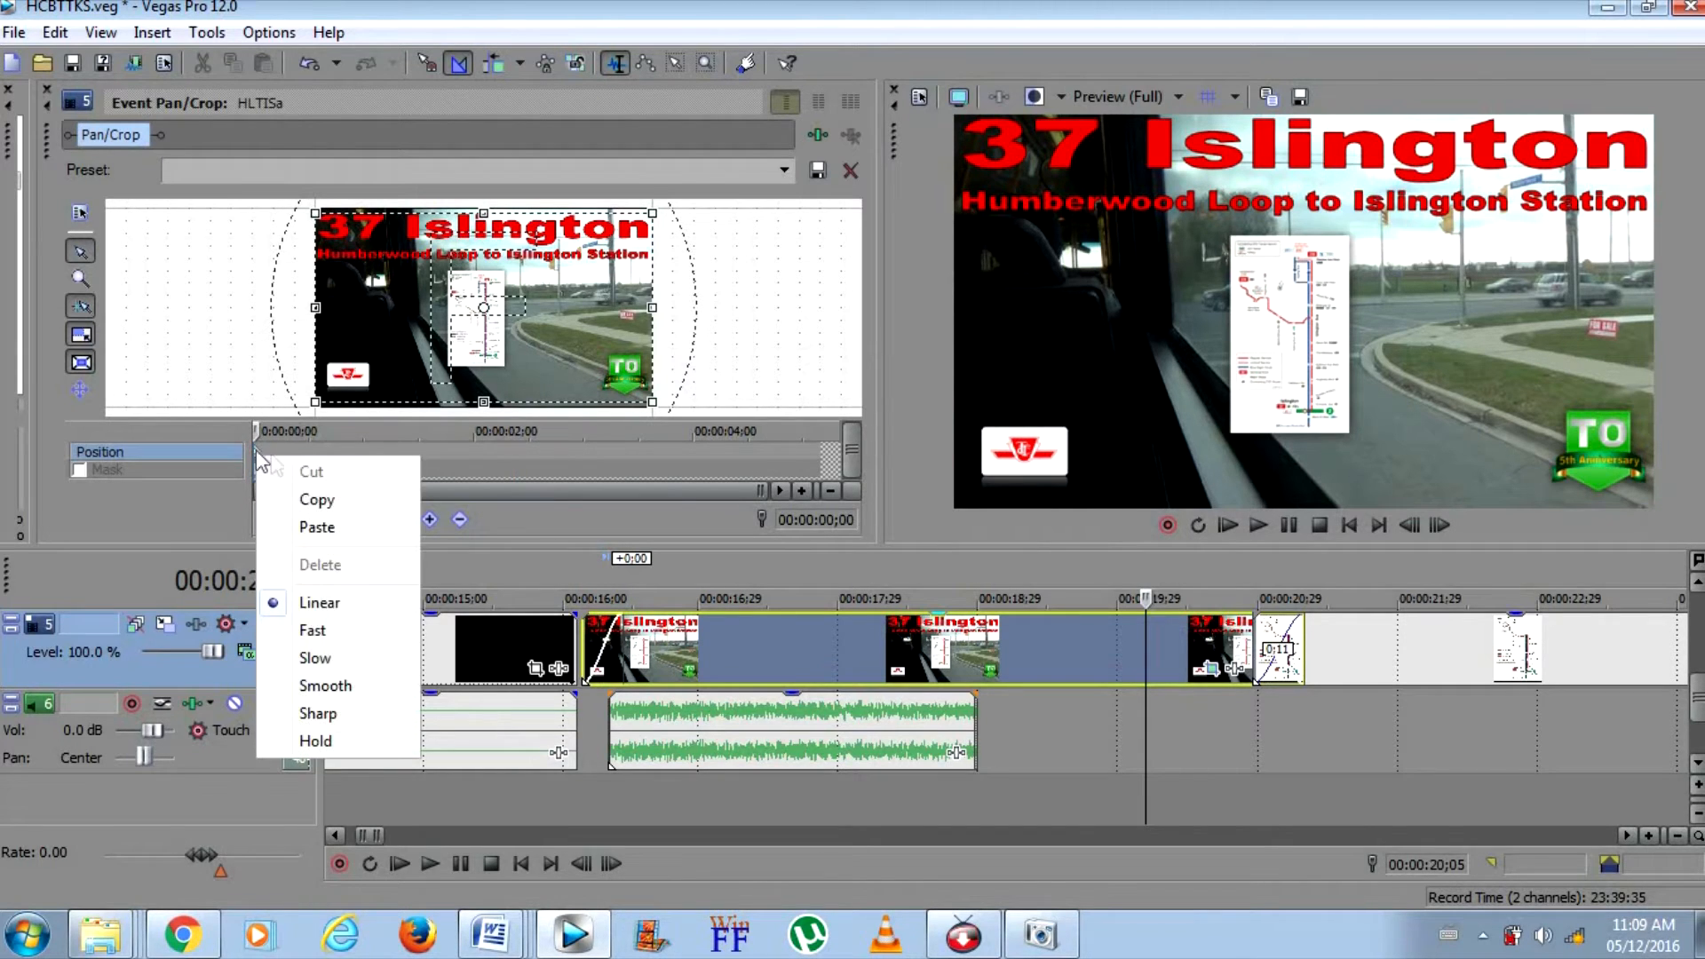
{"action": "left_click", "coordinate": [315, 498]}
{"action": "right_click", "coordinate": [526, 456]}
{"action": "left_click", "coordinate": [586, 525]}
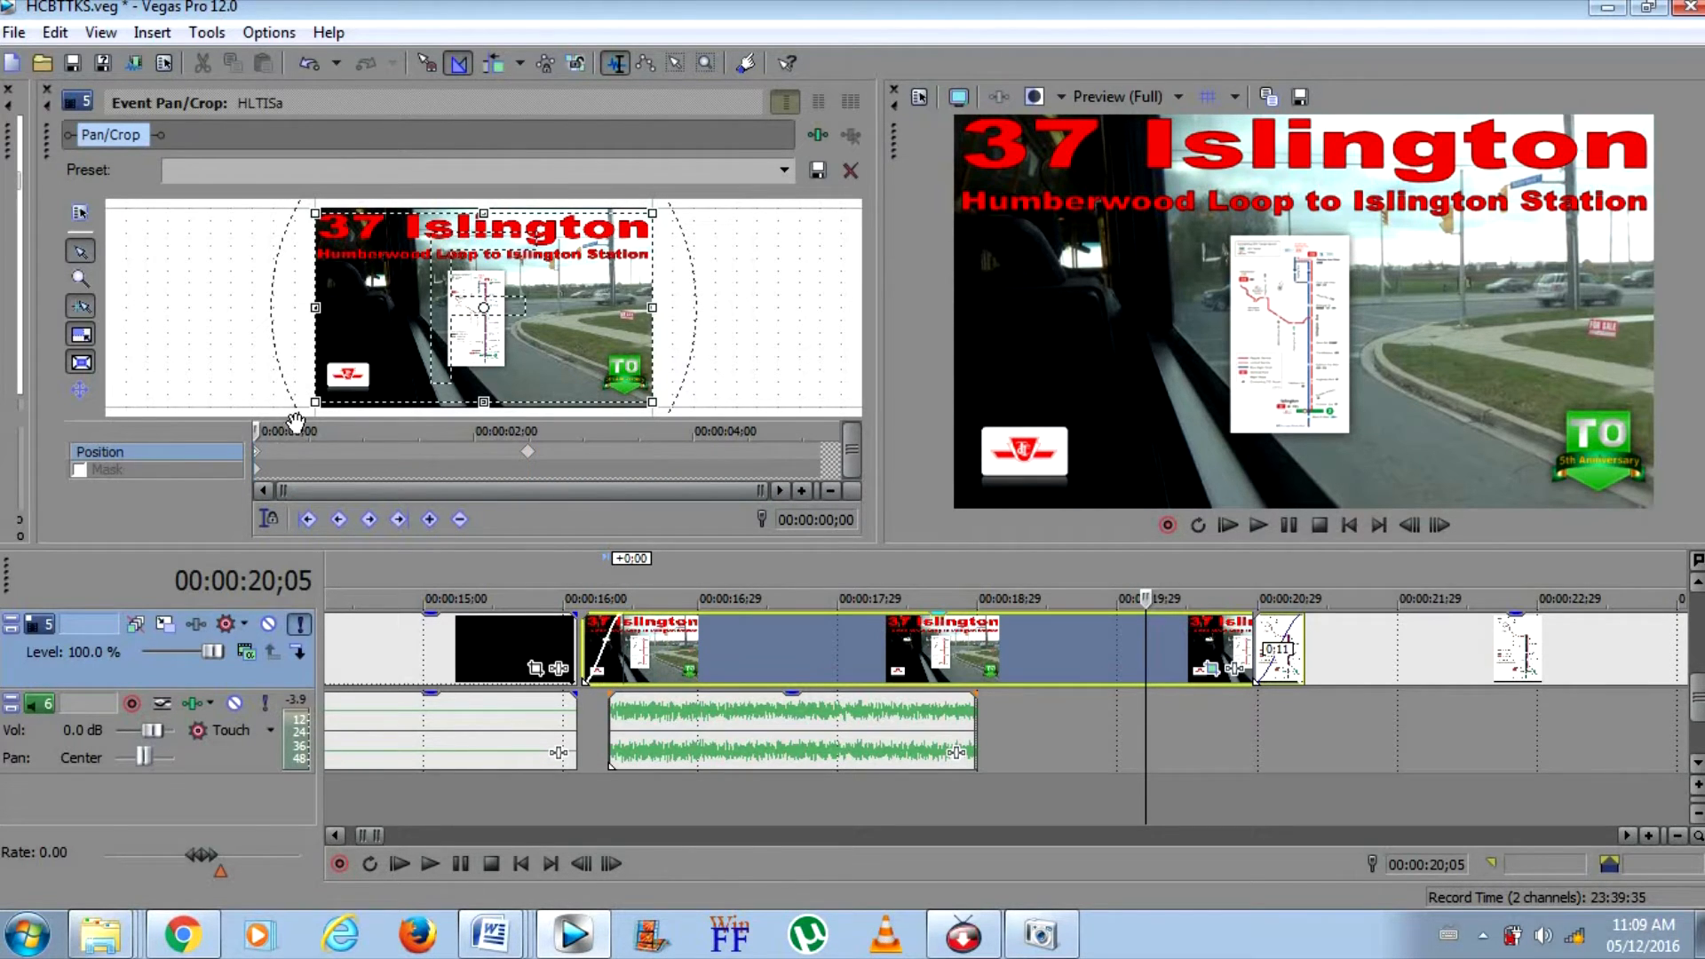
Shrink the first keyframe's crop frame, place it over the title image's upper-right part, and play the resulting zoom-out
{"action": "left_click_drag", "start_coordinate": [320, 402], "coordinate": [357, 375]}
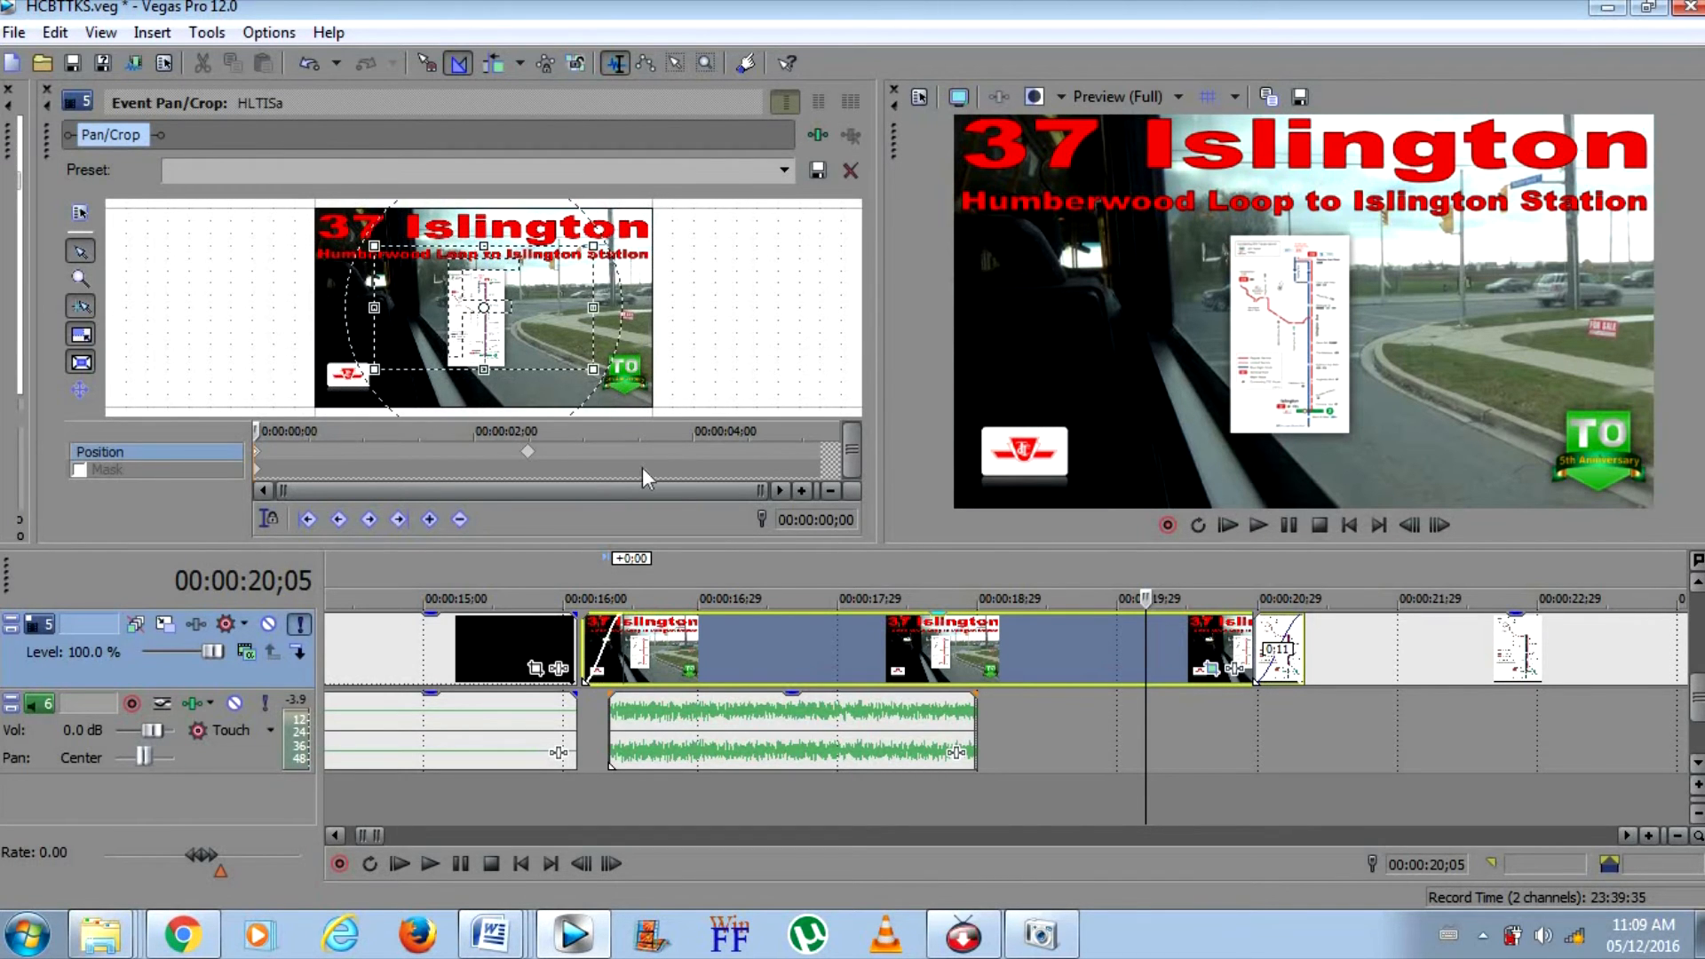
{"action": "left_click_drag", "start_coordinate": [552, 320], "coordinate": [600, 272]}
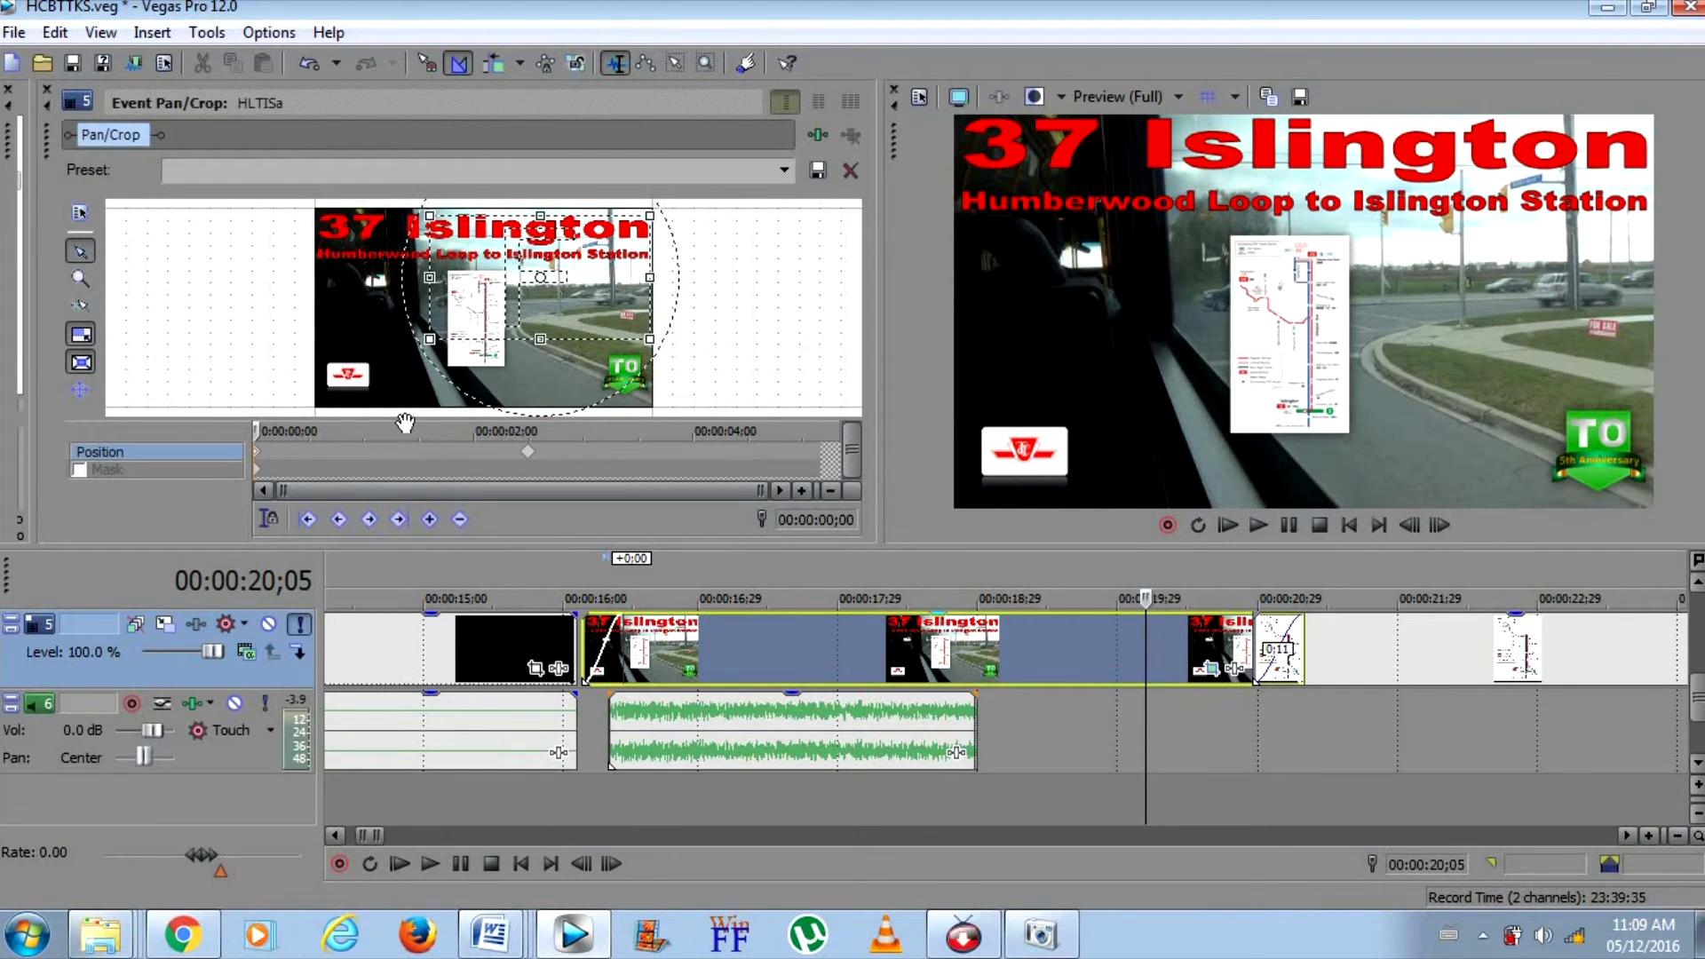
{"action": "left_click", "coordinate": [528, 455]}
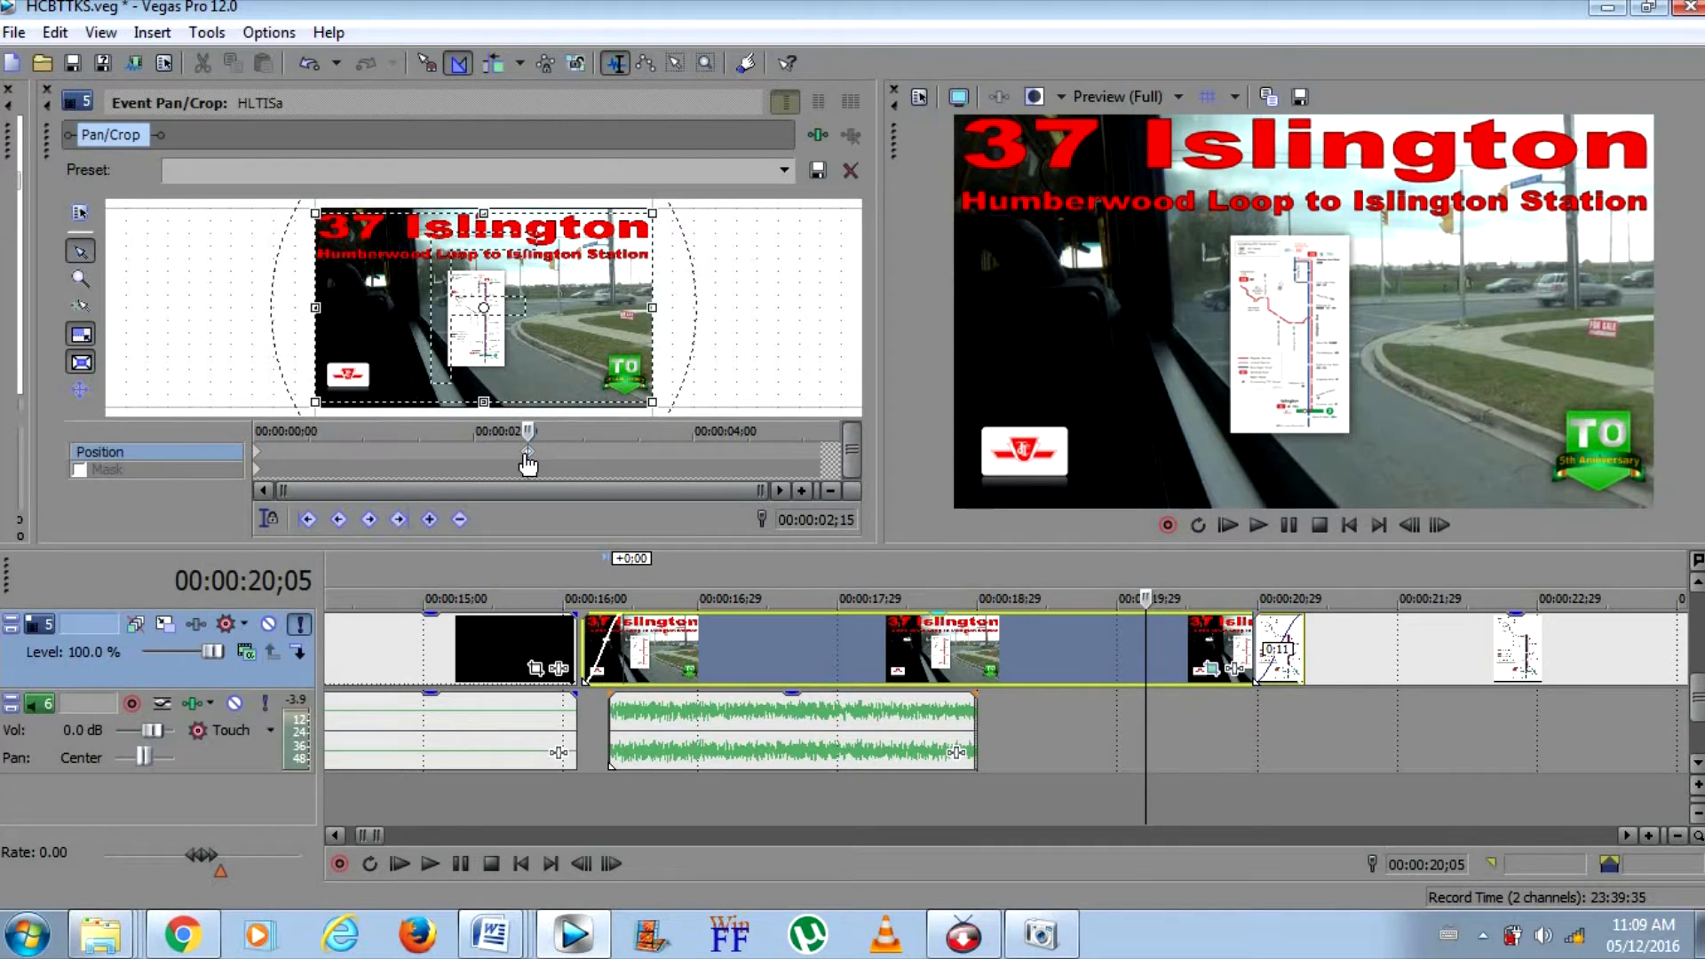
{"action": "left_click", "coordinate": [551, 632]}
{"action": "left_click", "coordinate": [1257, 524]}
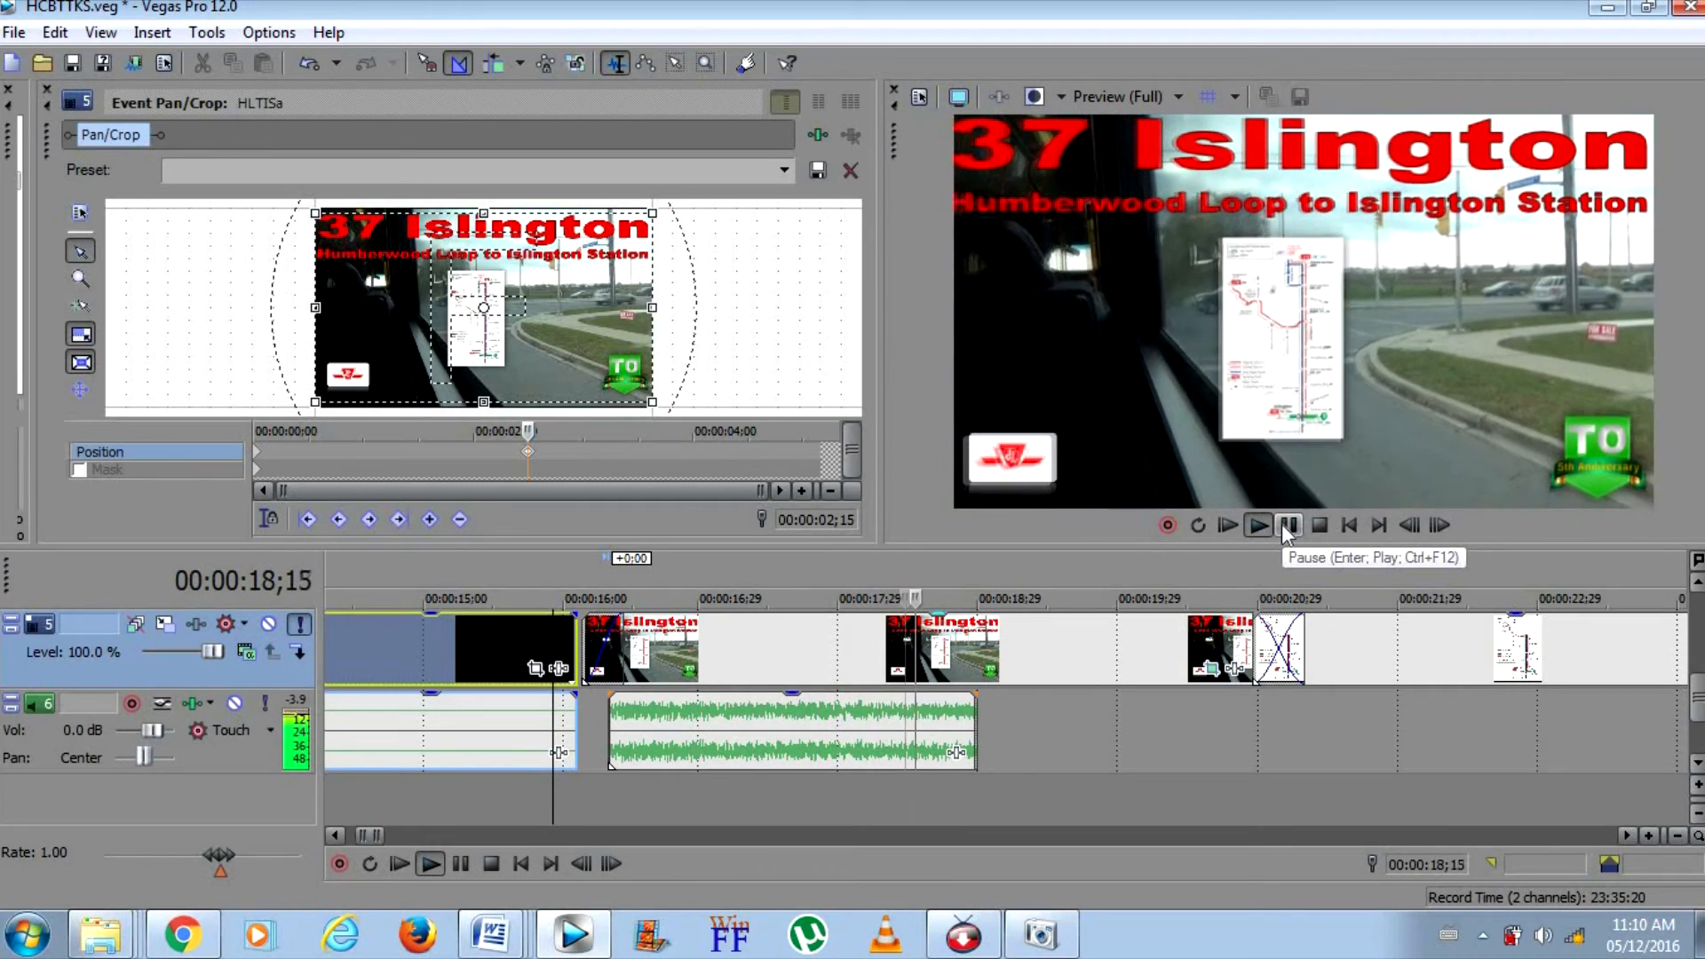
{"action": "left_click", "coordinate": [1289, 525]}
Move the title image's ending position keyframe to 00:00:02;23, play the slower zoom-out, and close the Pan/Crop settings
{"action": "left_click_drag", "start_coordinate": [529, 455], "coordinate": [558, 456]}
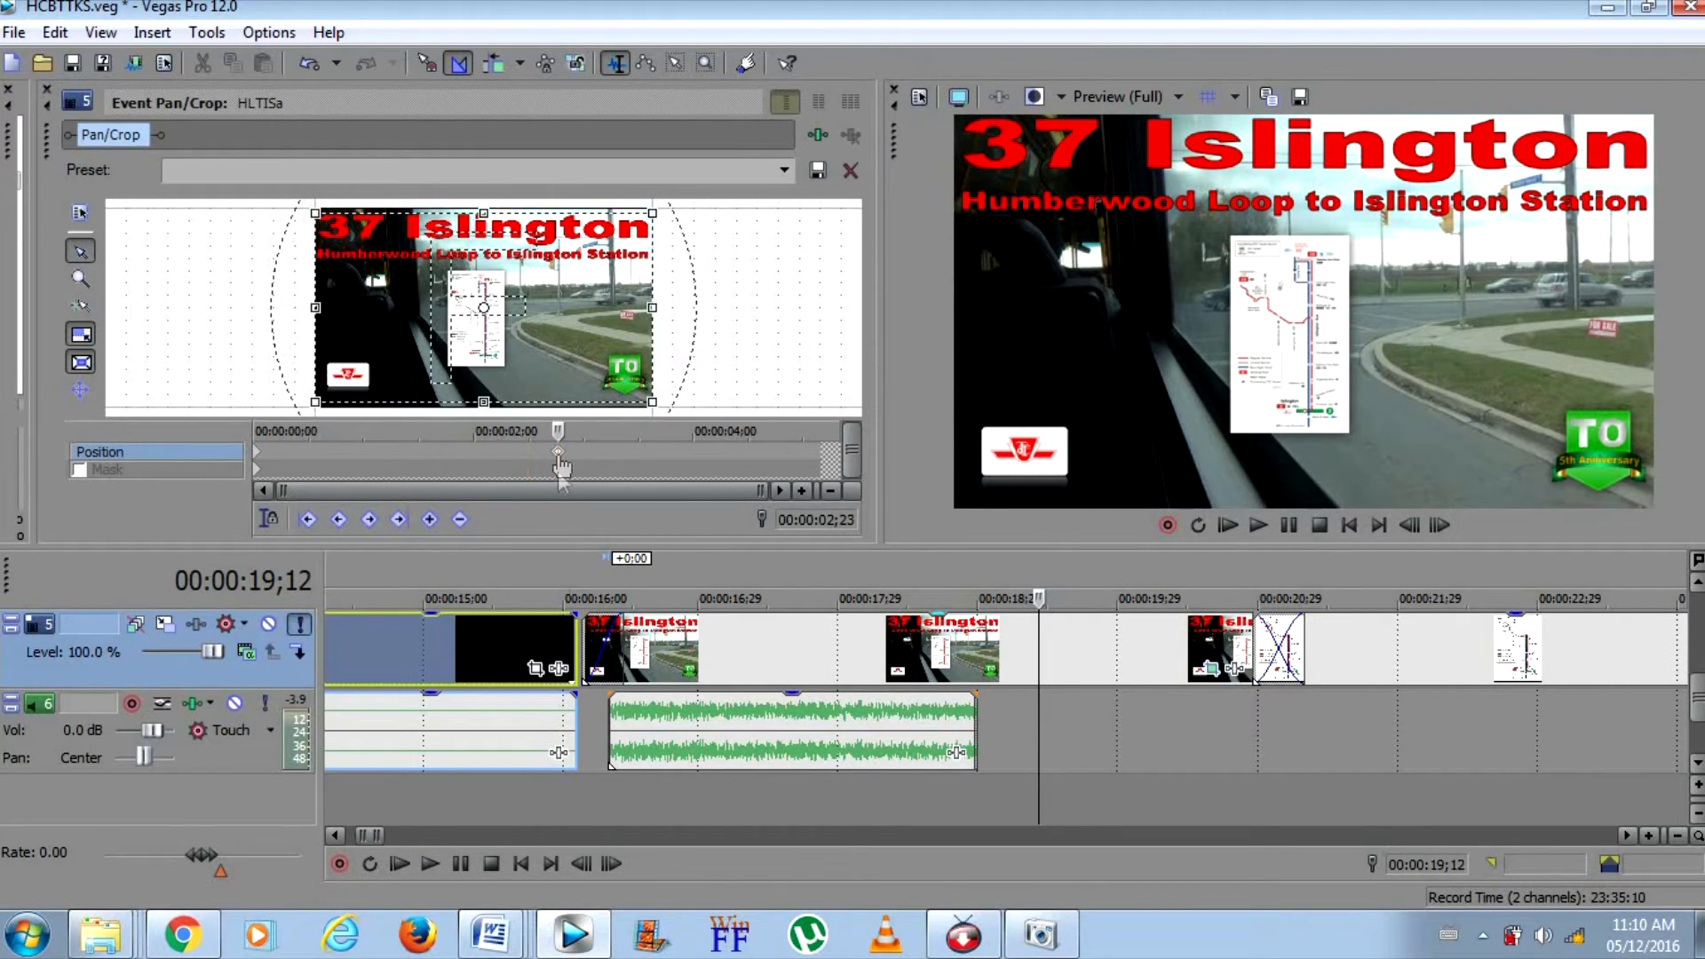
{"action": "left_click", "coordinate": [557, 642]}
{"action": "left_click", "coordinate": [1280, 529]}
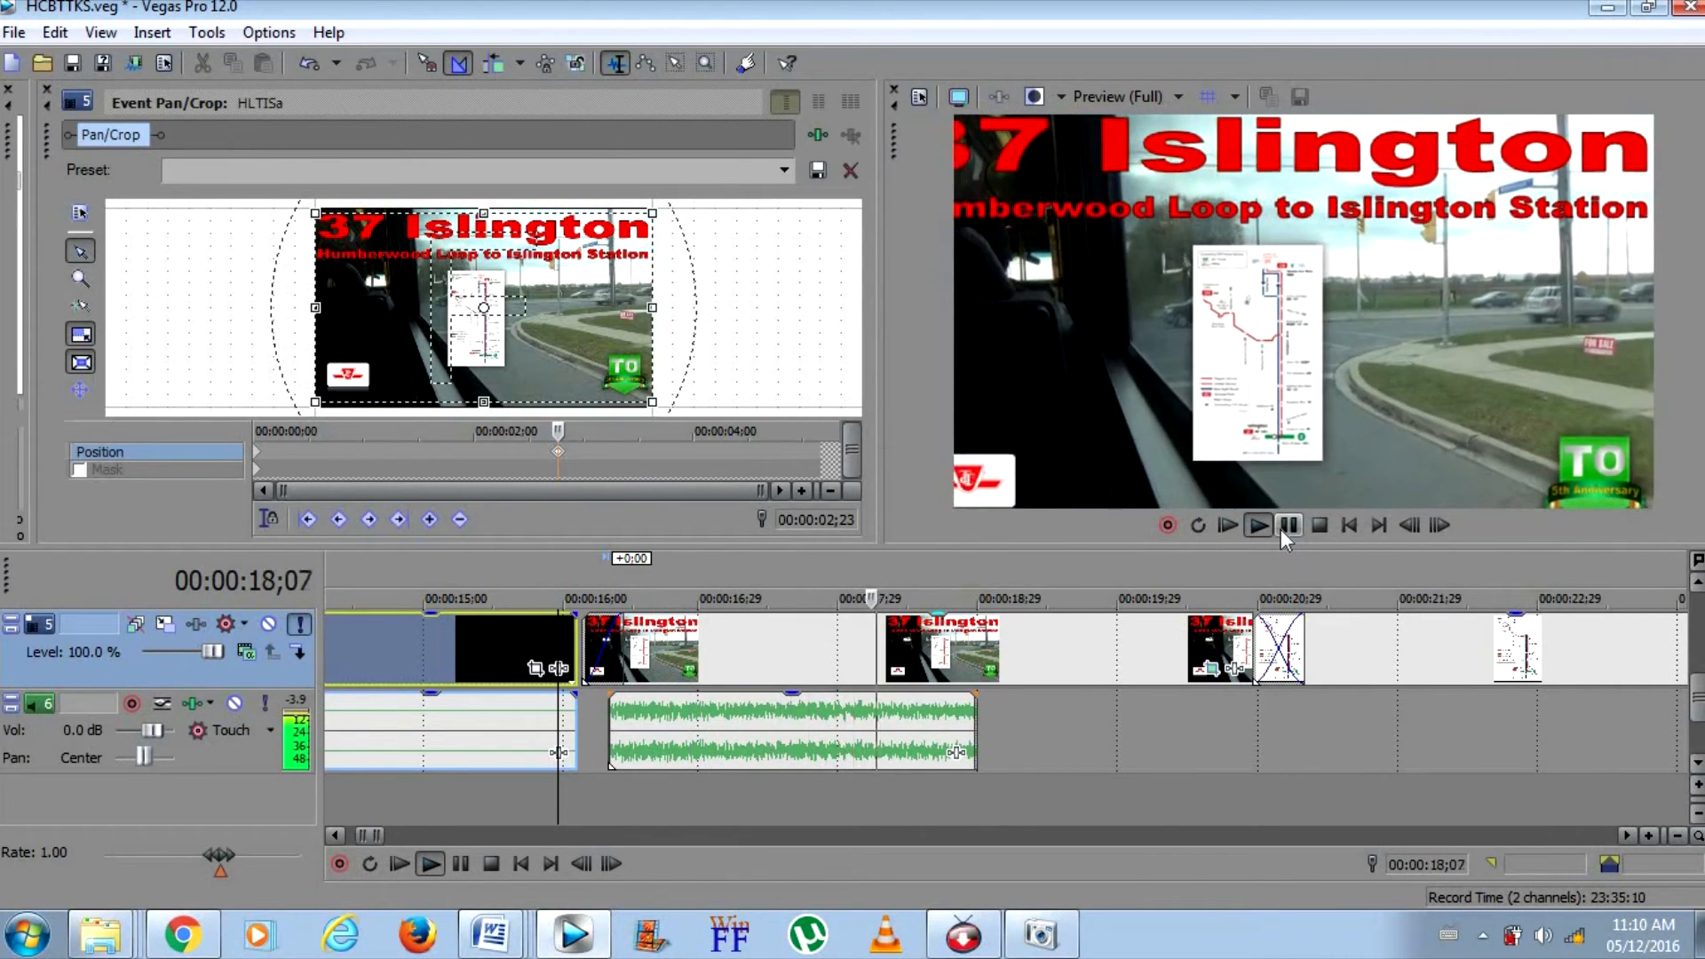
{"action": "left_click", "coordinate": [1281, 529]}
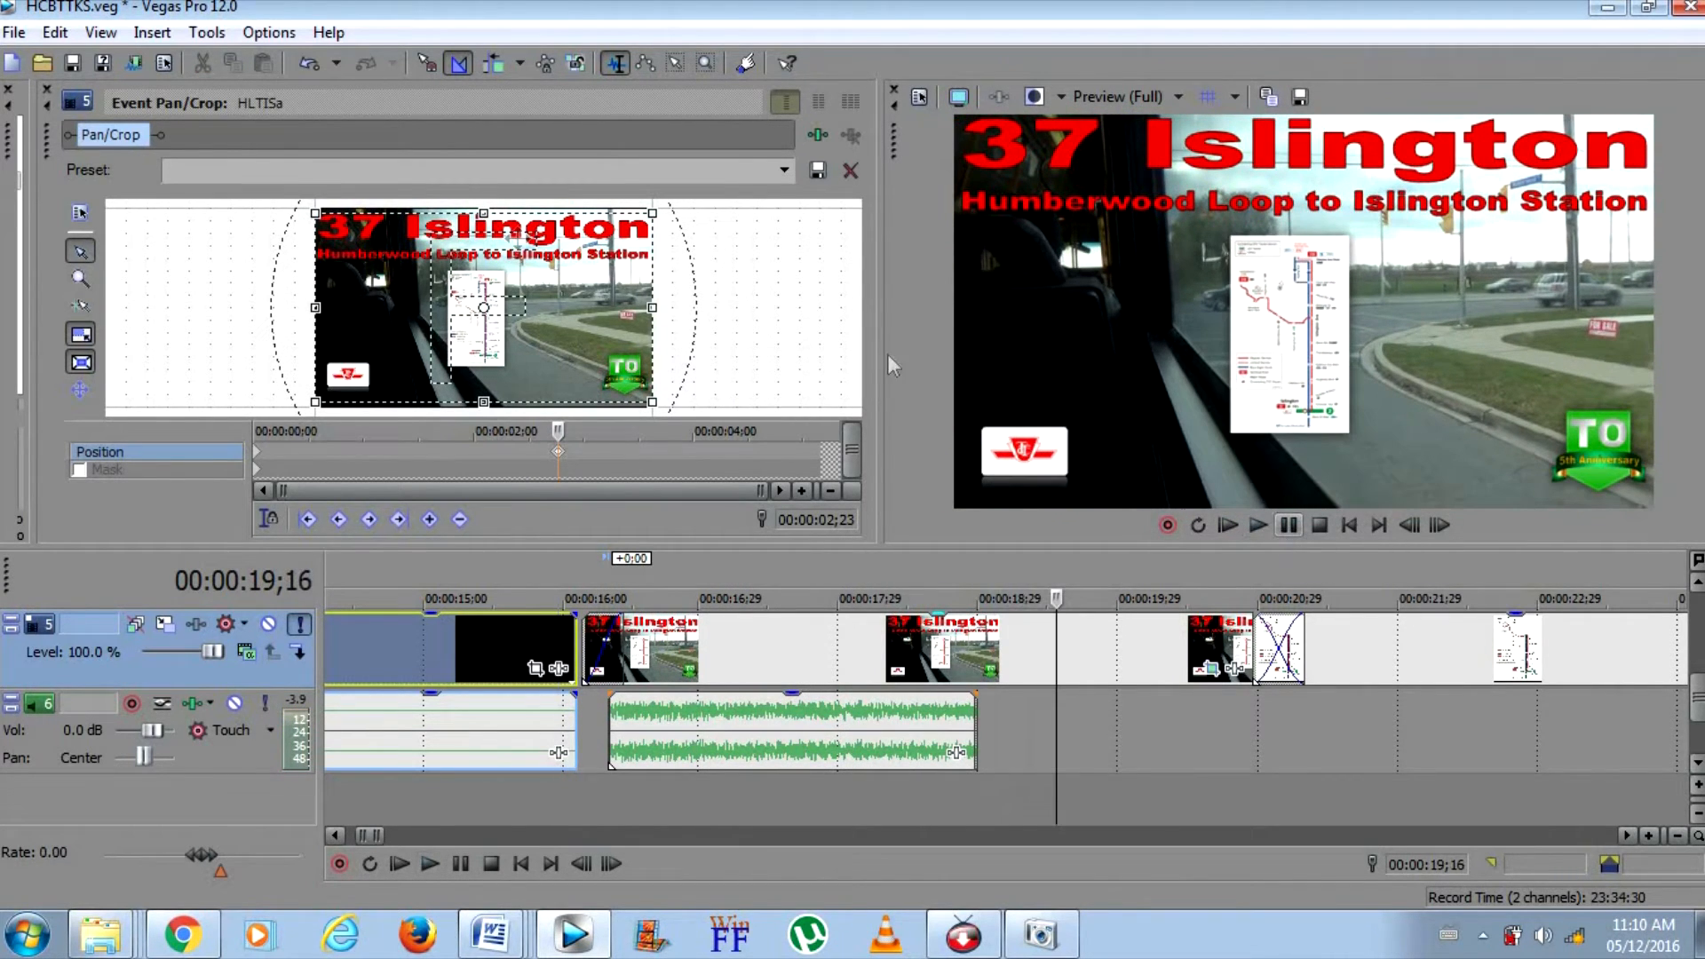
{"action": "left_click", "coordinate": [44, 88]}
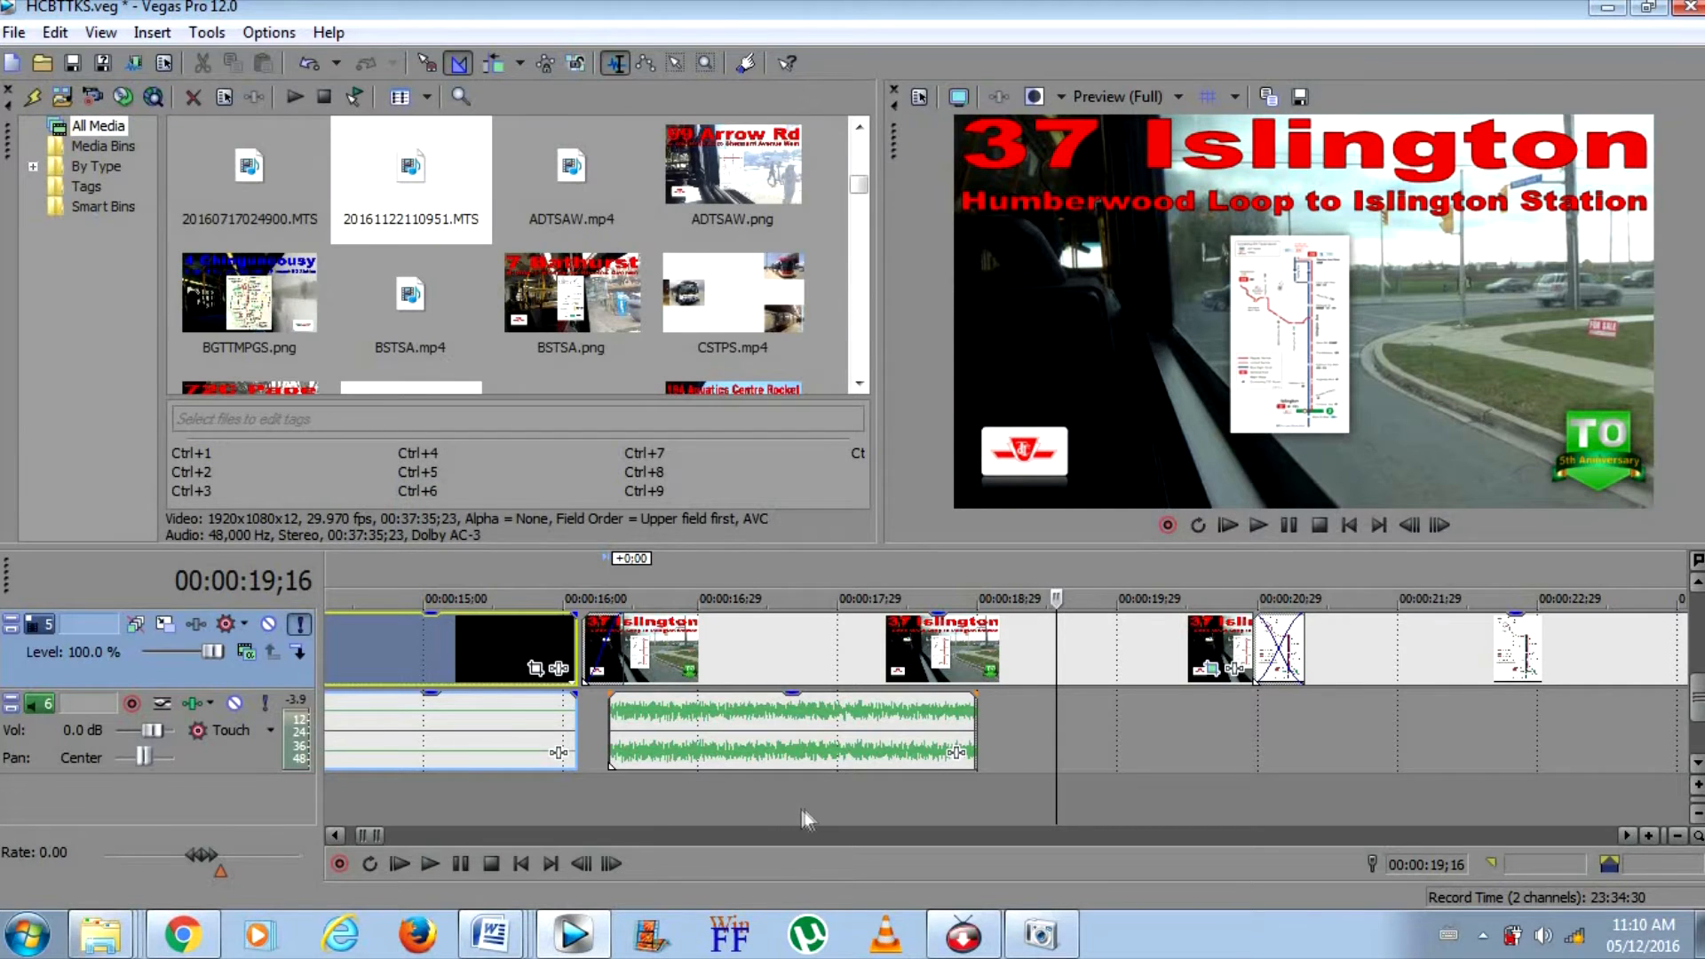
Review the opening from the project start, skipping ahead through the title image, route map and first bus photo
{"action": "left_click", "coordinate": [1320, 525]}
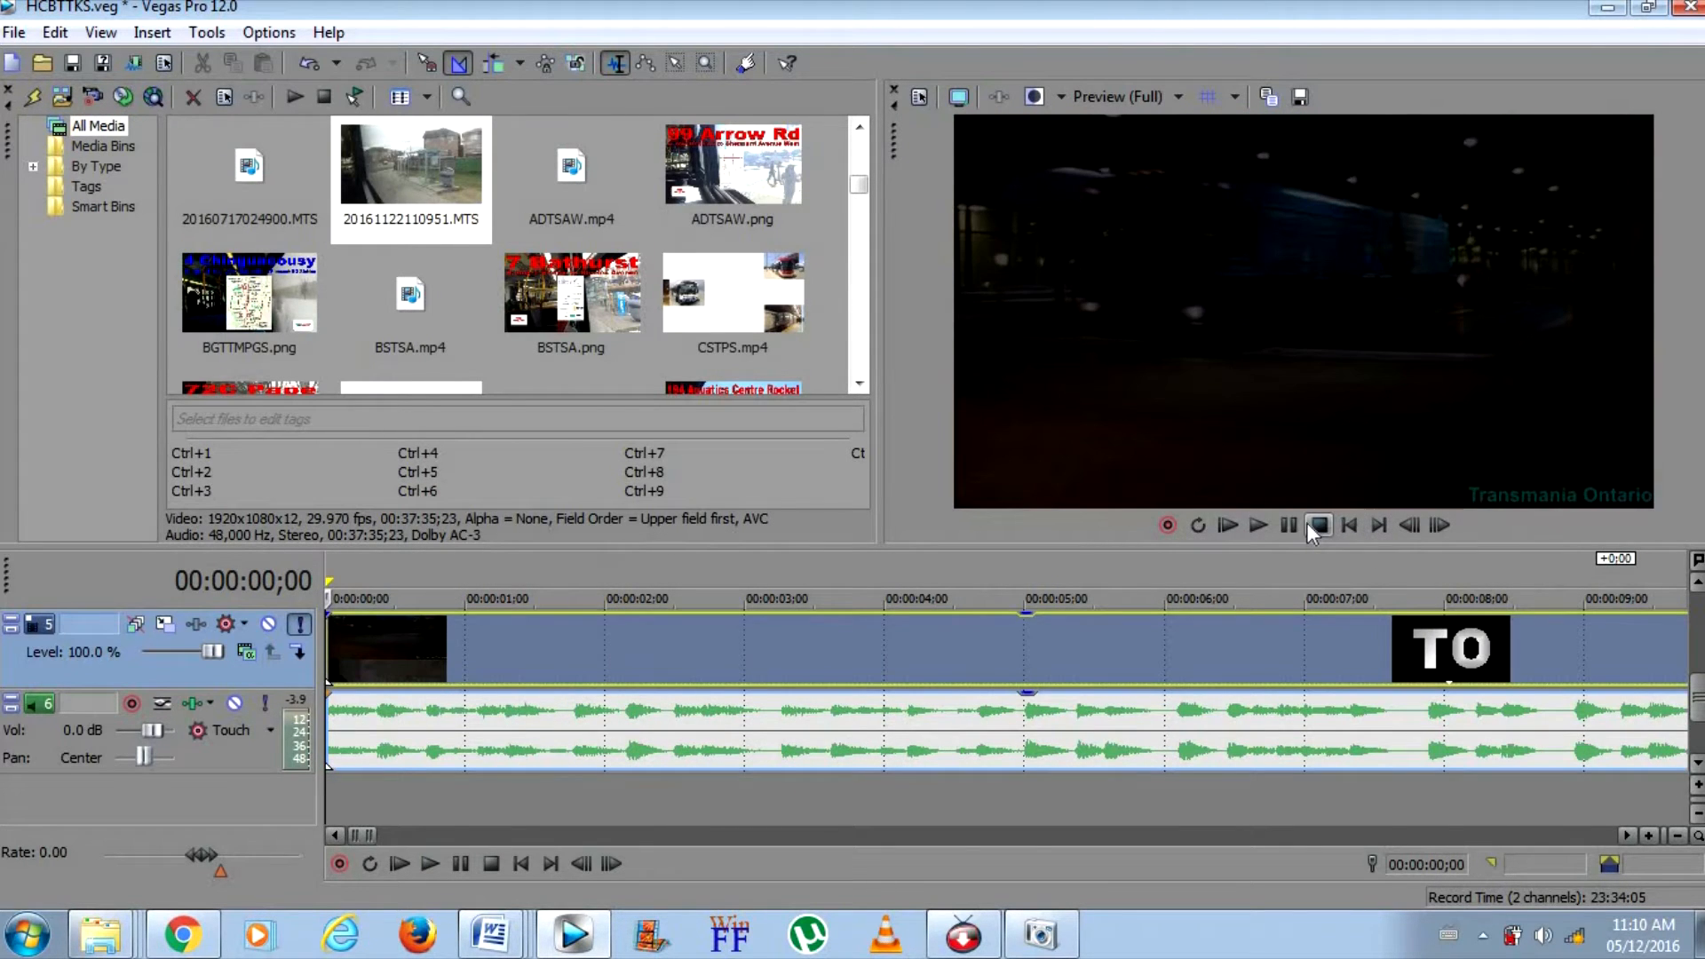
{"action": "key", "text": "space"}
{"action": "left_click", "coordinate": [1677, 835]}
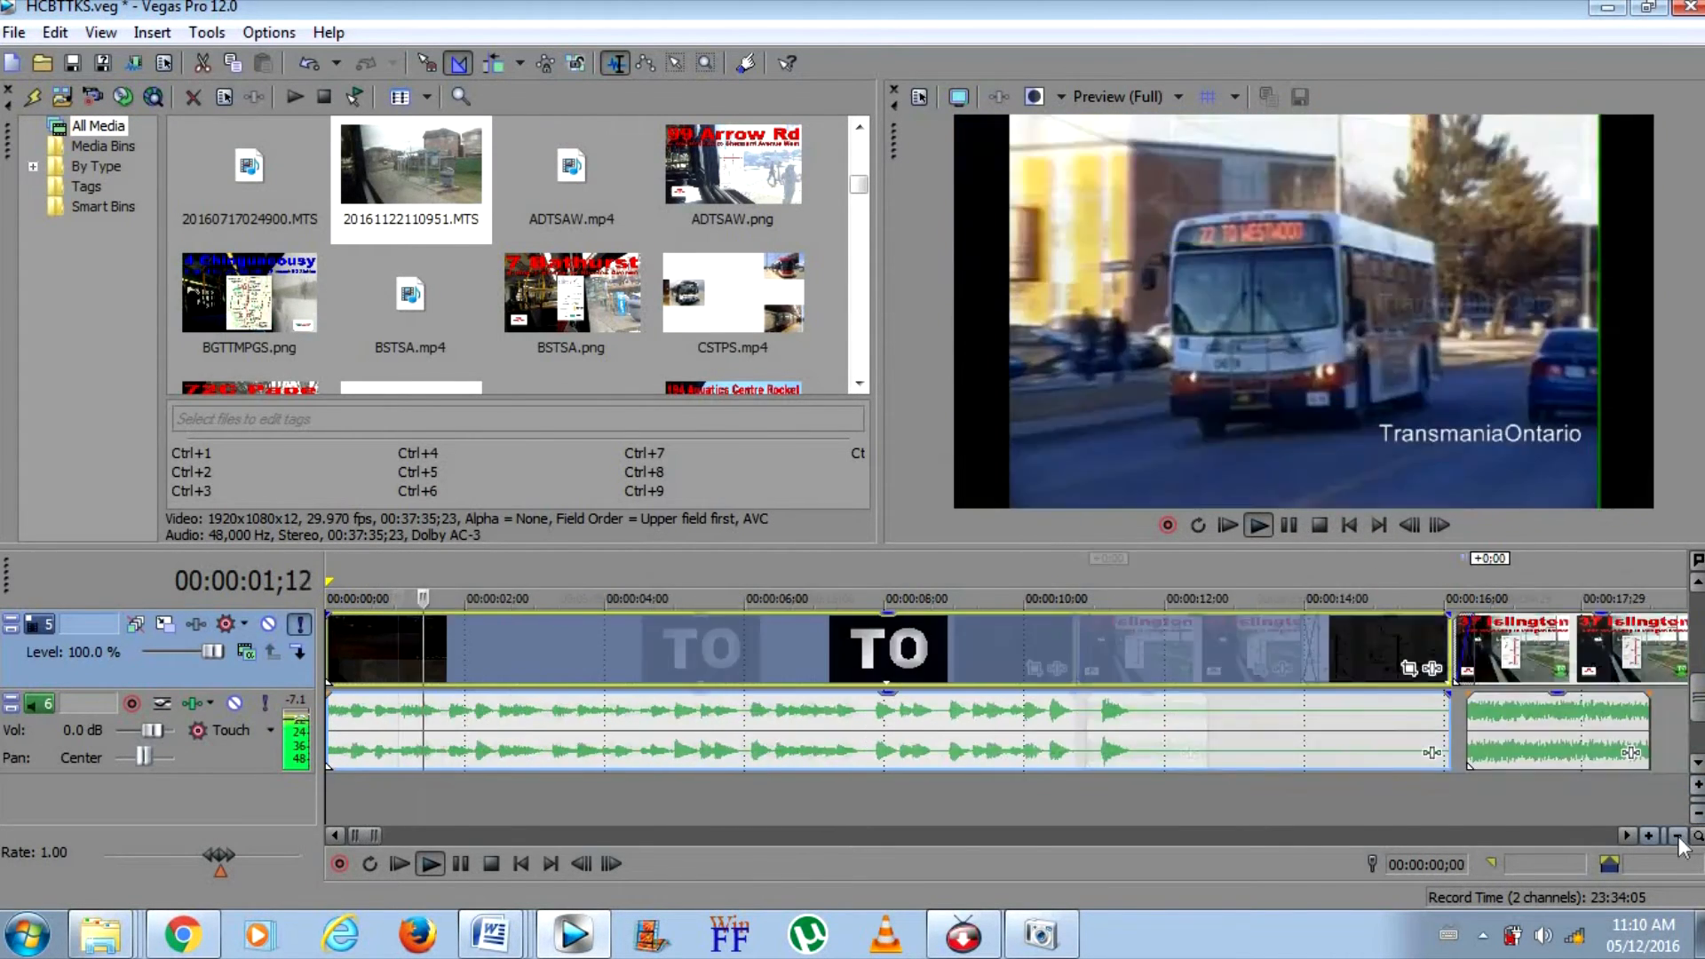
{"action": "left_click", "coordinate": [1678, 836]}
{"action": "left_click", "coordinate": [887, 790]}
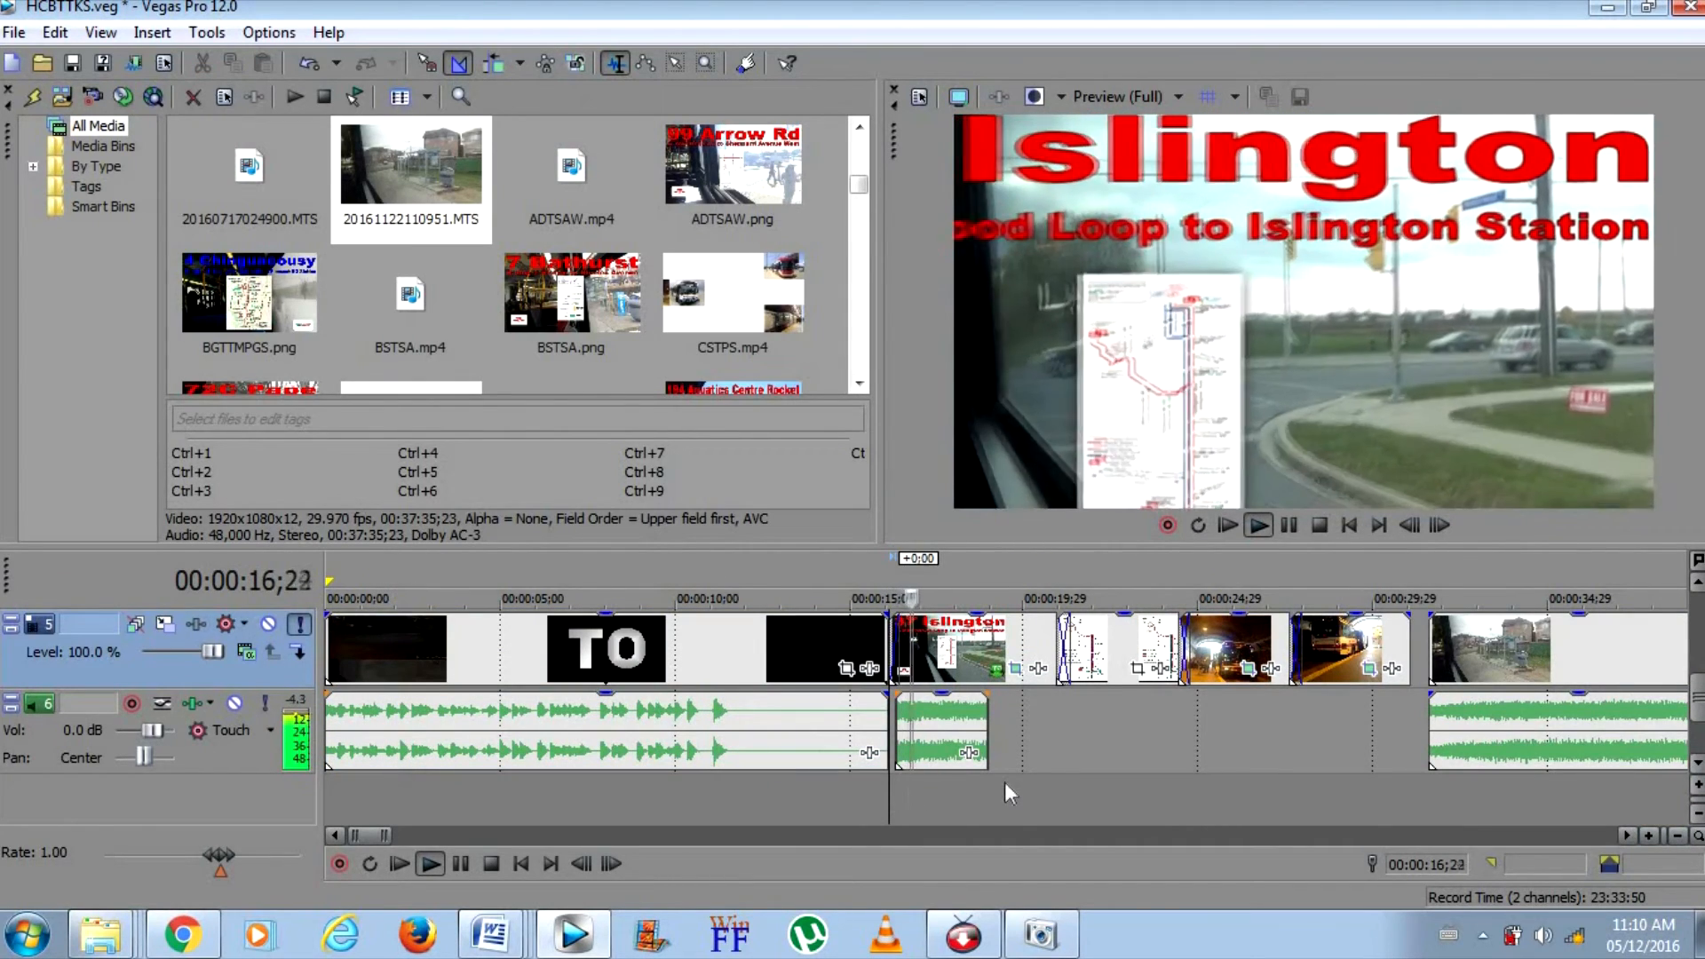
{"action": "left_click", "coordinate": [1049, 806]}
{"action": "left_click", "coordinate": [1172, 802]}
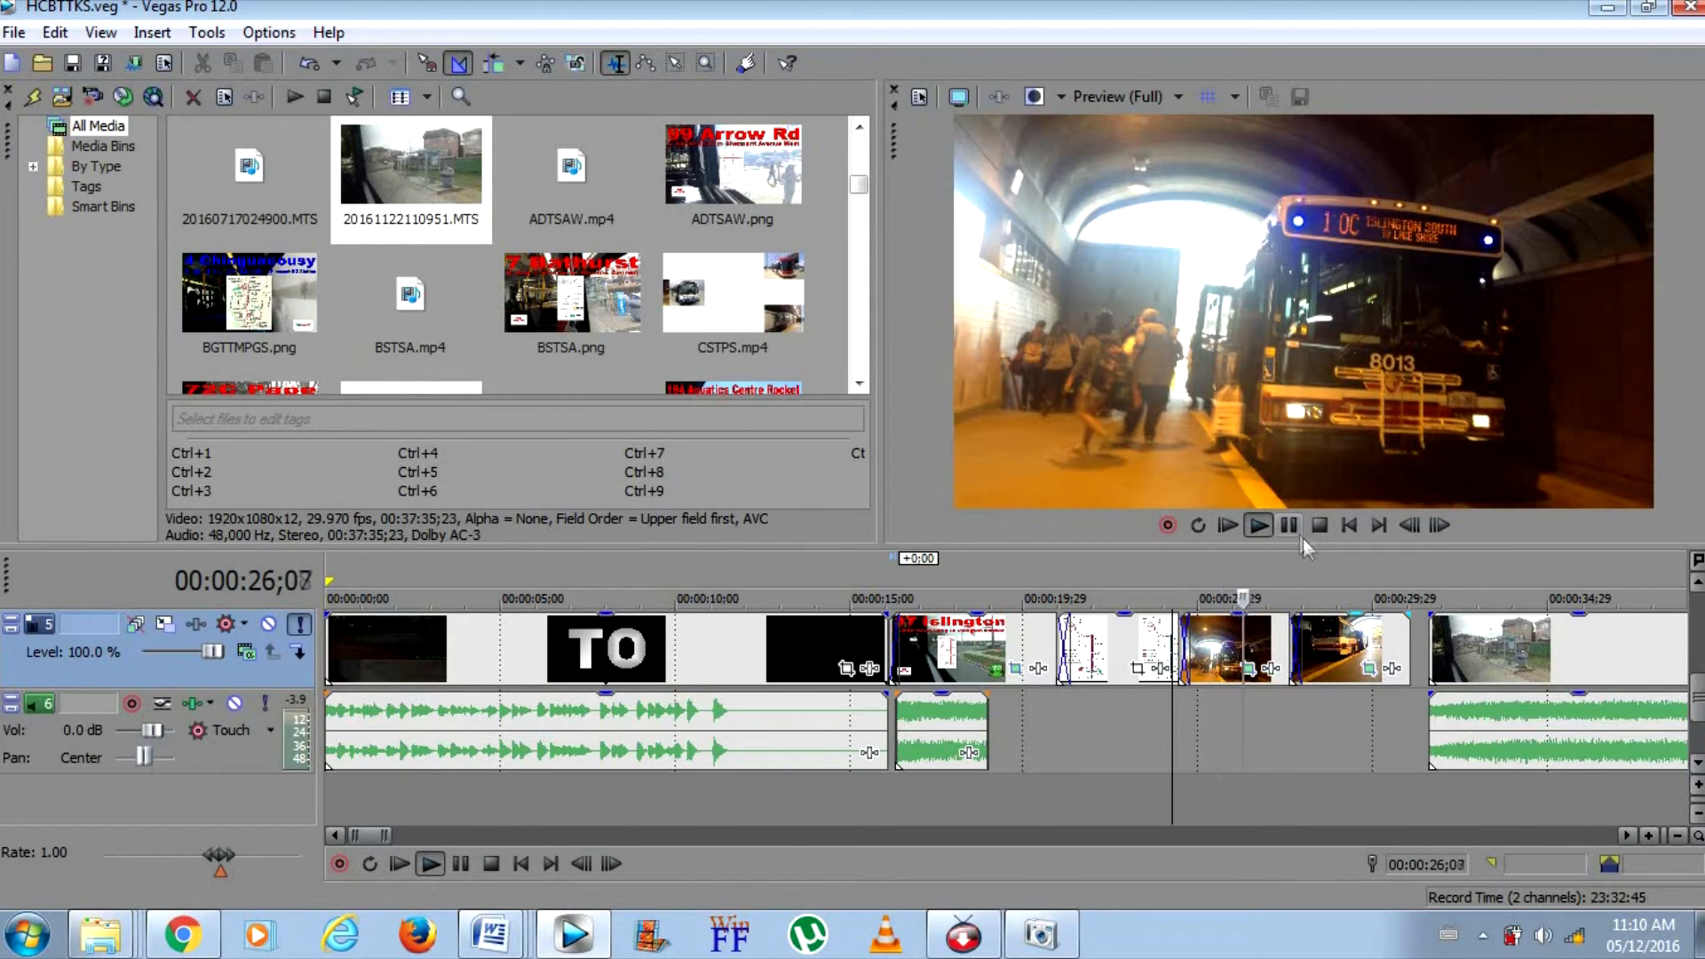
{"action": "left_click", "coordinate": [1297, 531]}
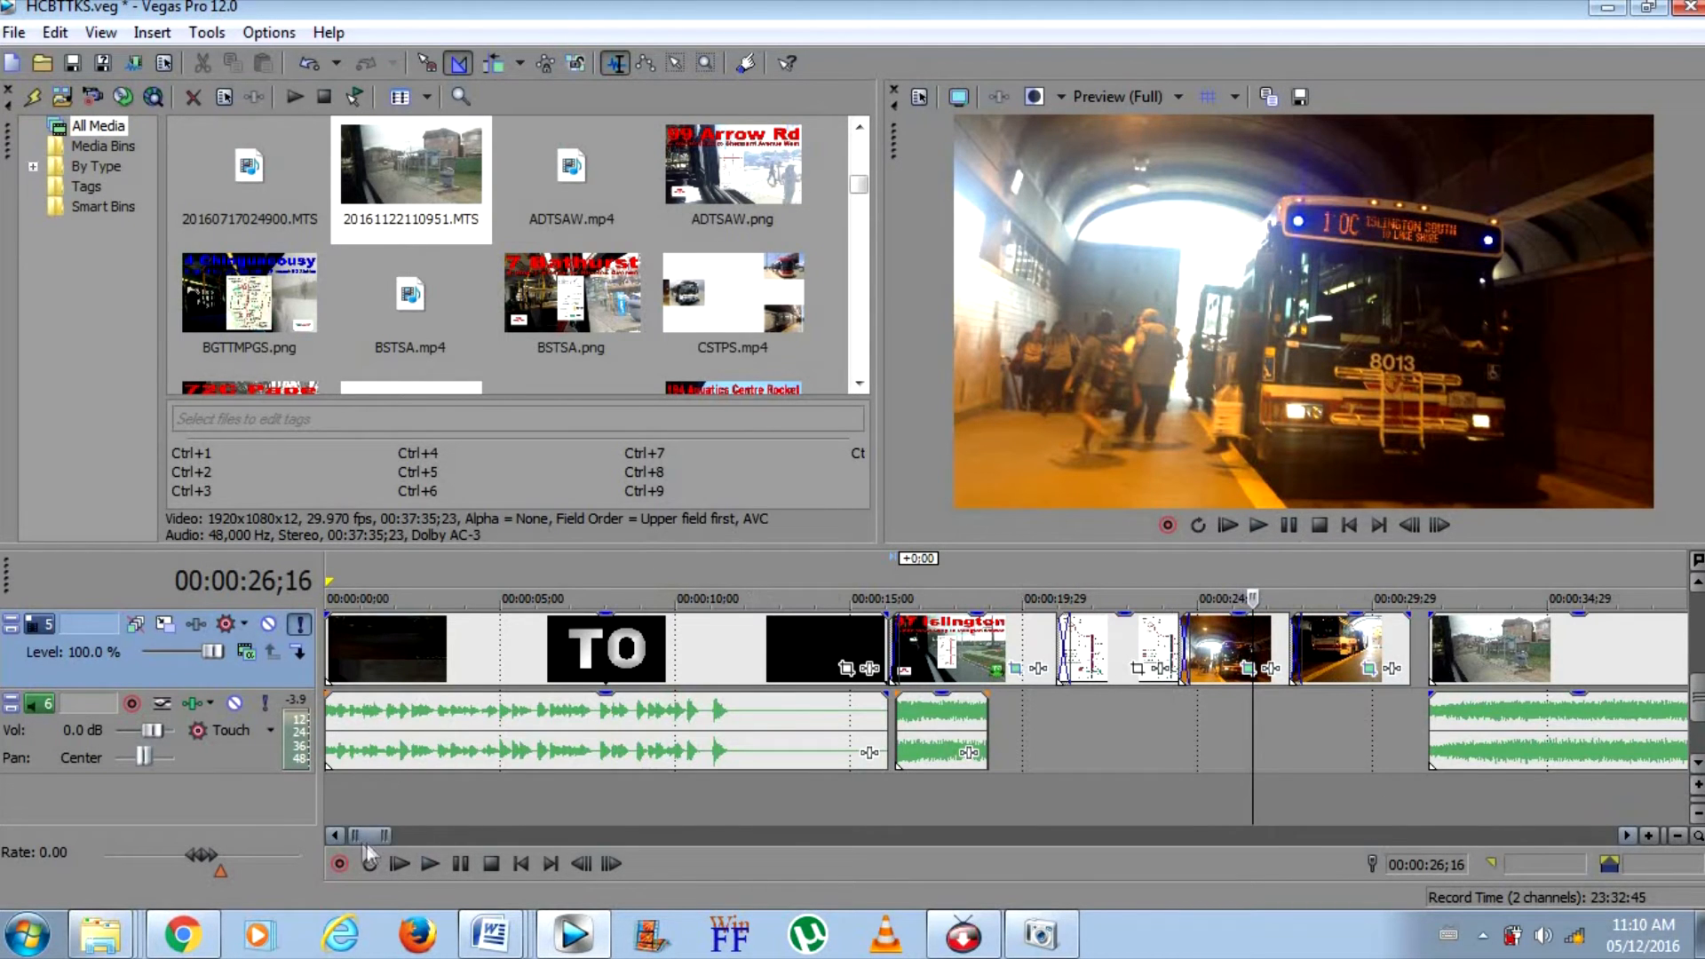
Move the main ride clip 26 frames earlier so it crossfades with the last bus photo
{"action": "left_click_drag", "start_coordinate": [365, 842], "coordinate": [375, 842]}
{"action": "left_click_drag", "start_coordinate": [787, 647], "coordinate": [756, 652]}
Switch to the Videos library in Windows Explorer, select the 190 Scarborough Centre Rocket video, and return to Vegas Pro
{"action": "right_click", "coordinate": [100, 932]}
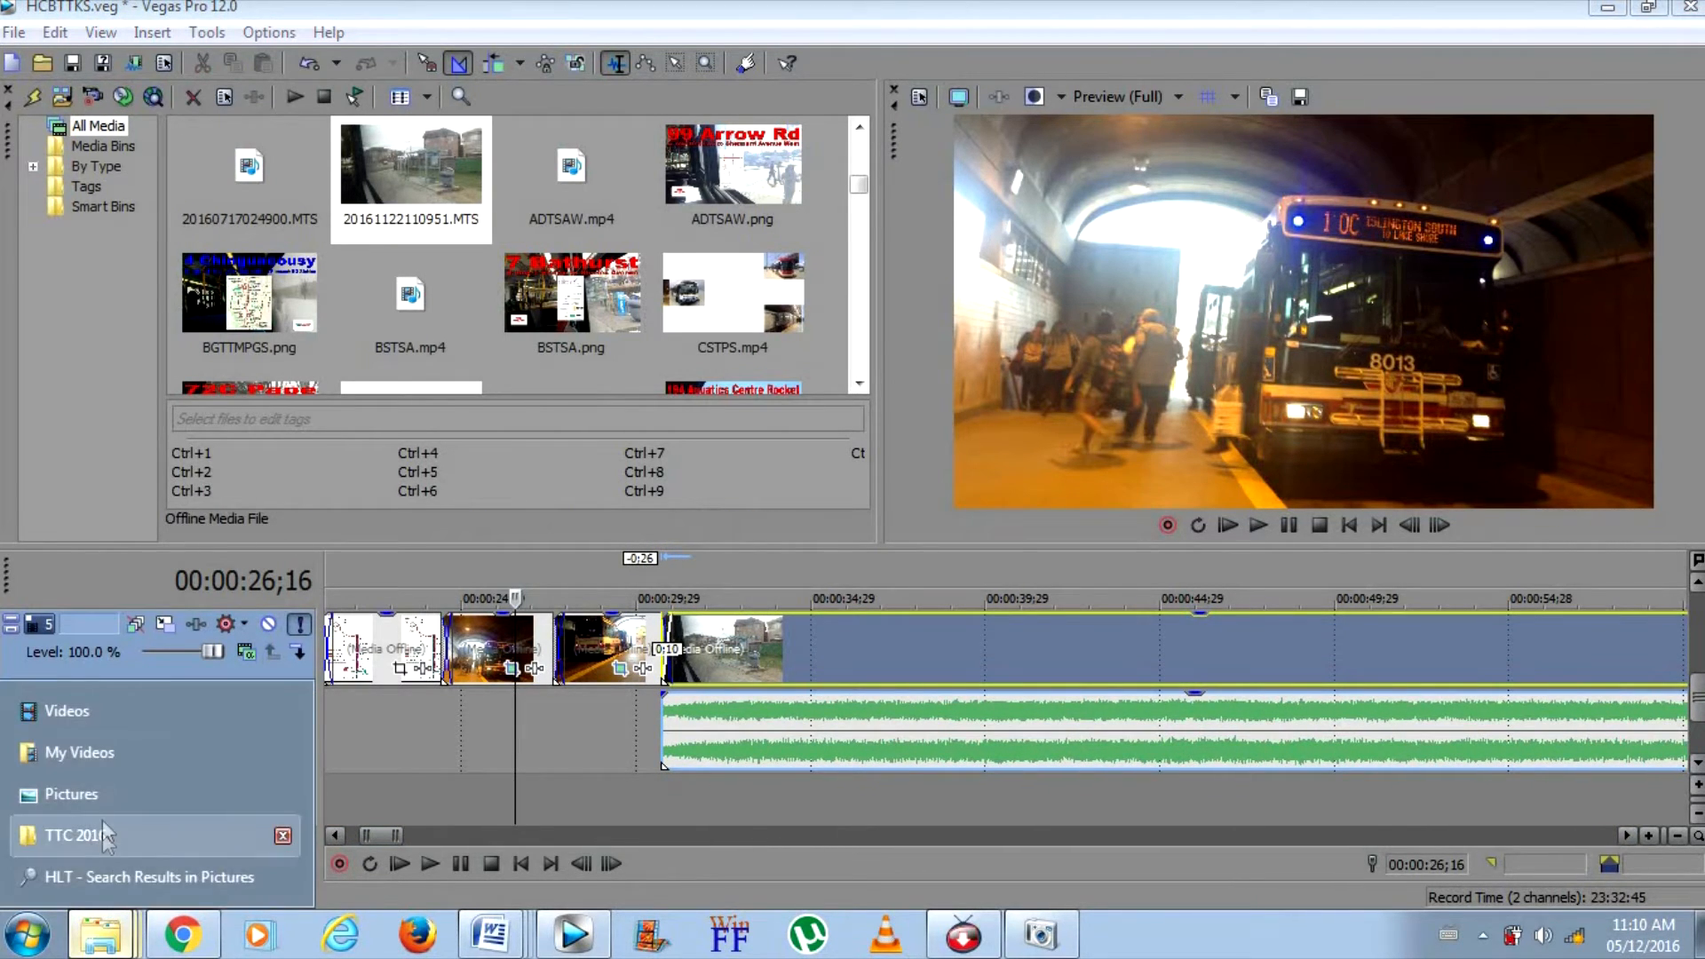
{"action": "left_click", "coordinate": [99, 710]}
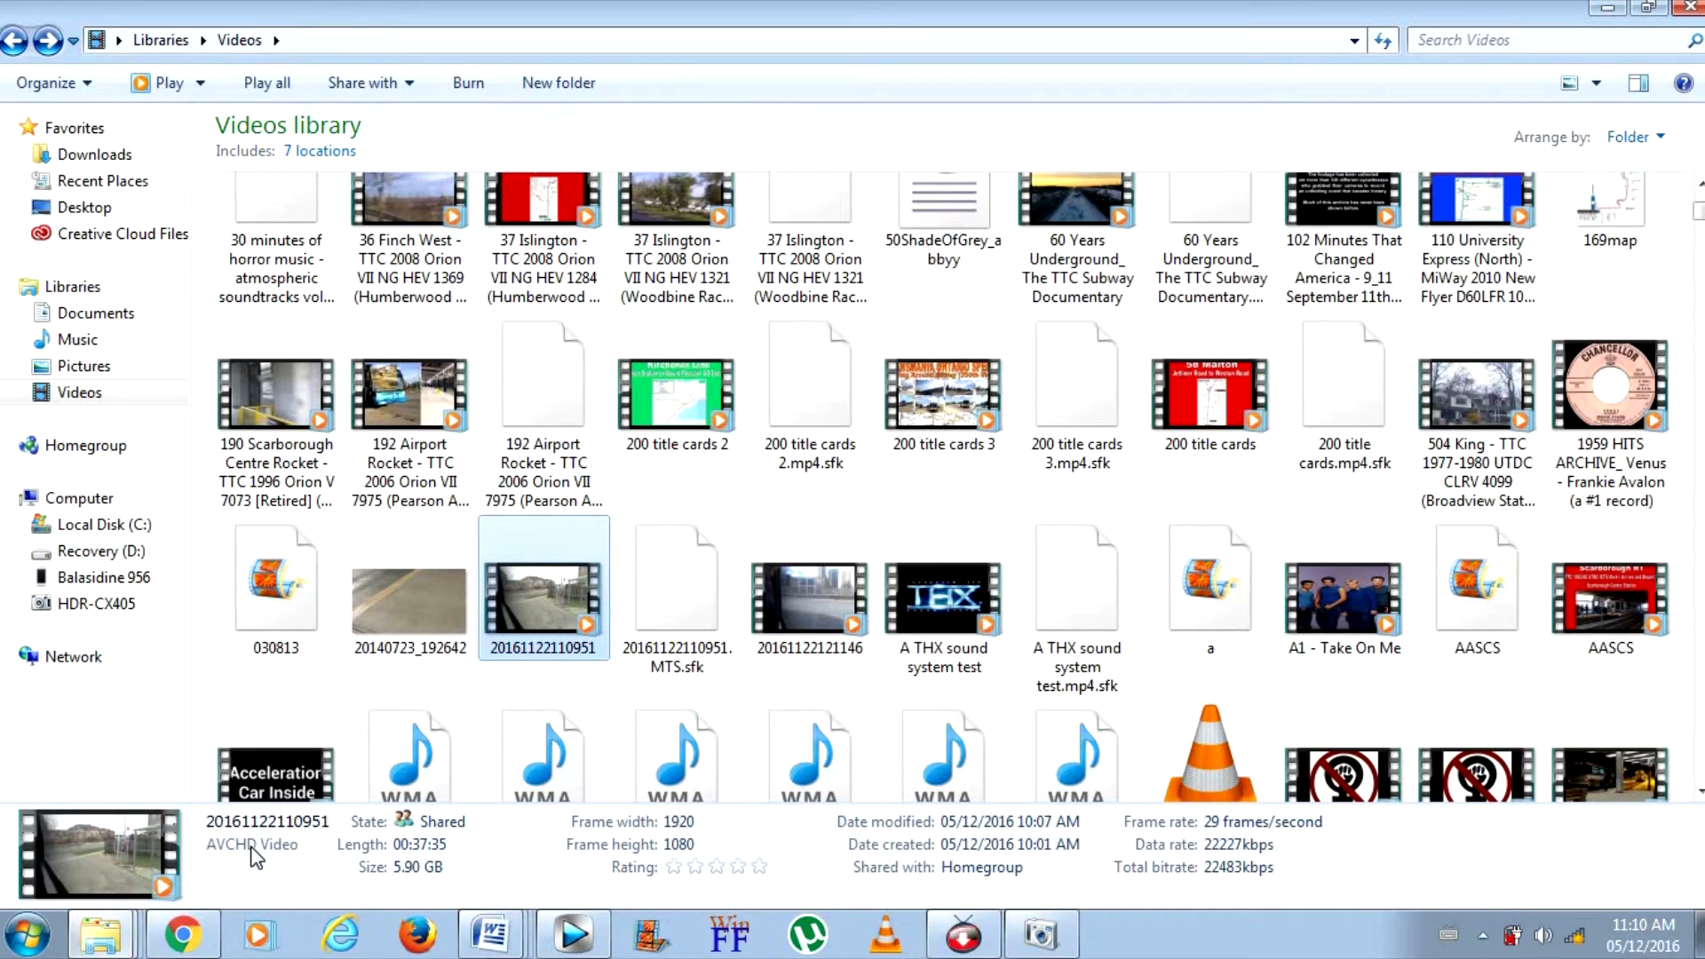
{"action": "left_click", "coordinate": [242, 419]}
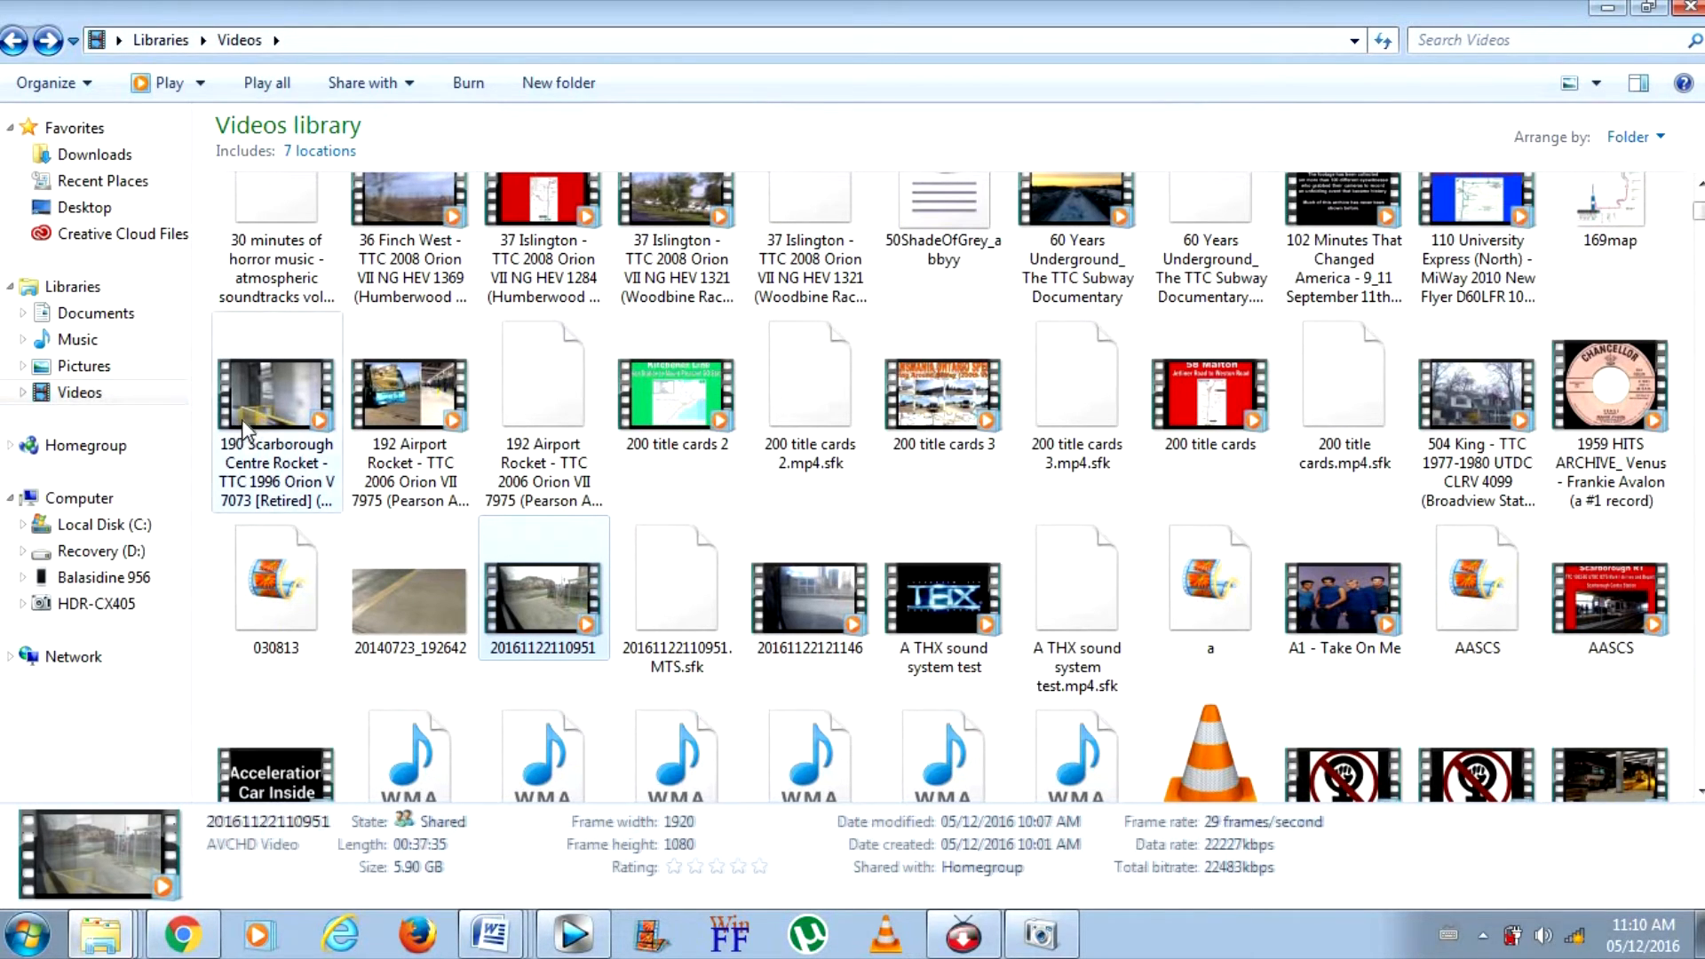
{"action": "left_click", "coordinate": [561, 940]}
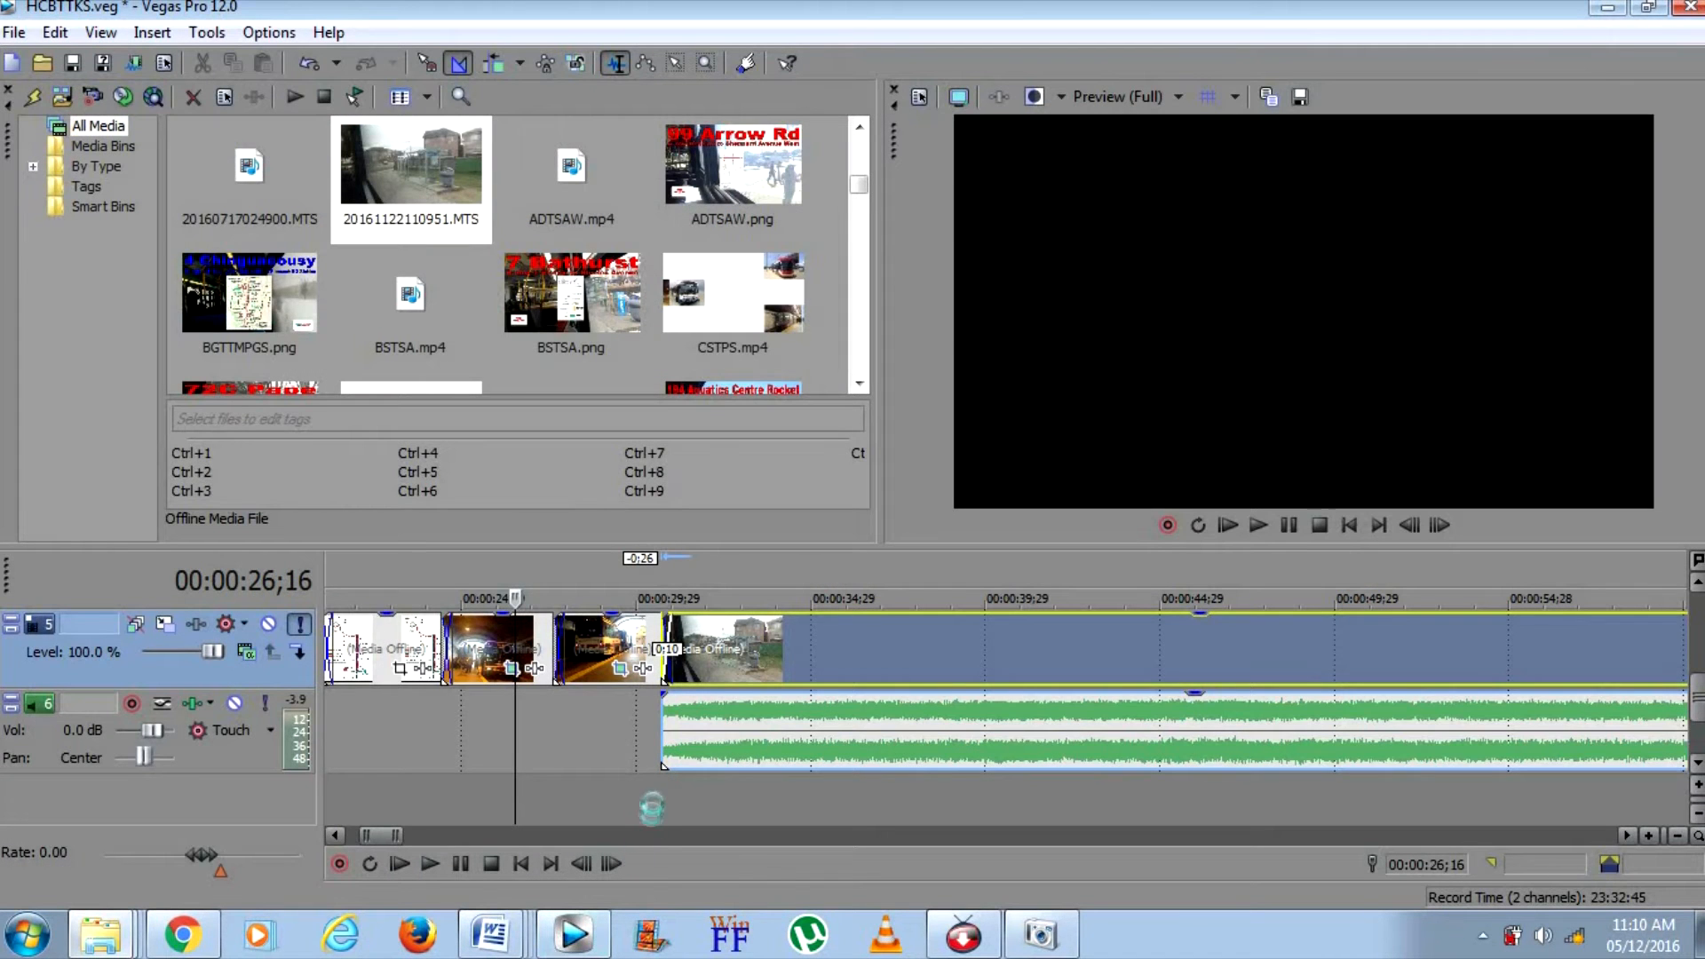
Play the crossfade from the last bus photo into the main ride clip, starting at 00:00:30;12
{"action": "left_click", "coordinate": [652, 732]}
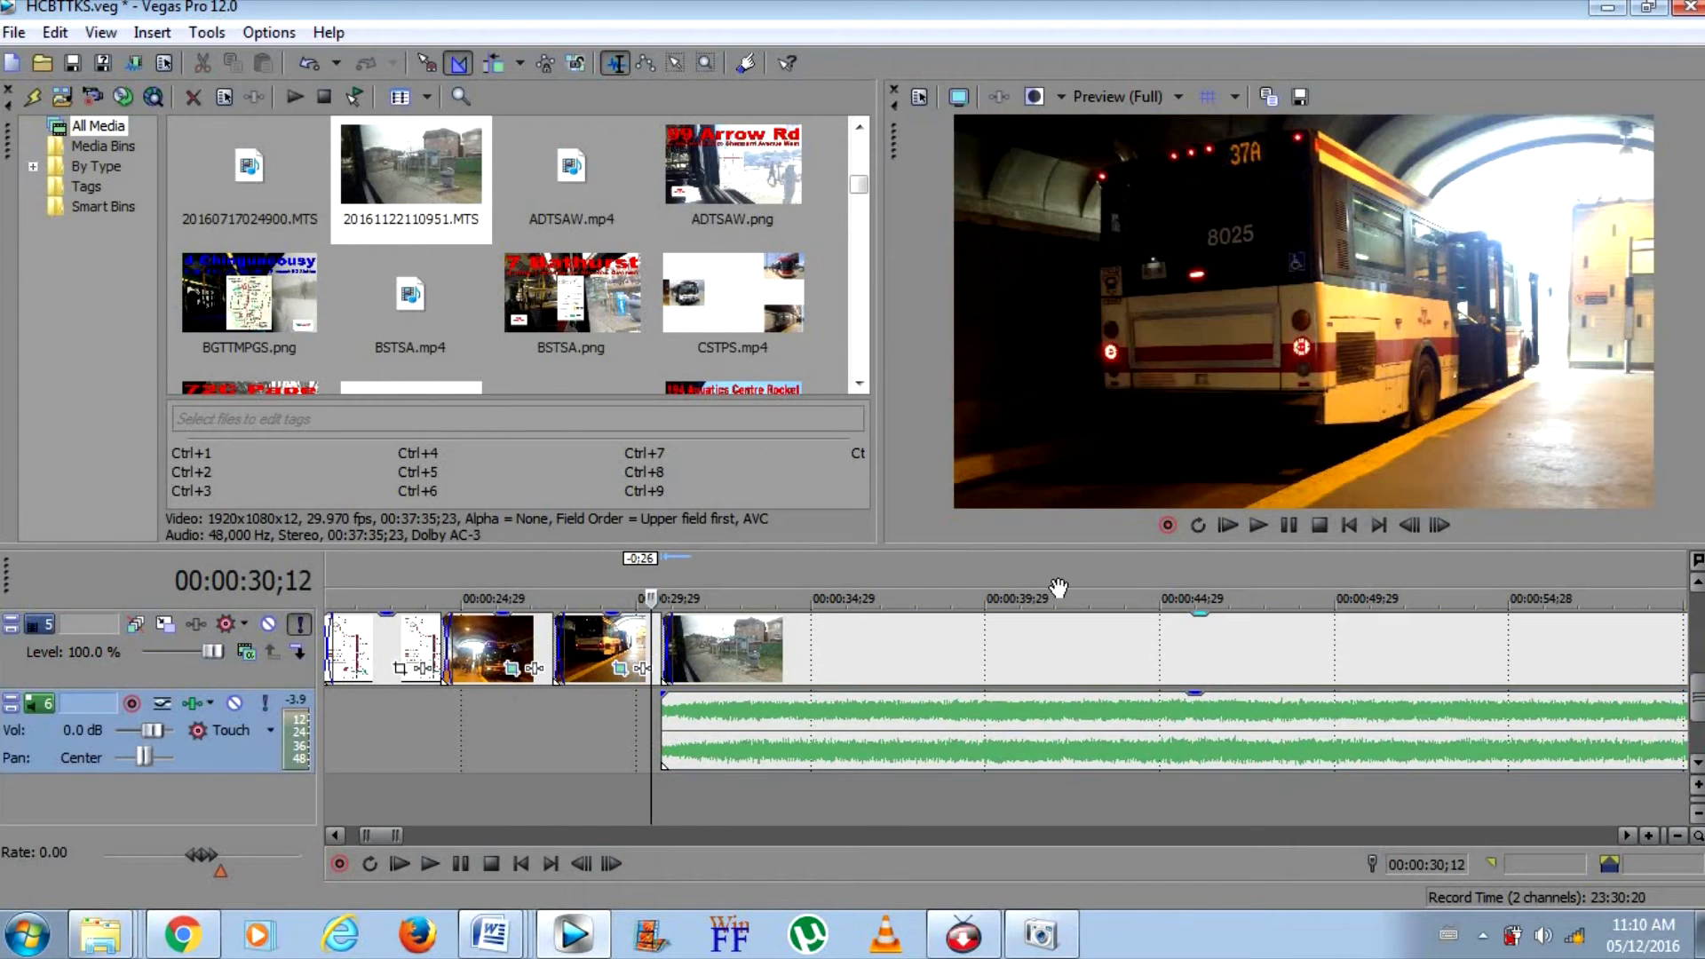
{"action": "left_click", "coordinate": [1288, 525]}
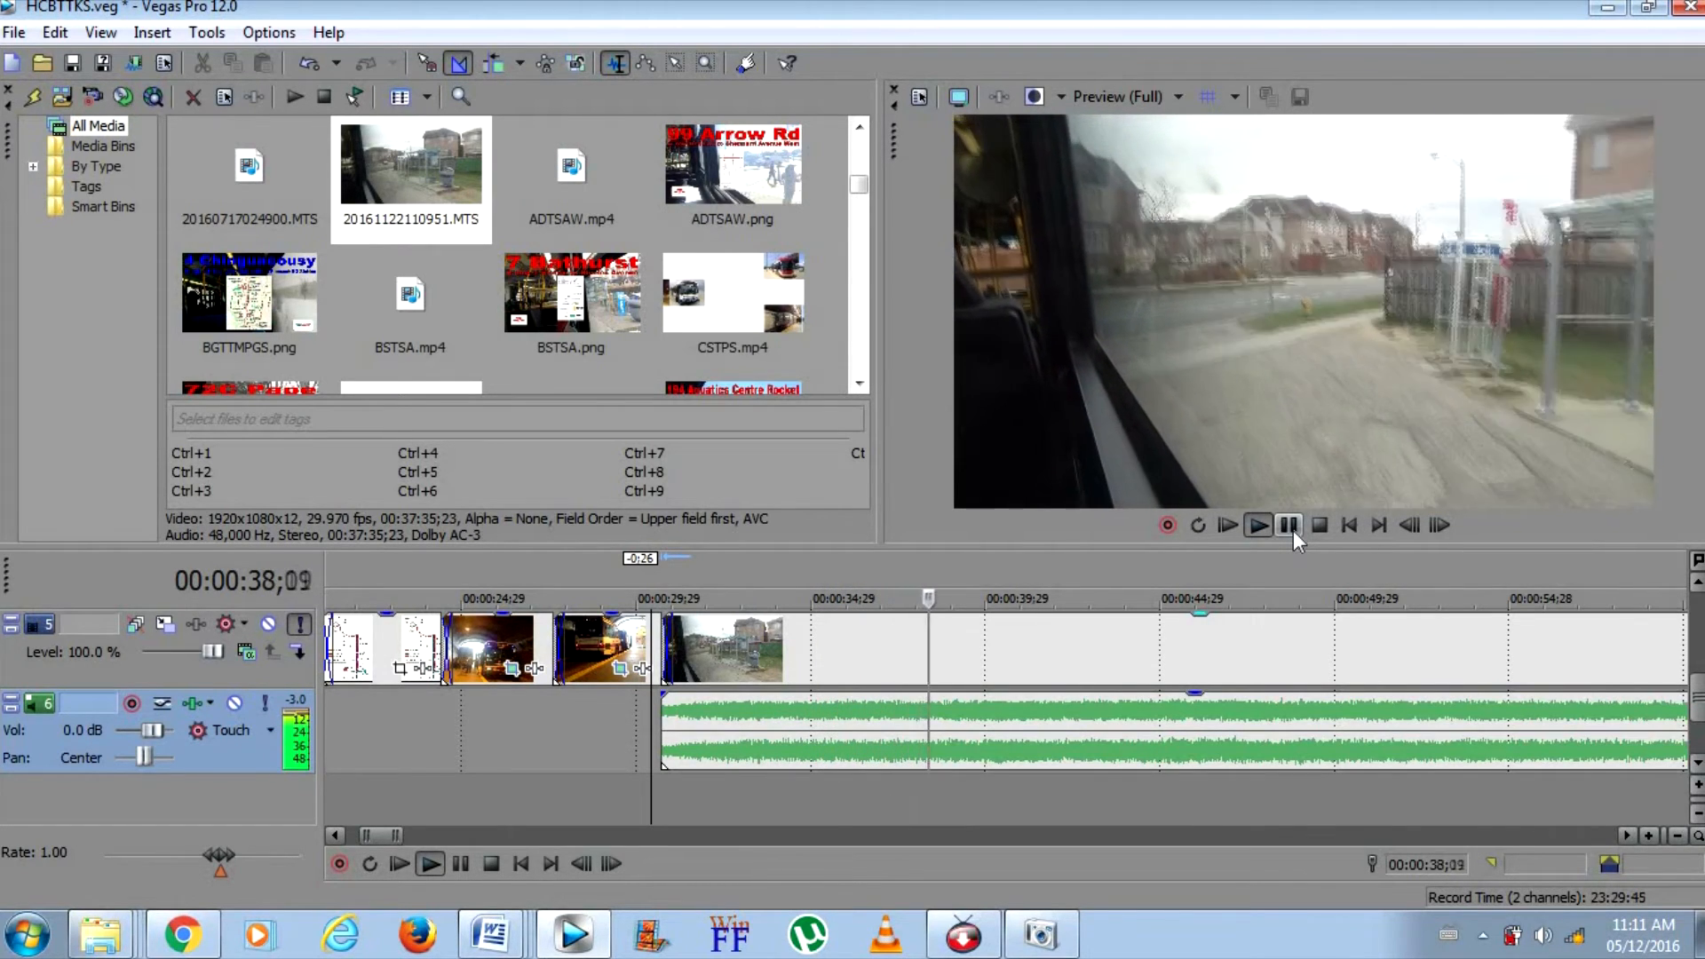
{"action": "left_click", "coordinate": [1293, 530]}
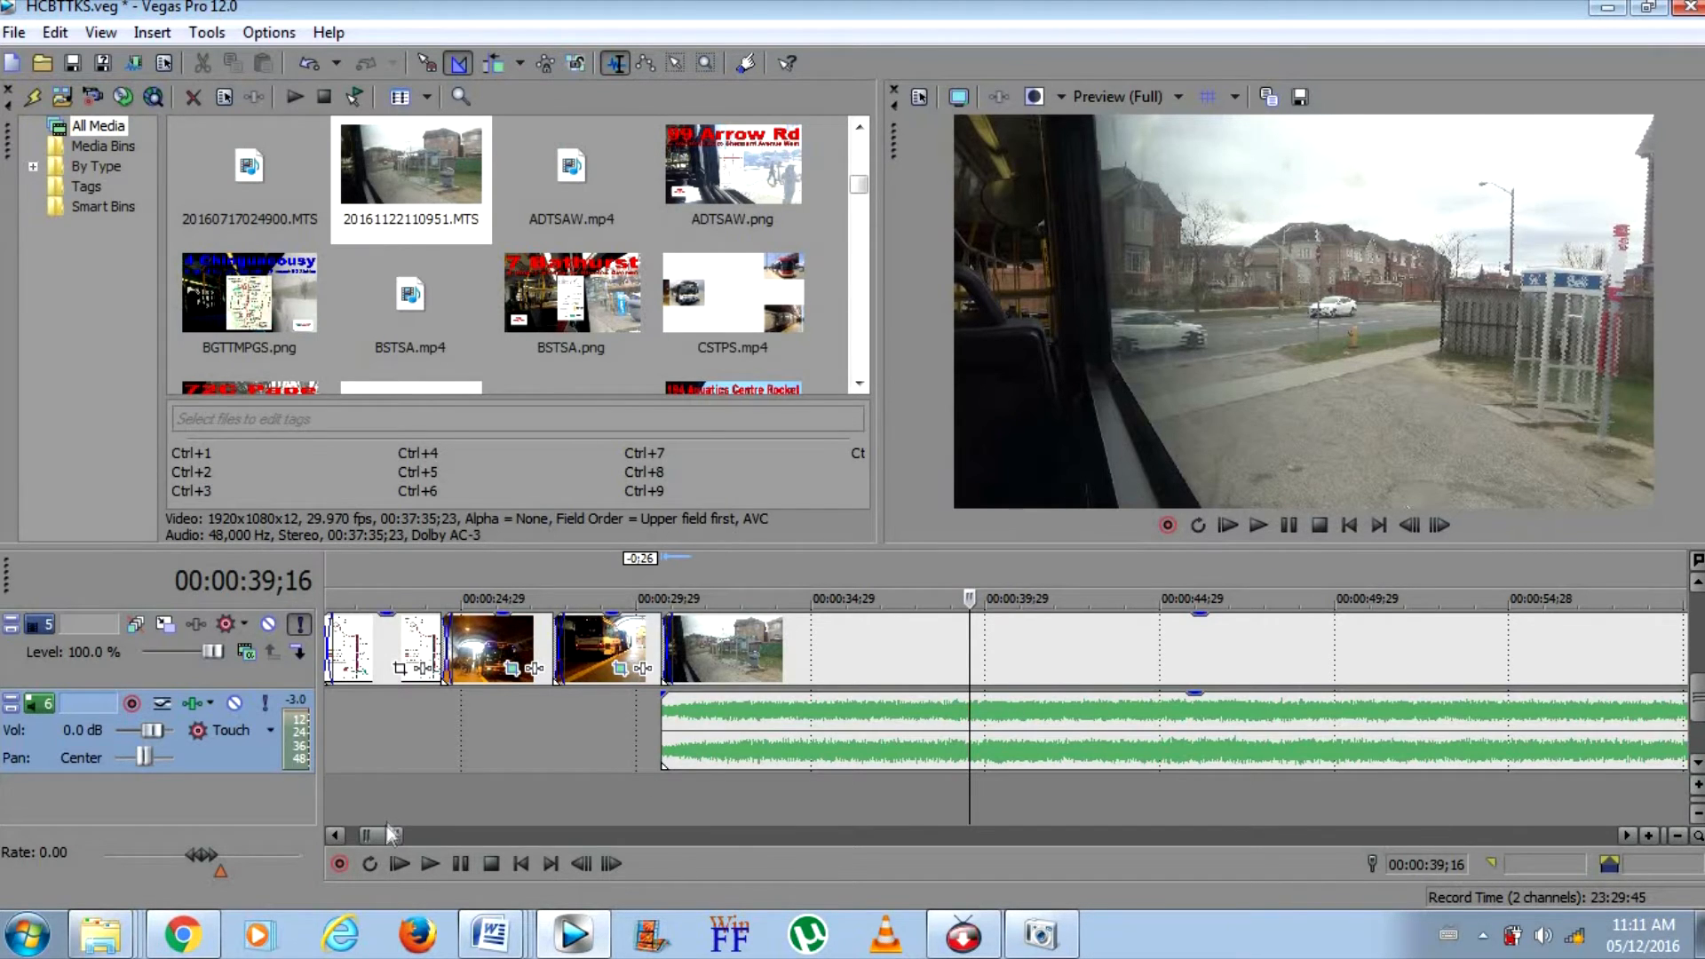
Play the DGLTDL video of the 514 Cherry in Windows Media Player through its title screen, then return to Vegas Pro
{"action": "scroll", "coordinate": [387, 830], "scroll_direction": "right", "scroll_amount": 2}
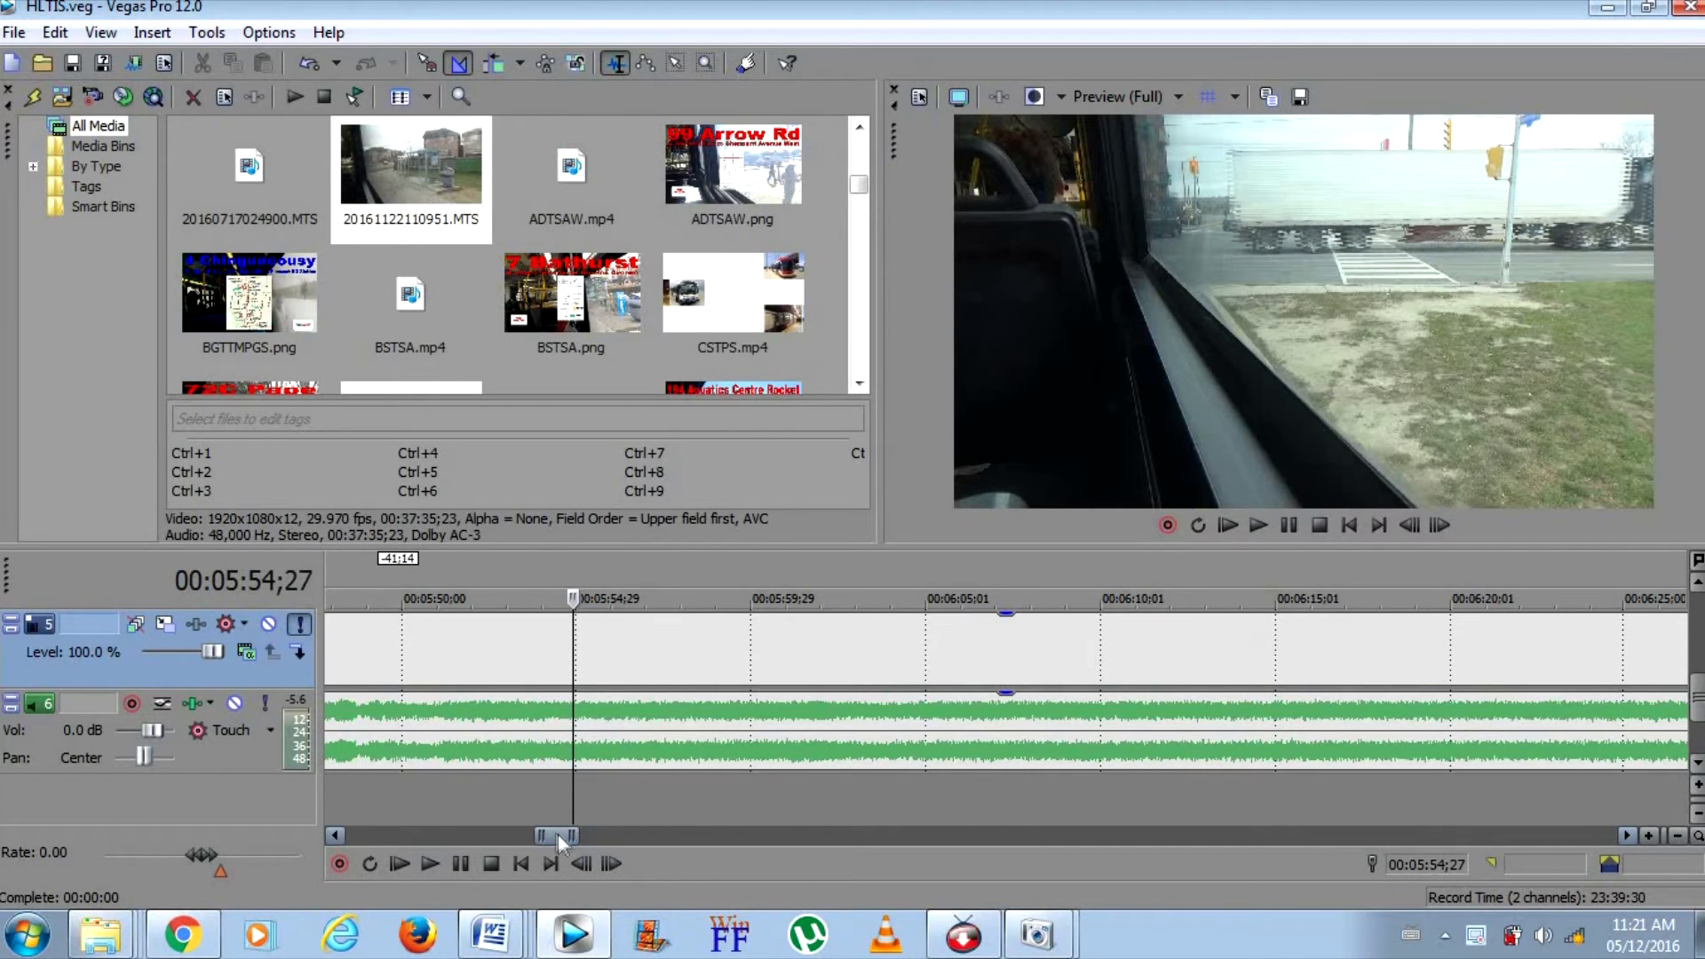
{"action": "left_click_drag", "start_coordinate": [561, 835], "coordinate": [346, 834]}
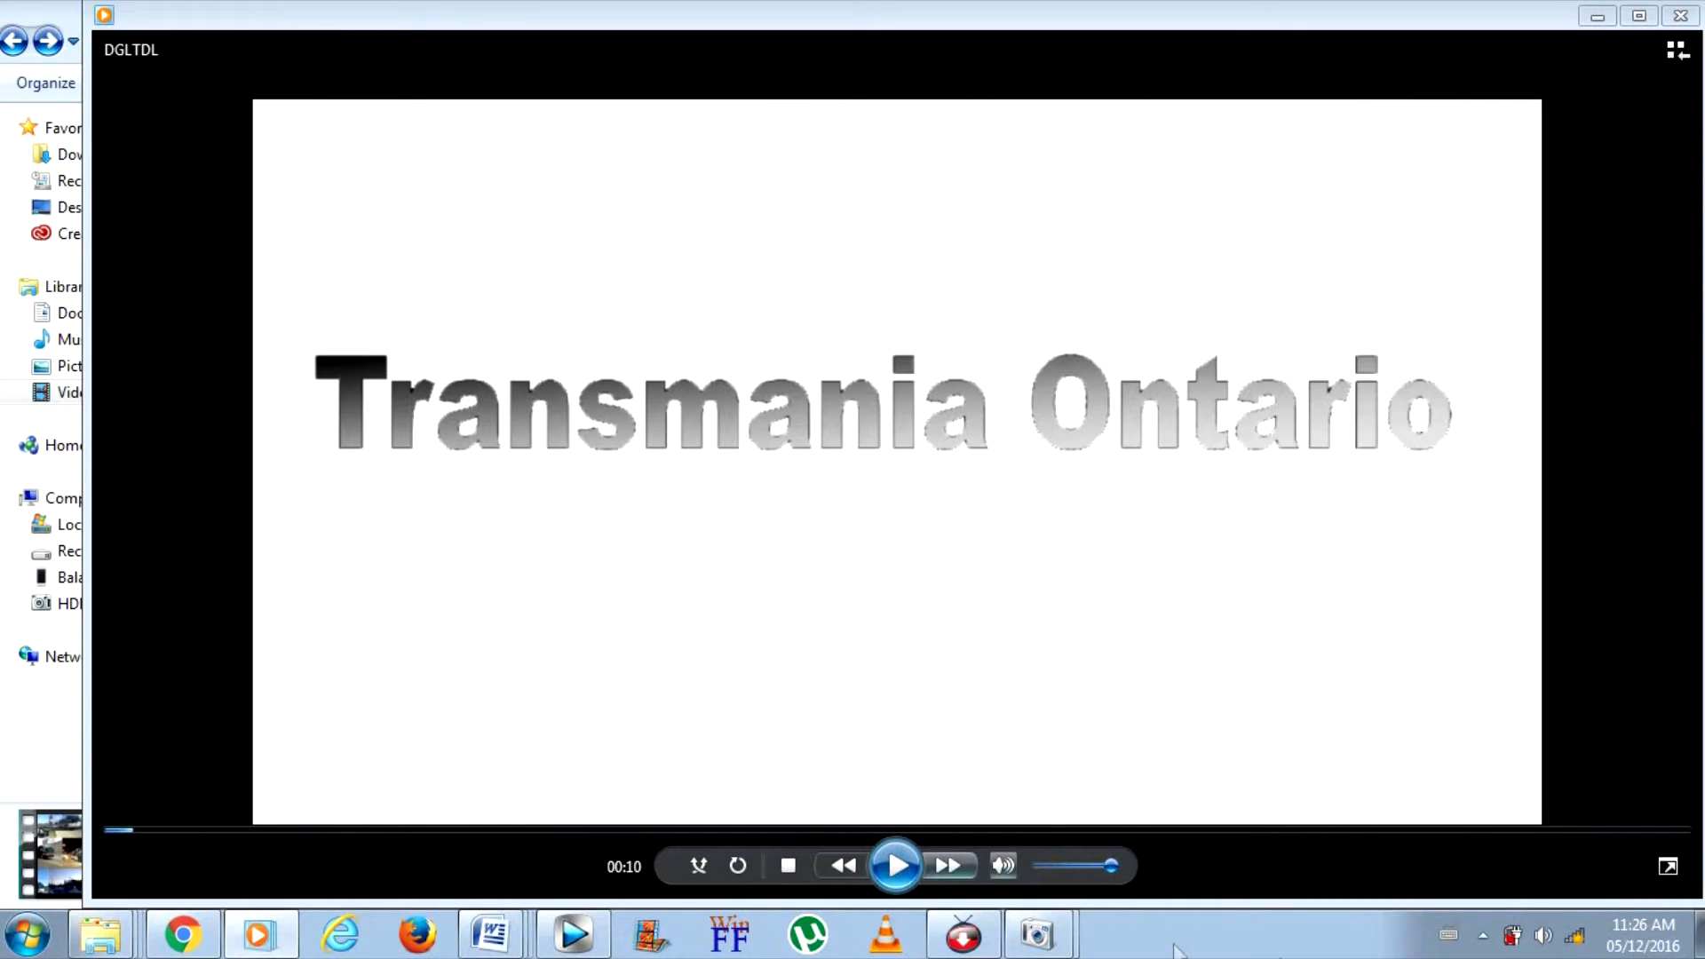
{"action": "left_click", "coordinate": [886, 882]}
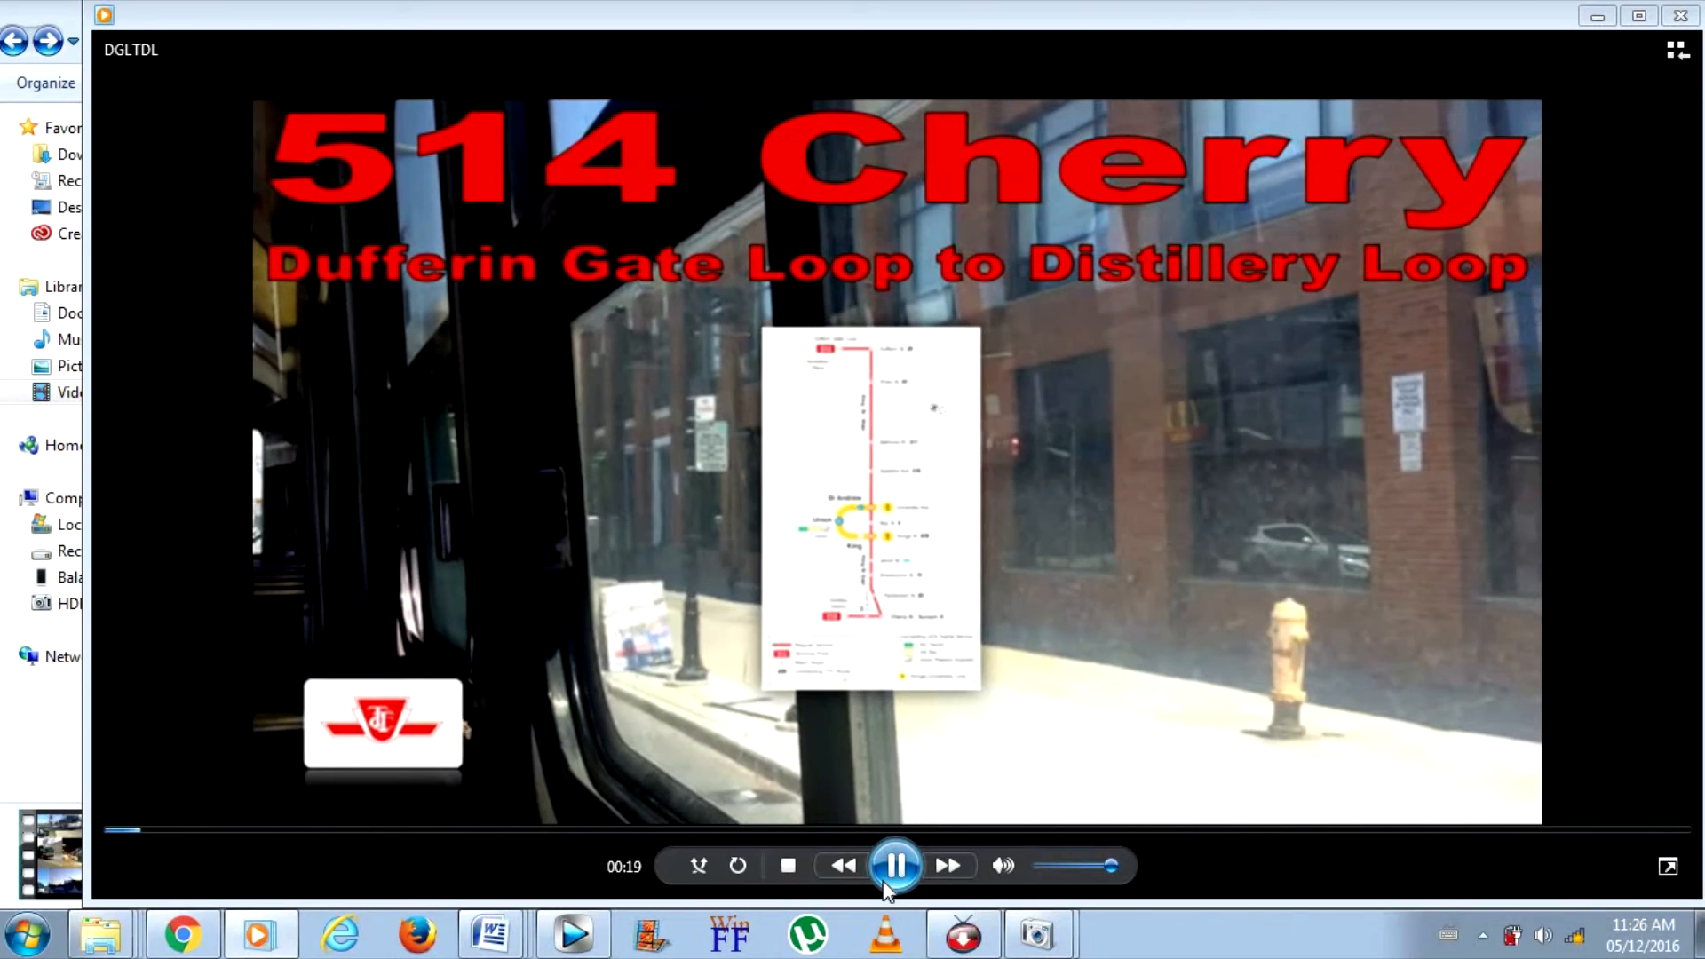
{"action": "left_click", "coordinate": [892, 875]}
{"action": "mouse_move", "coordinate": [600, 953]}
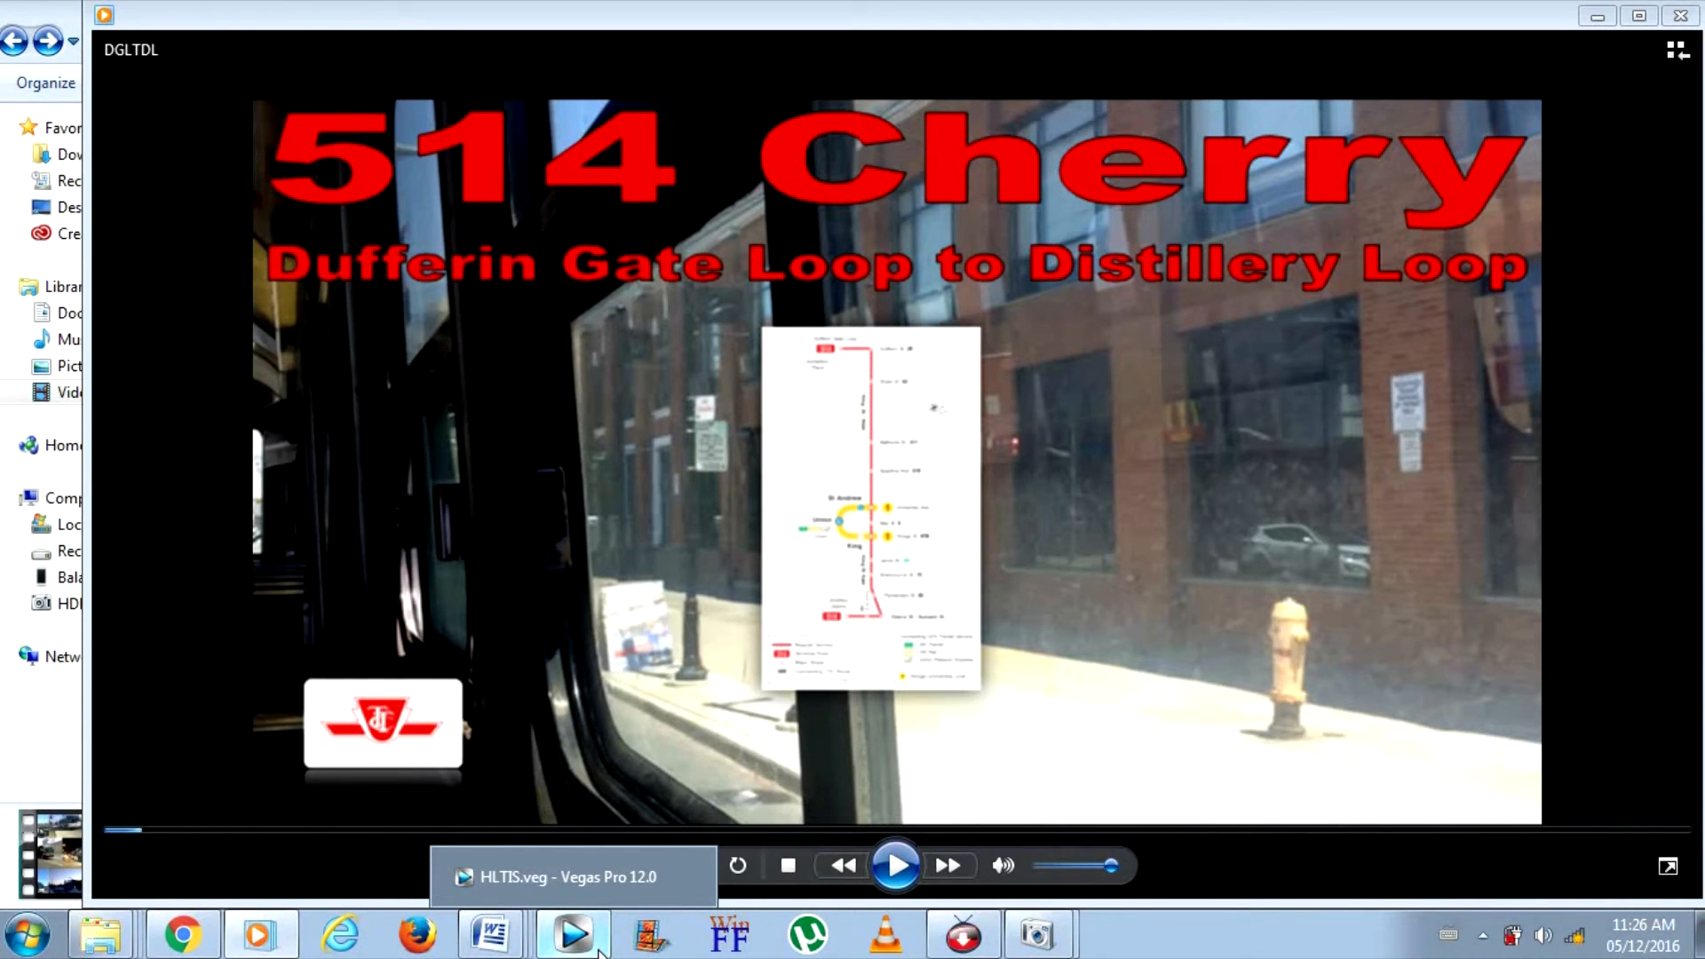
{"action": "left_click", "coordinate": [600, 953]}
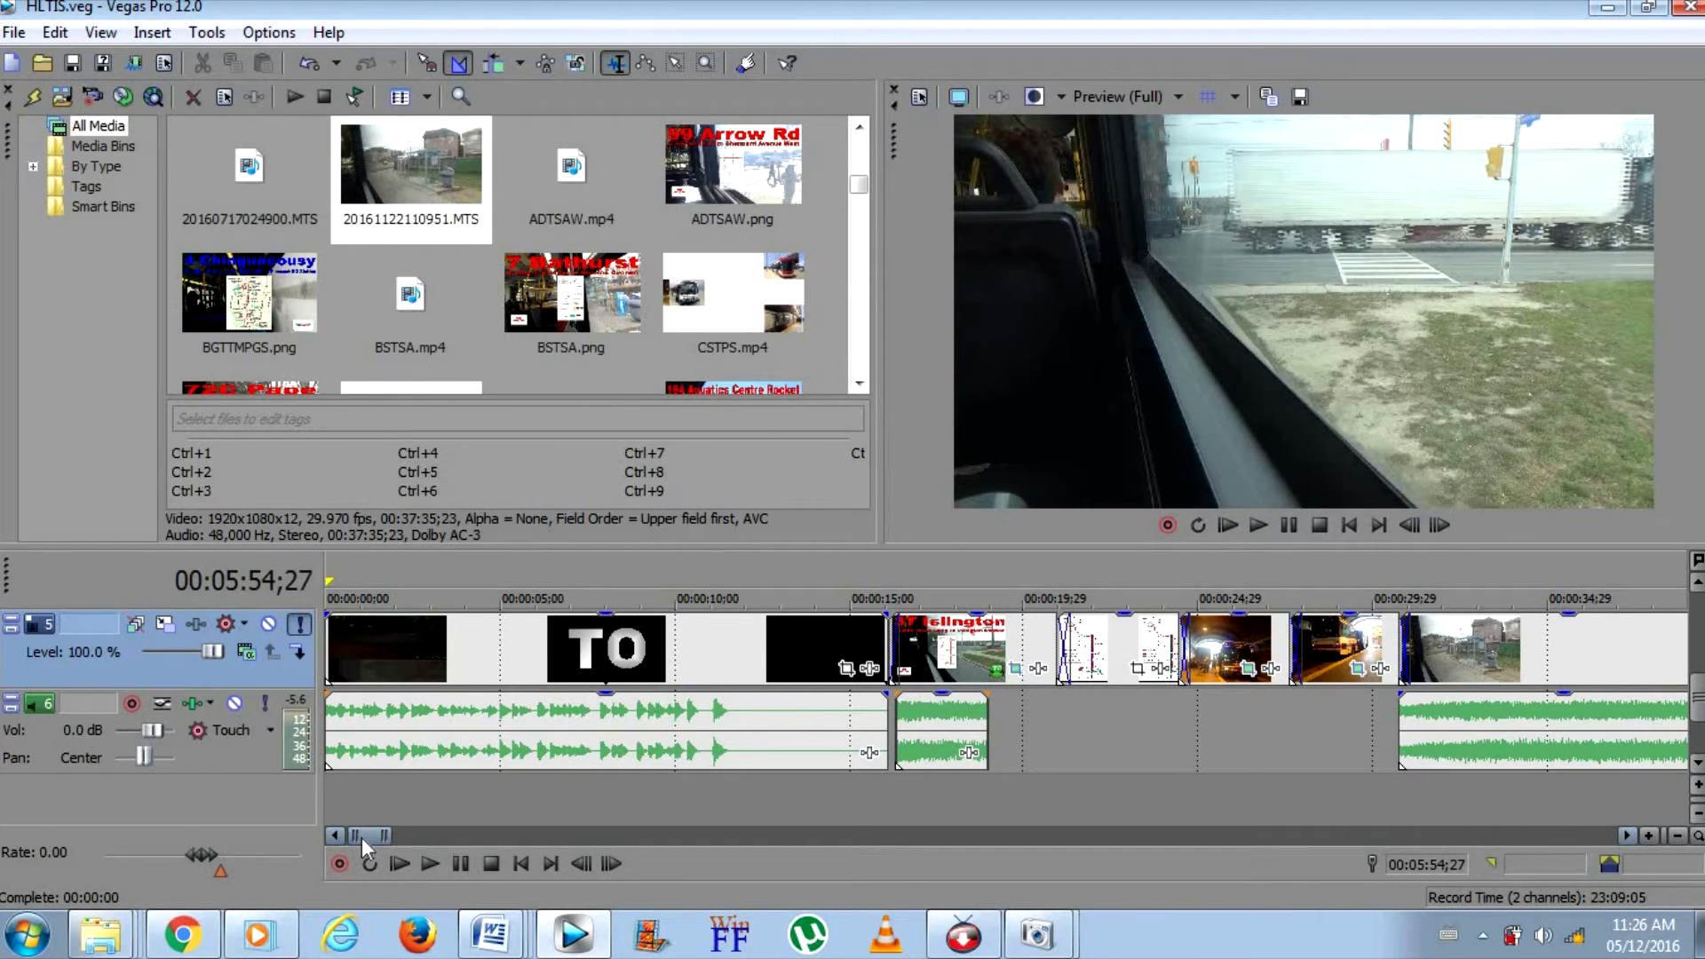
Play the ride clip up to the stop at the intersection and split it at 00:05:54;14
{"action": "left_click_drag", "start_coordinate": [365, 832], "coordinate": [551, 833]}
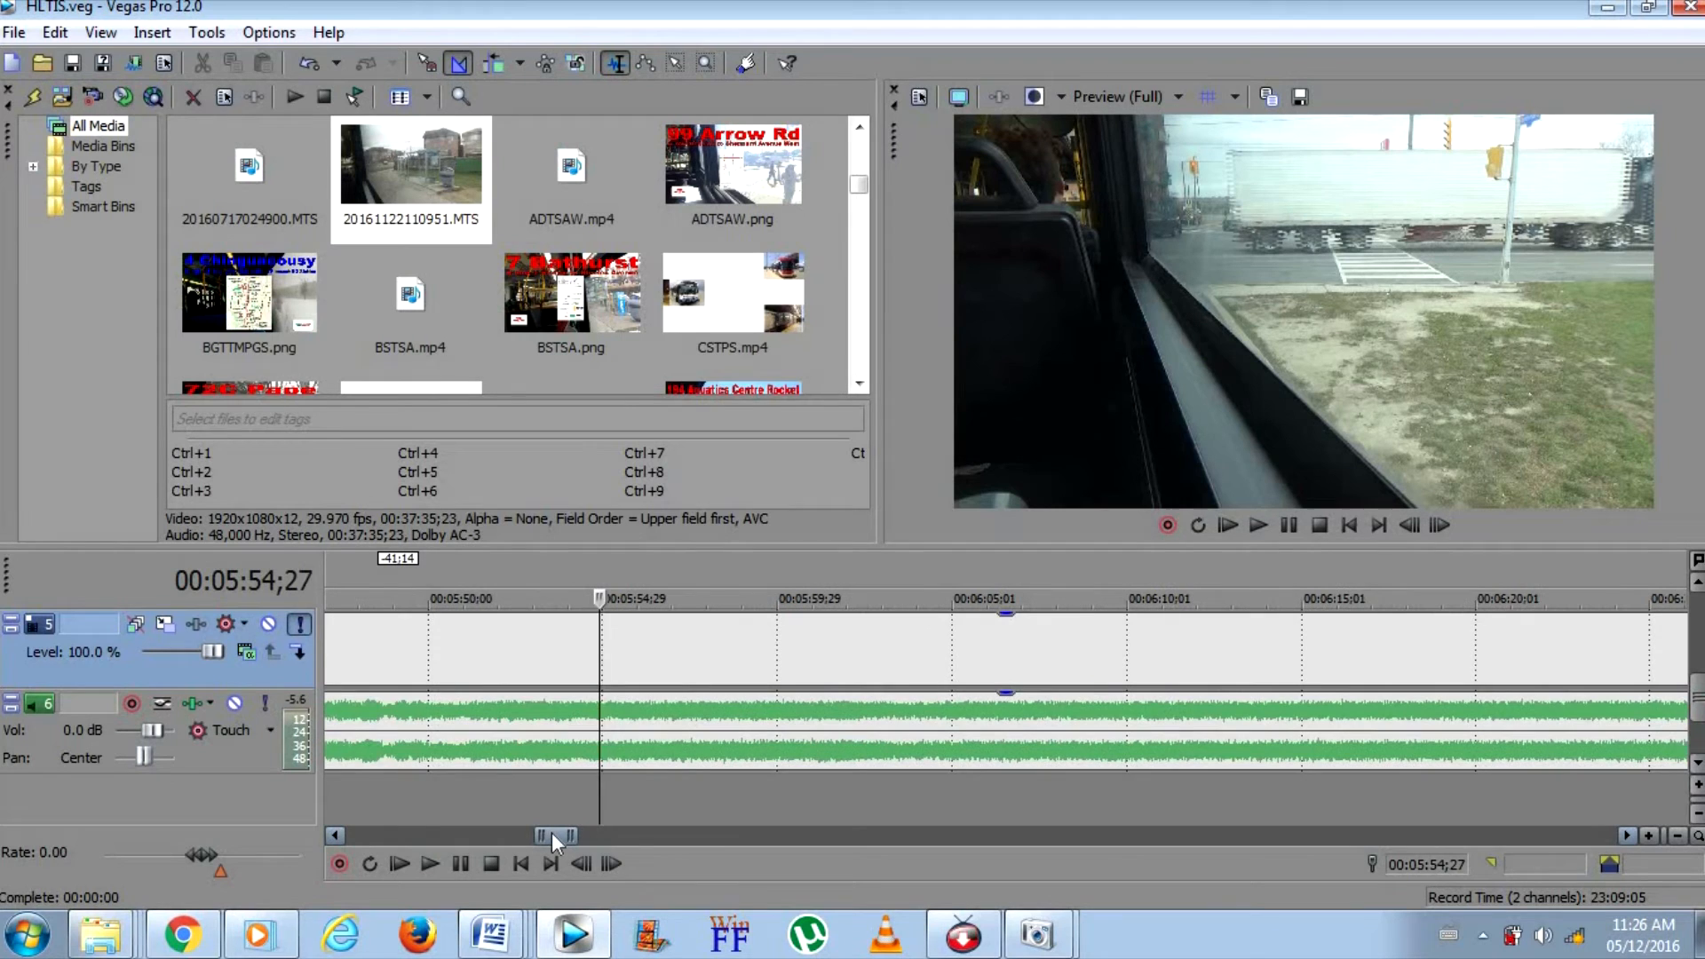
{"action": "left_click", "coordinate": [448, 664]}
{"action": "left_click", "coordinate": [1258, 524]}
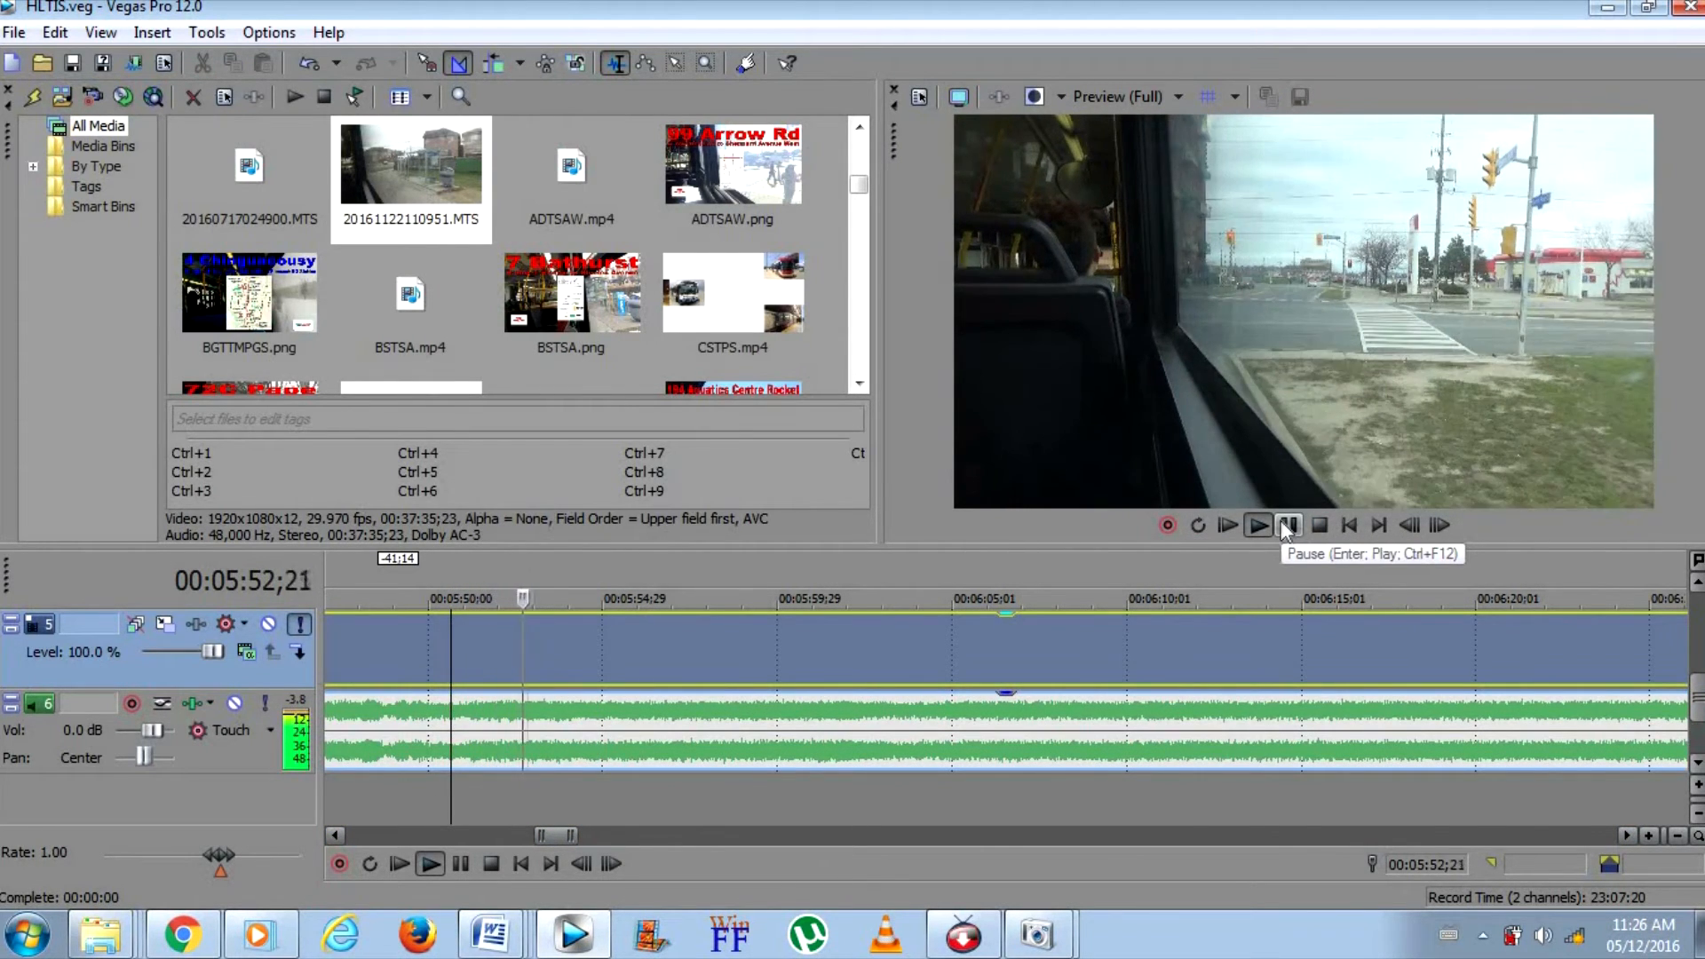
{"action": "left_click", "coordinate": [1287, 526]}
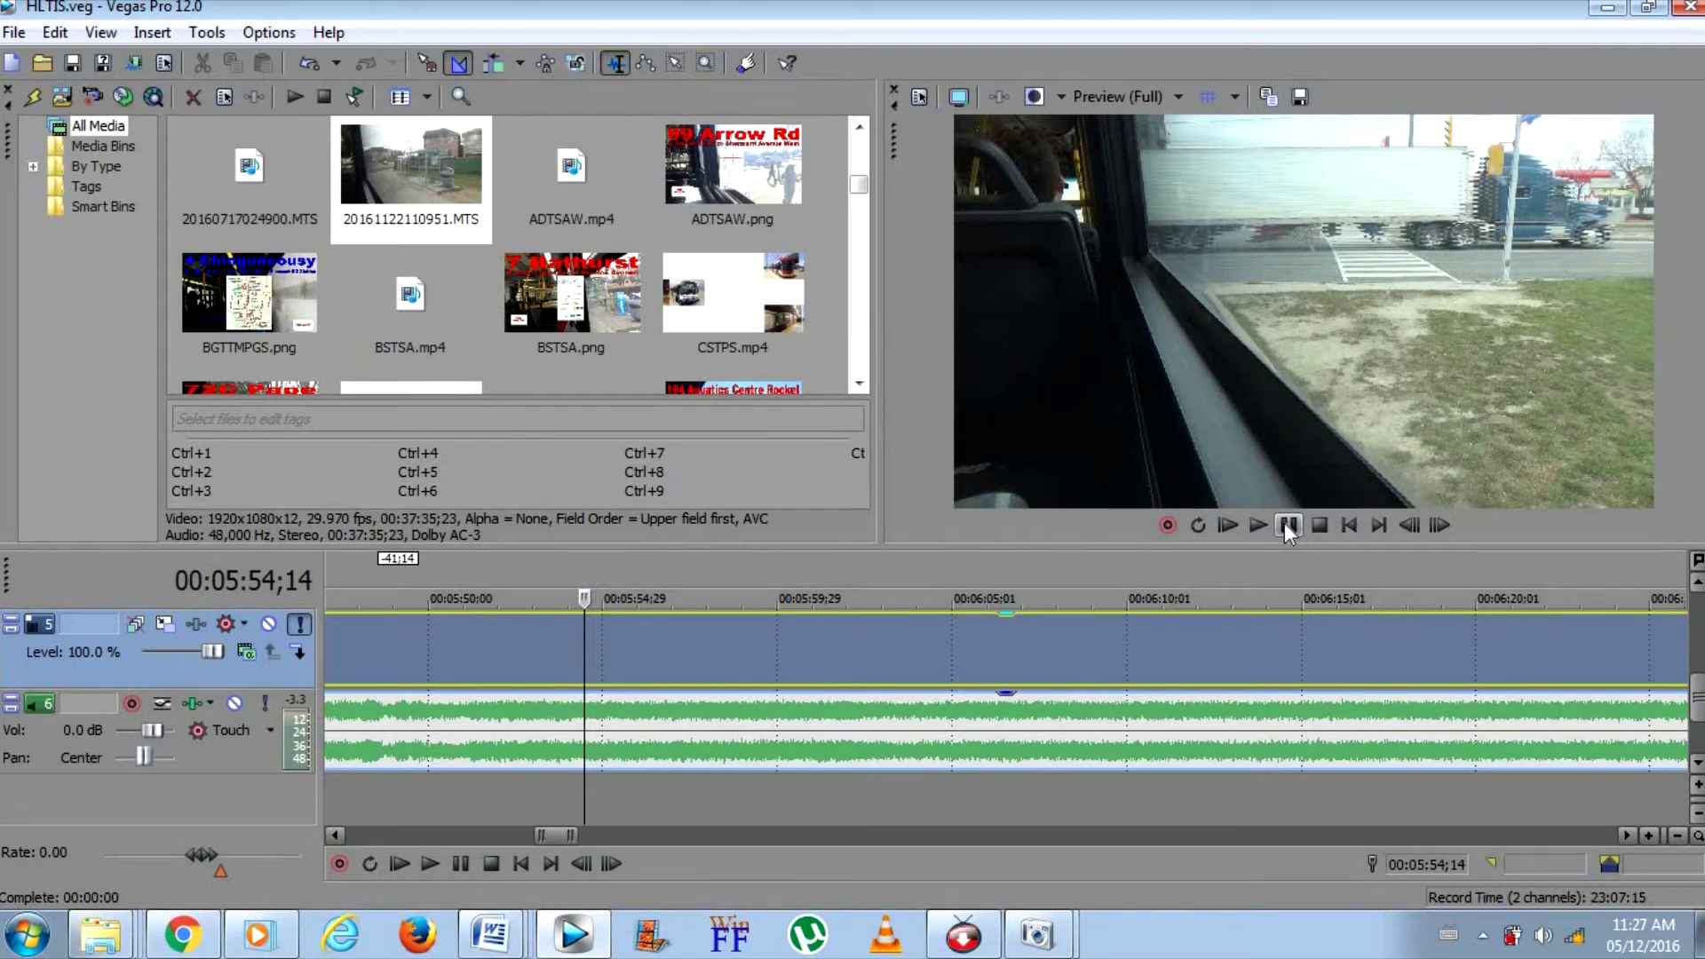
{"action": "key", "text": "s"}
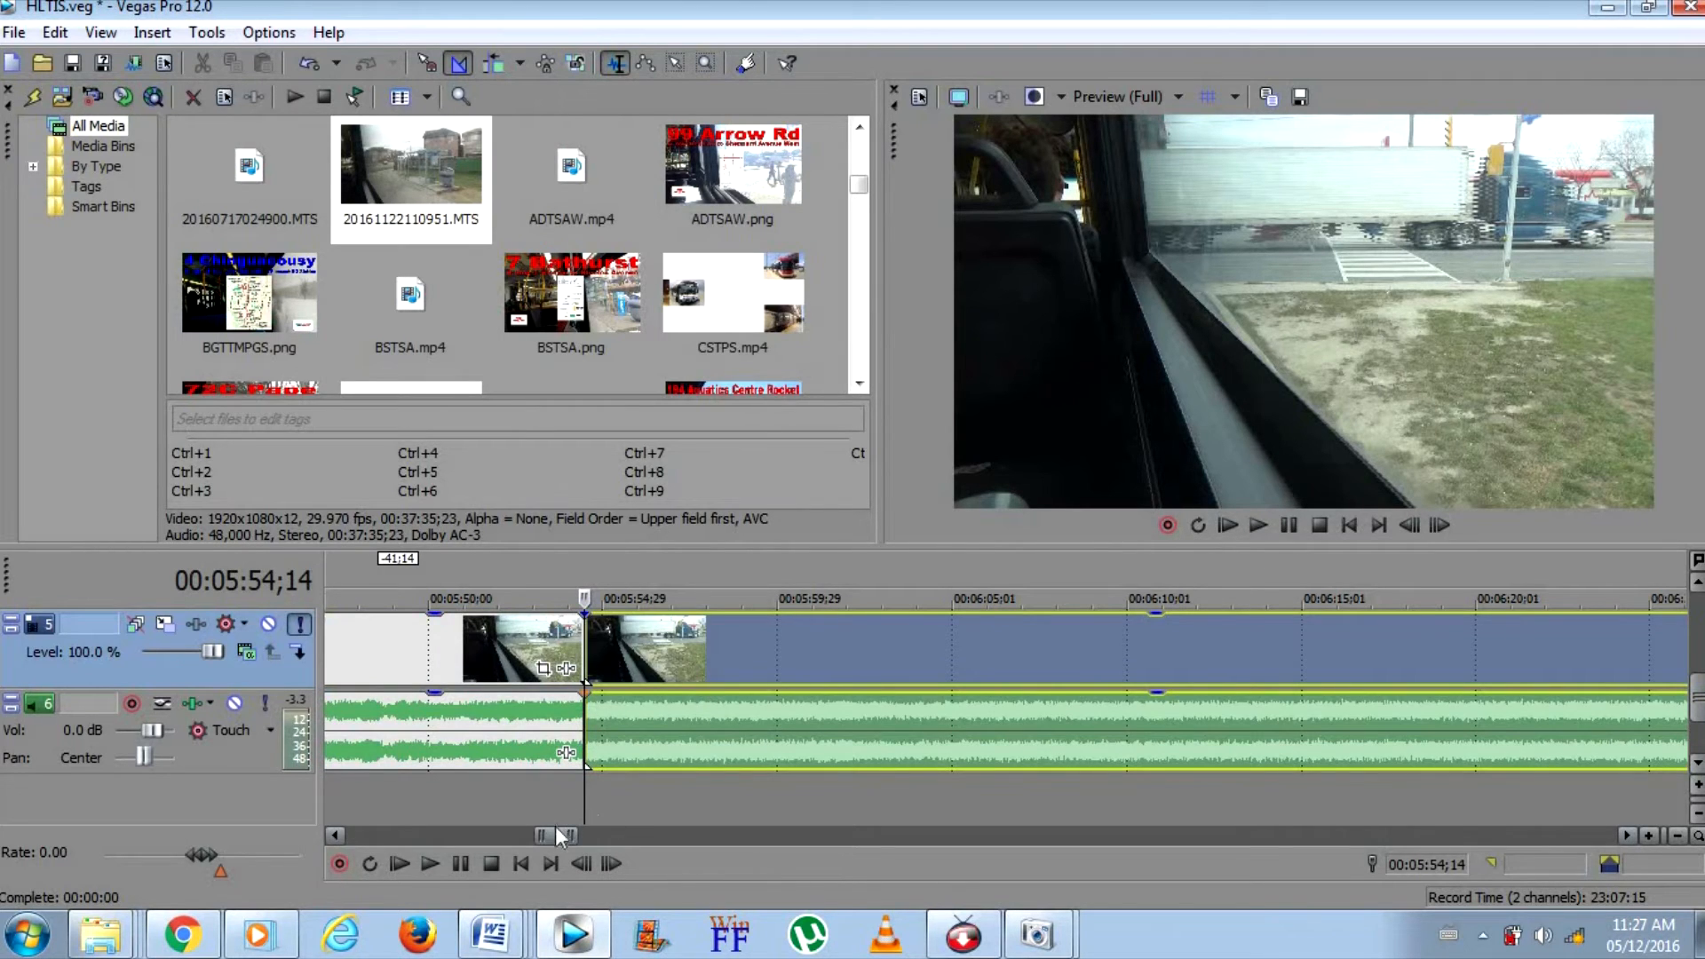
Find where the bus is about to leave the intersection and split the ride clip at 00:06:40;10
{"action": "left_click_drag", "start_coordinate": [558, 837], "coordinate": [563, 842]}
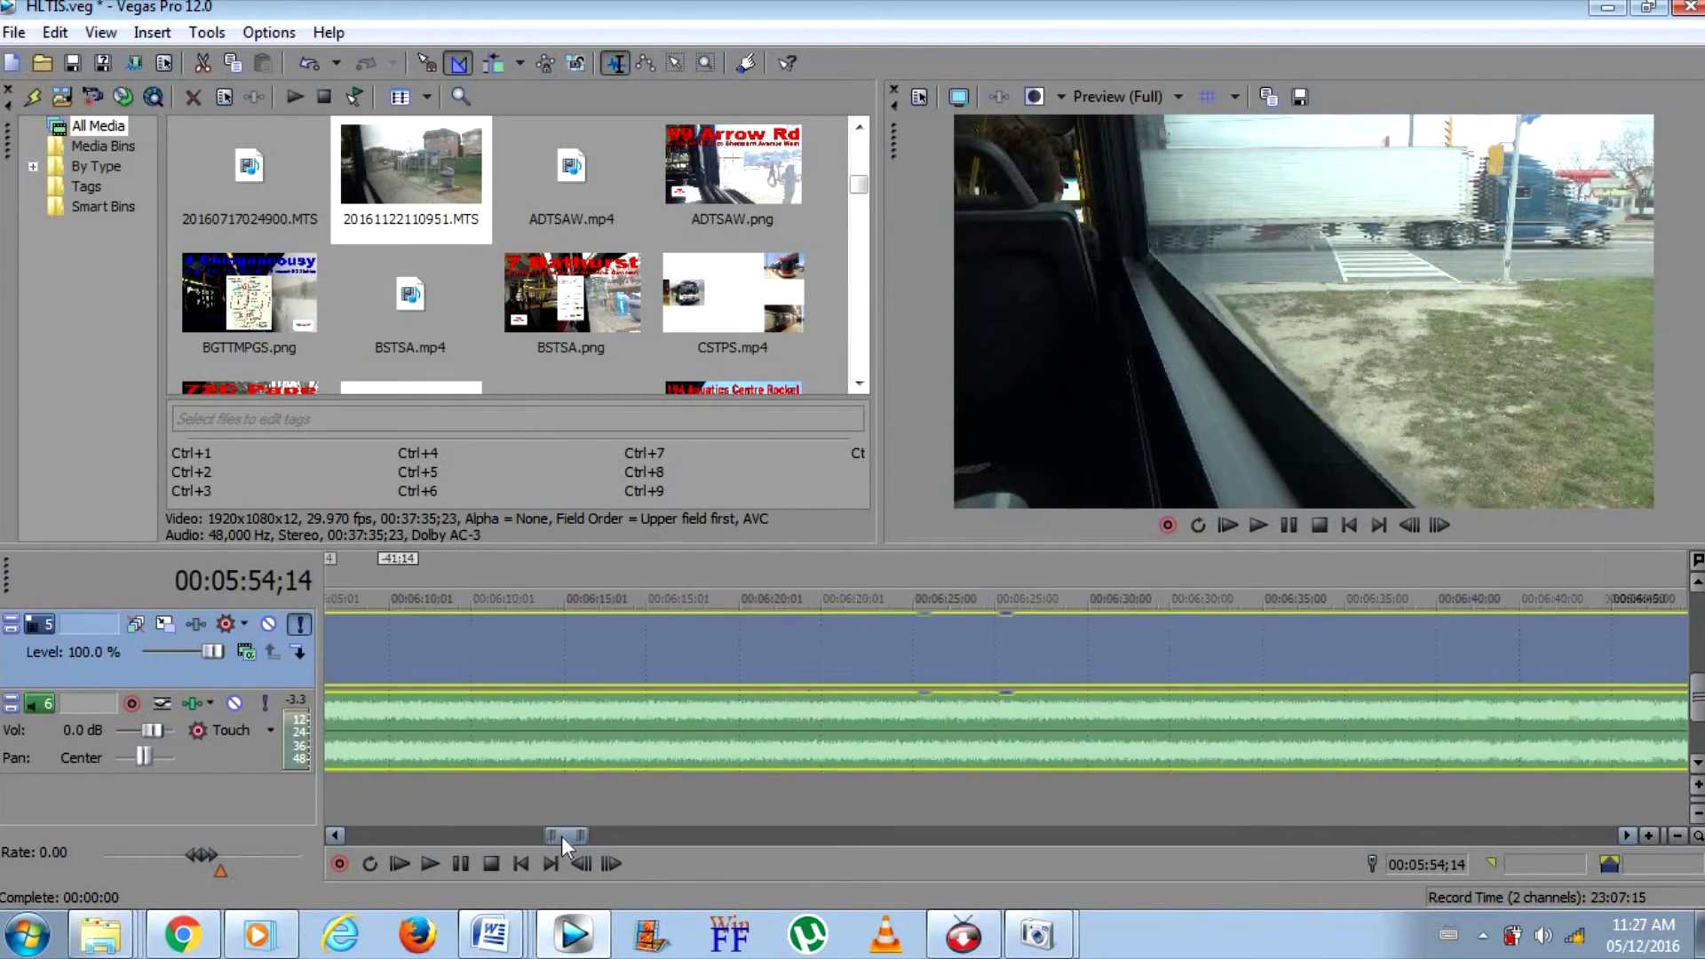
{"action": "left_click", "coordinate": [1013, 638]}
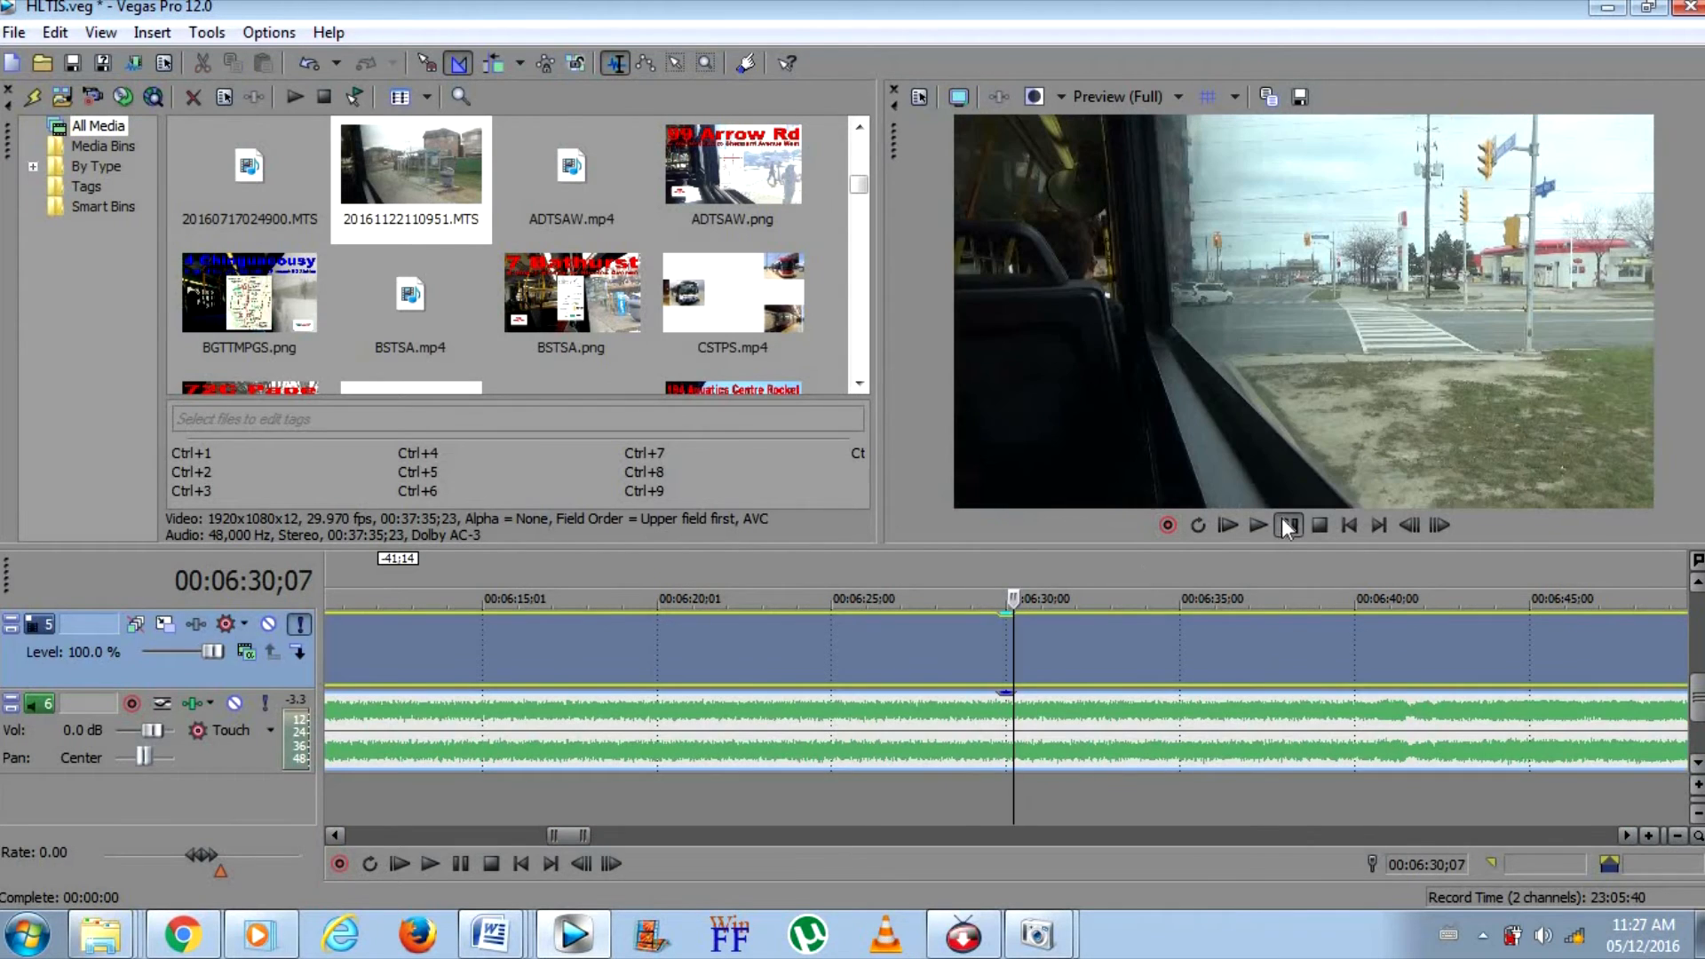
{"action": "left_click", "coordinate": [1287, 526]}
{"action": "left_click", "coordinate": [1417, 802]}
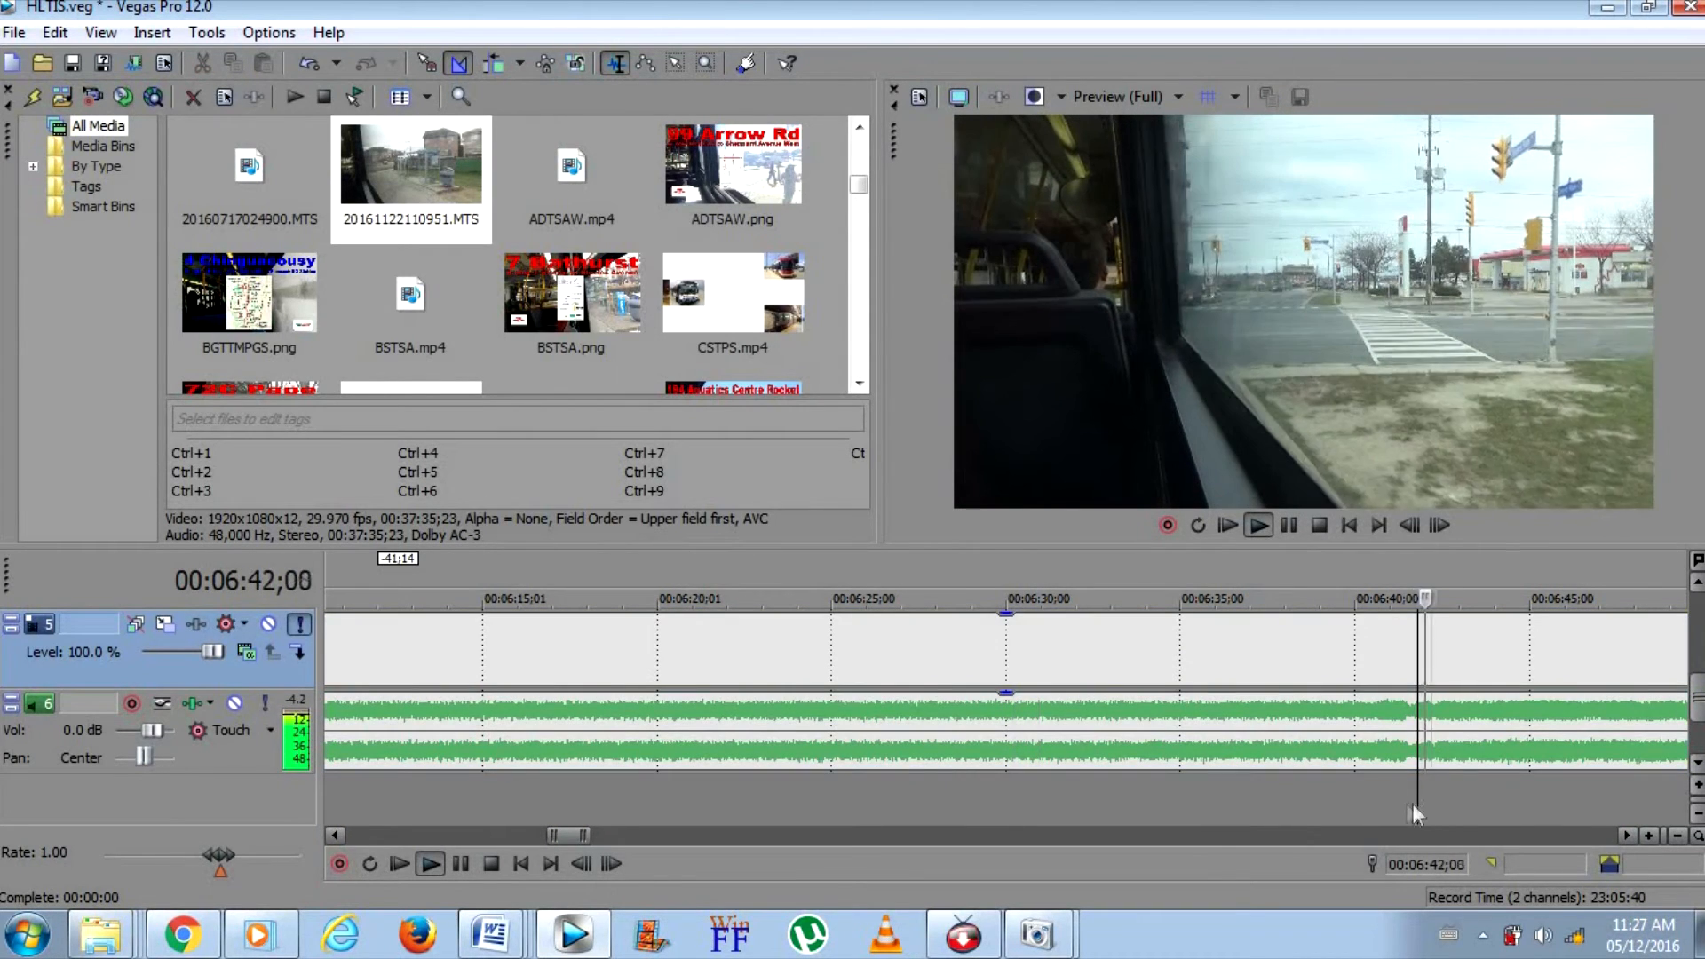
{"action": "left_click", "coordinate": [1356, 804]}
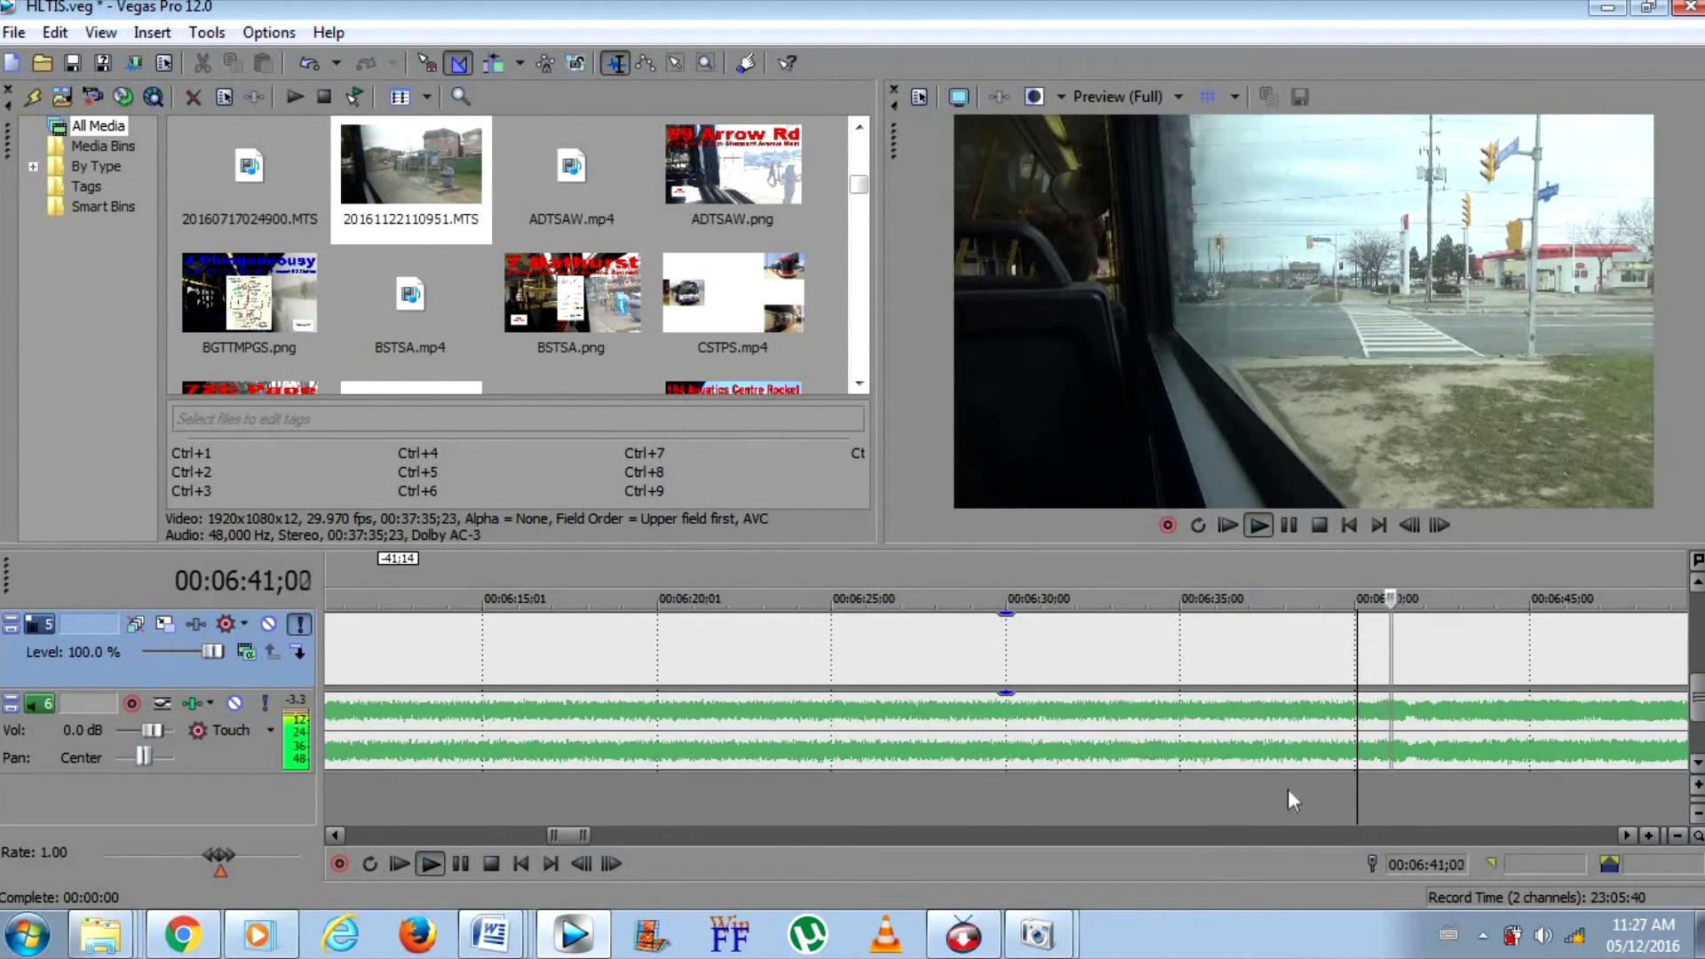
{"action": "left_click", "coordinate": [1276, 680]}
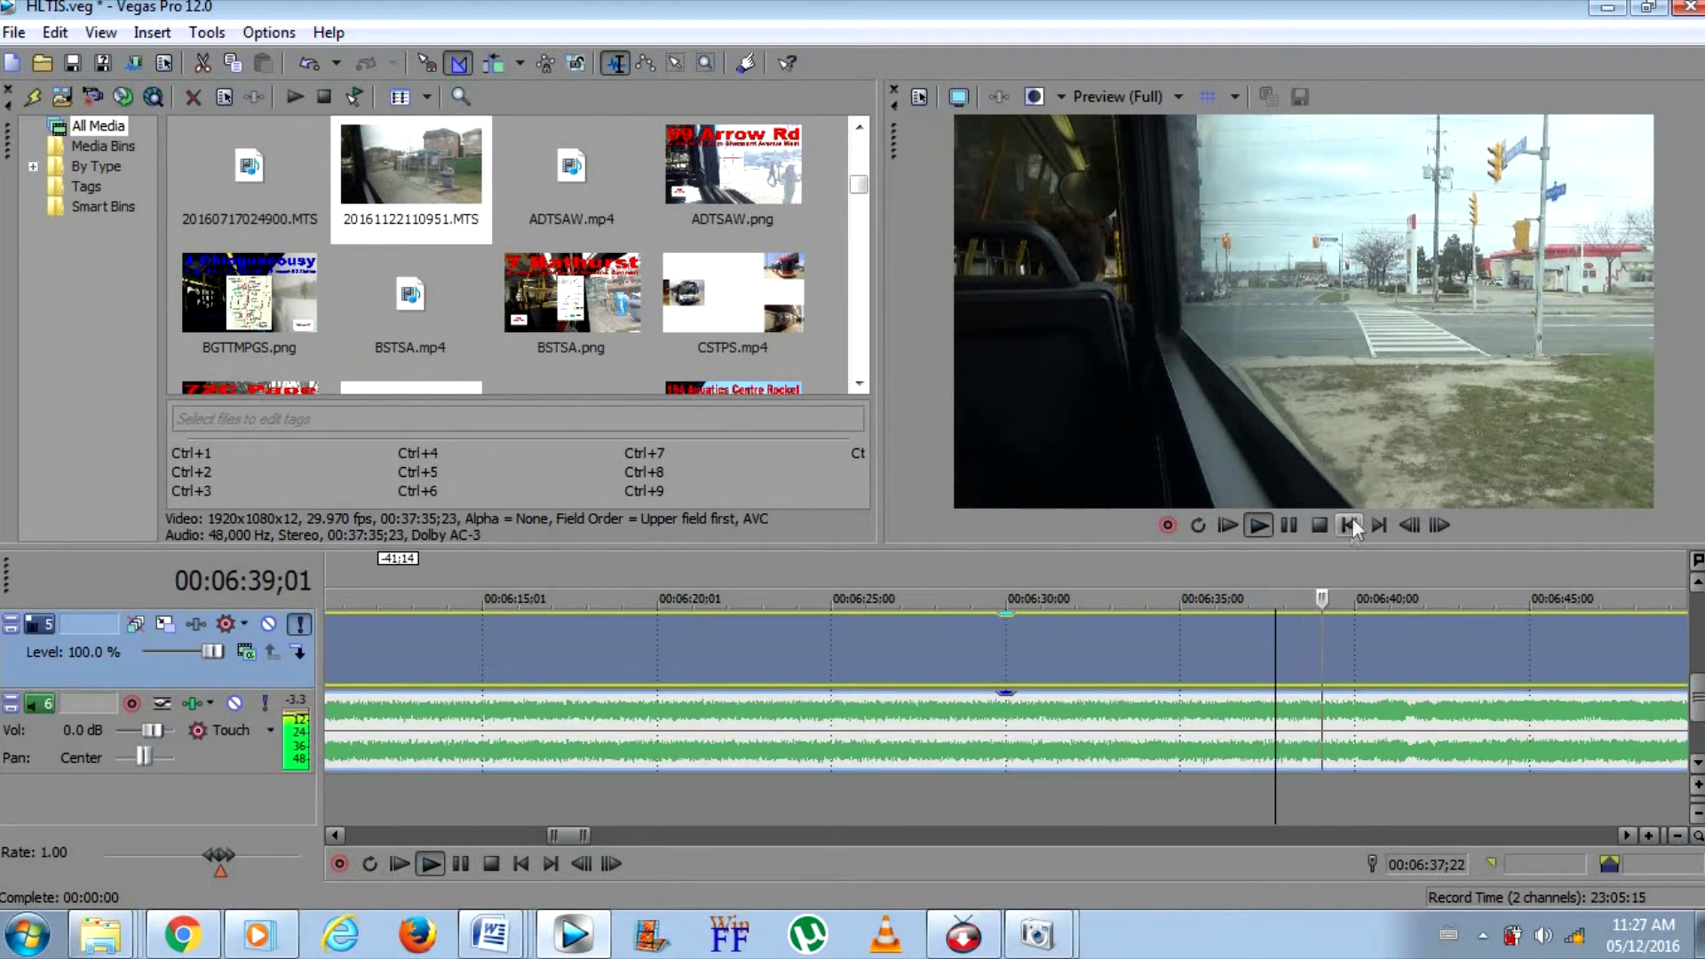
{"action": "left_click", "coordinate": [1289, 525]}
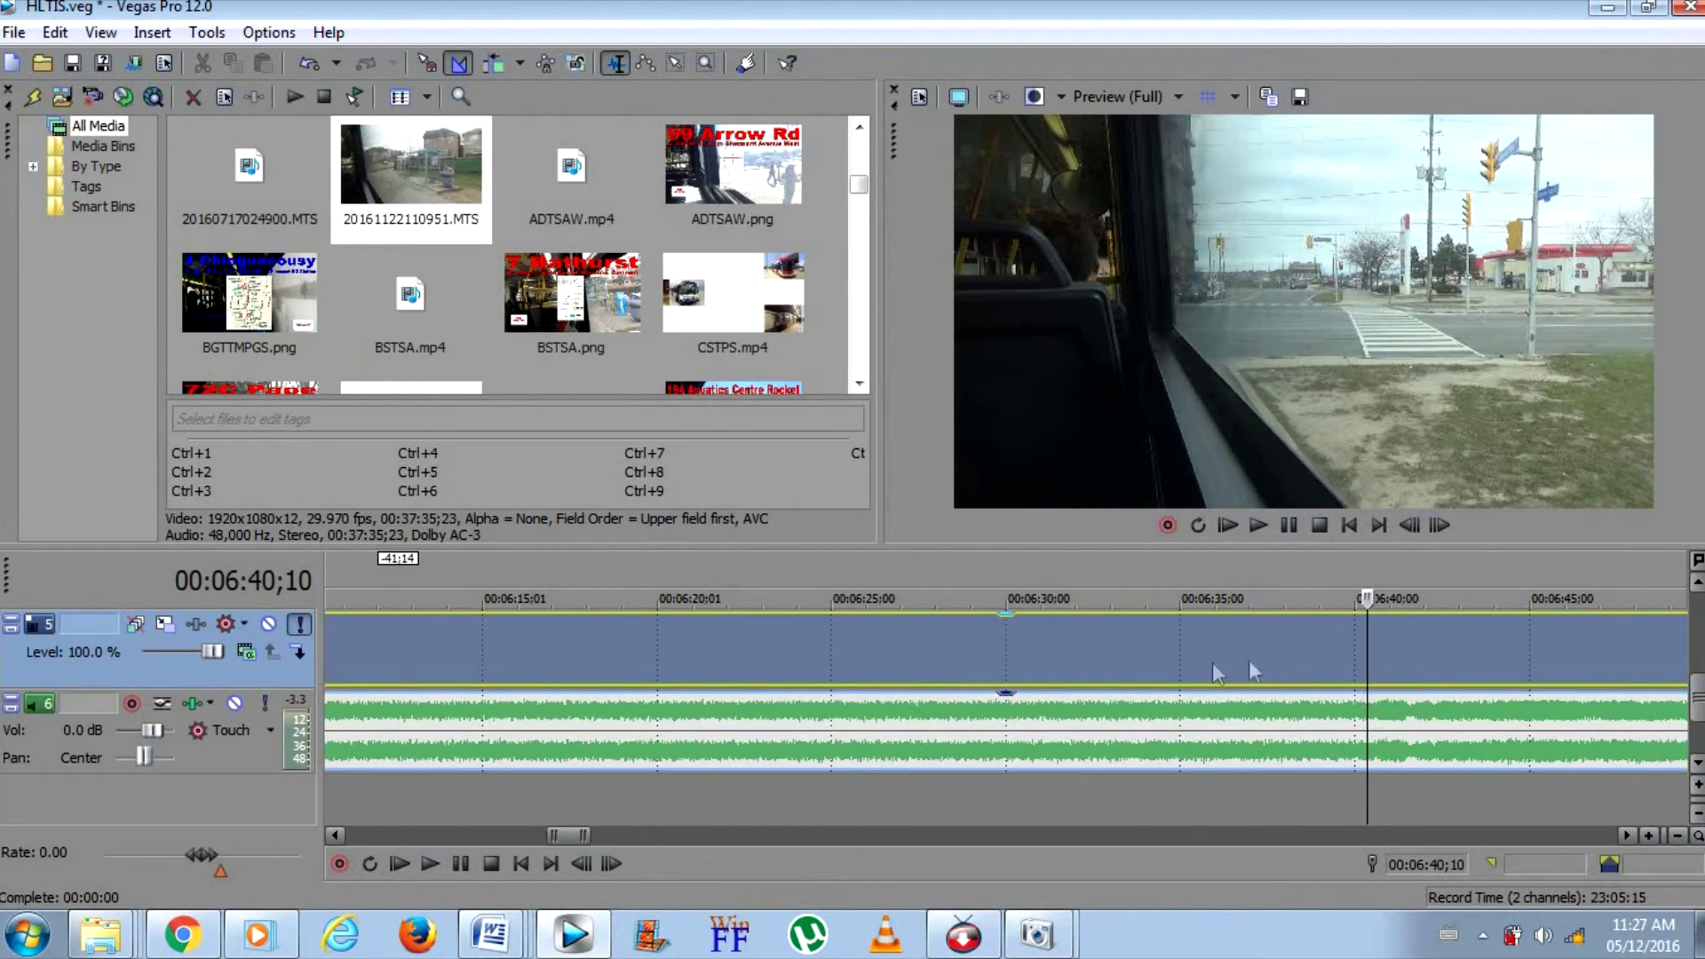
{"action": "key", "text": "s"}
Delete the waiting section of the ride clip between the two splits, including its audio
{"action": "right_click", "coordinate": [1152, 644]}
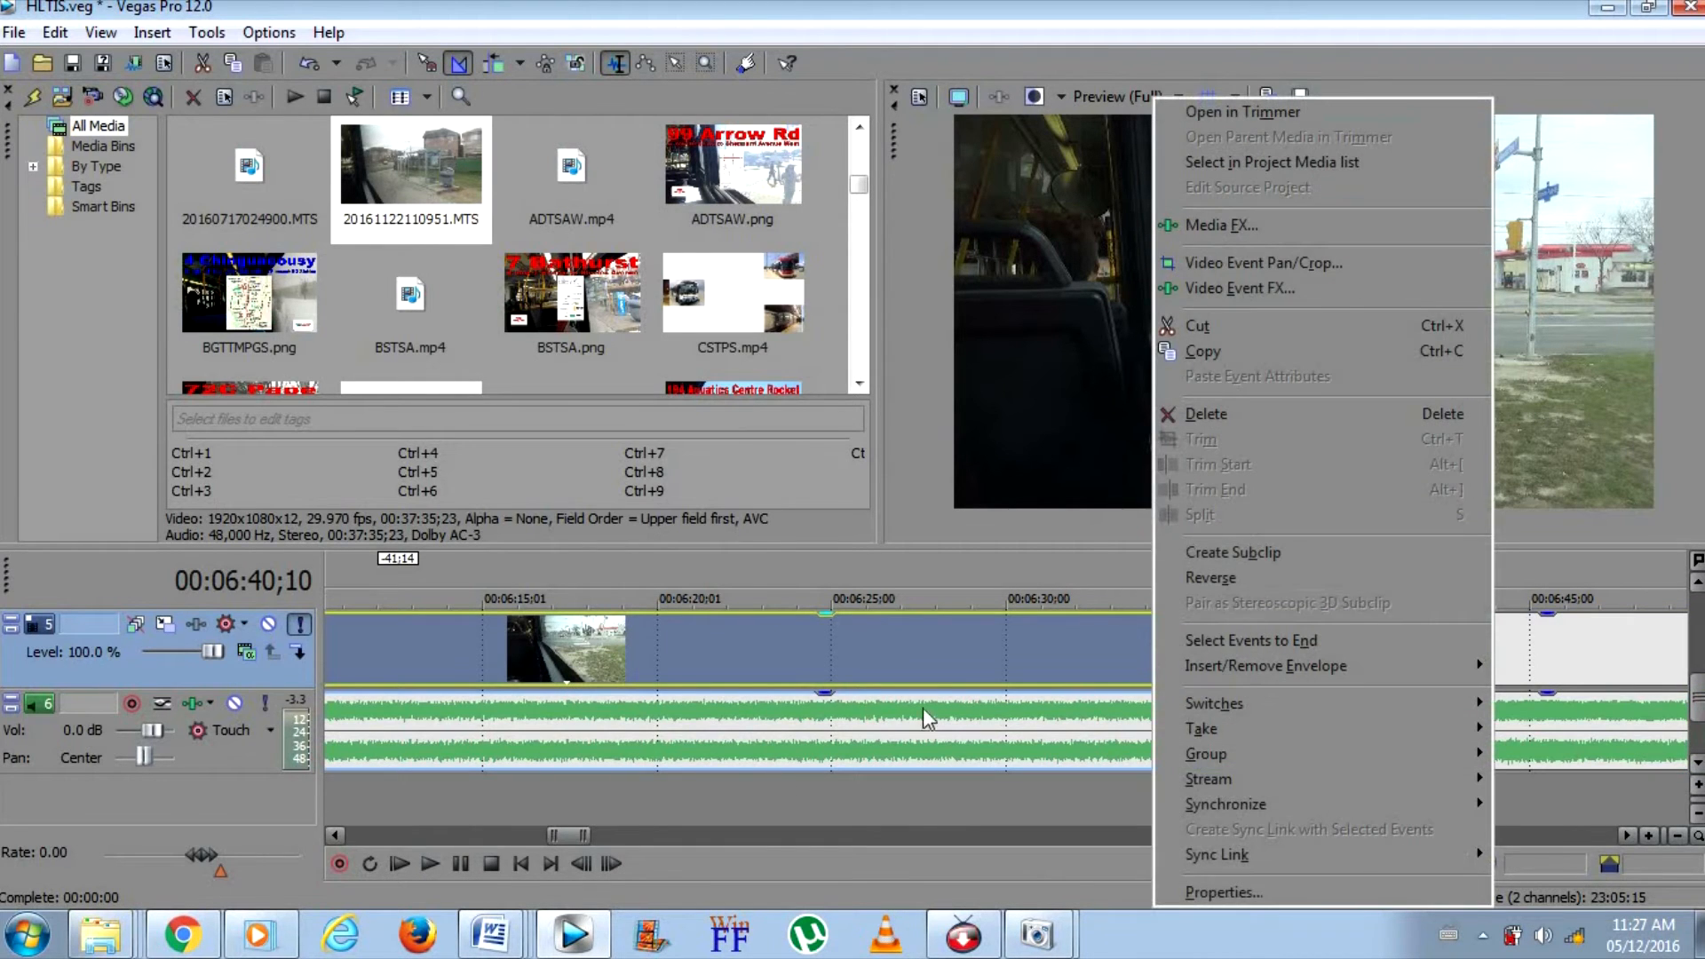
{"action": "left_click", "coordinate": [573, 845]}
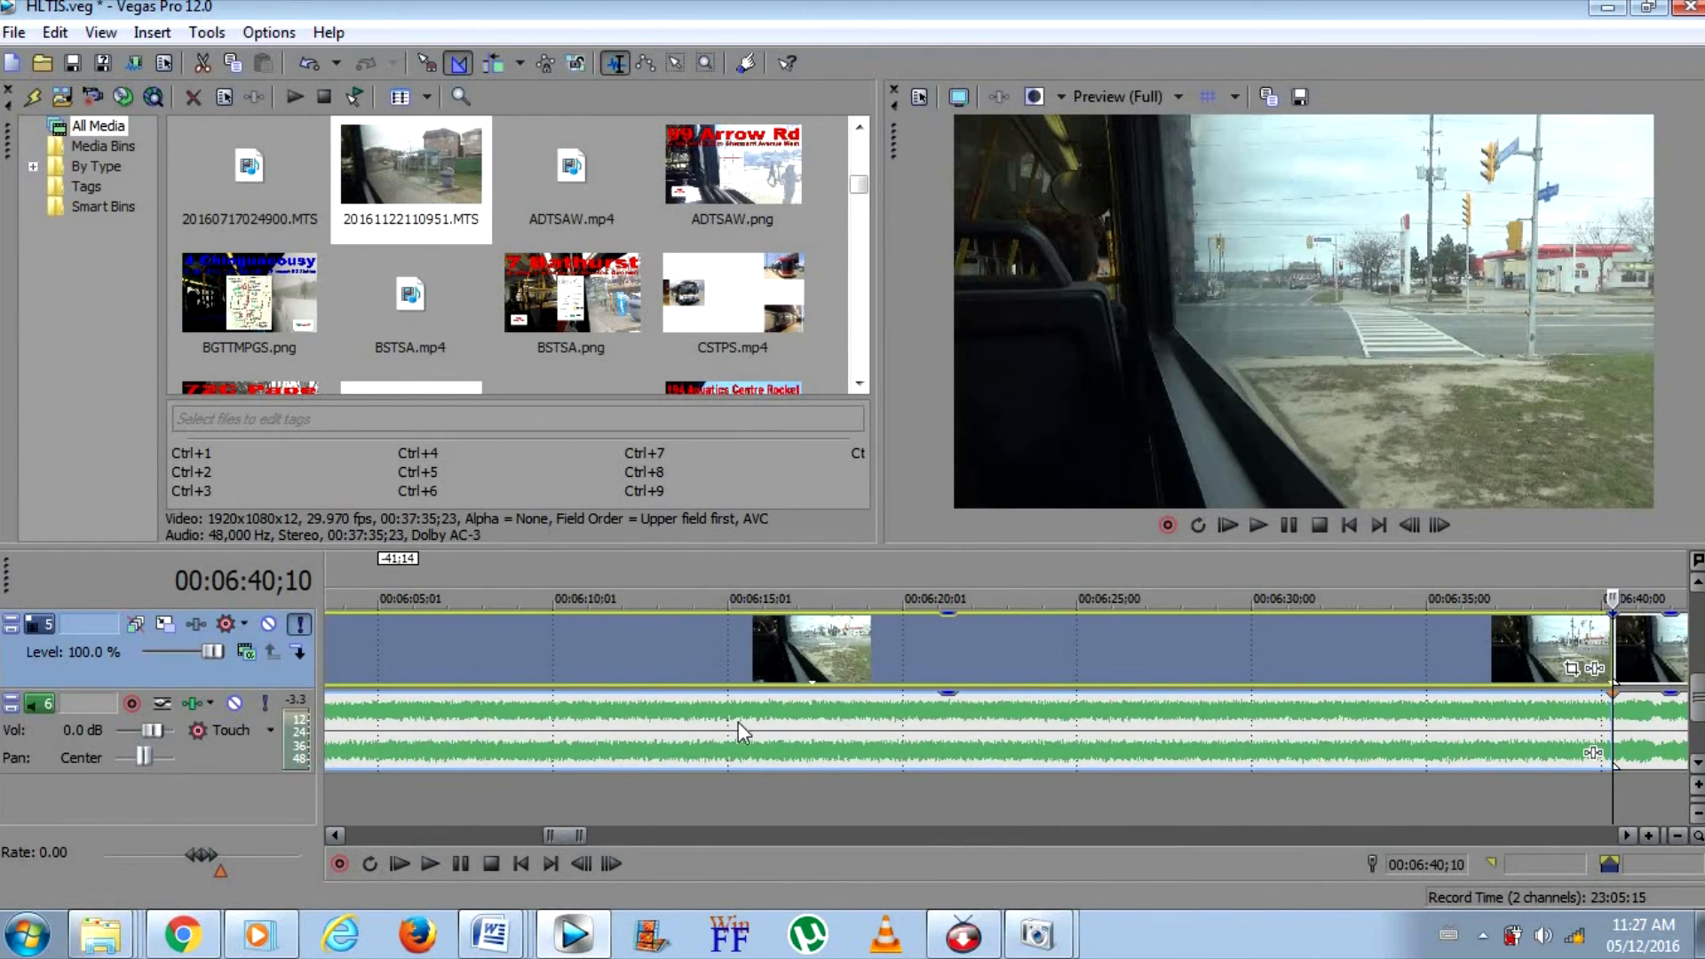
{"action": "right_click", "coordinate": [838, 701]}
{"action": "left_click", "coordinate": [899, 440]}
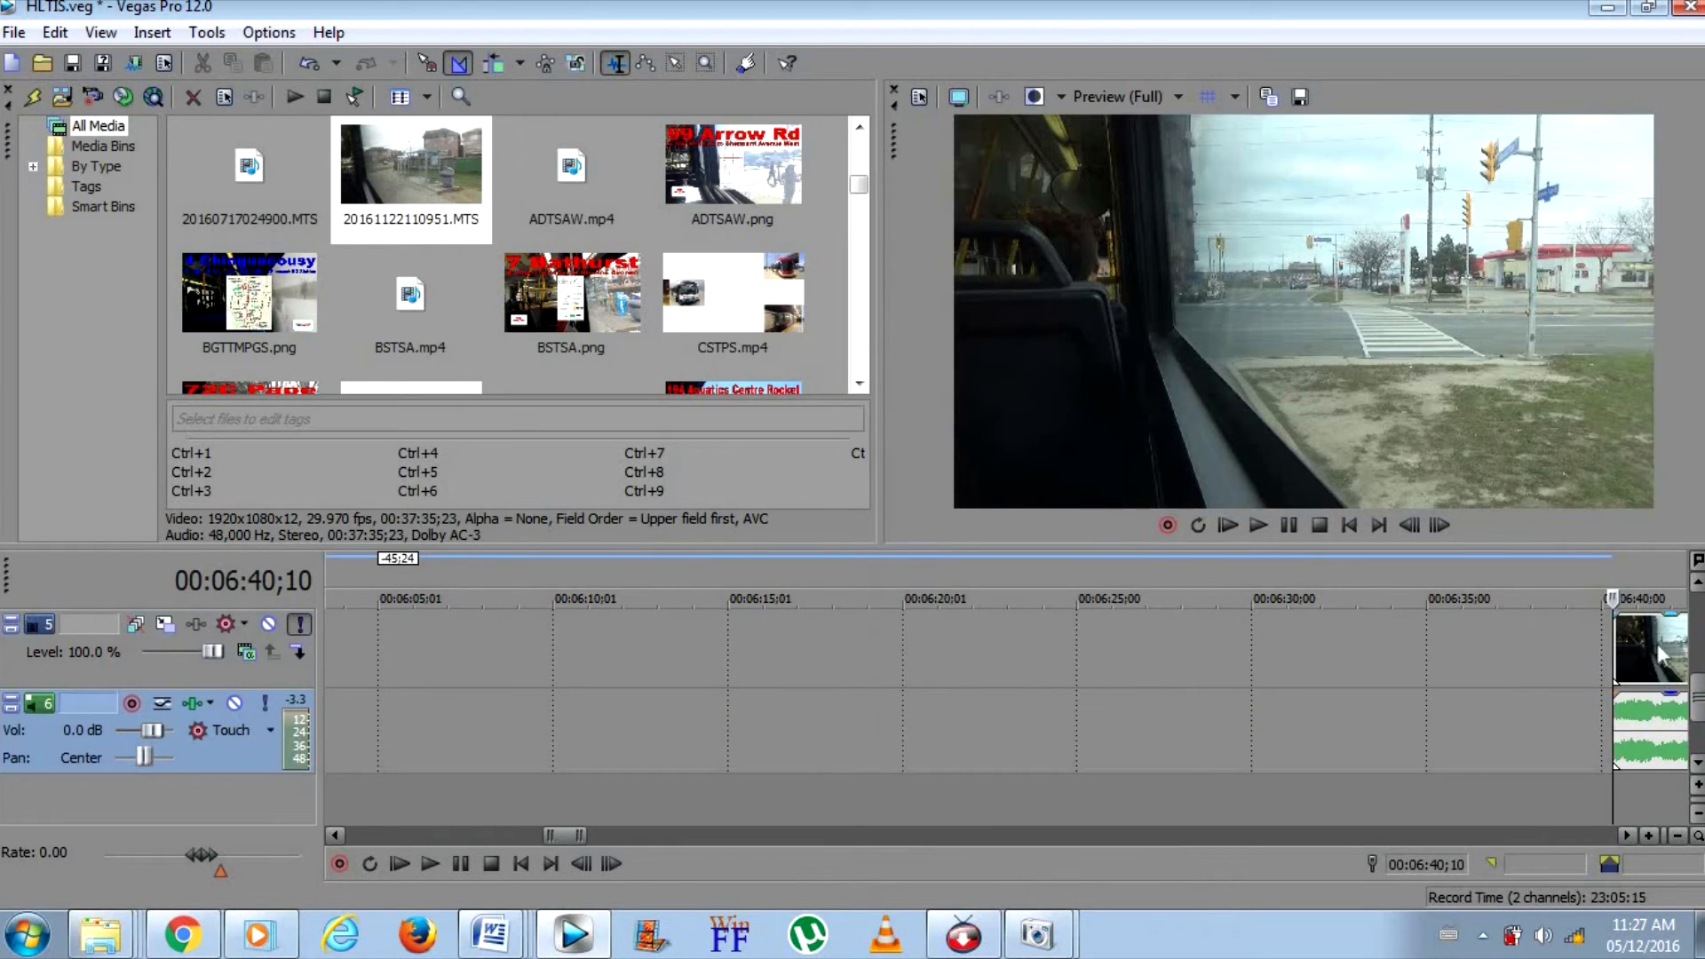
Move the remaining ride clip back to overlap the first part by 10 frames and play the crossfade
{"action": "left_click", "coordinate": [1090, 671]}
{"action": "left_click_drag", "start_coordinate": [1090, 671], "coordinate": [452, 647]}
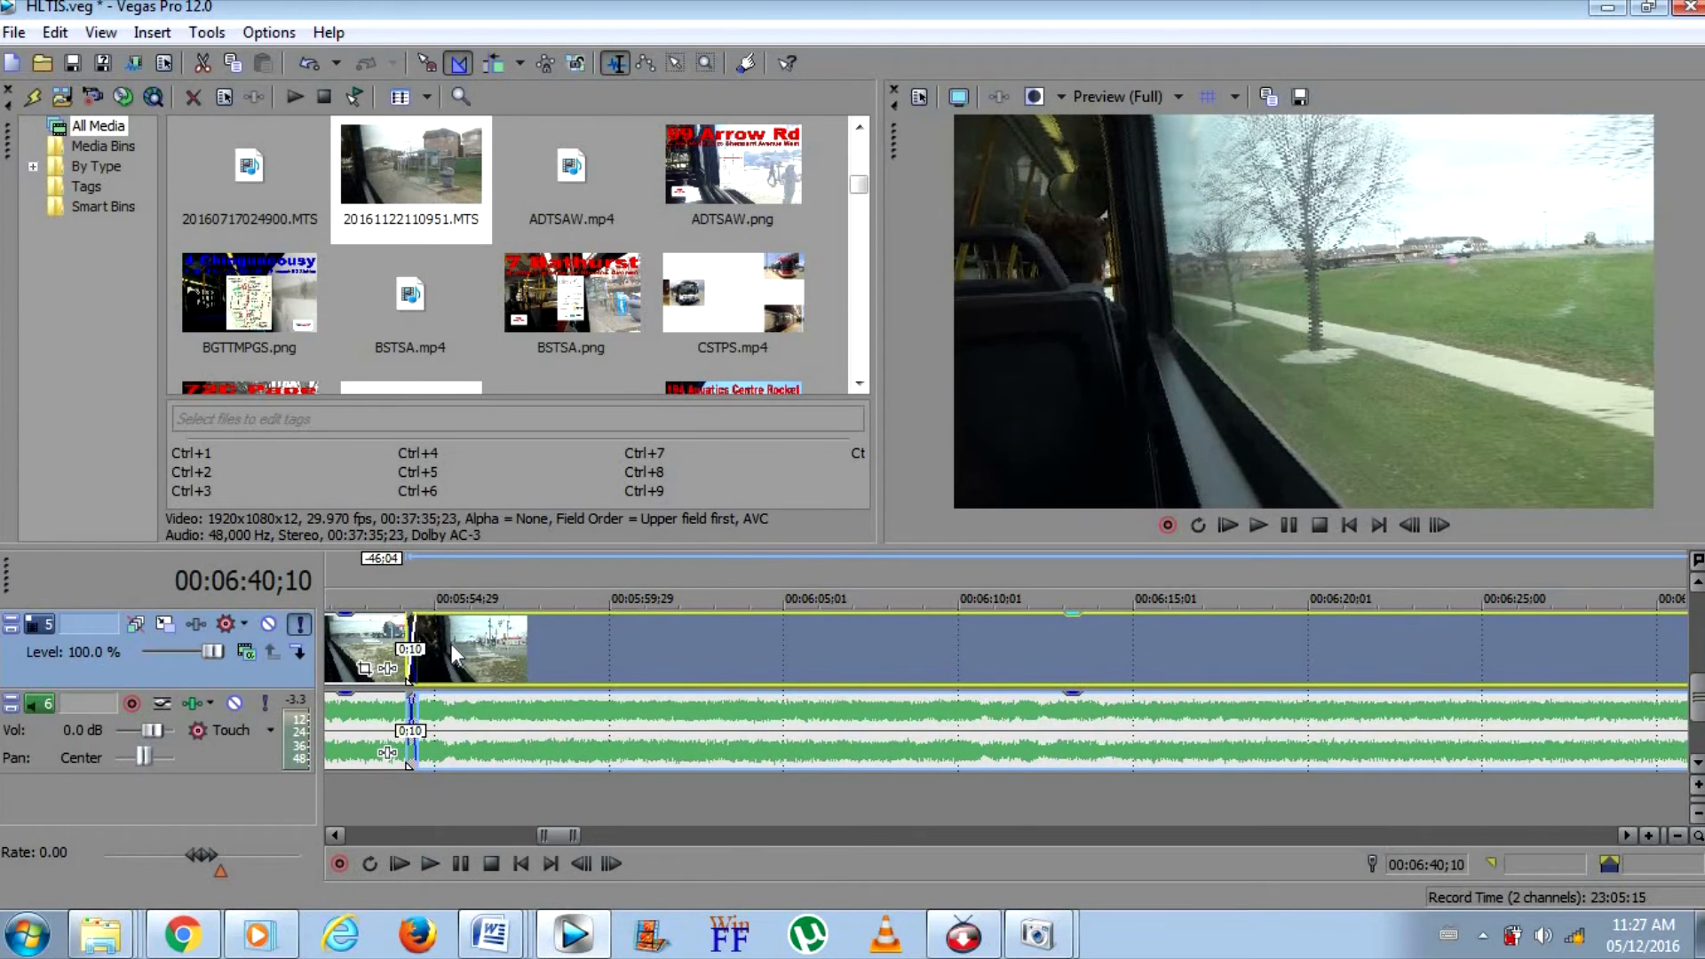
{"action": "left_click", "coordinate": [361, 796]}
{"action": "left_click", "coordinate": [1264, 522]}
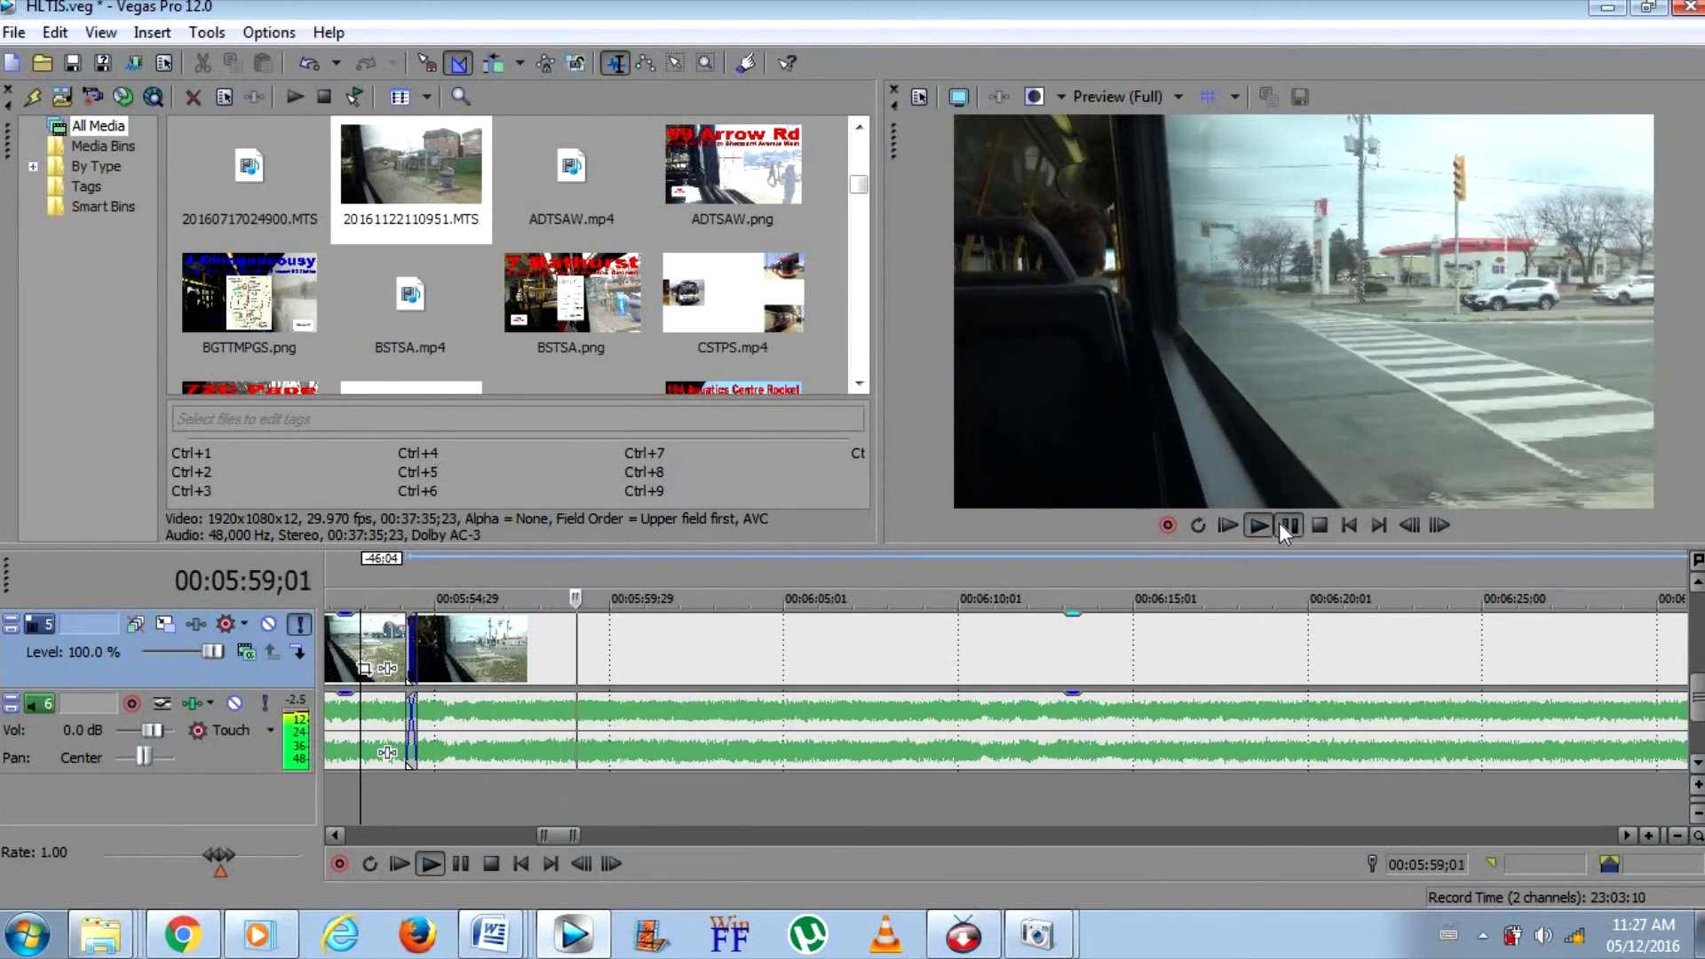
{"action": "left_click", "coordinate": [1282, 525]}
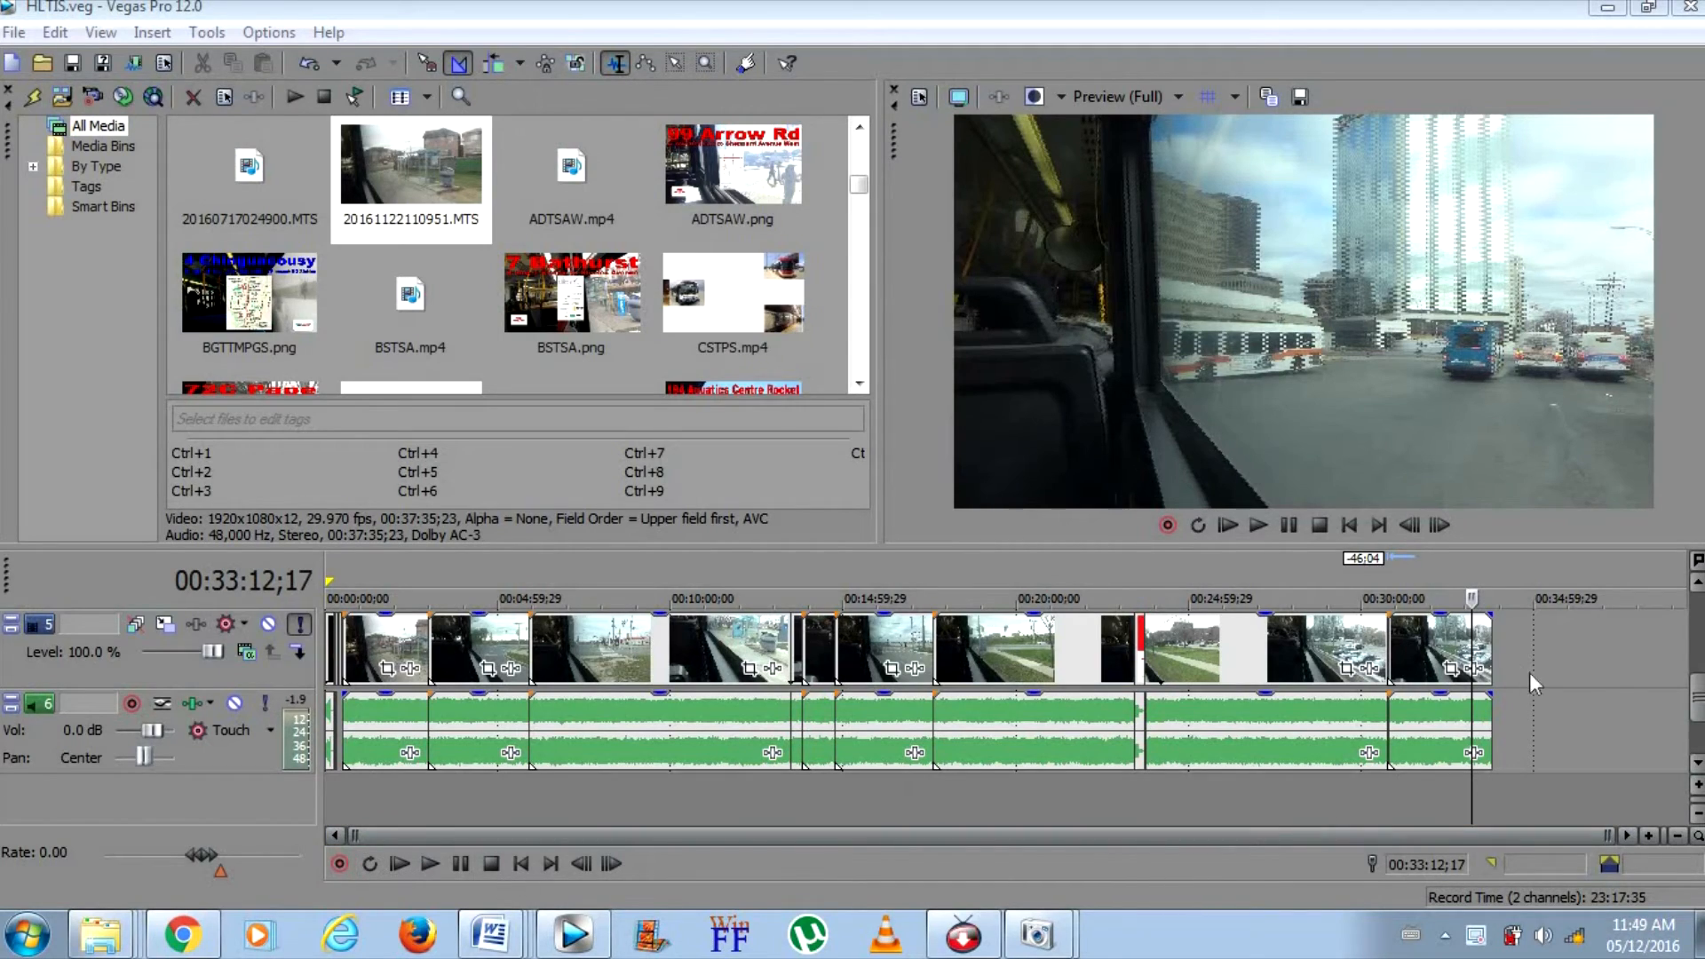
Examine where the ride footage ends and where the template's end screen sits on the timeline
{"action": "left_click", "coordinate": [1488, 654]}
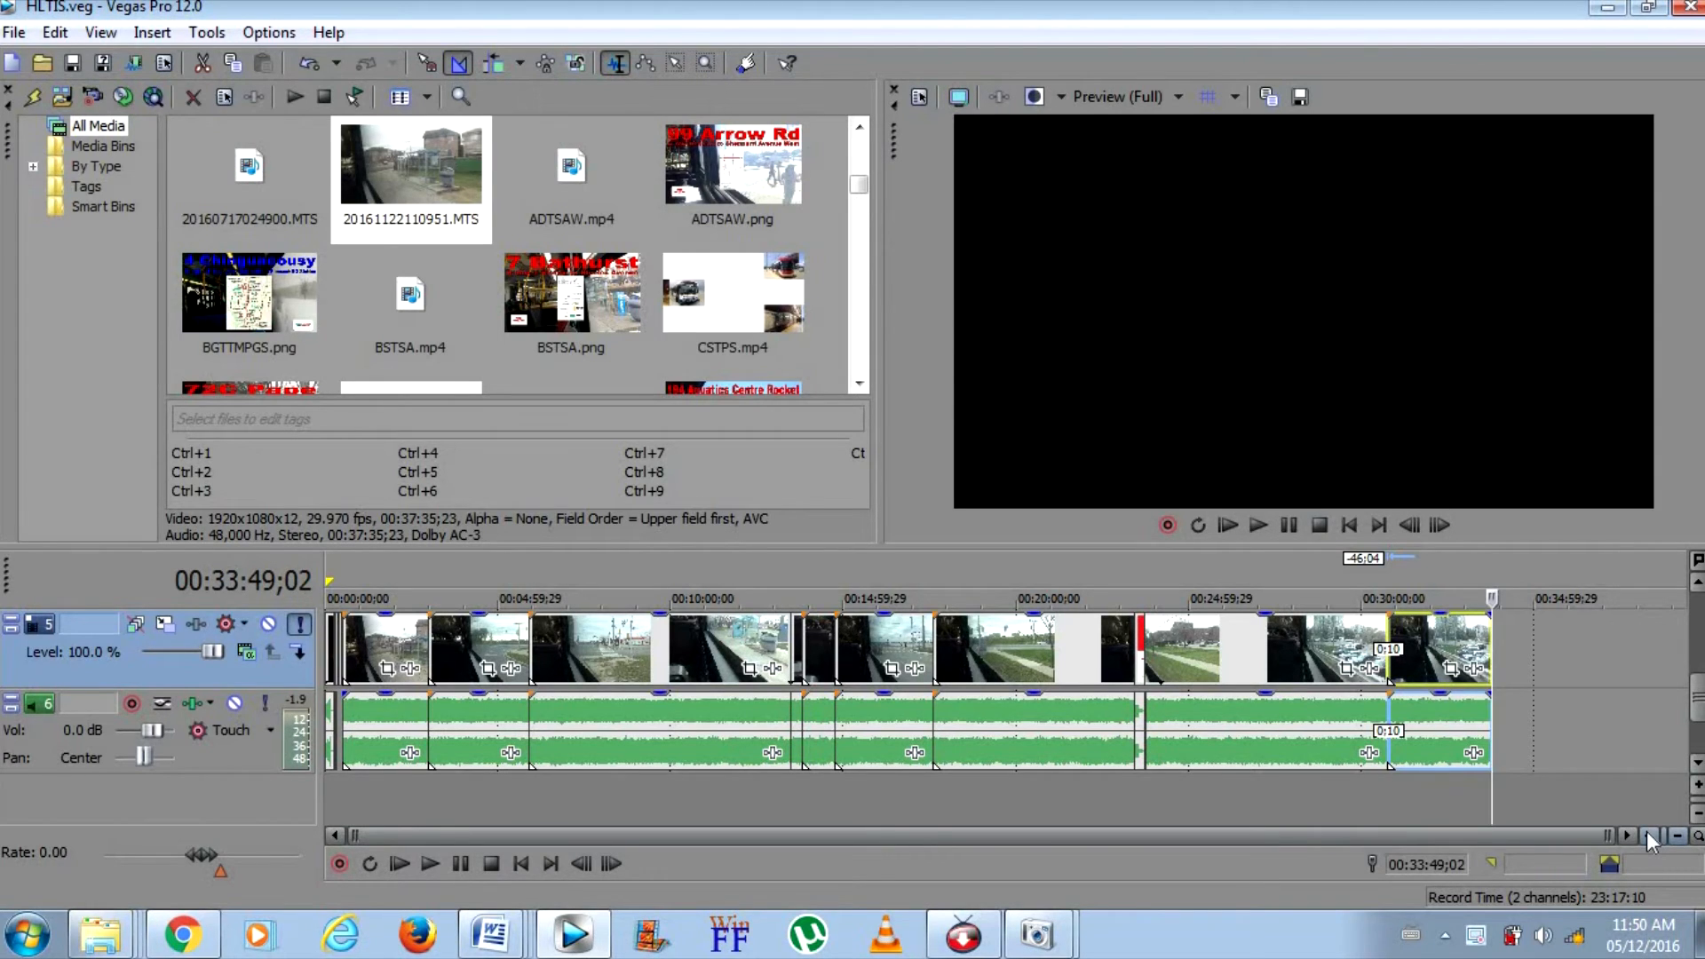
{"action": "left_click", "coordinate": [1142, 699]}
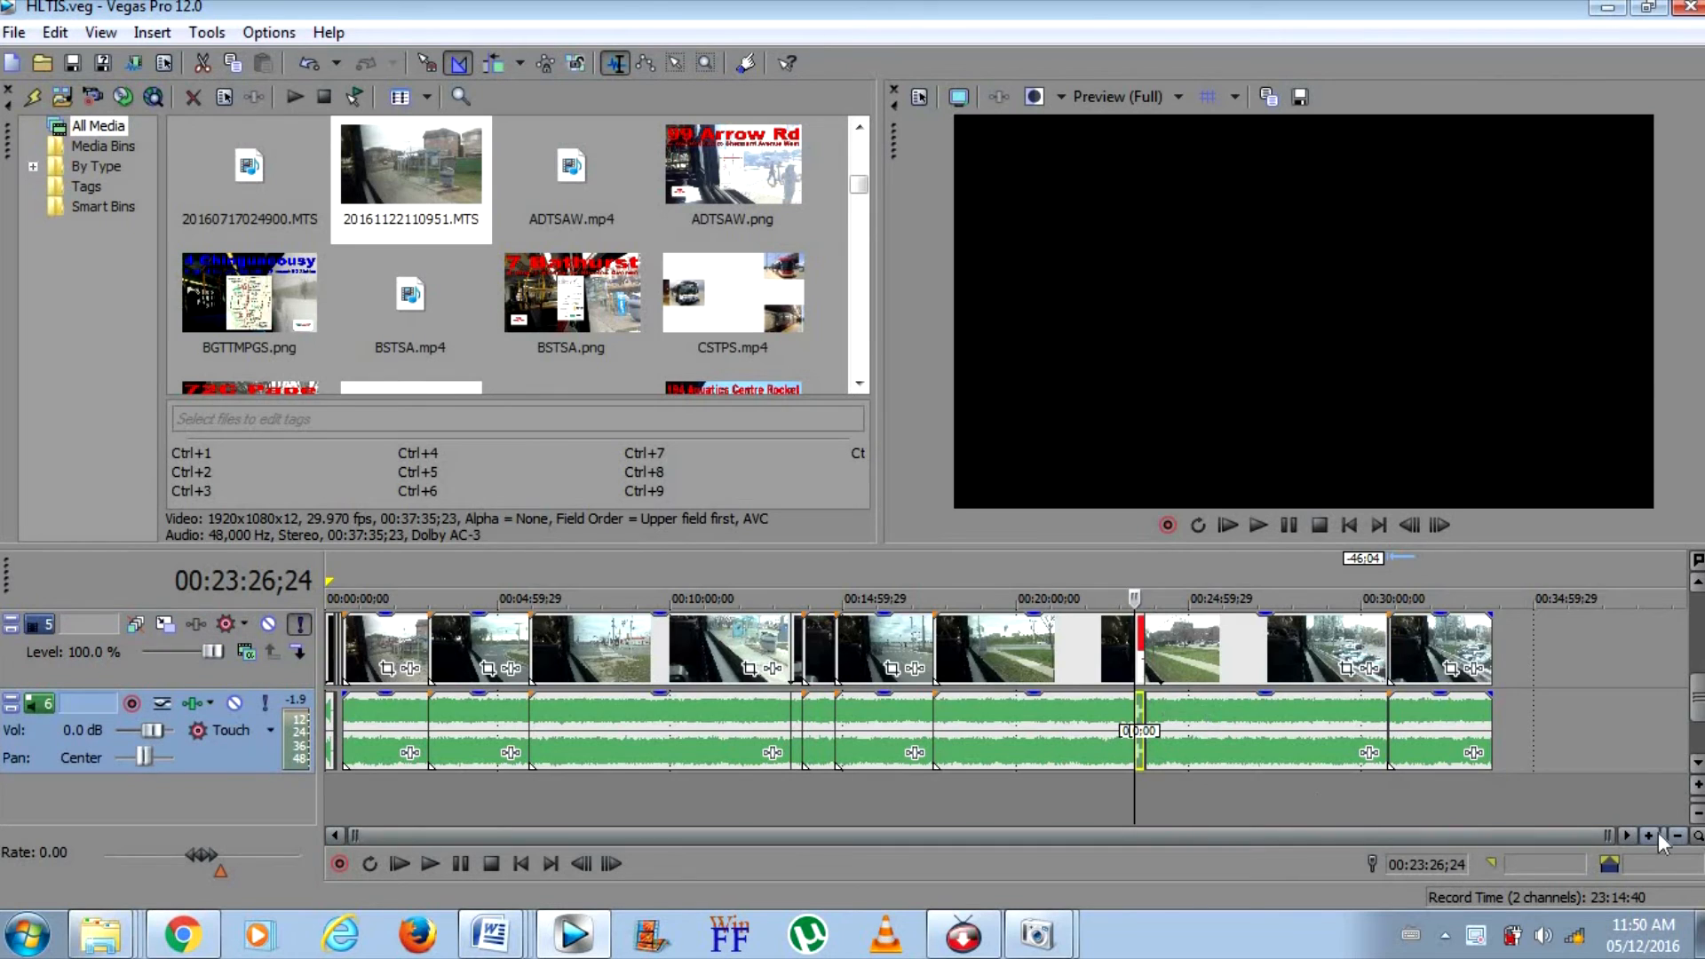
{"action": "left_click", "coordinate": [1659, 833]}
{"action": "left_click", "coordinate": [1657, 835]}
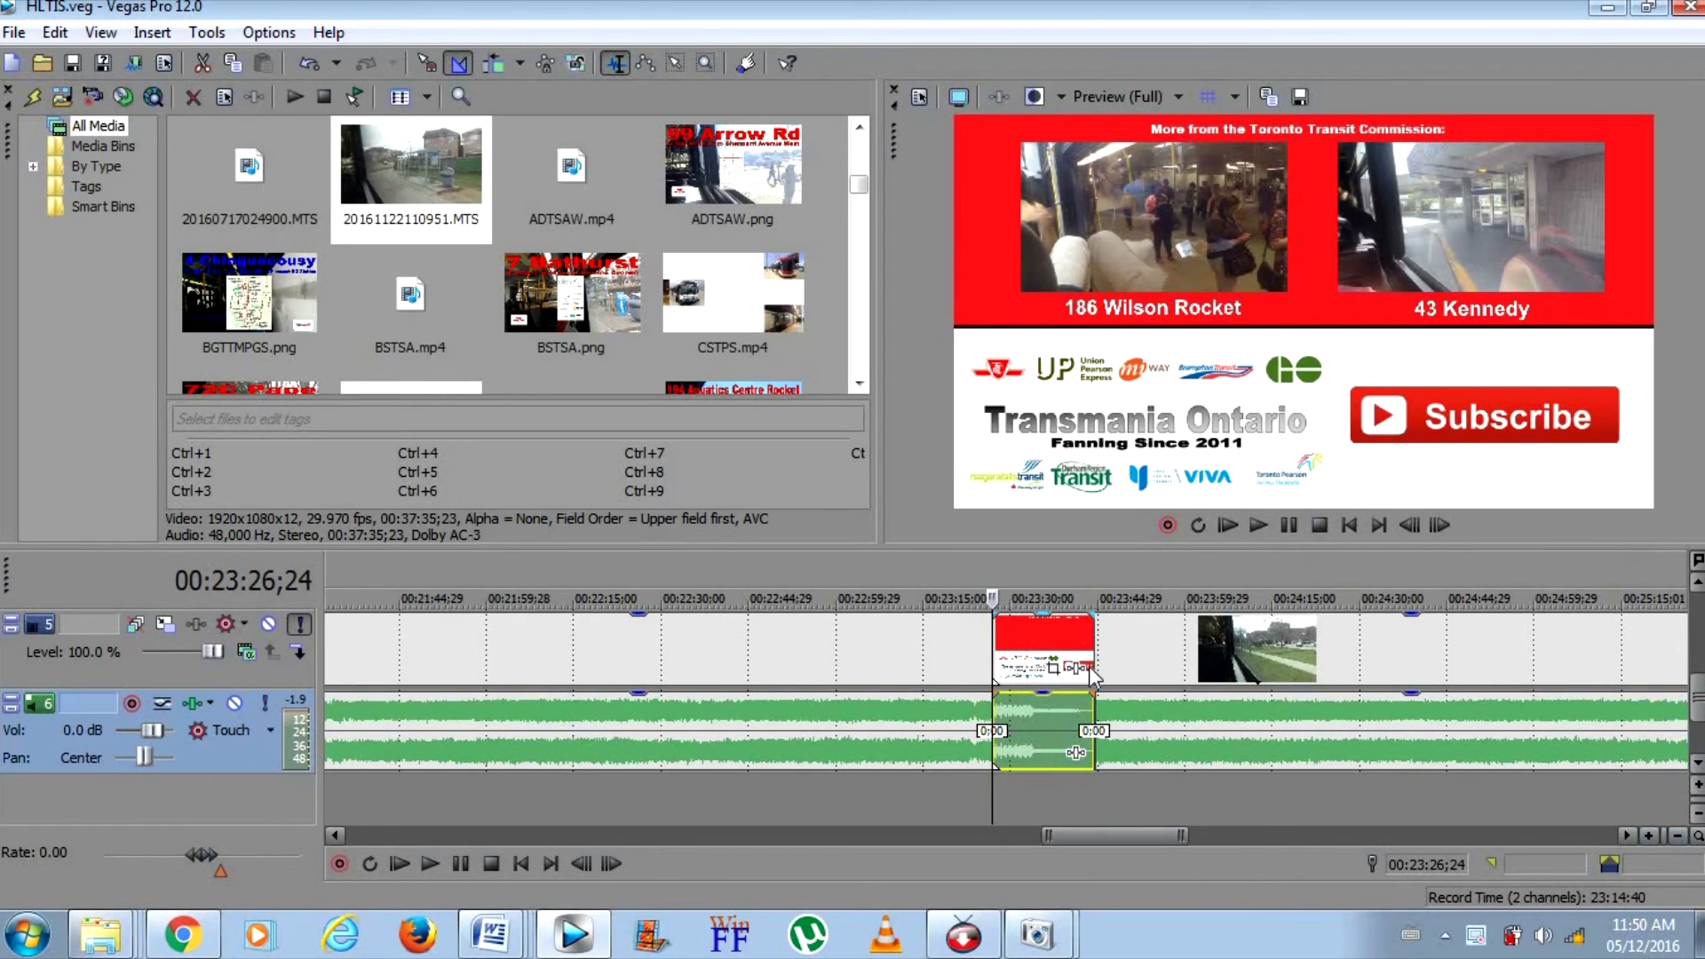
{"action": "left_click_drag", "start_coordinate": [1089, 835], "coordinate": [1388, 795]}
{"action": "left_click", "coordinate": [1350, 662]}
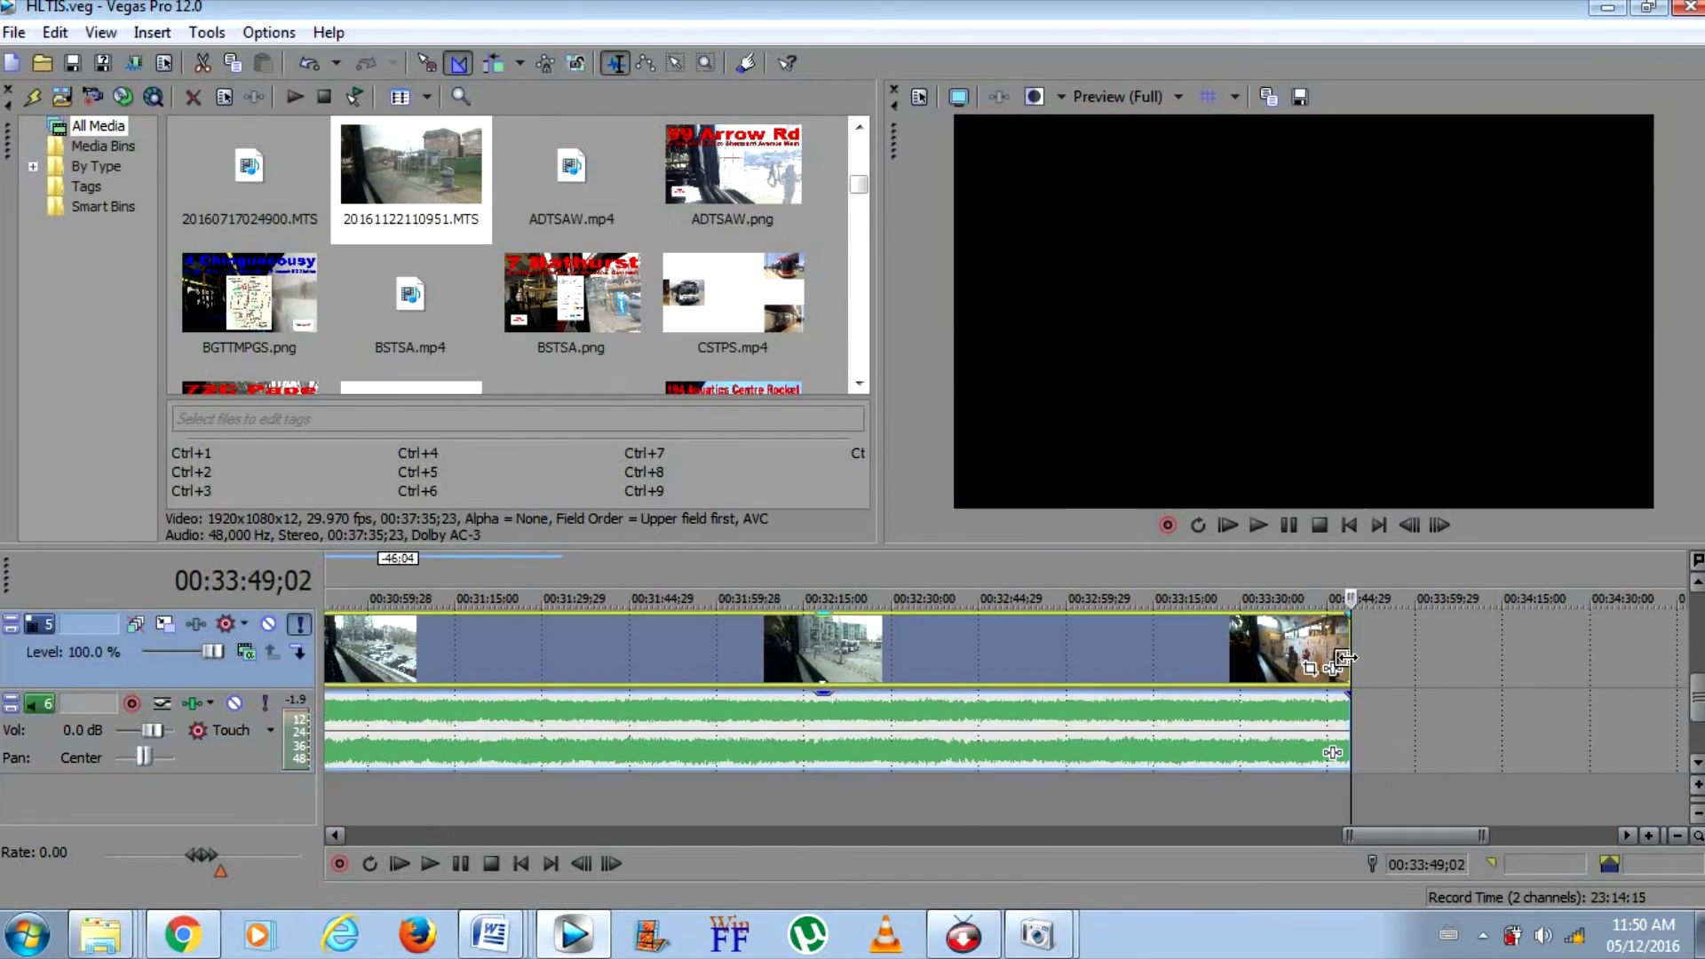
{"action": "left_click_drag", "start_coordinate": [1422, 835], "coordinate": [1126, 834]}
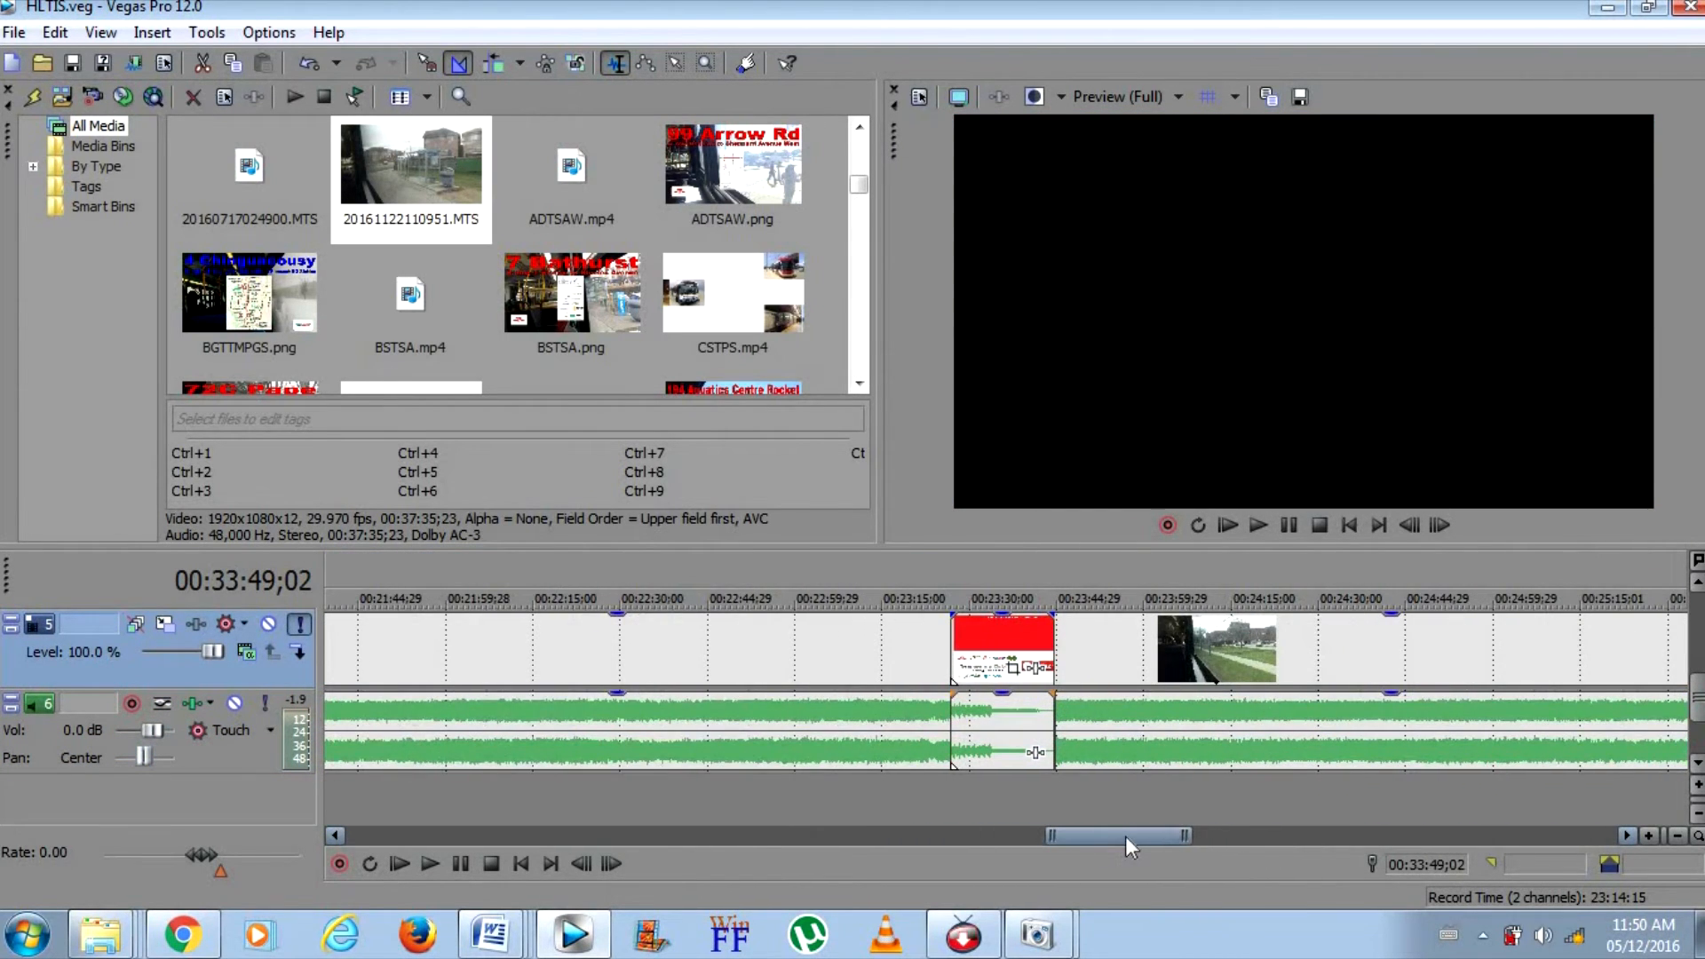
{"action": "left_click", "coordinate": [982, 715]}
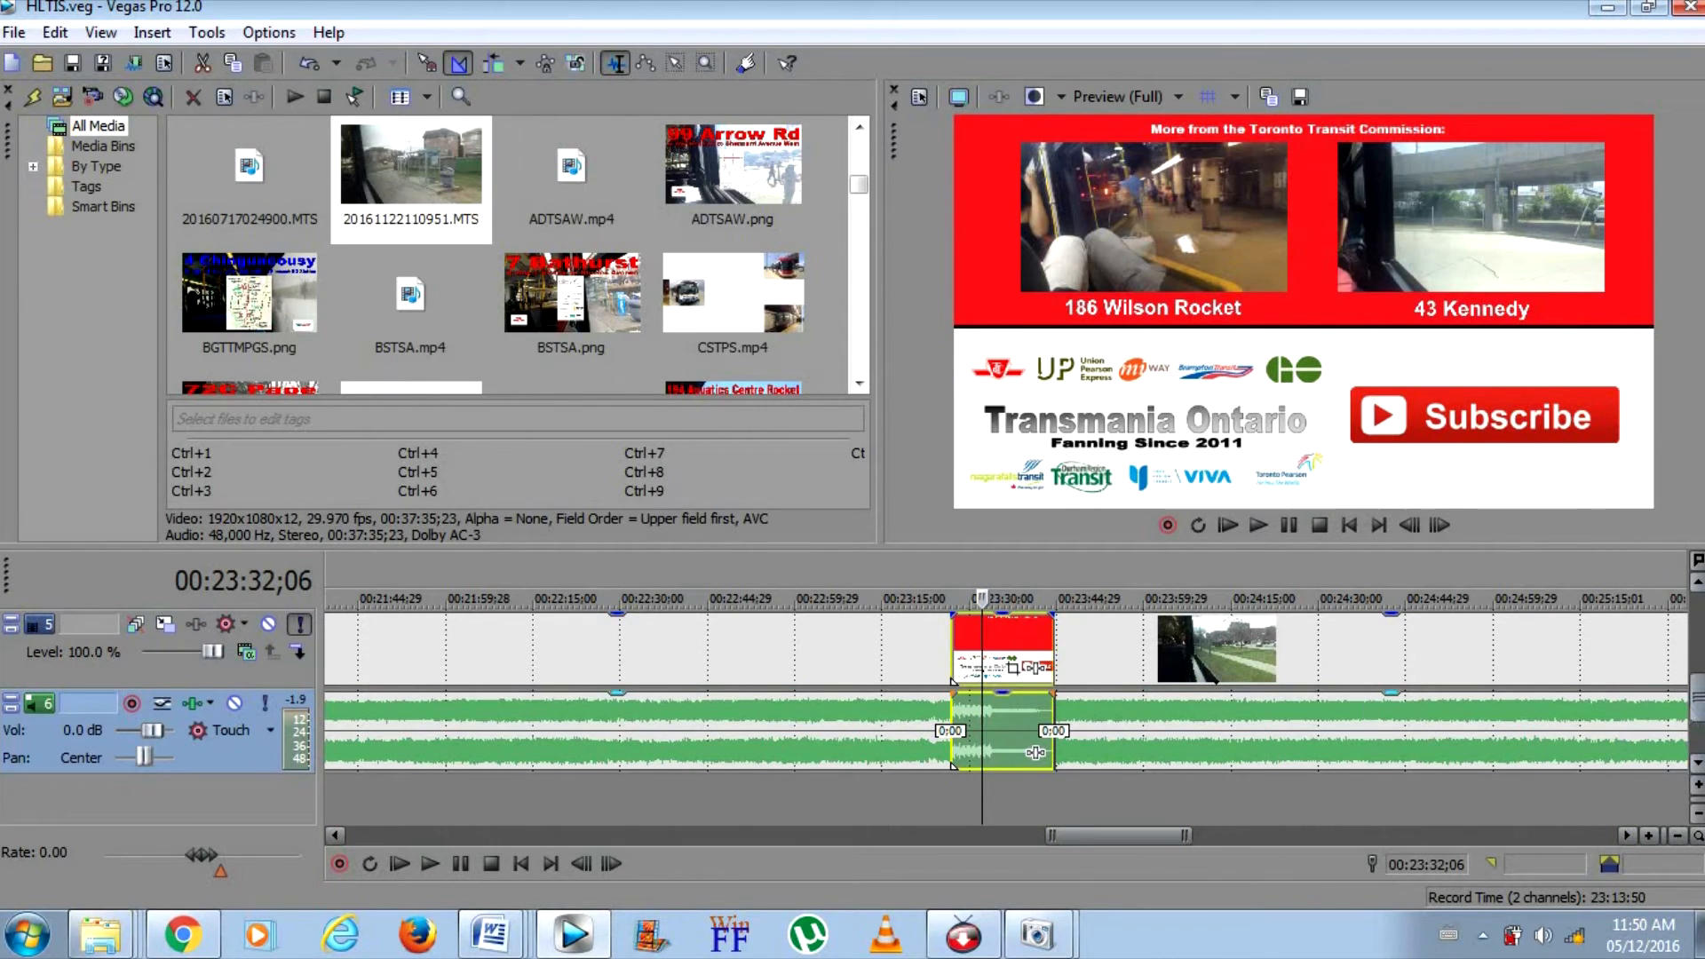
Select the Facebook logo, its link text and the short overlay event that follows on track 3
{"action": "scroll", "coordinate": [1035, 753], "scroll_direction": "up", "scroll_amount": 2}
{"action": "left_click_drag", "start_coordinate": [1701, 682], "coordinate": [1696, 641]}
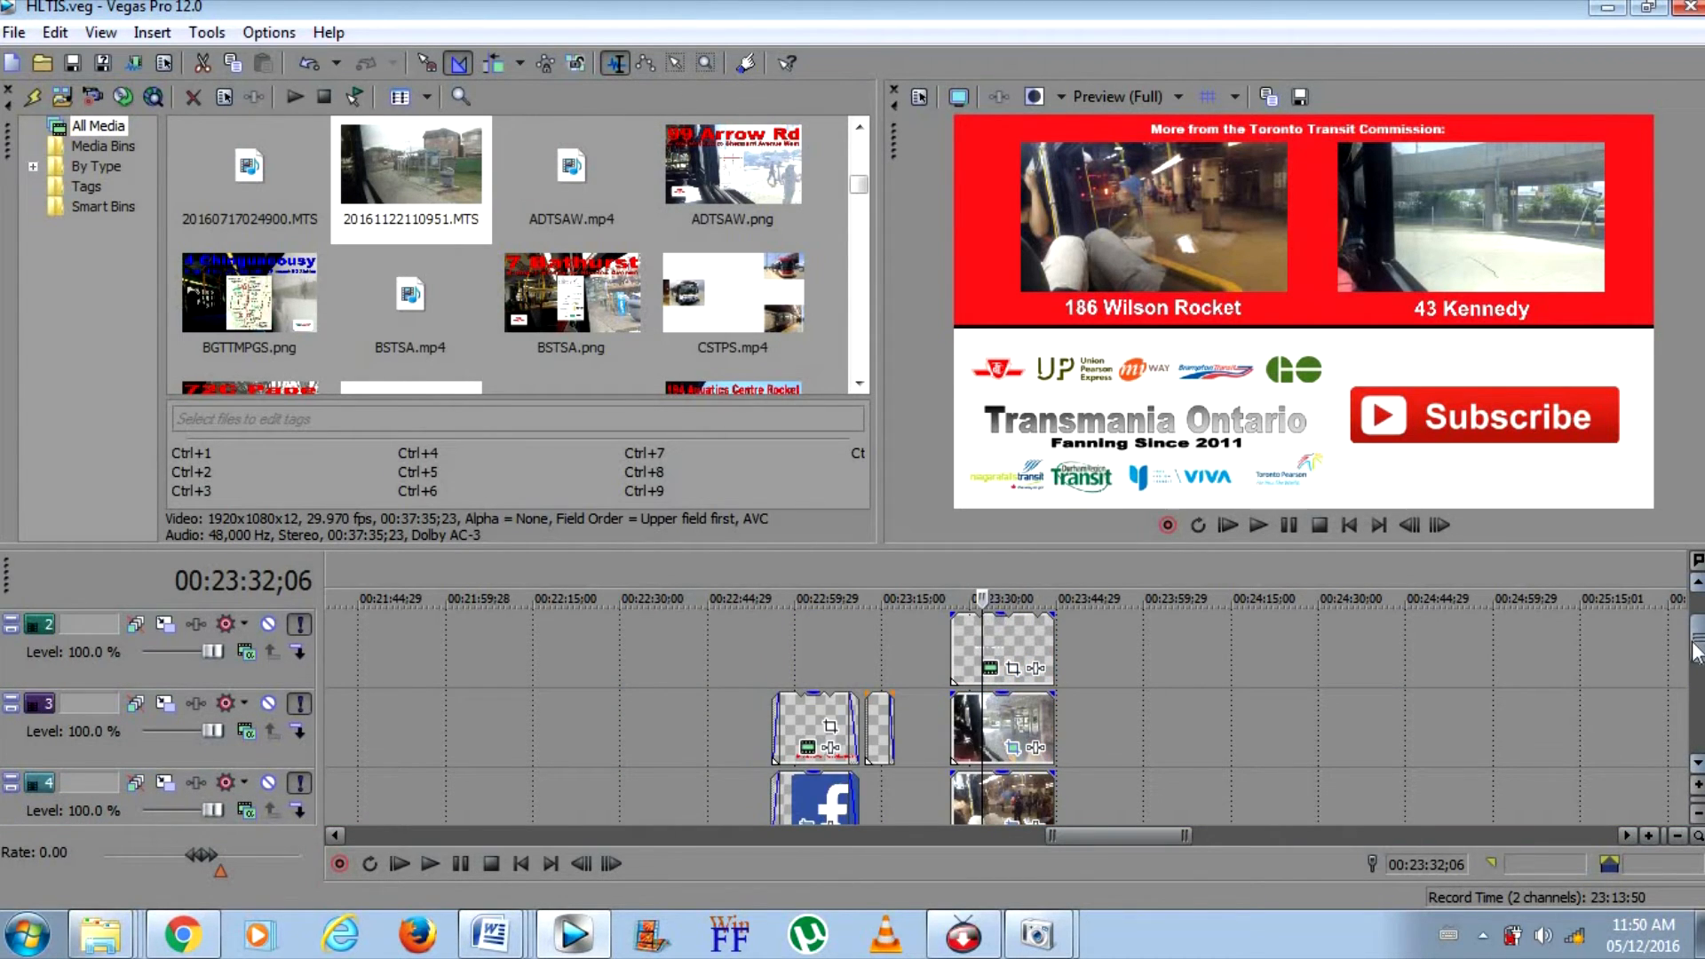
{"action": "left_click", "coordinate": [816, 737]}
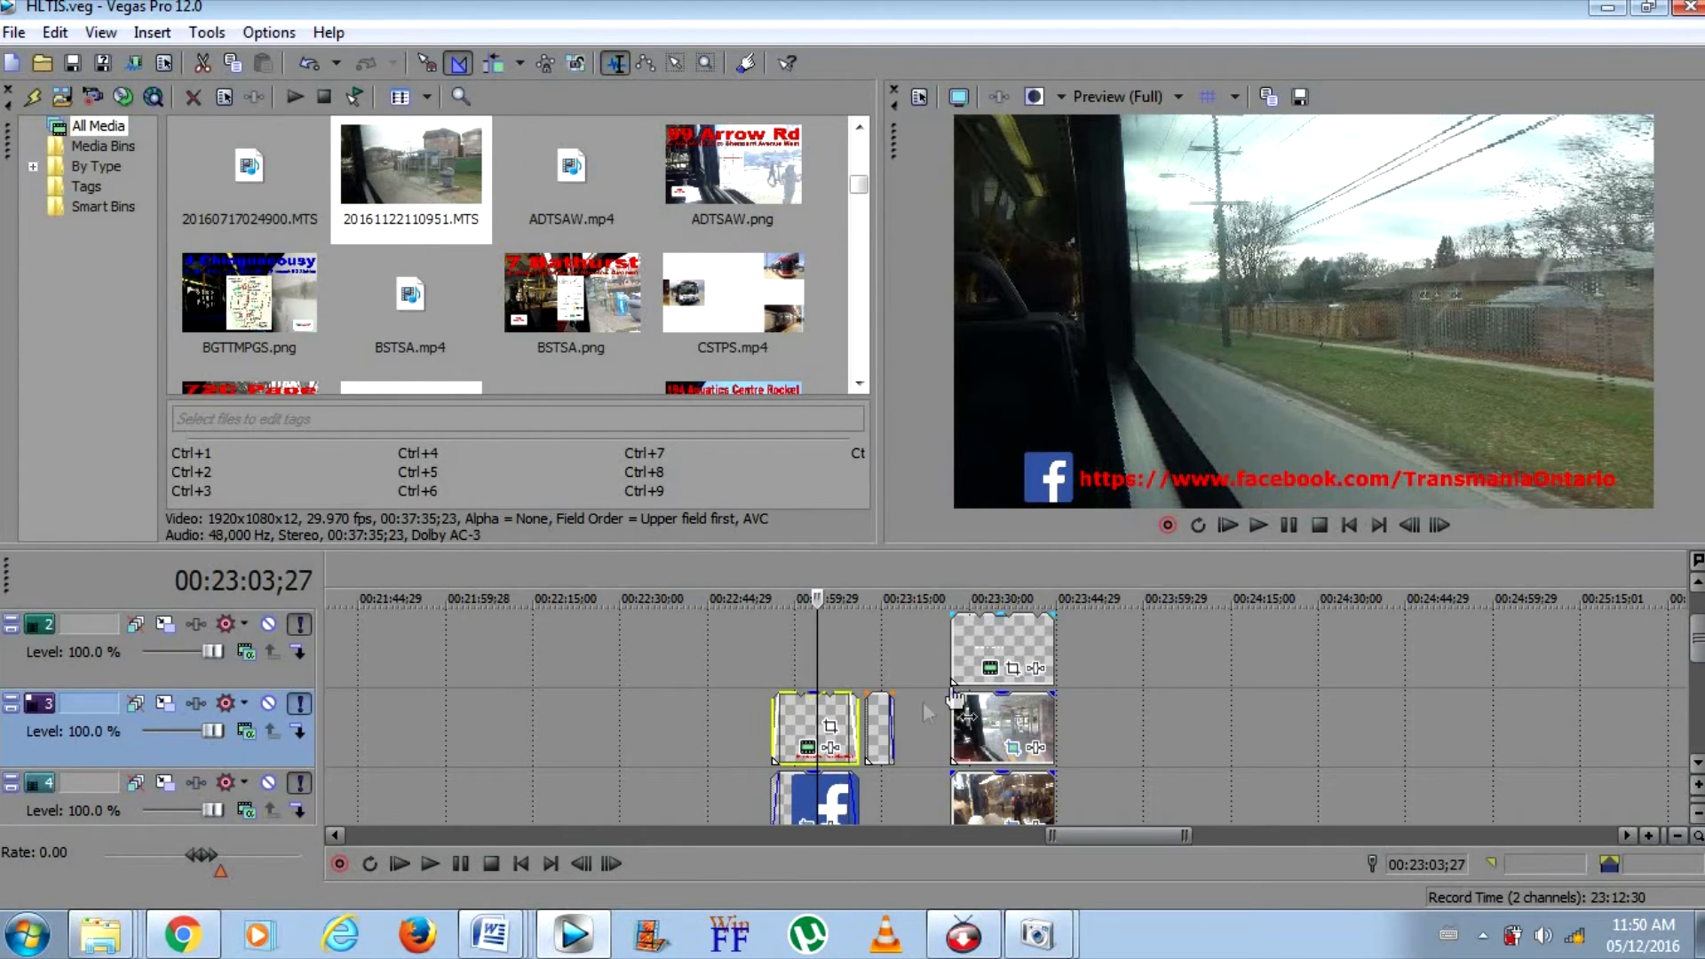
{"action": "left_click", "coordinate": [809, 810], "text": "ctrl"}
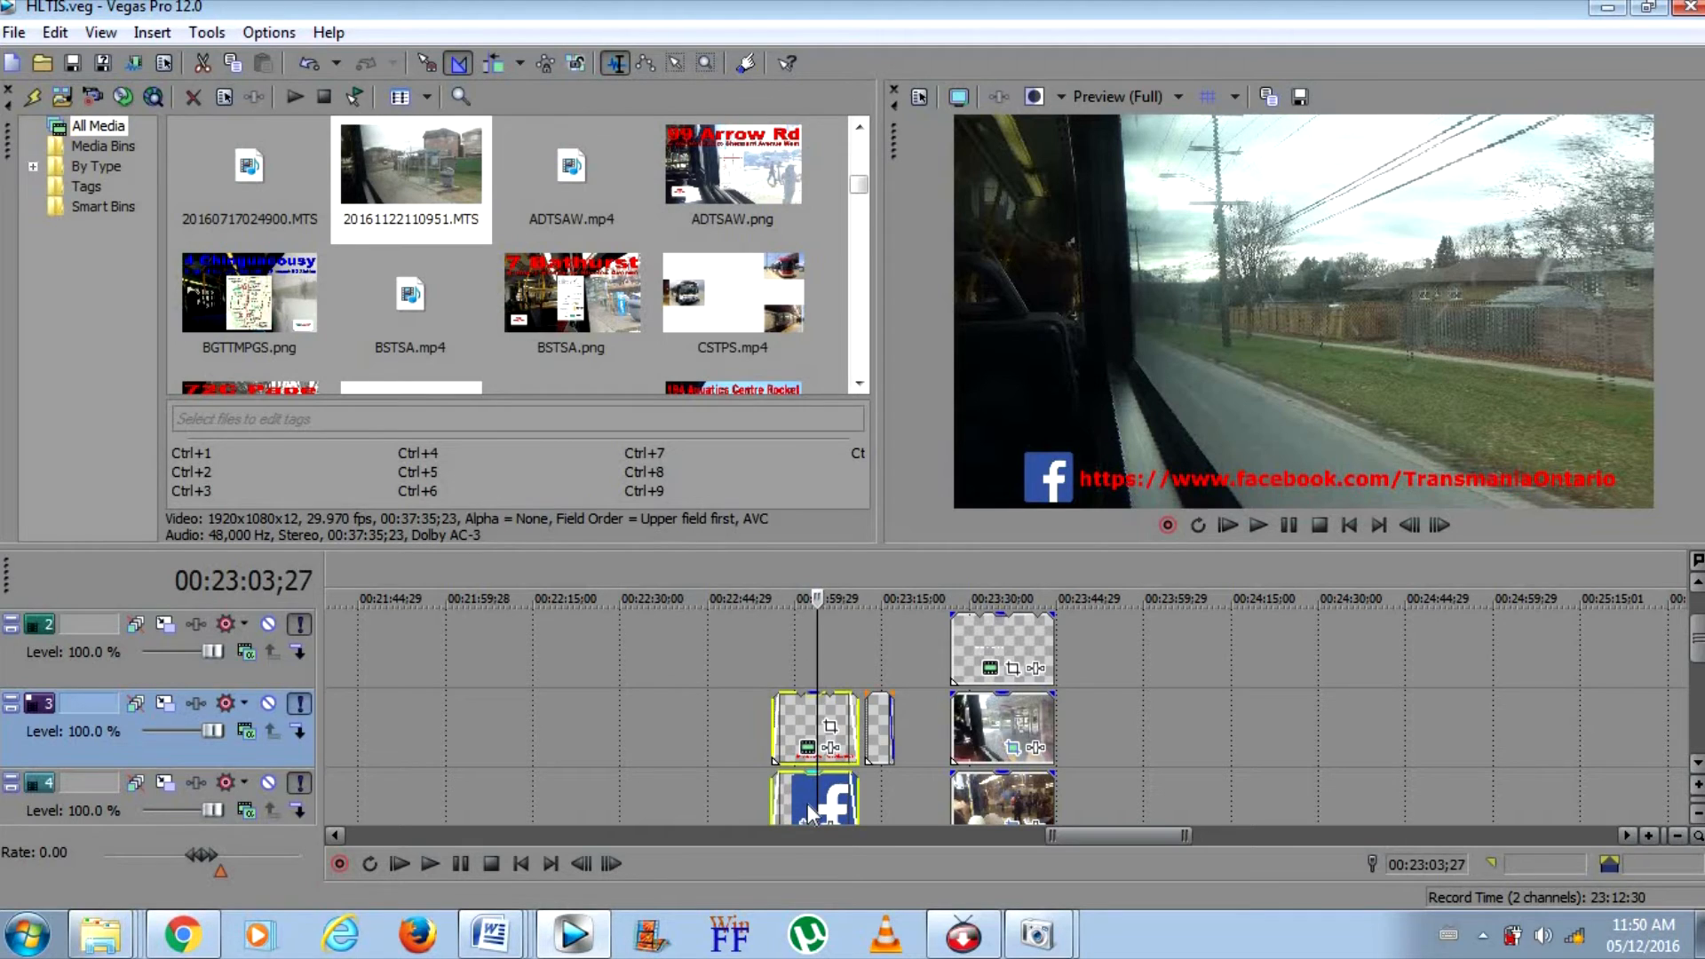
{"action": "left_click", "coordinate": [880, 733], "text": "ctrl"}
Add the end screen's events on tracks 1 to 5 and its audio on track 6 to the current selection
{"action": "left_click", "coordinate": [1005, 632], "text": "ctrl"}
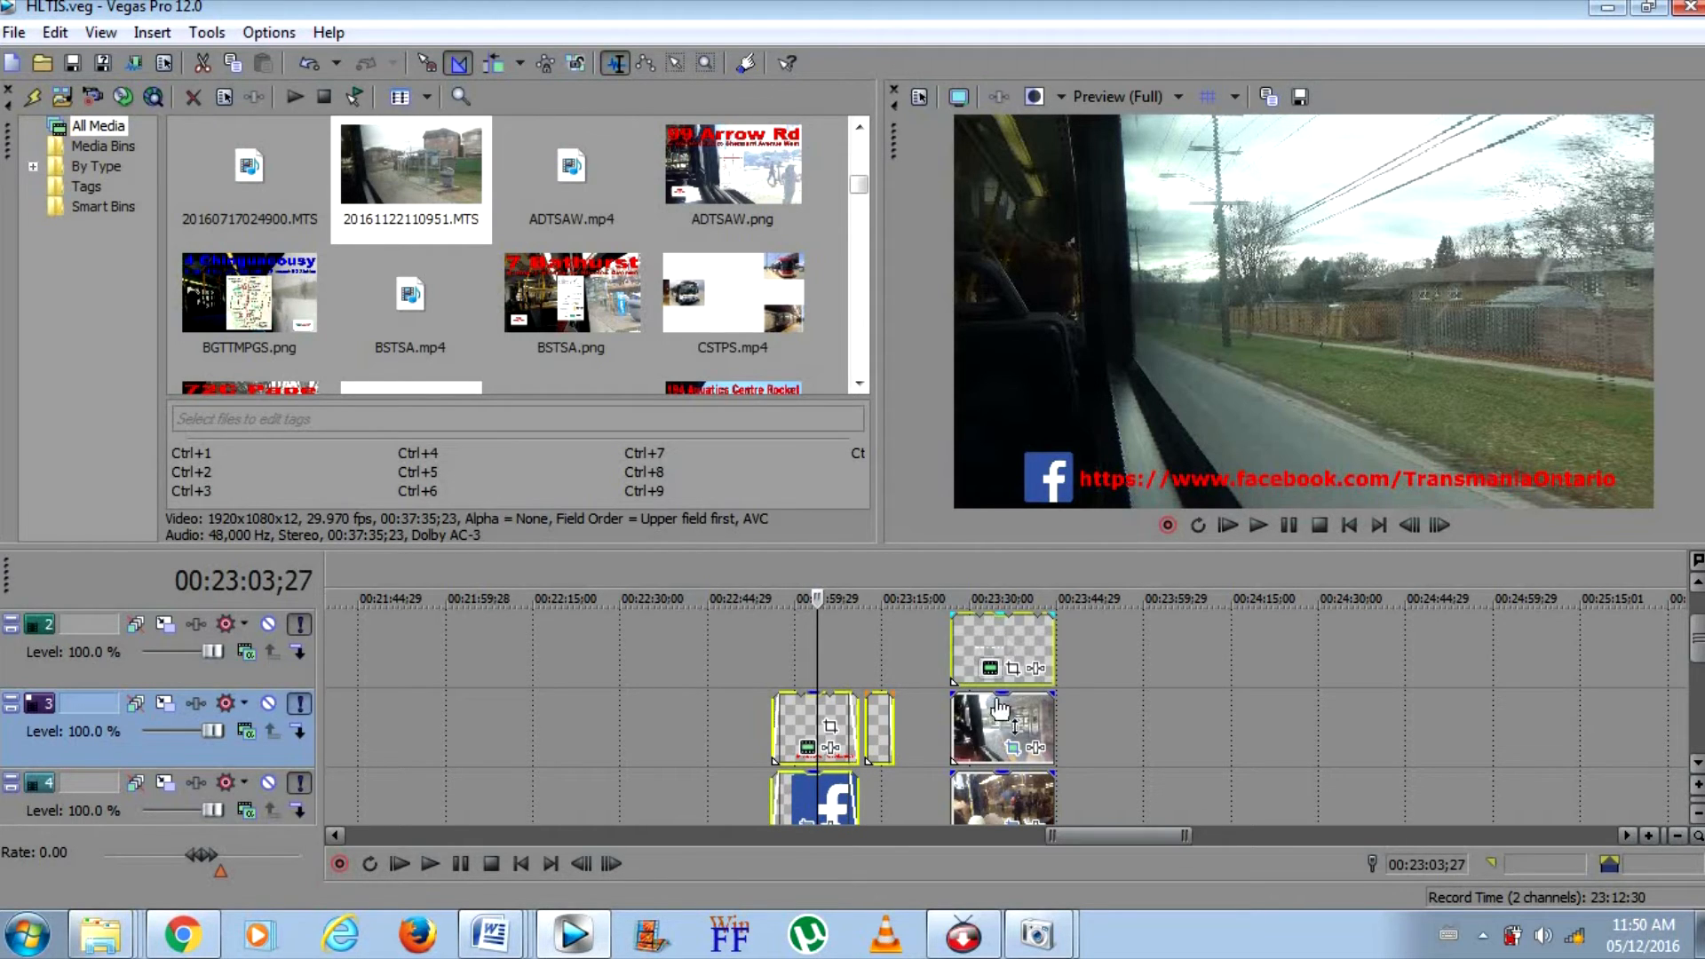
{"action": "left_click", "coordinate": [1004, 717], "text": "ctrl"}
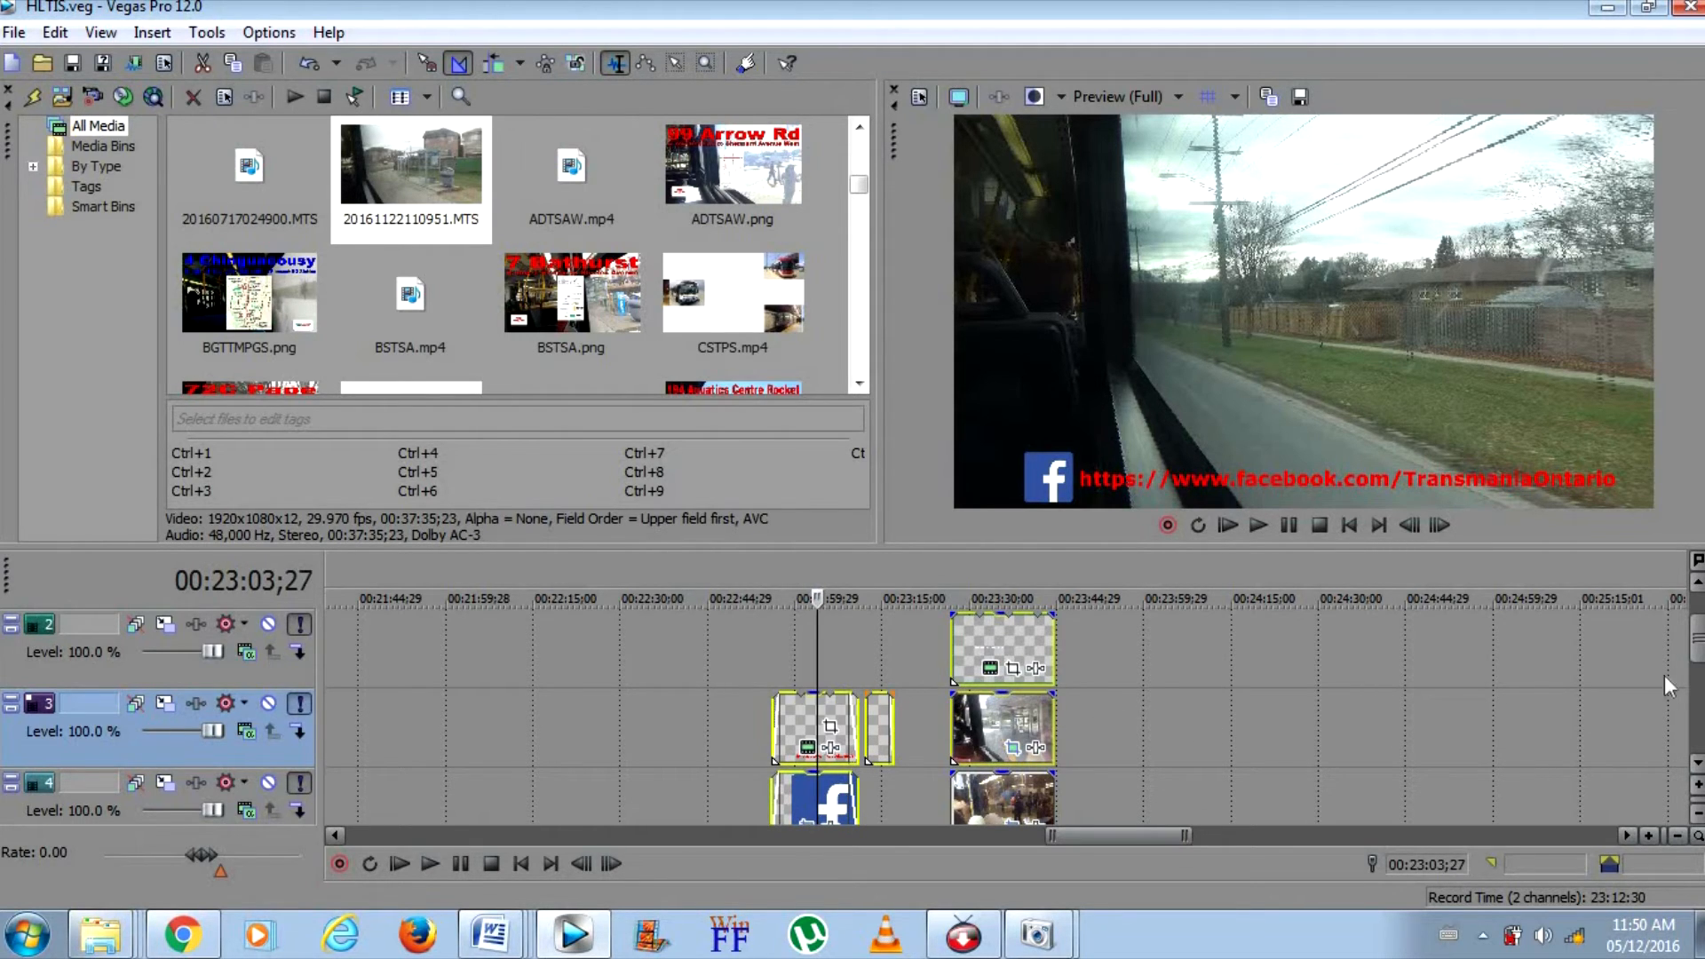
{"action": "left_click", "coordinate": [1697, 581]}
{"action": "left_click", "coordinate": [1007, 628], "text": "ctrl"}
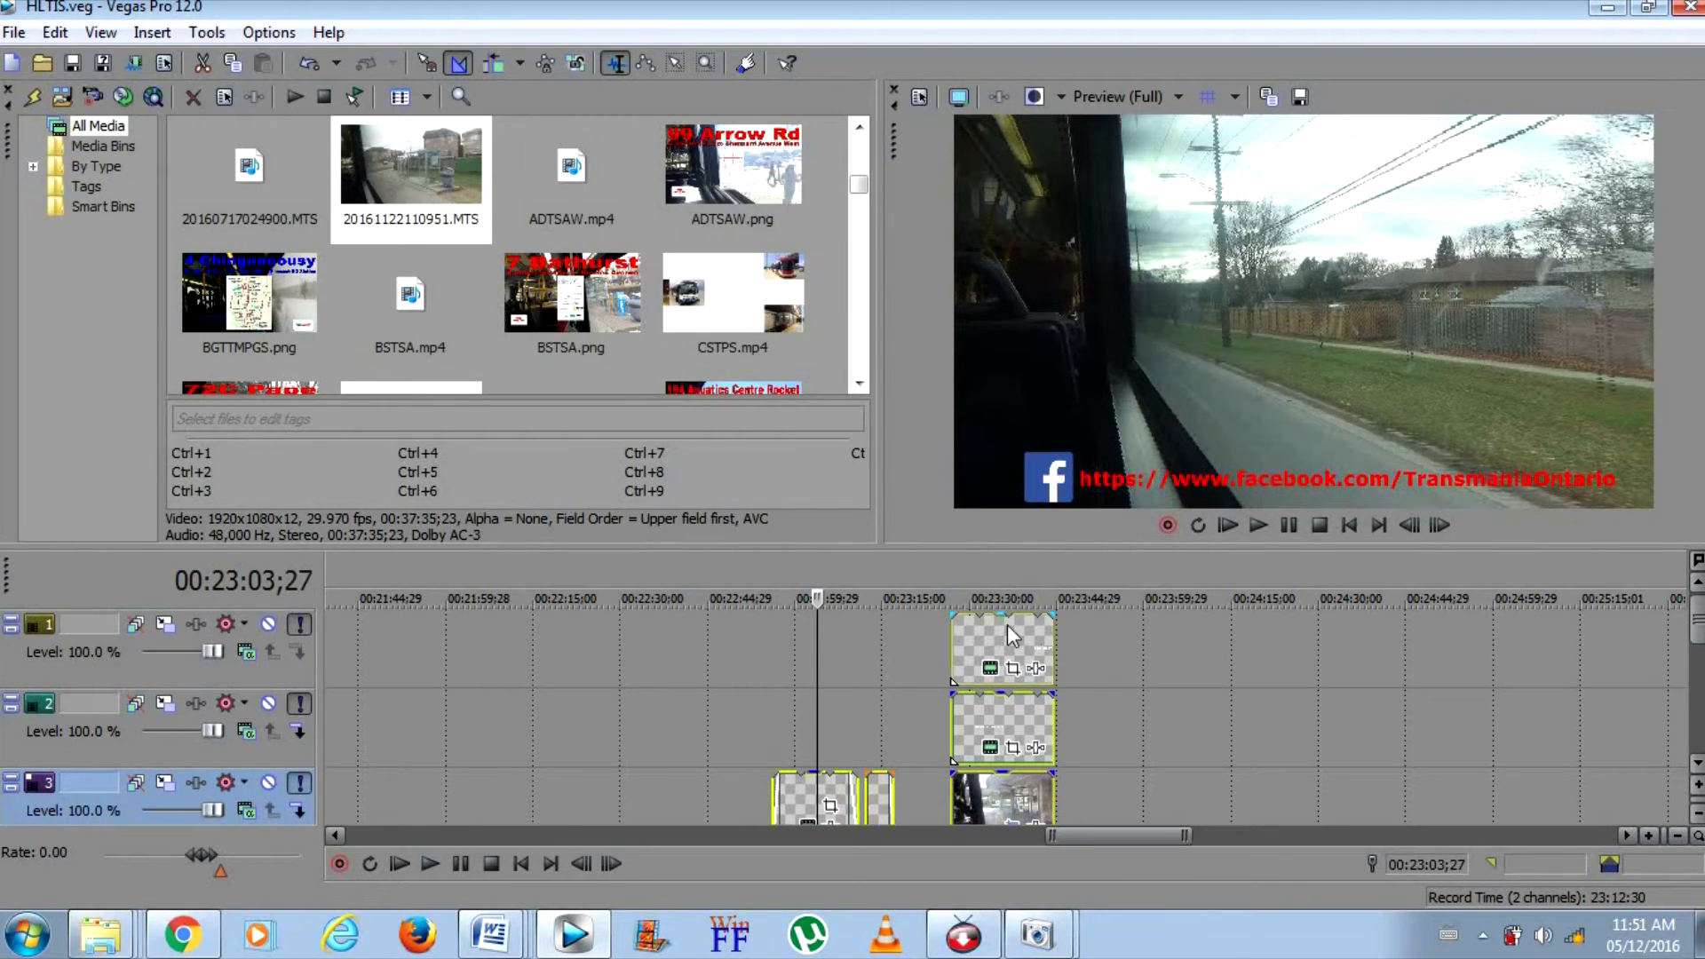
{"action": "left_click_drag", "start_coordinate": [1696, 619], "coordinate": [1696, 697]}
{"action": "left_click", "coordinate": [972, 719], "text": "ctrl"}
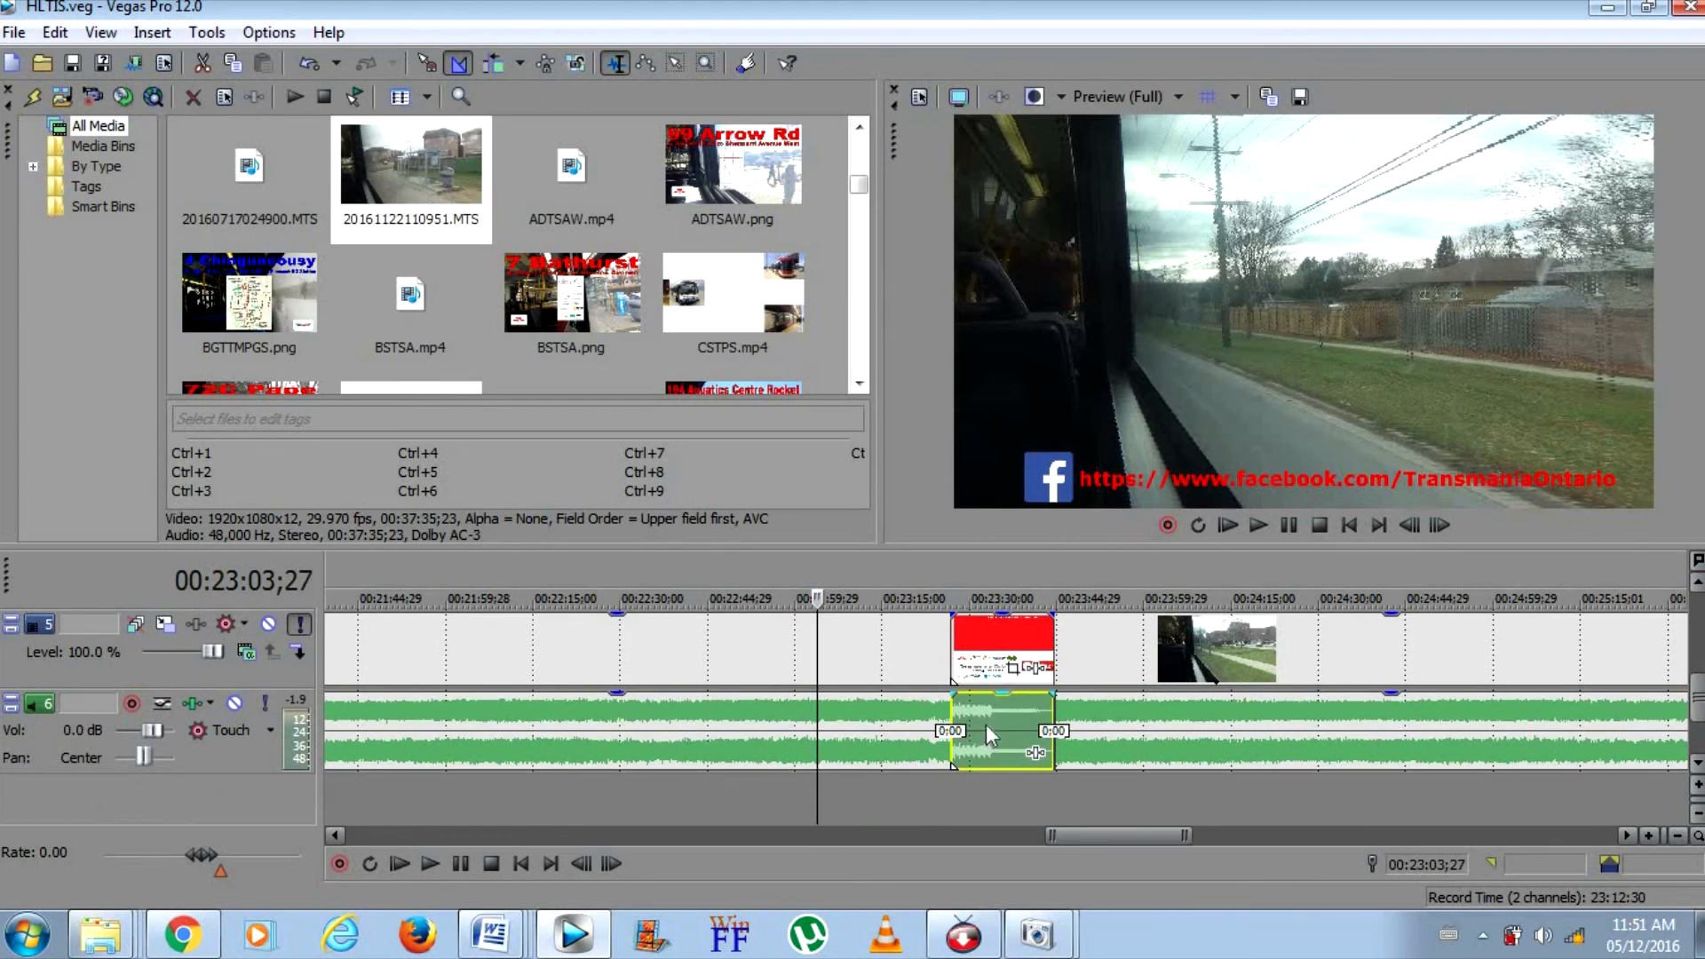
{"action": "scroll", "coordinate": [988, 721], "scroll_direction": "up", "scroll_amount": 3}
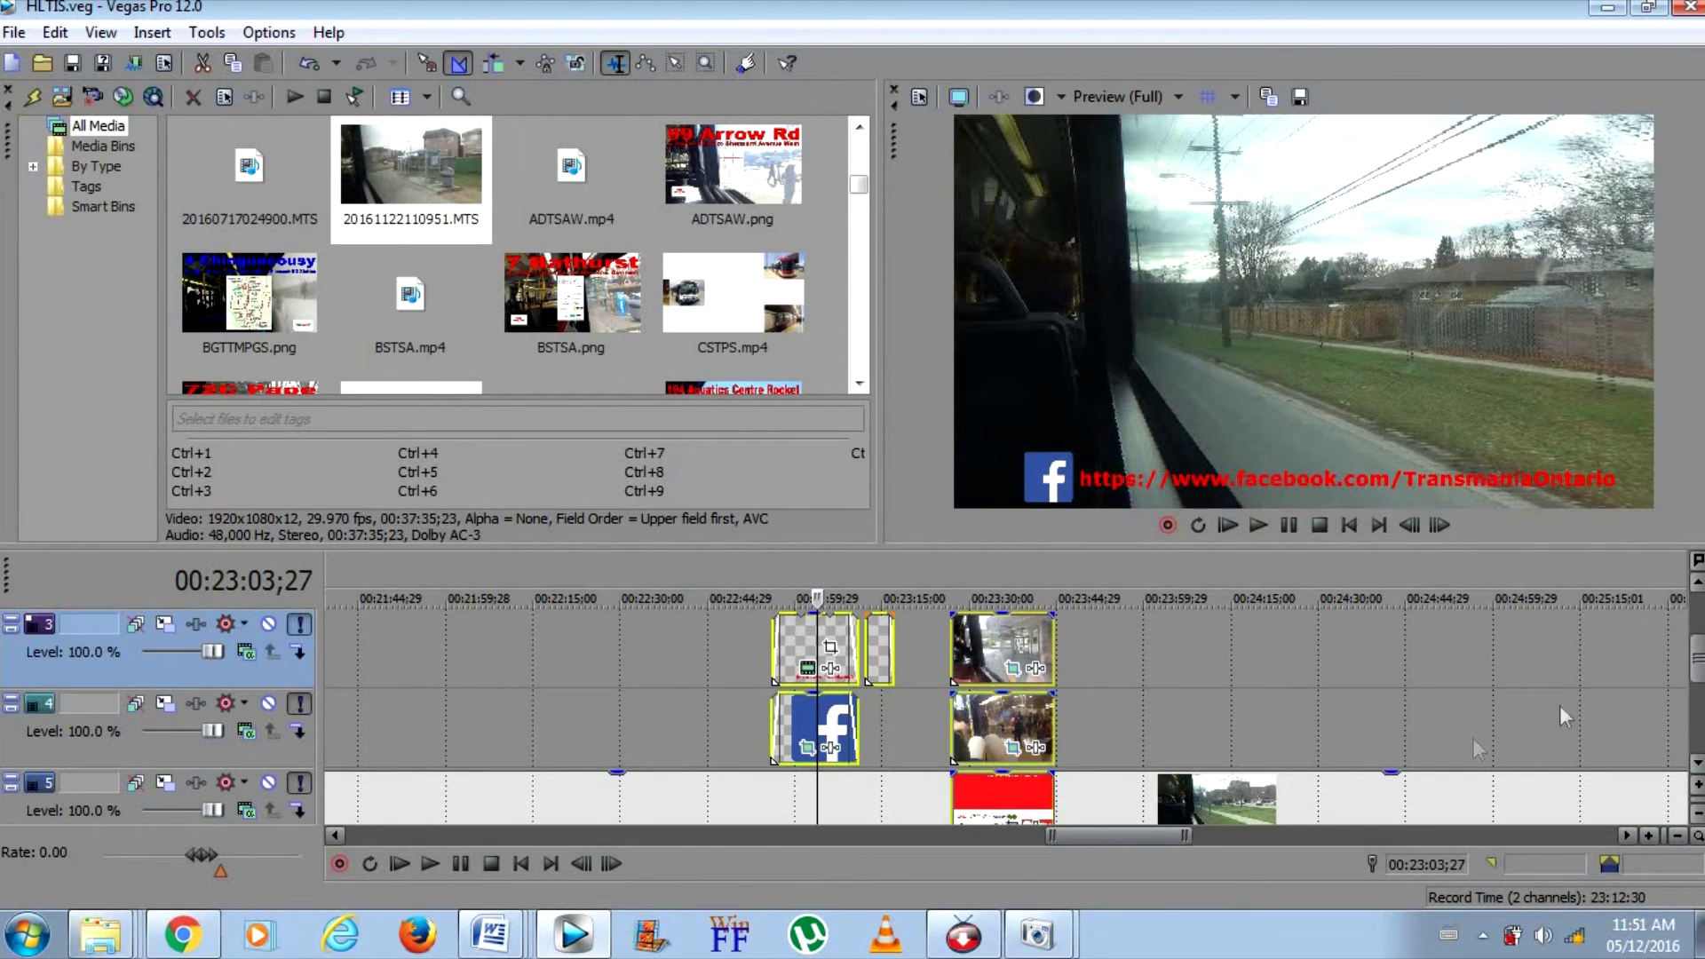
{"action": "mouse_move", "coordinate": [1696, 657]}
{"action": "left_mouse_down"}
{"action": "mouse_move", "coordinate": [1697, 606]}
{"action": "mouse_move", "coordinate": [1697, 686]}
{"action": "left_mouse_up"}
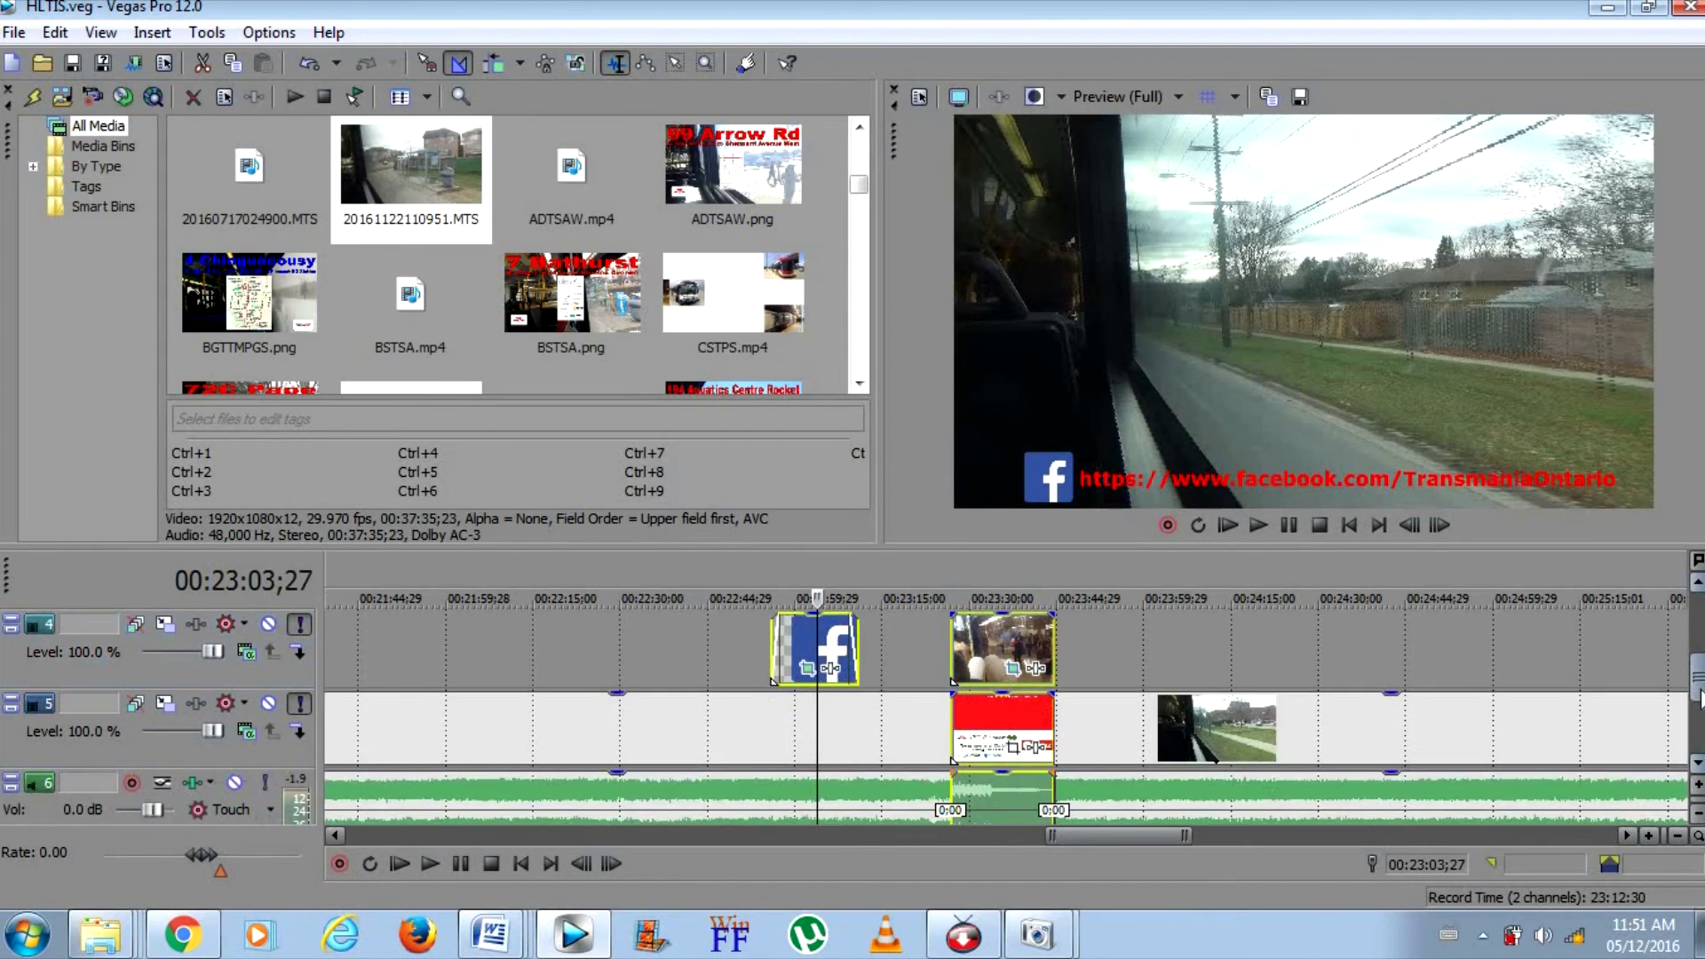
Move the selected Facebook overlays and end screen events along the timeline so the end screen starts where the ride footage ends
{"action": "left_click_drag", "start_coordinate": [1120, 739], "coordinate": [1412, 737]}
{"action": "left_click_drag", "start_coordinate": [1691, 713], "coordinate": [1520, 721]}
{"action": "left_click", "coordinate": [1480, 726]}
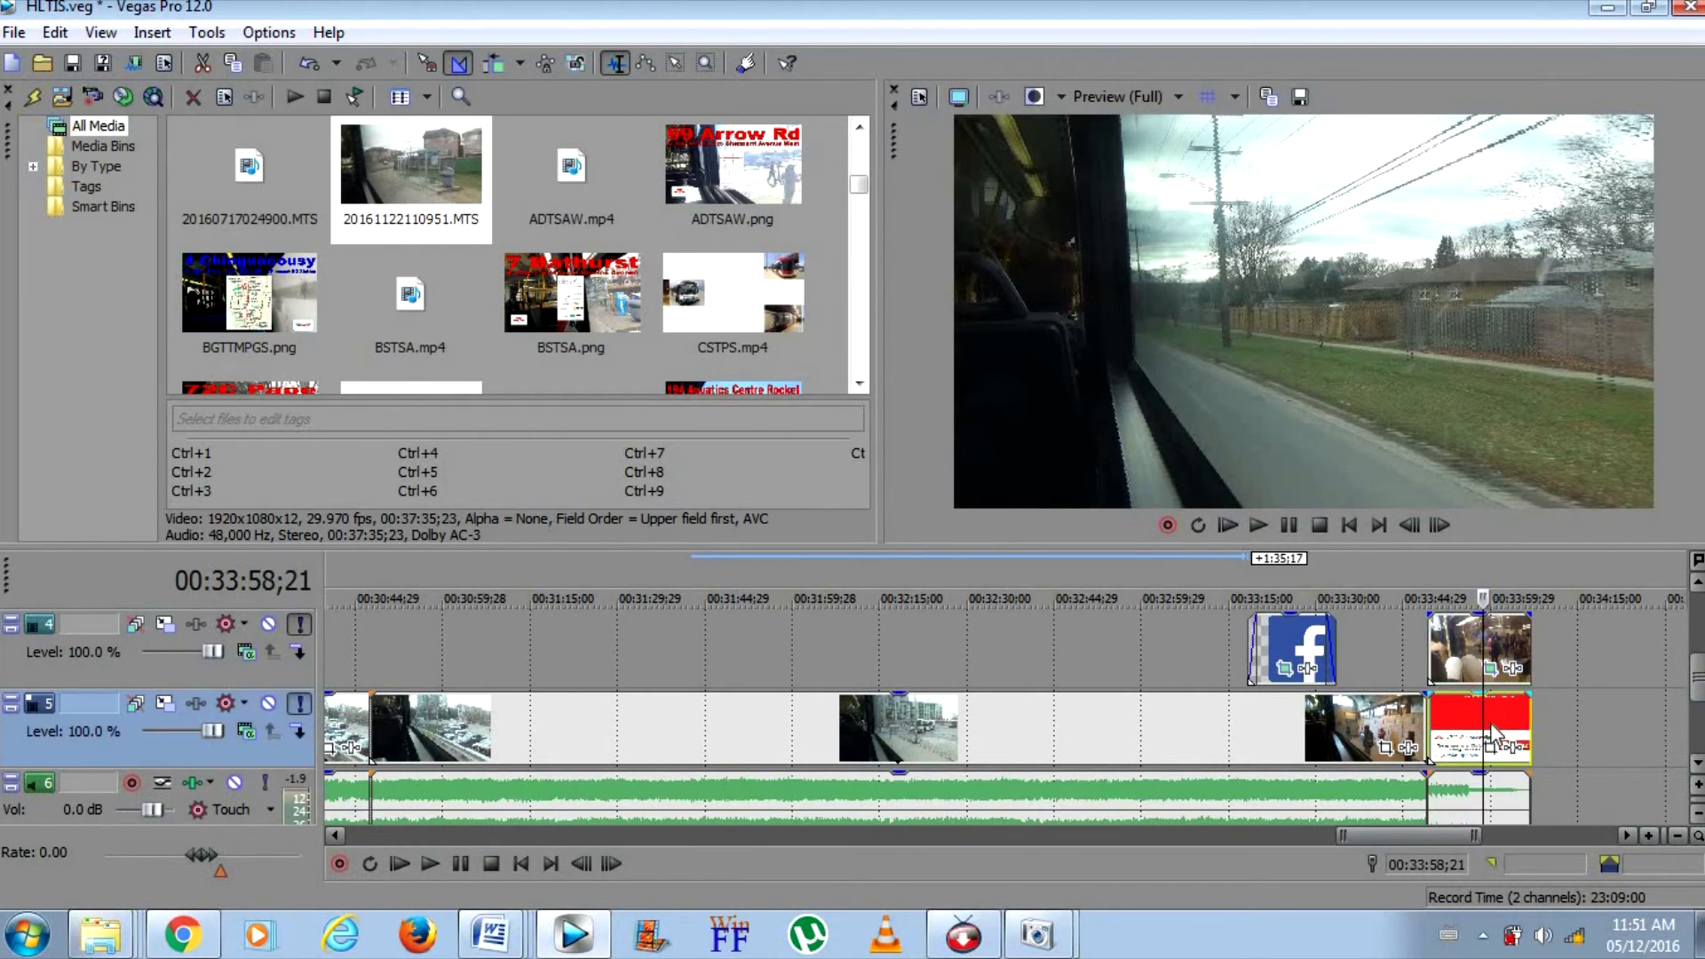
{"action": "left_click", "coordinate": [1647, 835]}
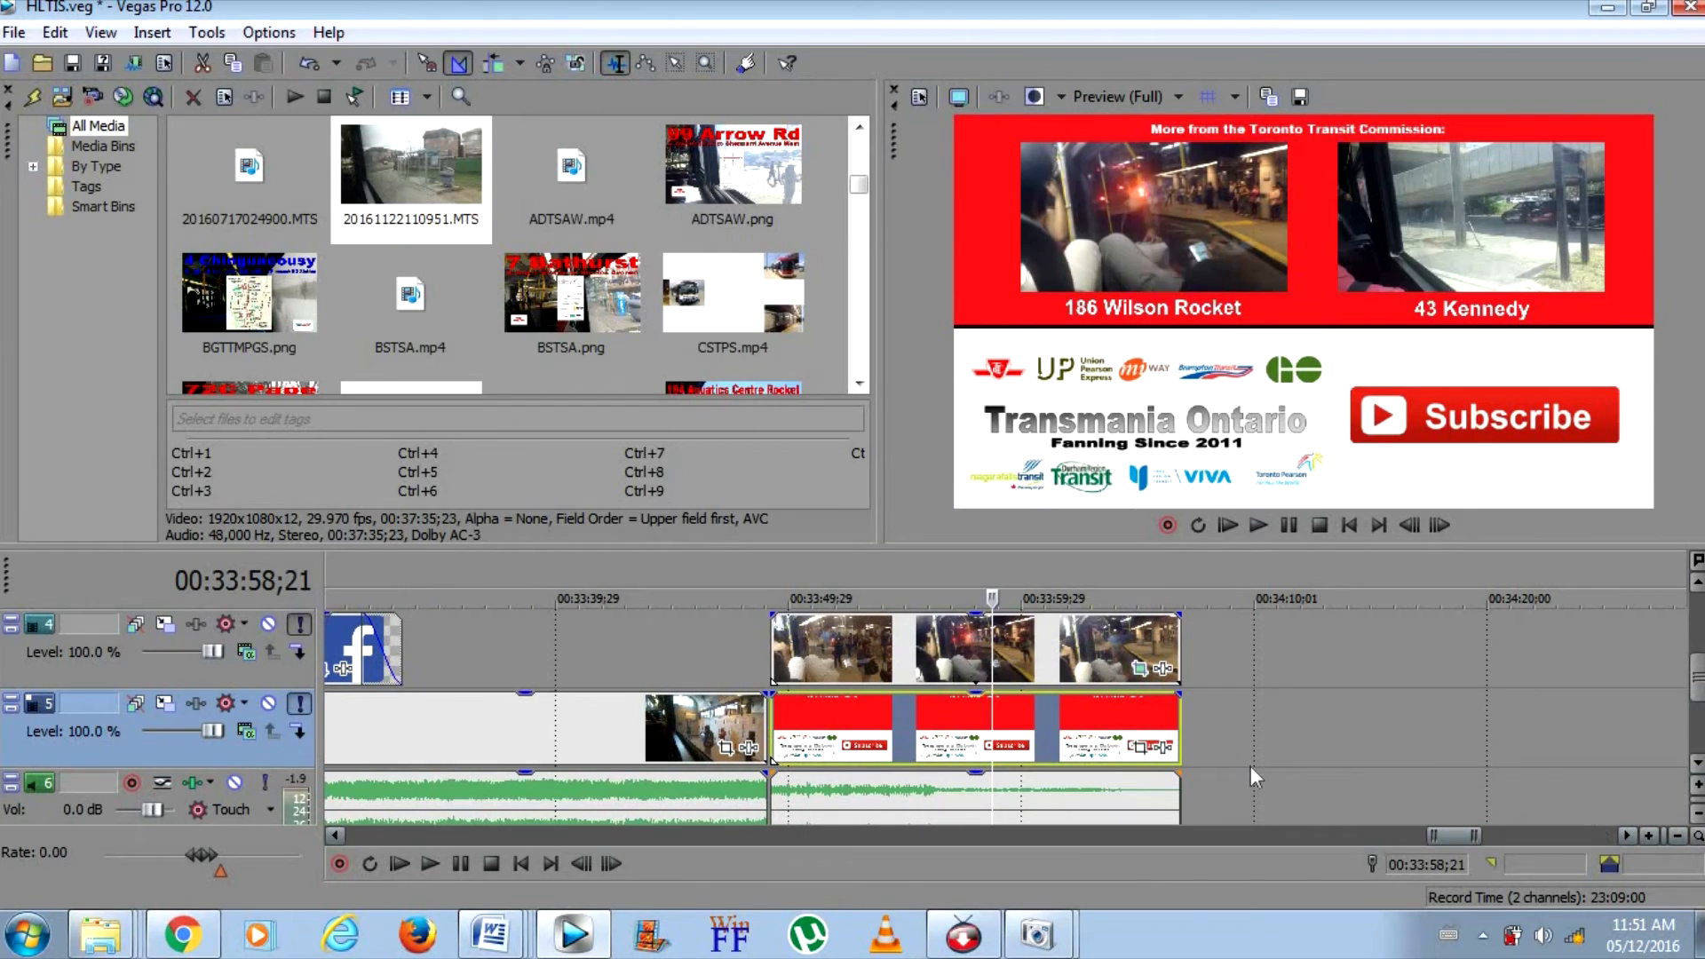
{"action": "left_click", "coordinate": [1181, 726]}
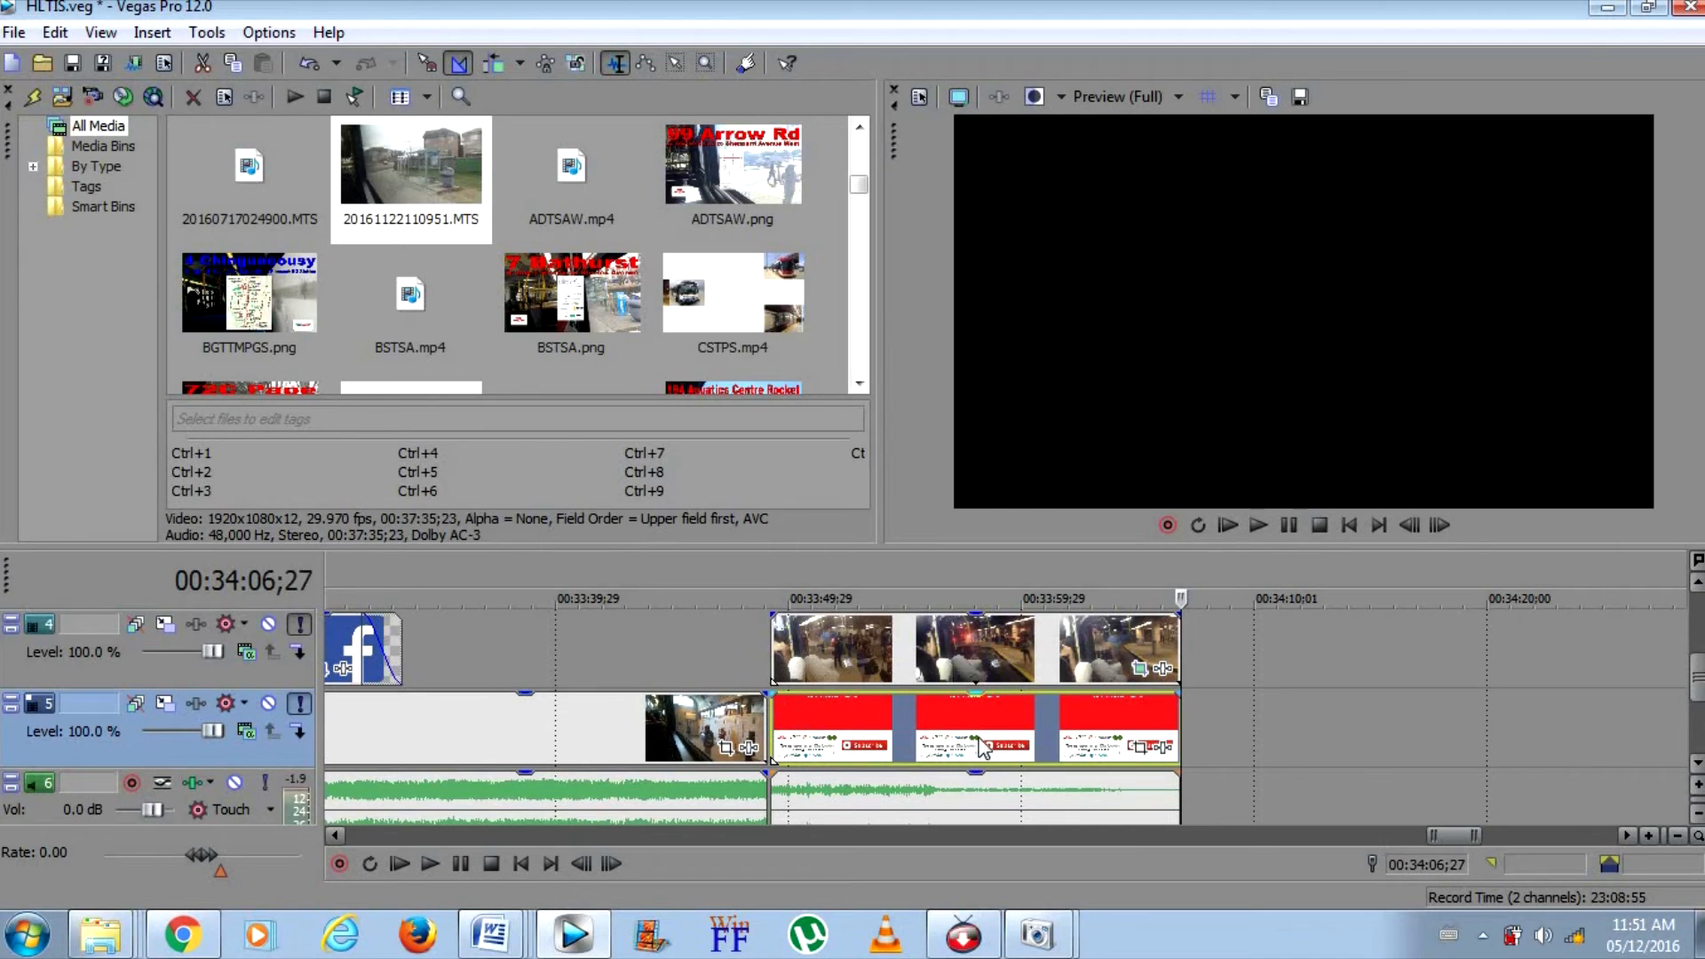
Add a fade-out of about 10 seconds to the end of the ride clip on track 5
{"action": "left_click_drag", "start_coordinate": [1445, 831], "coordinate": [1438, 831]}
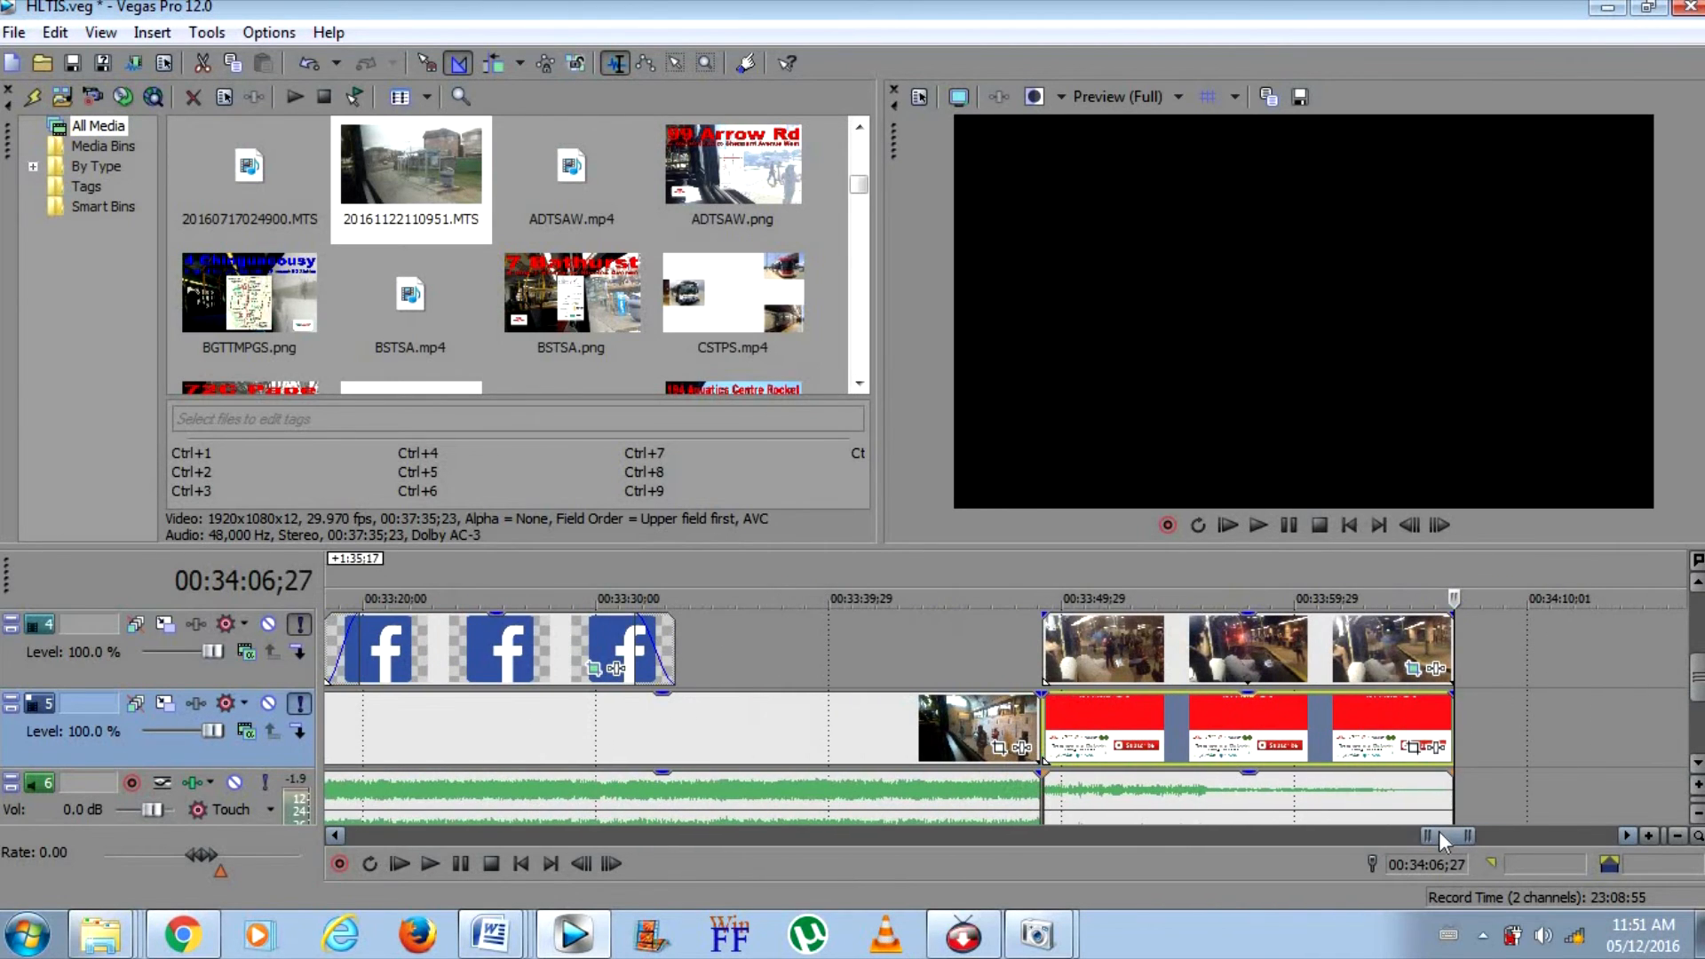
{"action": "left_click_drag", "start_coordinate": [1696, 680], "coordinate": [1696, 661]}
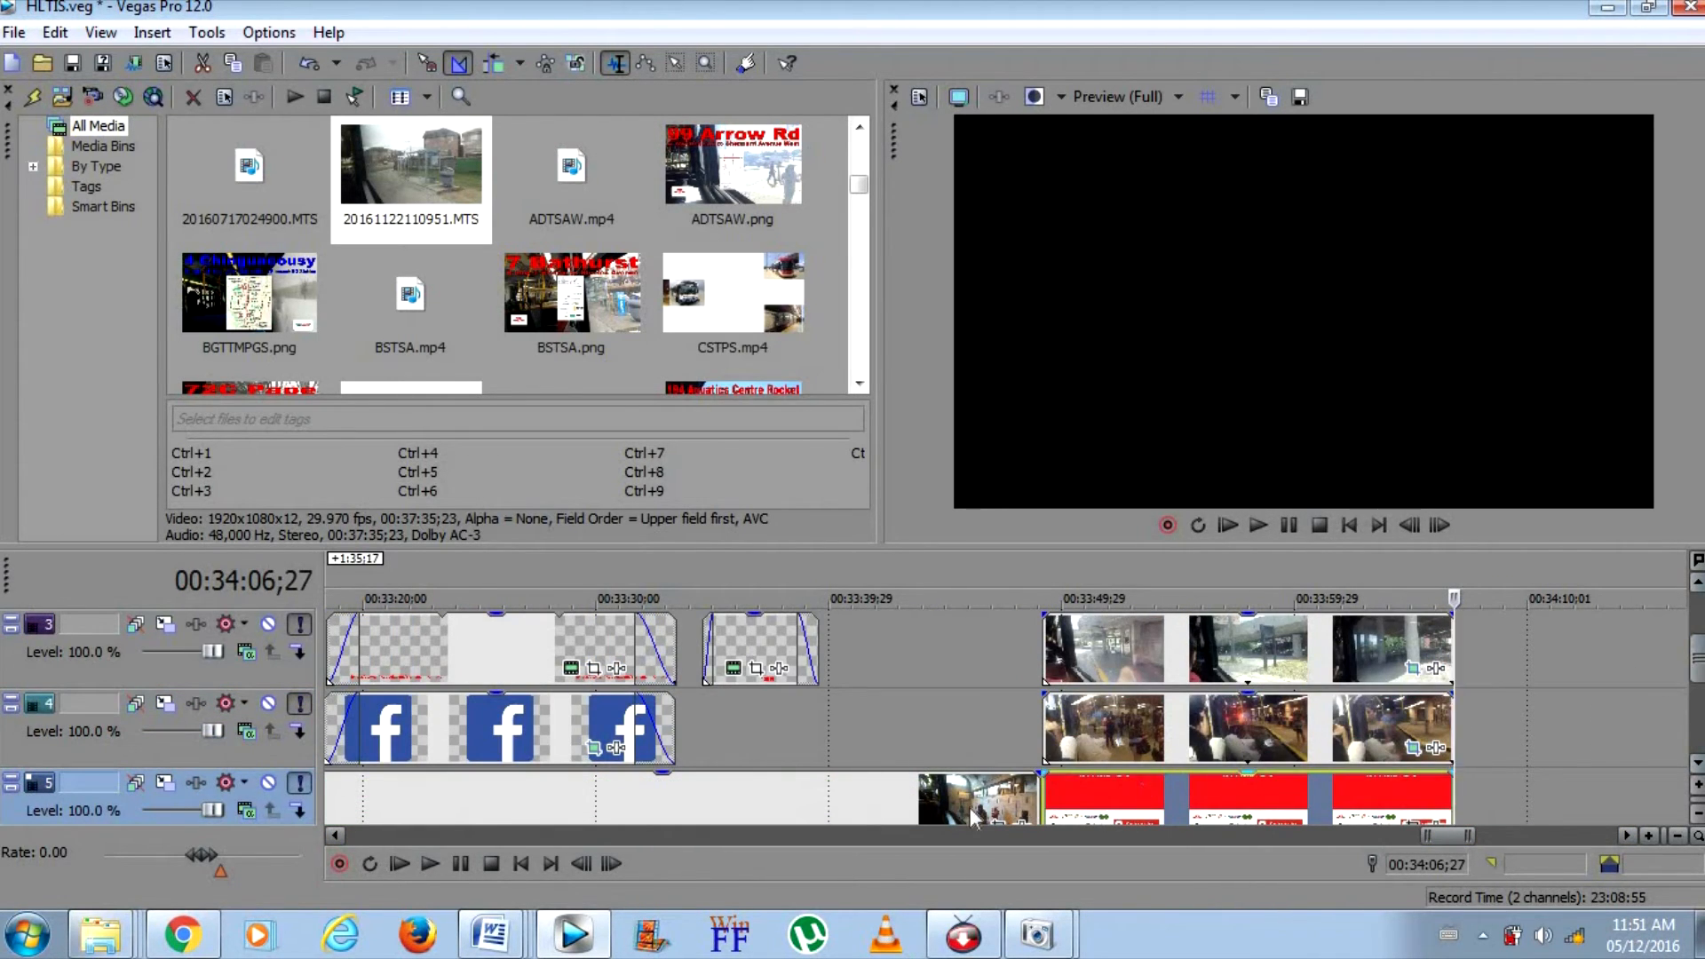
{"action": "left_click", "coordinate": [929, 801]}
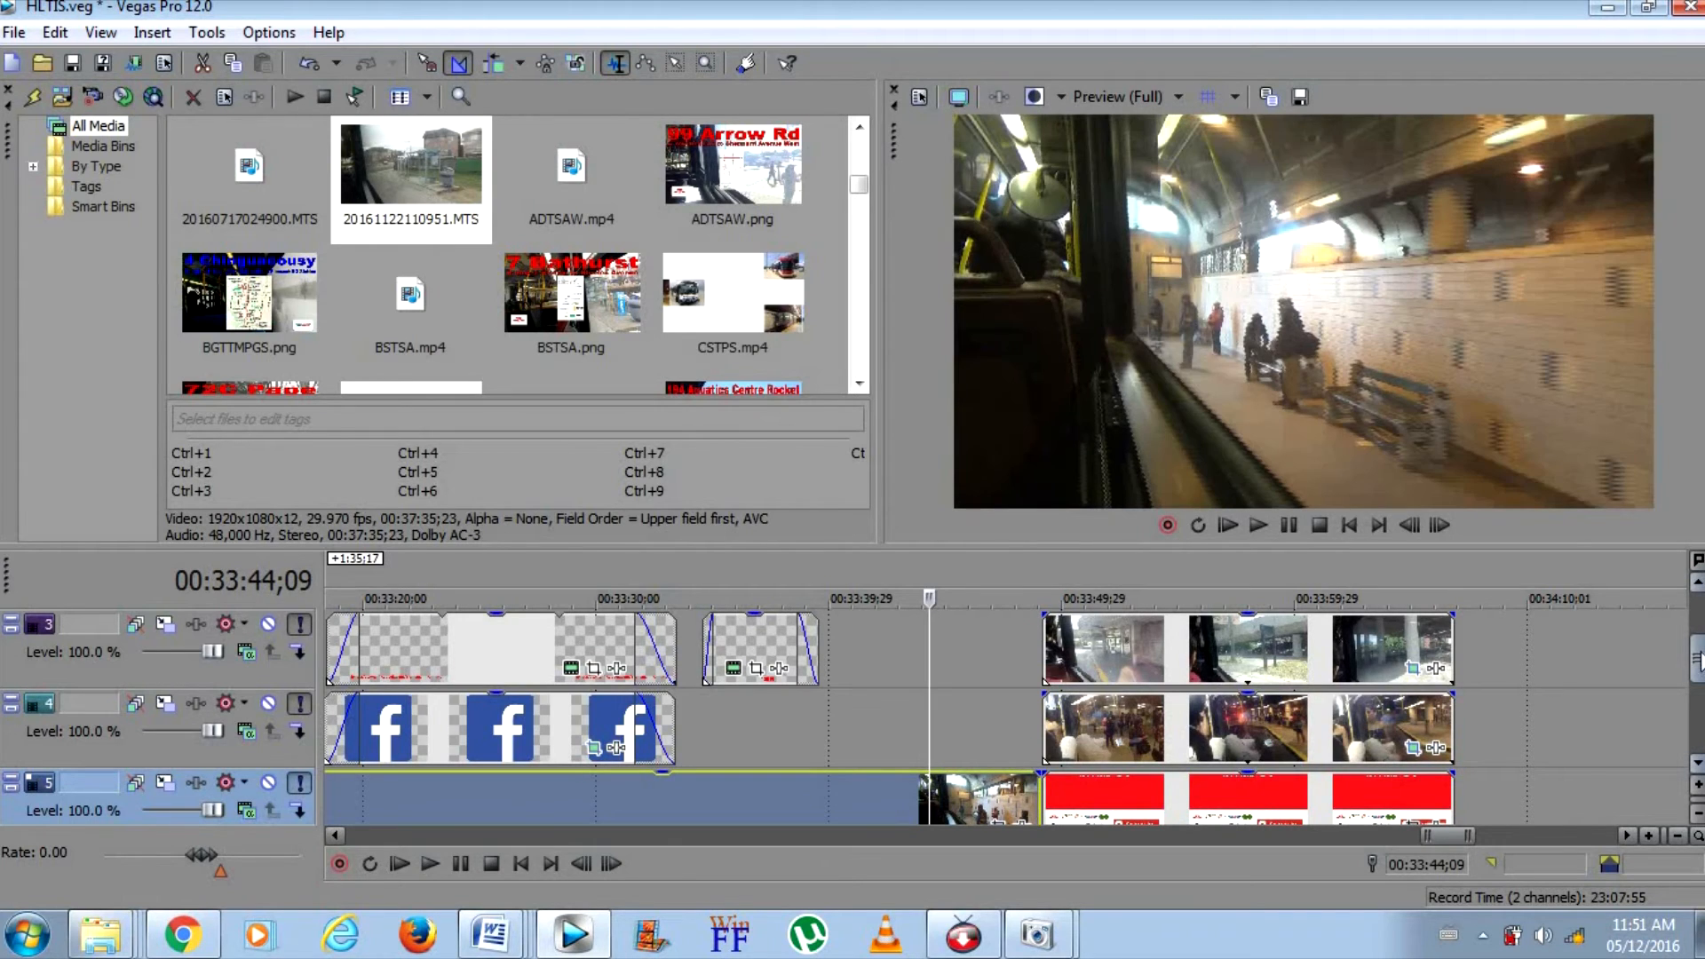
{"action": "mouse_move", "coordinate": [1697, 671]}
{"action": "left_mouse_down"}
{"action": "mouse_move", "coordinate": [1698, 688]}
{"action": "mouse_move", "coordinate": [1698, 664]}
{"action": "left_mouse_up"}
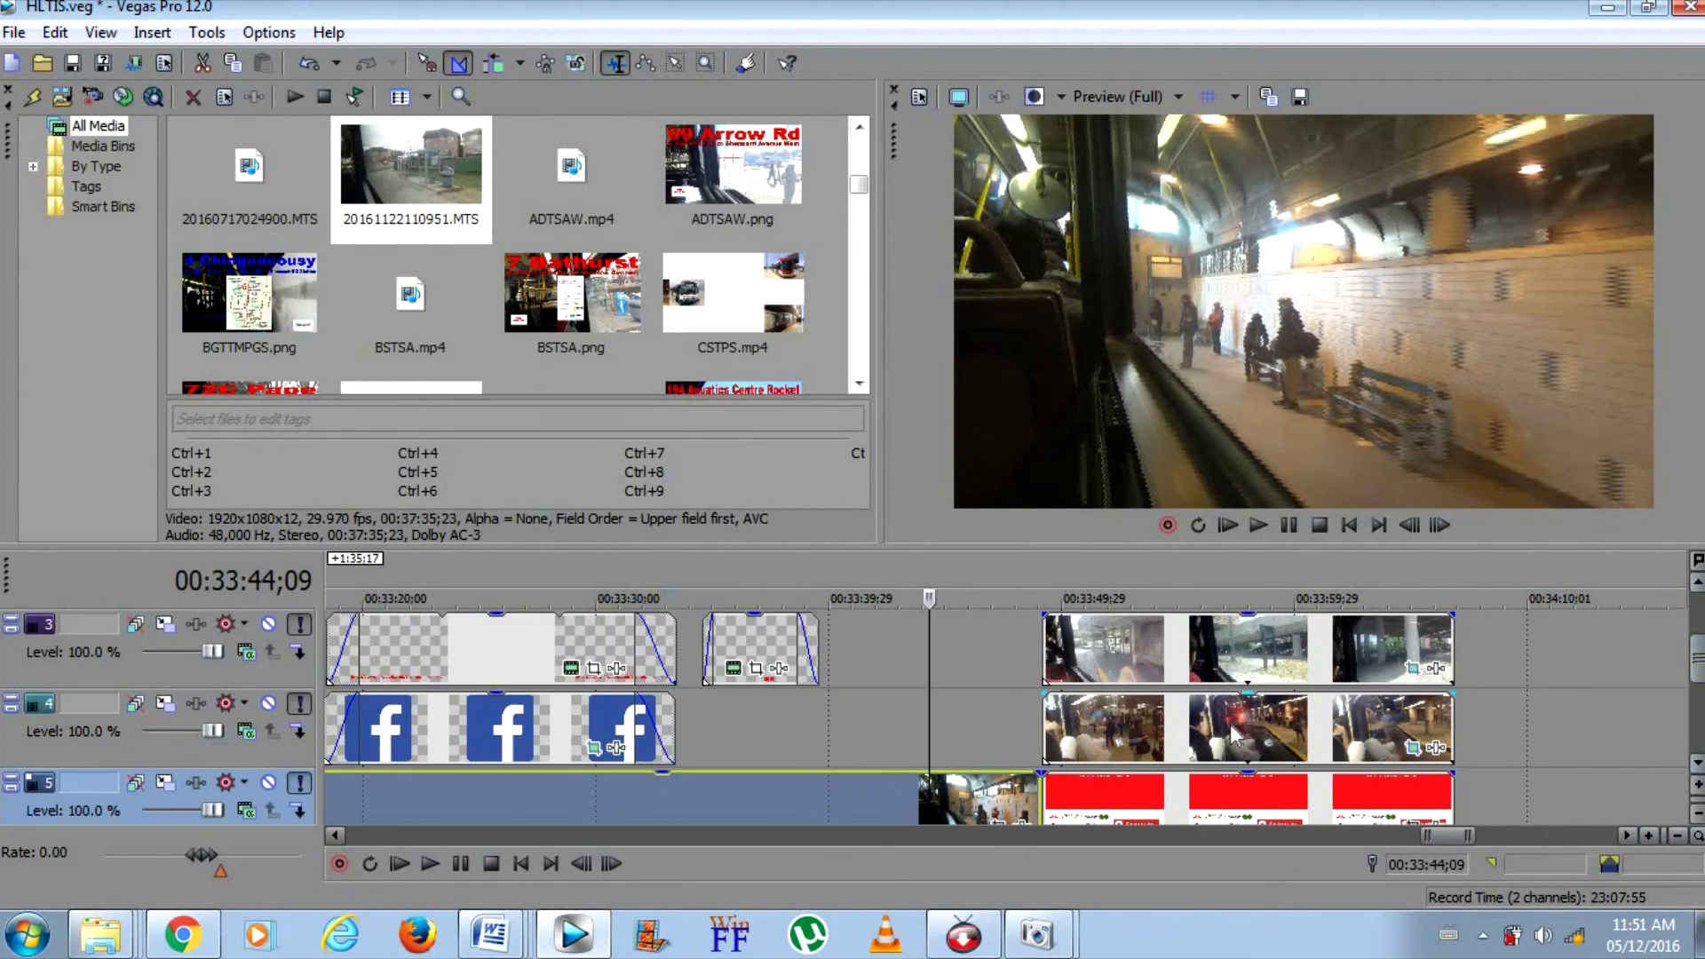
{"action": "mouse_move", "coordinate": [1041, 770]}
{"action": "left_mouse_down"}
{"action": "mouse_move", "coordinate": [797, 799]}
{"action": "mouse_move", "coordinate": [854, 799]}
{"action": "left_mouse_up"}
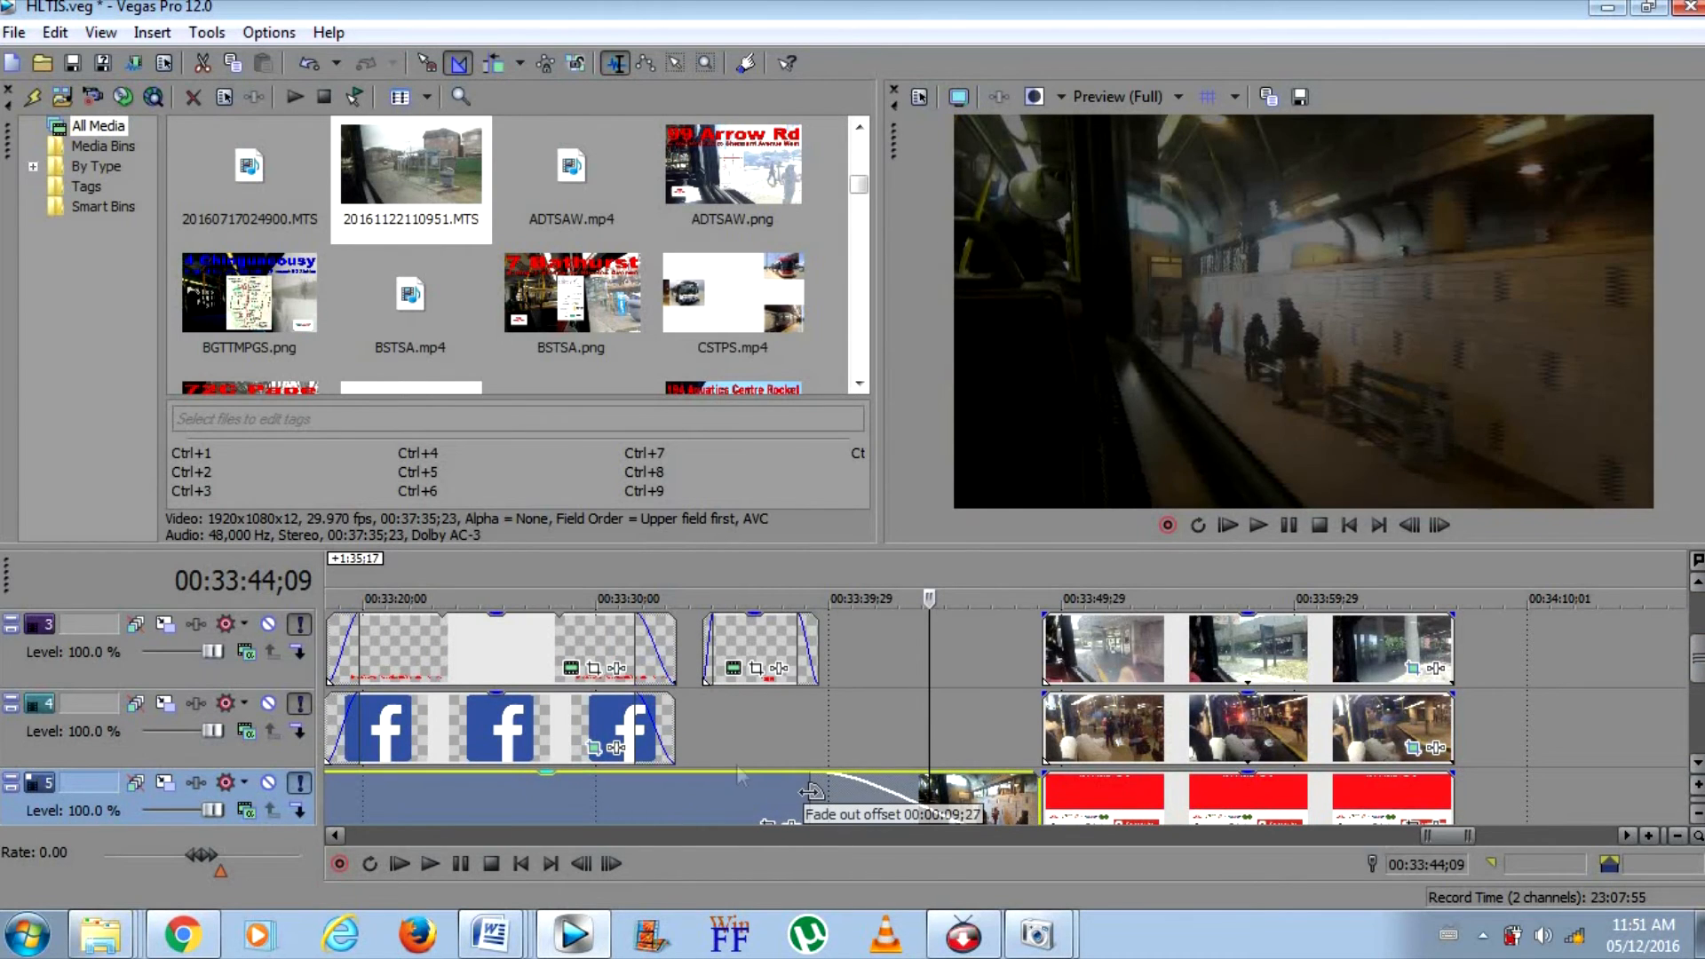
Play the video's ending from the start of the Facebook overlay through the ride's fade-out into the end screen
{"action": "left_click", "coordinate": [333, 649]}
{"action": "left_click", "coordinate": [1271, 526]}
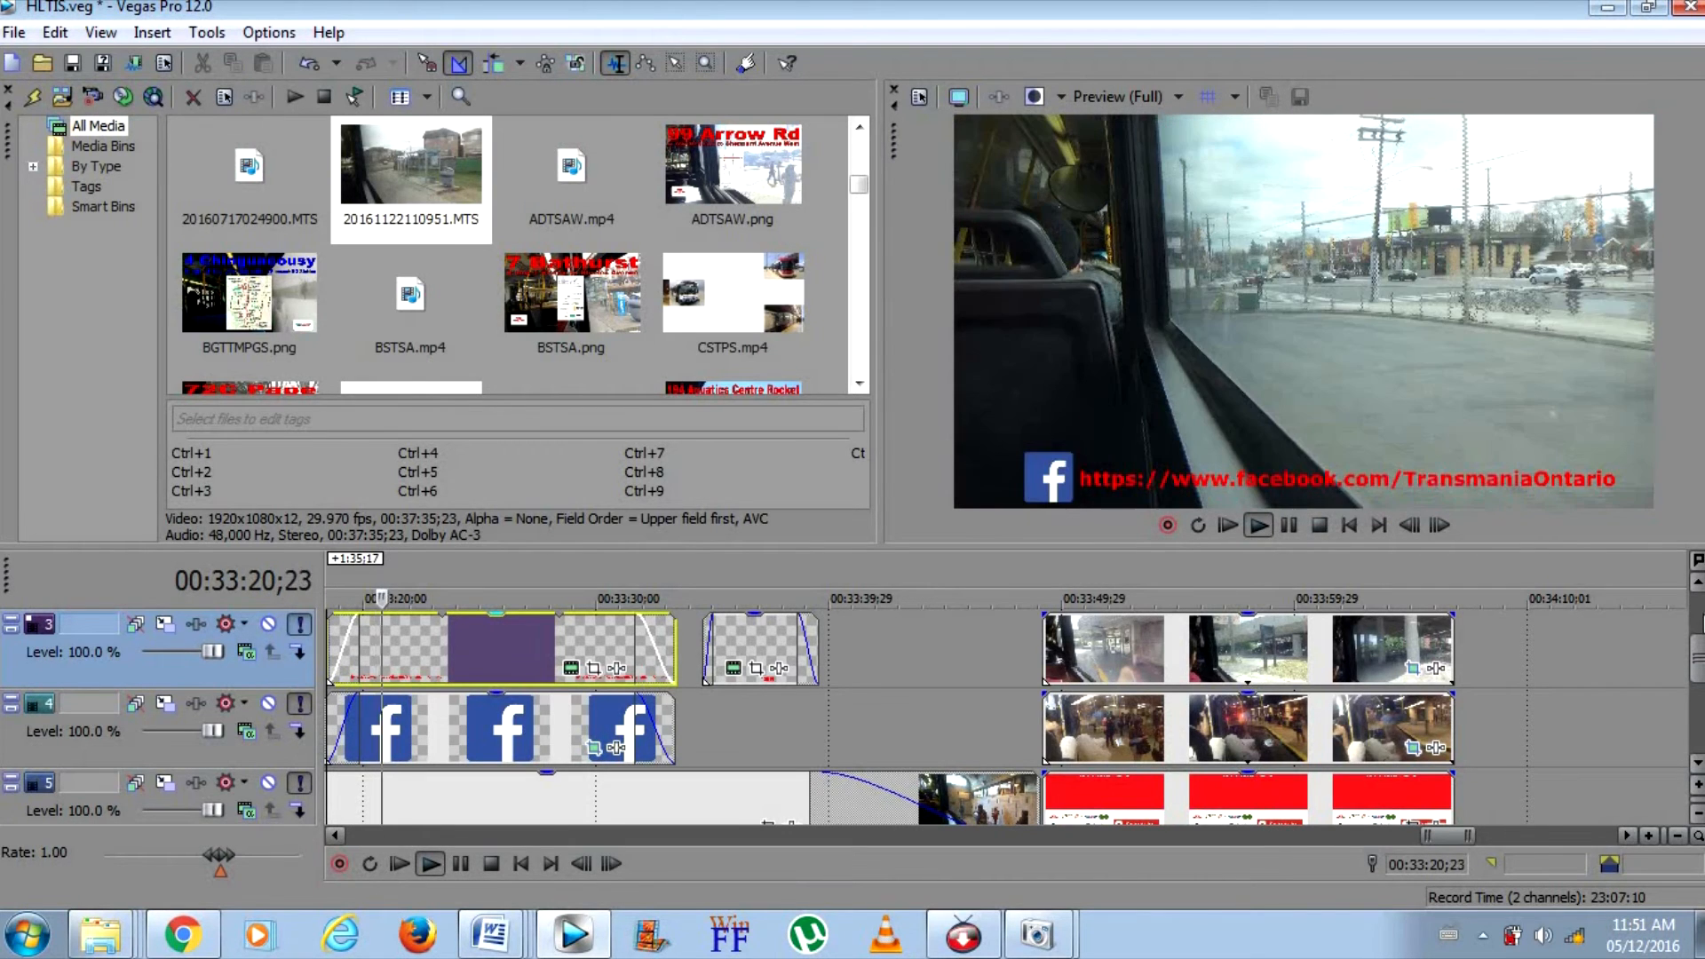
{"action": "left_click_drag", "start_coordinate": [1697, 658], "coordinate": [1698, 717]}
{"action": "left_click", "coordinate": [799, 733]}
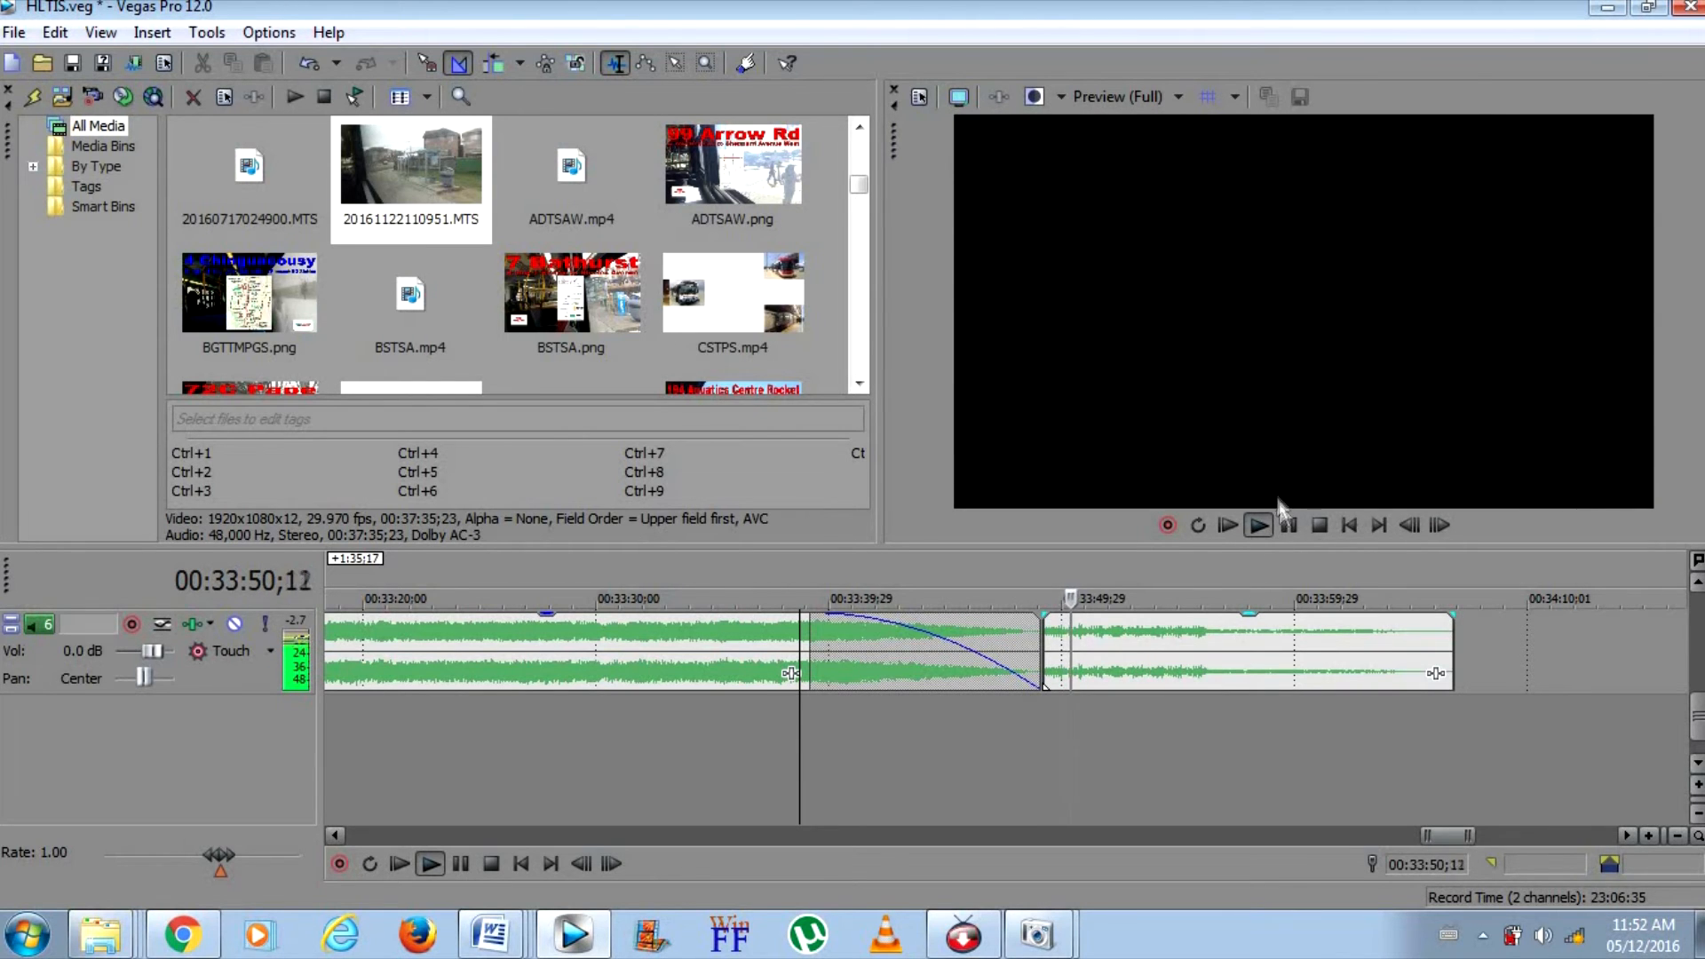
{"action": "left_click", "coordinate": [1289, 525]}
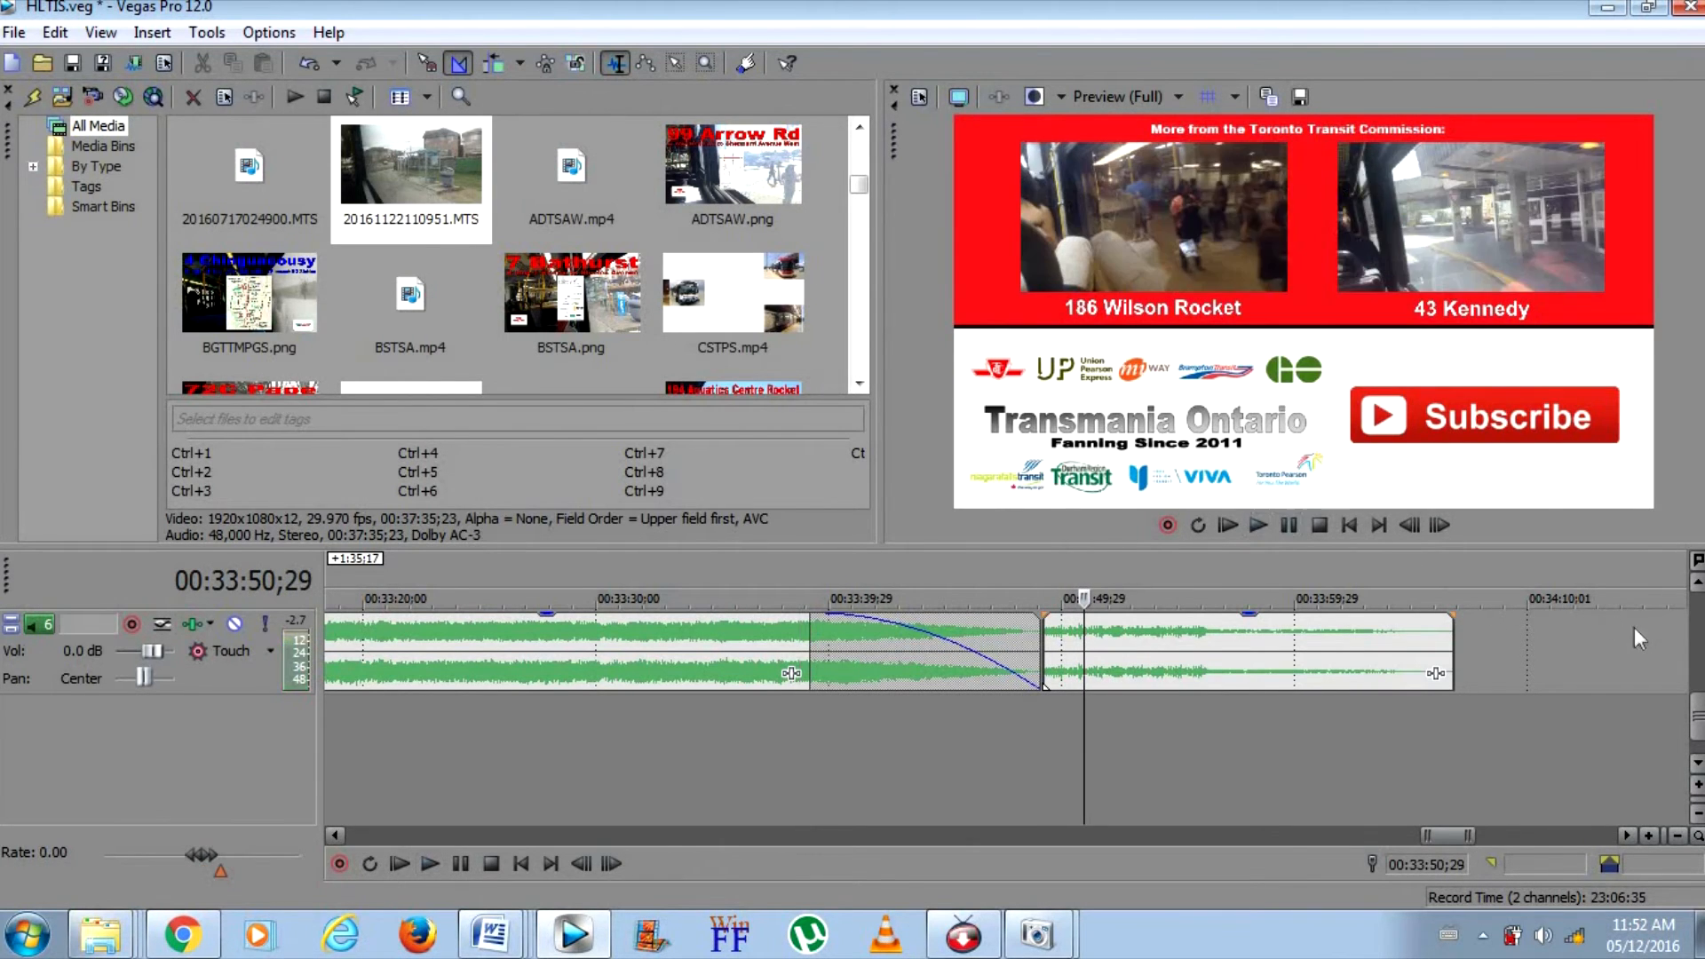
Open the 186 Wilson Rocket caption for editing, then clear the dst search in Windows Explorer and browse the Videos library
{"action": "left_click_drag", "start_coordinate": [1696, 721], "coordinate": [1671, 641]}
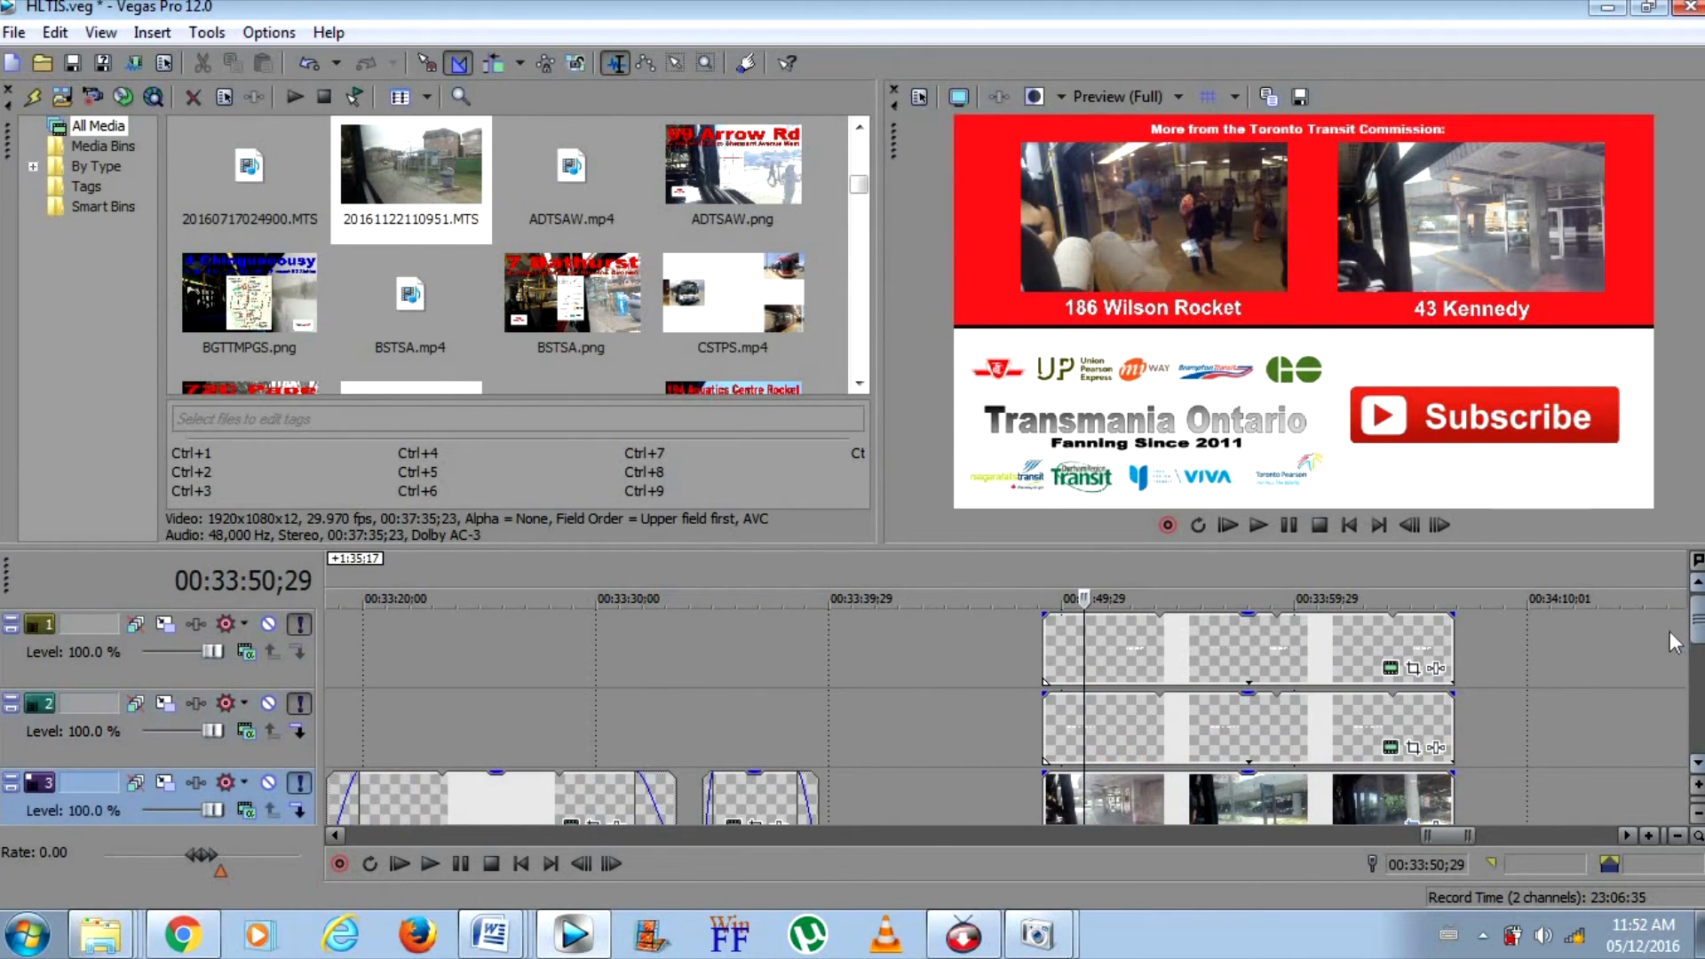
{"action": "left_click", "coordinate": [1390, 747]}
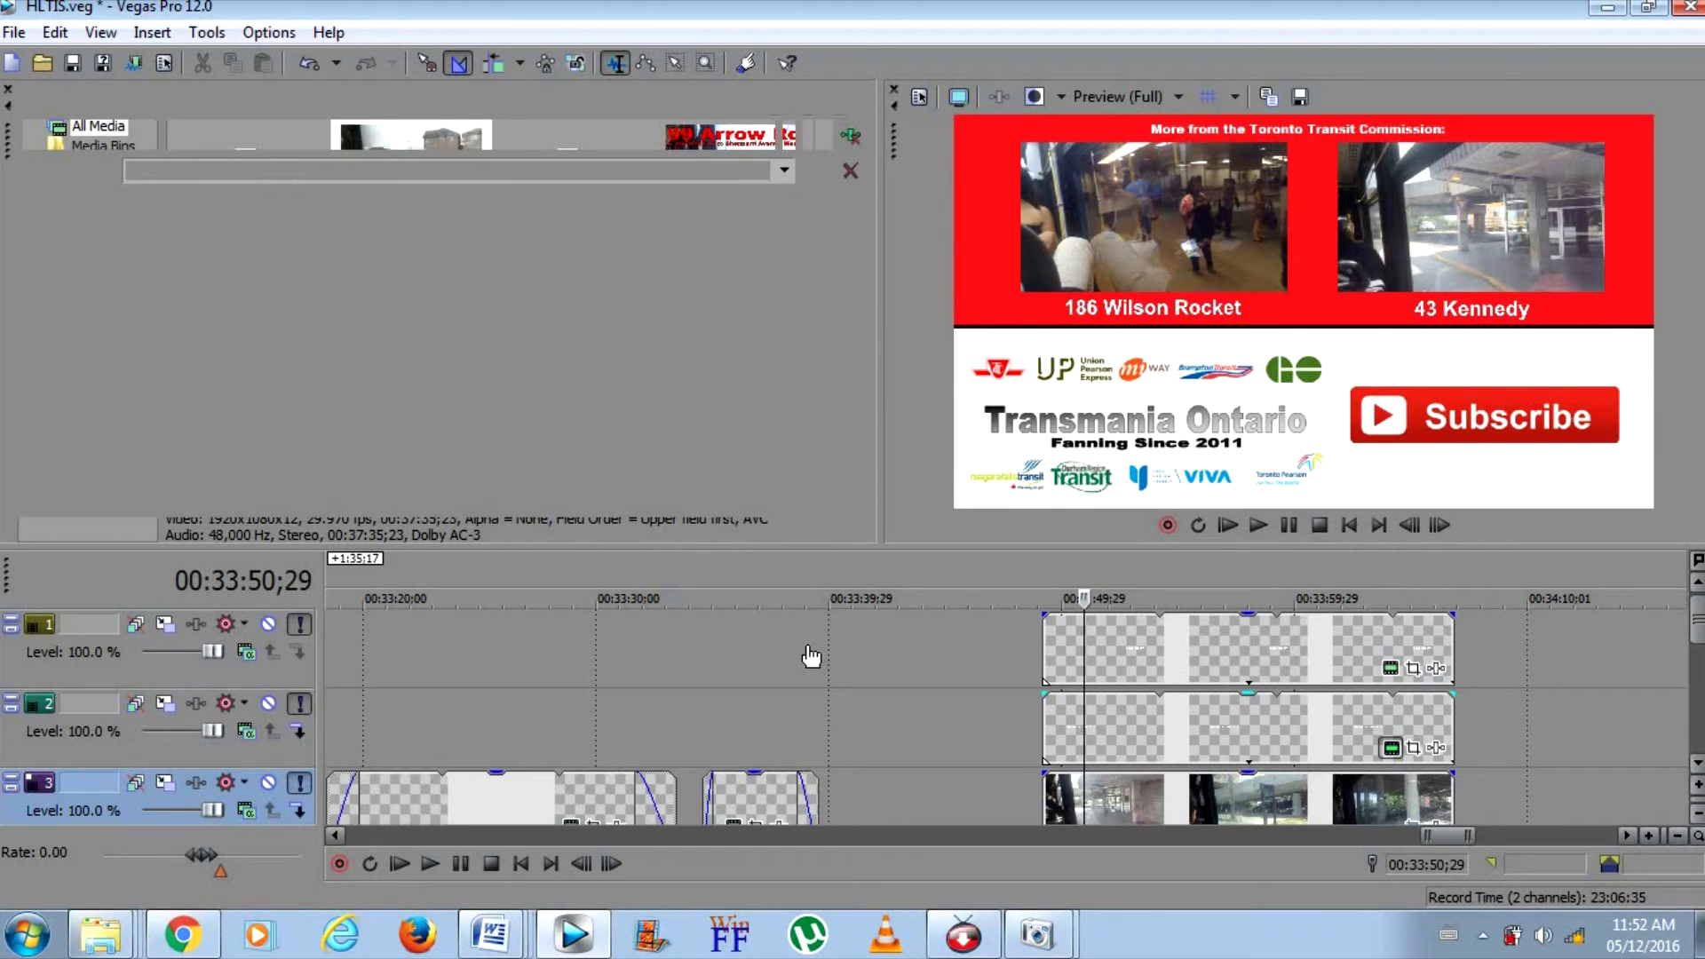
{"action": "left_click", "coordinate": [192, 945]}
{"action": "left_click", "coordinate": [192, 945]}
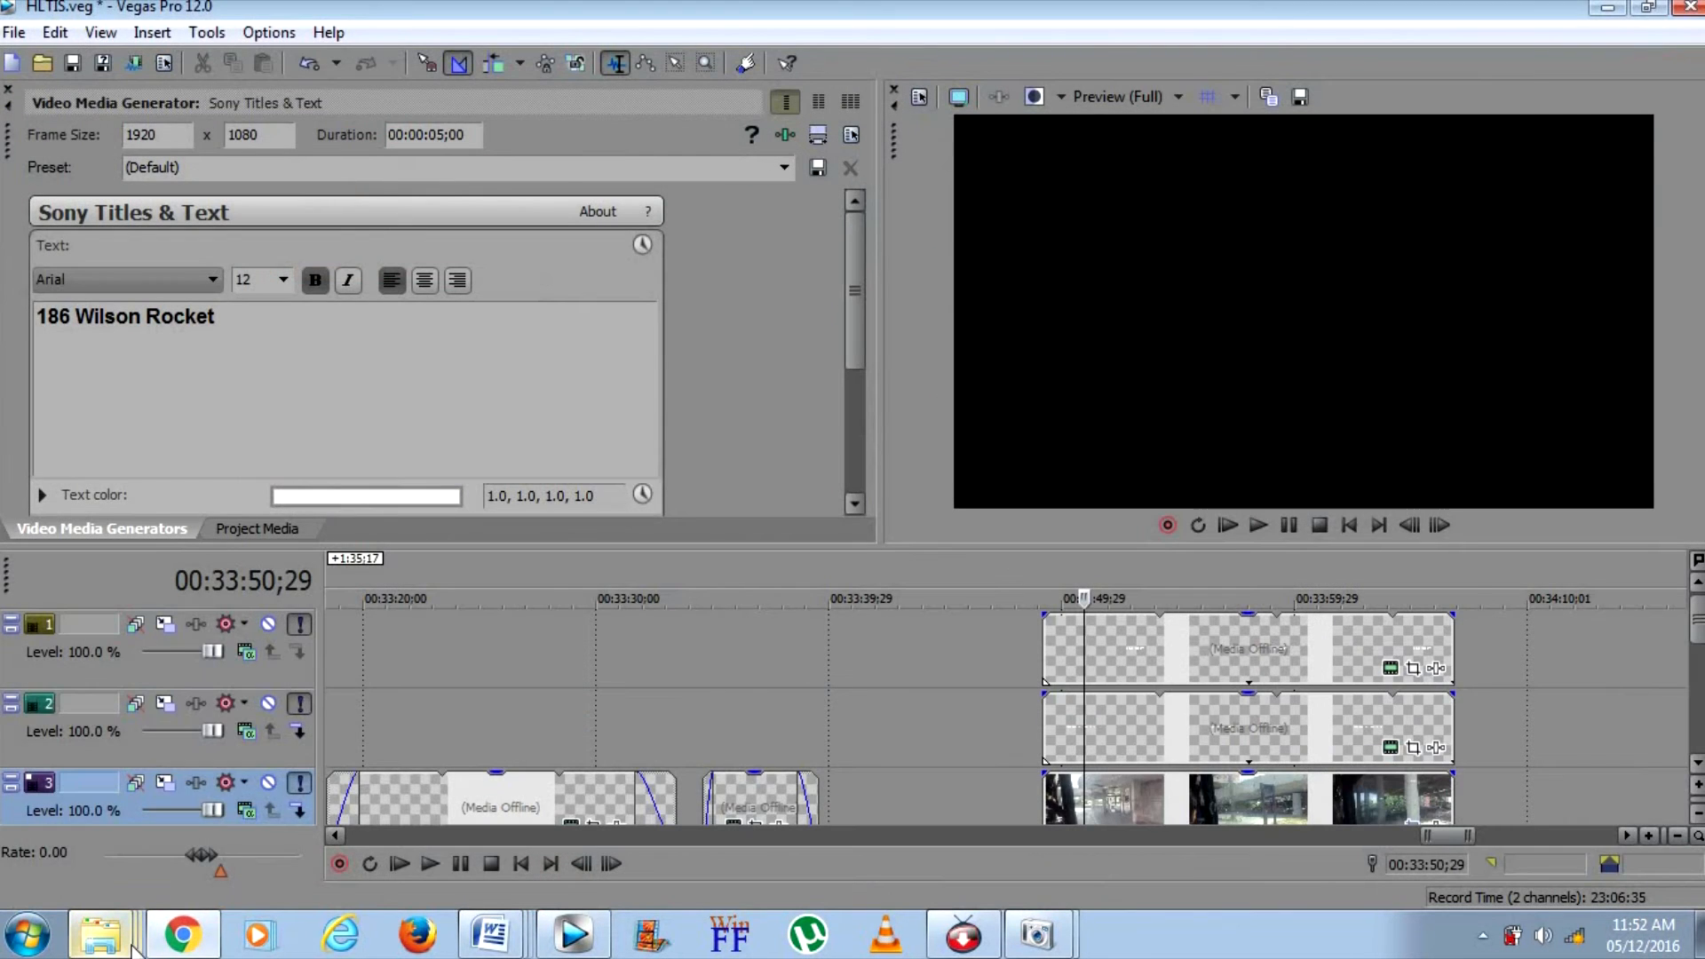
{"action": "right_click", "coordinate": [133, 948]}
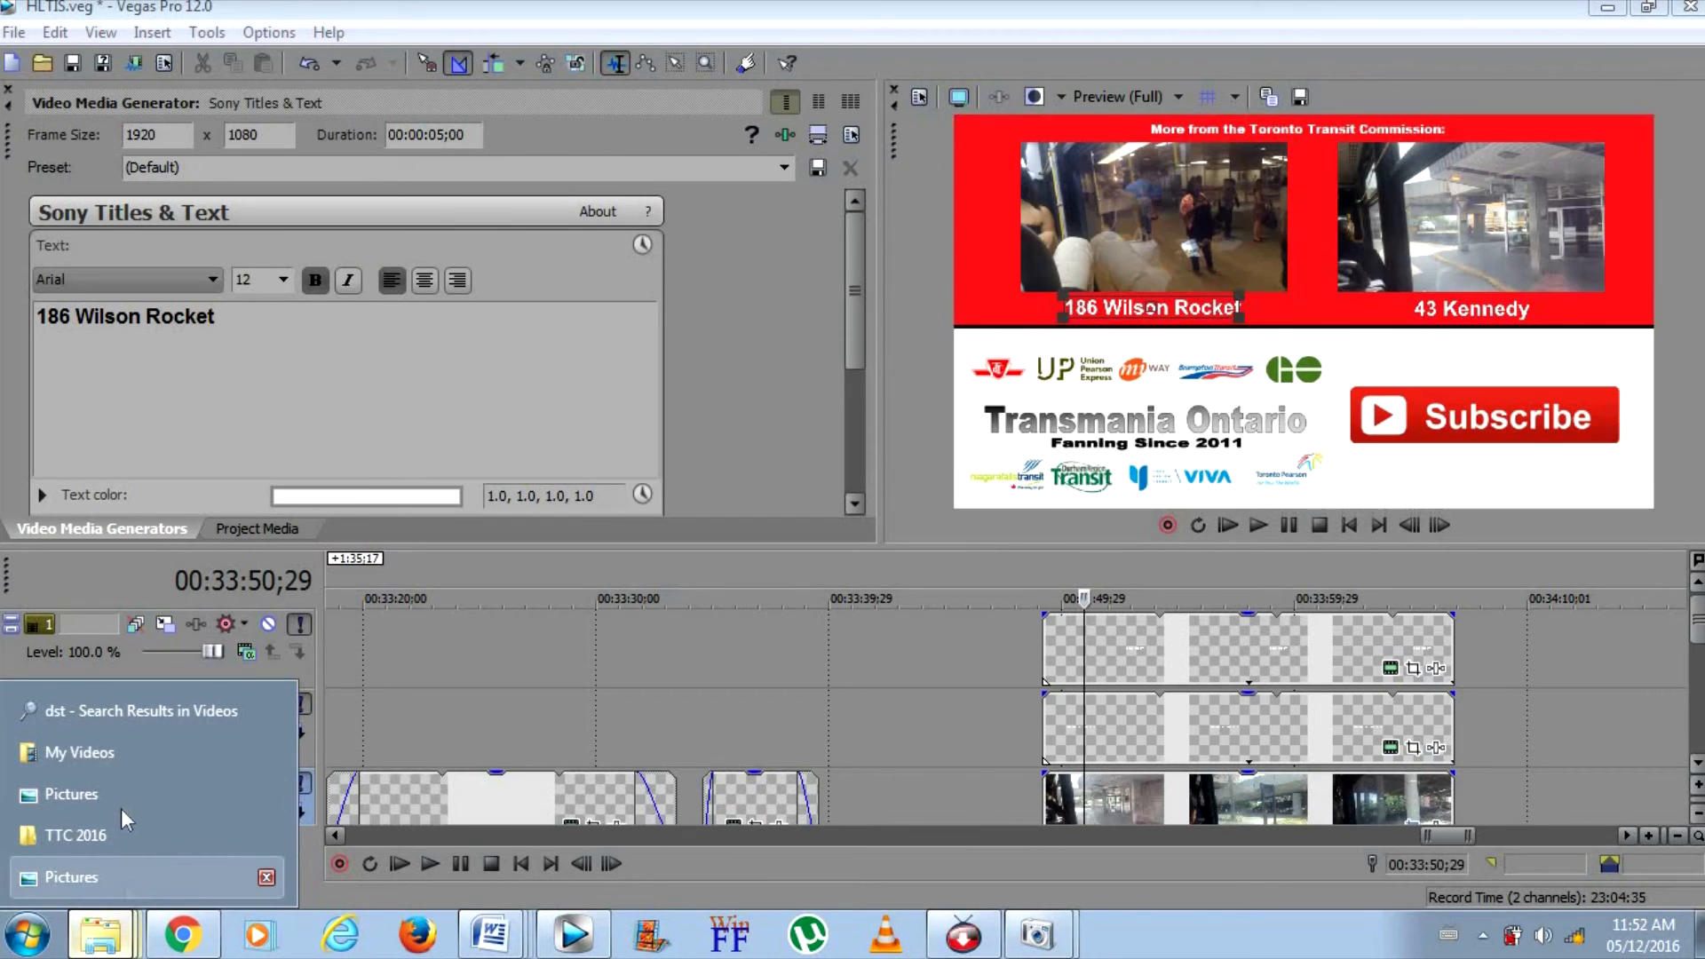
{"action": "left_click", "coordinate": [129, 712]}
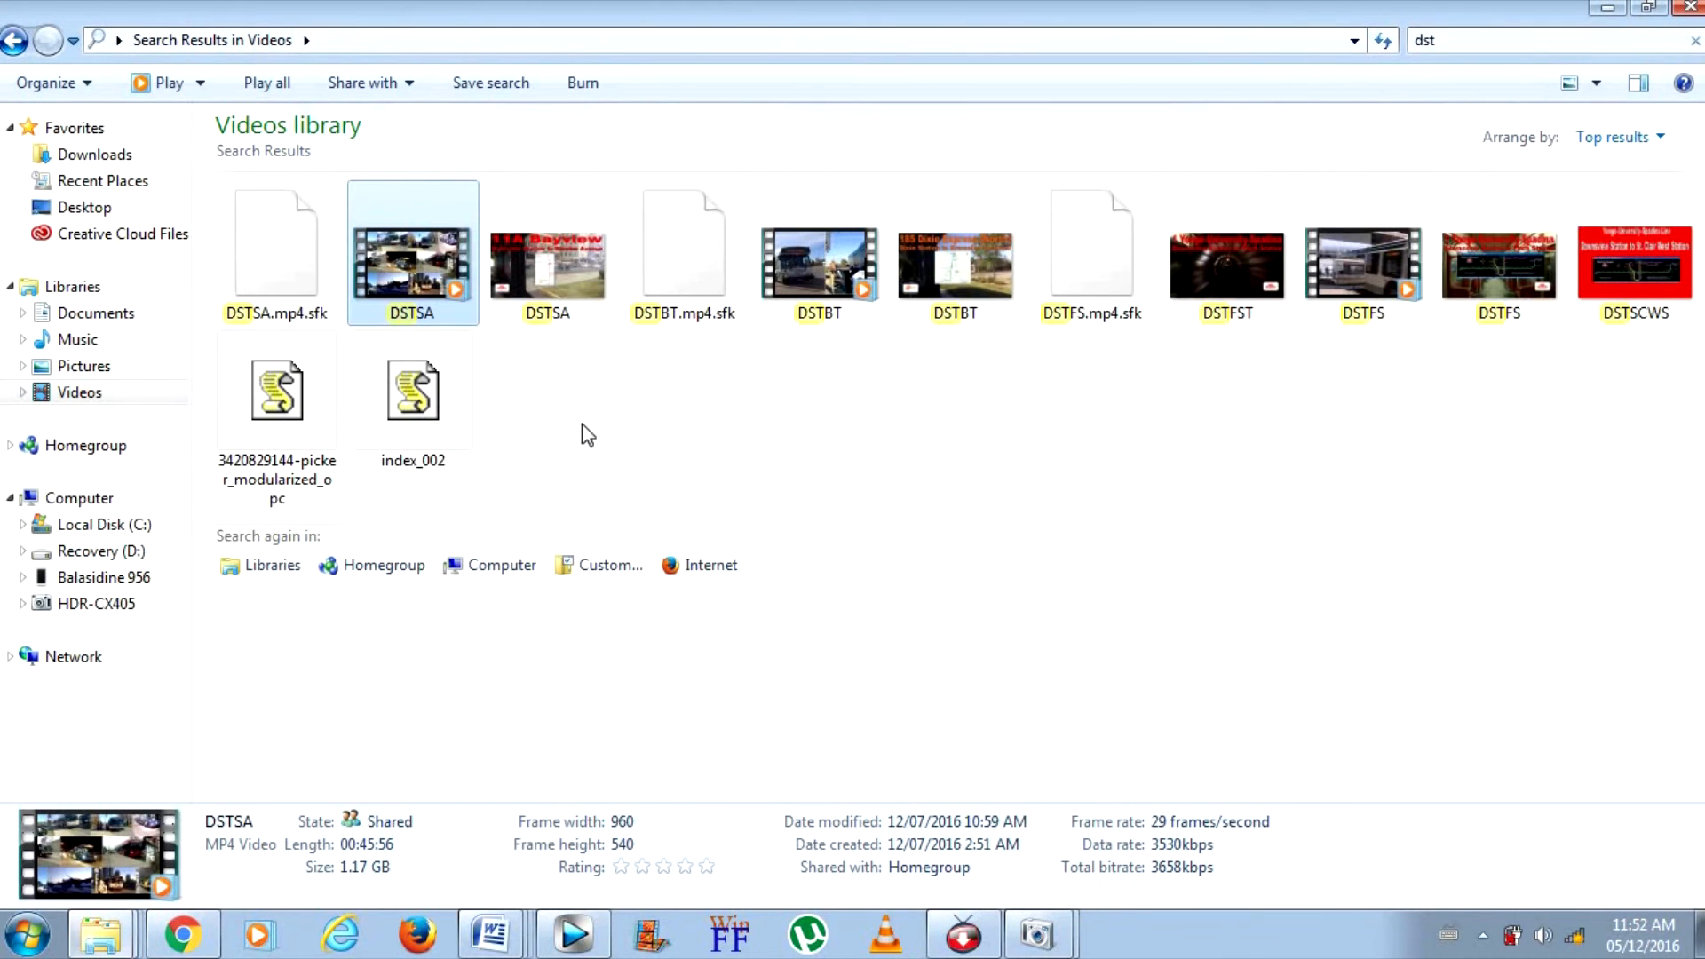
{"action": "left_click", "coordinate": [1469, 33]}
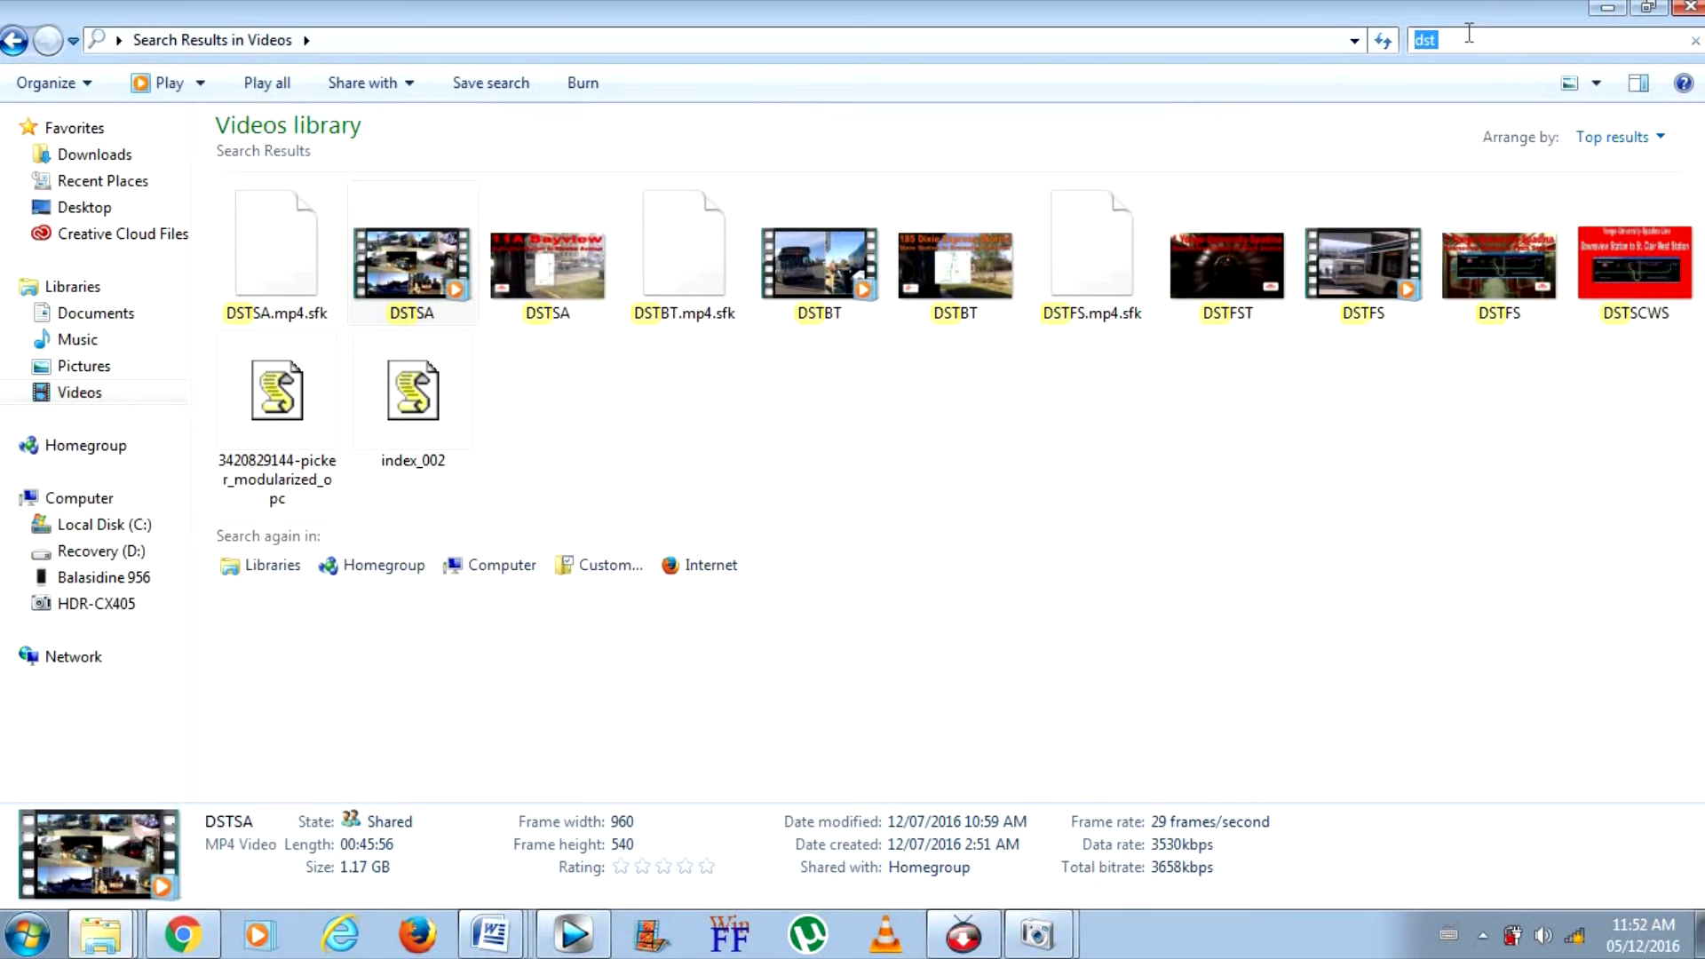
{"action": "key", "text": "BackSpace"}
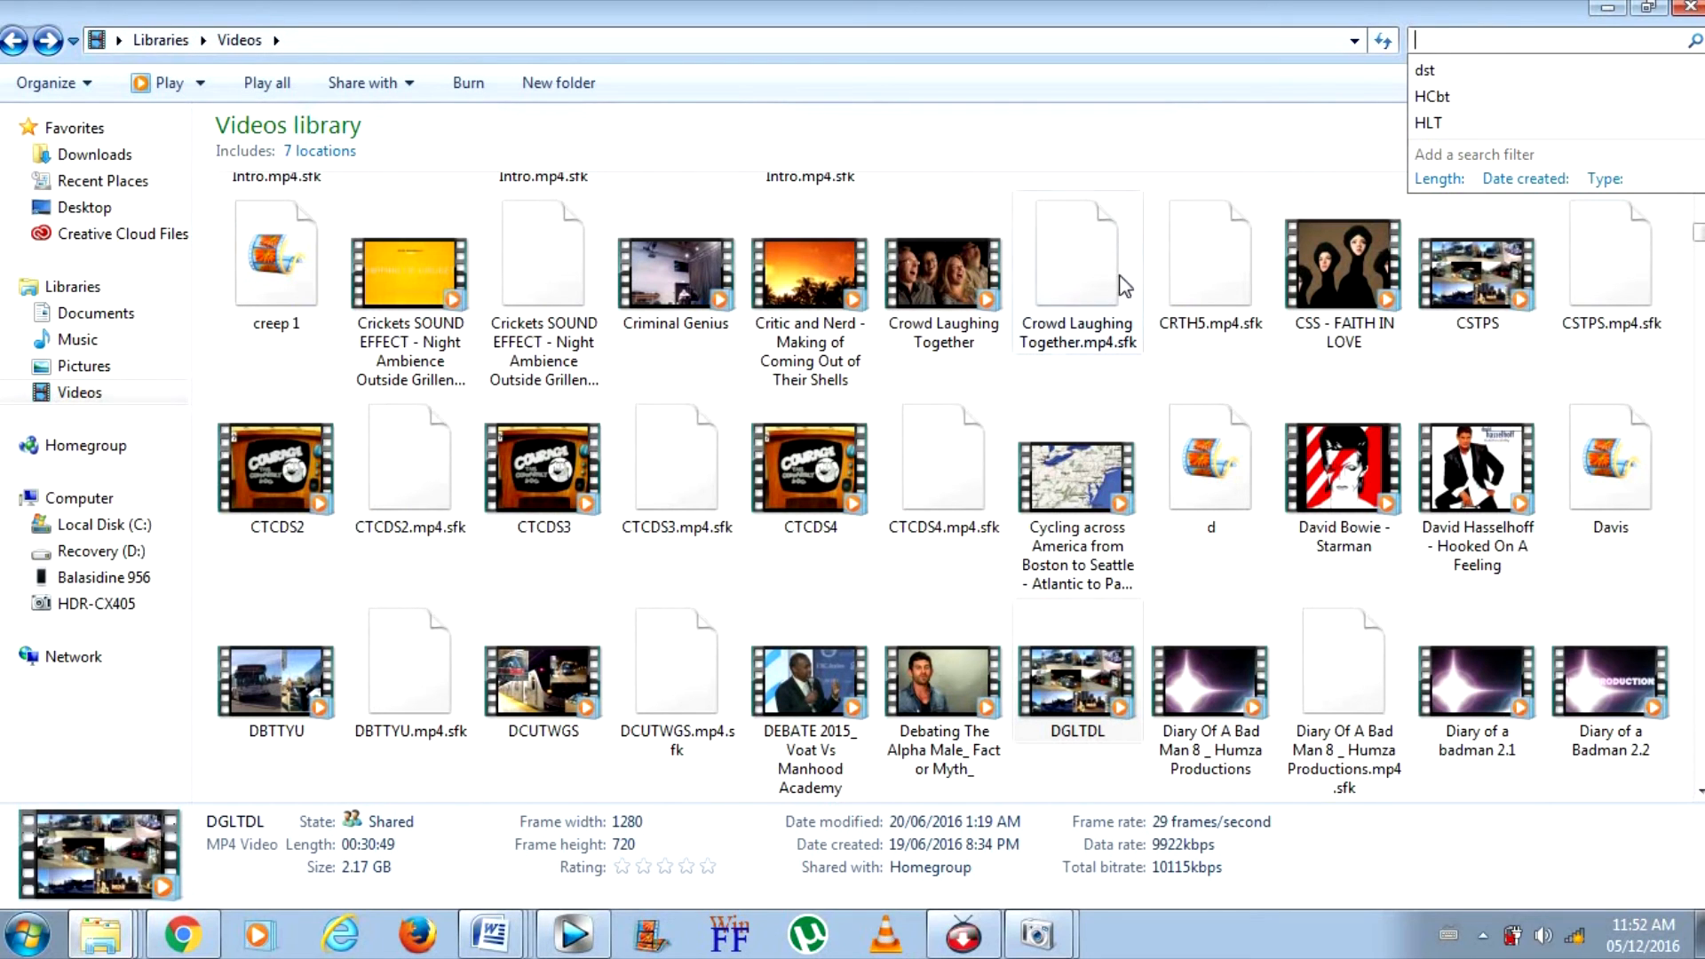
{"action": "left_click", "coordinate": [572, 932]}
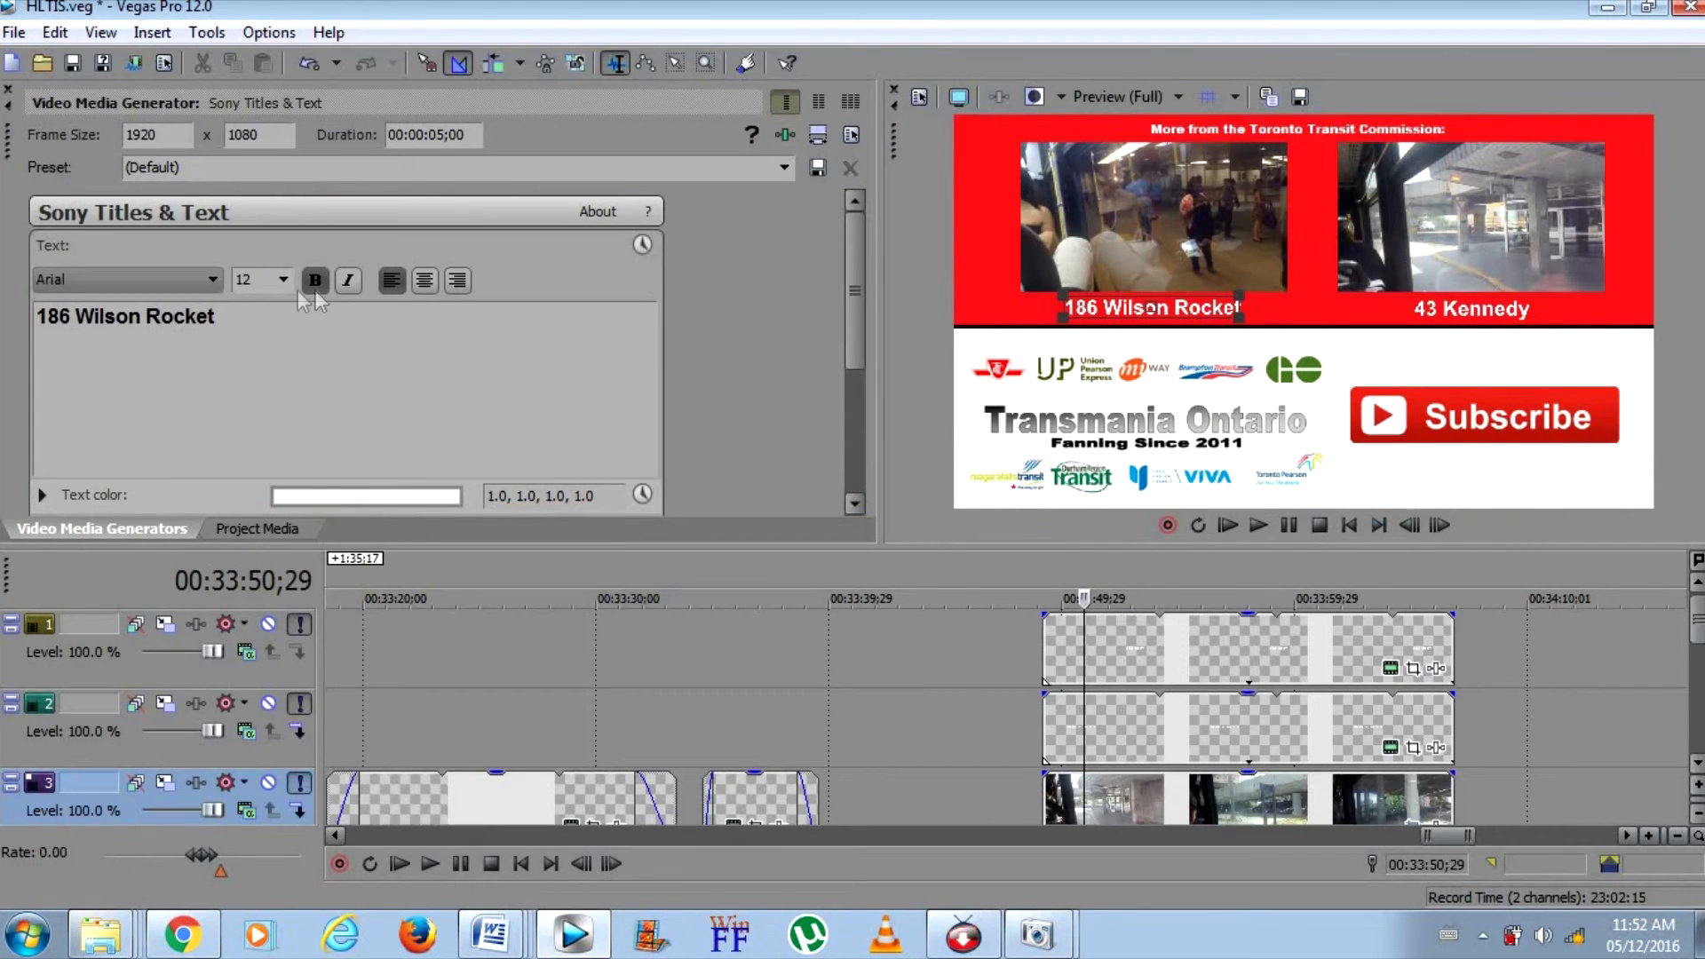
Change the 186 Wilson Rocket caption on the end screen to "191C Highway 27 Rocket" and close the title editor
{"action": "key", "text": "ctrl+a"}
{"action": "type", "text": "19"}
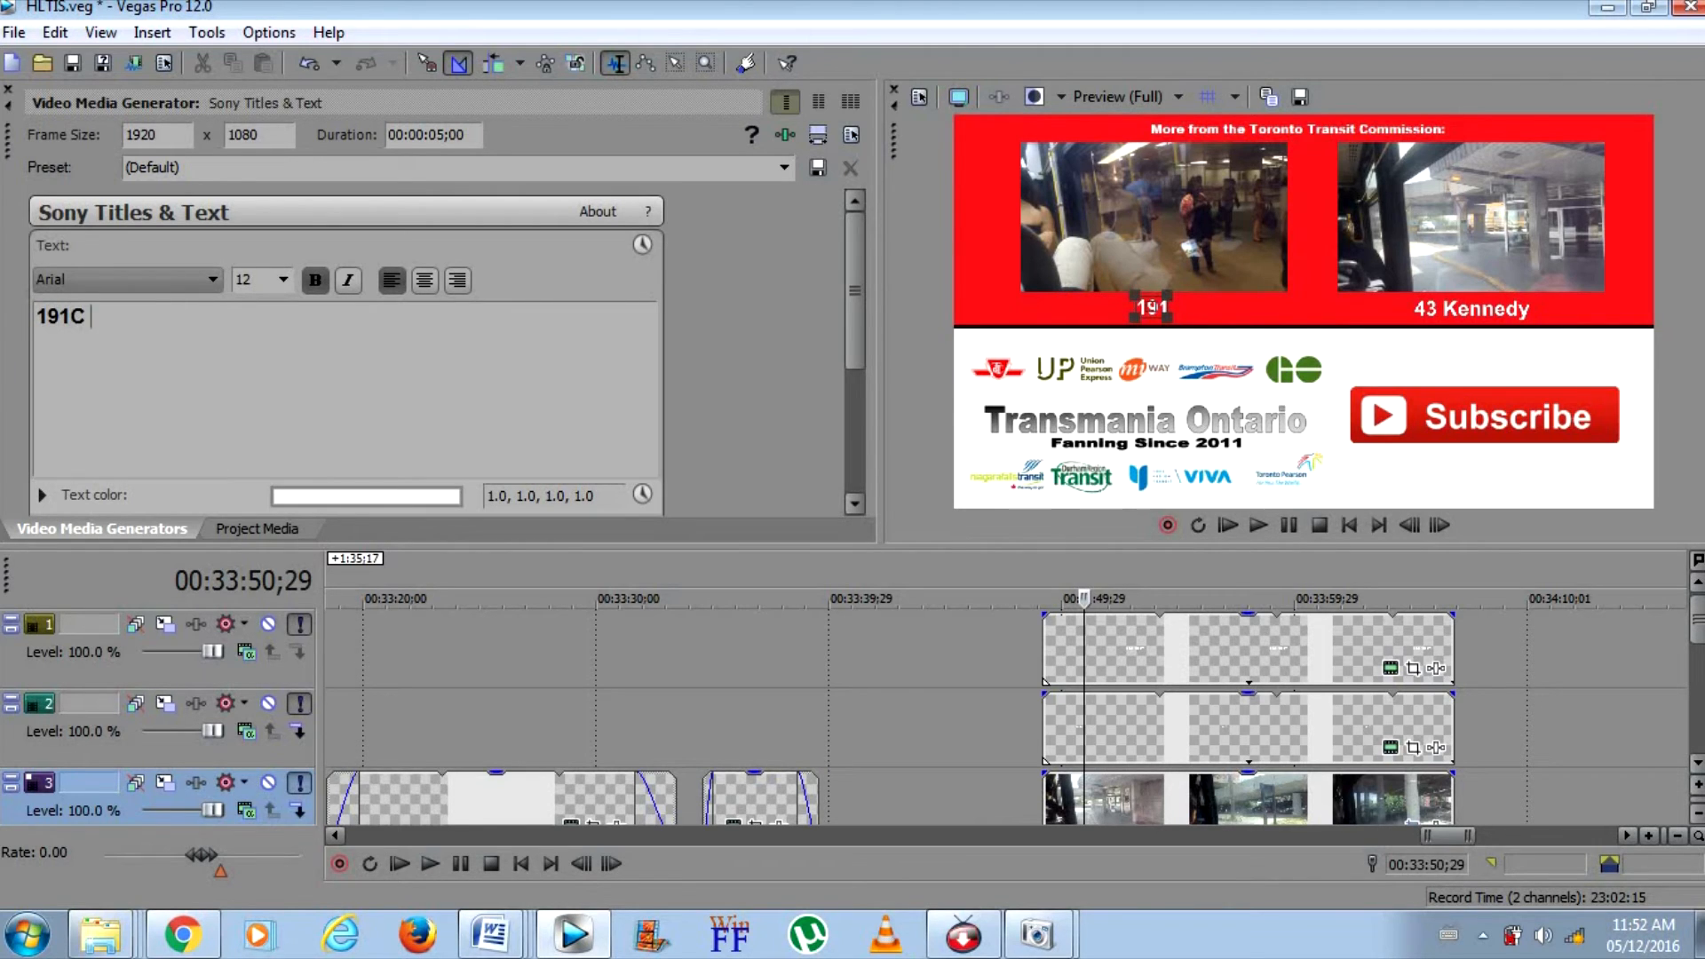
{"action": "type", "text": "H"}
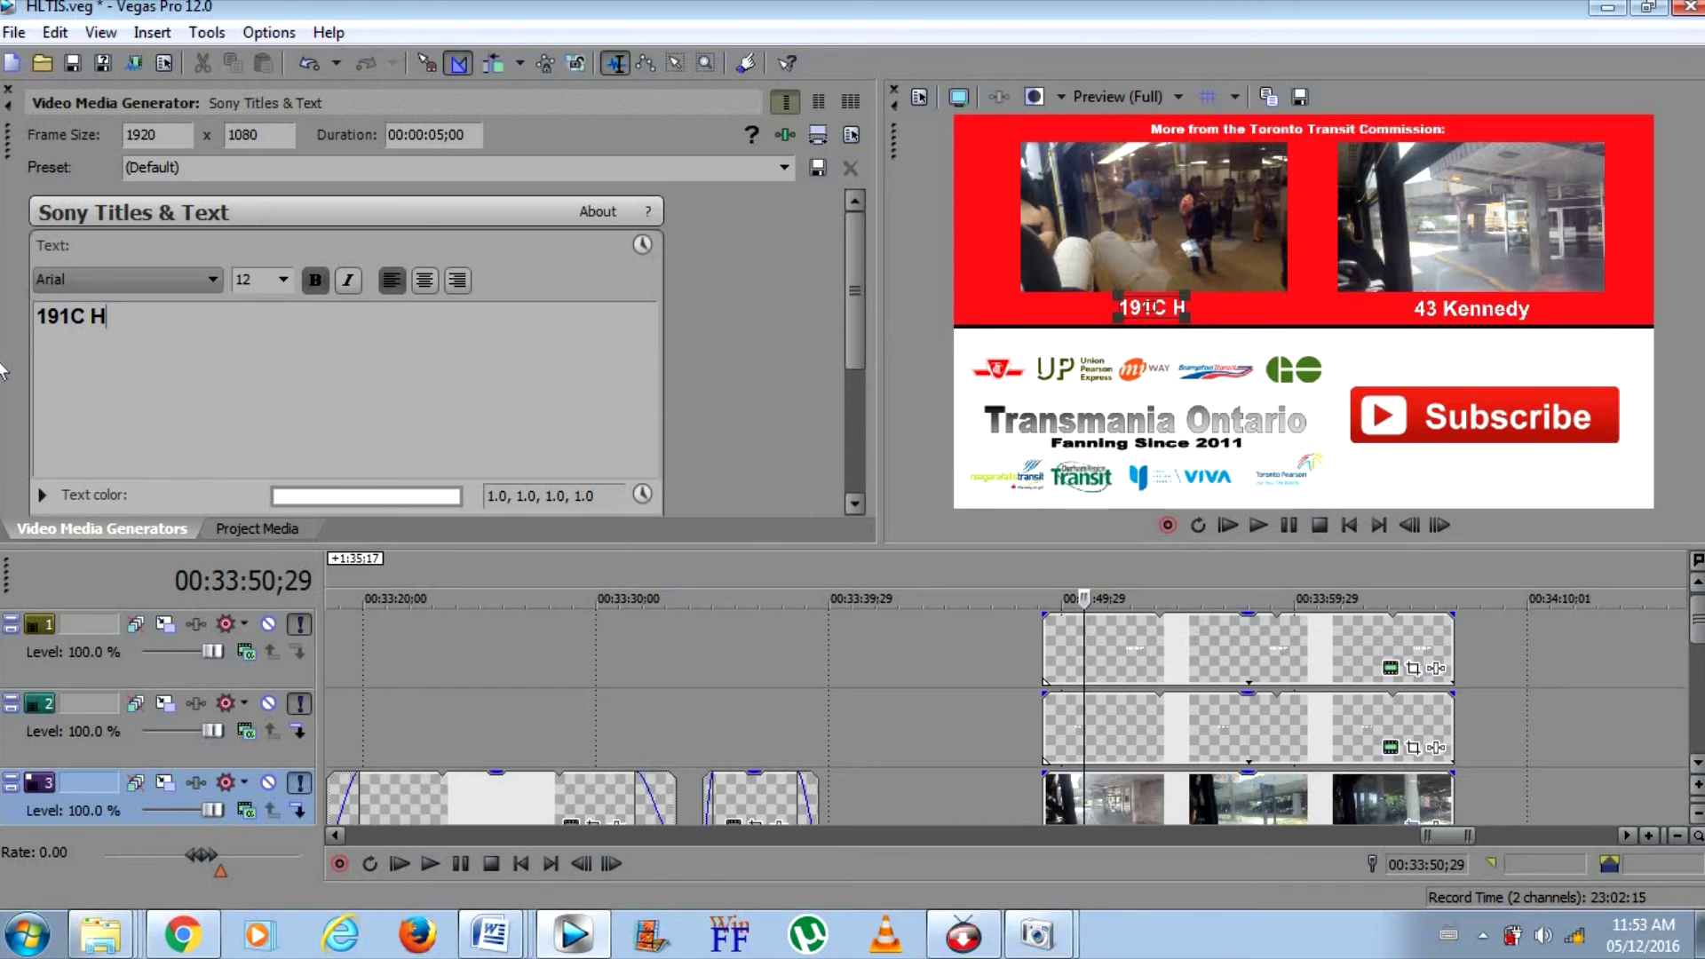
{"action": "type", "text": "ighway 27 R"}
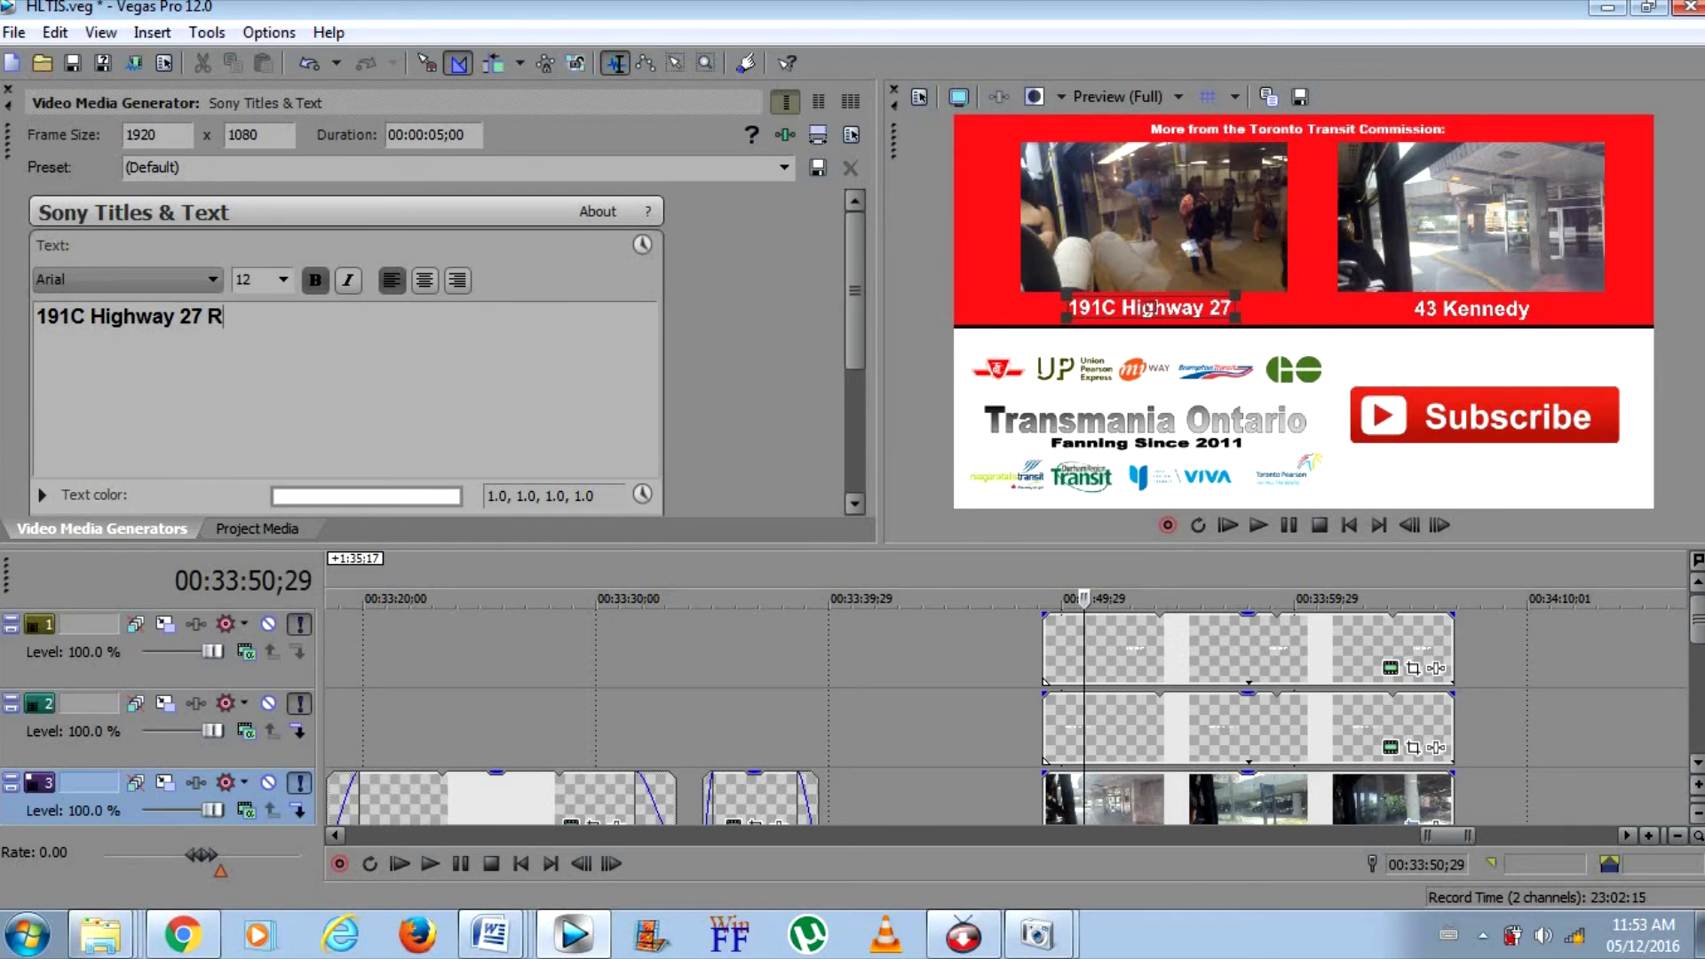
{"action": "type", "text": "ocket"}
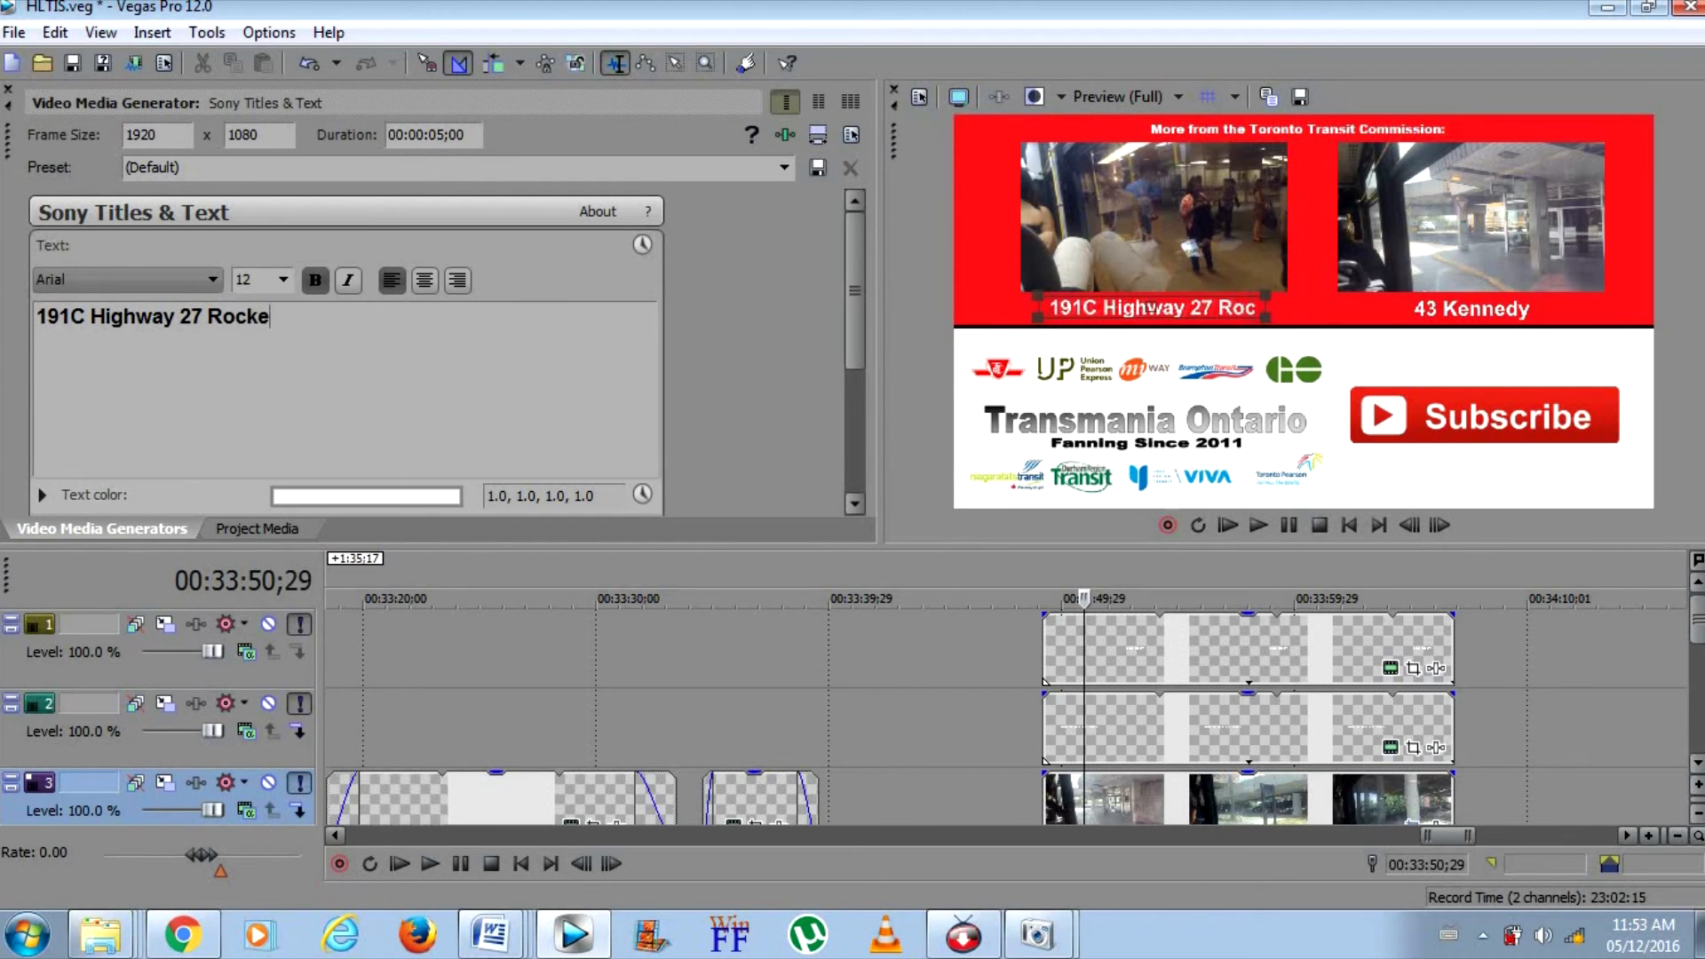
{"action": "left_click", "coordinate": [8, 90]}
Delete the old preview clip above the 191C Highway 27 Rocket caption from track 4 of the end screen
{"action": "left_click_drag", "start_coordinate": [1698, 622], "coordinate": [1698, 648]}
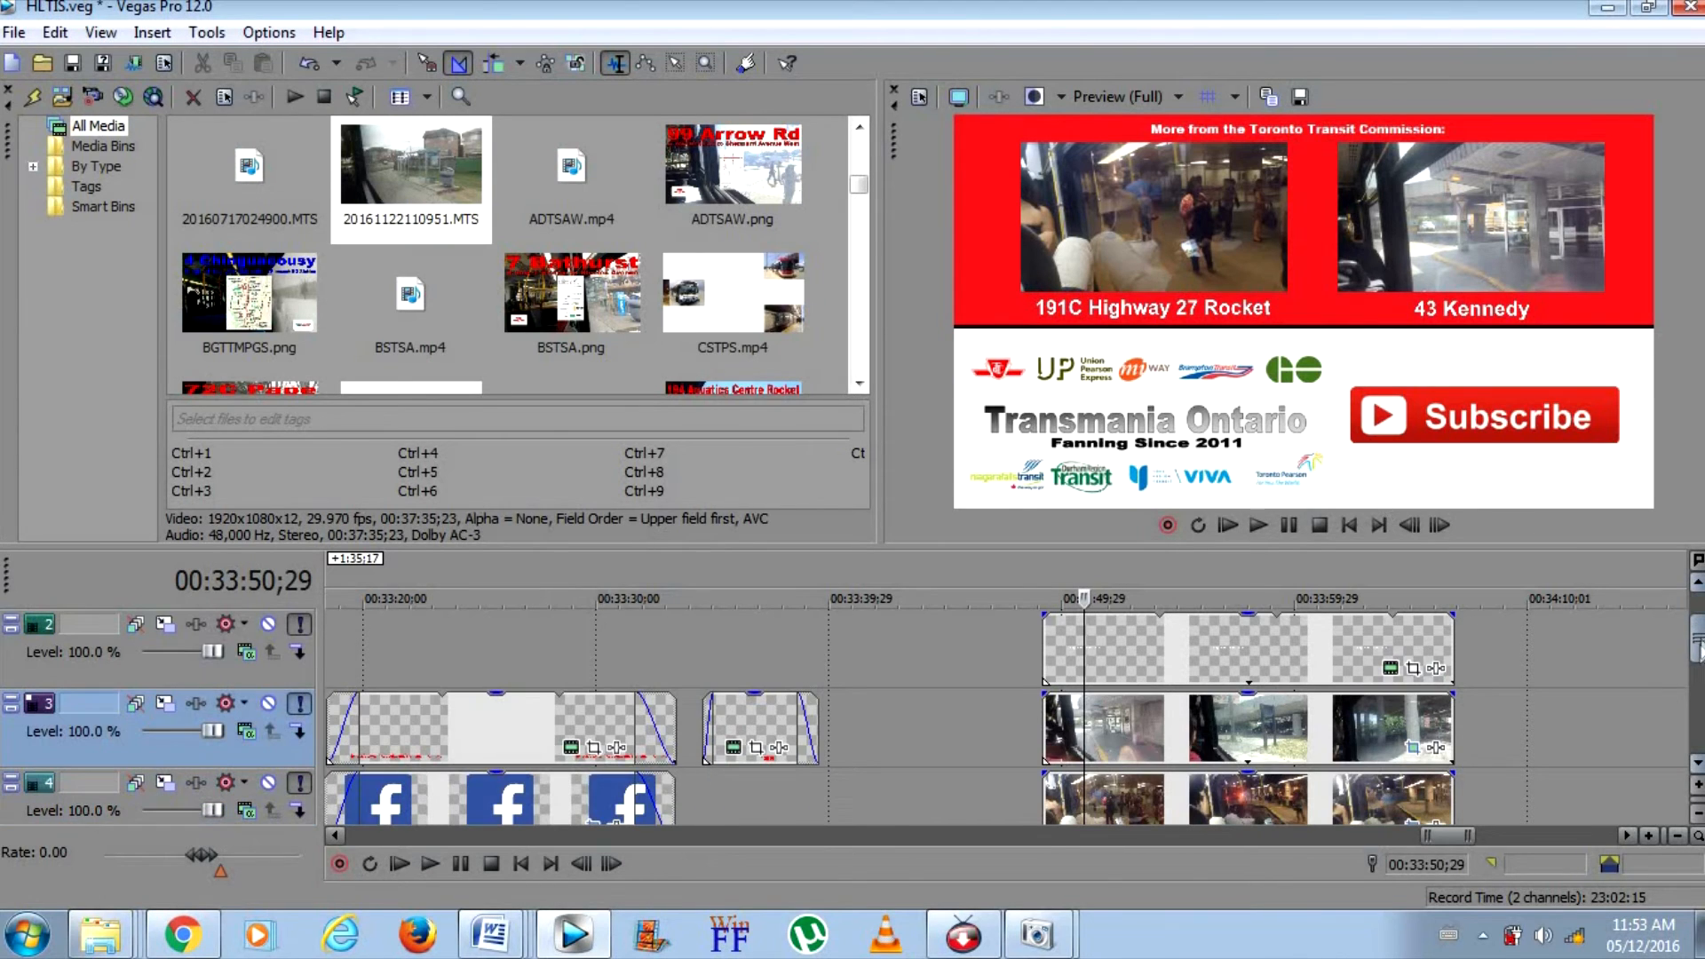
{"action": "right_click", "coordinate": [1385, 795]}
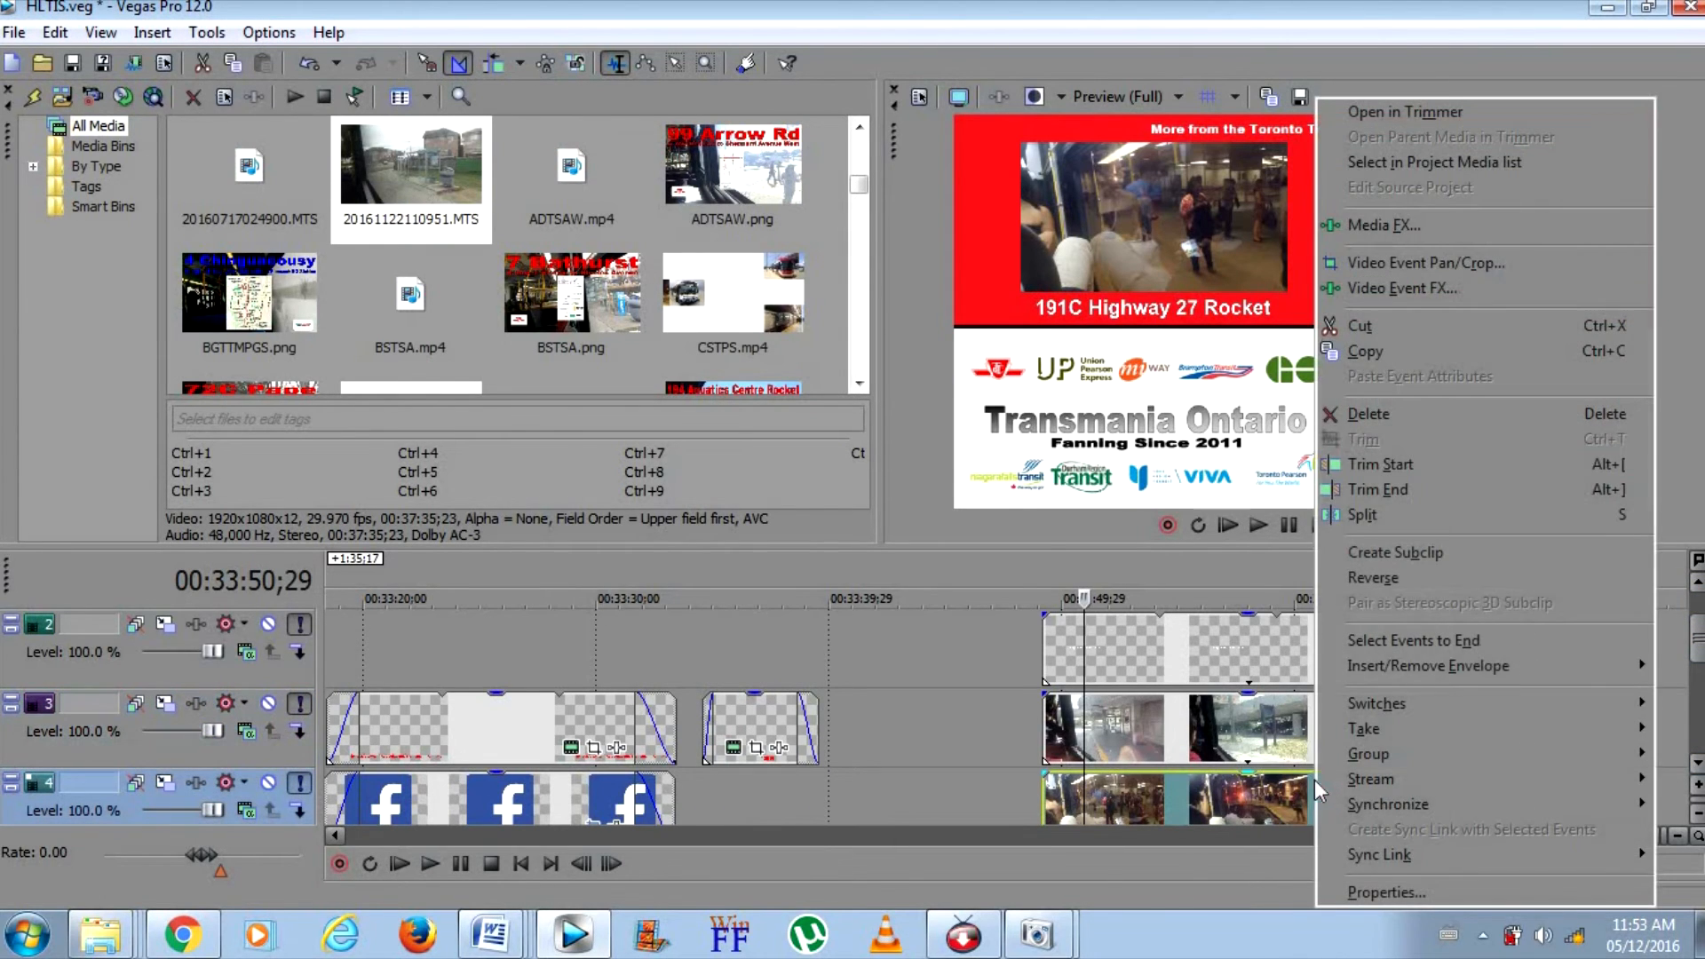
{"action": "left_click", "coordinate": [1351, 435]}
{"action": "scroll", "coordinate": [985, 771], "scroll_direction": "down", "scroll_amount": 1}
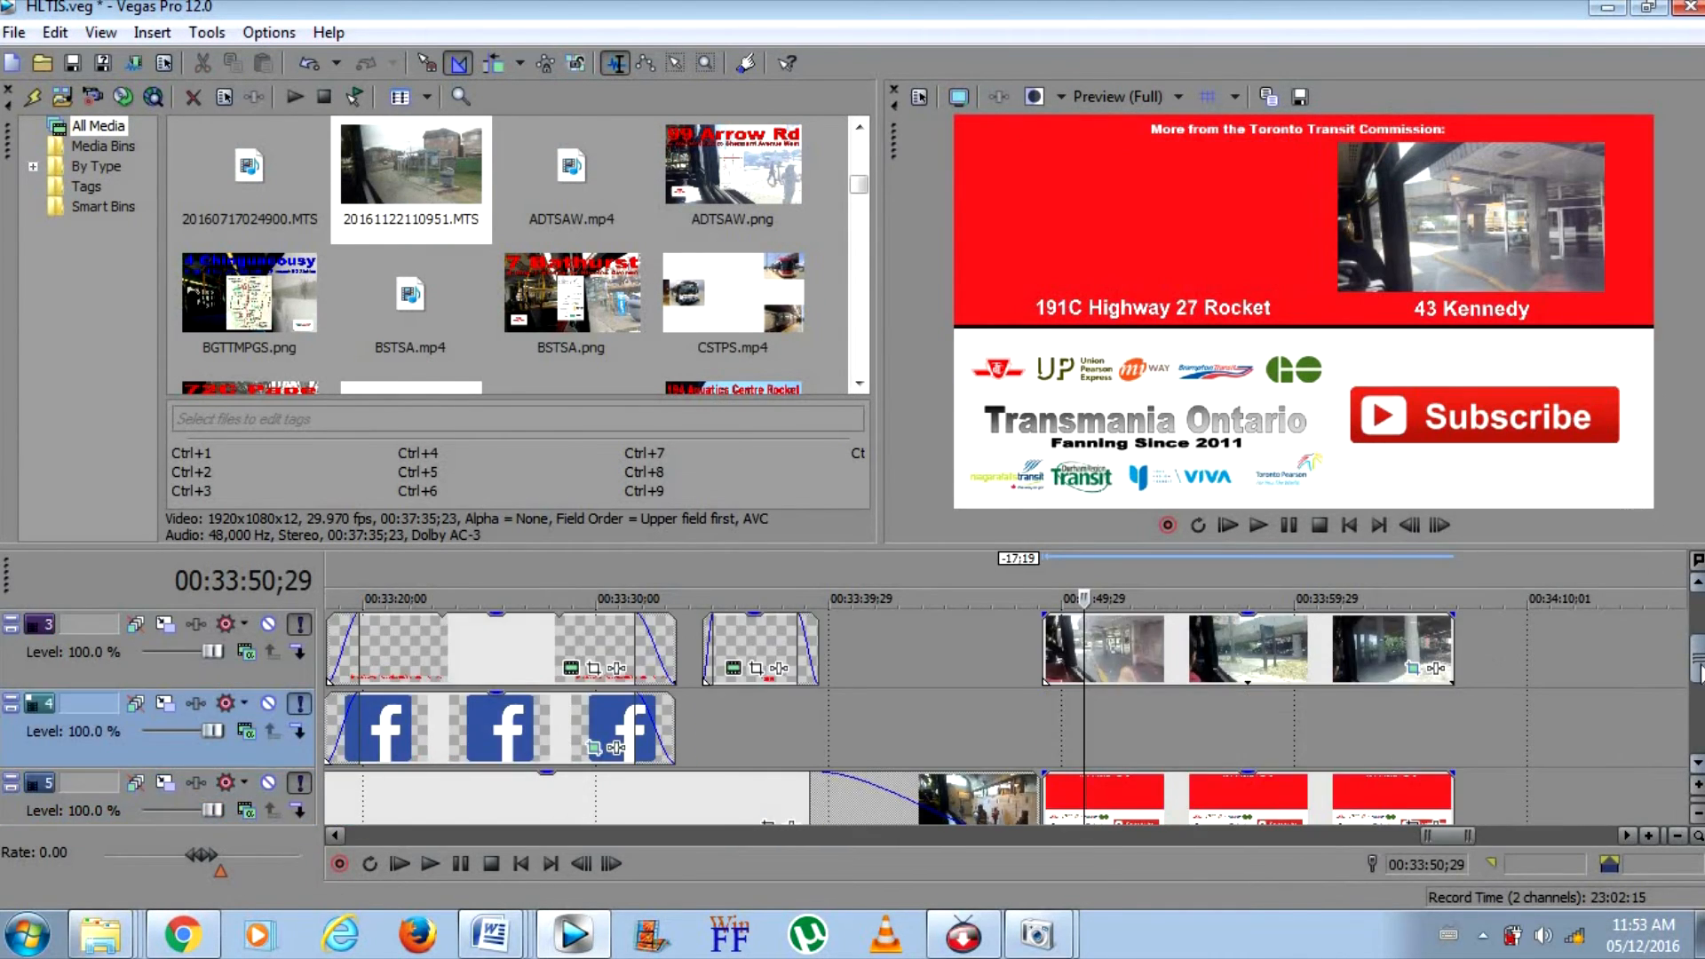
Search the Videos library in Windows Explorer for hcbt and place the found video on track 4 after the end screen
{"action": "left_click", "coordinate": [99, 932]}
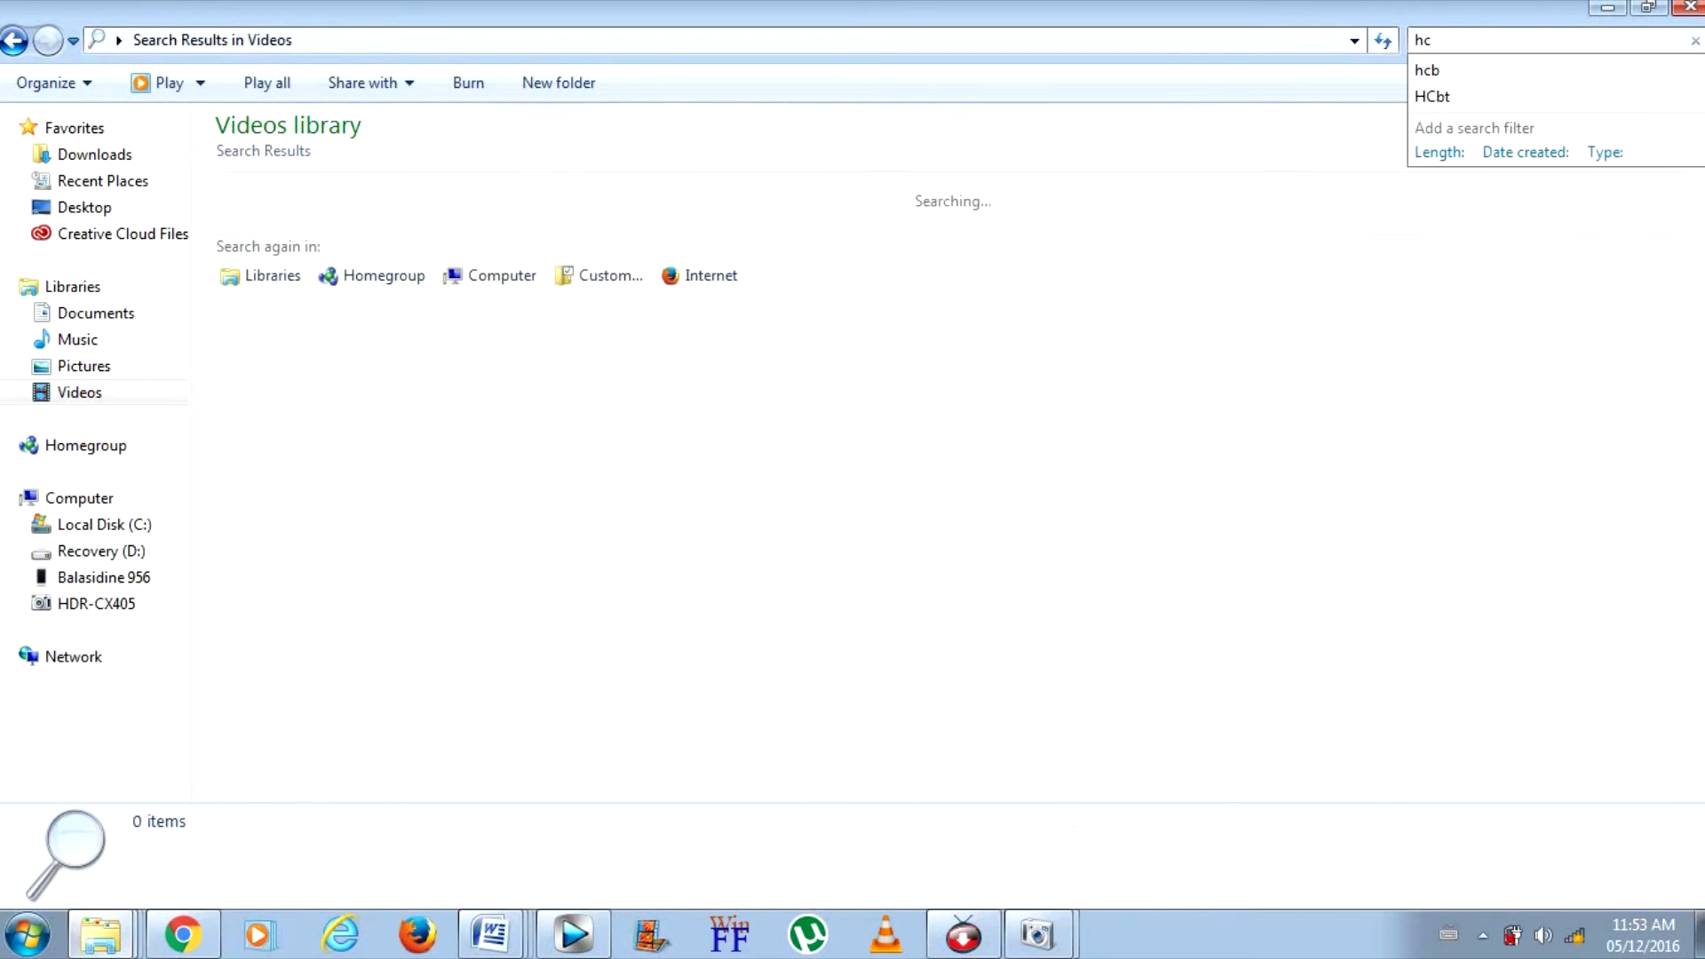
{"action": "type", "text": "bt"}
{"action": "left_click_drag", "start_coordinate": [266, 222], "coordinate": [1563, 761]}
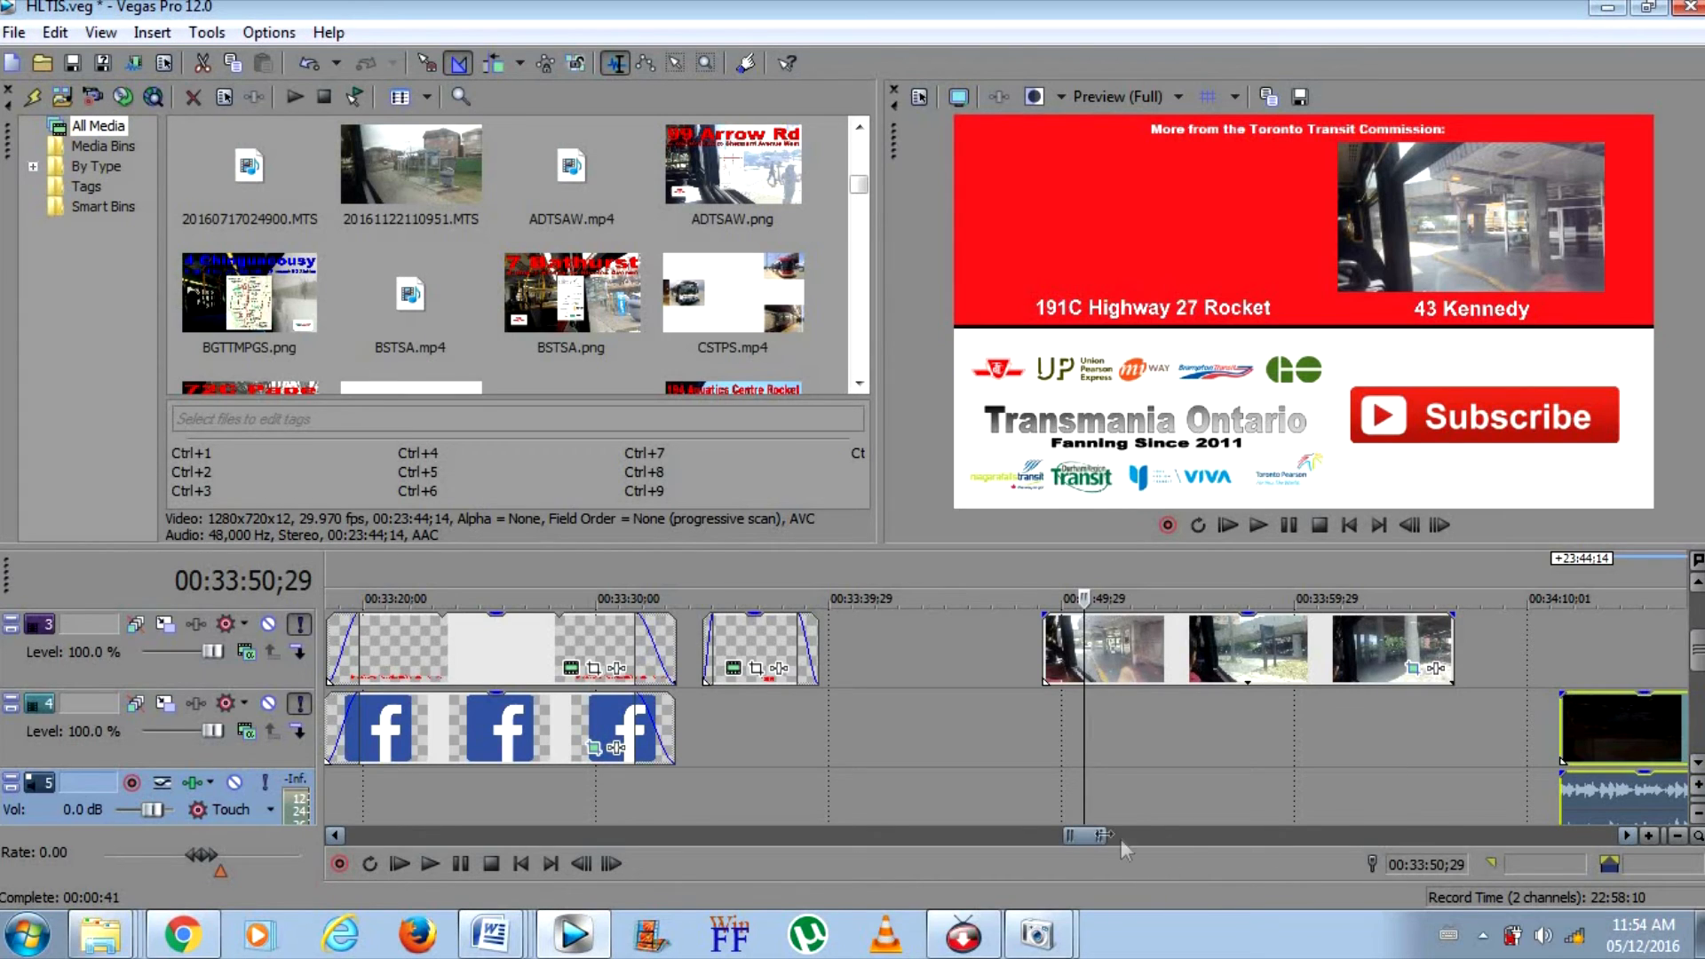
{"action": "left_click_drag", "start_coordinate": [1093, 838], "coordinate": [1100, 829]}
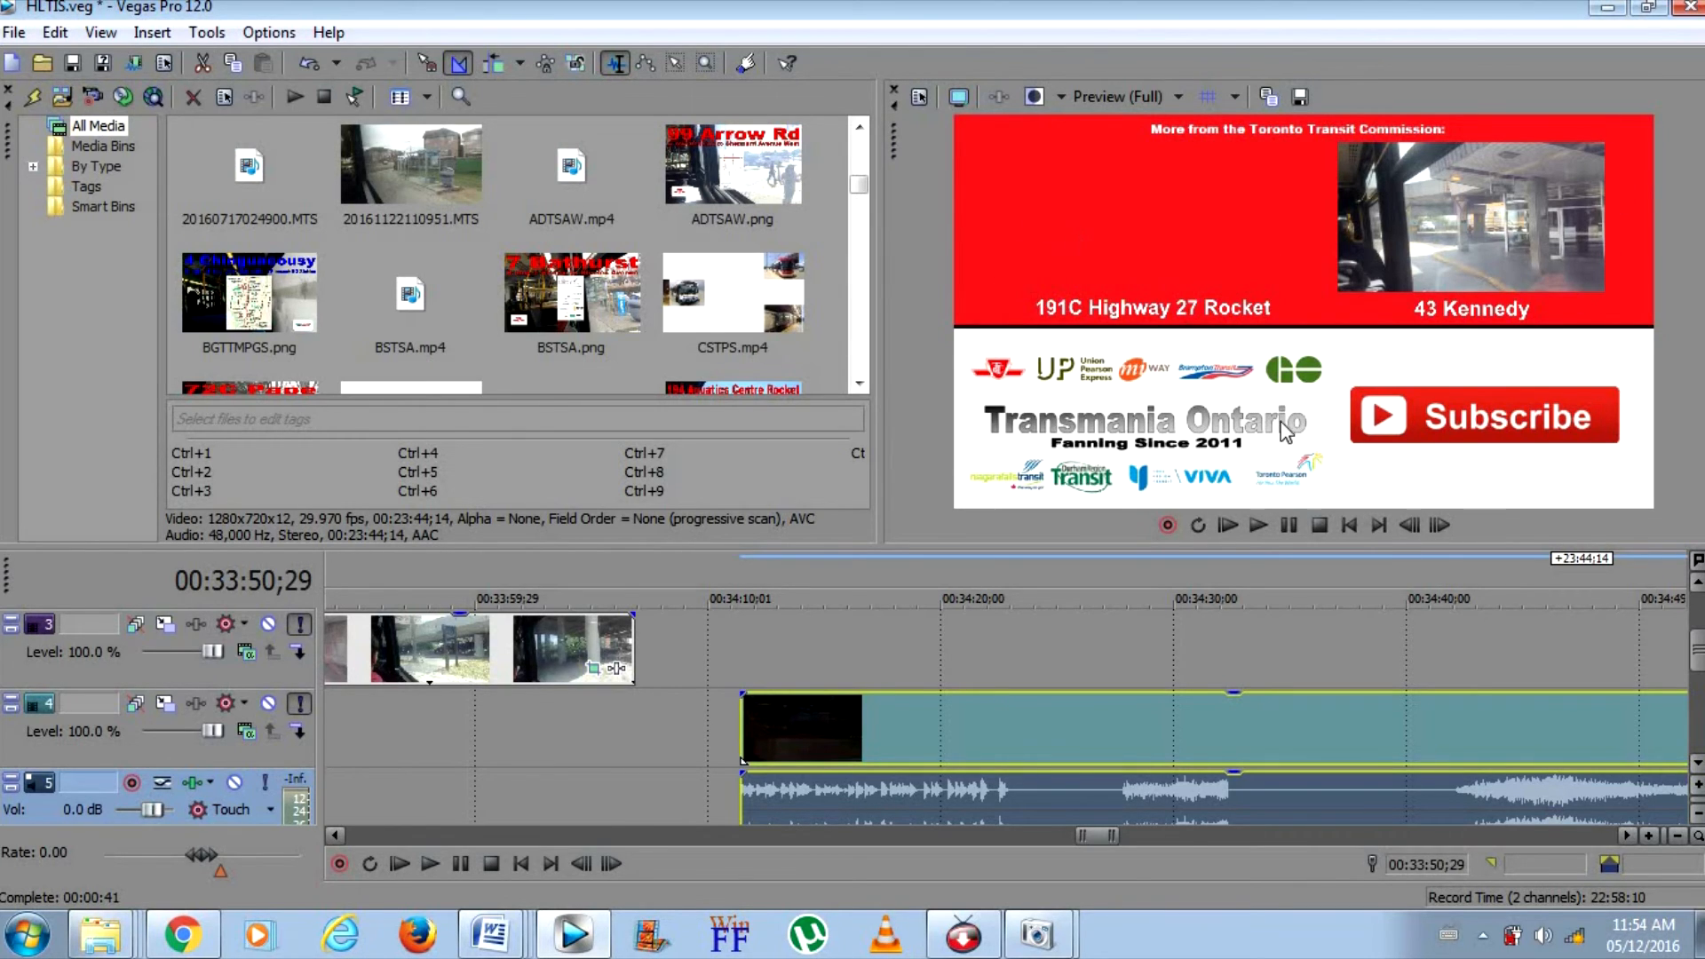
Trim the start of the new preview clip on track 4 to the bus stop footage and play it to check
{"action": "left_click_drag", "start_coordinate": [742, 733], "coordinate": [1443, 787]}
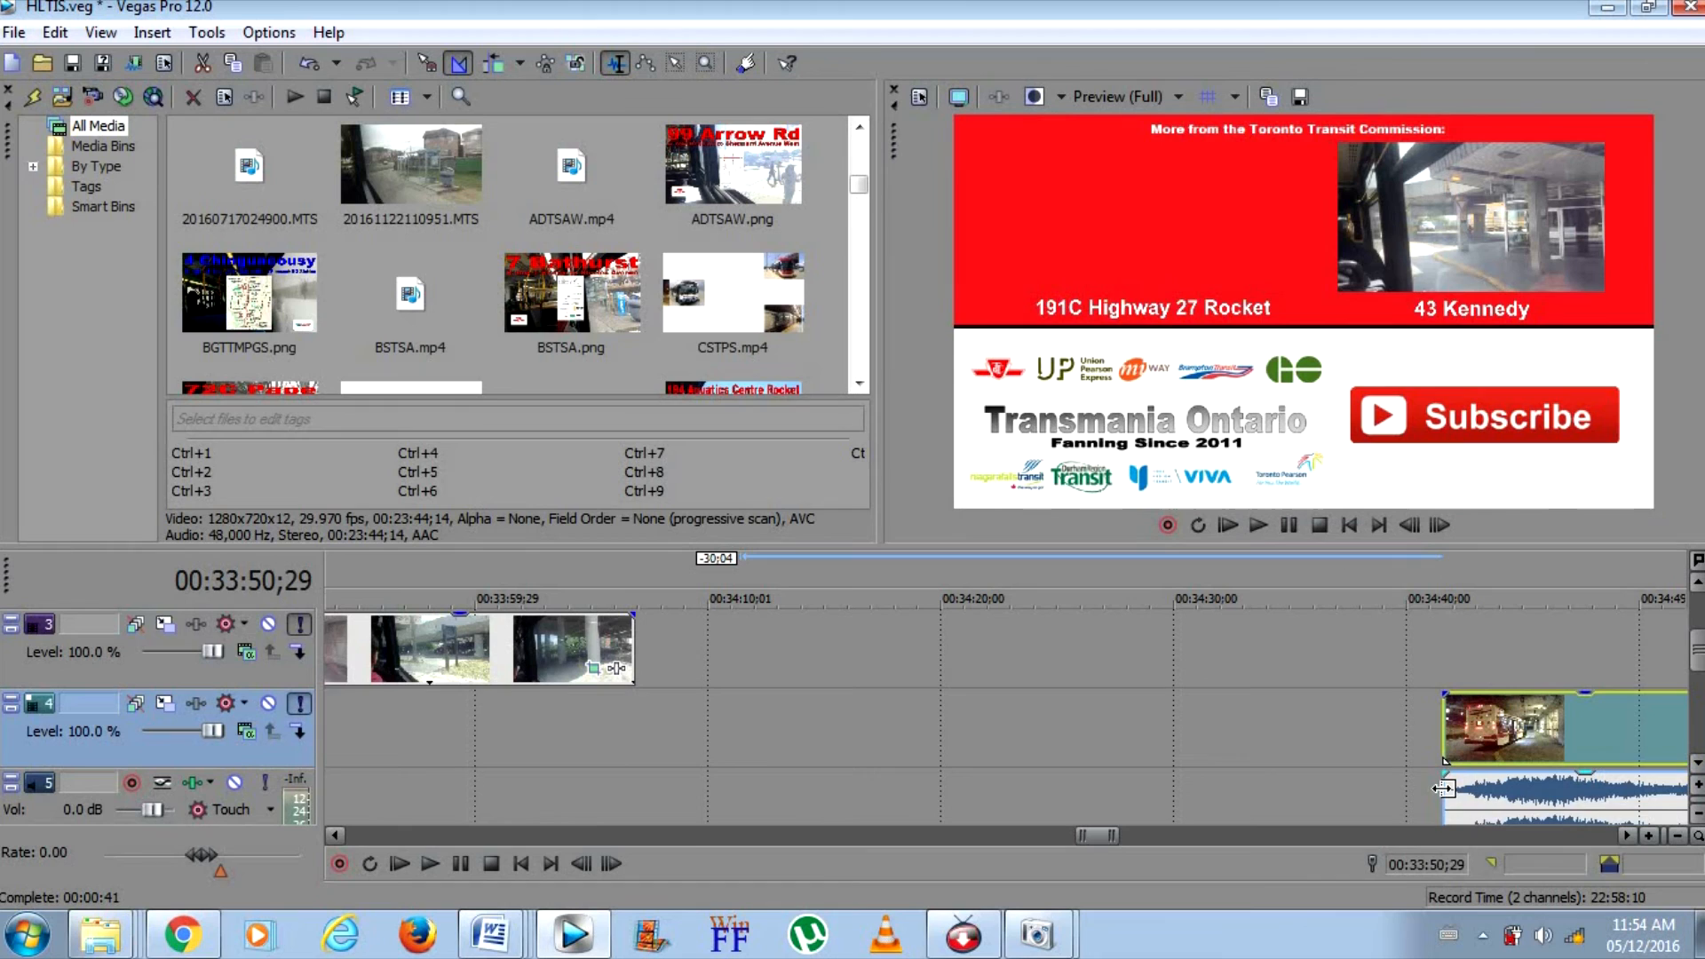
{"action": "left_click_drag", "start_coordinate": [1468, 746], "coordinate": [1383, 742]}
{"action": "left_click", "coordinate": [1390, 735]}
{"action": "left_click", "coordinate": [1348, 730]}
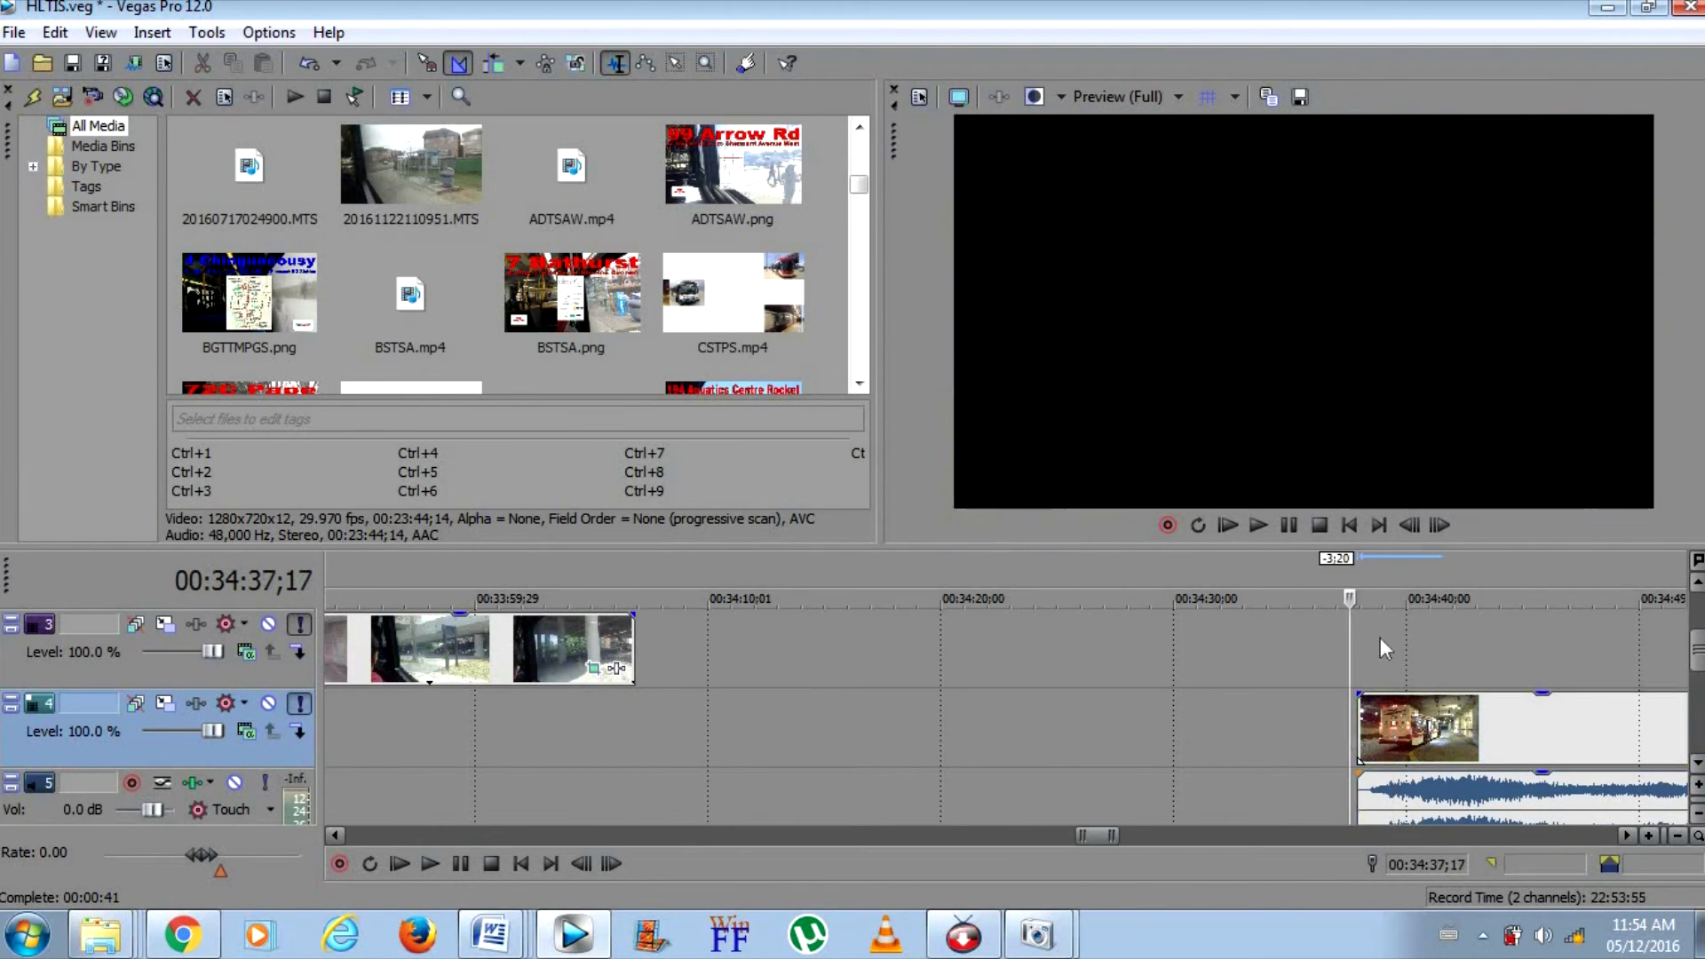
{"action": "left_click", "coordinate": [1297, 519]}
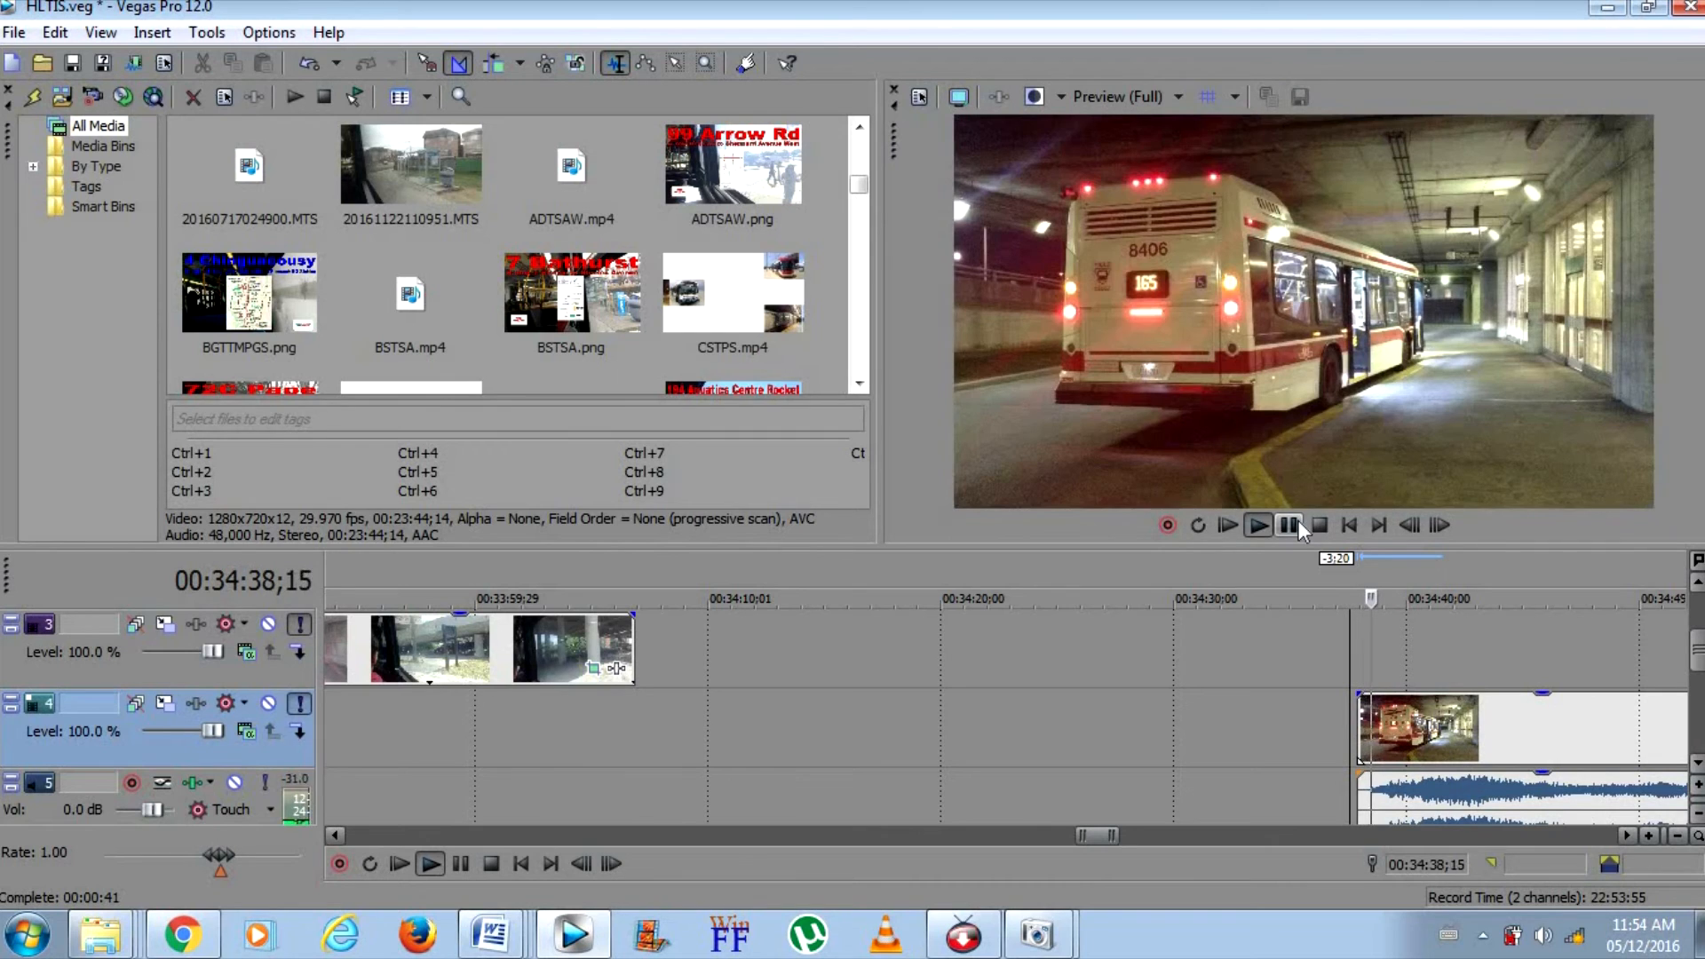
{"action": "left_click", "coordinate": [1363, 723]}
{"action": "left_click_drag", "start_coordinate": [1363, 723], "coordinate": [1385, 723]}
{"action": "left_click", "coordinate": [1385, 724]}
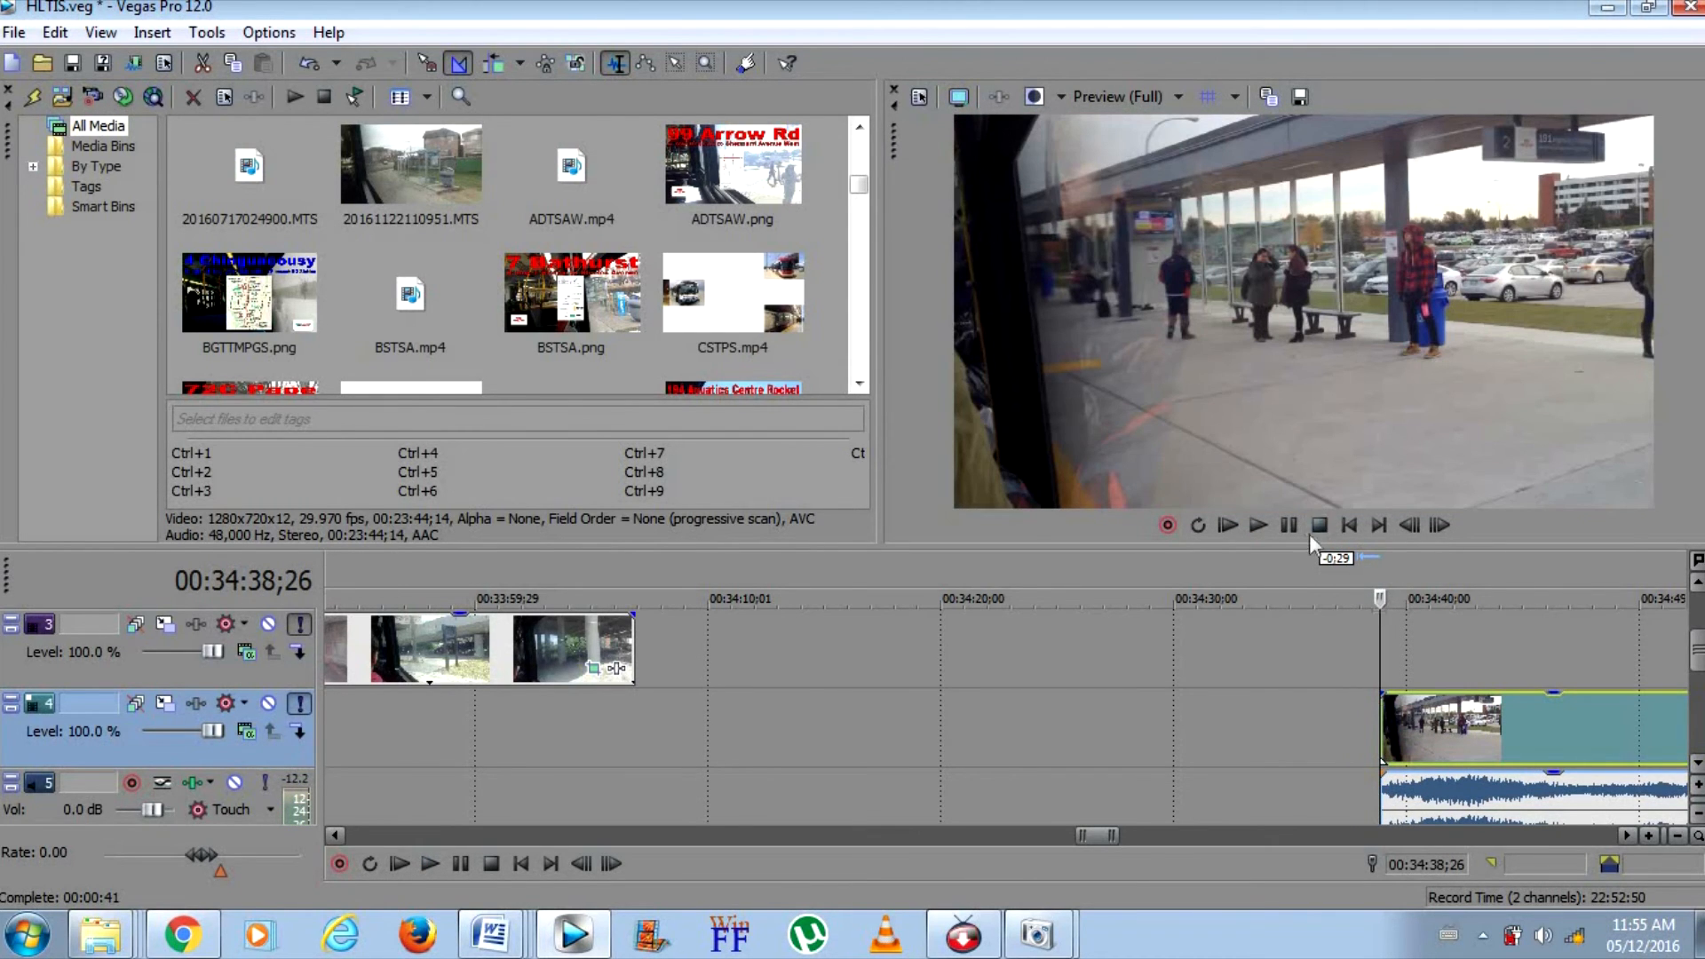
{"action": "left_click", "coordinate": [1259, 525]}
{"action": "left_click", "coordinate": [1286, 525]}
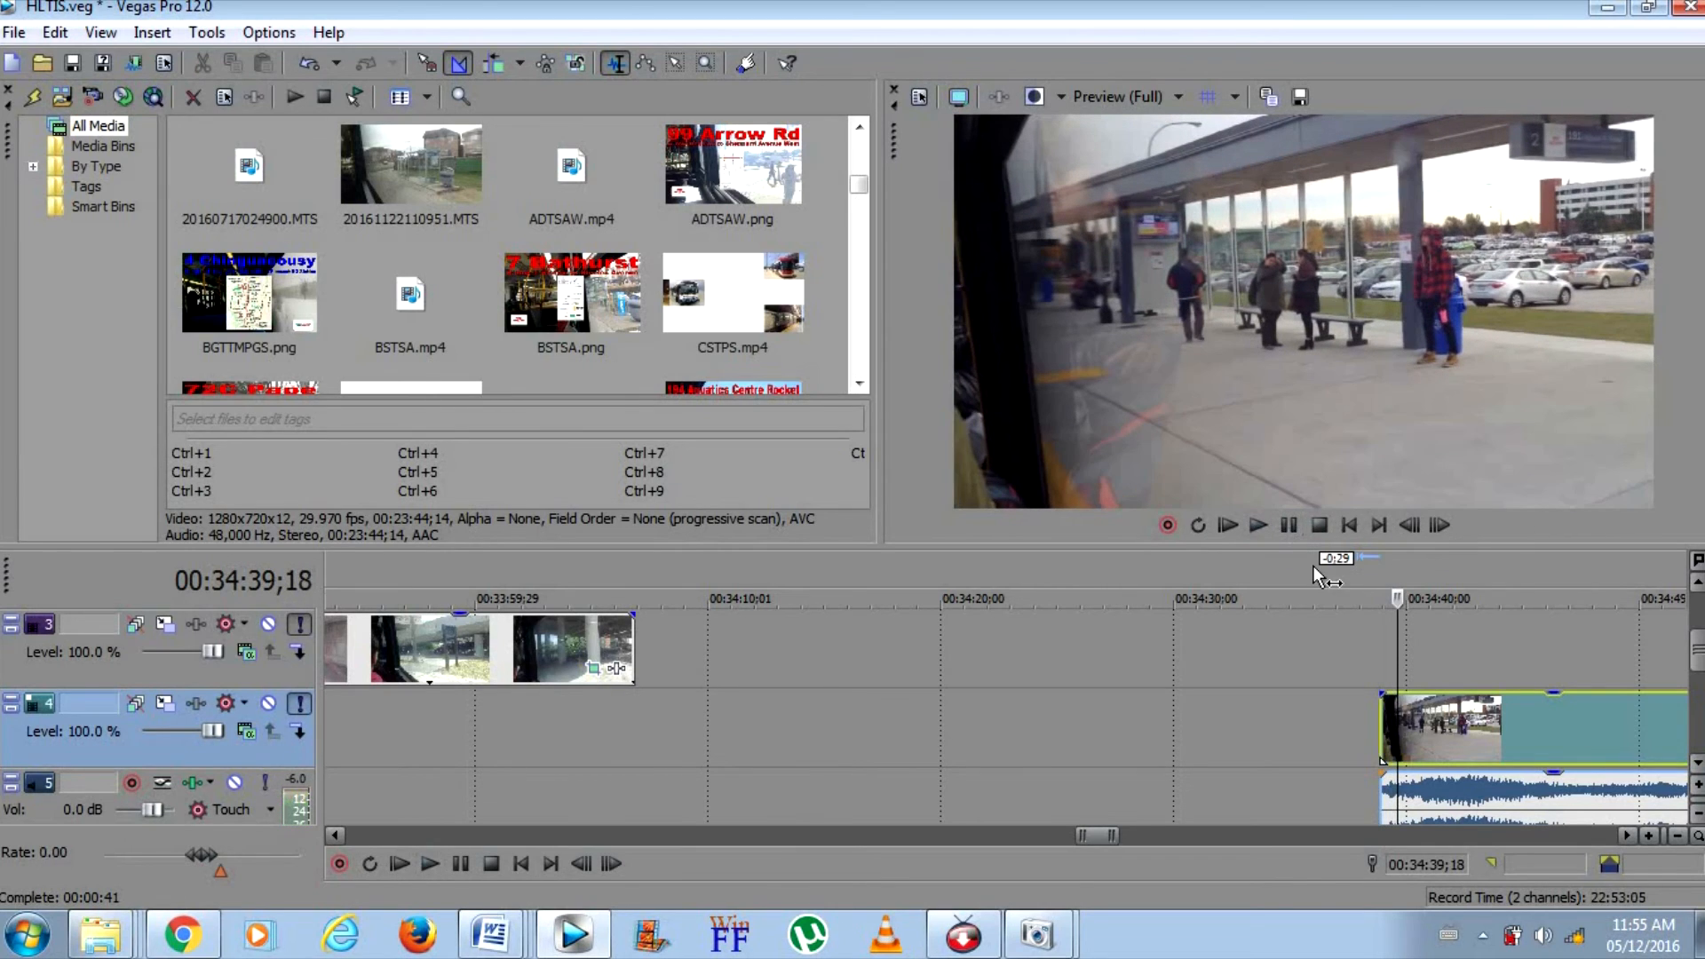
Ungroup the new preview clip's audio from its video, then delete the audio and its empty track
{"action": "right_click", "coordinate": [1397, 785]}
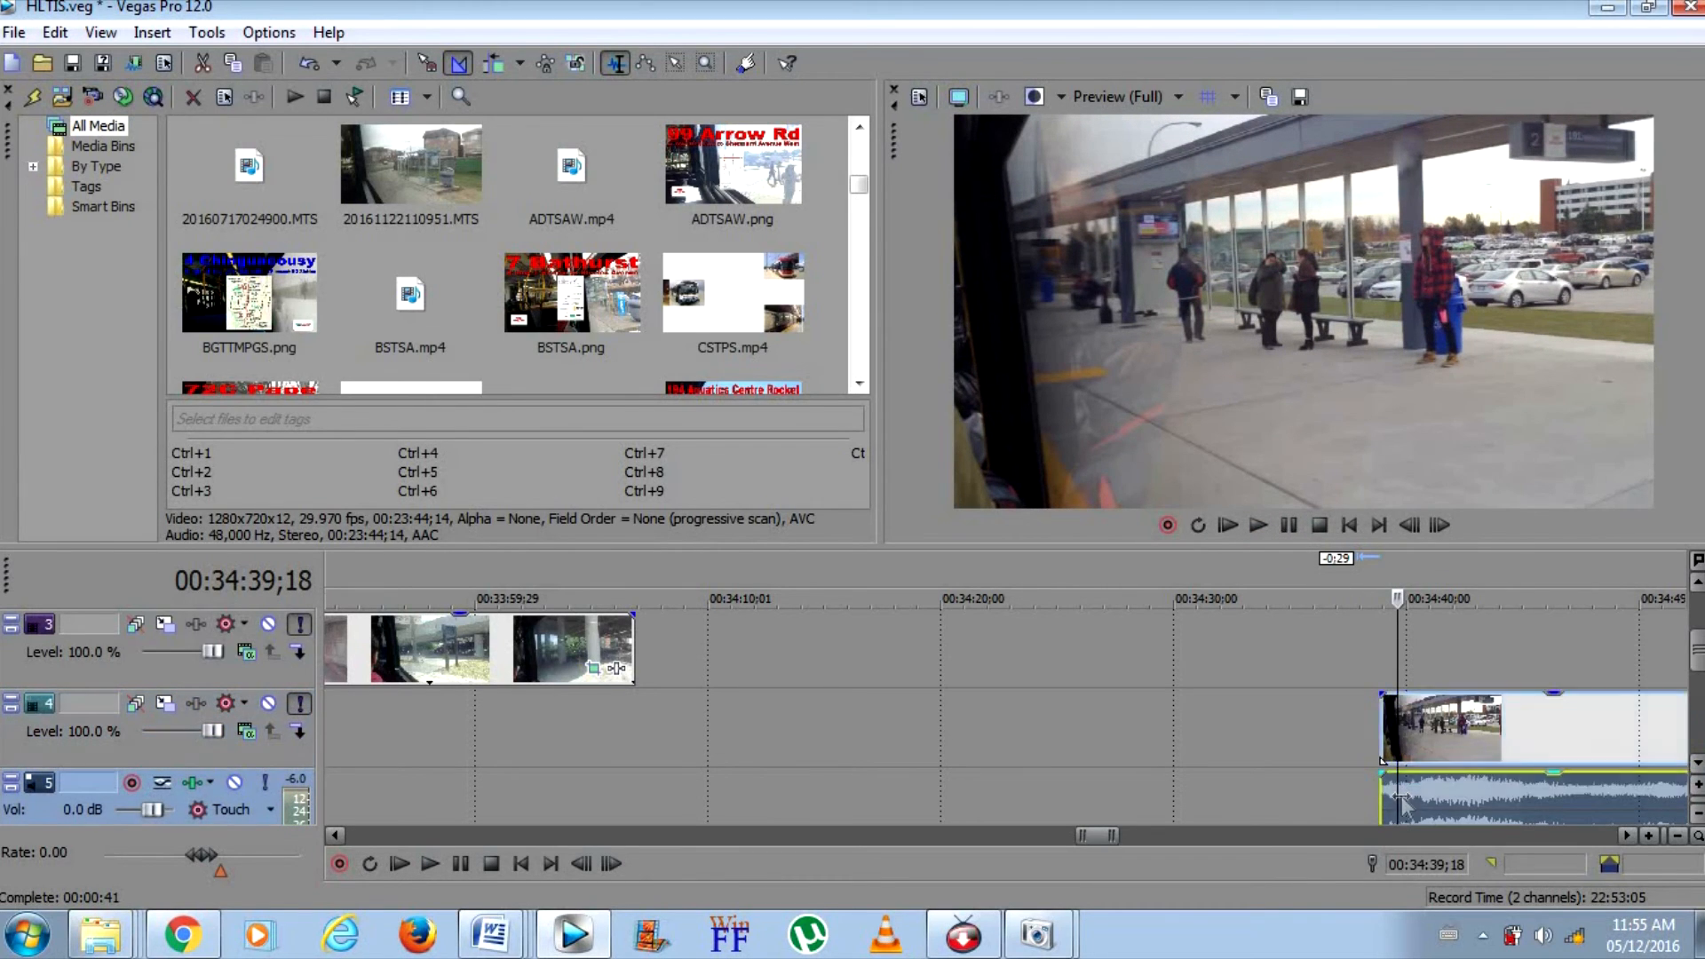
{"action": "mouse_move", "coordinate": [1420, 617]}
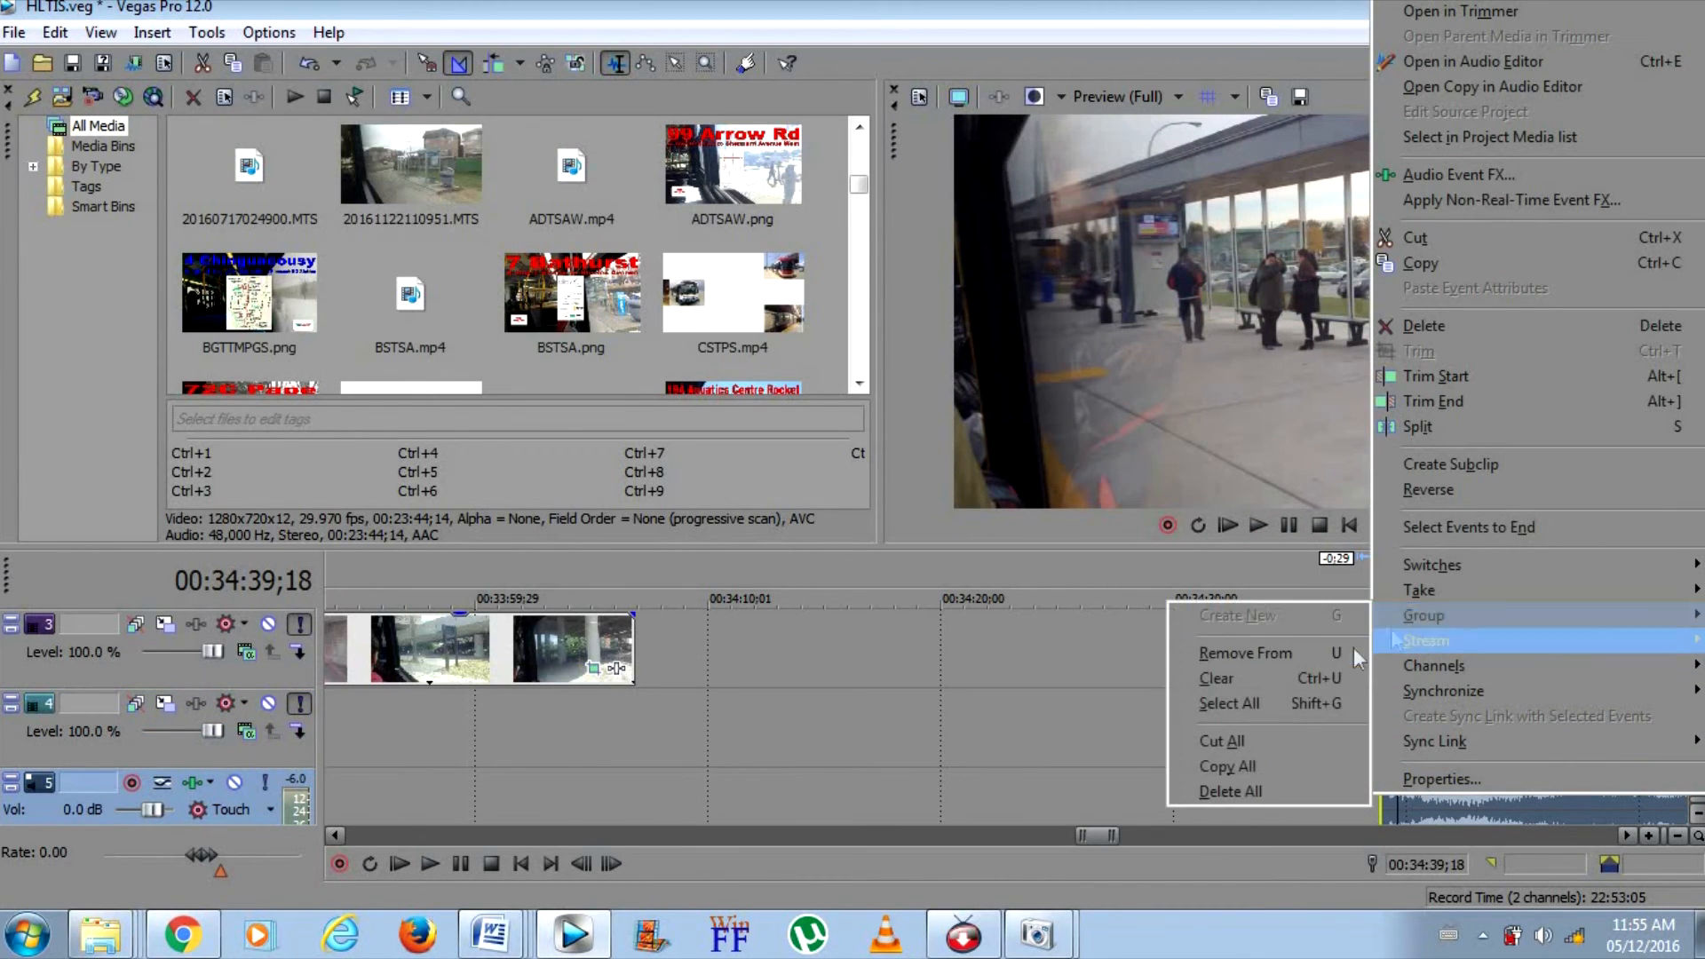
{"action": "left_click", "coordinate": [1353, 647]}
{"action": "right_click", "coordinate": [1426, 787]}
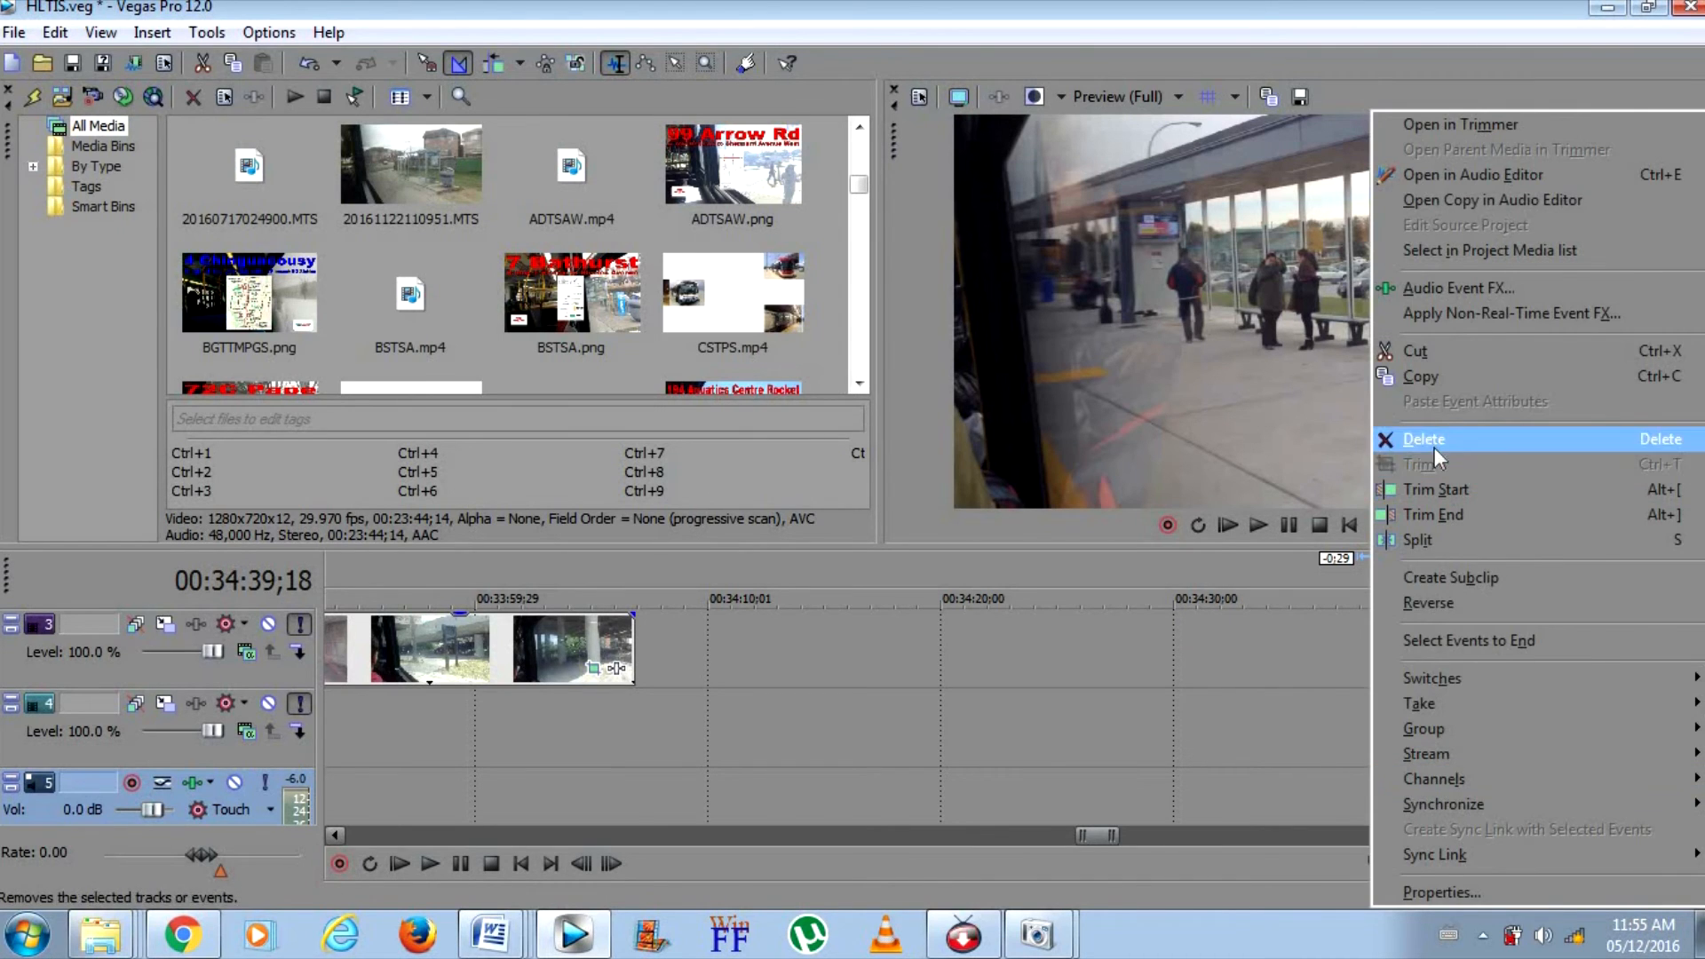
{"action": "left_click", "coordinate": [1432, 440]}
{"action": "right_click", "coordinate": [1411, 790]}
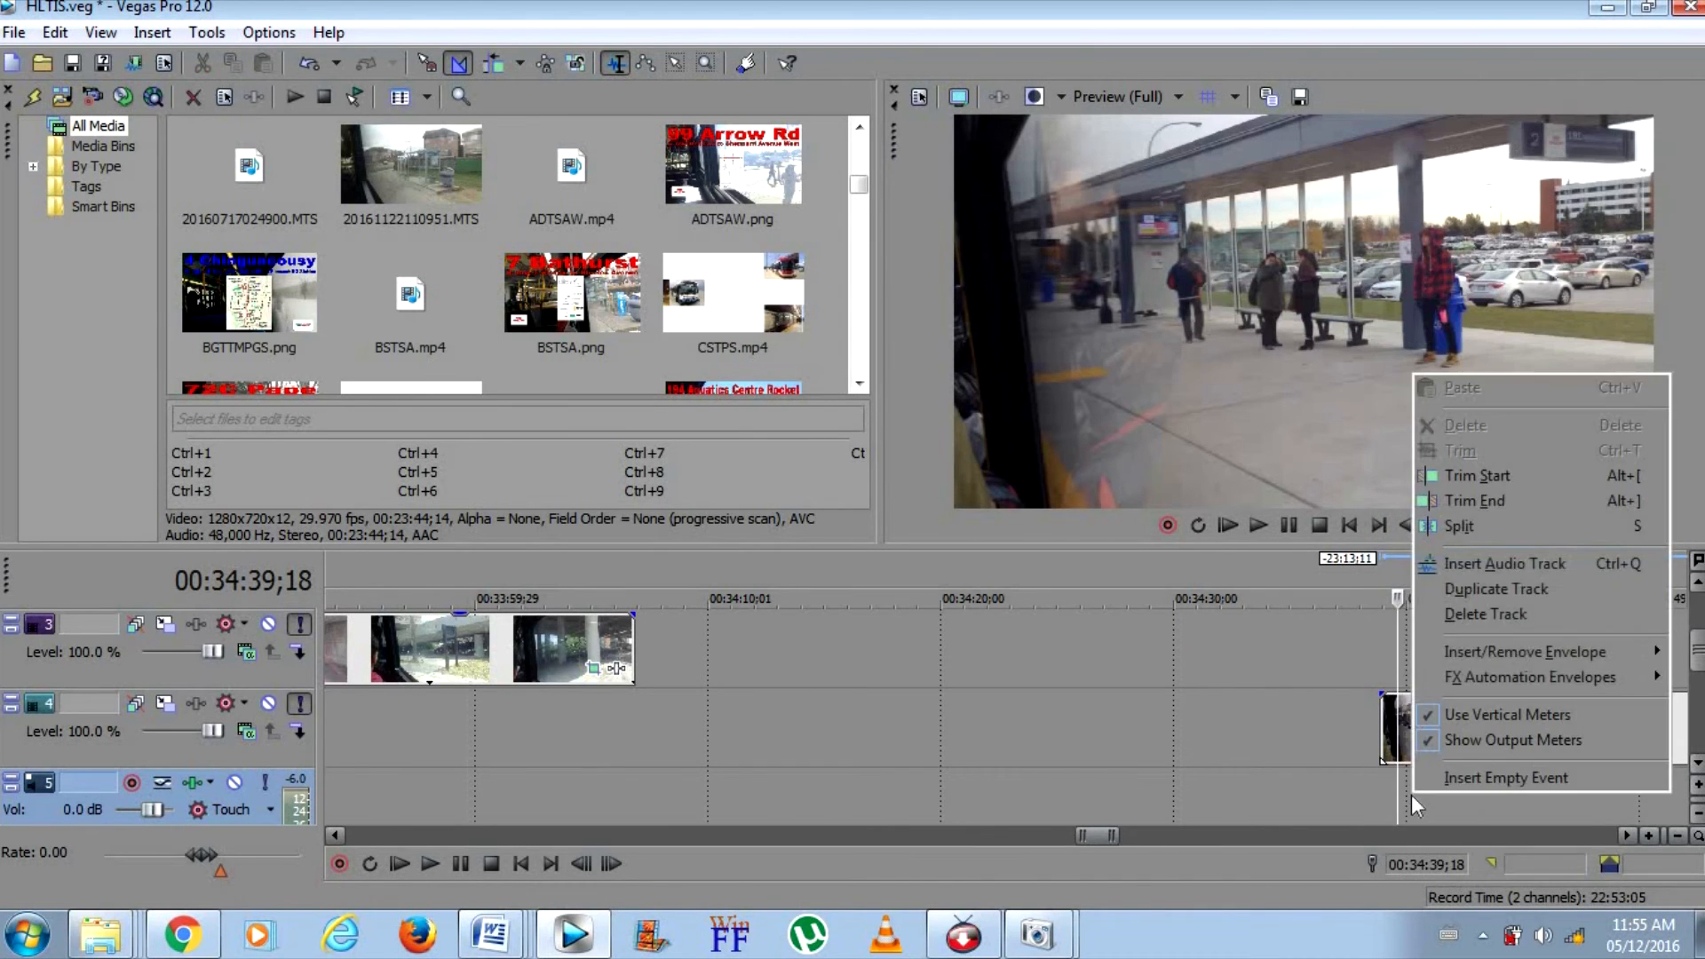
{"action": "left_click", "coordinate": [1474, 612]}
Move the new preview clip on track 4 by cutting and pasting it to the start of the end screen at 00:33:49;06
{"action": "right_click", "coordinate": [1439, 652]}
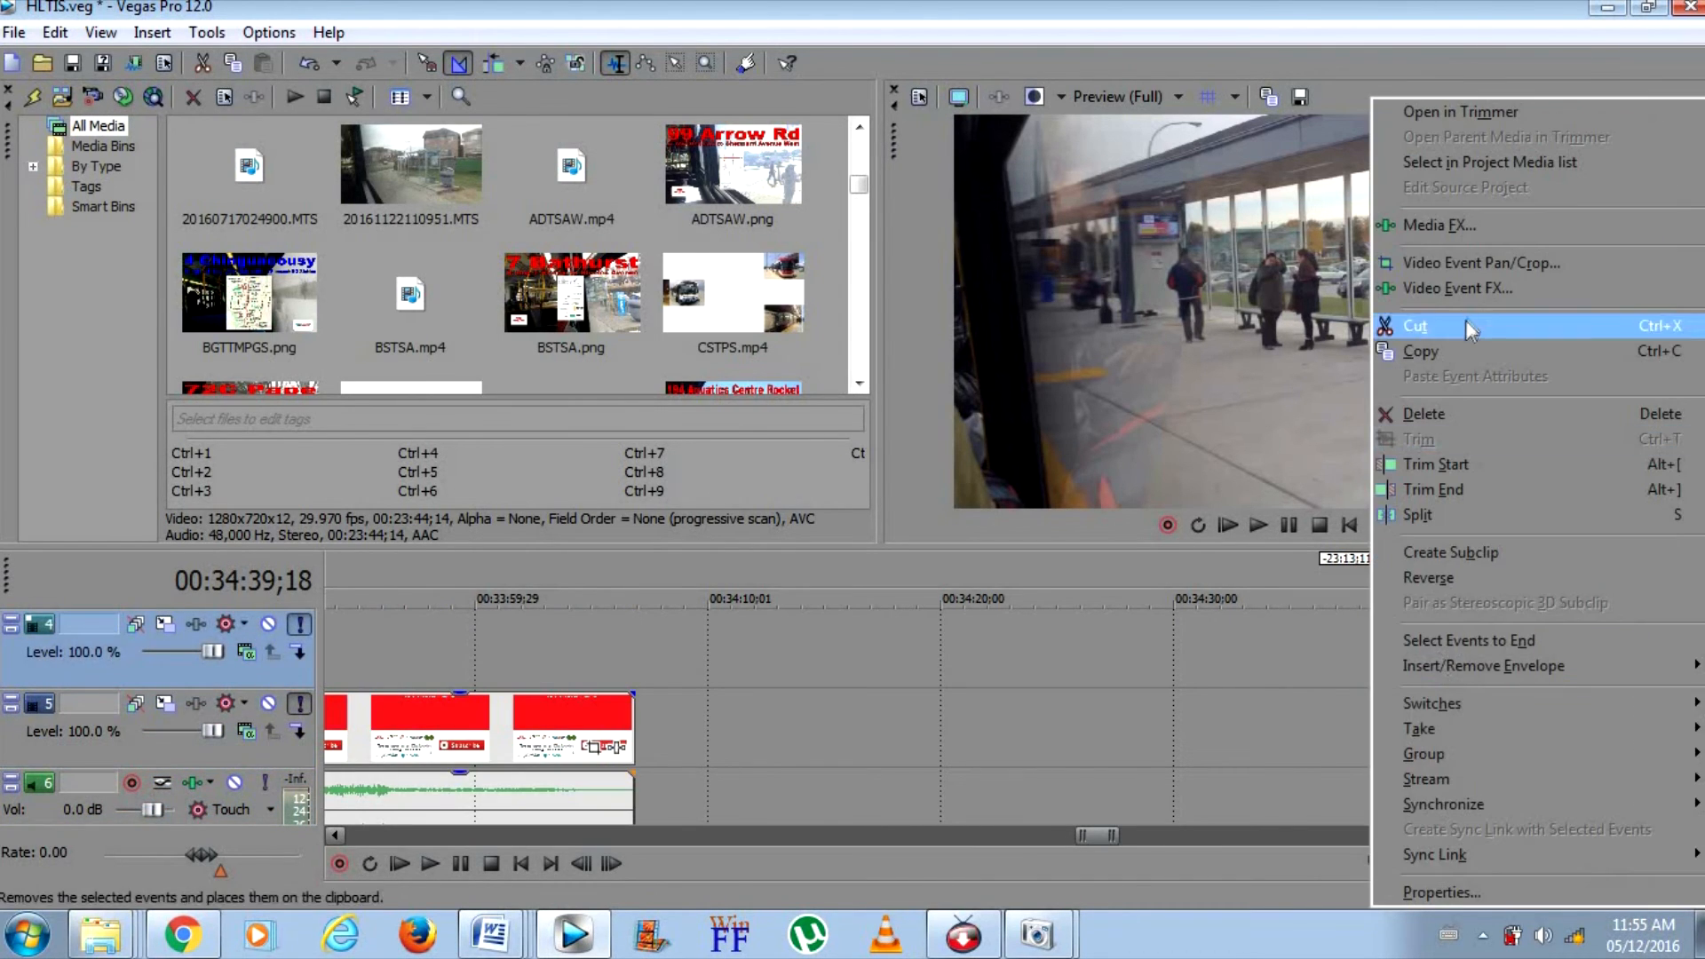
{"action": "left_click", "coordinate": [1467, 323]}
{"action": "left_click_drag", "start_coordinate": [1103, 838], "coordinate": [1094, 838]}
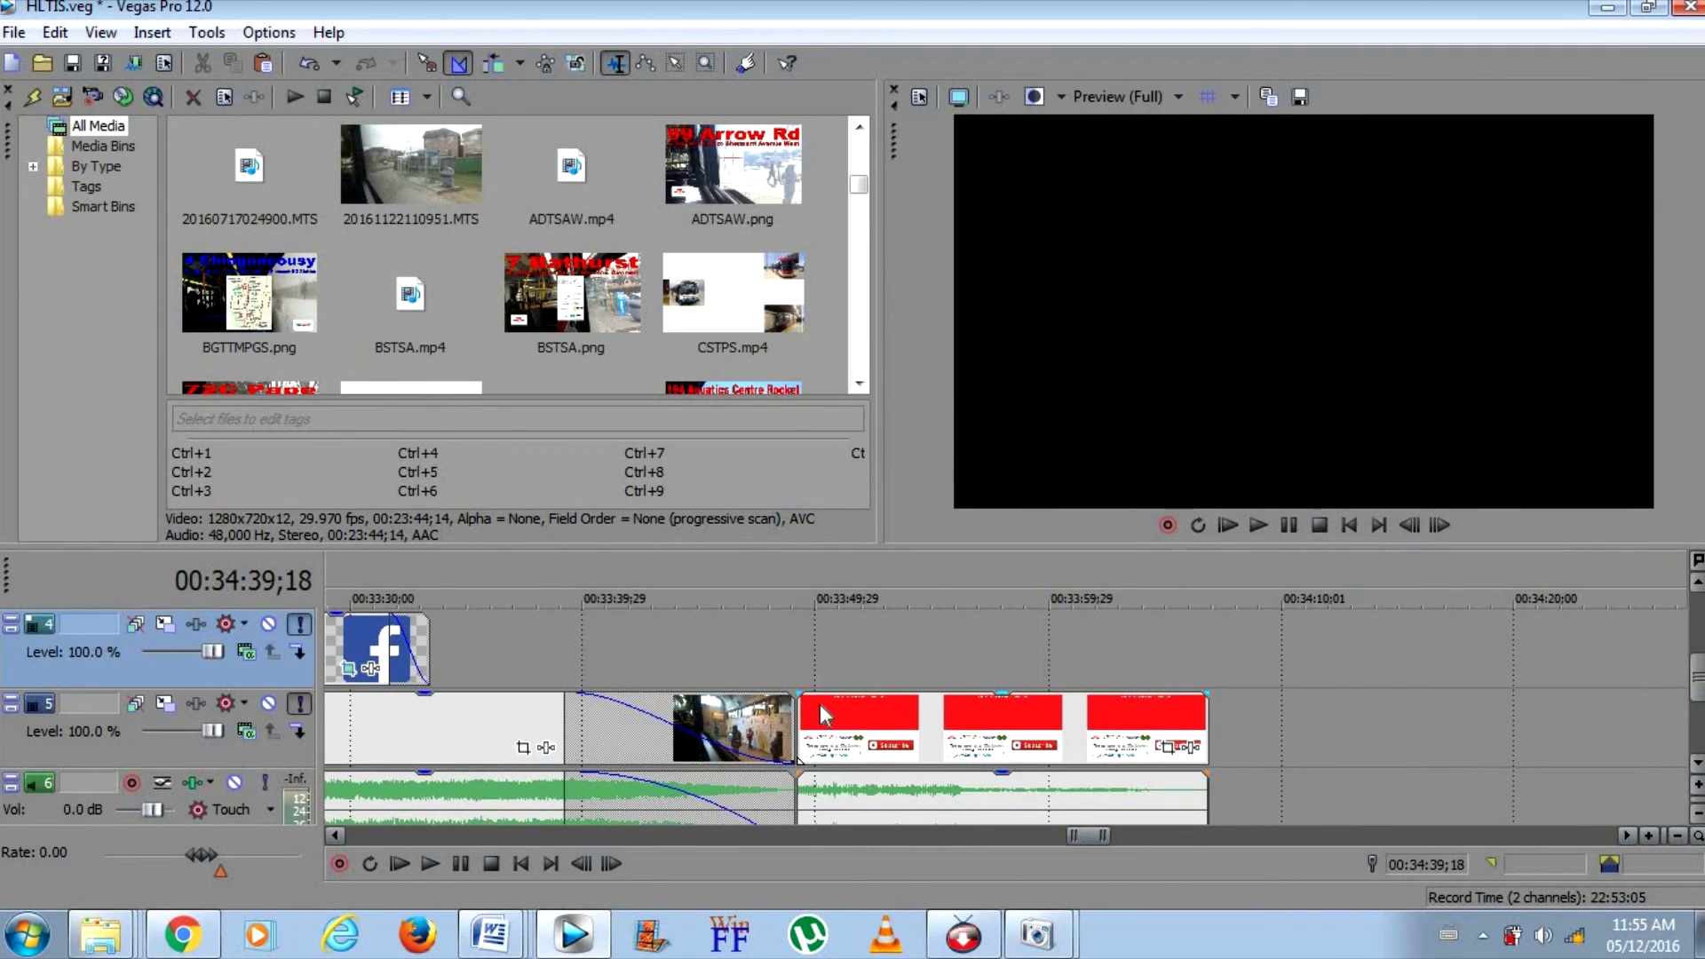
{"action": "left_click", "coordinate": [796, 710]}
{"action": "right_click", "coordinate": [882, 653]}
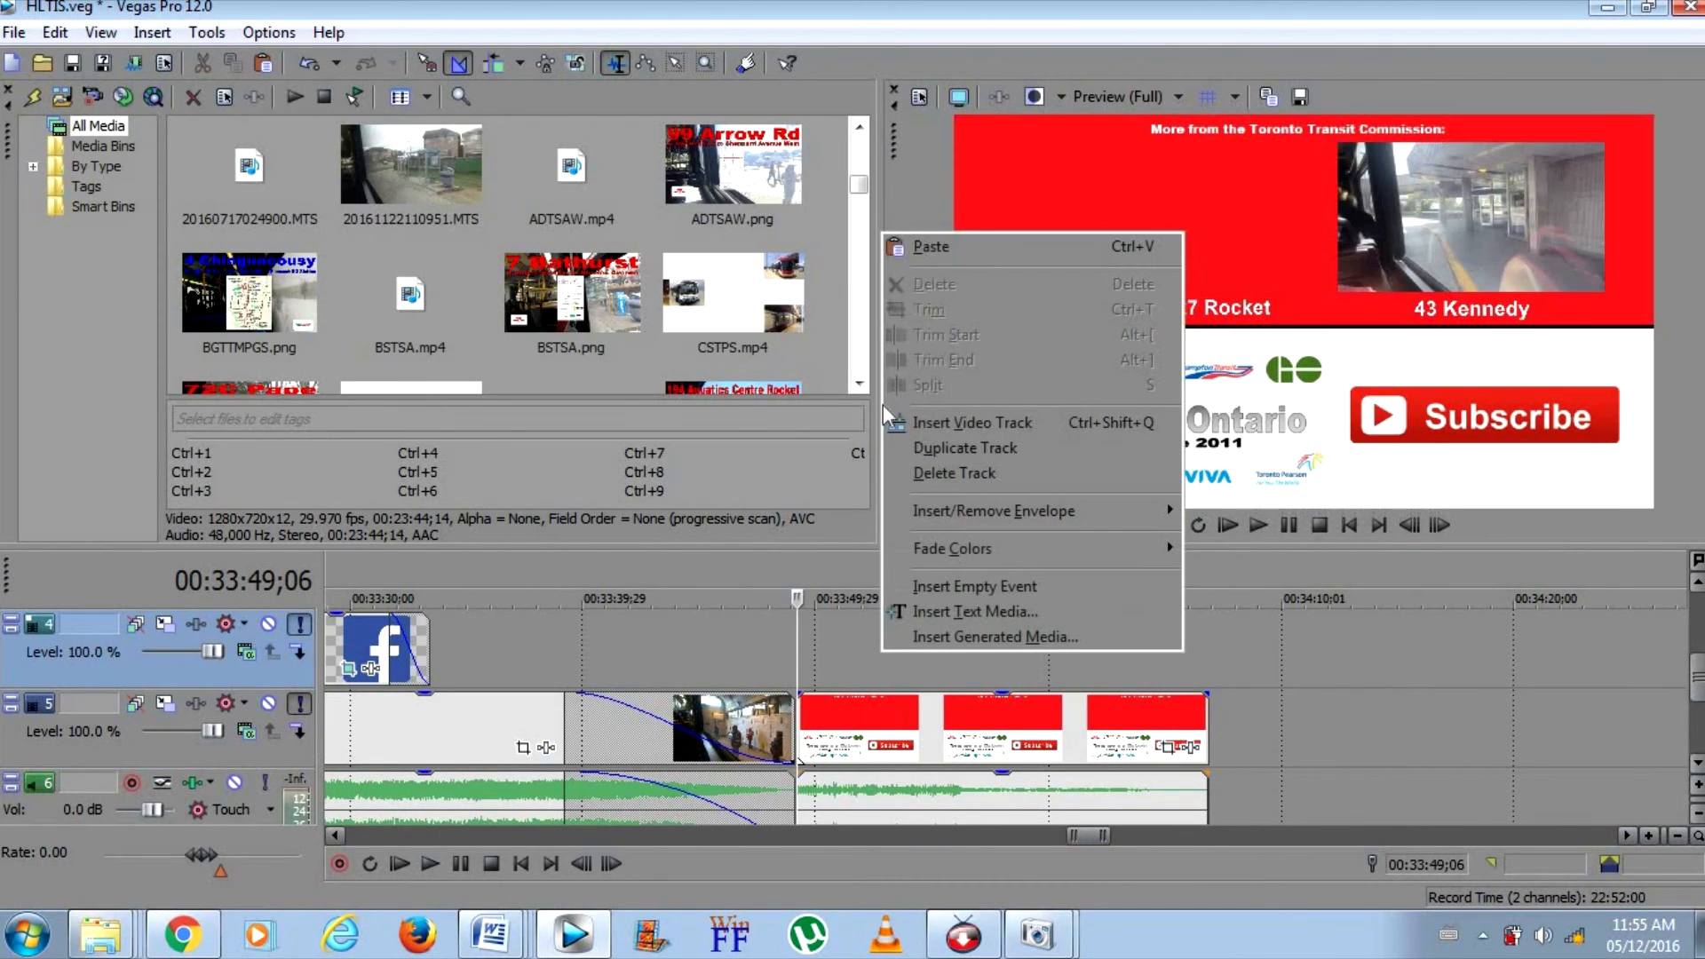
{"action": "left_click", "coordinate": [928, 246]}
{"action": "left_click_drag", "start_coordinate": [1589, 835], "coordinate": [1093, 806]}
Split the preview clip on track 4 at the end screen's end, 00:34:06;27, and delete the remainder
{"action": "left_click", "coordinate": [862, 632]}
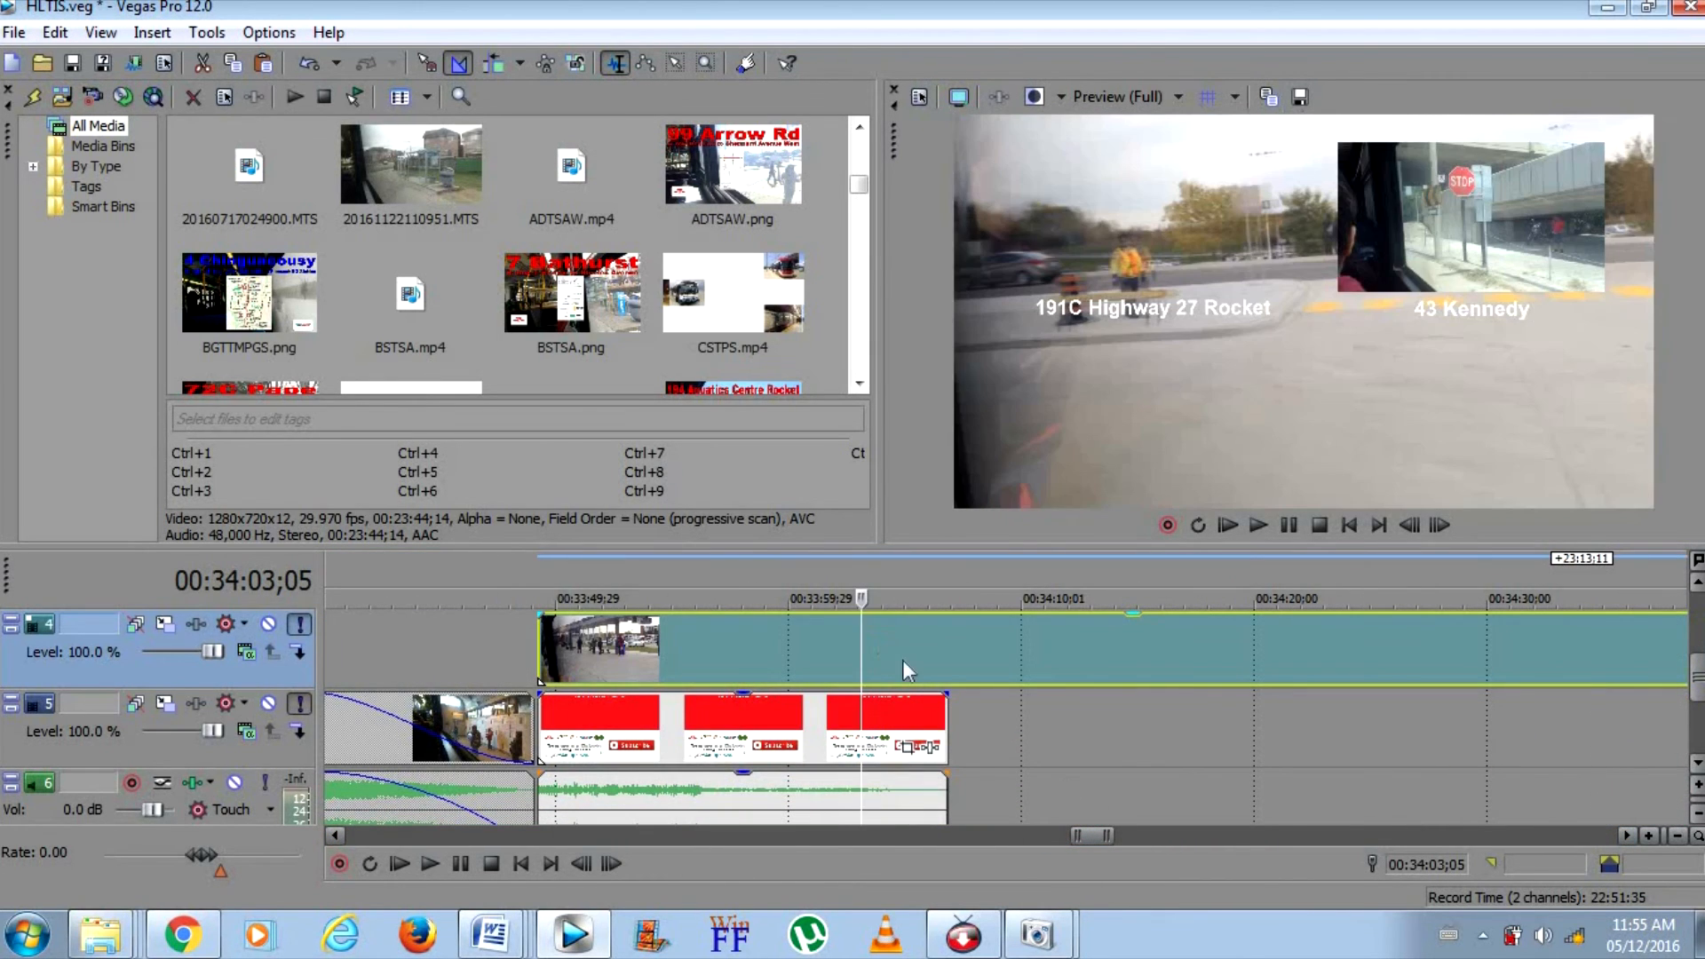
{"action": "left_click", "coordinate": [938, 728]}
{"action": "left_click", "coordinate": [931, 663], "text": "ctrl"}
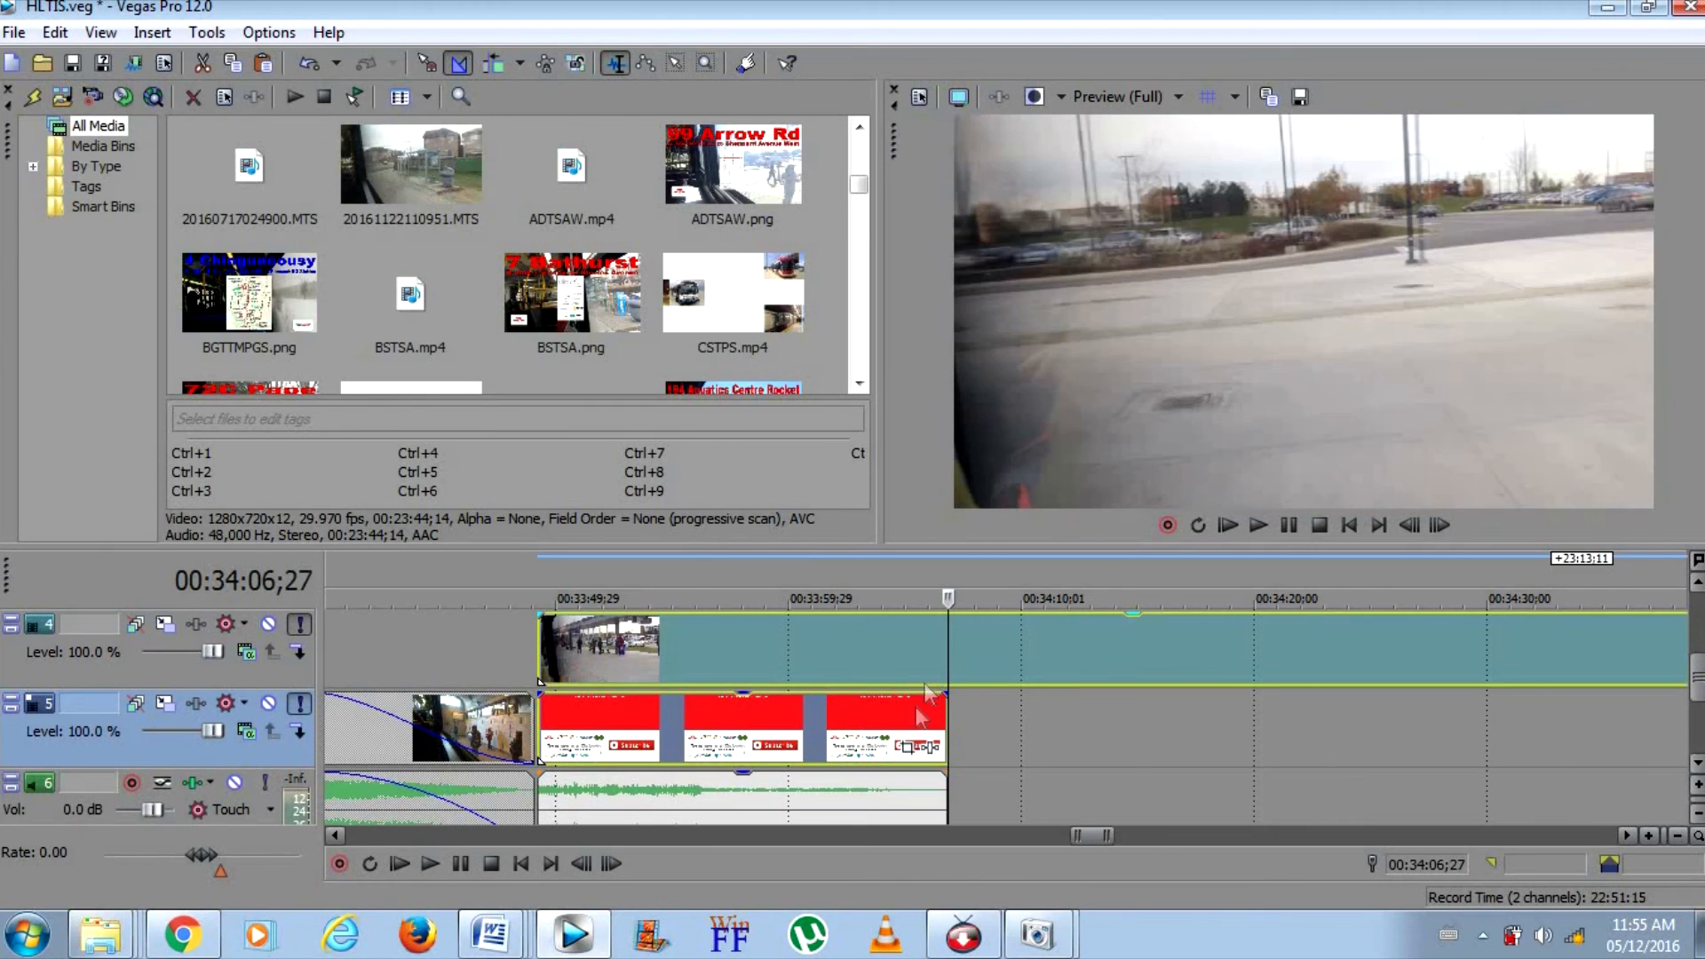
{"action": "left_click", "coordinate": [914, 718], "text": "ctrl"}
{"action": "key", "text": "s"}
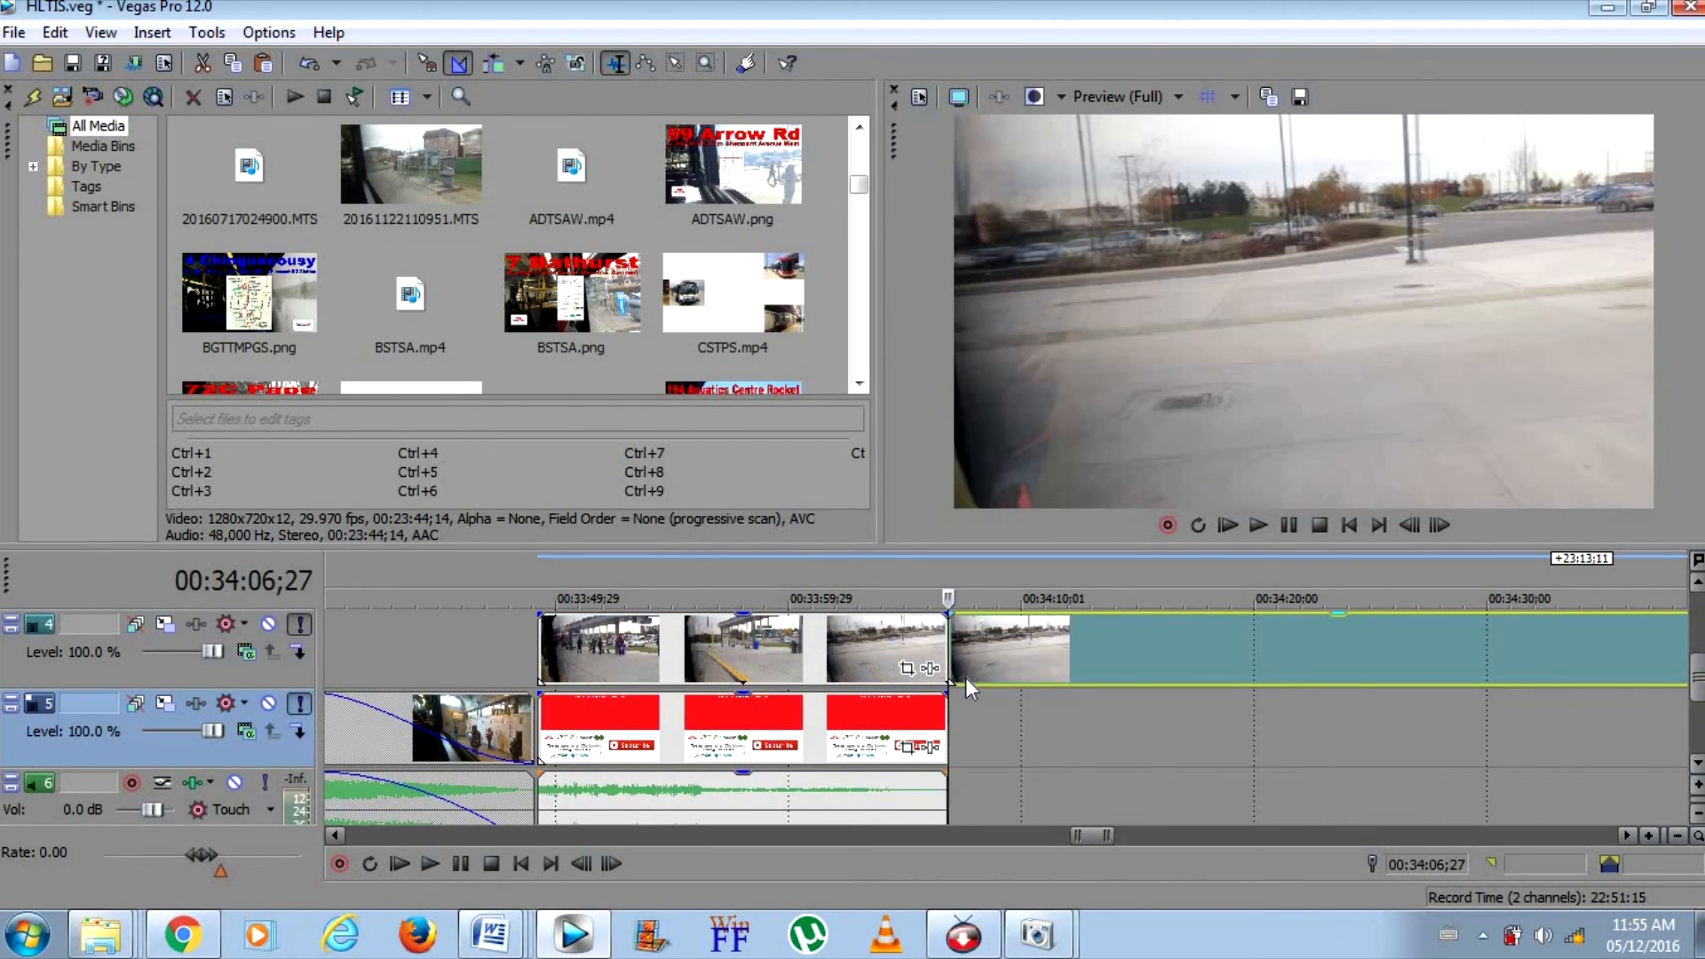
{"action": "right_click", "coordinate": [966, 678]}
{"action": "left_click", "coordinate": [1003, 409]}
Use Event Pan/Crop to shrink the HCBTTKS preview clip and position it above the 191C Highway 27 Rocket caption, level with the 43 Kennedy clip
{"action": "left_click", "coordinate": [895, 657]}
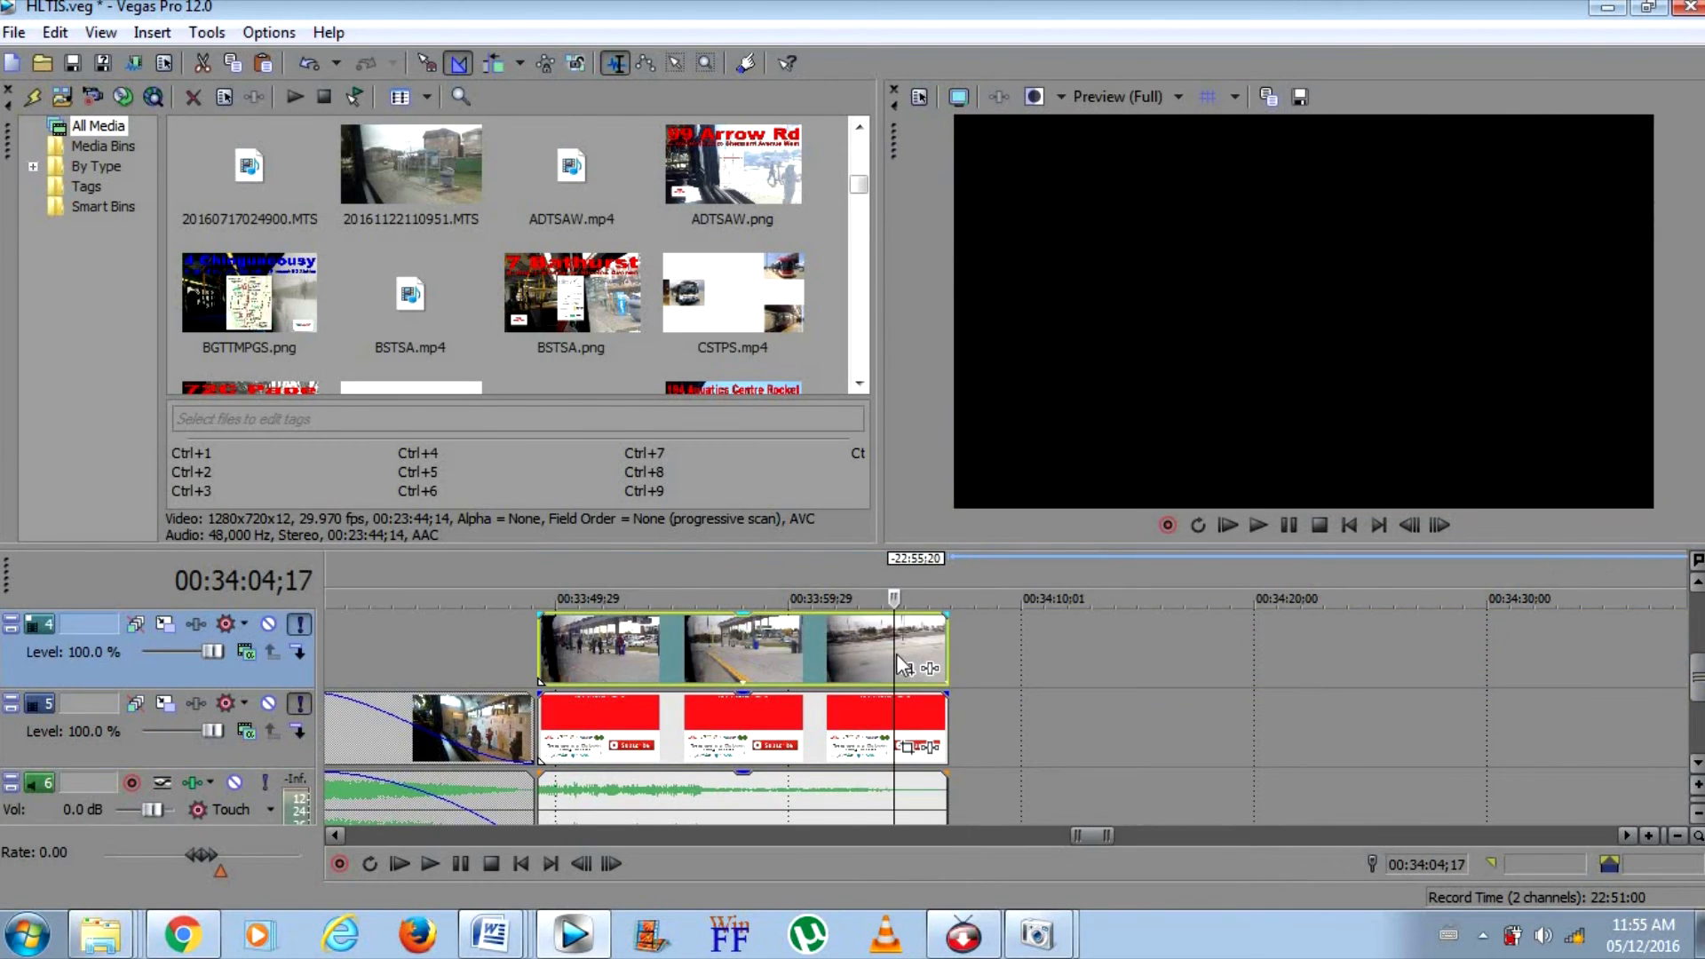
{"action": "left_click", "coordinate": [906, 667]}
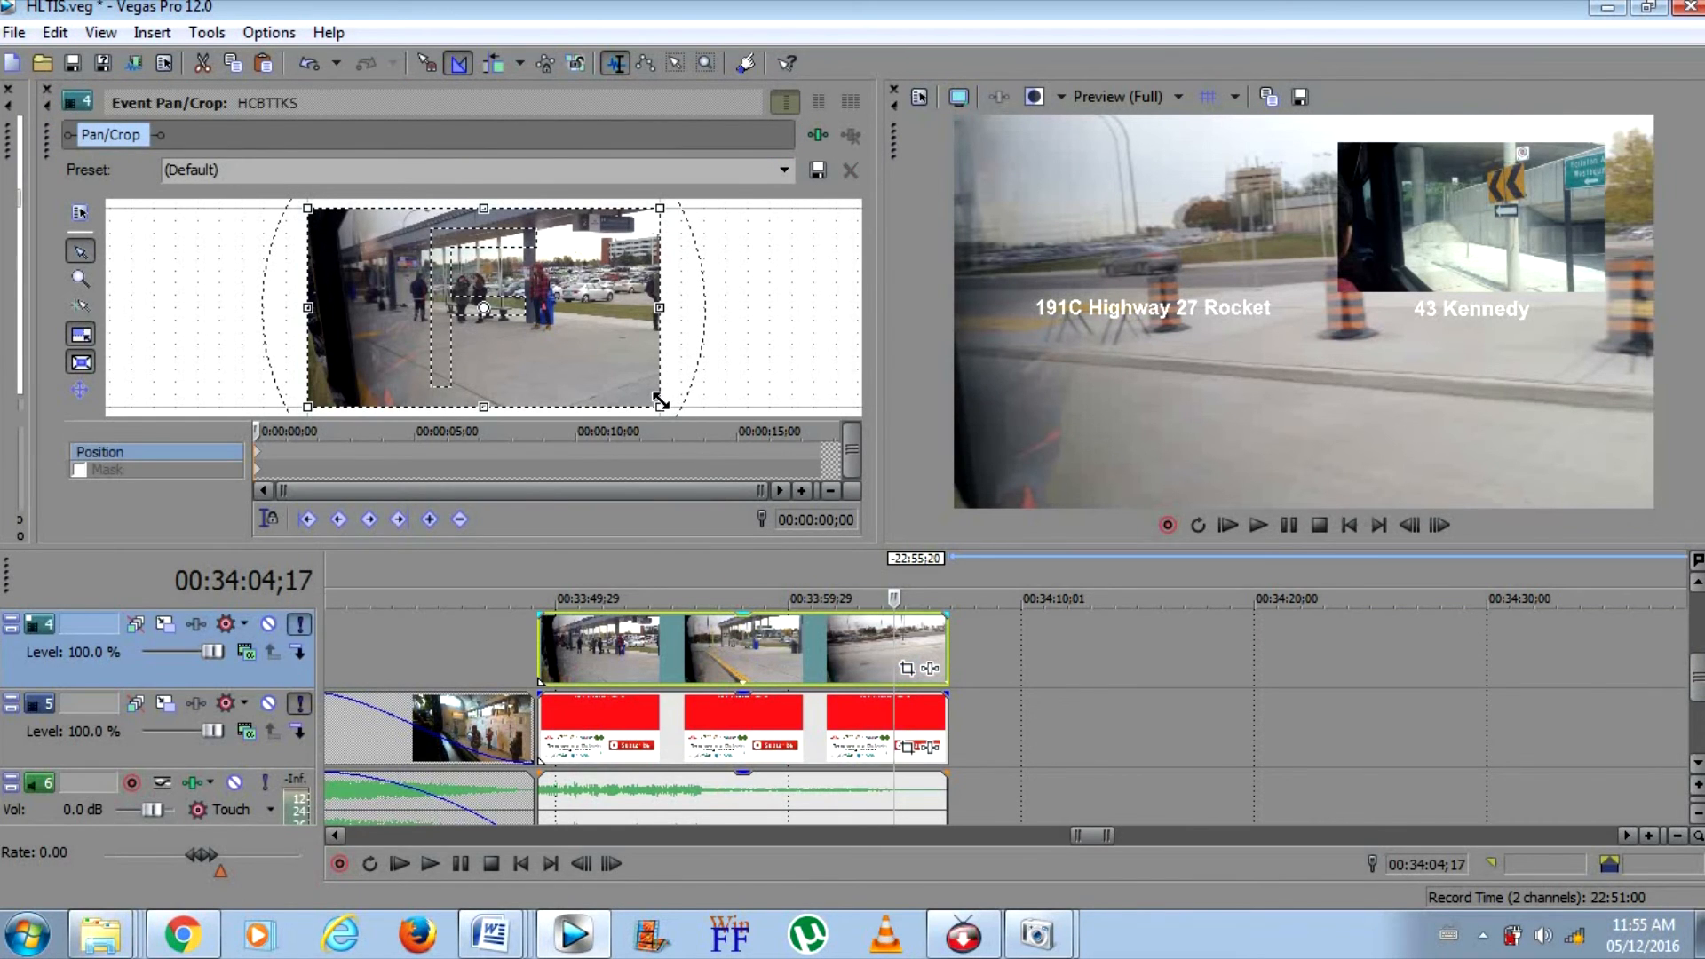
{"action": "left_click_drag", "start_coordinate": [661, 399], "coordinate": [892, 513]}
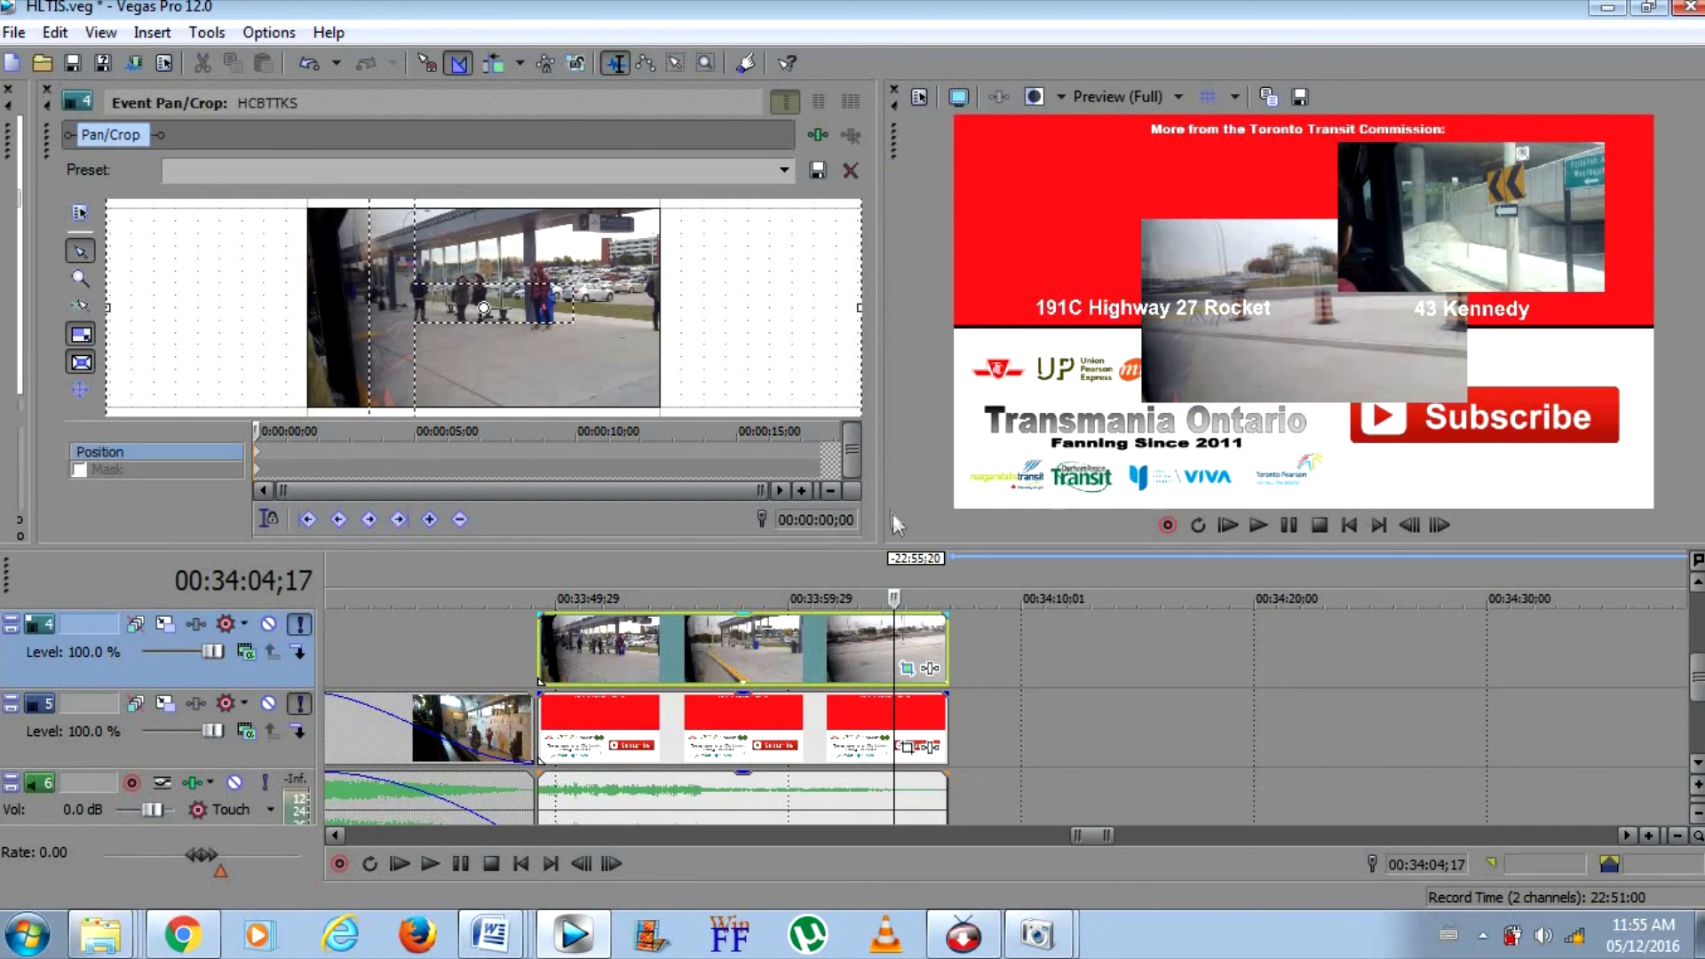
{"action": "left_click", "coordinate": [82, 278]}
{"action": "right_click", "coordinate": [262, 307]}
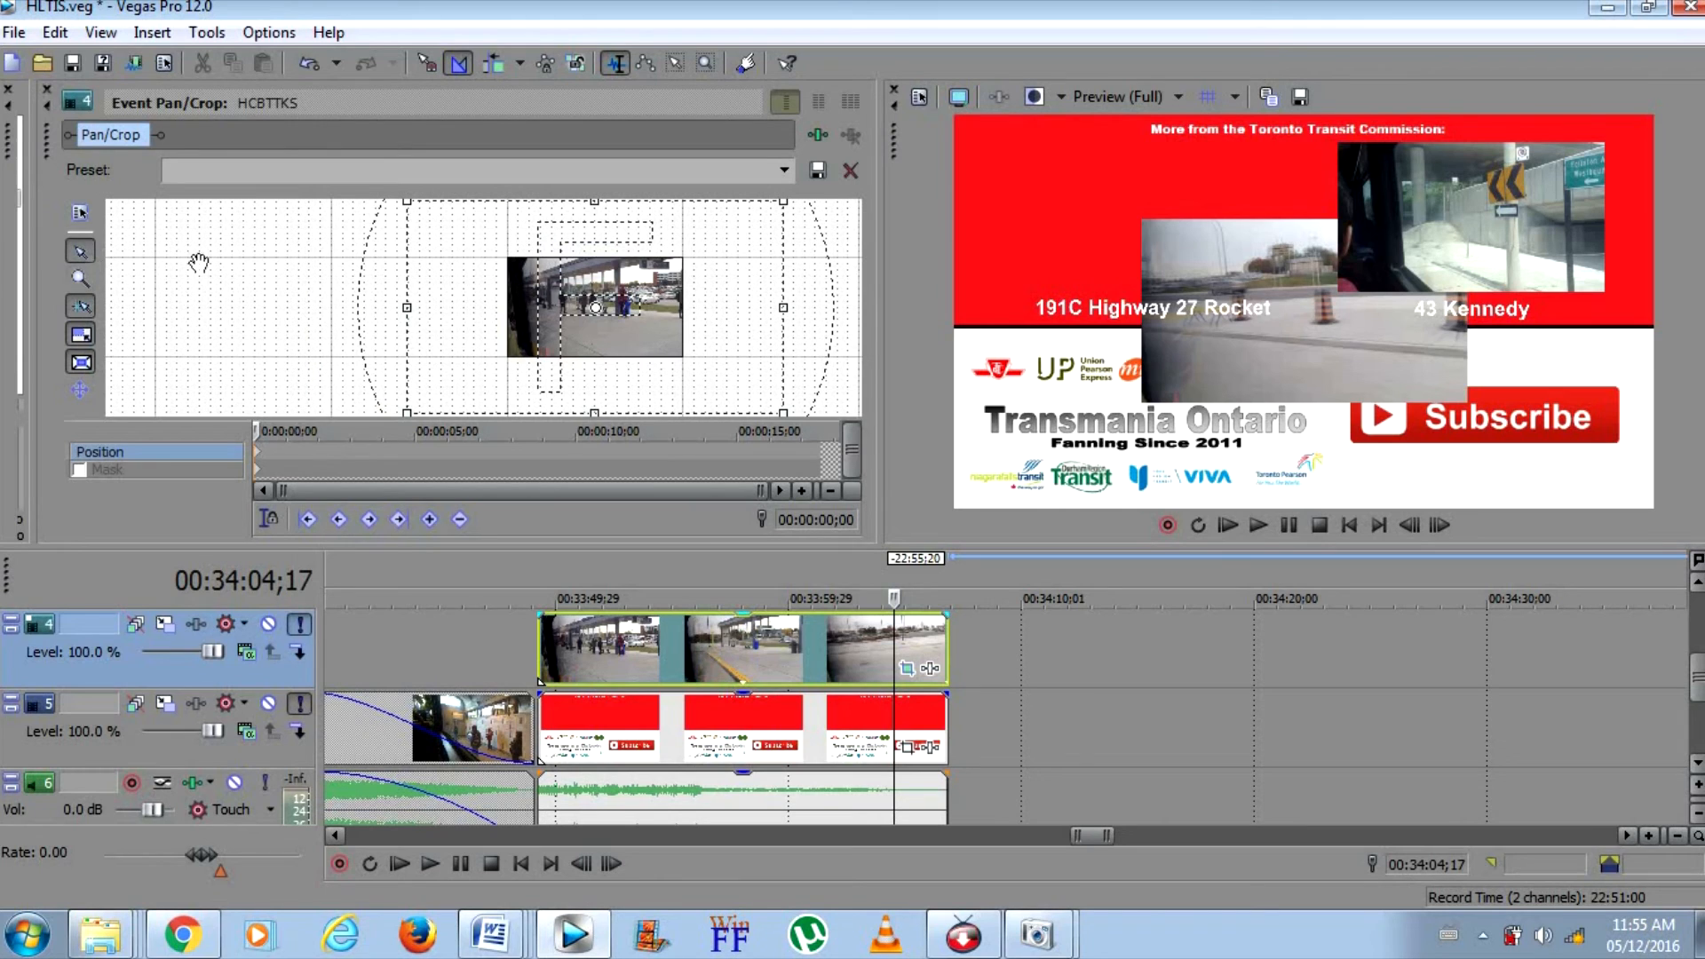
{"action": "left_click_drag", "start_coordinate": [407, 203], "coordinate": [346, 188]}
{"action": "left_click_drag", "start_coordinate": [575, 340], "coordinate": [665, 414]}
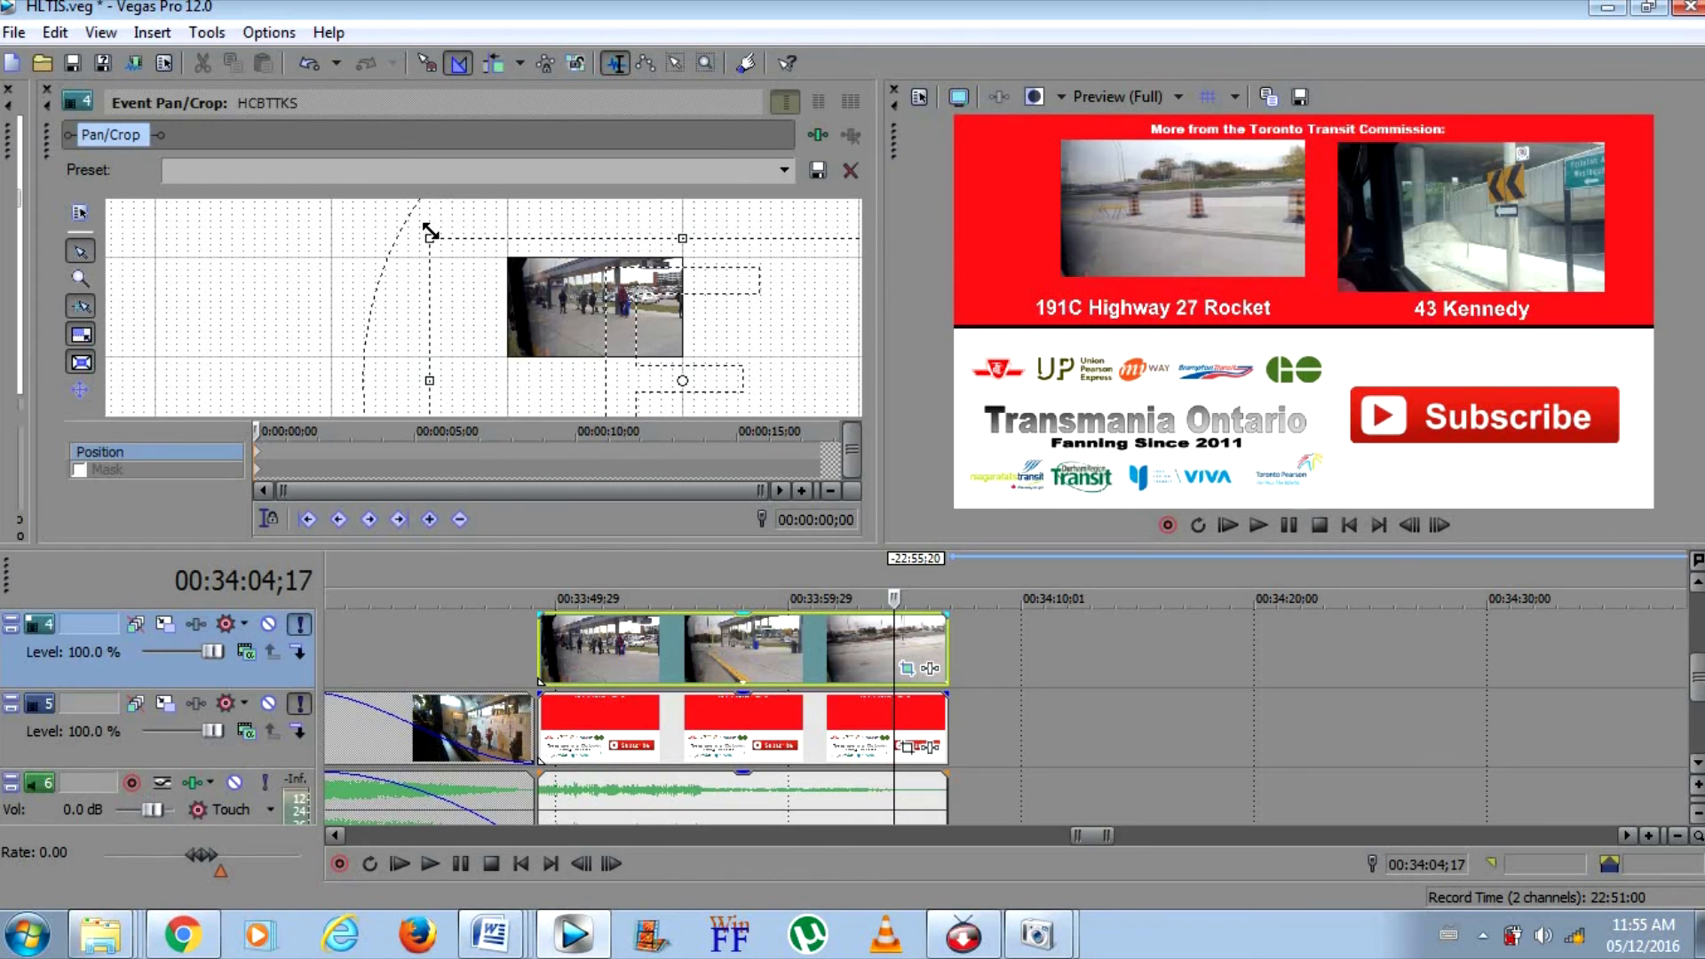
{"action": "left_click_drag", "start_coordinate": [427, 230], "coordinate": [510, 279]}
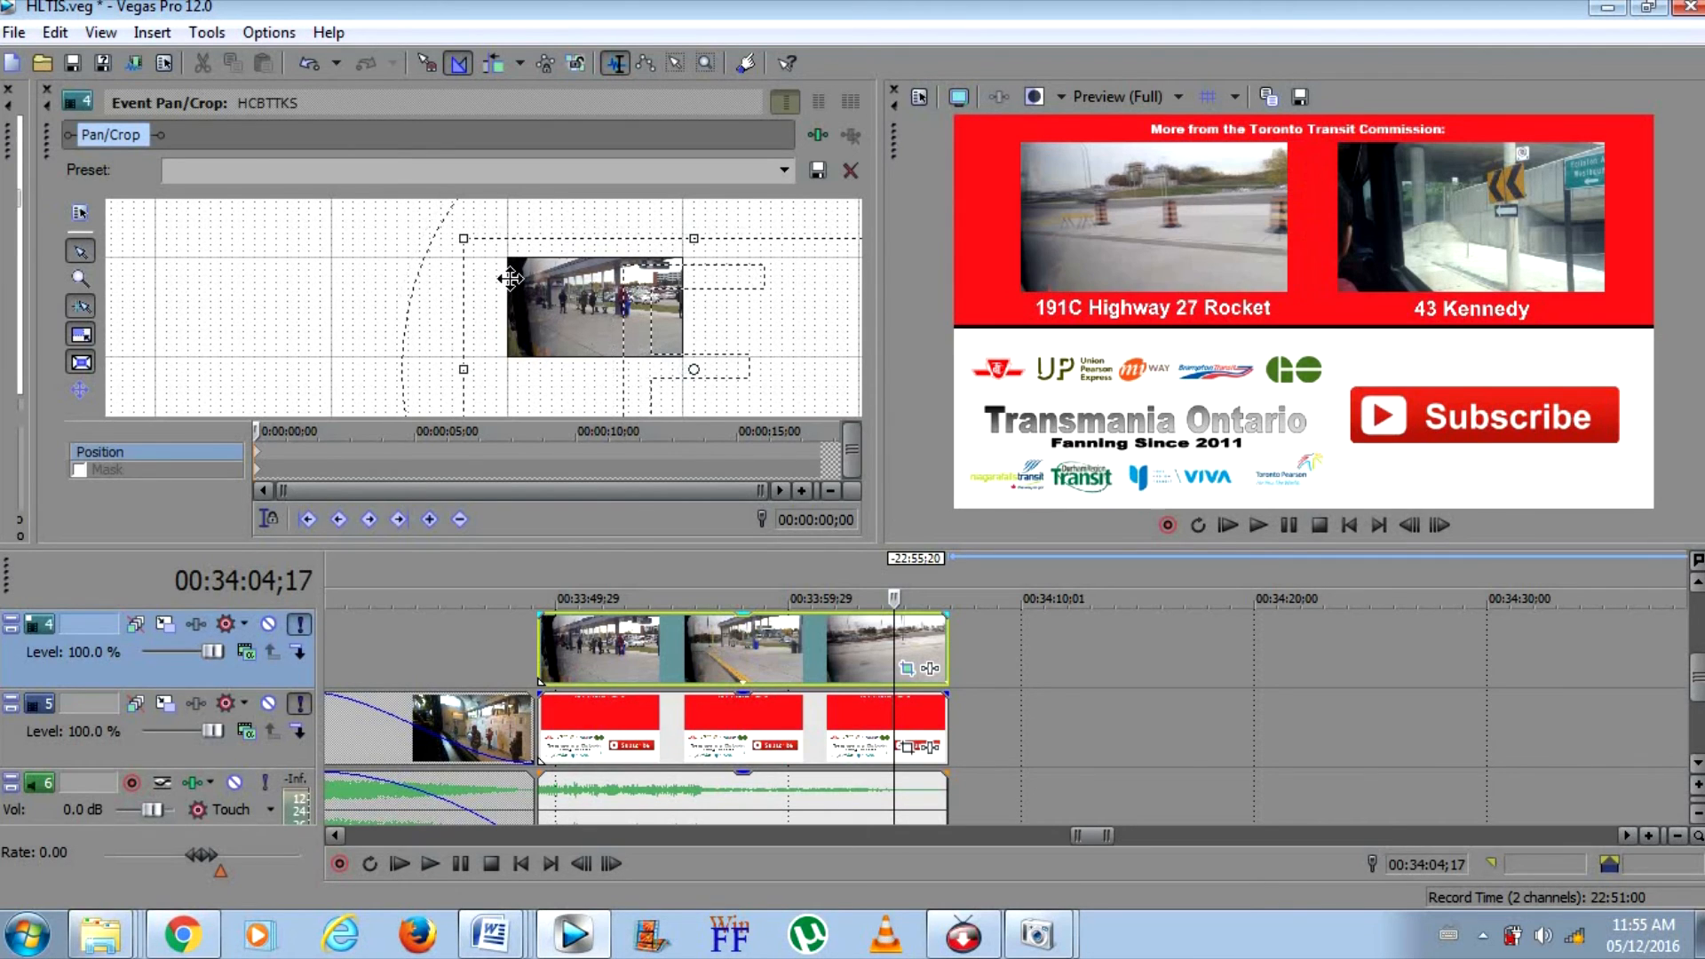
{"action": "left_click", "coordinate": [48, 88]}
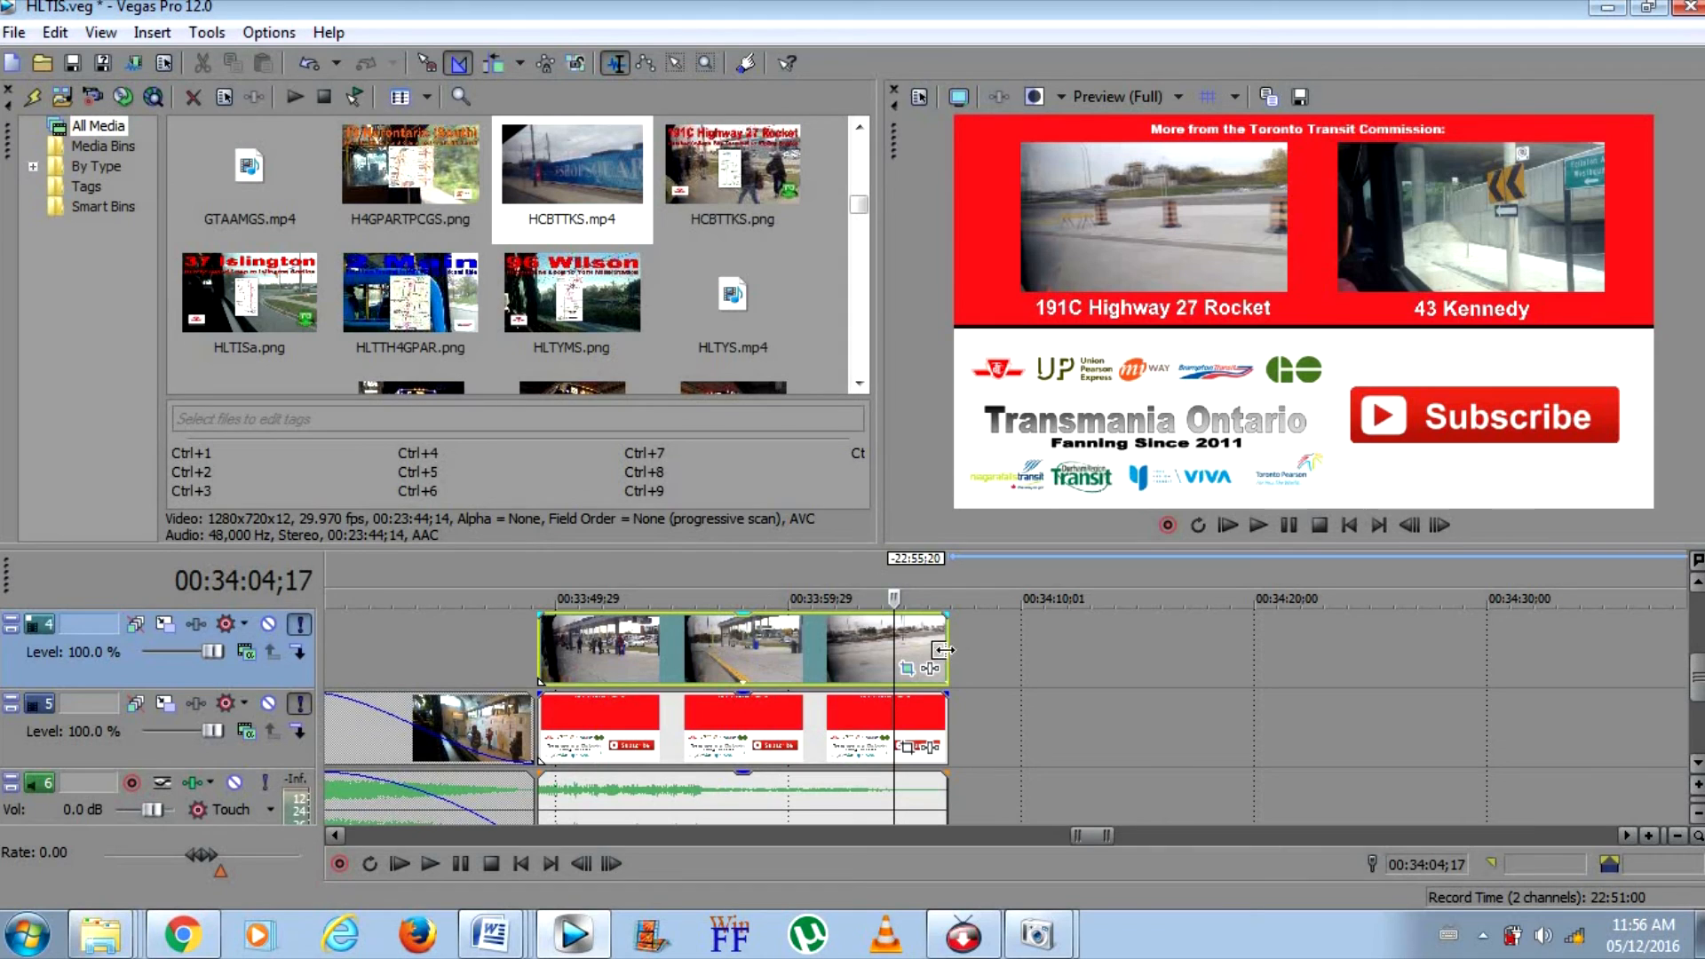
Play the end screen from its start to check both preview clips and the audio at its end
{"action": "left_click", "coordinate": [544, 641]}
{"action": "left_click", "coordinate": [1275, 529]}
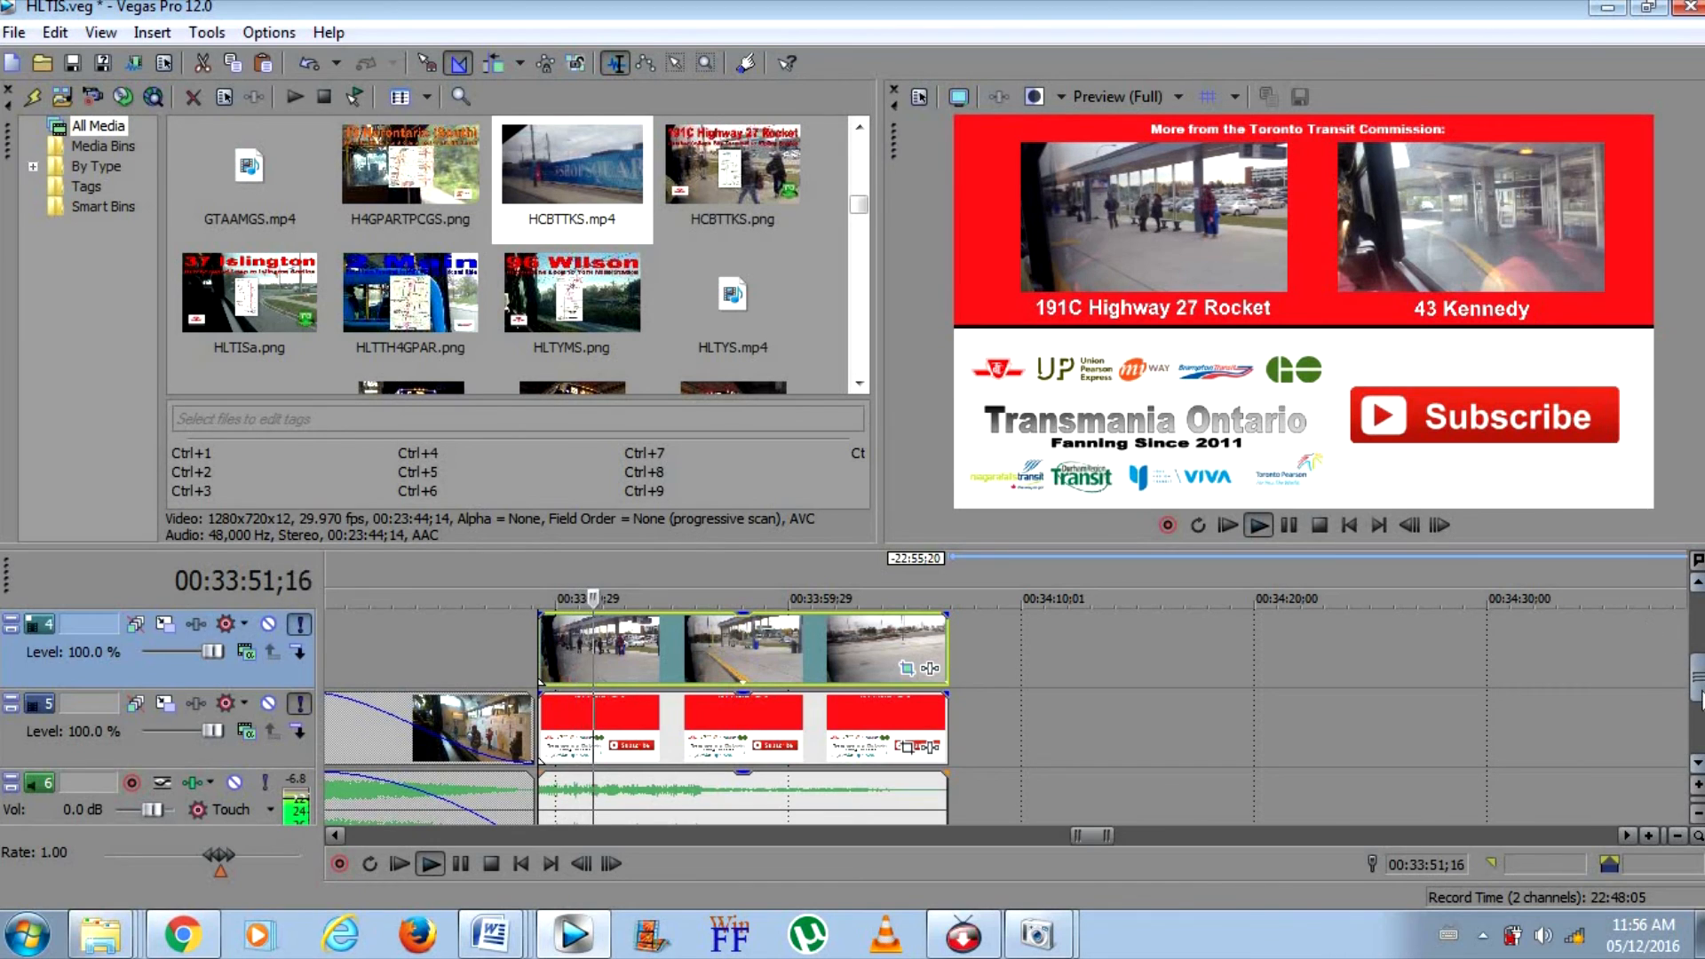
{"action": "left_click_drag", "start_coordinate": [1697, 677], "coordinate": [1698, 717]}
{"action": "left_click", "coordinate": [930, 743]}
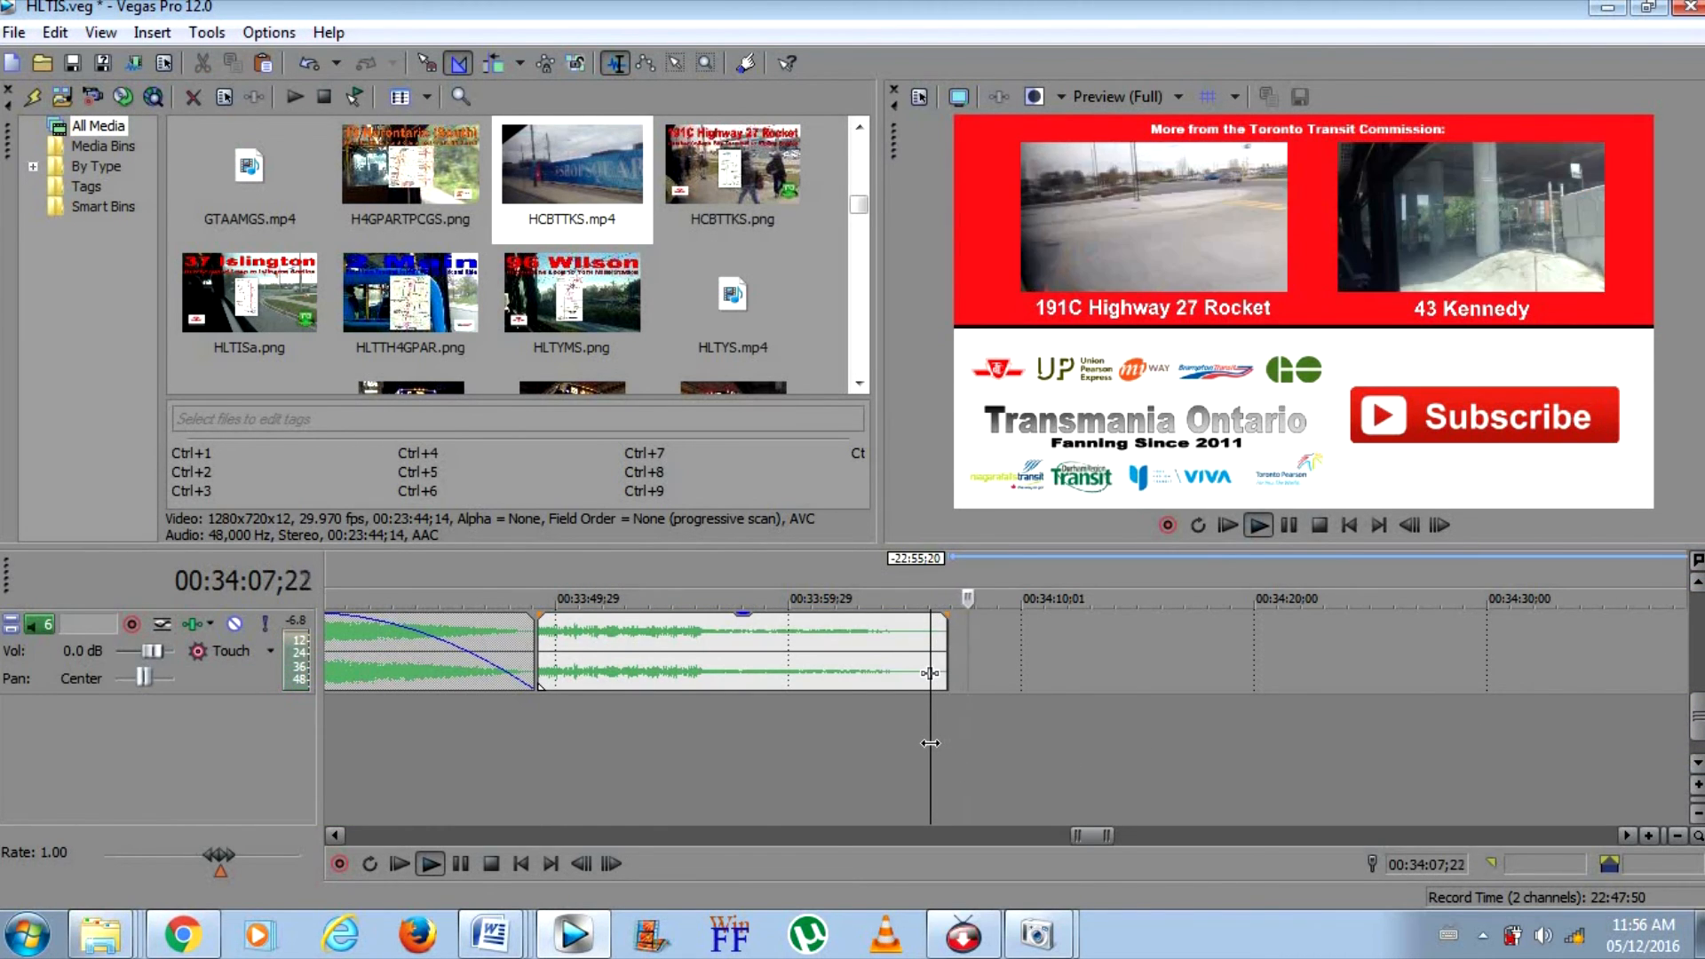
{"action": "key", "text": "space"}
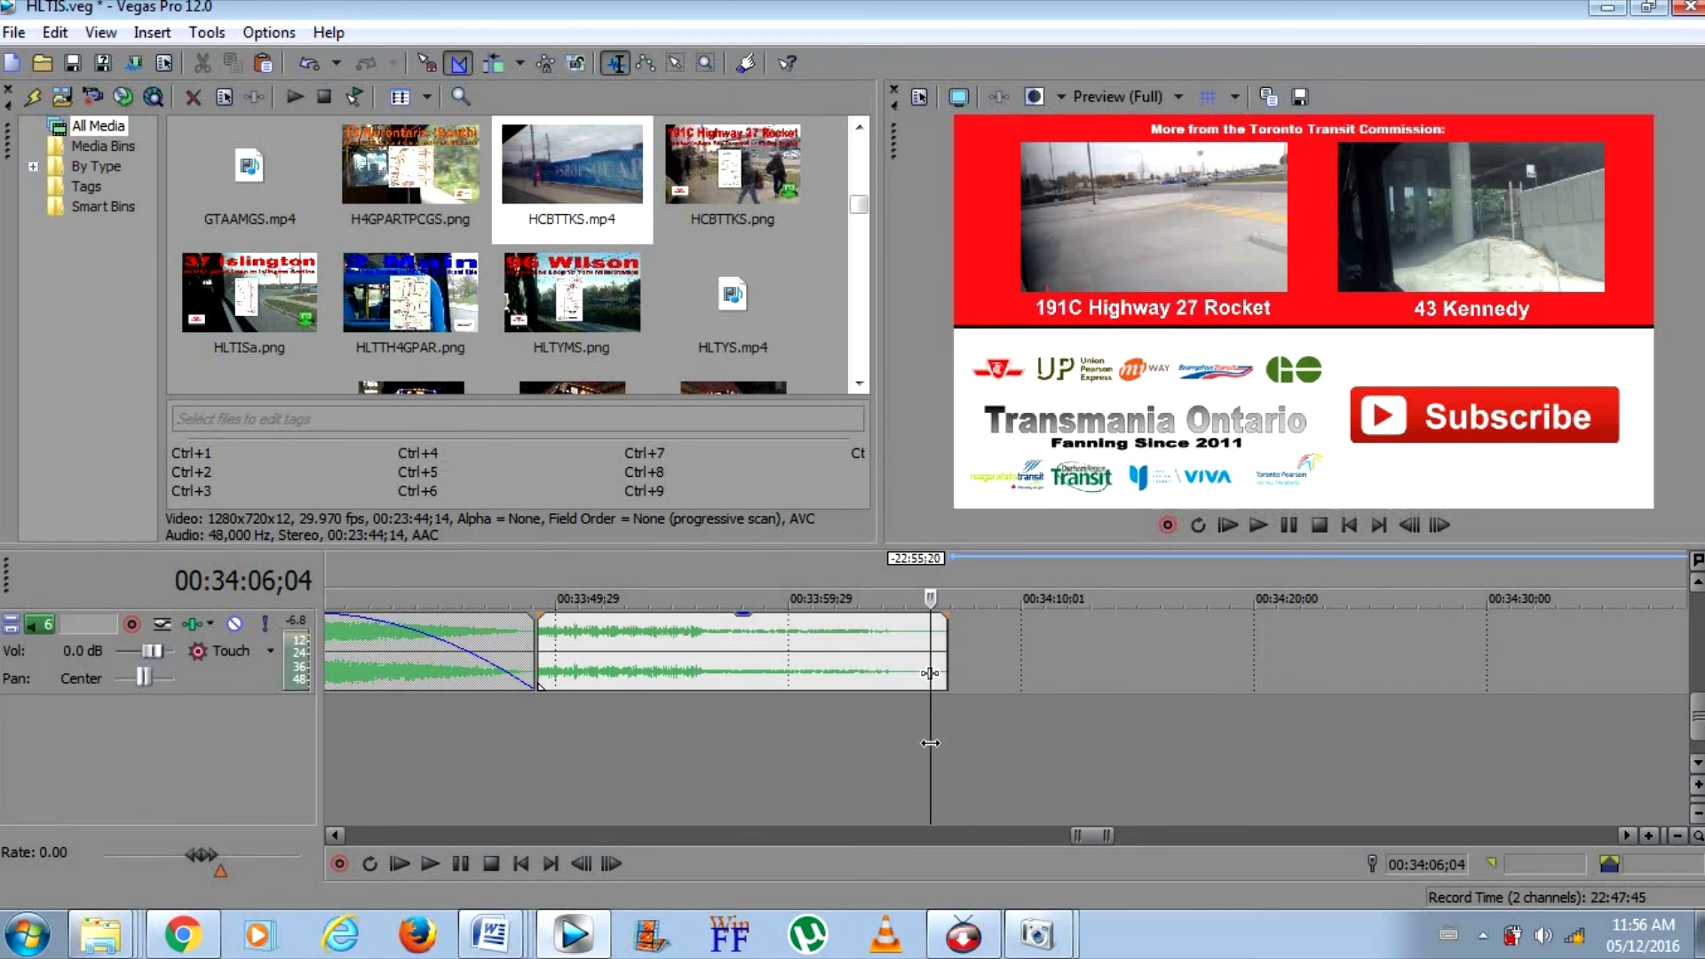
Play parts of the project's opening from the intro to the first ride footage, then inspect the fade before the end screen
{"action": "left_click", "coordinate": [1677, 835]}
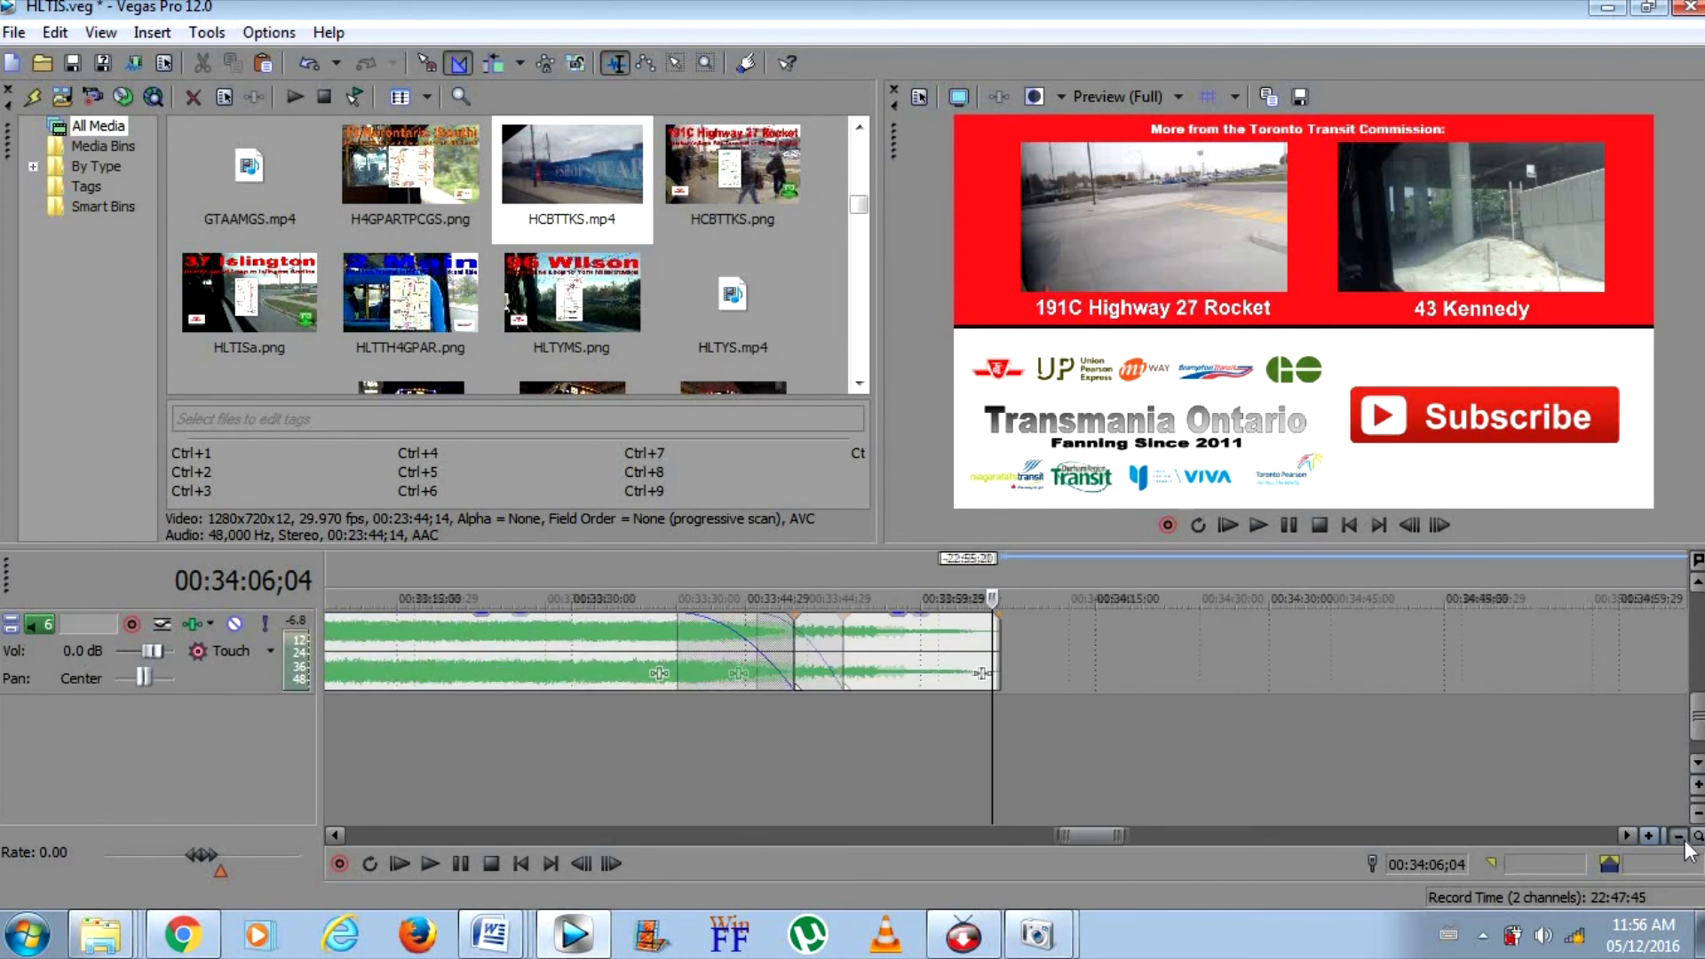
{"action": "left_click_drag", "start_coordinate": [1695, 717], "coordinate": [1690, 661]}
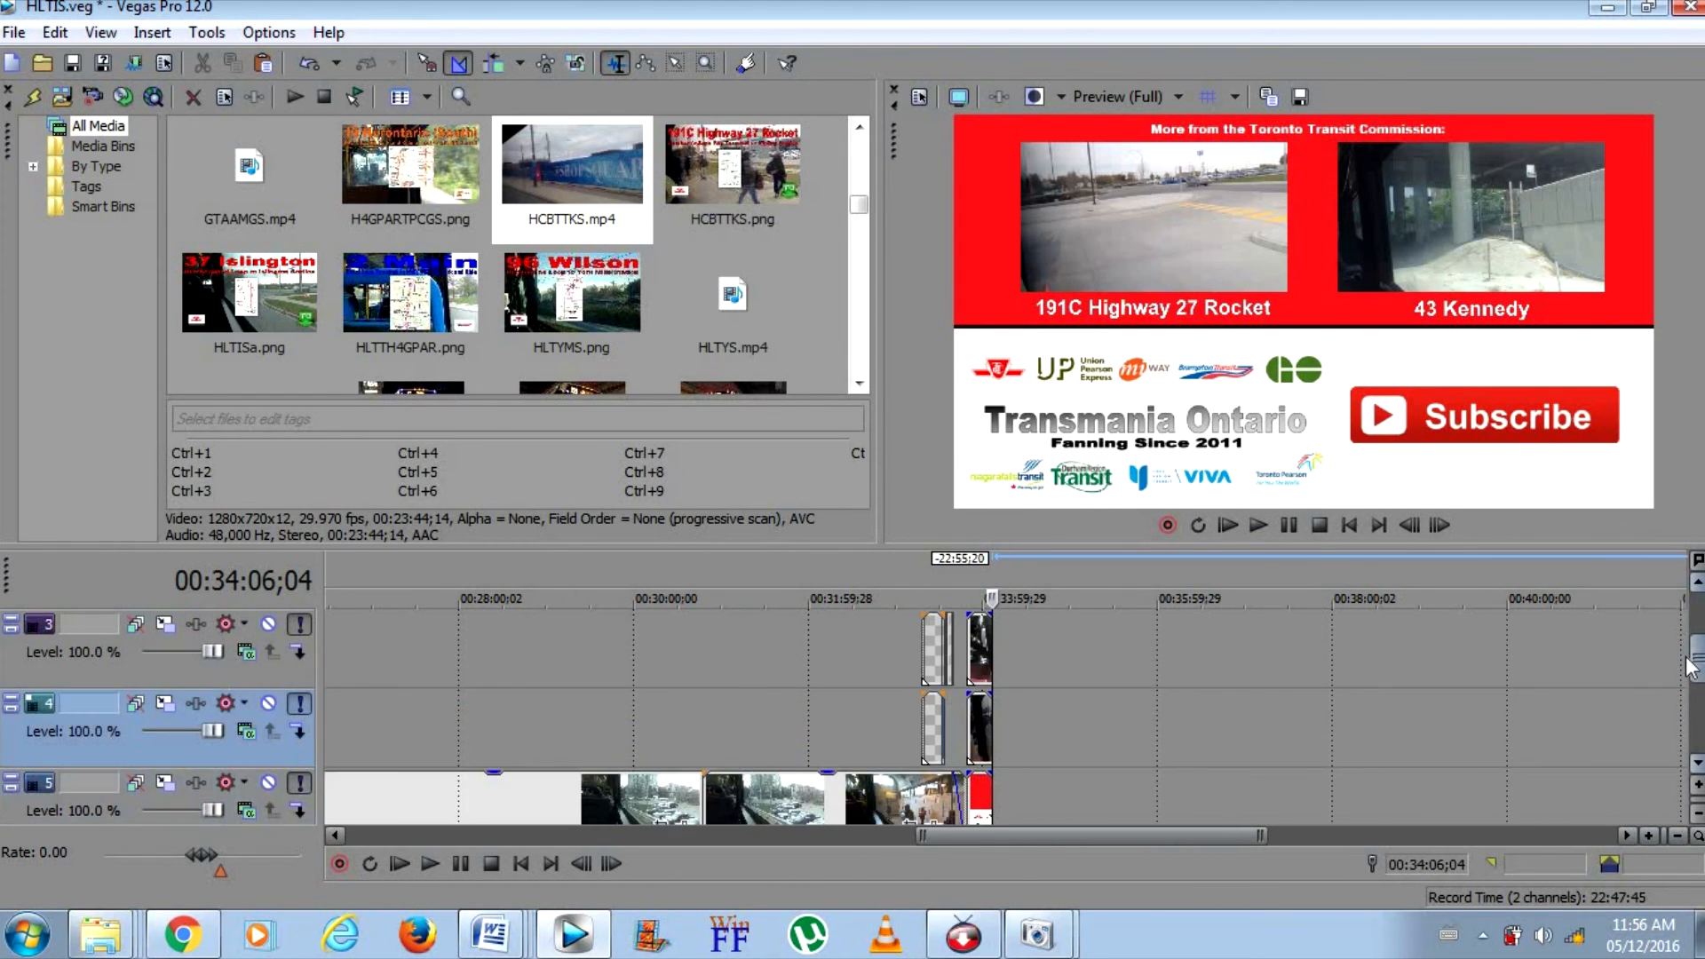
{"action": "left_click", "coordinate": [932, 626]}
{"action": "left_click", "coordinate": [1349, 524]}
{"action": "left_click", "coordinate": [1257, 525]}
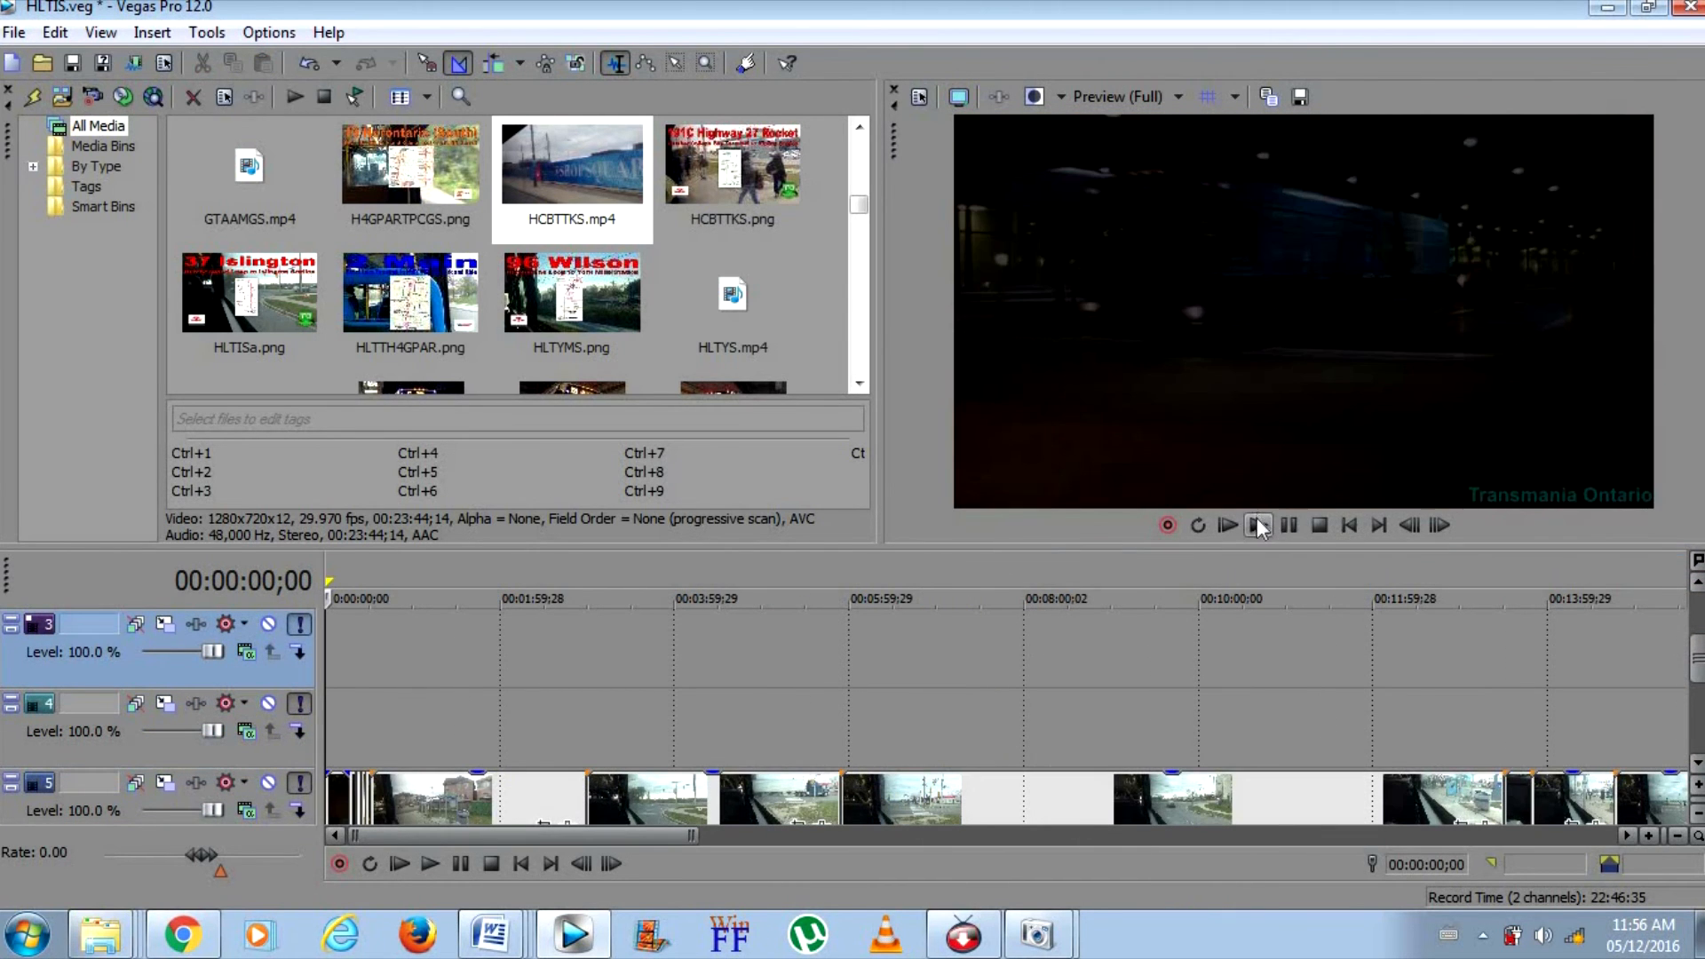
{"action": "left_click_drag", "start_coordinate": [1695, 658], "coordinate": [1694, 701]}
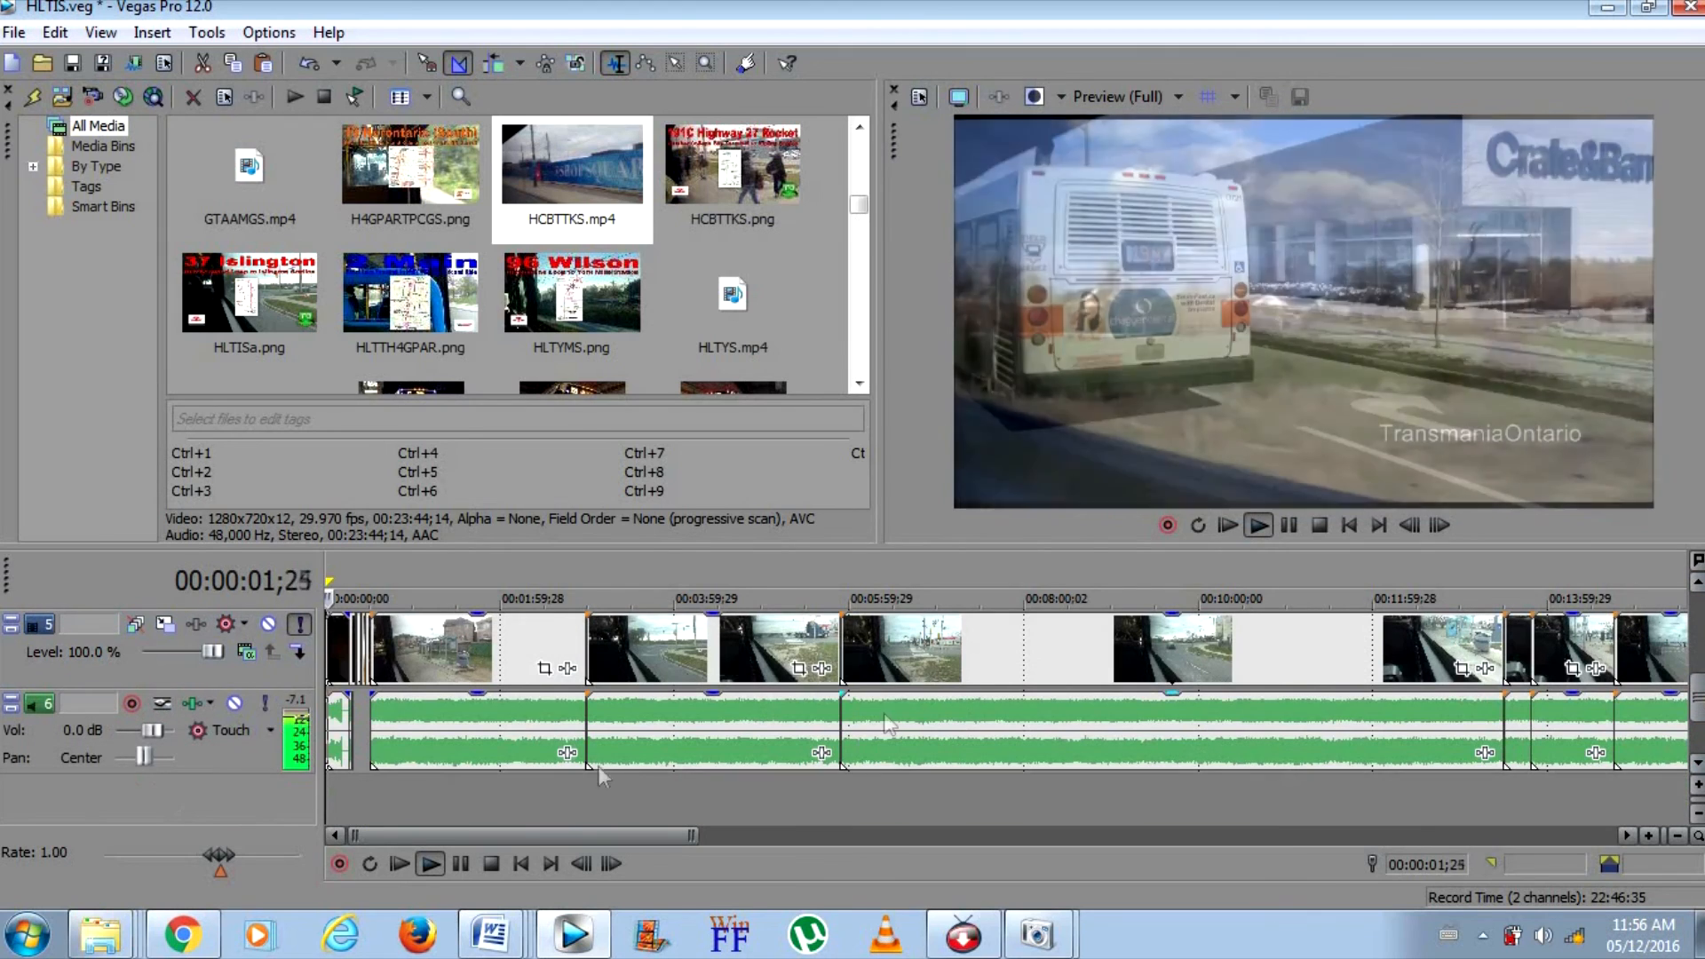
{"action": "left_click", "coordinate": [351, 788]}
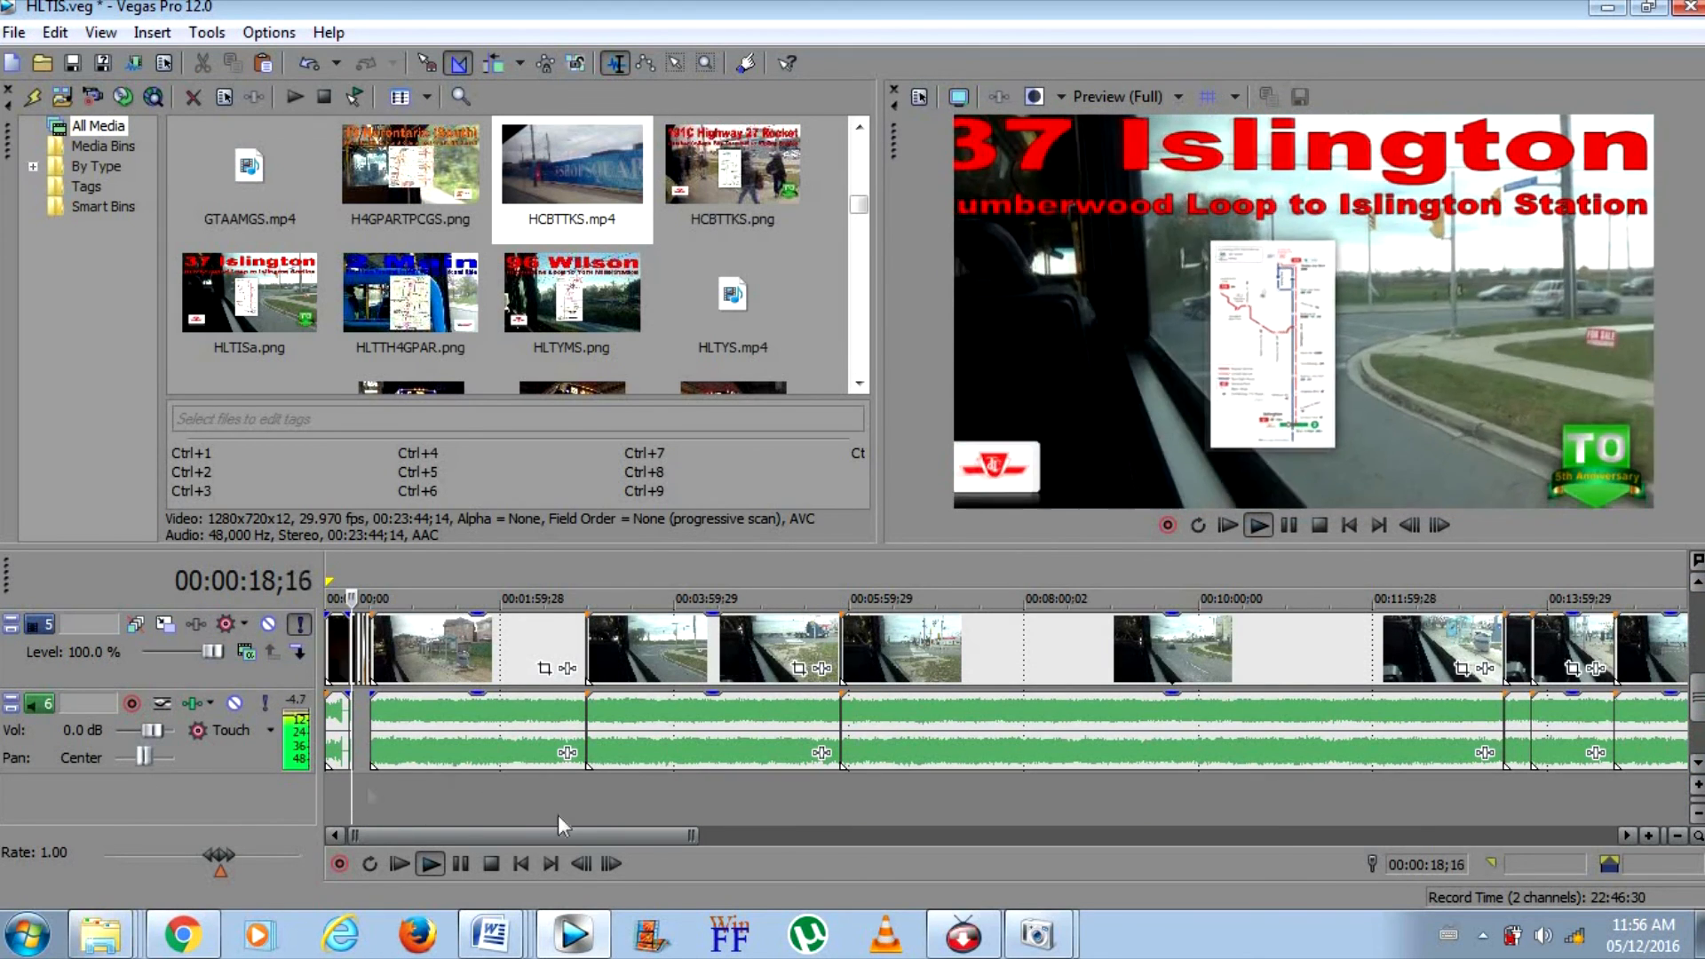
{"action": "left_click", "coordinate": [1651, 834]}
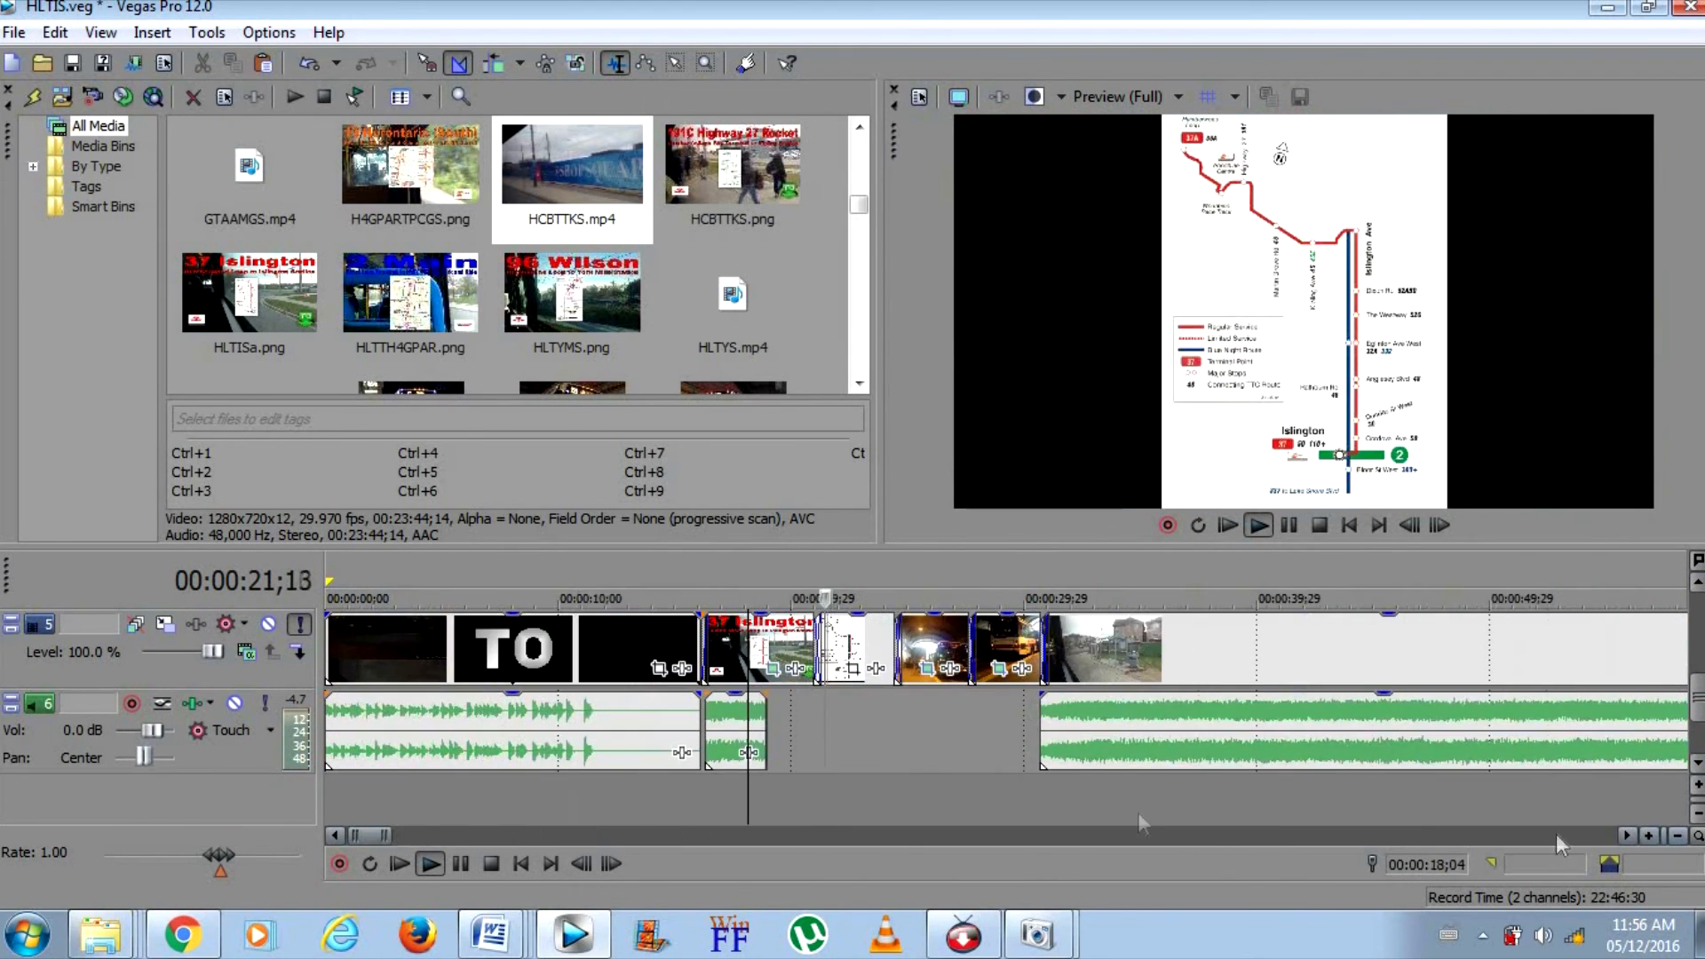
{"action": "left_click", "coordinate": [1013, 808]}
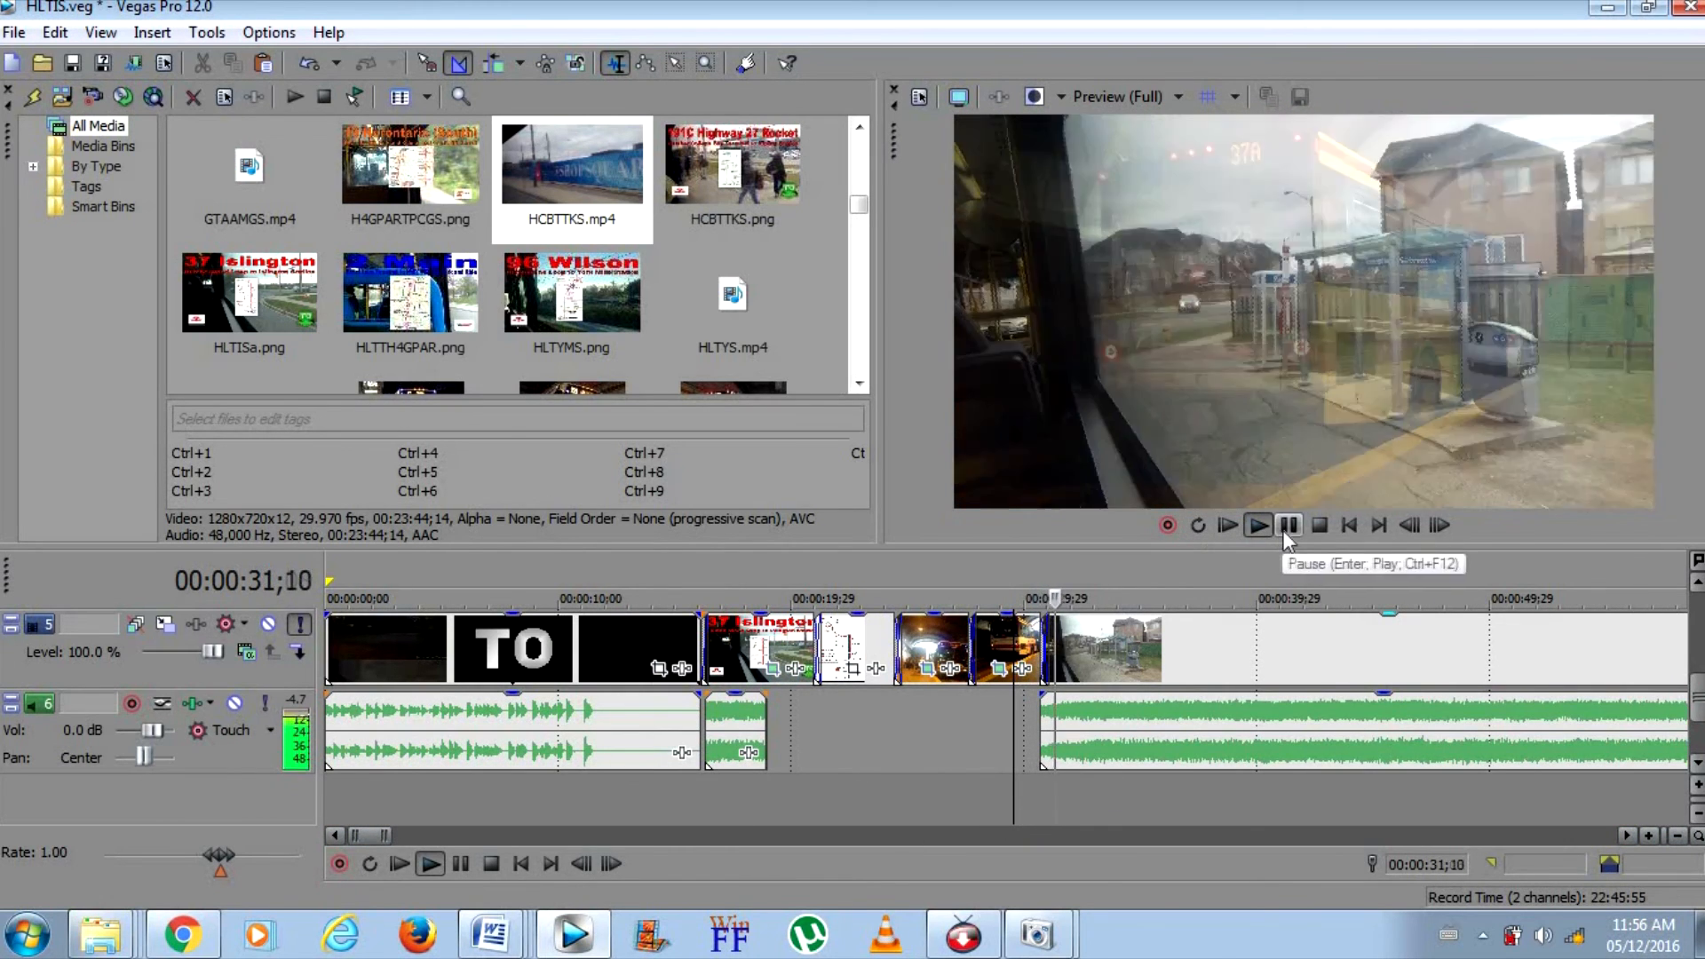
{"action": "left_click", "coordinate": [1289, 525]}
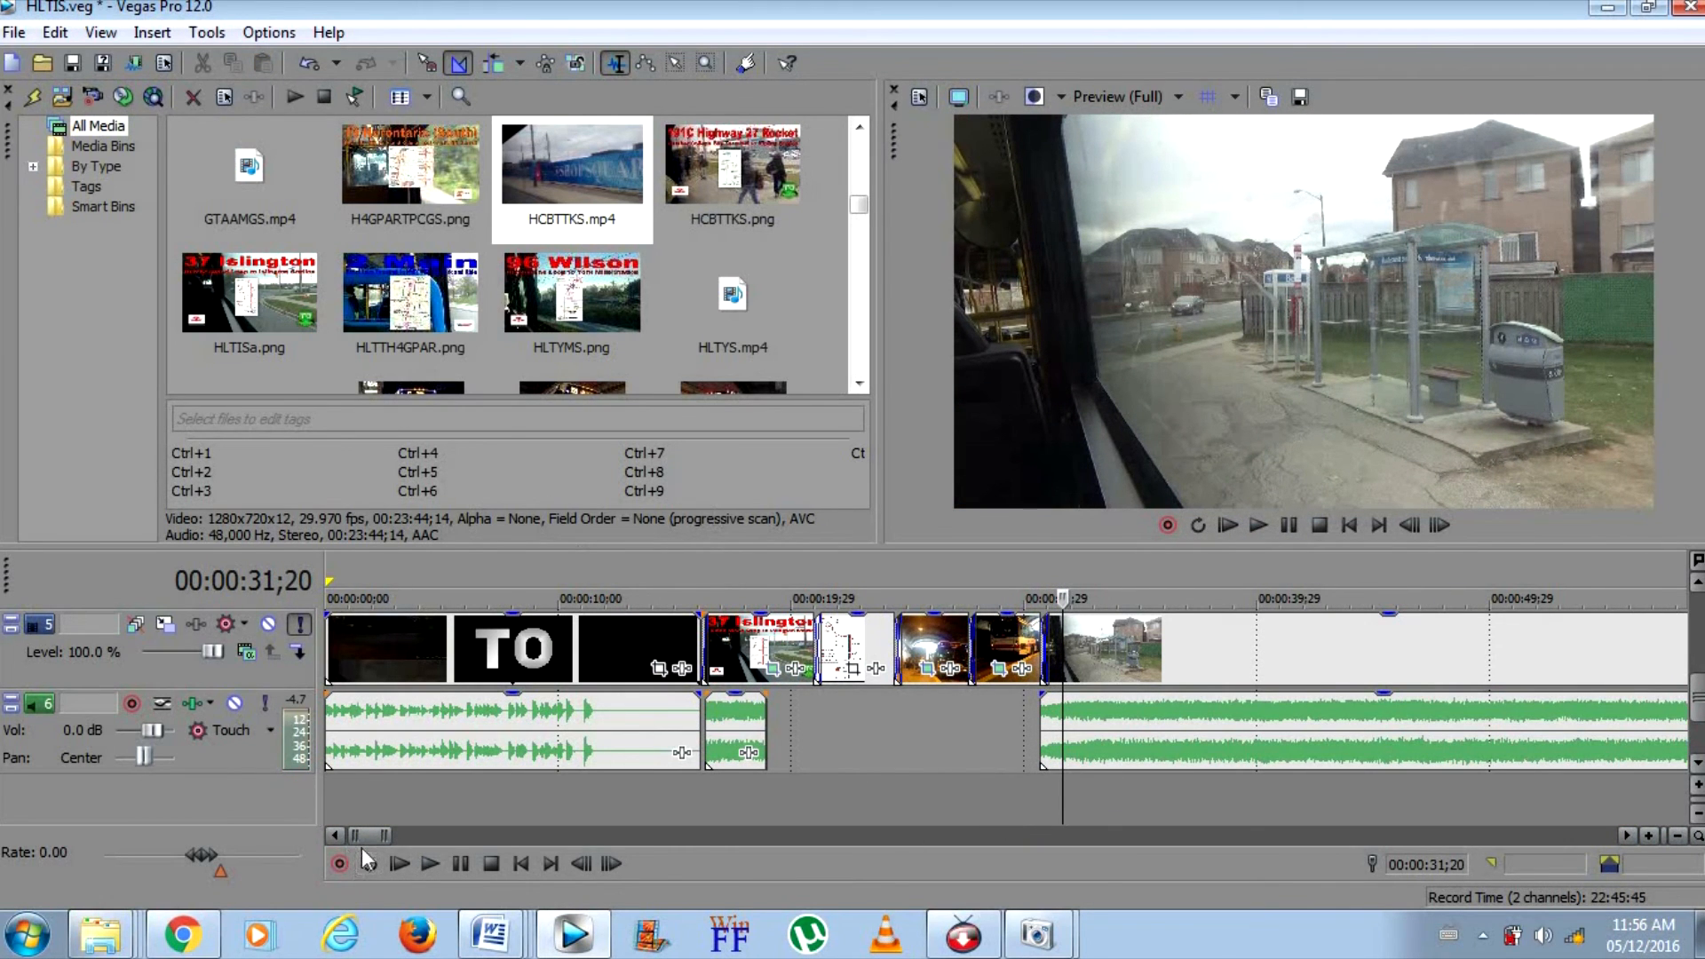
{"action": "left_click_drag", "start_coordinate": [372, 834], "coordinate": [1090, 799]}
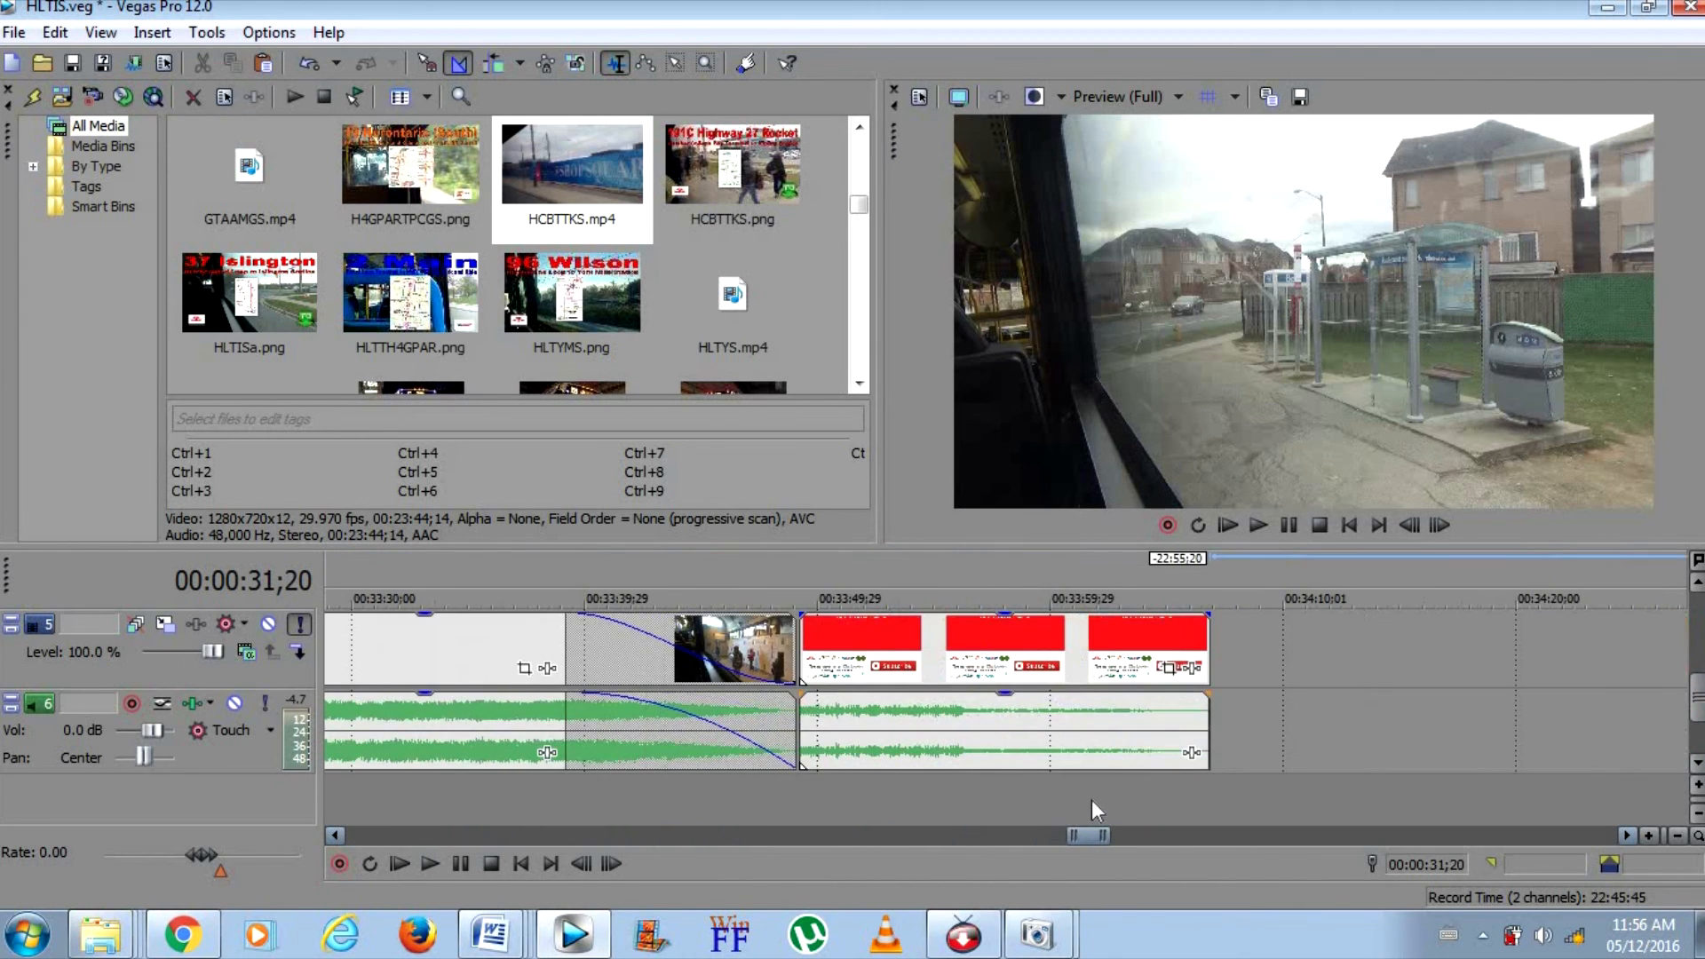
{"action": "left_click", "coordinate": [733, 765]}
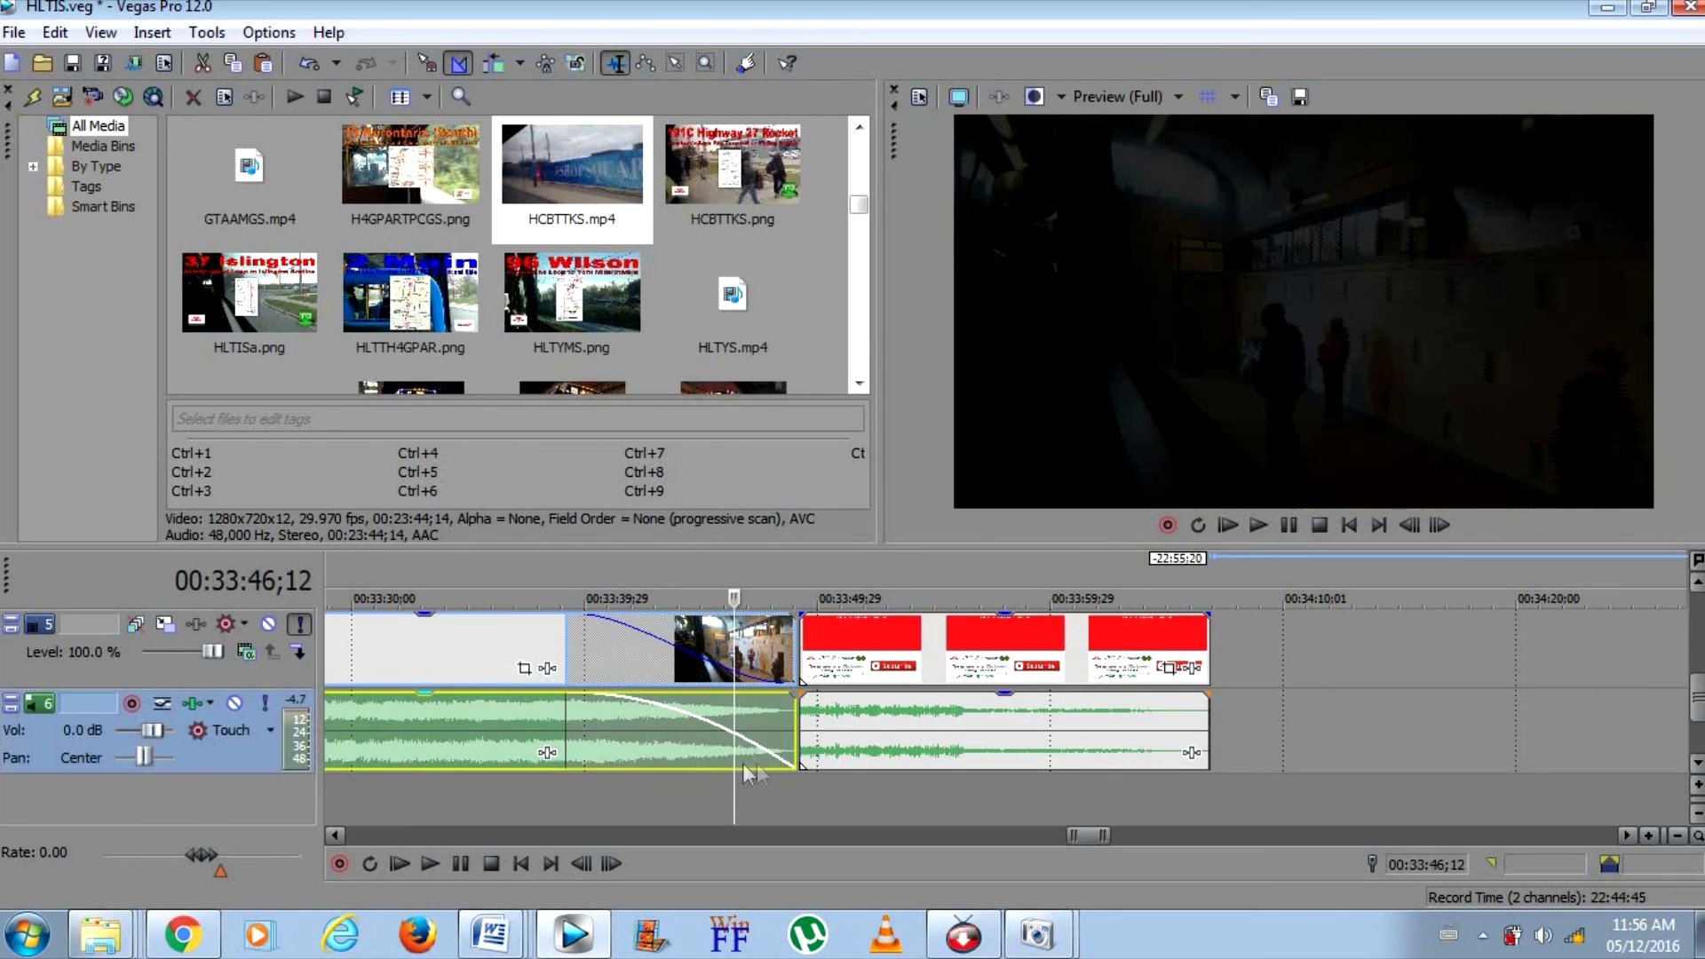
Check the Facebook overlay and the end screen with both preview clips, then save the project
{"action": "left_click", "coordinate": [1677, 834]}
{"action": "left_click_drag", "start_coordinate": [1698, 713], "coordinate": [1697, 691]}
{"action": "left_click", "coordinate": [860, 654]}
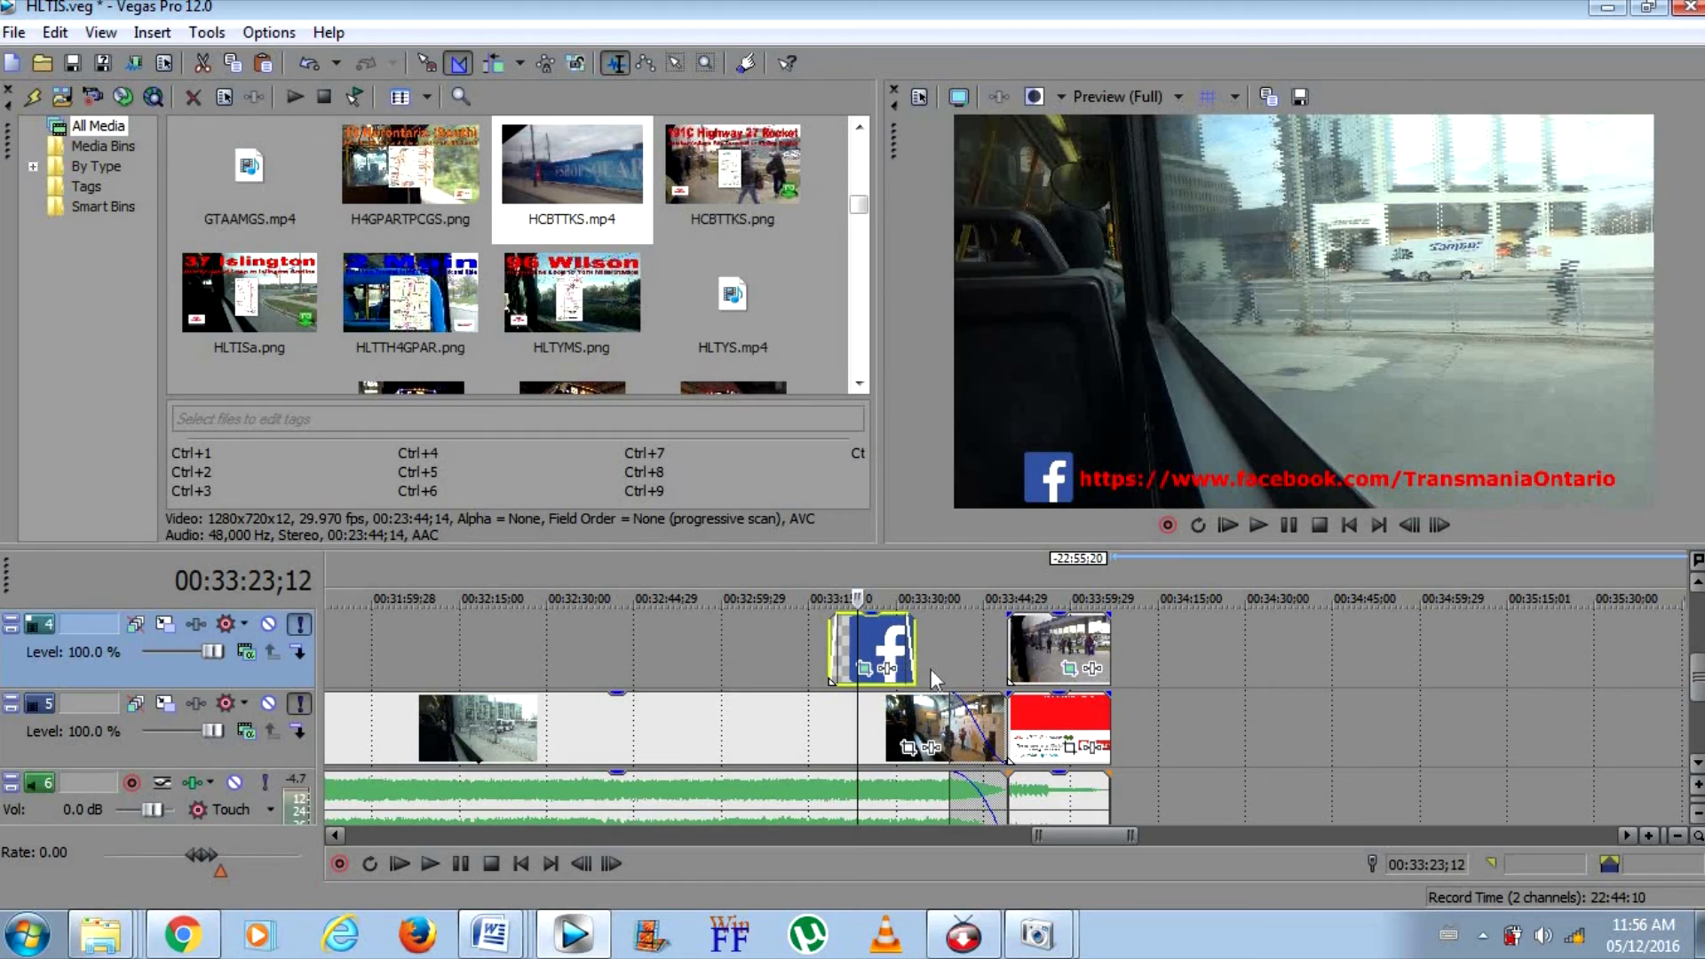
{"action": "left_click", "coordinate": [1033, 652]}
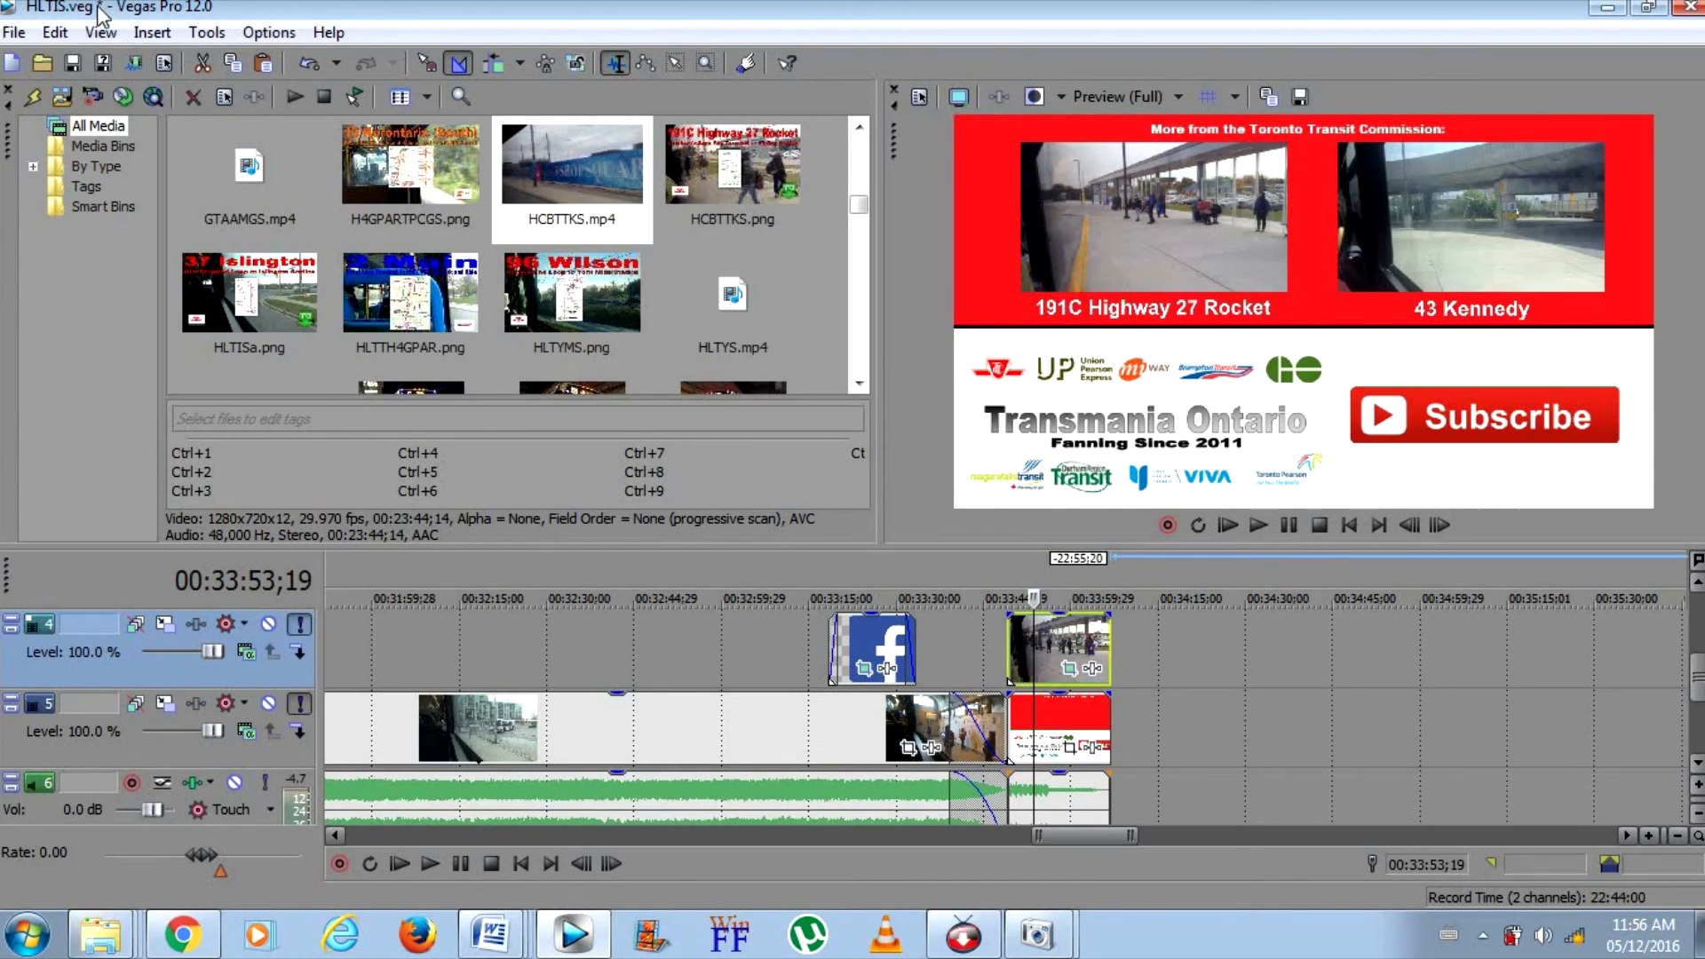
{"action": "left_click", "coordinate": [74, 64]}
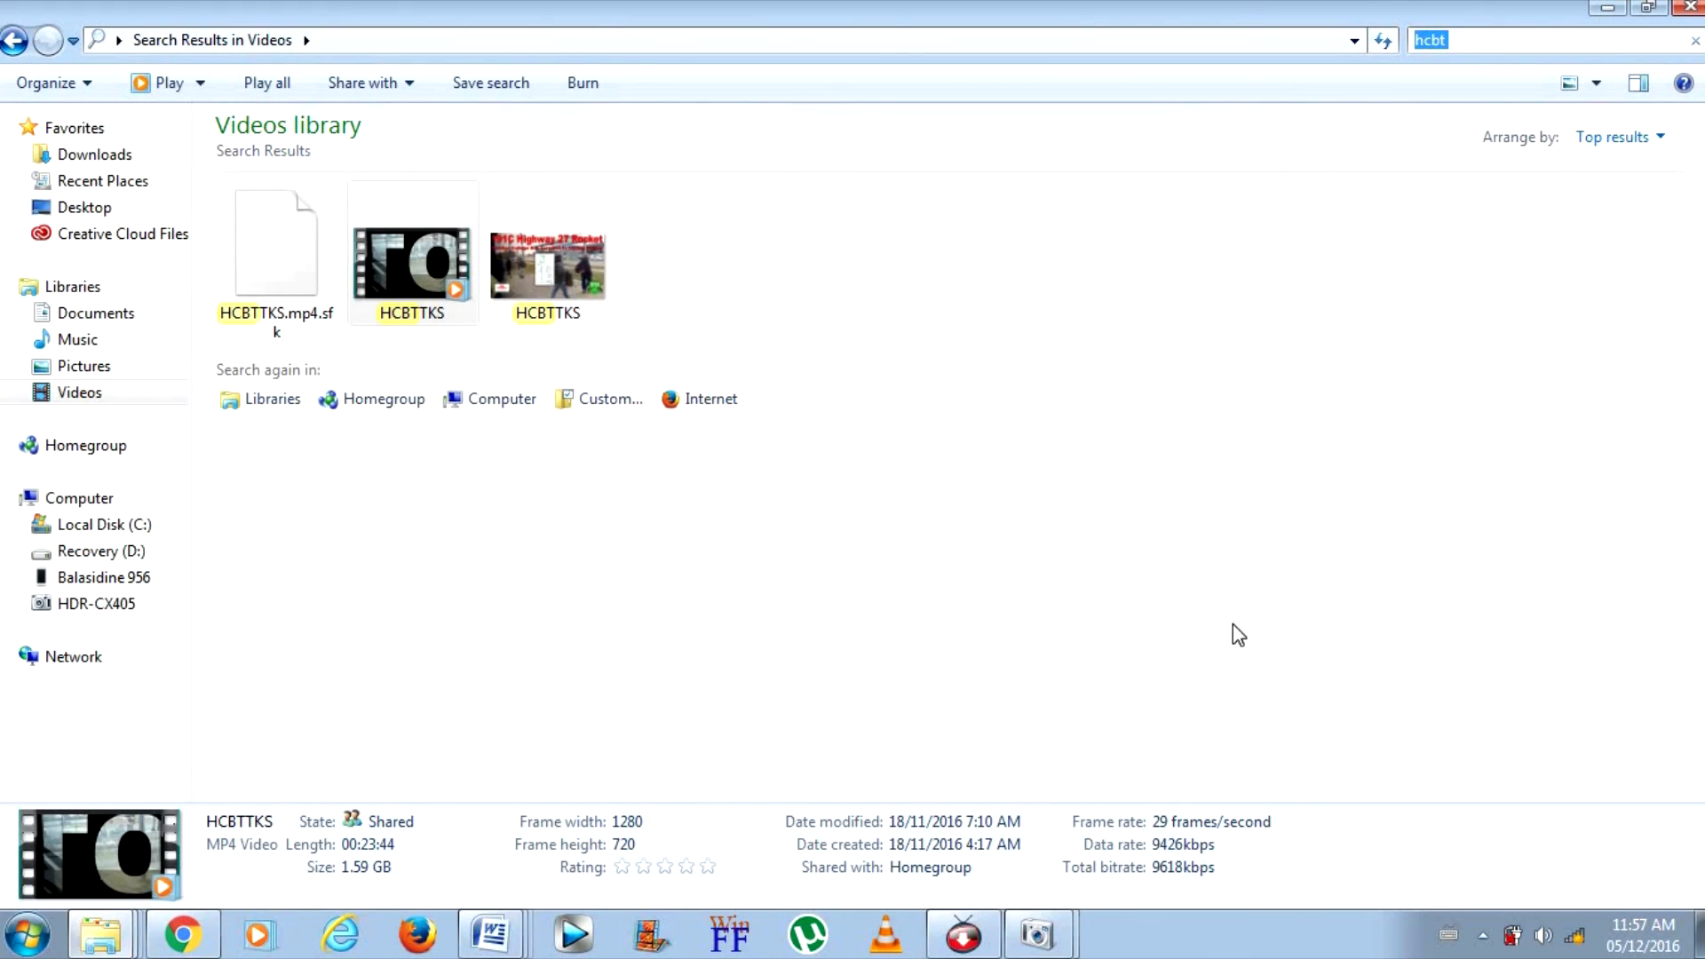
Switch to Vegas Pro 12.0 and reopen HLTIS.veg in a maximized window, ignoring all missing files and leaving them offline
{"action": "left_click", "coordinate": [575, 932]}
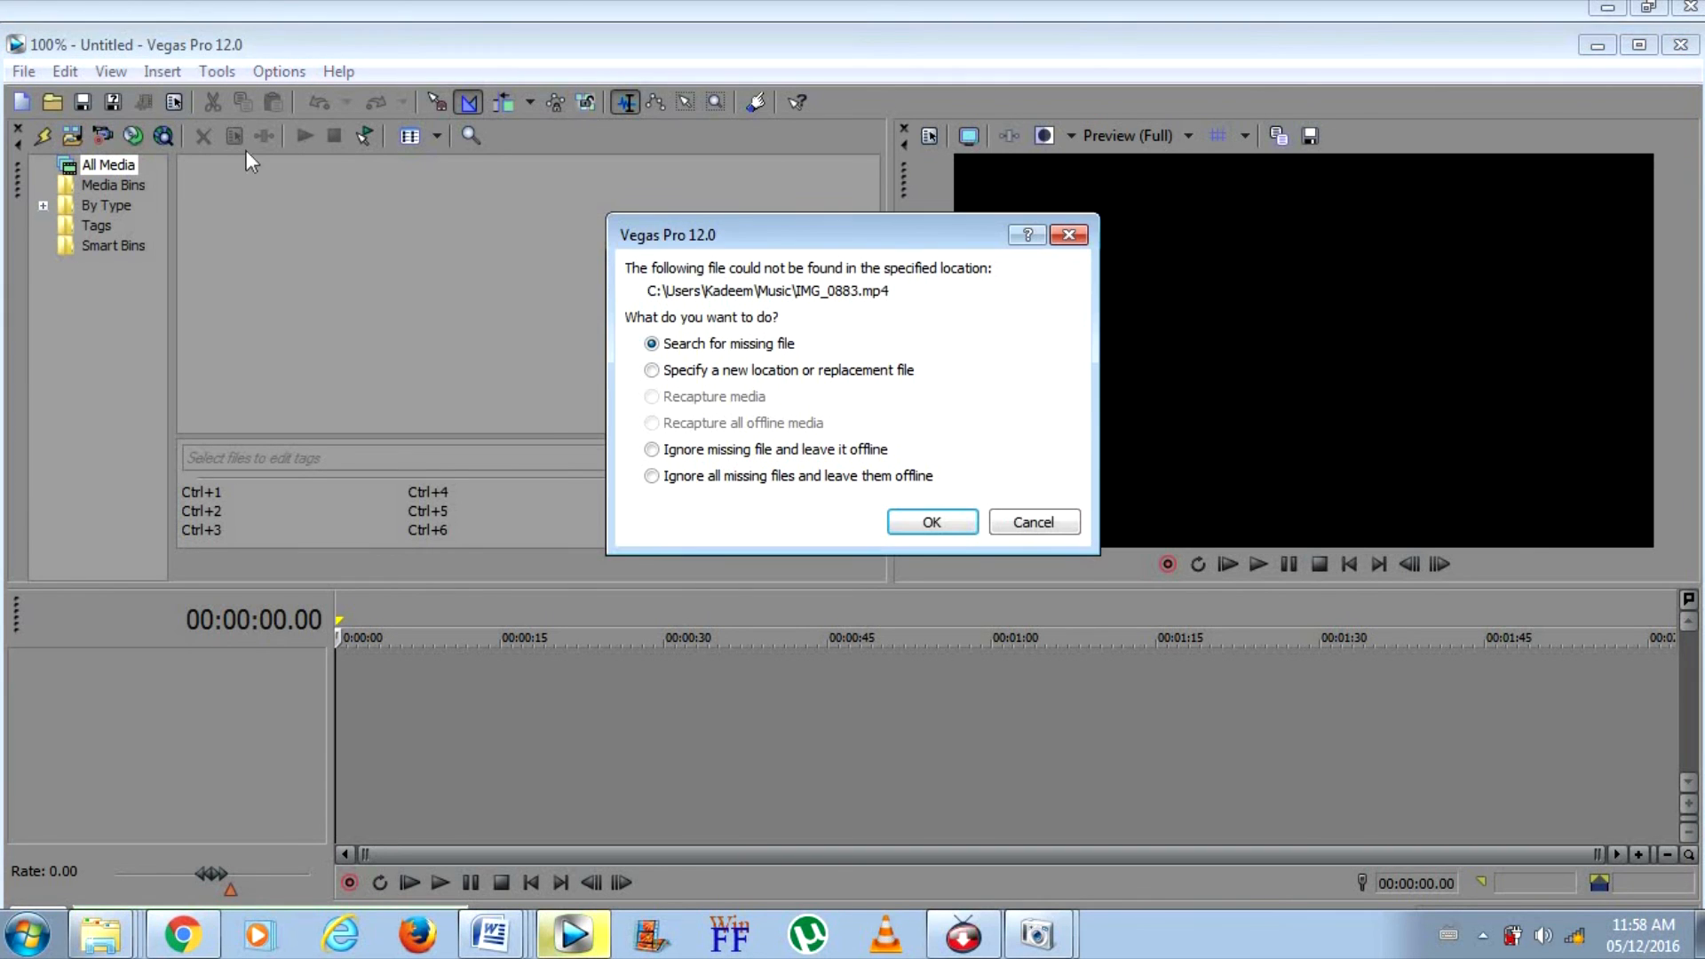
{"action": "left_click", "coordinate": [746, 476]}
{"action": "left_click", "coordinate": [930, 522]}
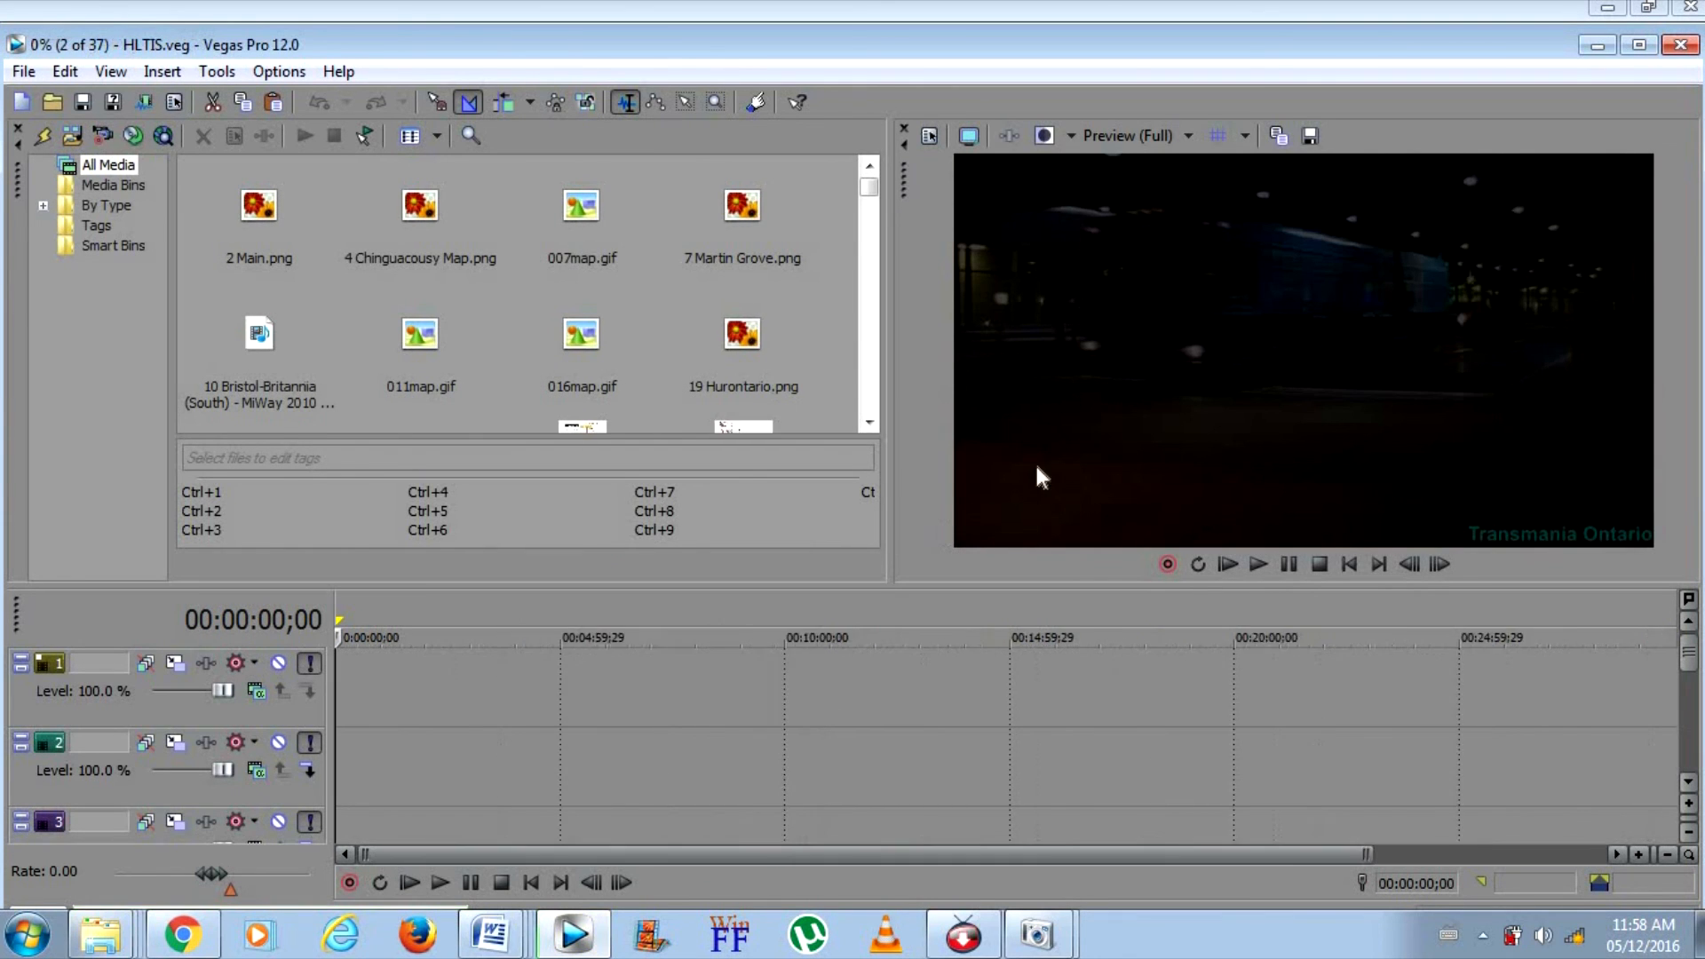
{"action": "left_click", "coordinate": [1639, 45]}
Inspect the end of the reloaded project's timeline, then return the cursor to the project start
{"action": "scroll", "coordinate": [1589, 719], "scroll_direction": "down", "scroll_amount": 5}
{"action": "left_click", "coordinate": [1586, 716]}
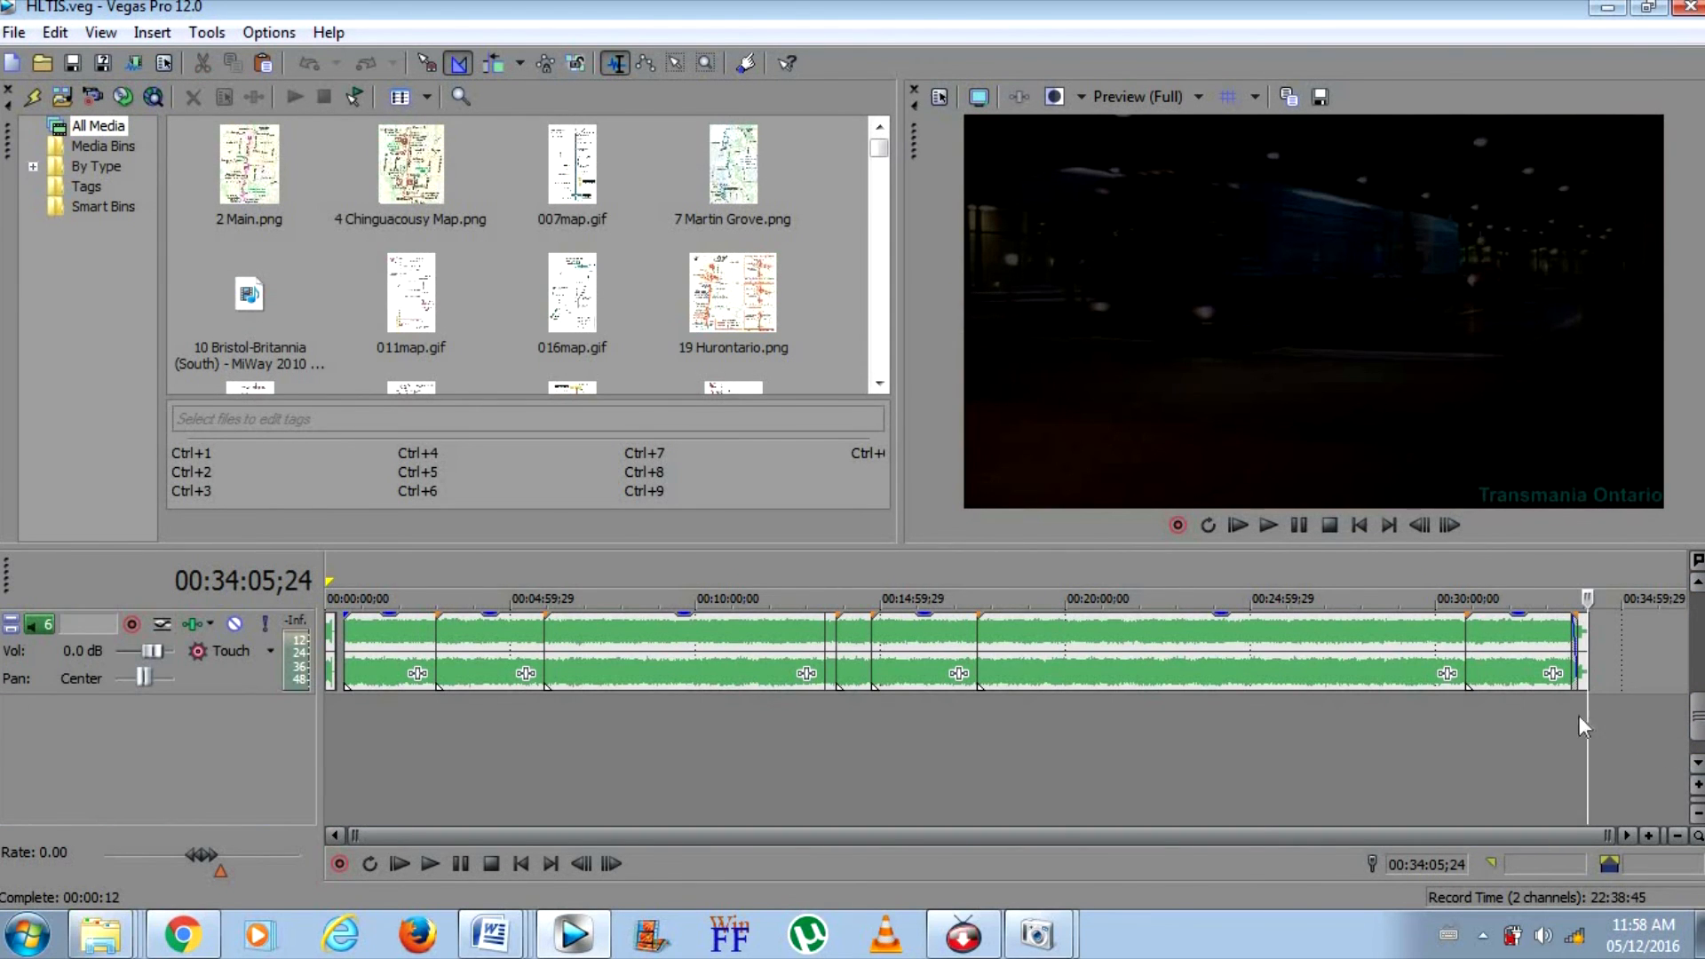
{"action": "left_click", "coordinate": [1570, 712]}
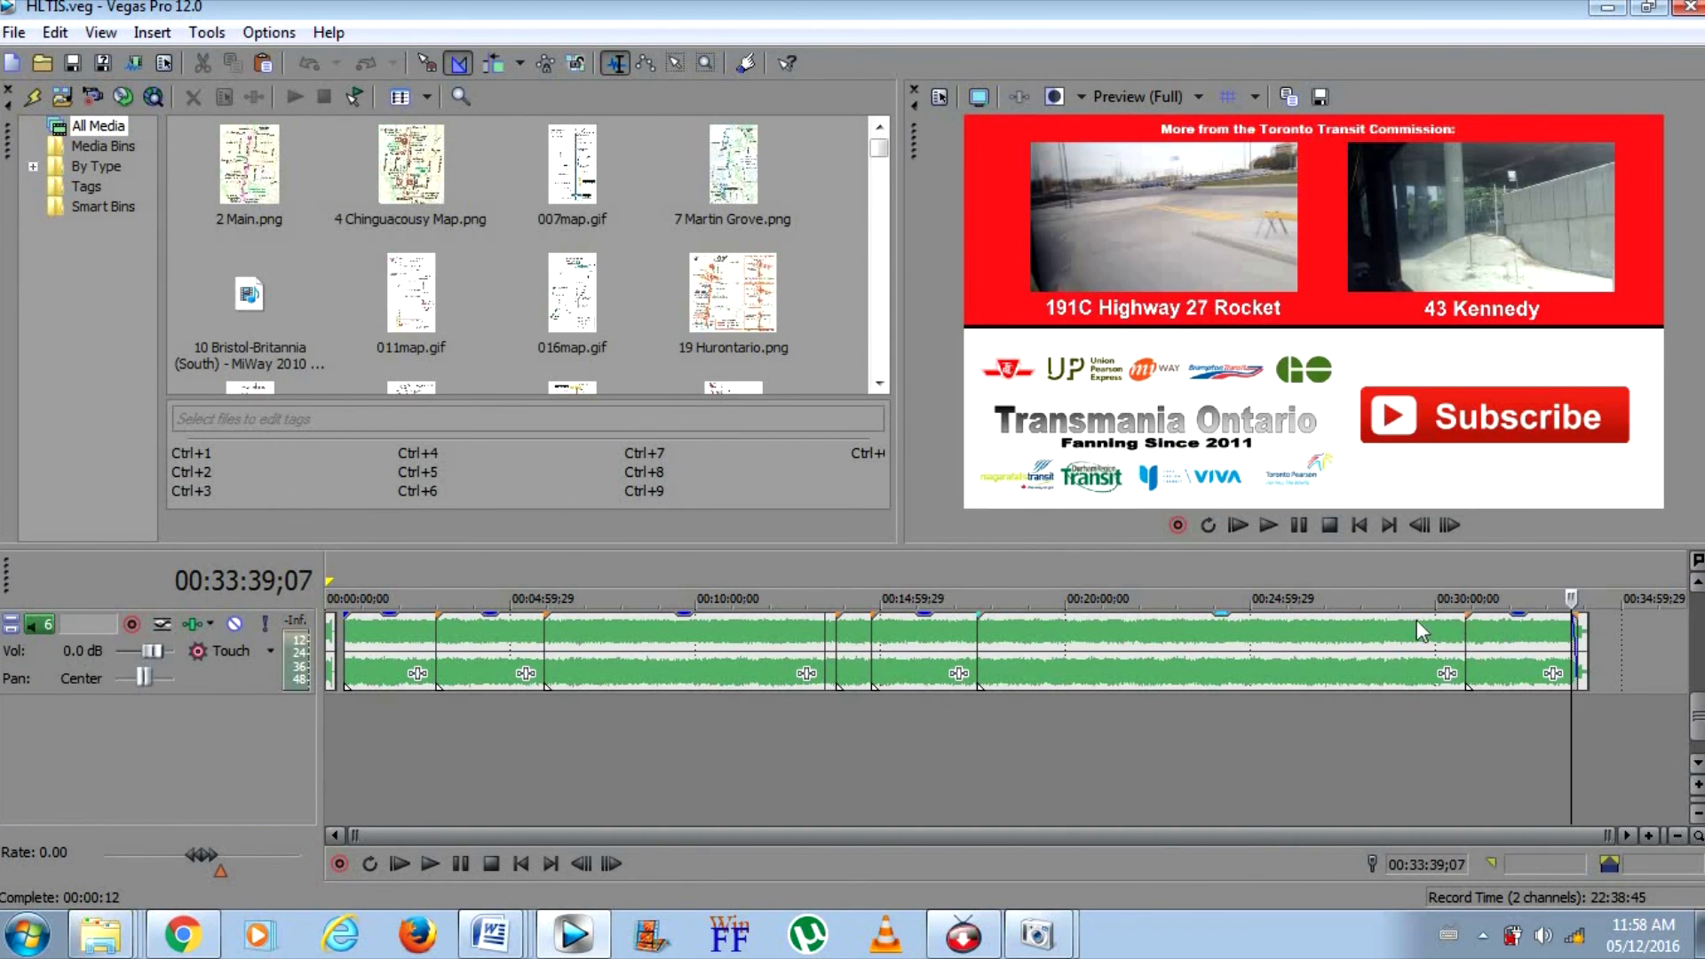
{"action": "left_click", "coordinate": [1358, 524]}
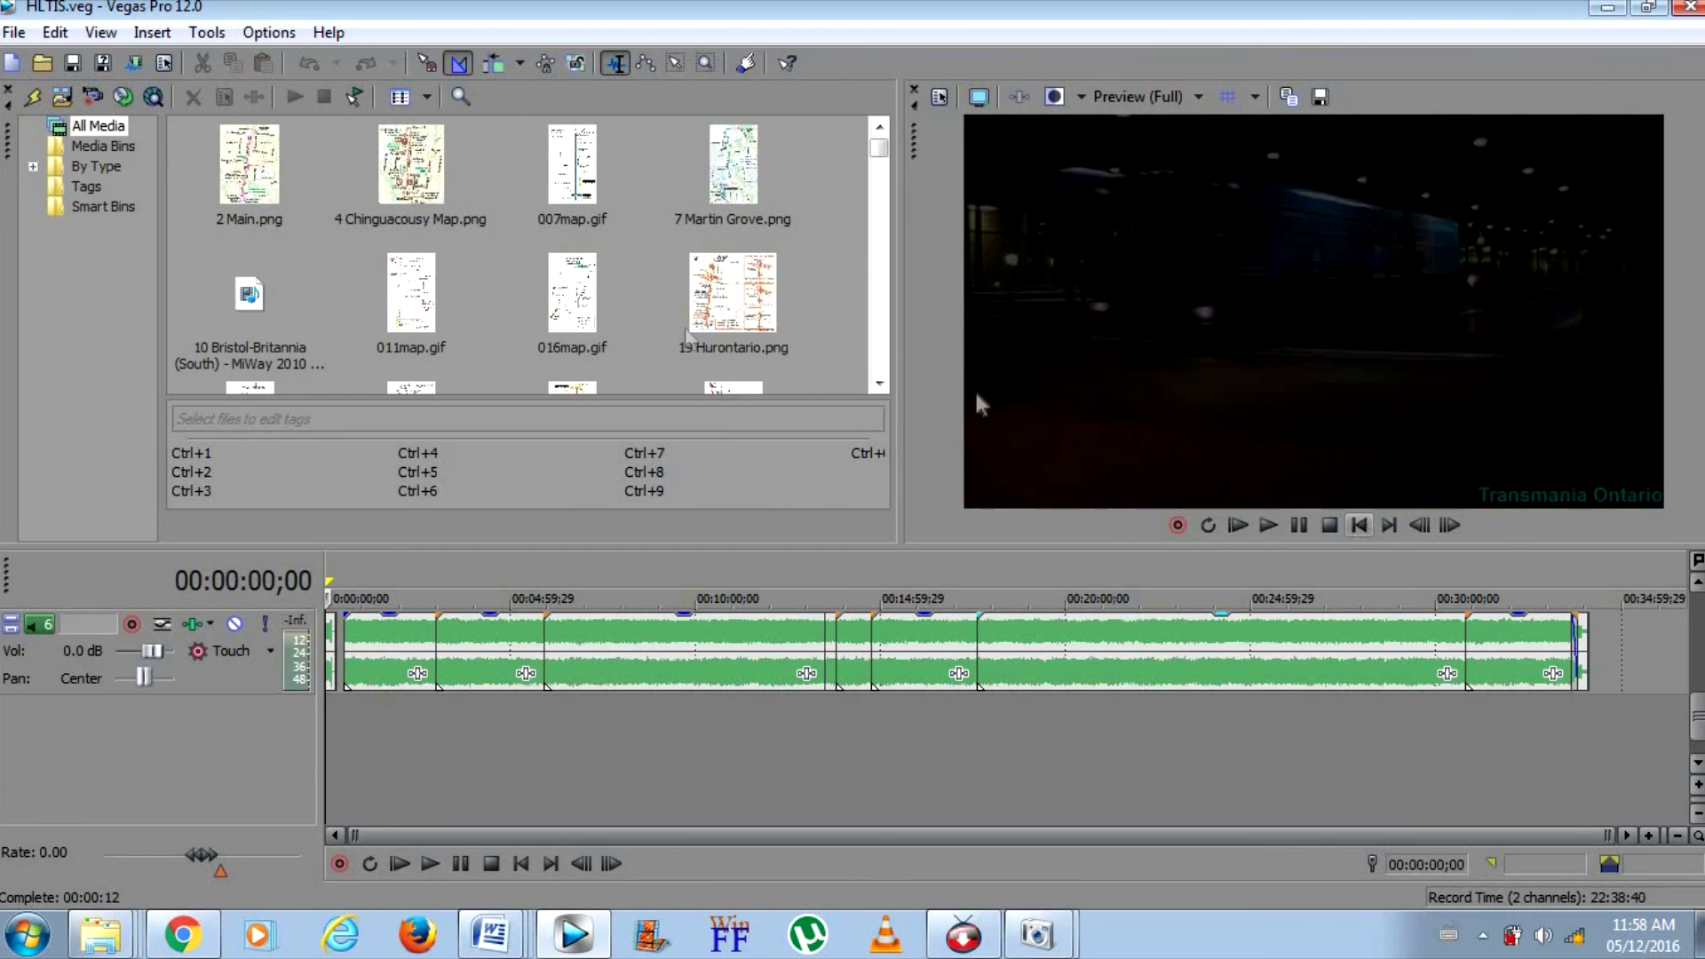
Render the project as HLTIS.mp4 in the Videos folder using the MainConcept AVC/AAC Internet HD 1080p template
{"action": "left_click", "coordinate": [14, 32]}
{"action": "left_click", "coordinate": [77, 210]}
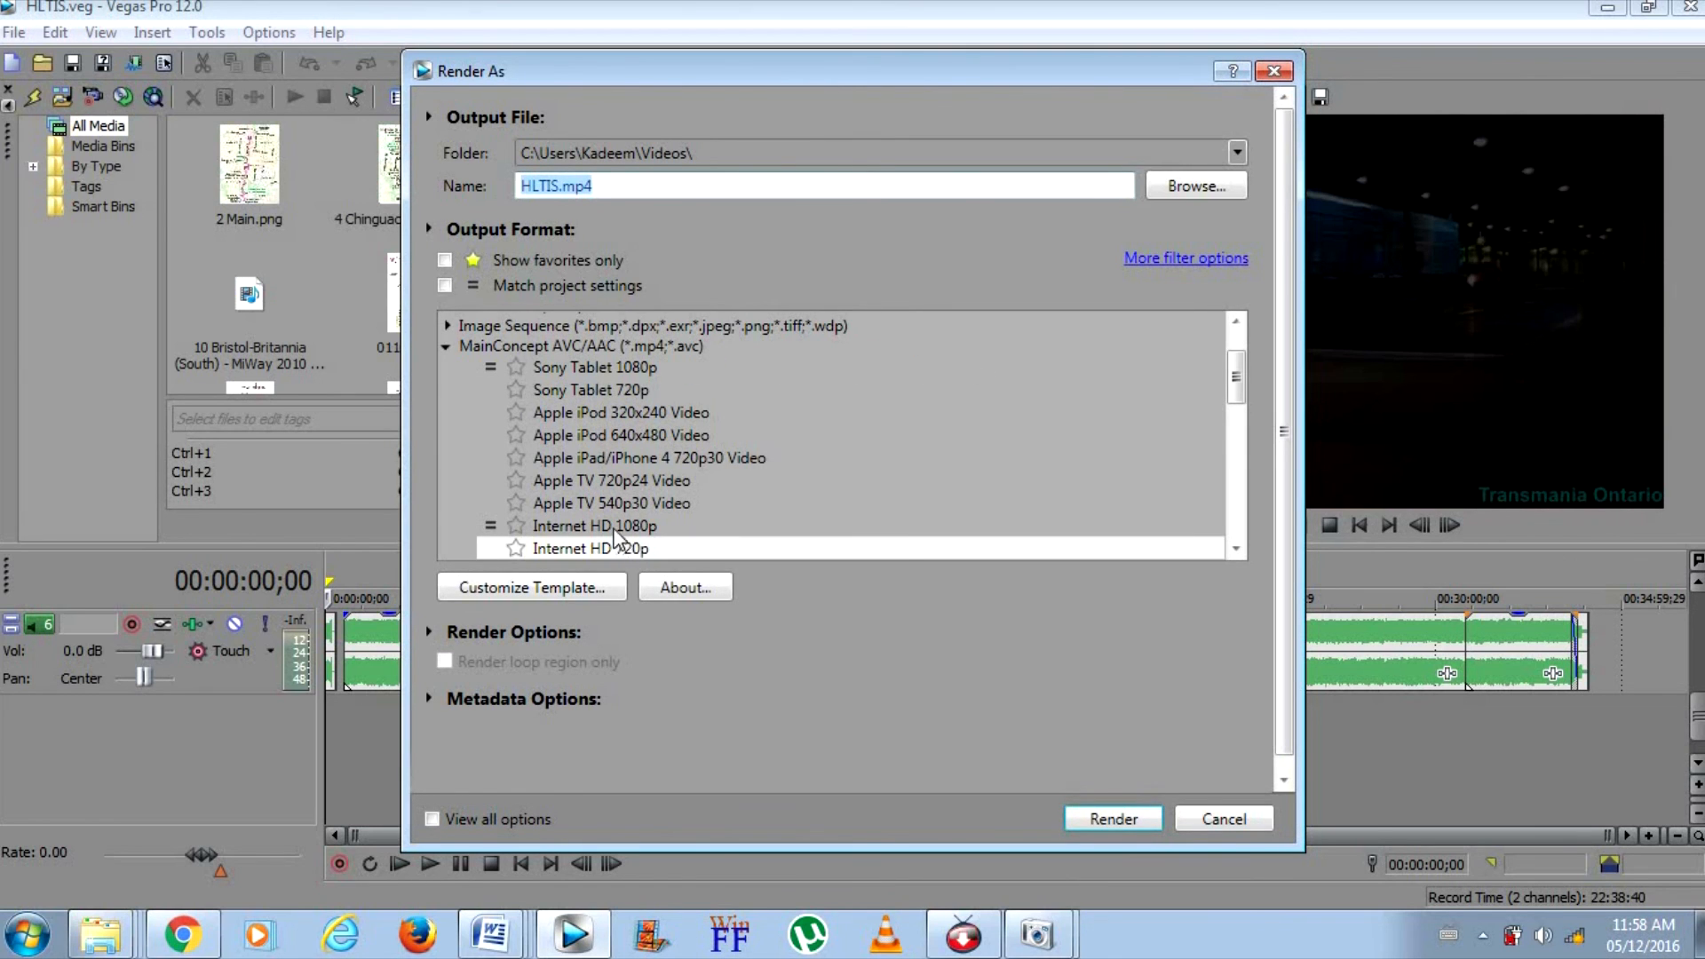
{"action": "left_click", "coordinate": [622, 529]}
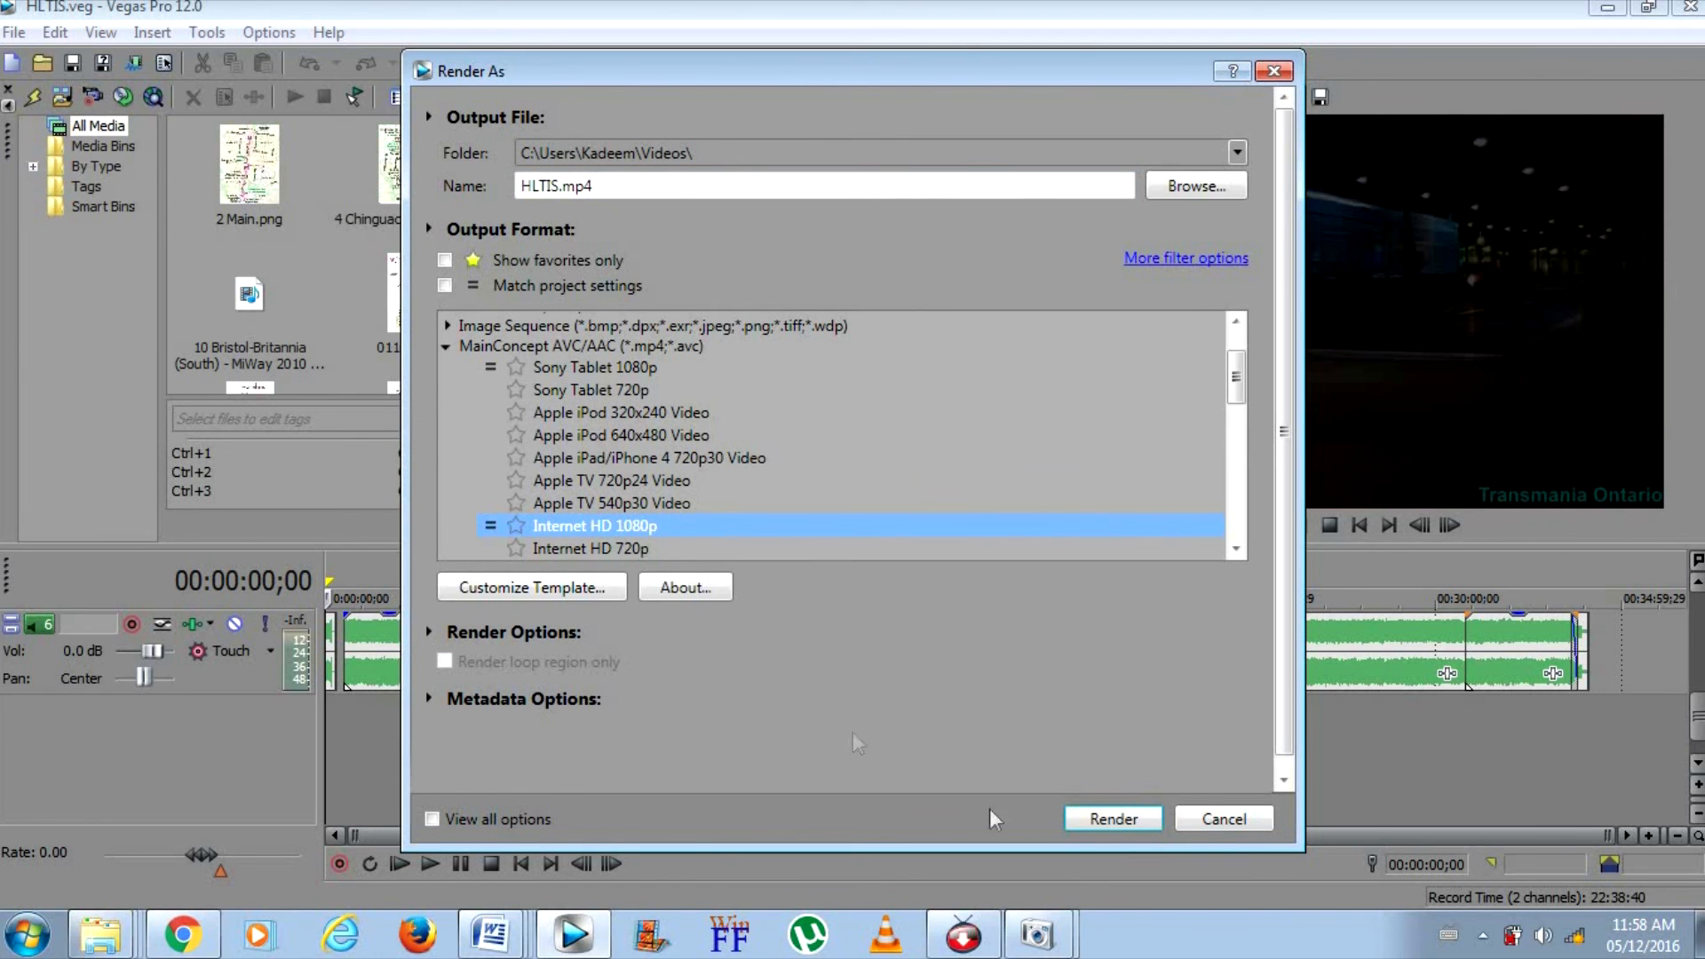
{"action": "left_click", "coordinate": [1113, 819]}
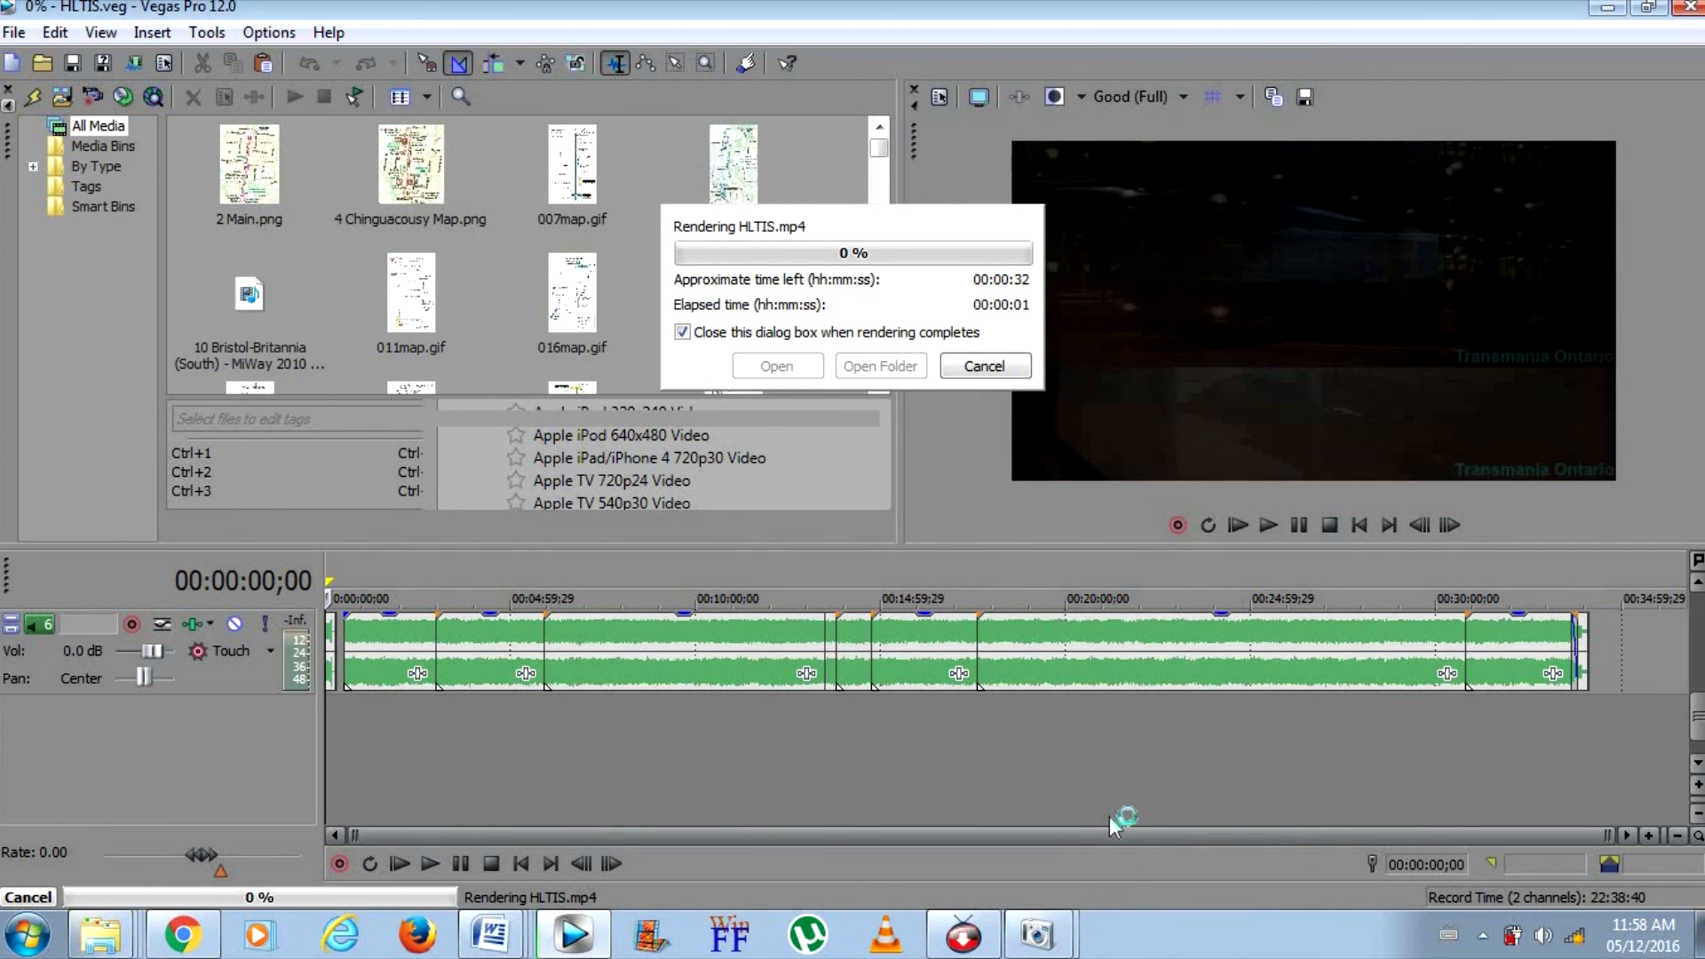